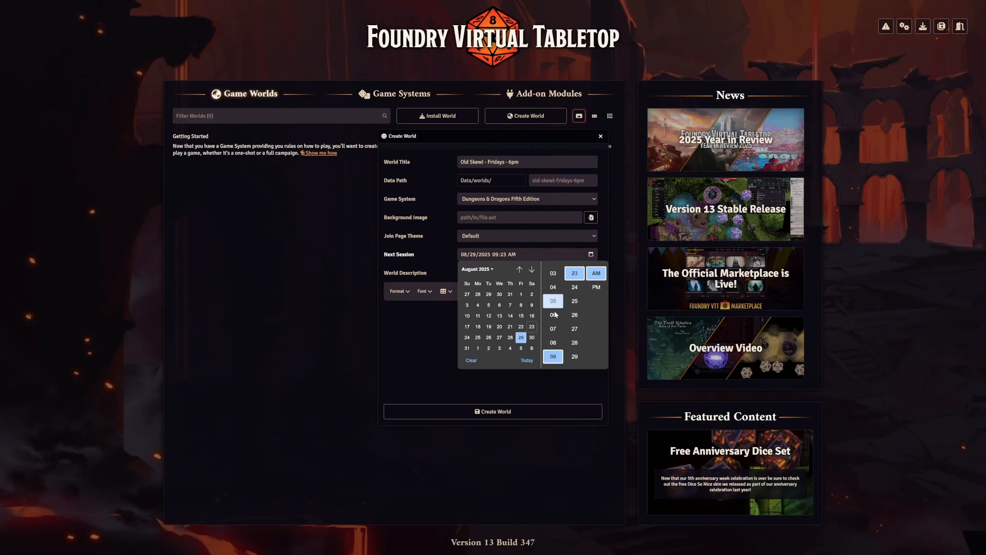
# Step: Set the new world's next session time to 06:00 PM and enter the description "Lets roll some dice, uhh virtually"
pyautogui.click(553, 314)
pyautogui.scroll(9, 575, 292)
pyautogui.click(575, 328)
pyautogui.click(596, 287)
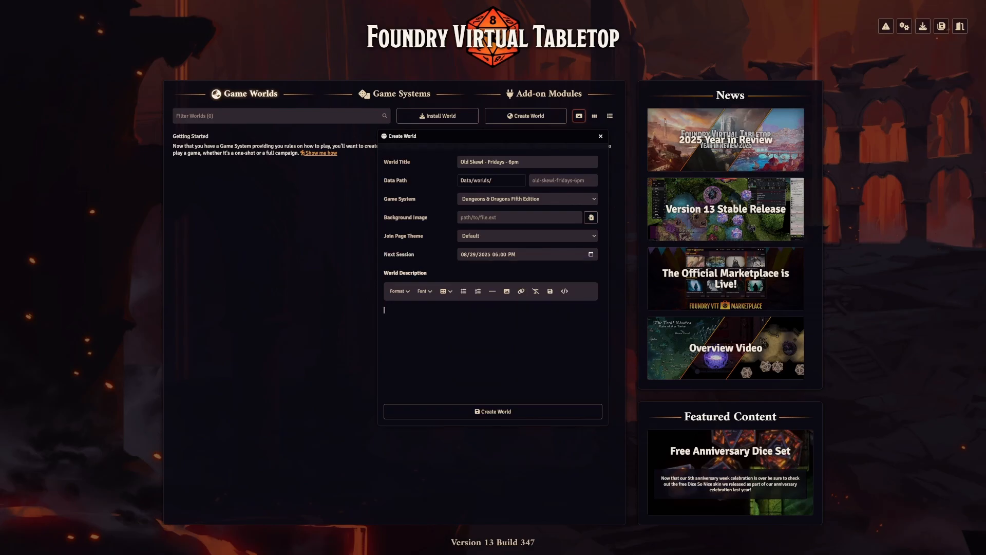
pyautogui.click(433, 282)
pyautogui.write('Lets roll some dice, uhh virtuall')
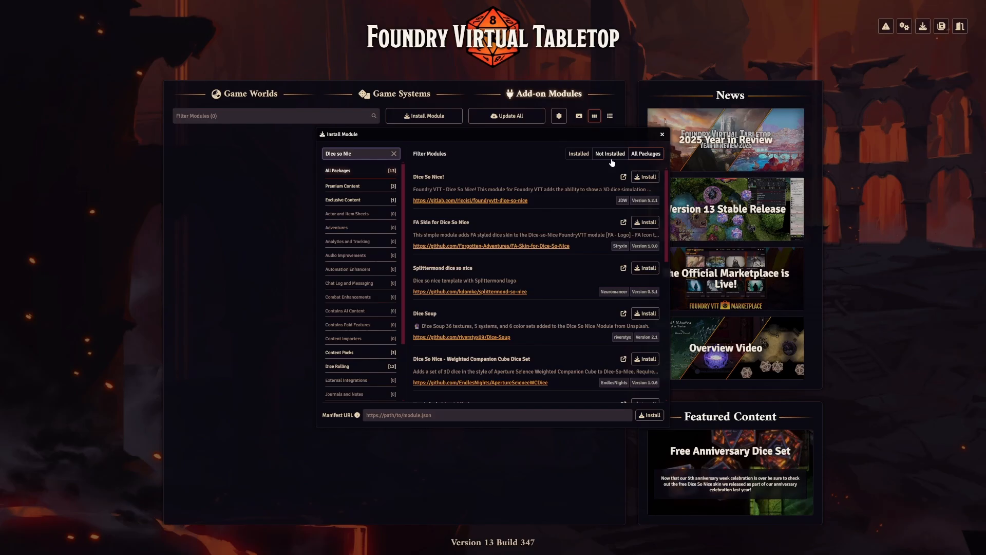
# Step: Install the Dice So Nice! and Player's Handbook (2024) add-on modules
pyautogui.click(645, 176)
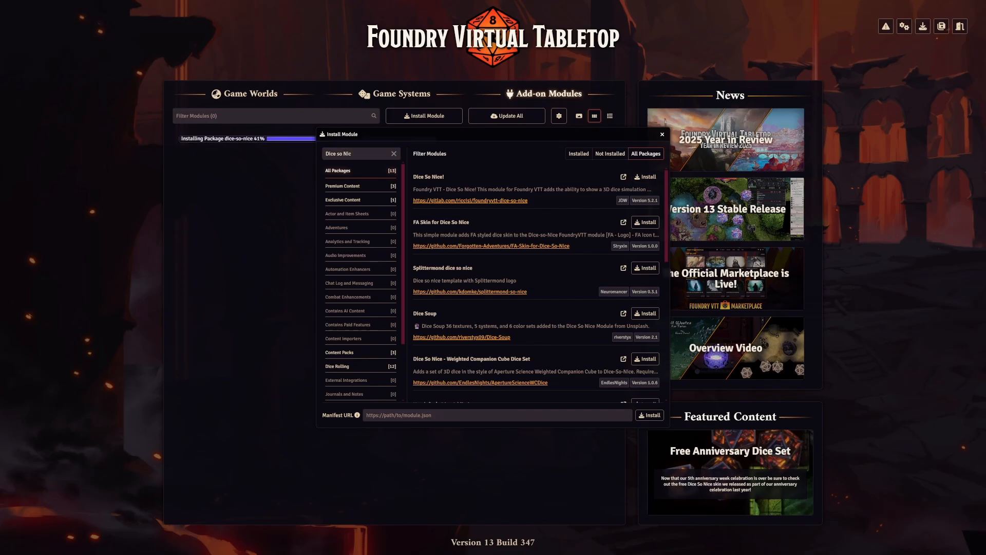
pyautogui.moveTo(325, 154); pyautogui.dragTo(400, 131)
pyautogui.write("Player's han")
pyautogui.click(645, 176)
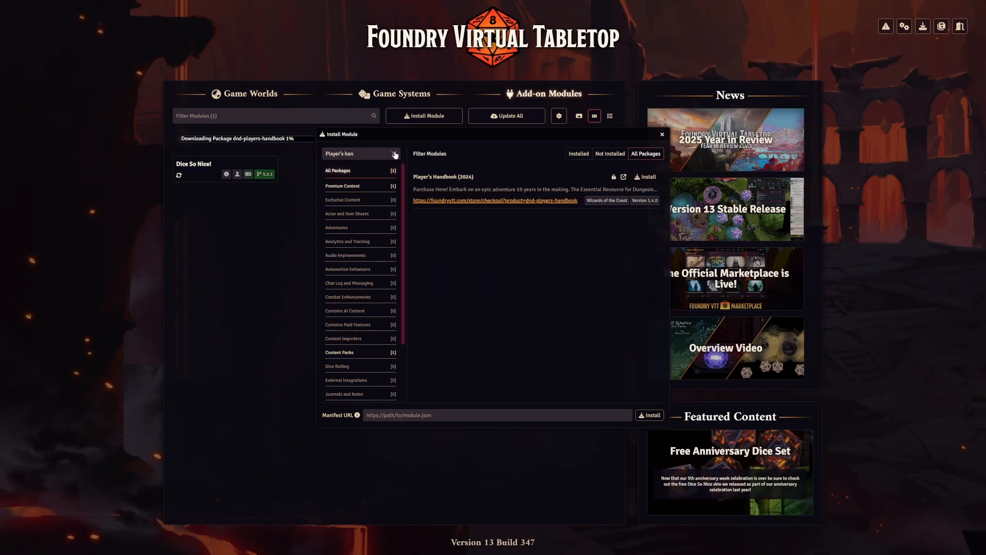
# Step: Find and install the Dungeon Master's Guide (2024) and Monster Manual add-on modules
pyautogui.click(393, 153)
pyautogui.write("Dungeon Master'")
pyautogui.click(645, 177)
pyautogui.click(365, 154)
pyautogui.moveTo(366, 154); pyautogui.dragTo(359, 130)
pyautogui.write('Monster M')
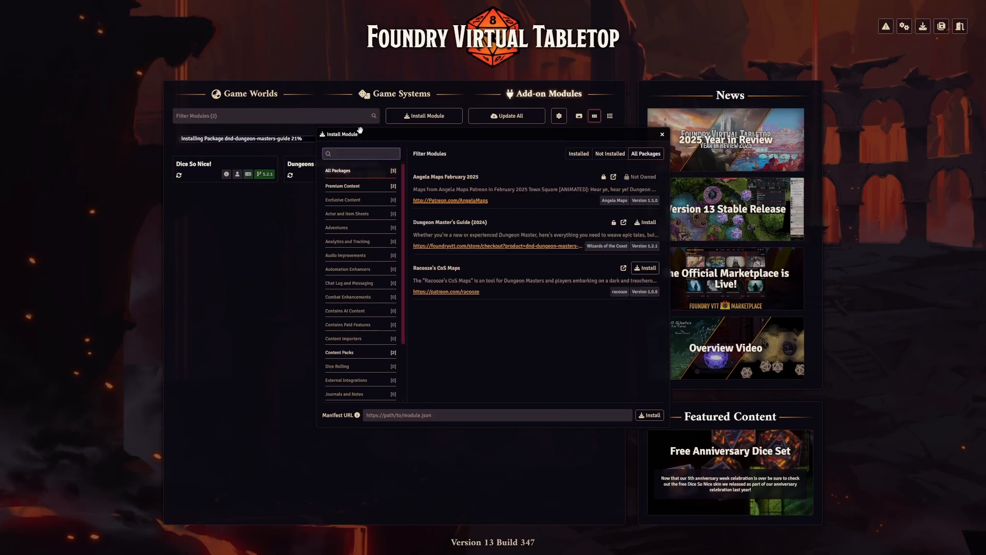
pyautogui.click(645, 222)
pyautogui.moveTo(493, 134); pyautogui.dragTo(510, 211)
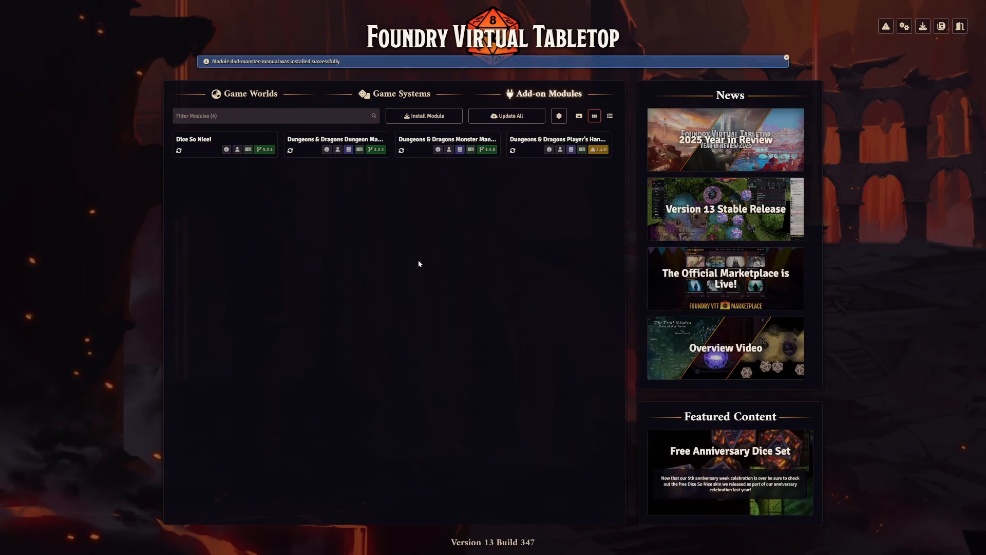
# Step: Launch the Old Skewl - Fridays - 6pm world, join its session as Gamemaster and unpause the game
pyautogui.click(250, 93)
pyautogui.click(242, 180)
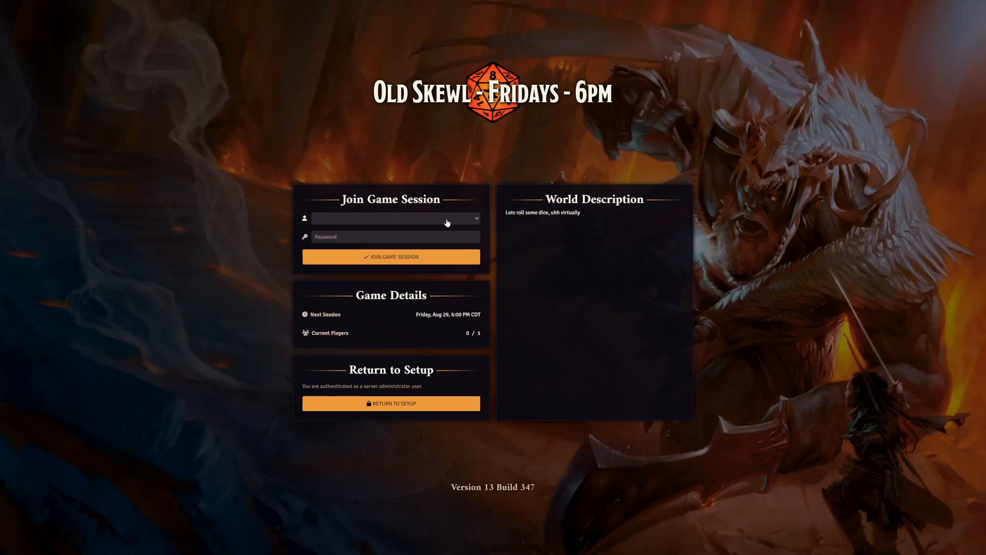
pyautogui.click(389, 254)
pyautogui.press('space')
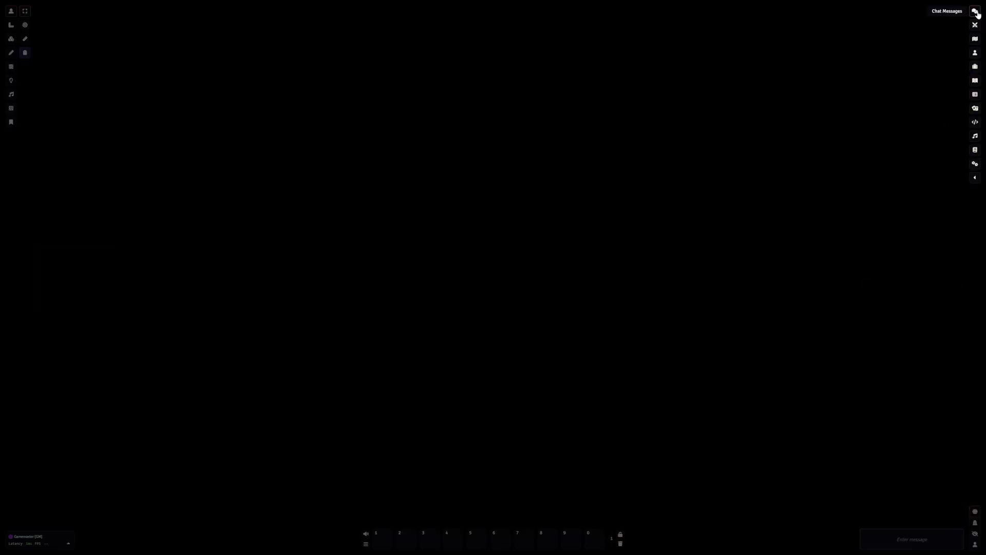
# Step: Activate the installed add-on modules for the world through the game settings
pyautogui.click(975, 164)
pyautogui.click(934, 160)
pyautogui.click(387, 396)
pyautogui.click(468, 294)
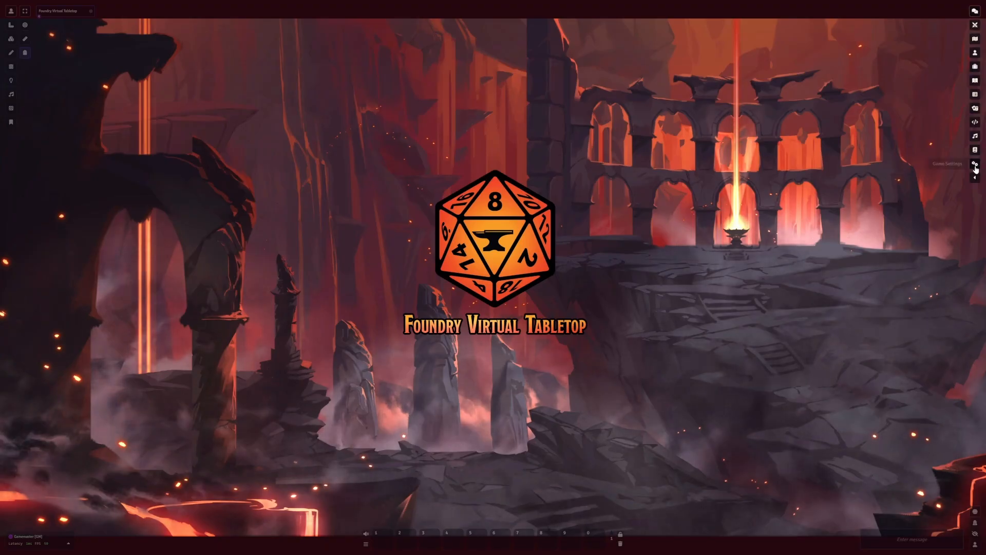
# Step: Save the user role permission configuration and return from User Management to the game world
pyautogui.click(871, 163)
pyautogui.click(944, 126)
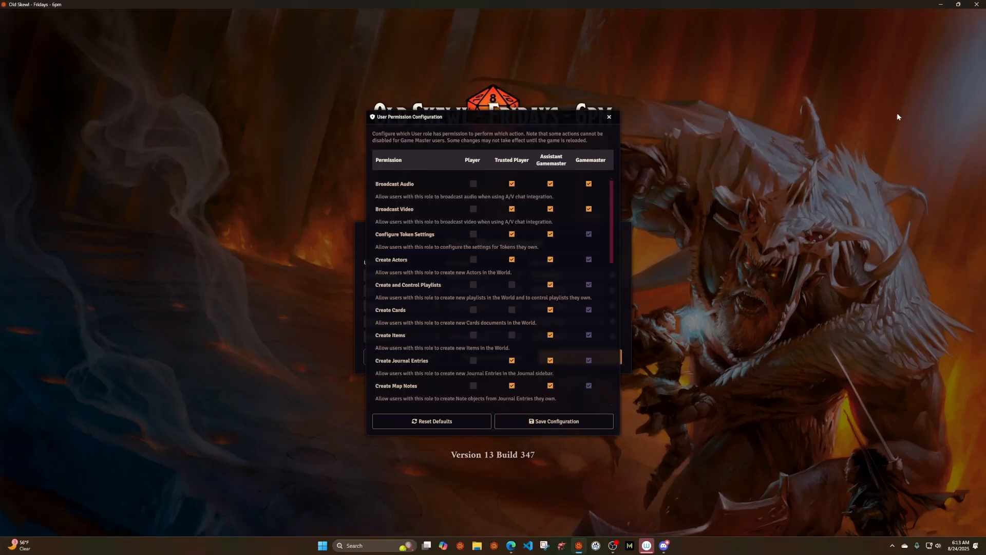
pyautogui.click(553, 421)
pyautogui.click(580, 358)
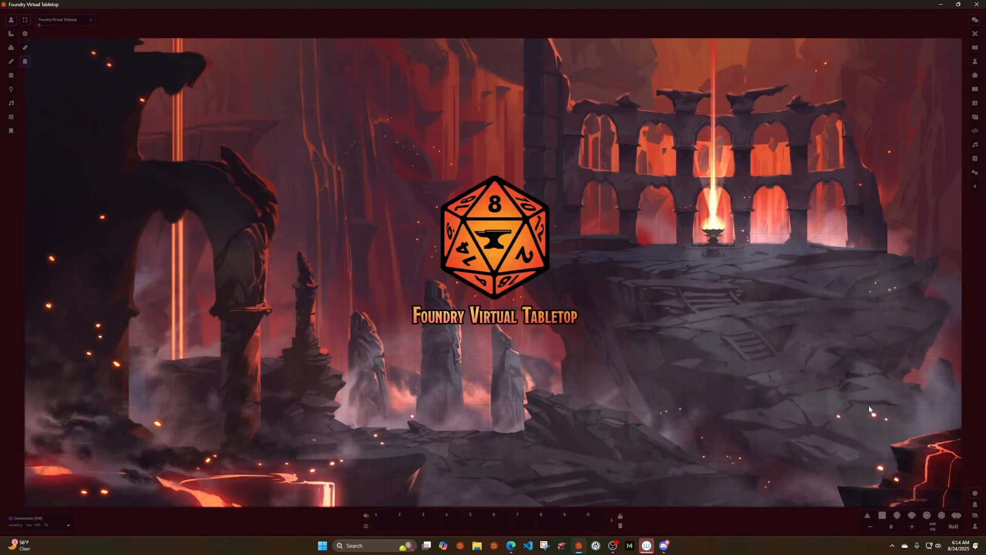
# Step: Open the world's module management from the game settings
pyautogui.click(975, 172)
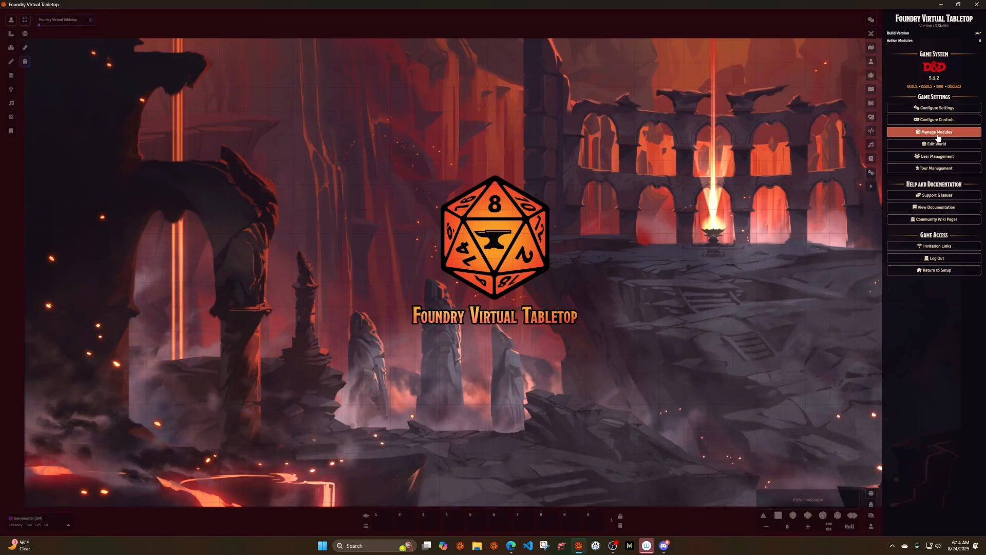
pyautogui.click(936, 132)
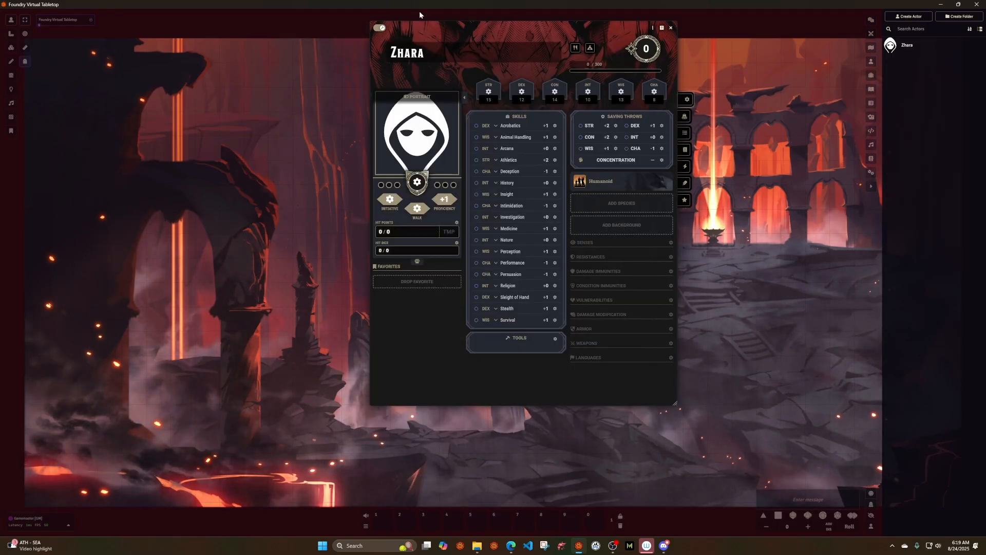
# Step: Switch Zhara's character sheet out of edit mode
pyautogui.click(376, 30)
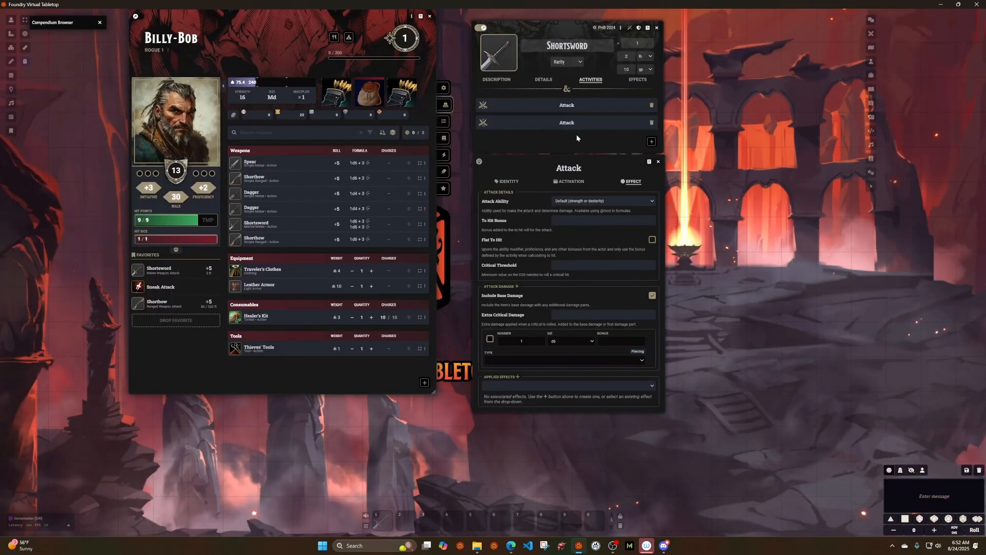
# Step: Rename the second attack activity of Billy-Bob's Shortsword as Sneak Attack and add another attack damage part to it
pyautogui.click(660, 163)
pyautogui.click(567, 123)
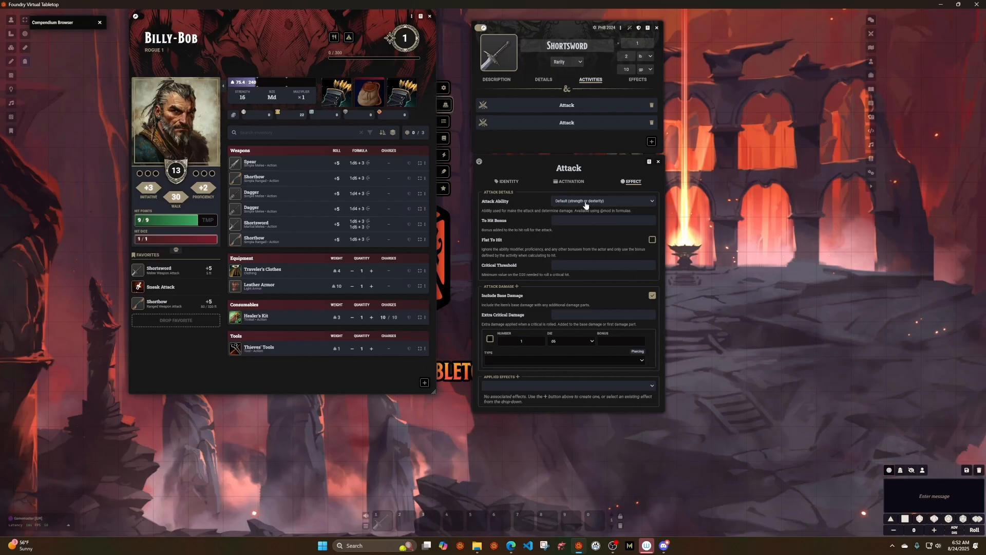
pyautogui.click(508, 181)
pyautogui.write('Sneak Attack')
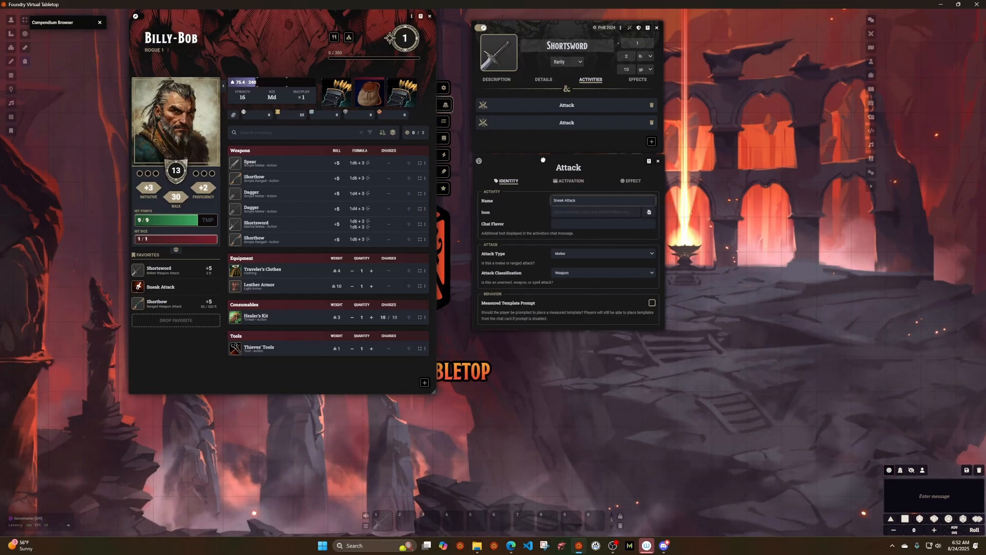
pyautogui.click(631, 181)
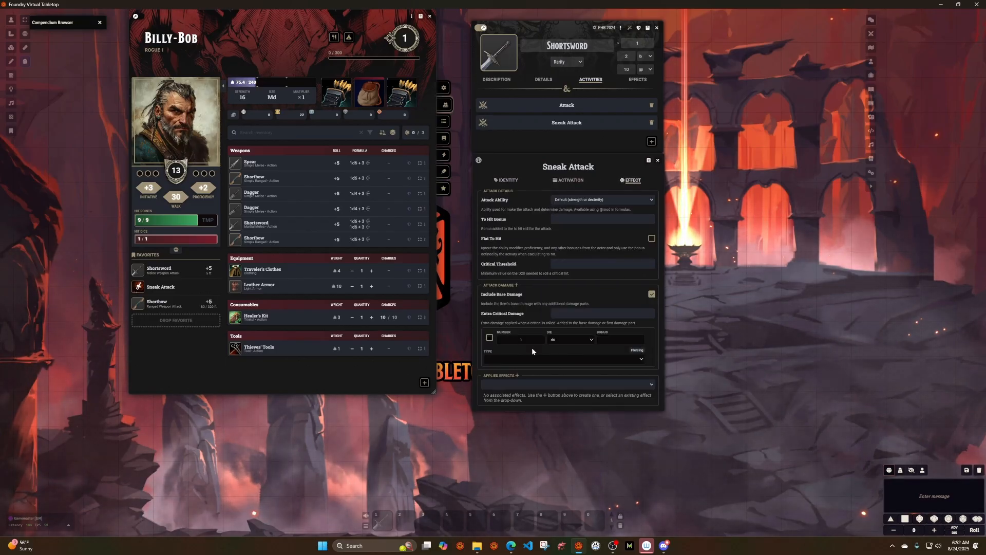
pyautogui.click(516, 285)
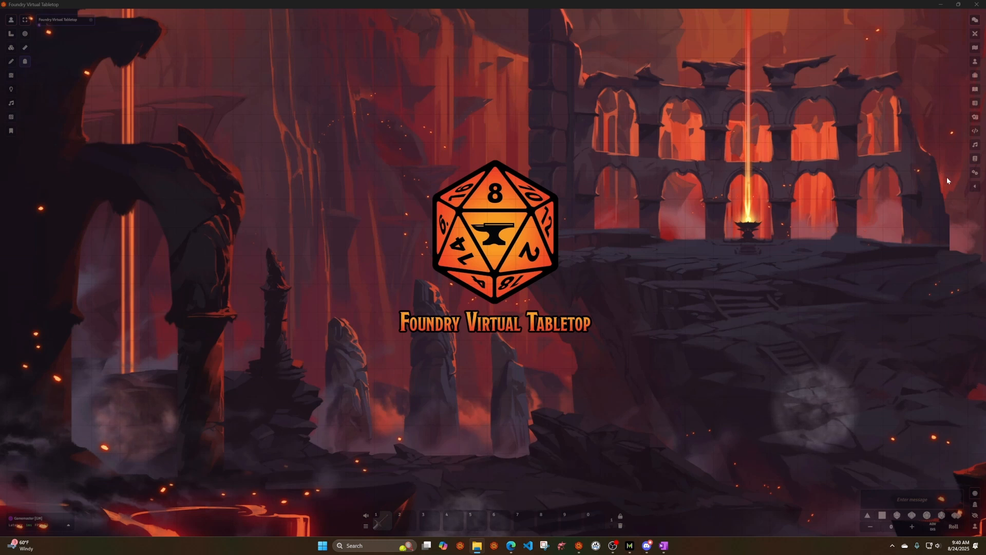
# Step: Open the user permission configuration in User Management and review which permissions the Player and Trusted Player roles have
pyautogui.click(975, 173)
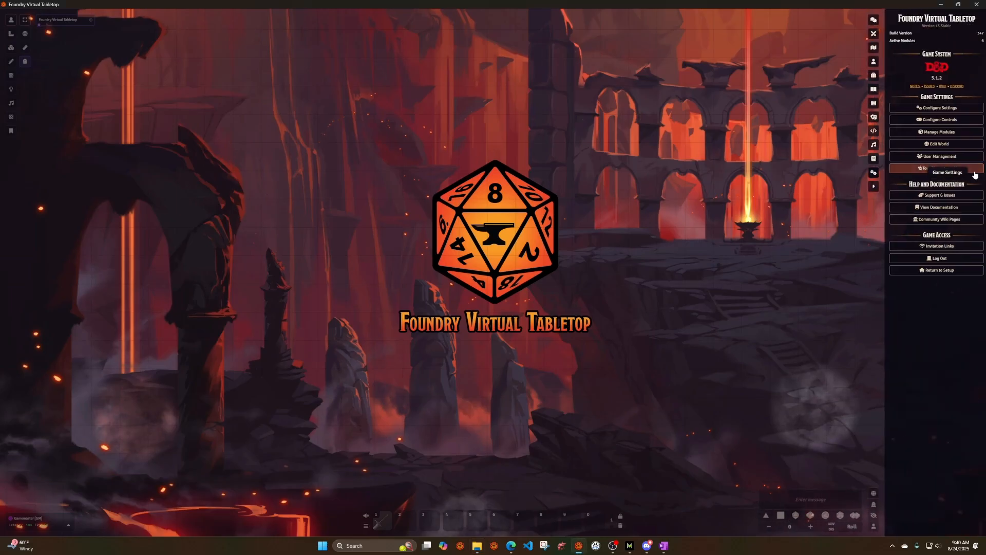
pyautogui.click(945, 157)
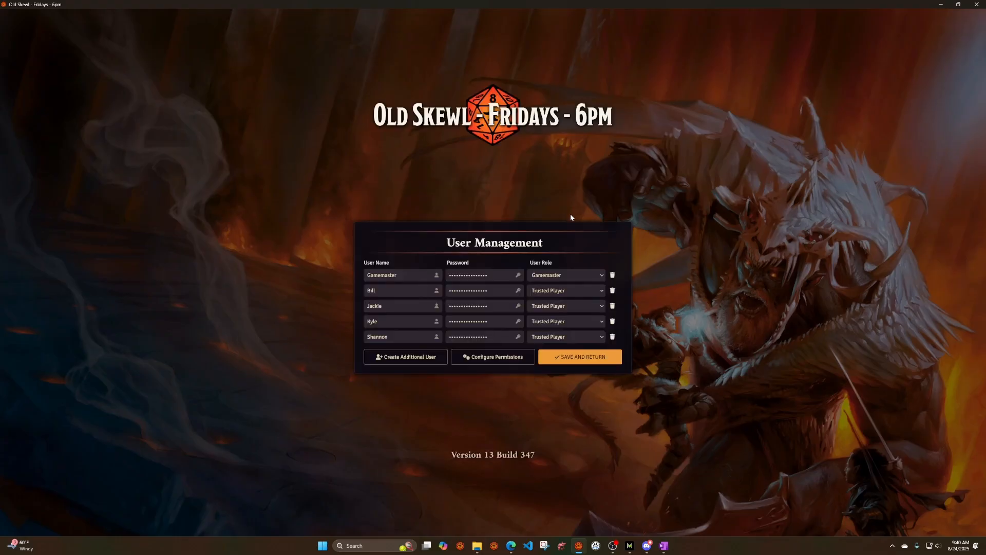
pyautogui.click(501, 361)
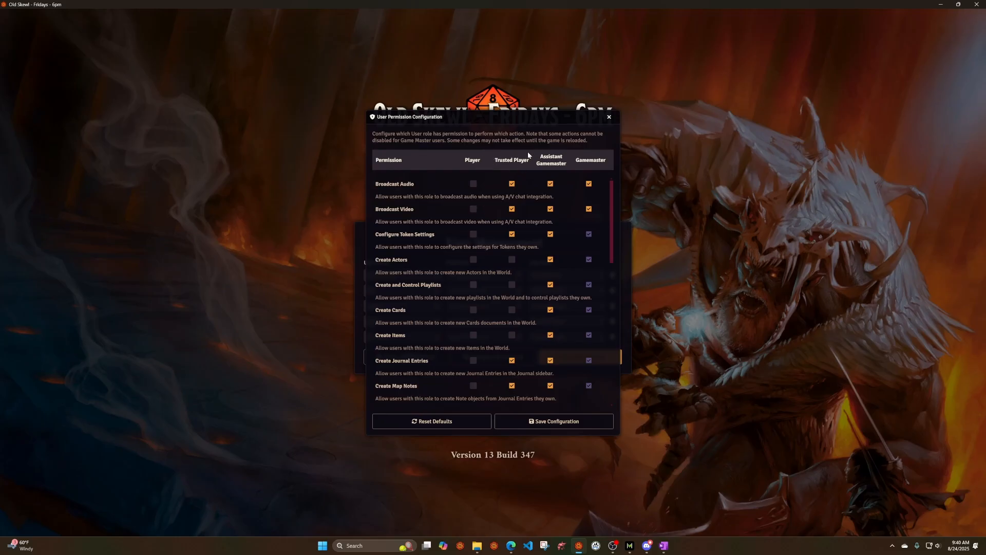
pyautogui.scroll(-3, 519, 276)
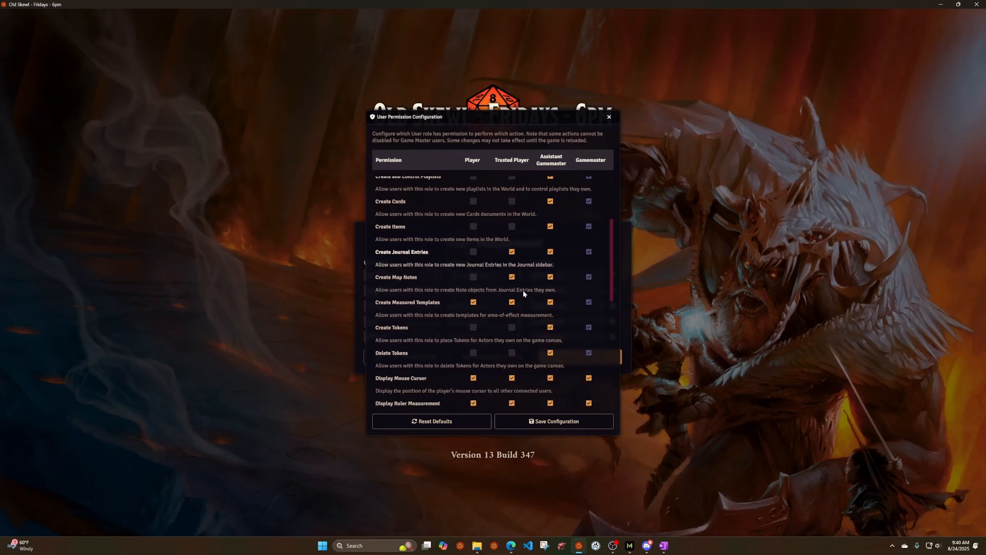
pyautogui.scroll(-3, 524, 293)
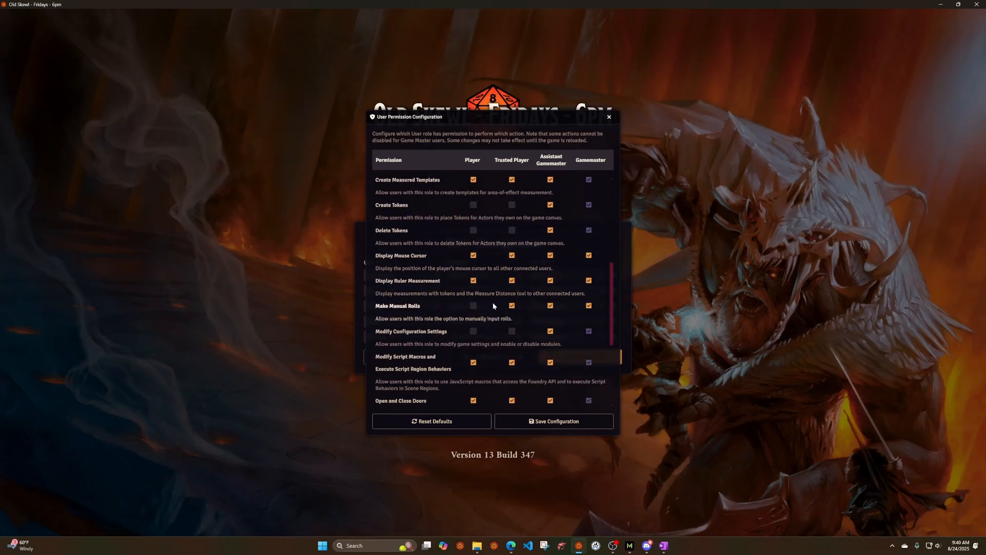
pyautogui.scroll(-4, 521, 286)
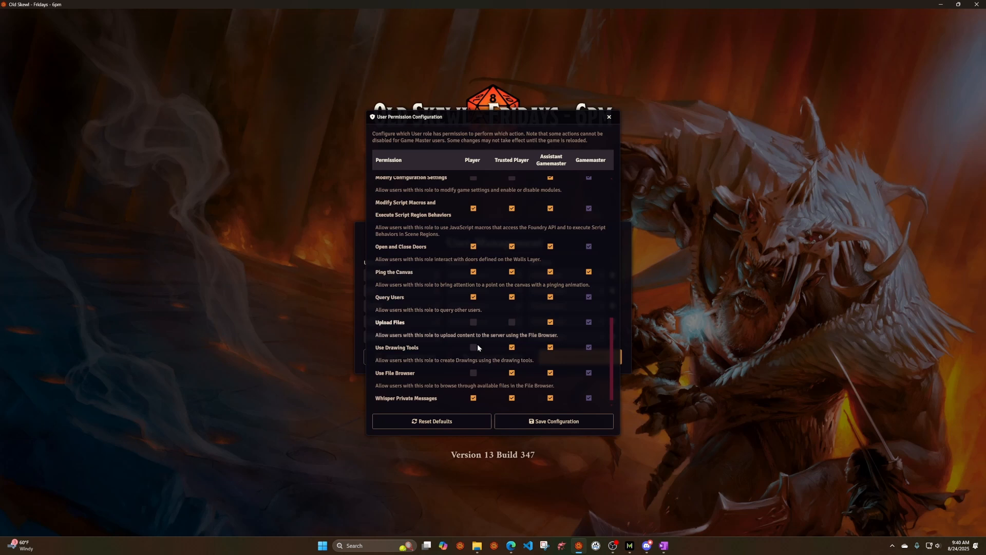
pyautogui.scroll(-1, 490, 339)
pyautogui.scroll(9, 496, 340)
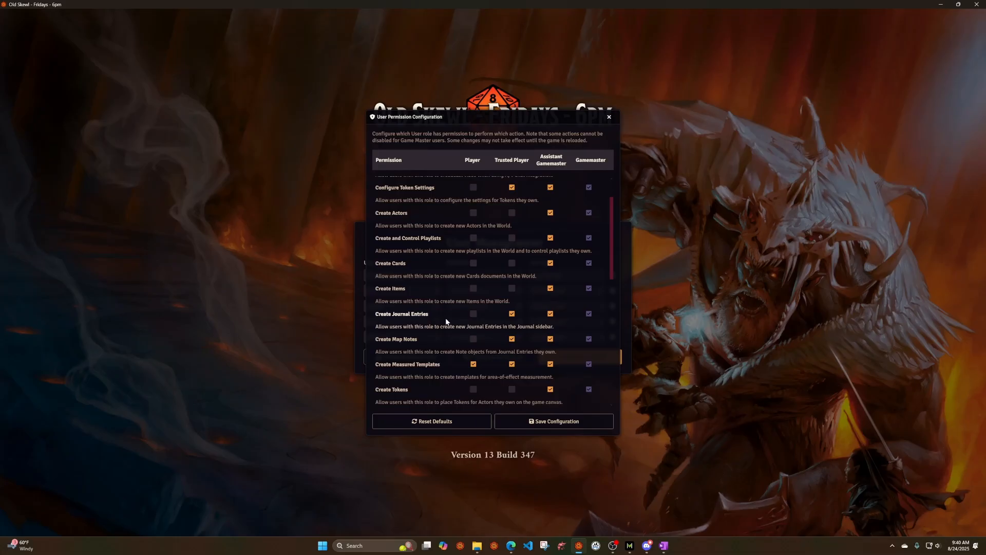
# Step: Grant the Trusted Player role the Create Actors, Create Tokens and Delete Tokens permissions
pyautogui.scroll(2, 454, 241)
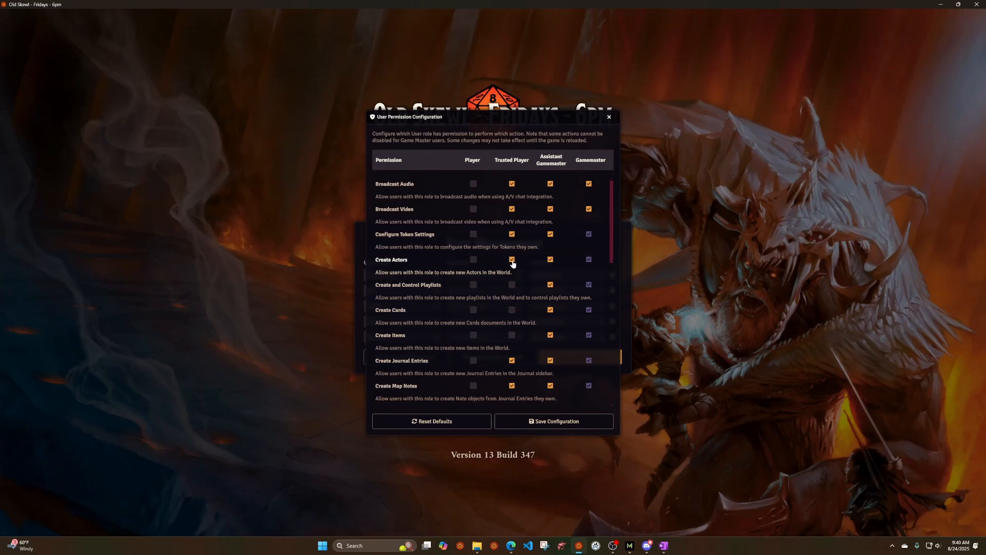
pyautogui.scroll(-8, 503, 279)
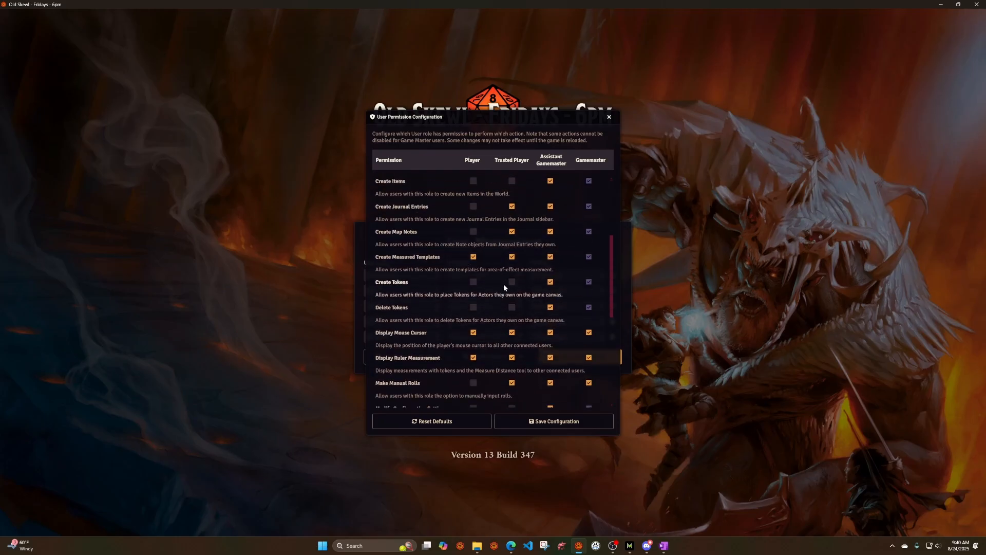
pyautogui.click(512, 244)
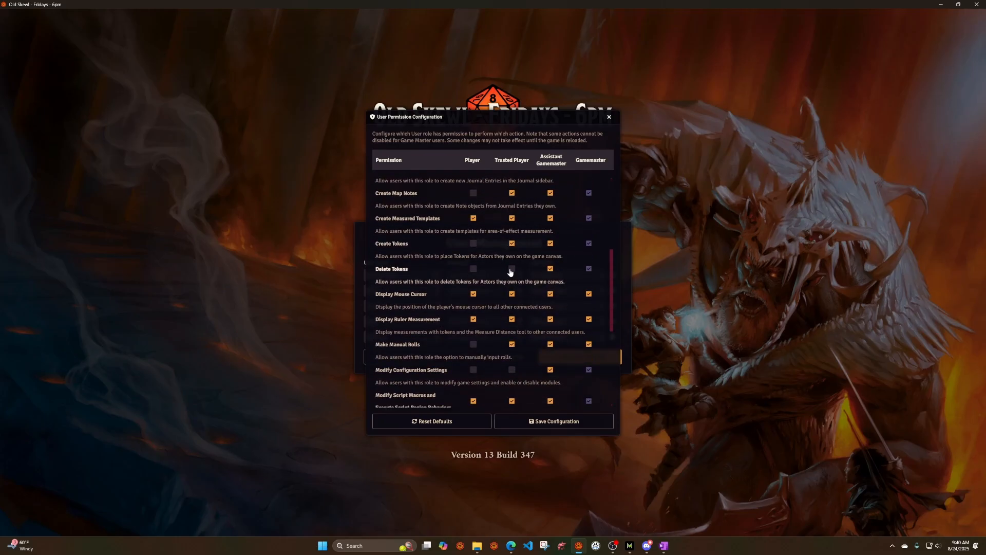
pyautogui.scroll(6, 491, 281)
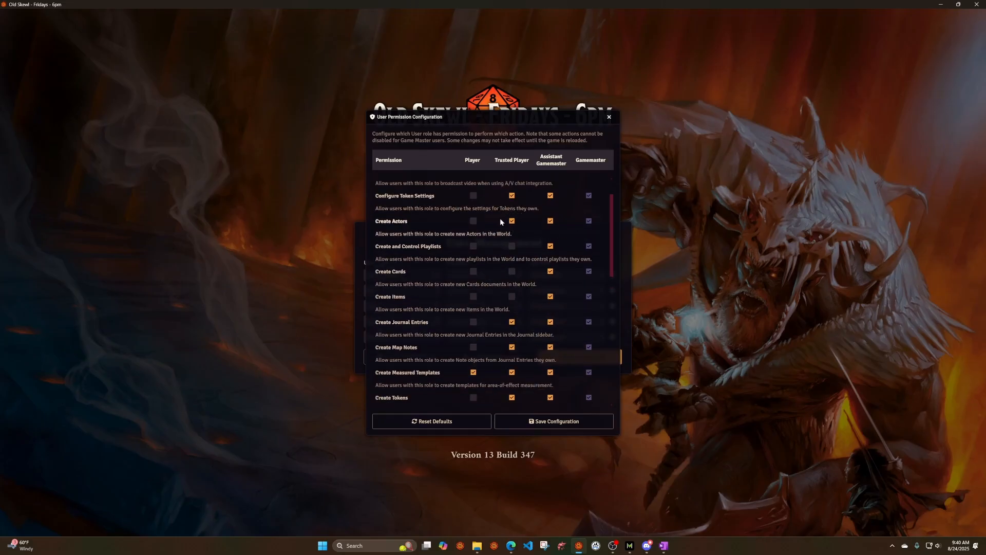
pyautogui.scroll(-5, 522, 285)
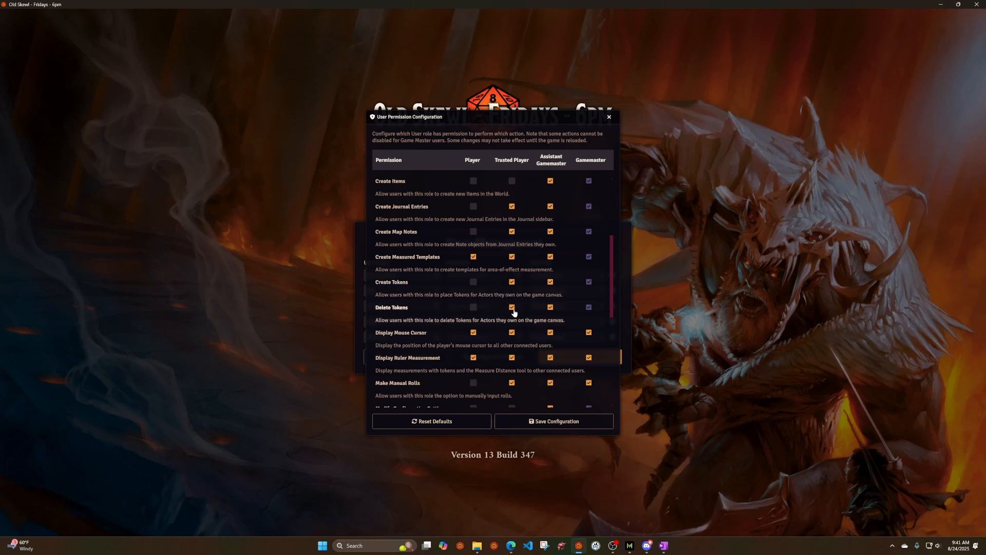
# Step: Save the updated role permissions, then save the user list and return to the game world
pyautogui.scroll(5, 513, 312)
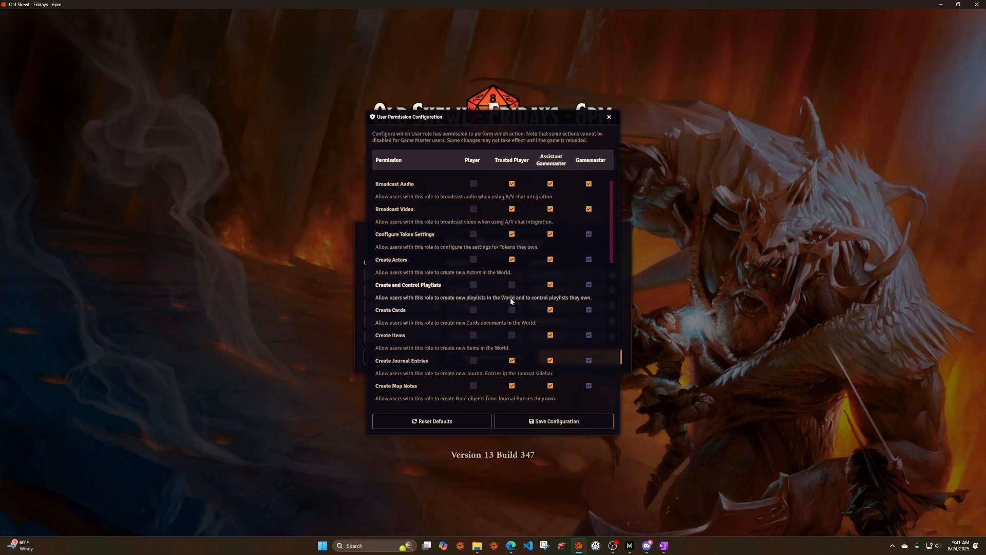
pyautogui.click(535, 422)
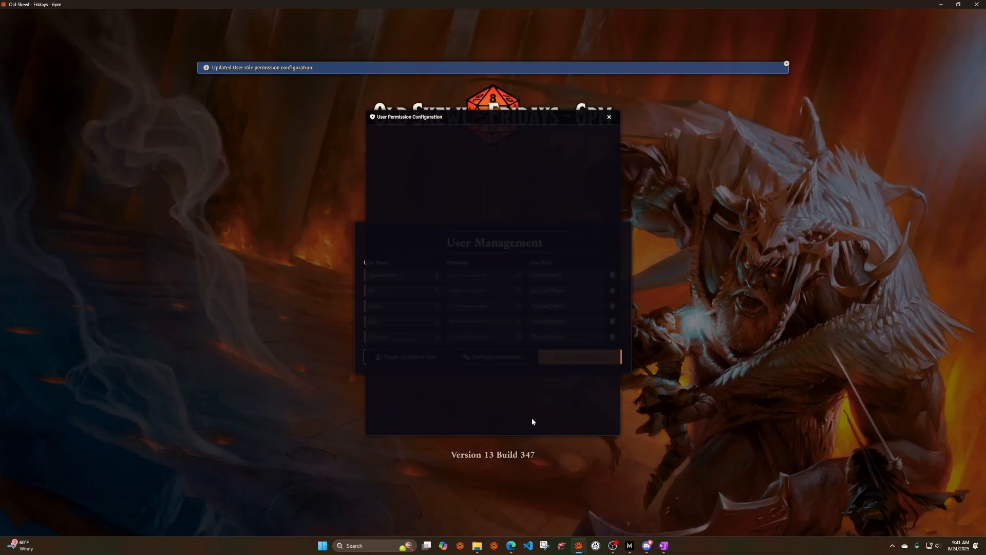
pyautogui.click(566, 362)
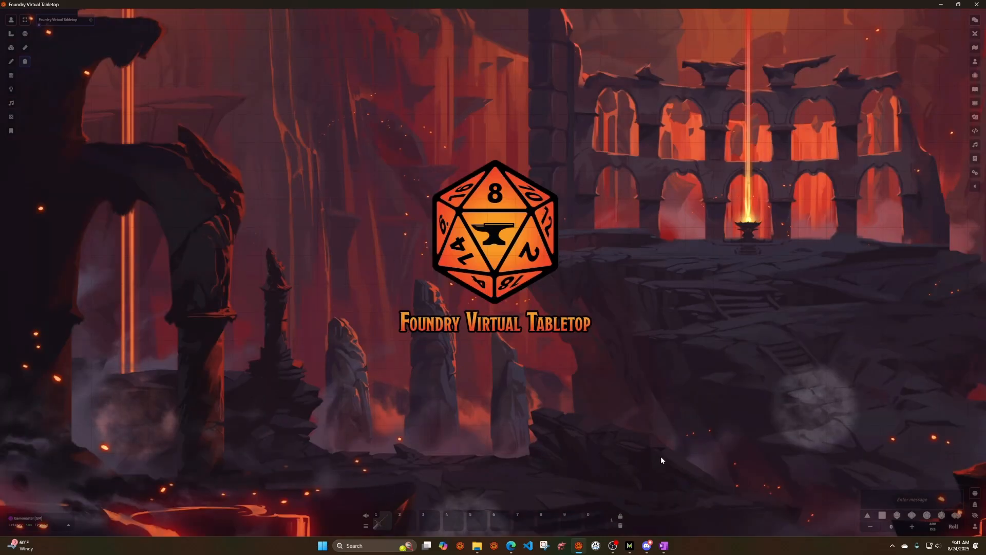
# Step: Open the Compendium Browser from the world's compendium packs
pyautogui.click(974, 158)
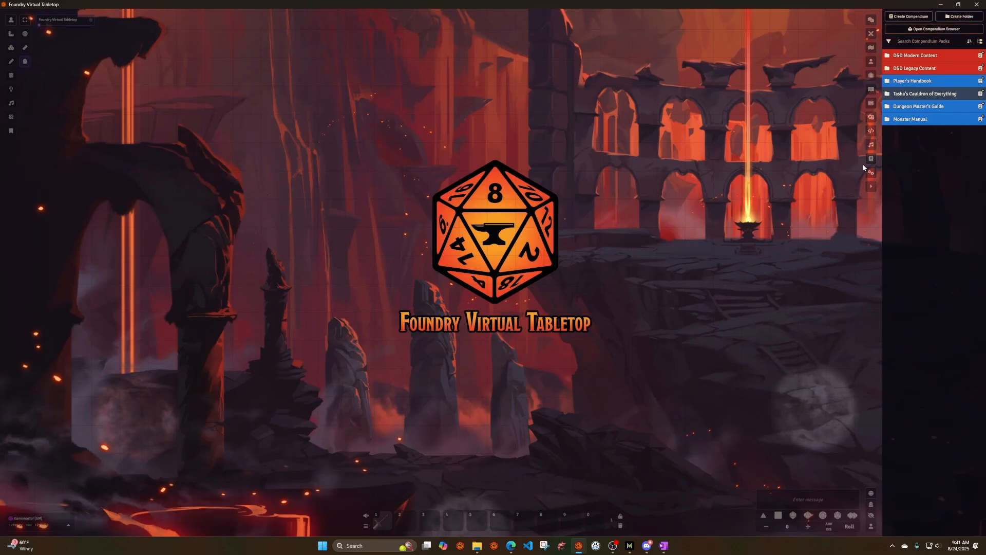
pyautogui.click(943, 31)
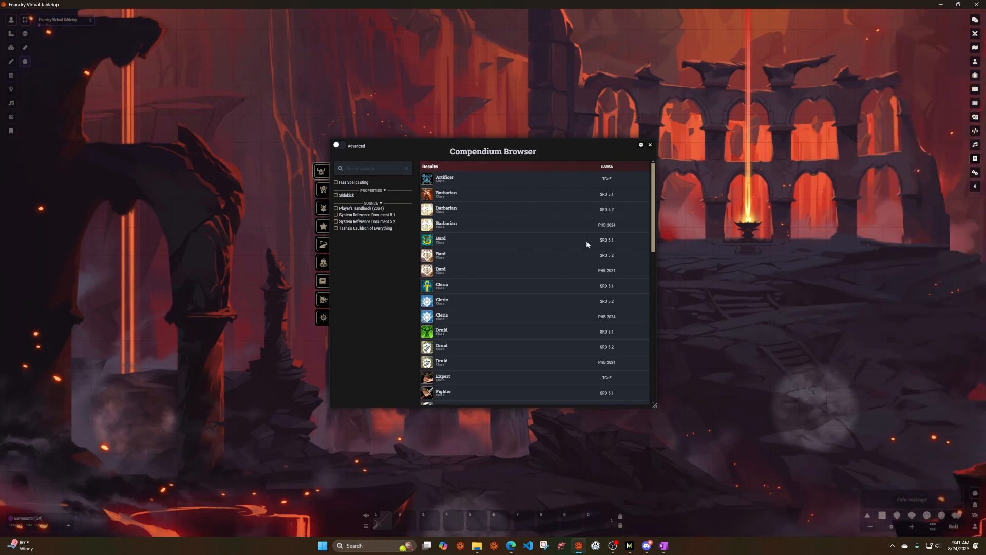
# Step: Review the class list in the Compendium Browser, then switch to the species list and look through its entries
pyautogui.moveTo(614, 229)
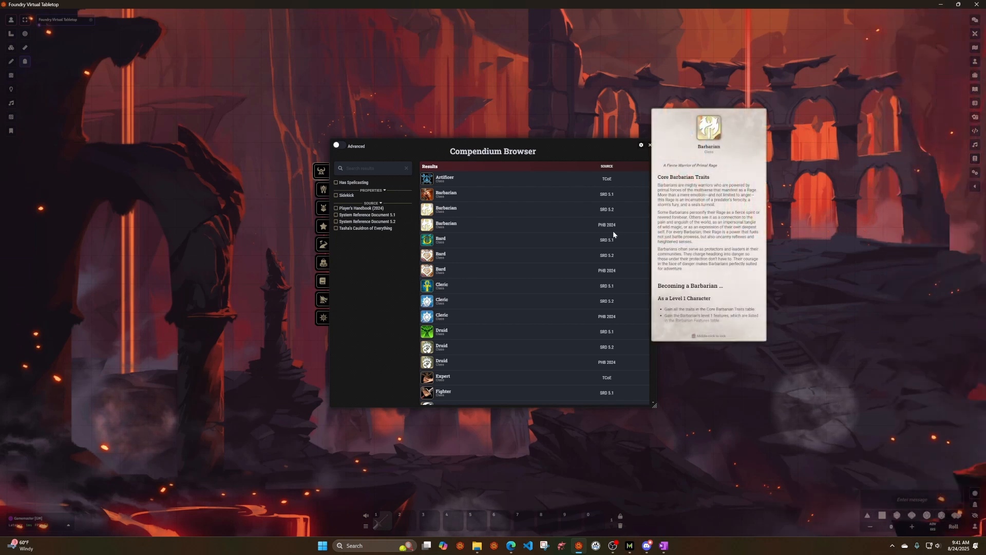
pyautogui.moveTo(554, 274)
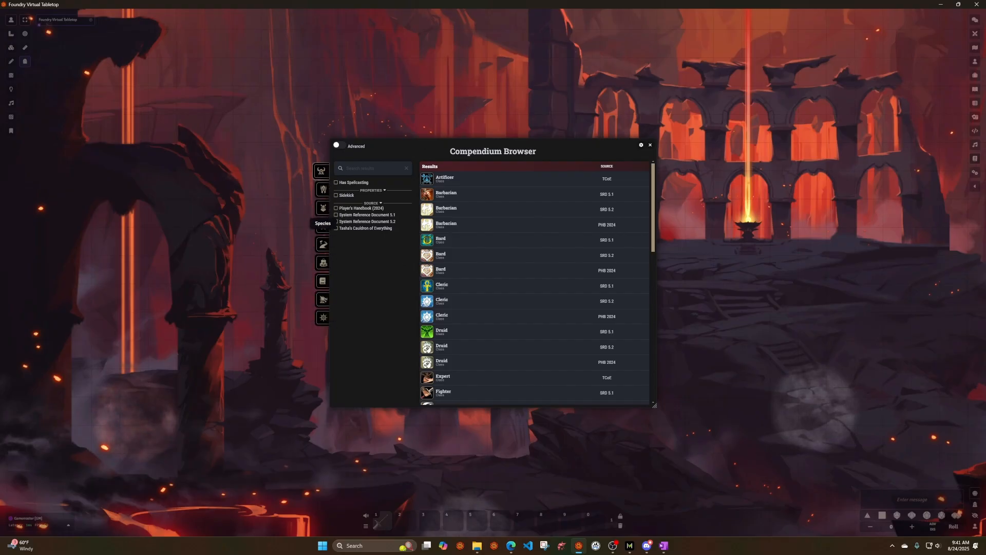
pyautogui.click(321, 211)
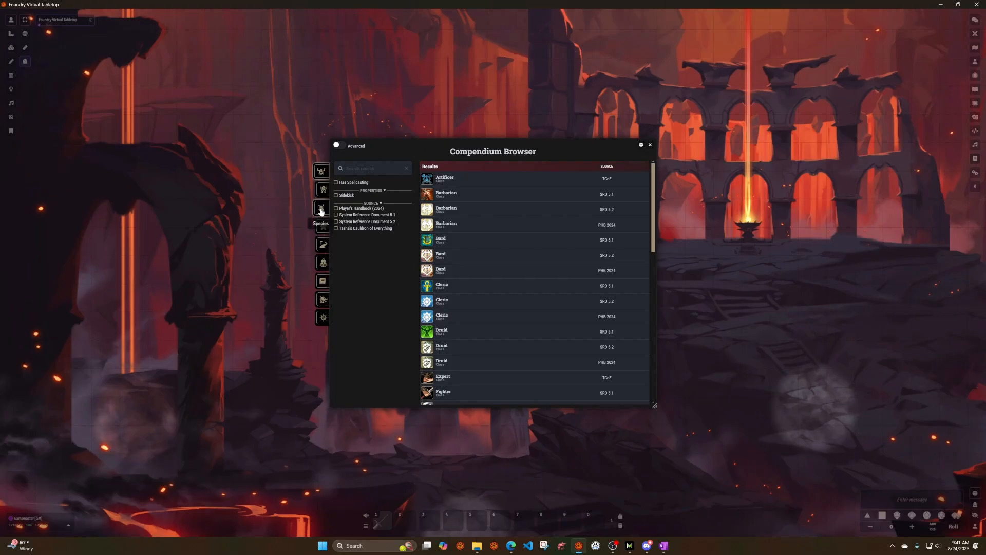
pyautogui.moveTo(456, 195)
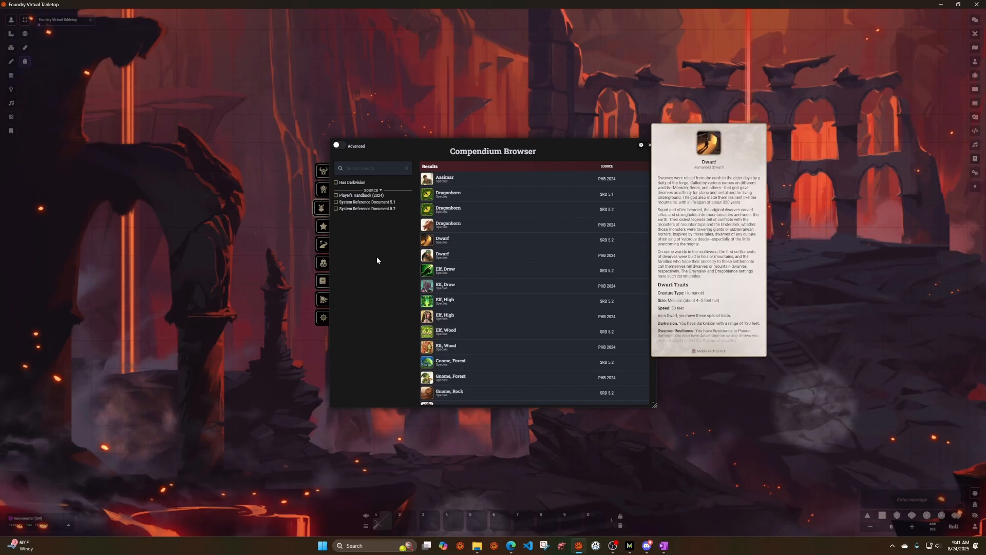
# Step: Filter the species list to the Player's Handbook (2024) source, then exclude that source and clear the filter
pyautogui.click(336, 195)
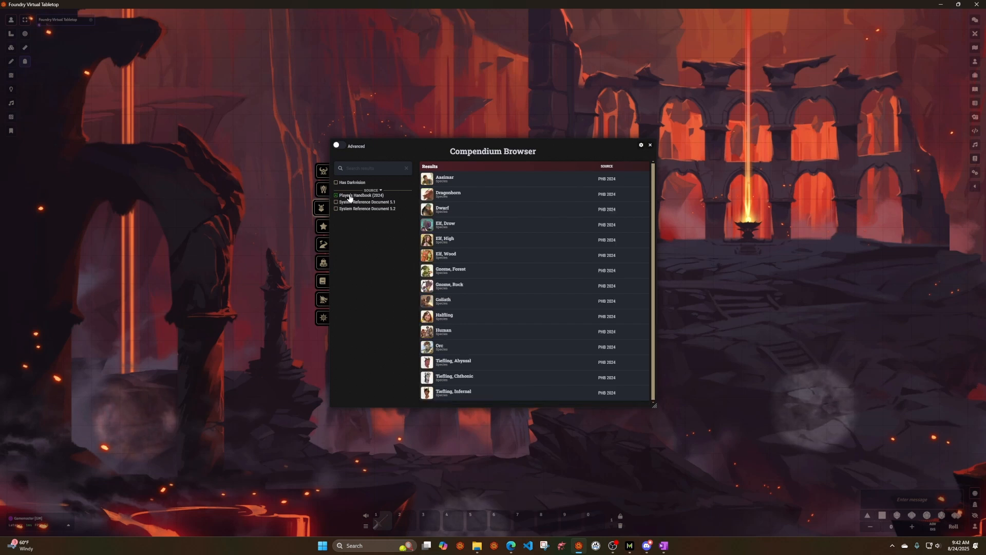
pyautogui.moveTo(495, 348)
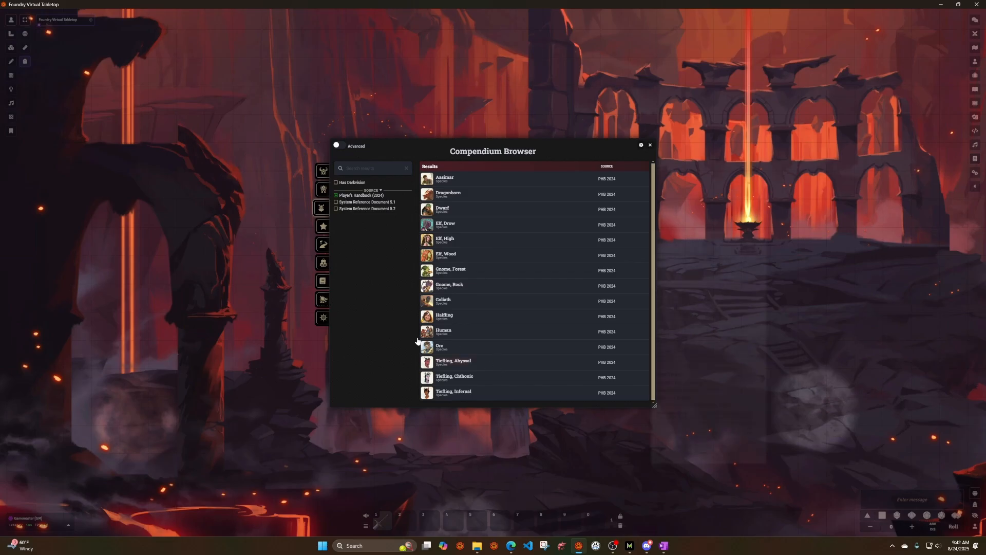
pyautogui.click(337, 195)
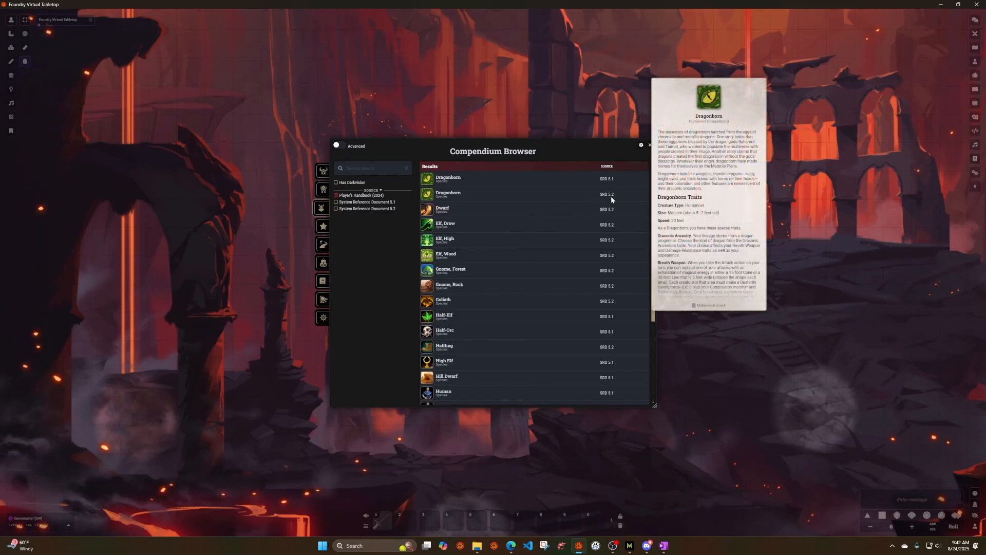
pyautogui.click(352, 196)
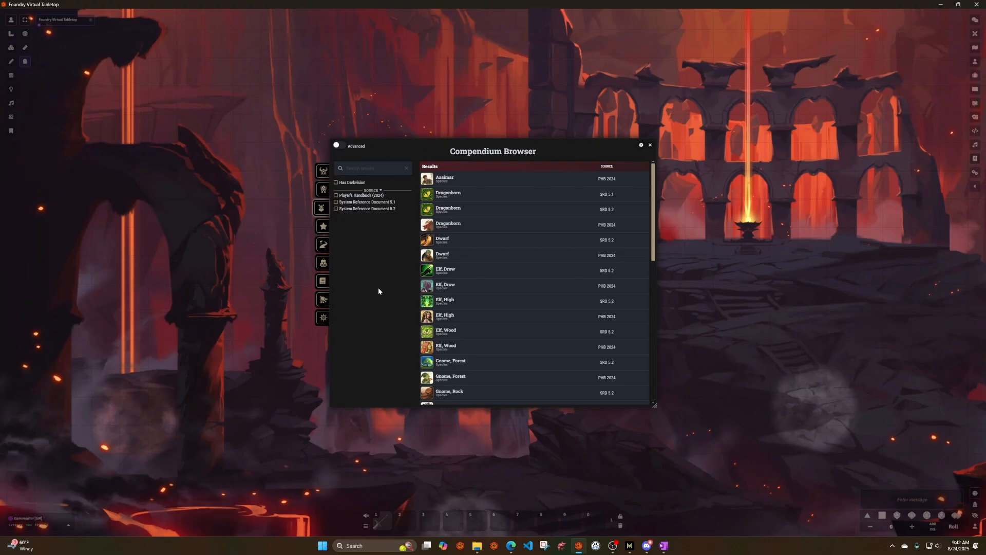
# Step: Open the Compendium Browser's source configuration and disable all compendiums of the System package
pyautogui.moveTo(452, 150); pyautogui.dragTo(410, 148)
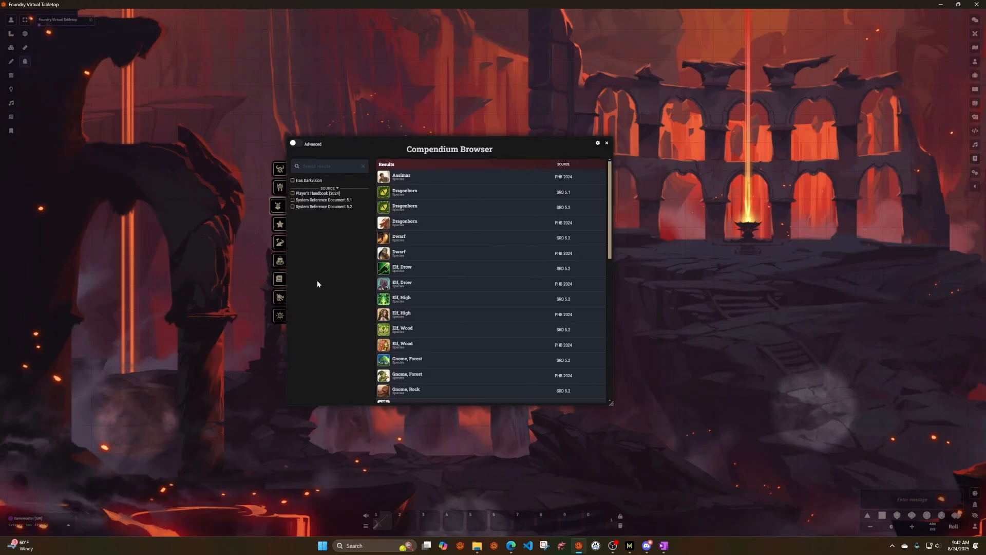
pyautogui.moveTo(480, 366)
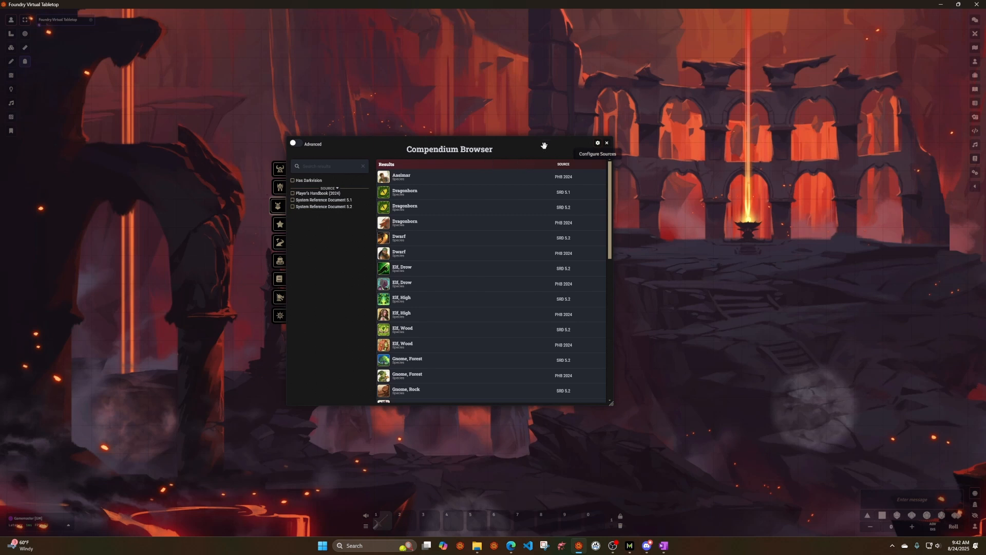
pyautogui.click(597, 144)
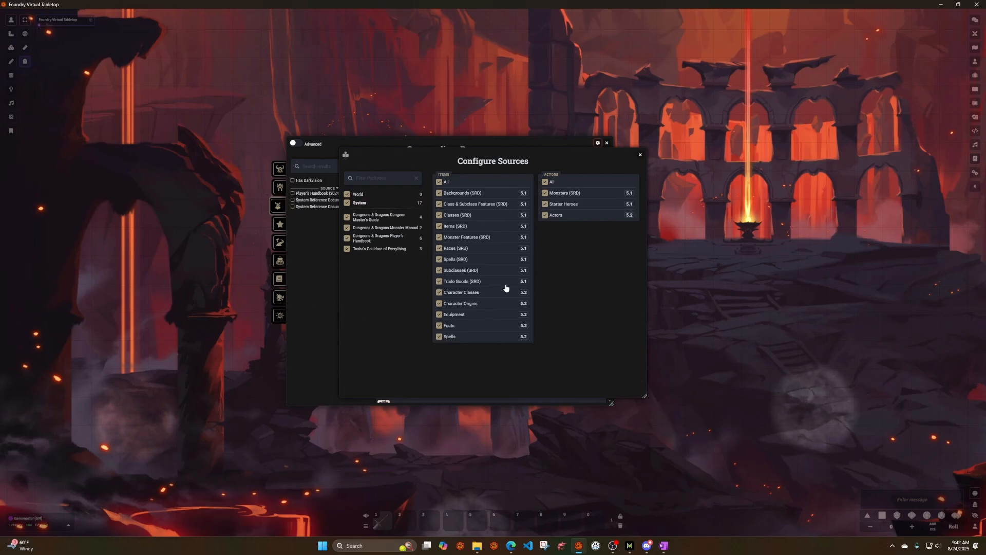
pyautogui.click(347, 203)
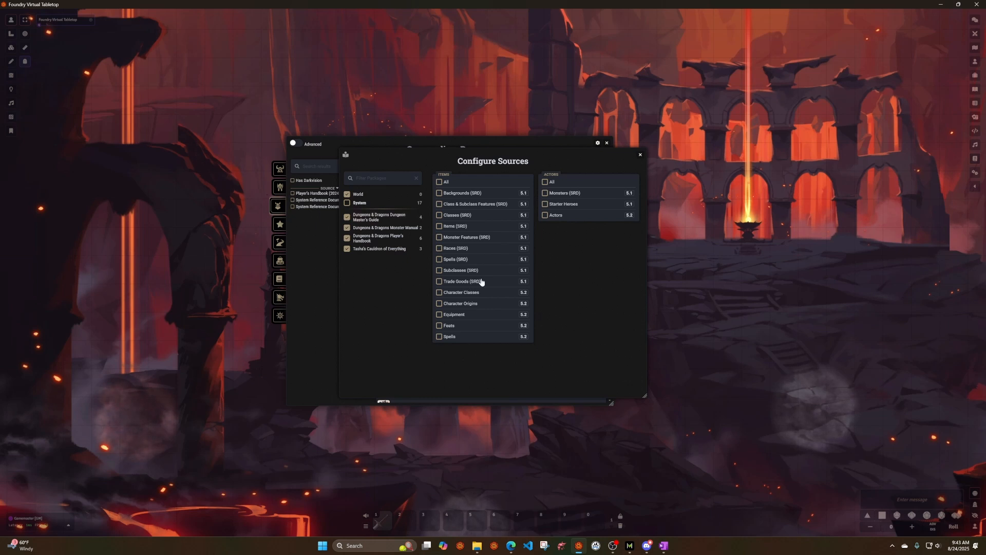
# Step: Disable the Actors compendiums of the Dungeon Master's Guide, Player's Handbook and Tasha's Cauldron of Everything, and close the source configuration and browser
pyautogui.click(385, 218)
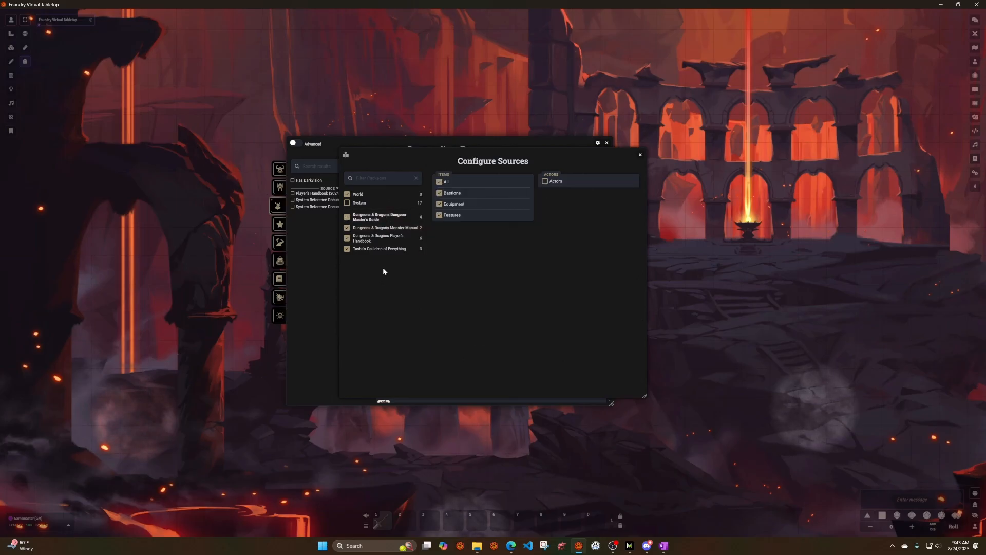
pyautogui.click(376, 238)
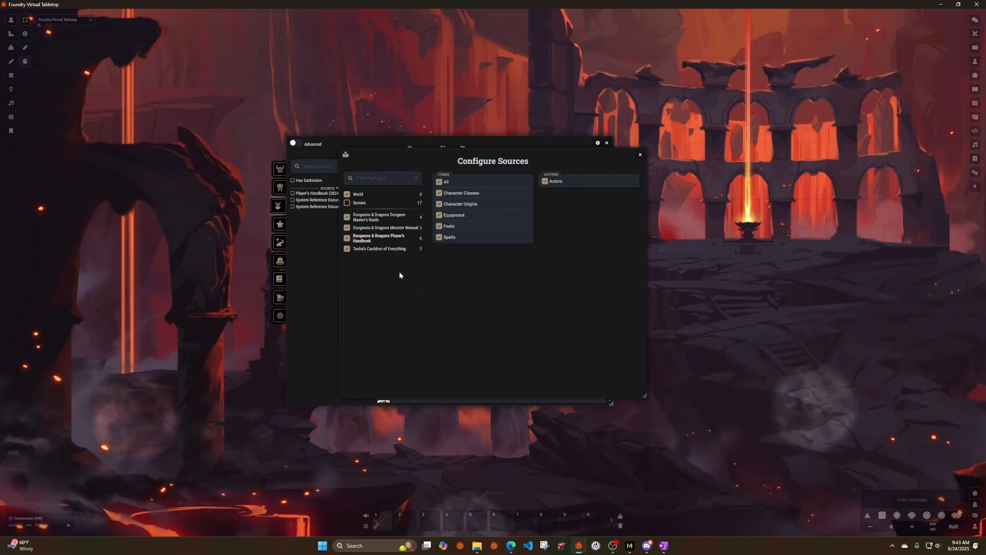
pyautogui.click(389, 250)
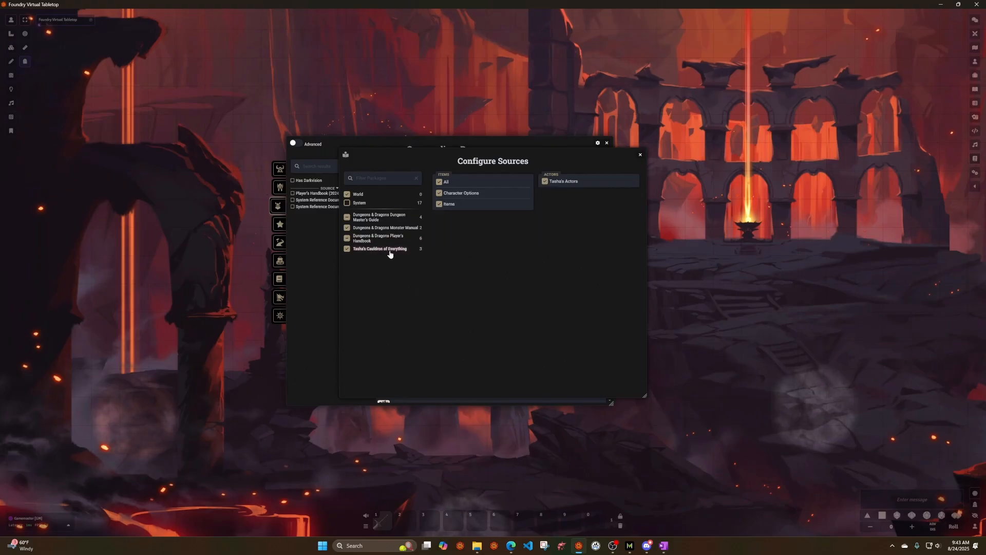
pyautogui.click(545, 182)
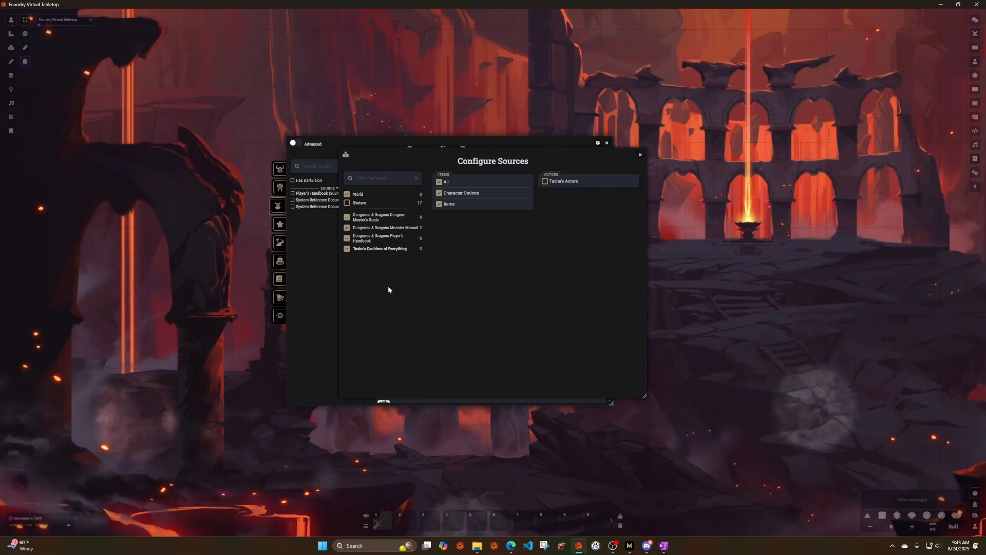
pyautogui.click(641, 154)
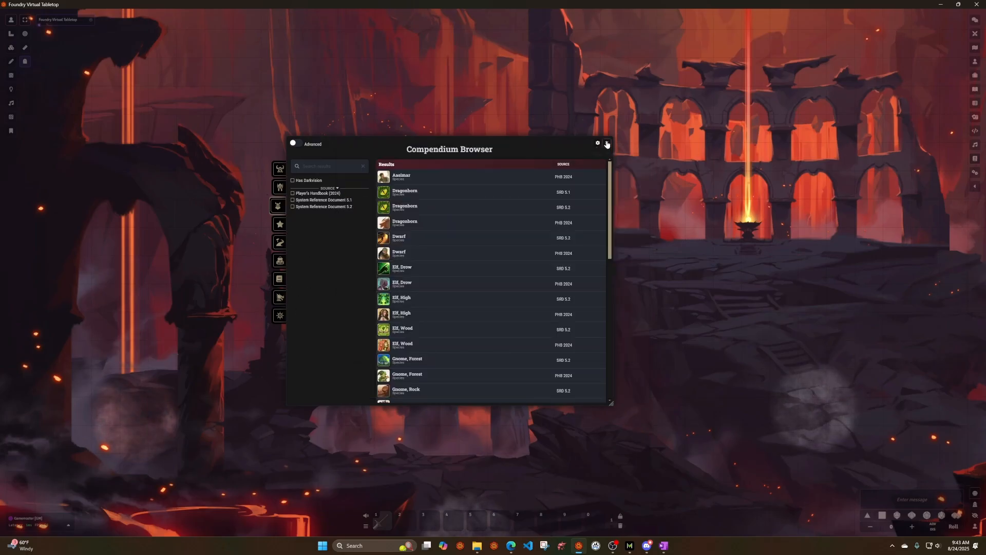
pyautogui.click(607, 144)
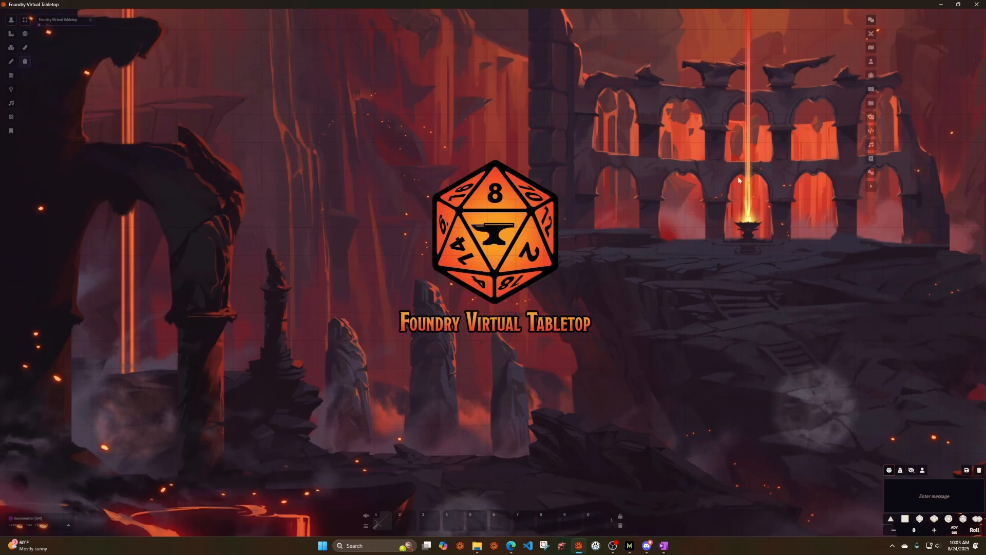
# Step: Create a Player Character actor named Zhara and move its character sheet to the upper part of the canvas
pyautogui.click(871, 63)
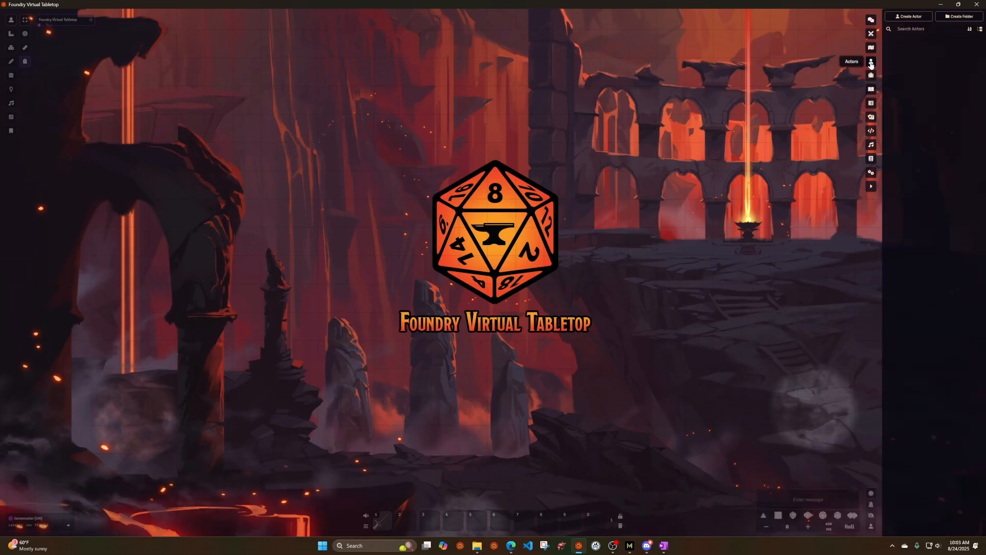
pyautogui.click(912, 20)
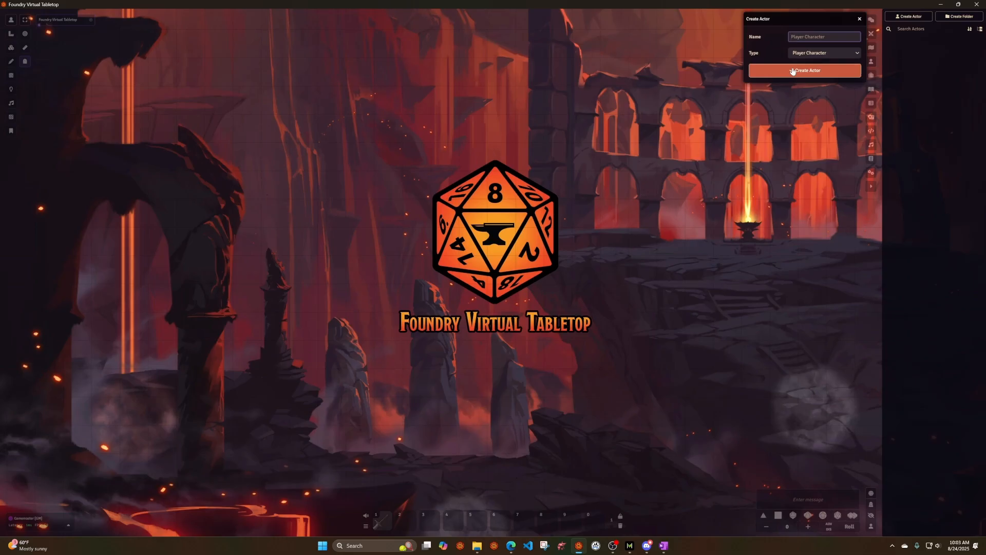
pyautogui.write('Zhara')
pyautogui.click(792, 71)
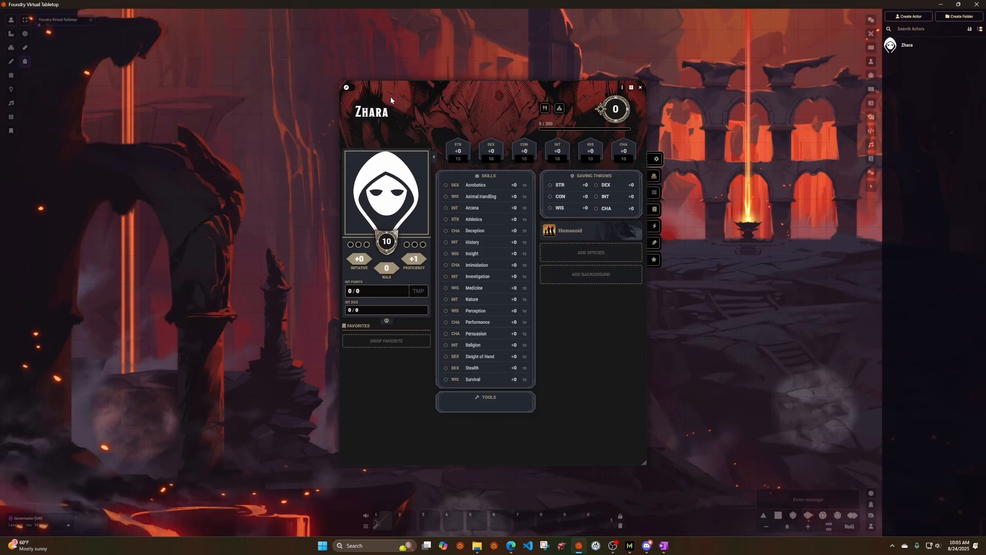
pyautogui.moveTo(455, 90); pyautogui.dragTo(485, 14)
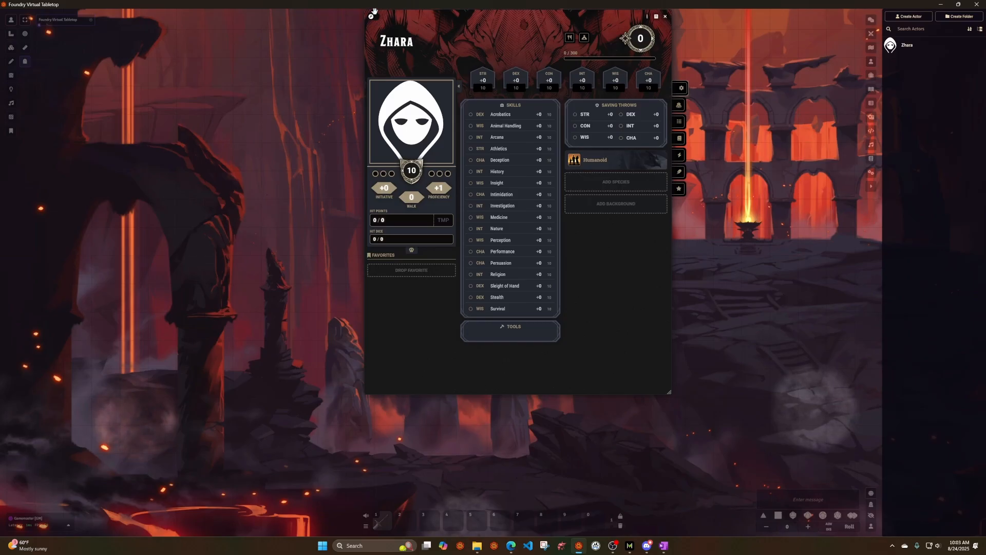
# Step: Switch Zhara's sheet to edit mode and set Strength 15, Constitution 14, Wisdom 13, Dexterity 12 and Charisma 8
pyautogui.click(373, 18)
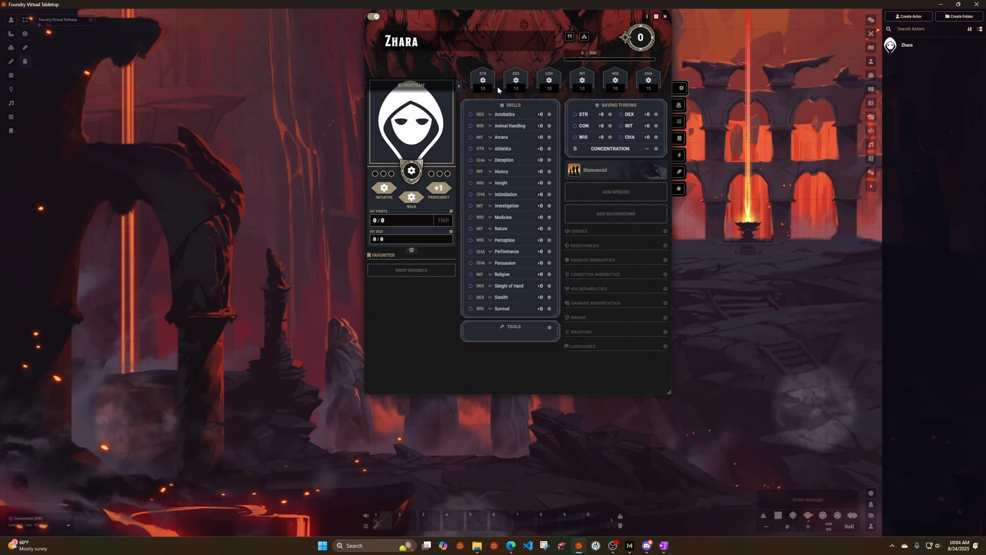
pyautogui.click(482, 88)
pyautogui.write('1')
pyautogui.click(549, 89)
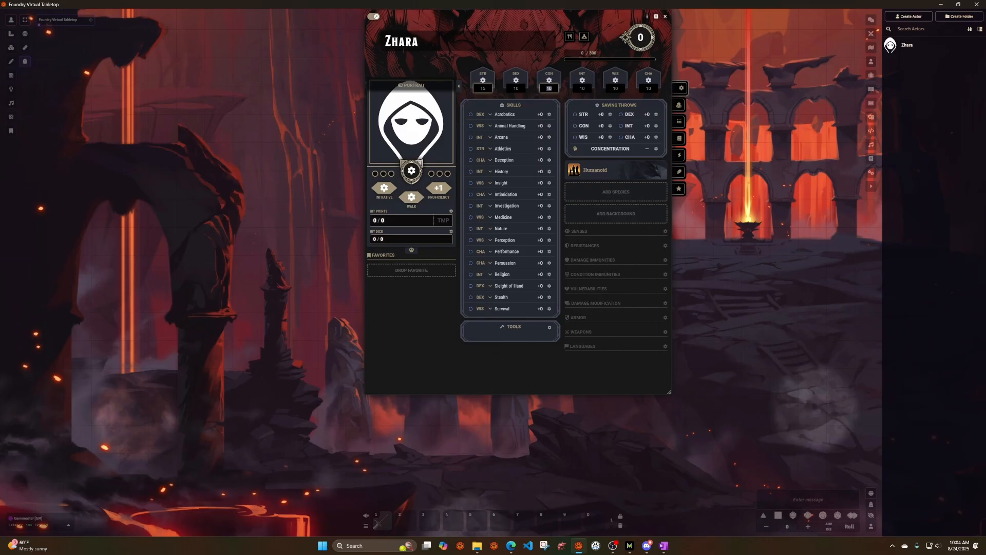
pyautogui.write('14')
pyautogui.click(616, 89)
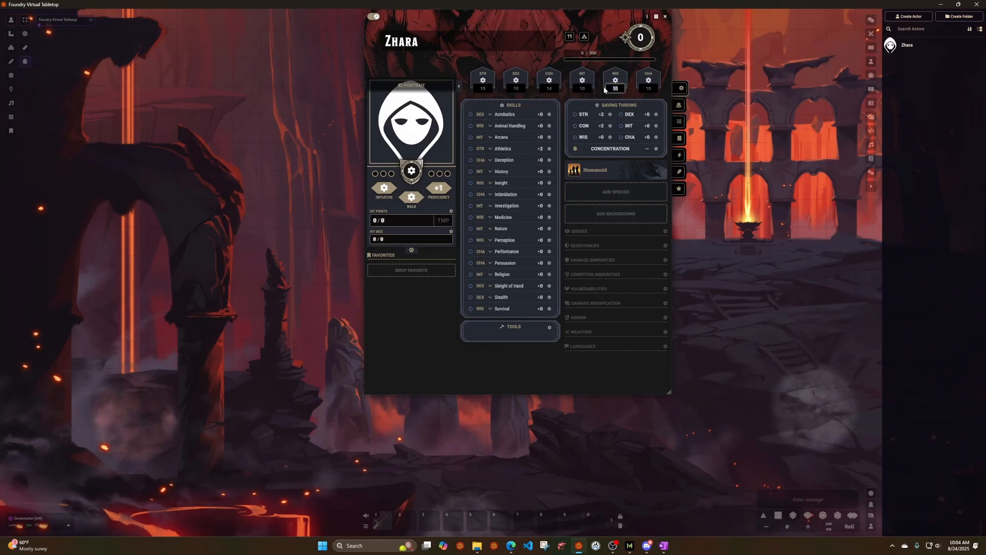
pyautogui.write('13')
pyautogui.click(517, 90)
pyautogui.write('12')
pyautogui.click(648, 88)
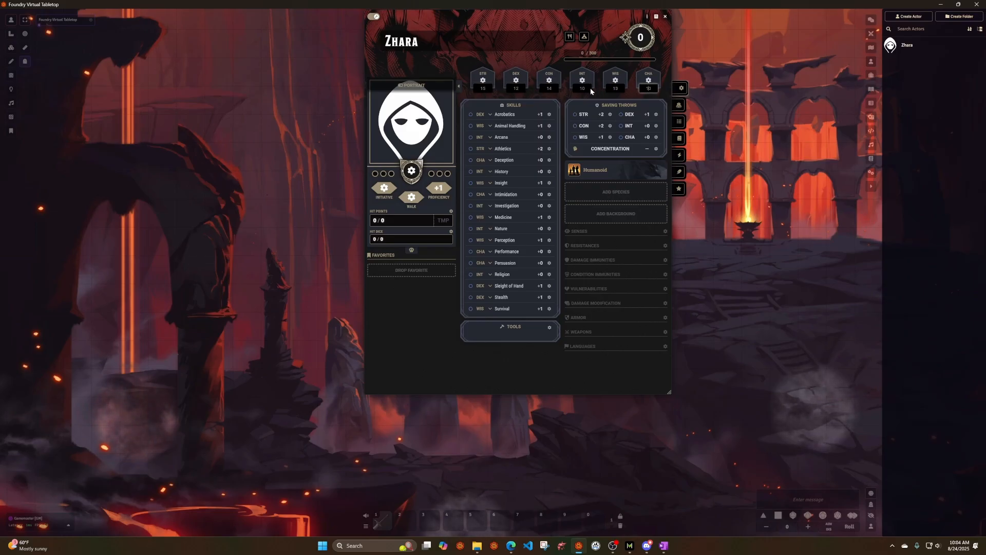
pyautogui.write('8')
pyautogui.click(508, 65)
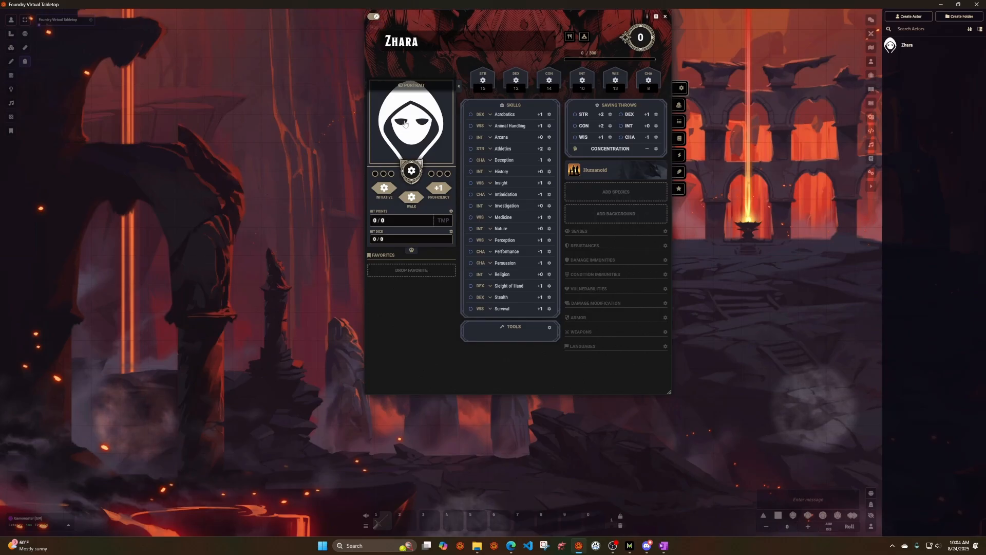
# Step: Browse for Zhara's portrait image in the assets folder and remove player_images from the favorites
pyautogui.click(406, 125)
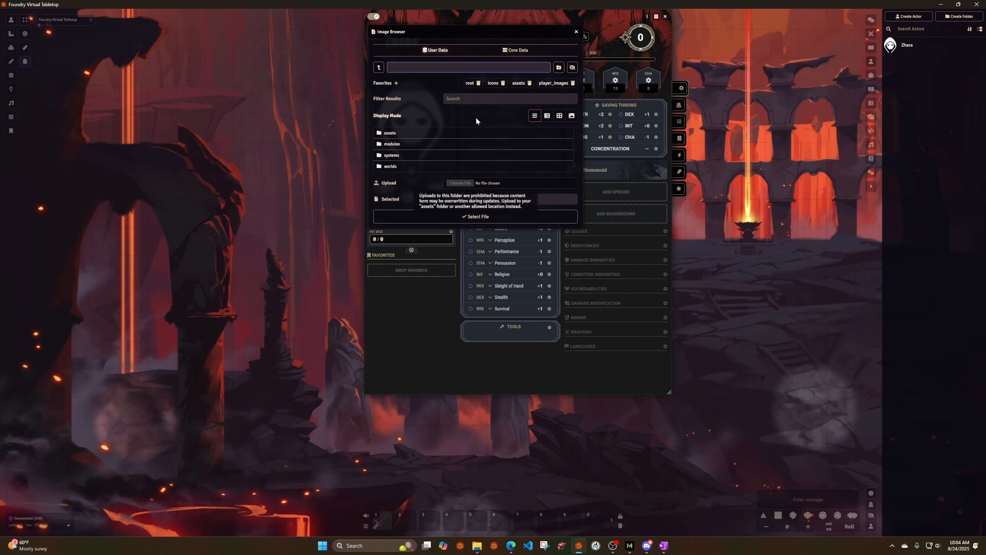
pyautogui.click(384, 134)
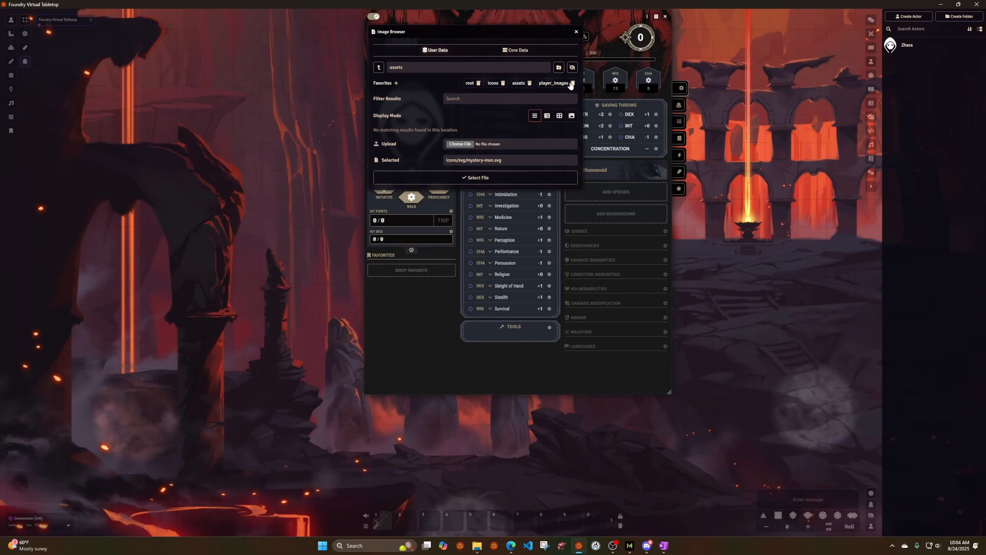
pyautogui.click(570, 84)
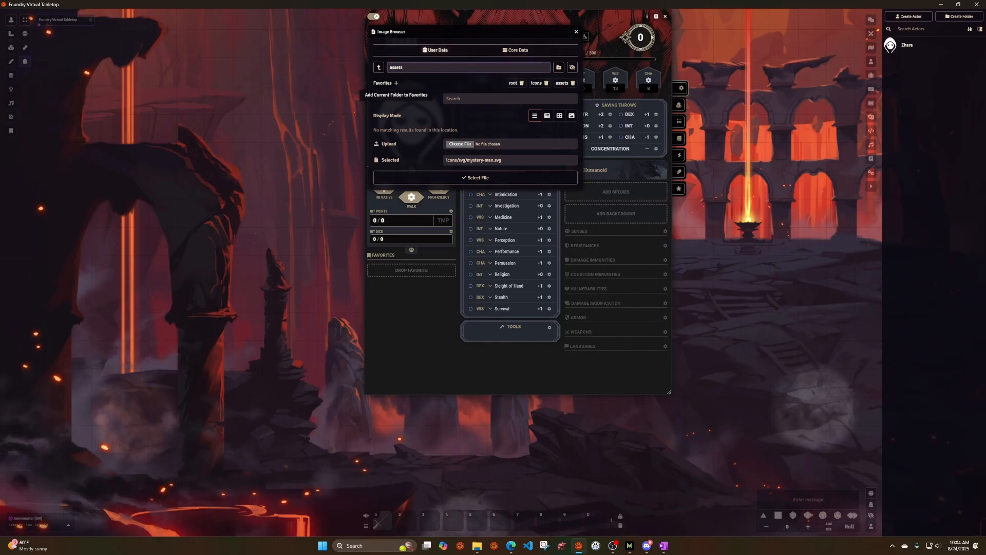
# Step: Create a subfolder named player_image inside the assets folder and open it
pyautogui.click(559, 67)
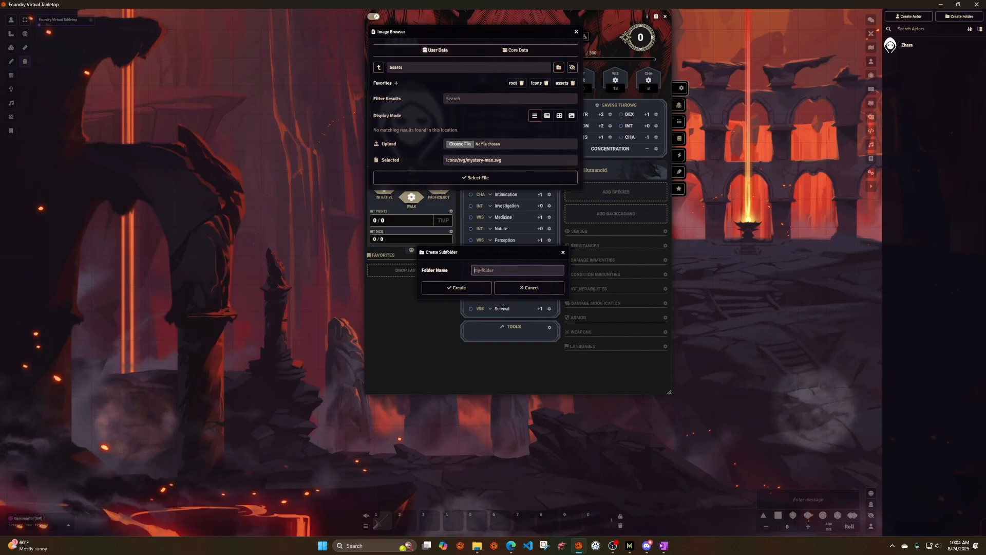
pyautogui.write('Playe')
pyautogui.press('BackSpace')
pyautogui.press('BackSpace')
pyautogui.press('BackSpace')
pyautogui.write('player_')
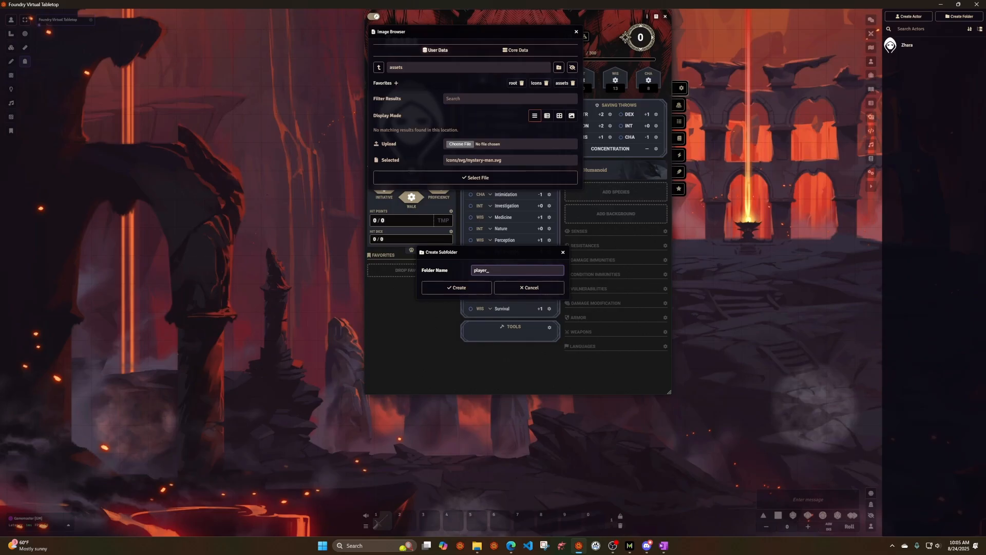
pyautogui.write('ima')
pyautogui.write('mage')
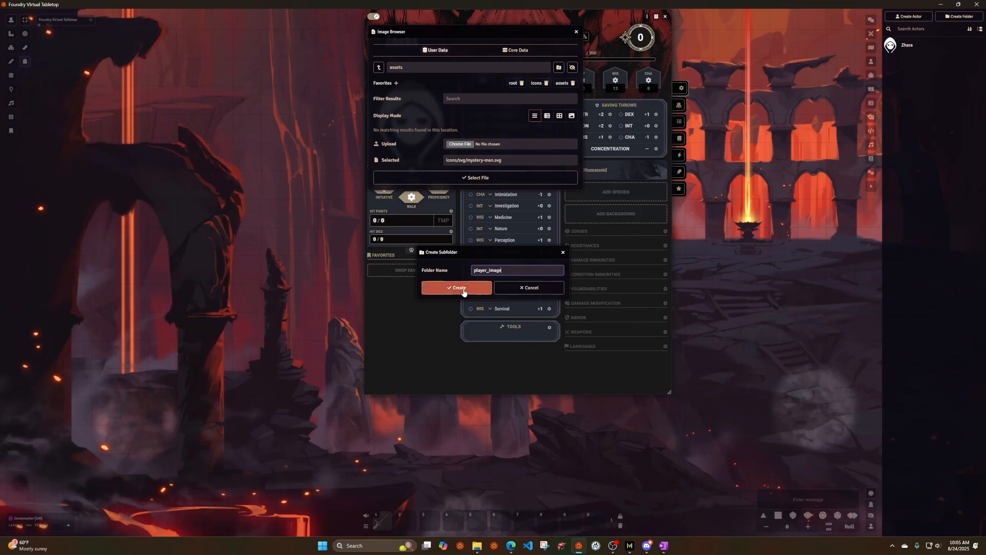
pyautogui.click(463, 291)
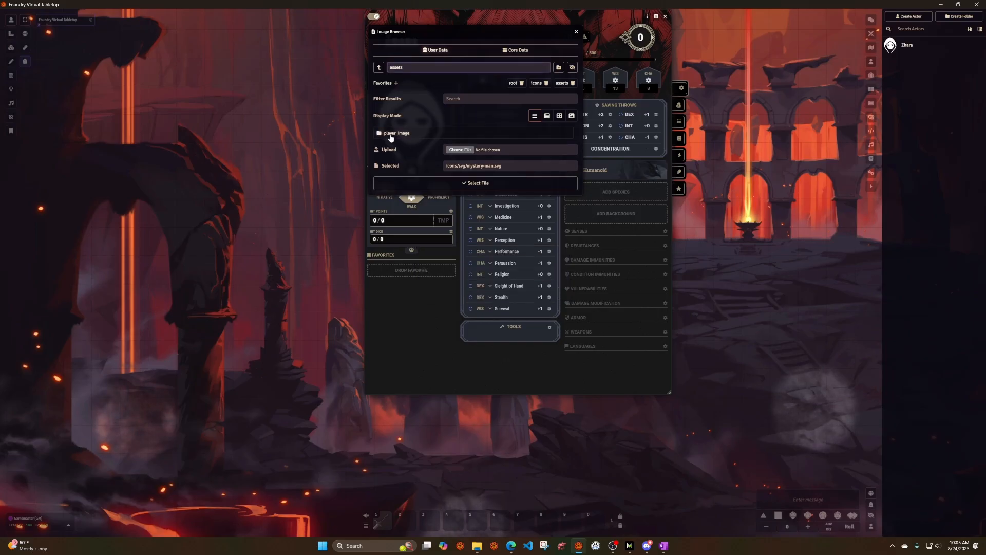
pyautogui.click(391, 133)
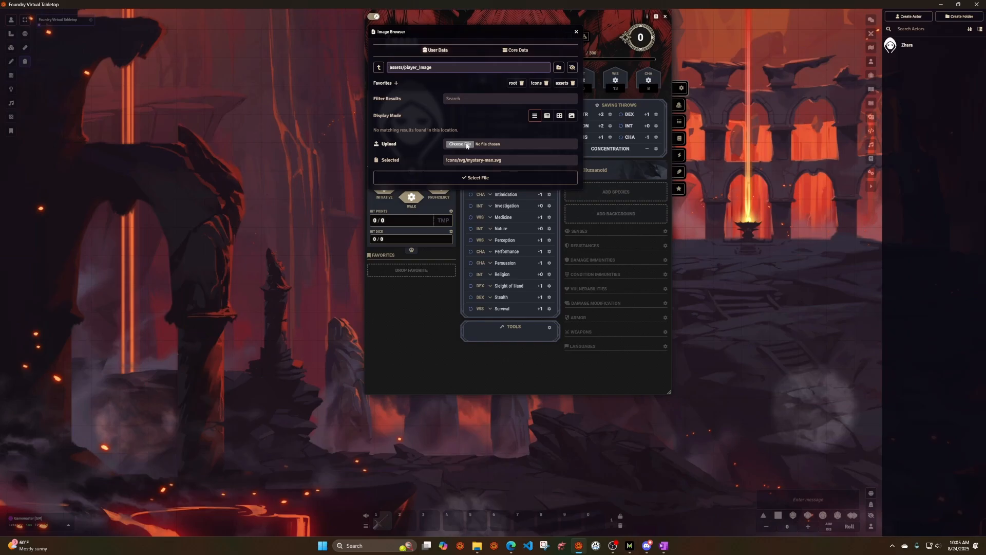
# Step: Upload Zhara.webp from the Player Images folder into assets/player_image and set it as Zhara's portrait
pyautogui.click(467, 145)
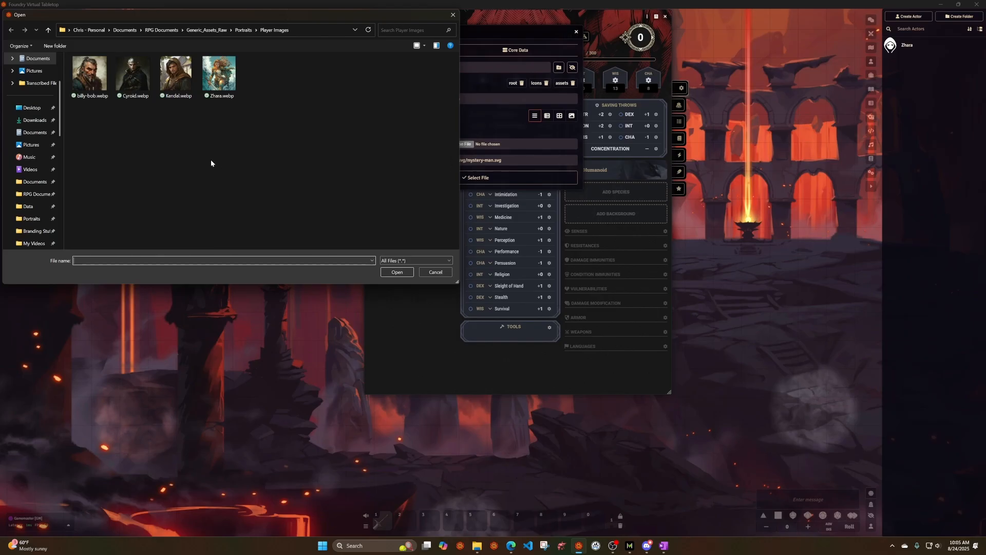
pyautogui.click(220, 75)
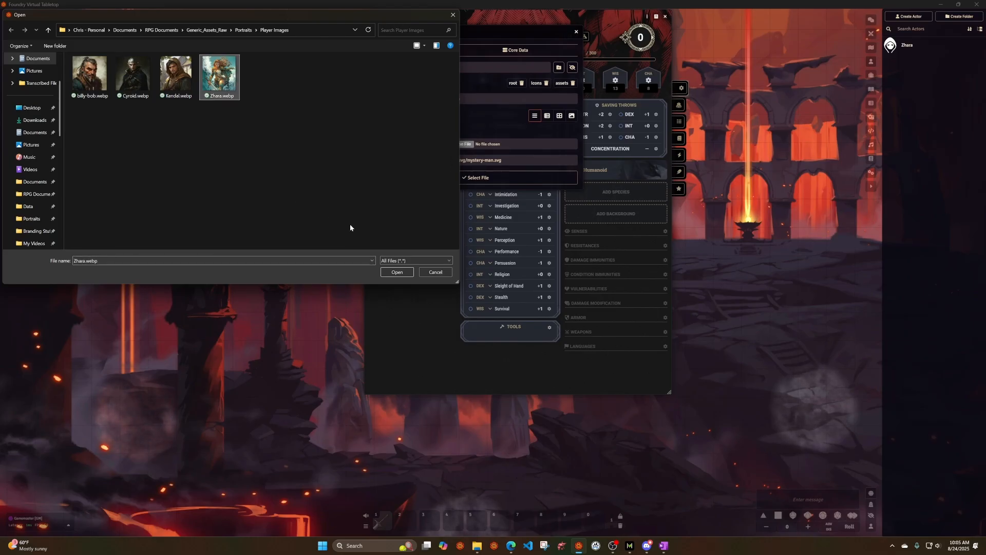
pyautogui.click(398, 272)
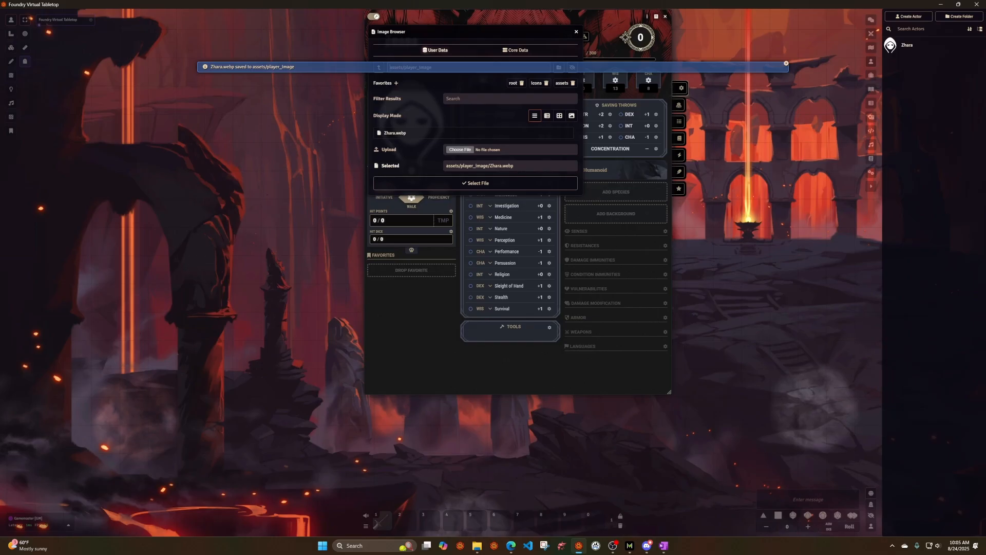
pyautogui.click(392, 135)
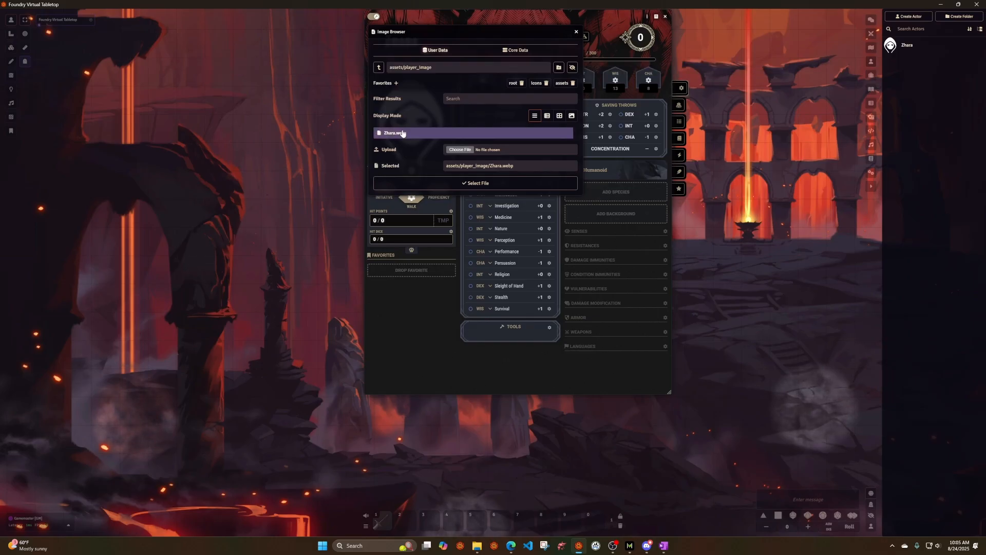
pyautogui.click(422, 183)
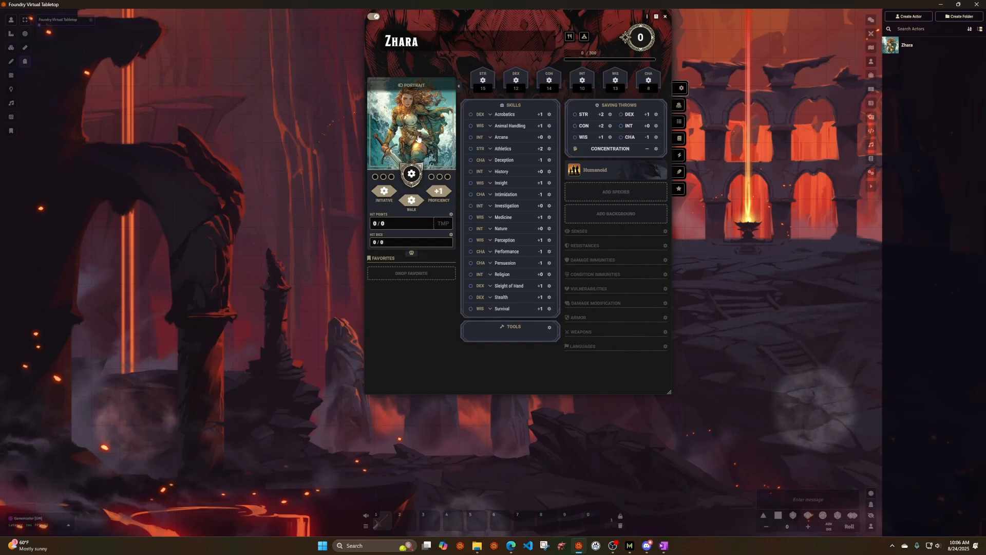
# Step: Check Zhara's token and portrait images, and view the biography section of the character sheet
pyautogui.click(402, 85)
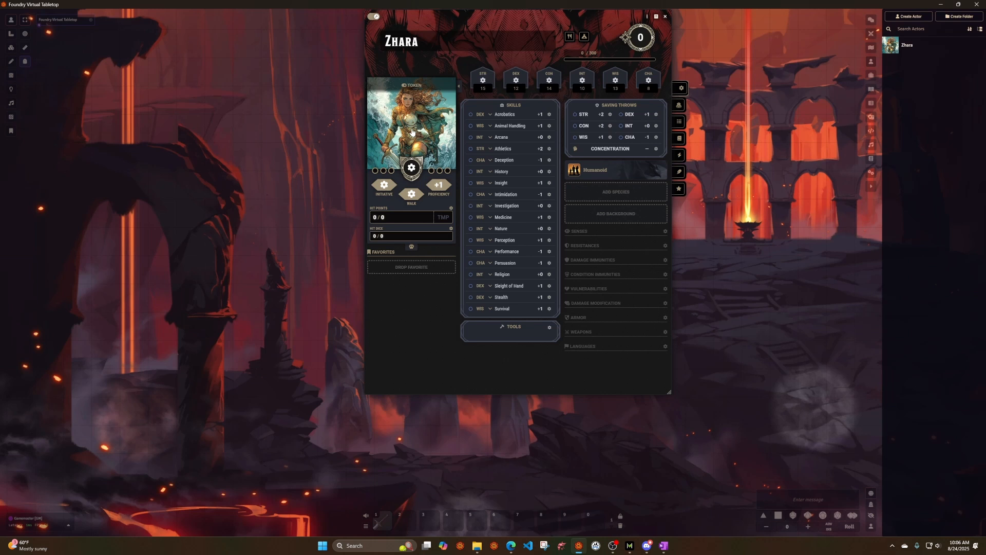
pyautogui.click(404, 86)
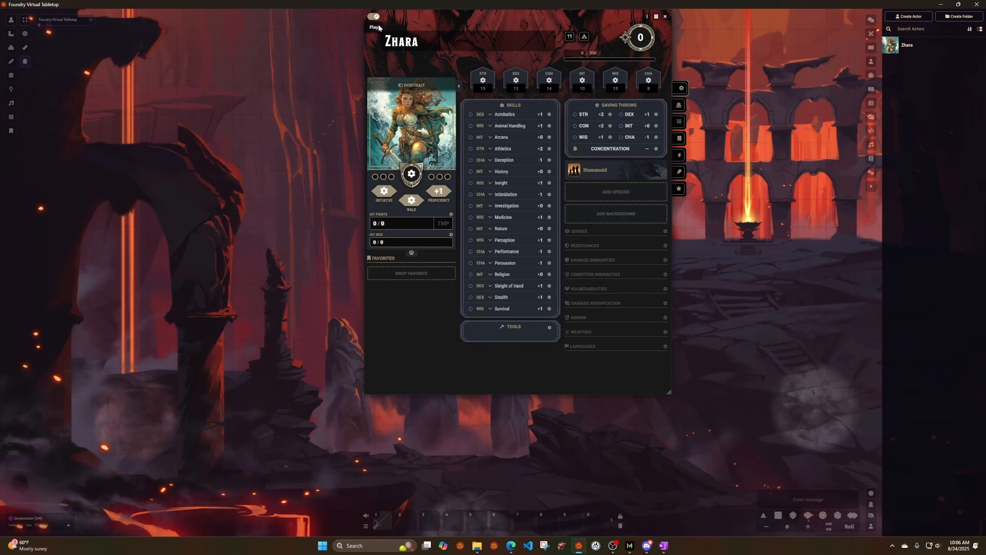
pyautogui.click(679, 171)
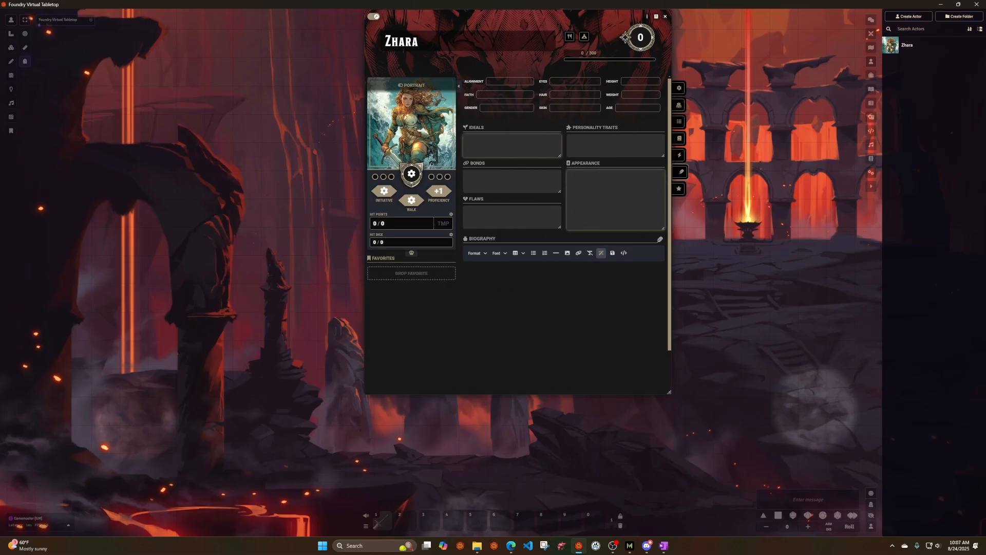
pyautogui.click(464, 269)
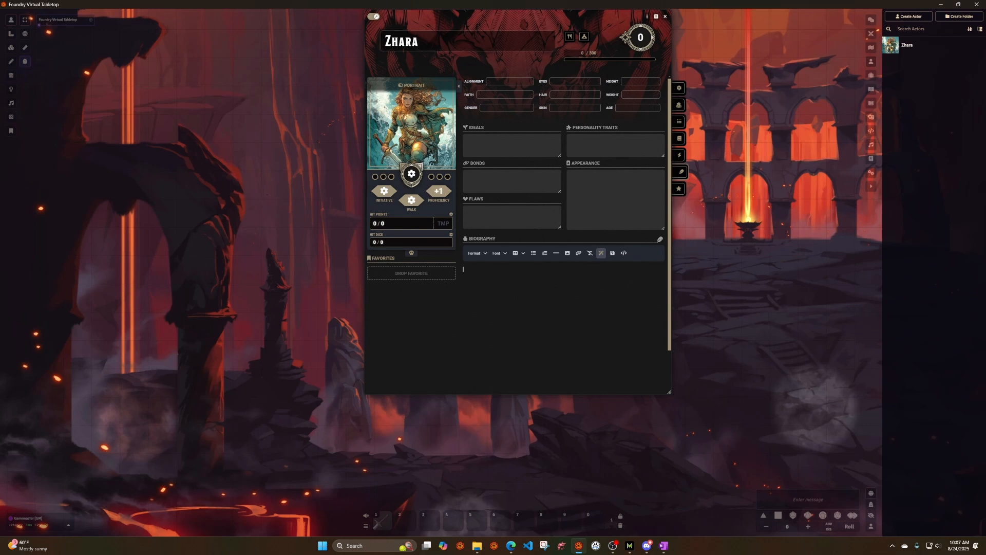
# Step: Put Zhara's sheet in play mode and add the Human species from the compendium browser
pyautogui.click(370, 19)
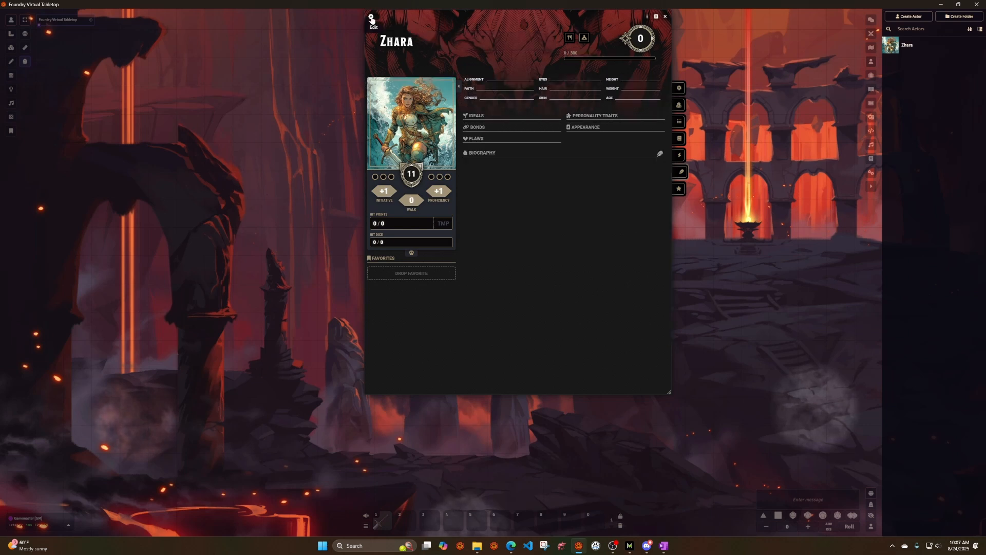
pyautogui.click(681, 90)
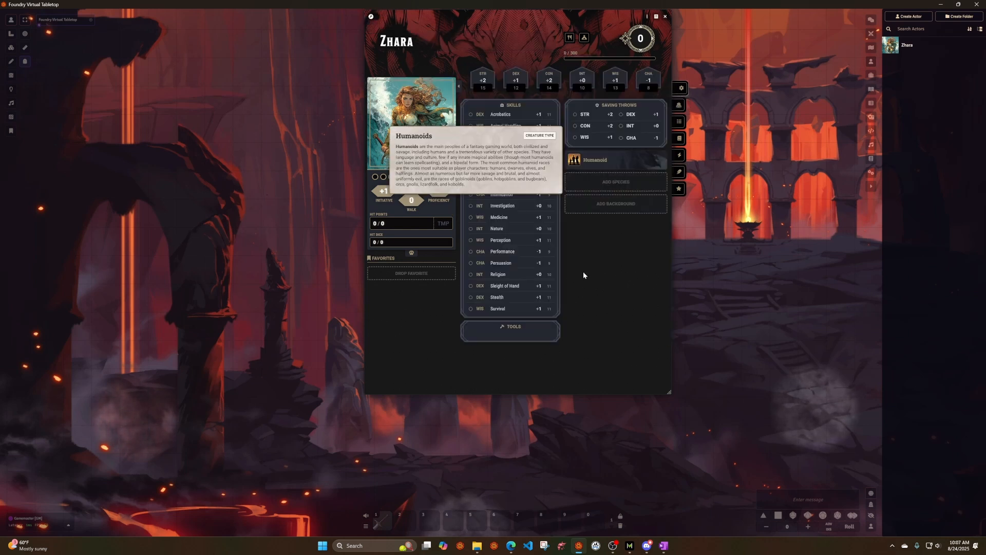
pyautogui.click(617, 183)
pyautogui.moveTo(514, 149); pyautogui.dragTo(232, 117)
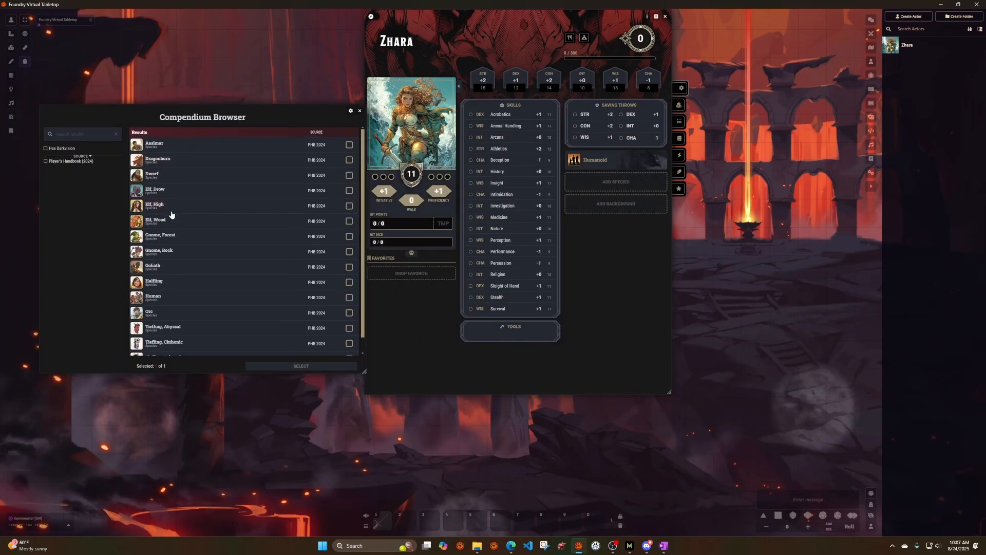
pyautogui.moveTo(181, 207)
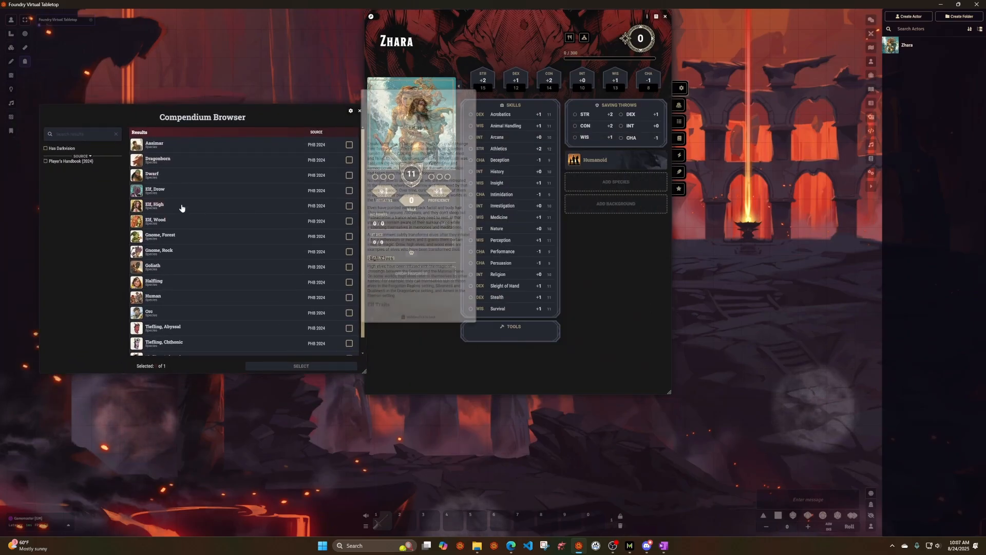
pyautogui.click(159, 298)
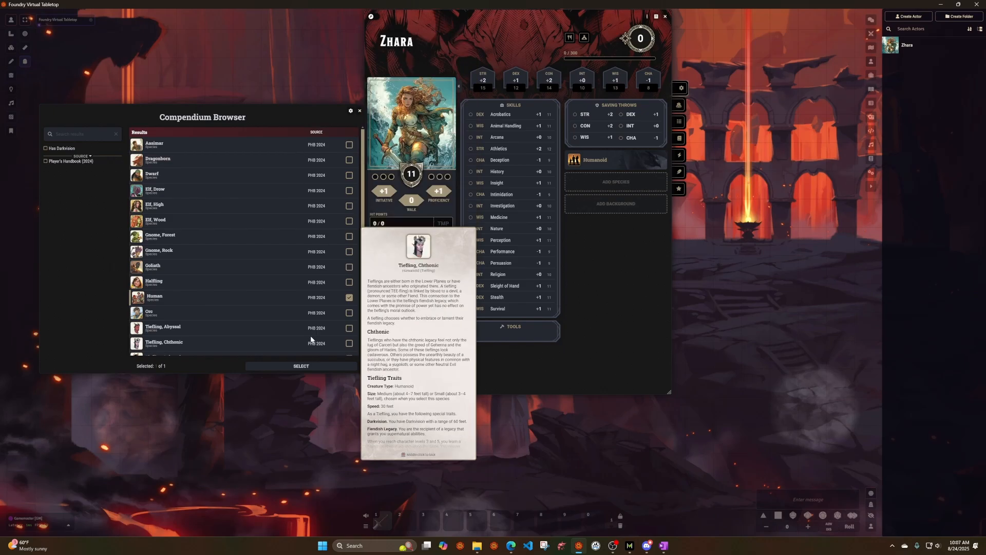
pyautogui.click(301, 366)
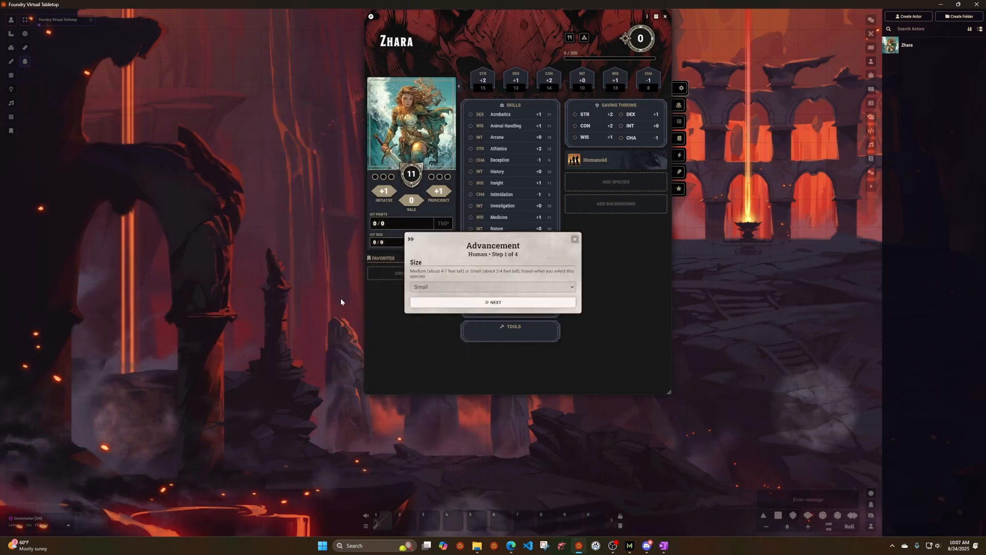
# Step: Set Zhara's Human size to Medium and choose Animal Handling as the Skillful proficiency
pyautogui.click(468, 288)
pyautogui.click(453, 256)
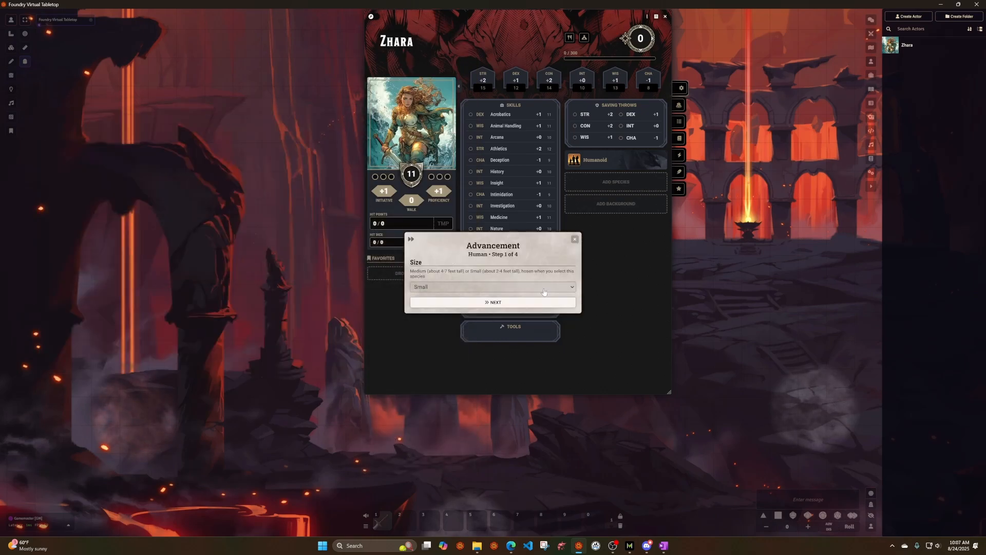
pyautogui.click(459, 286)
pyautogui.click(440, 307)
pyautogui.click(453, 307)
pyautogui.click(474, 286)
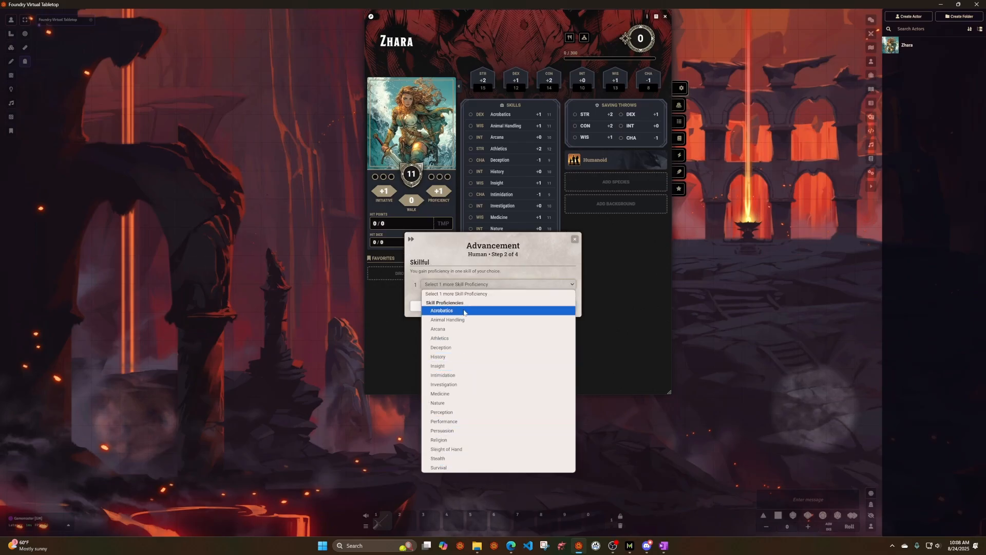
pyautogui.click(448, 320)
pyautogui.click(553, 306)
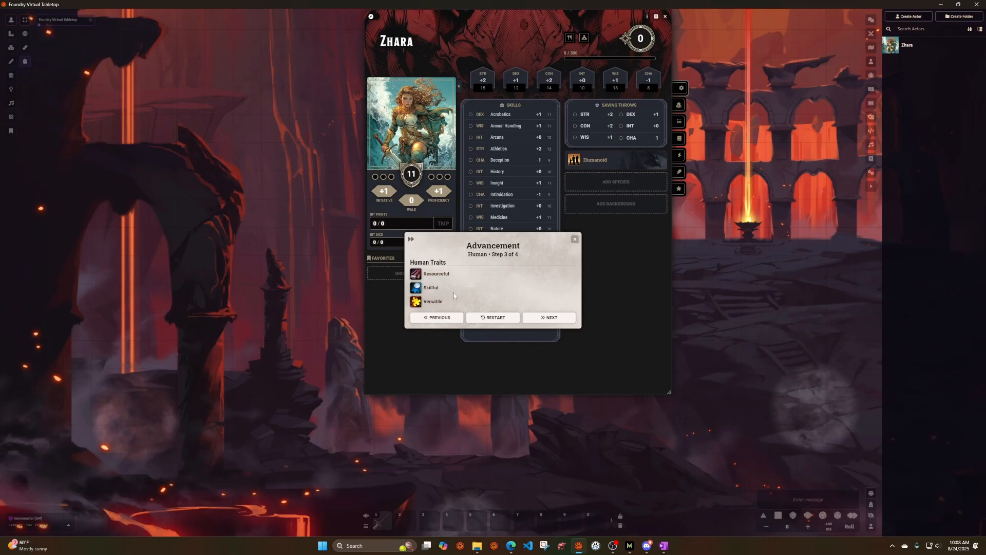
# Step: Accept the Human traits, complete the advancement with Tough as the Origin feat, and check the species features on the sheet
pyautogui.click(547, 317)
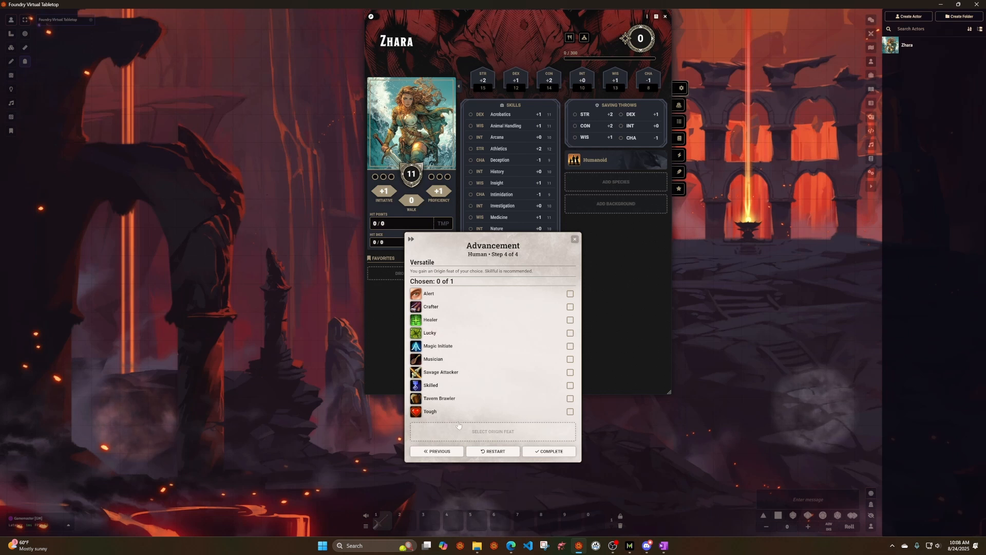
pyautogui.click(569, 412)
pyautogui.click(543, 454)
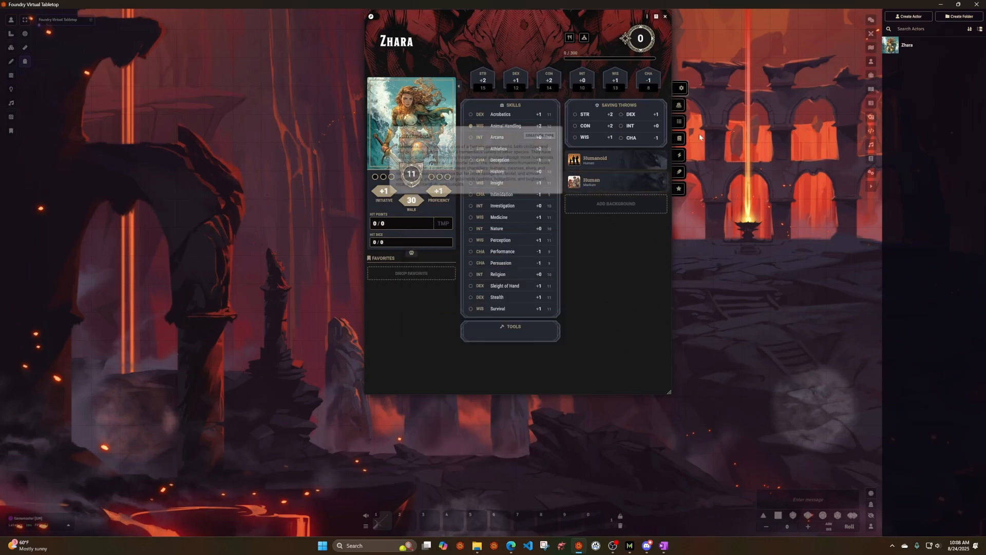
pyautogui.click(681, 124)
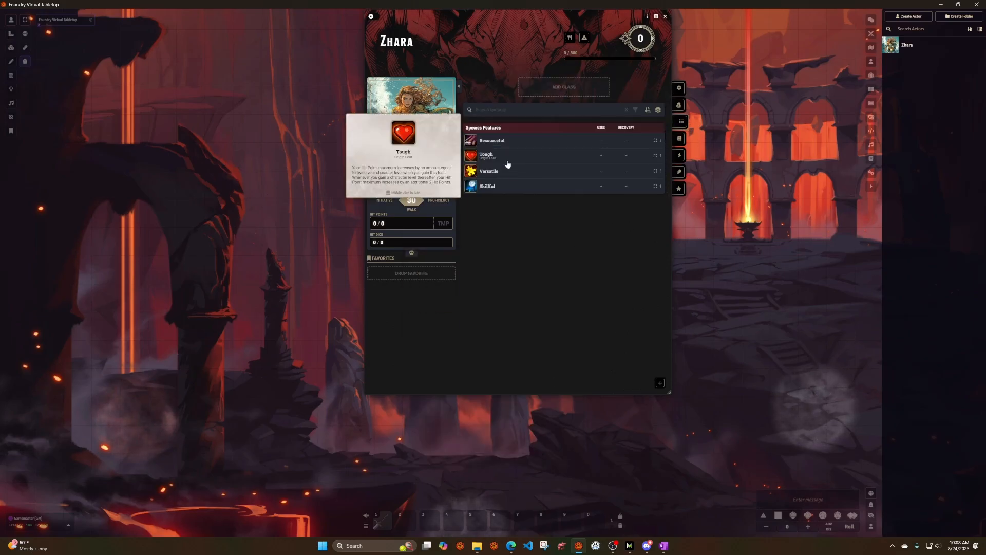
pyautogui.moveTo(483, 172)
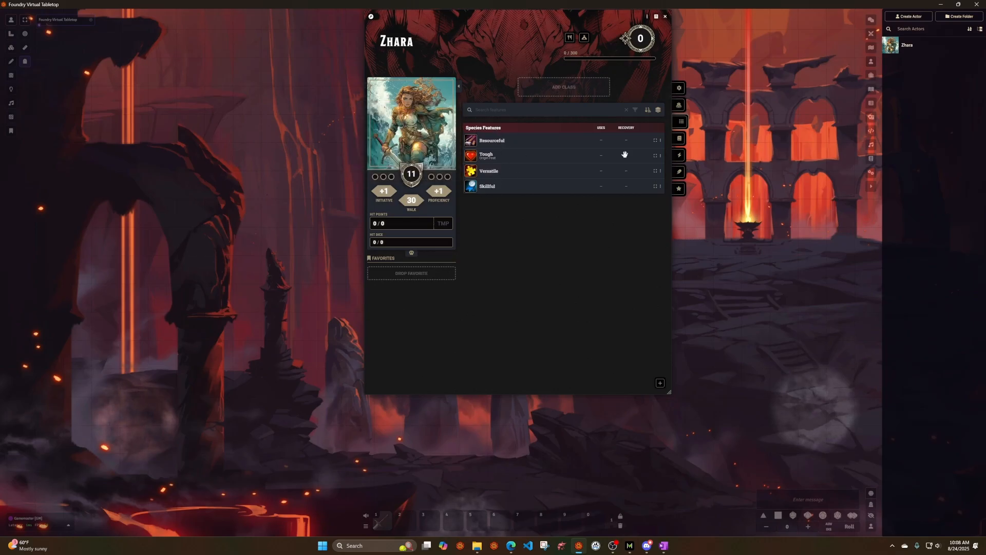
# Step: Preview backgrounds such as Acolyte and Guard, and add Guard from the compendium list to Zhara's background slot
pyautogui.click(681, 88)
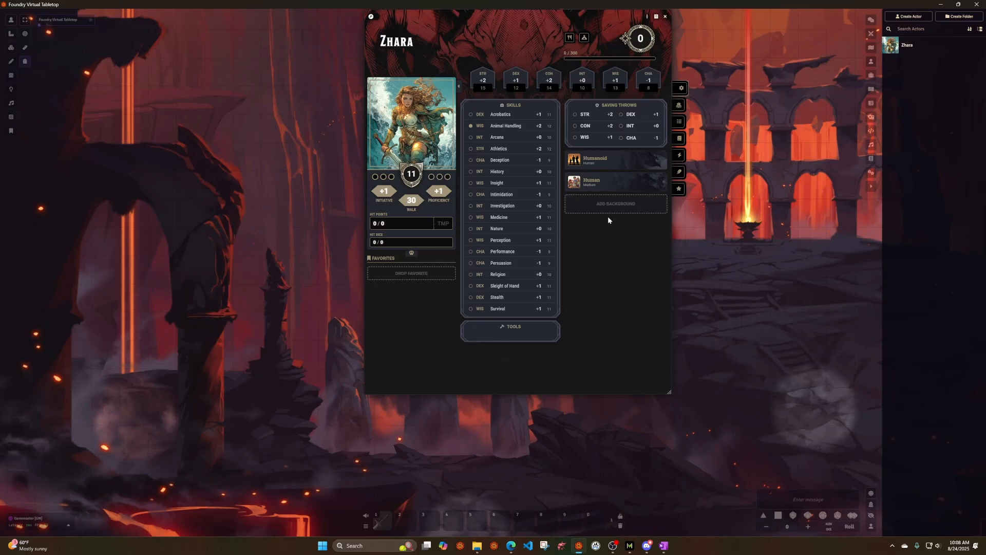
pyautogui.click(618, 204)
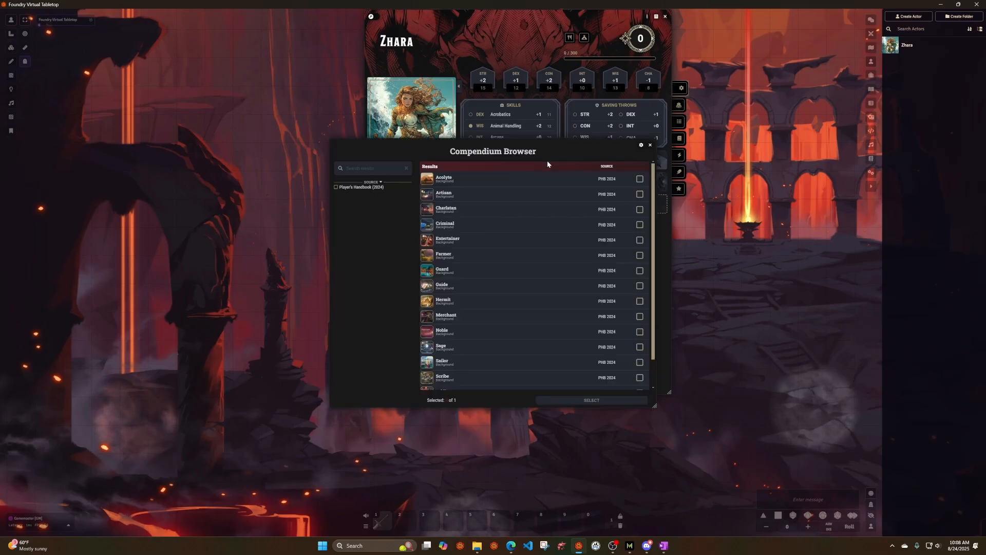
pyautogui.moveTo(547, 163); pyautogui.dragTo(314, 119)
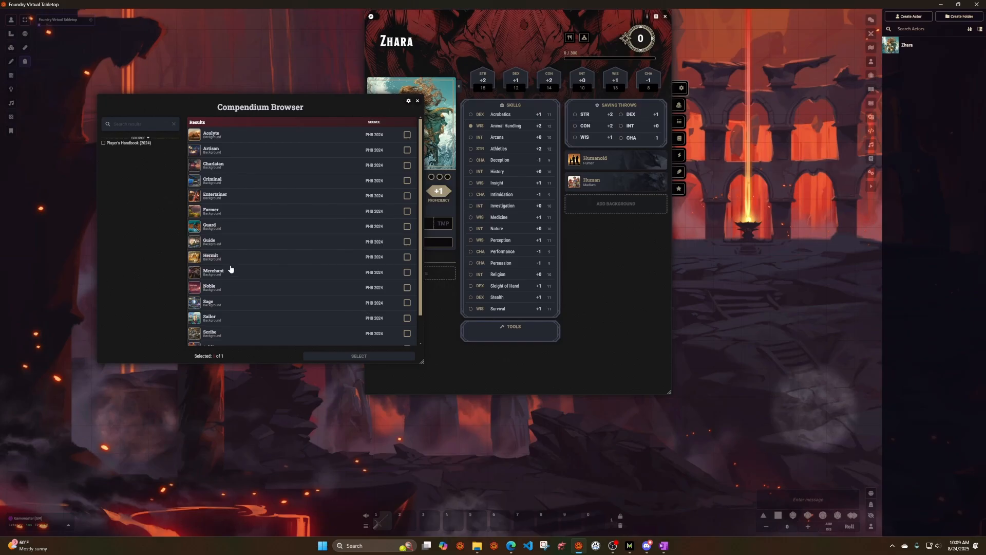
pyautogui.moveTo(209, 136)
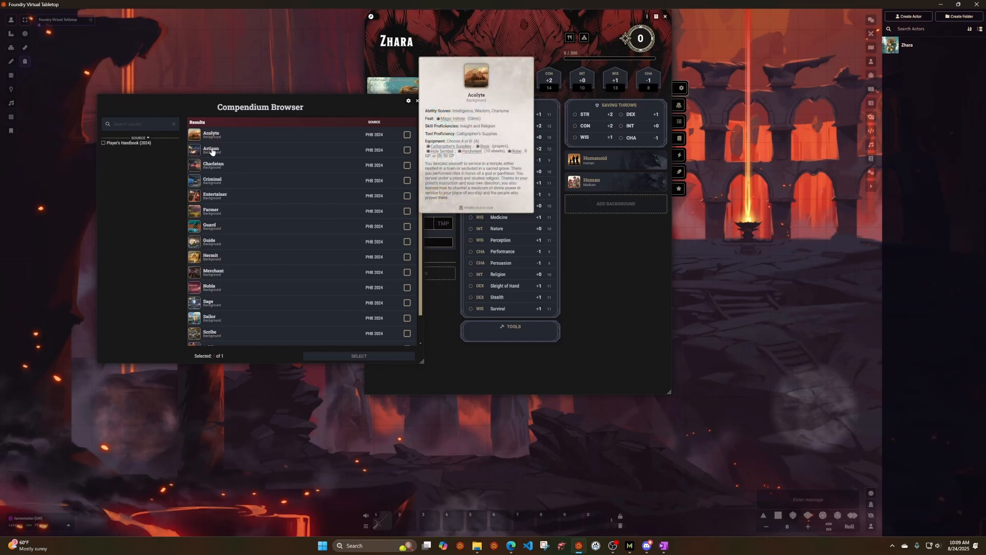
pyautogui.moveTo(226, 207)
pyautogui.moveTo(205, 271)
pyautogui.moveTo(209, 229)
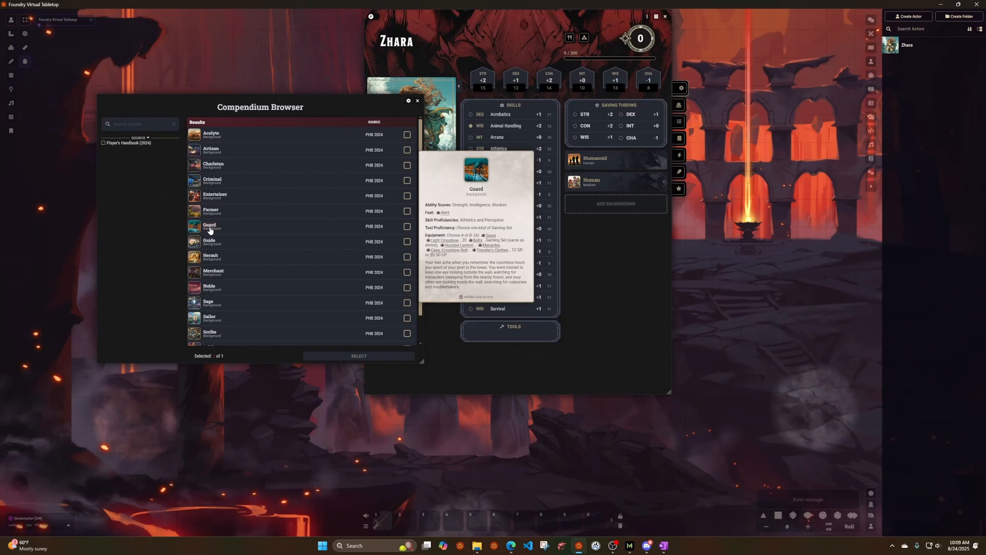
pyautogui.middleClick(210, 228)
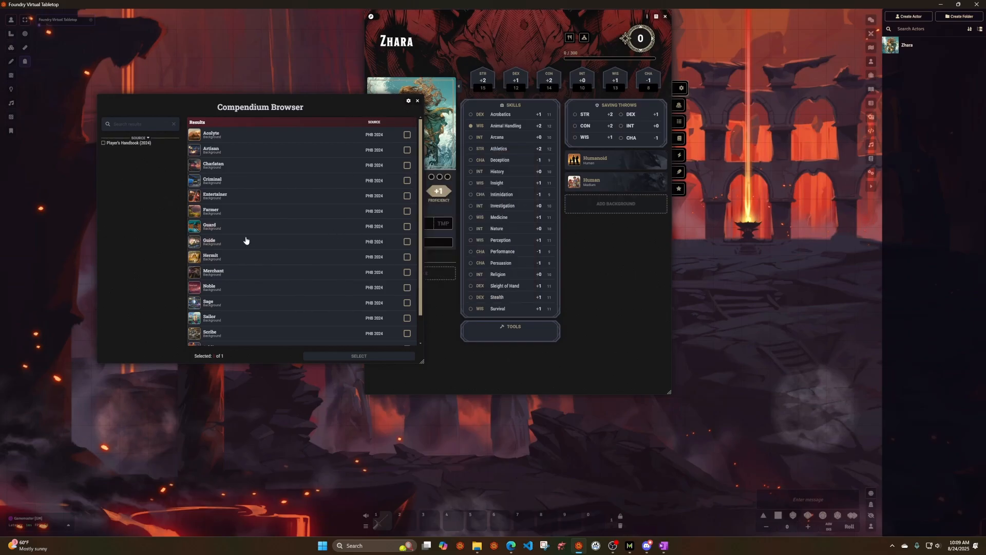
pyautogui.moveTo(203, 228)
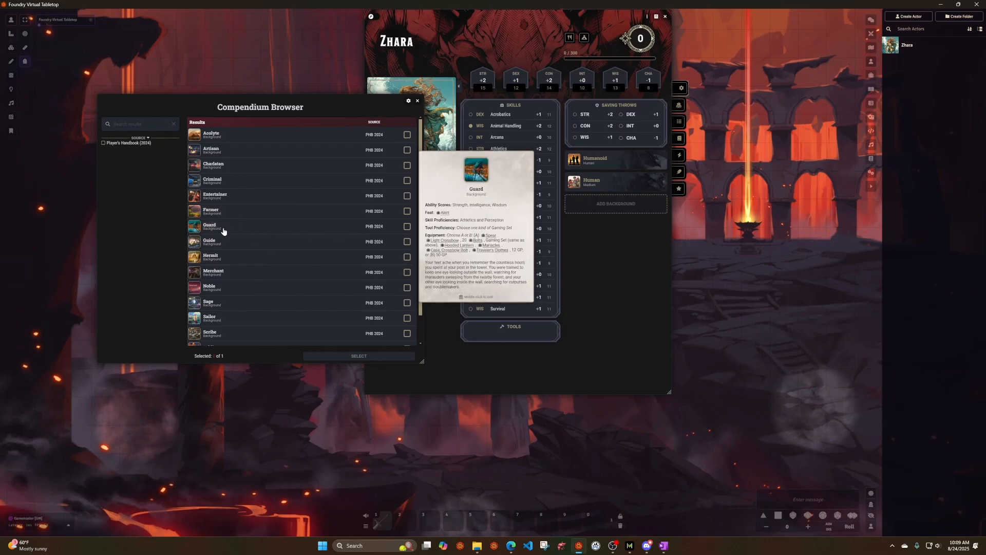
pyautogui.click(407, 226)
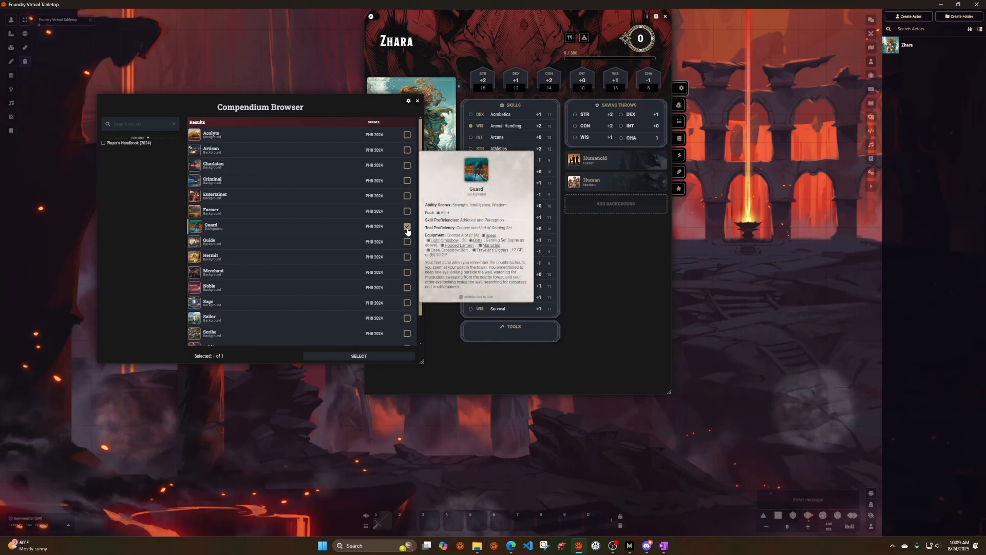
pyautogui.click(407, 231)
pyautogui.moveTo(210, 227); pyautogui.dragTo(595, 208)
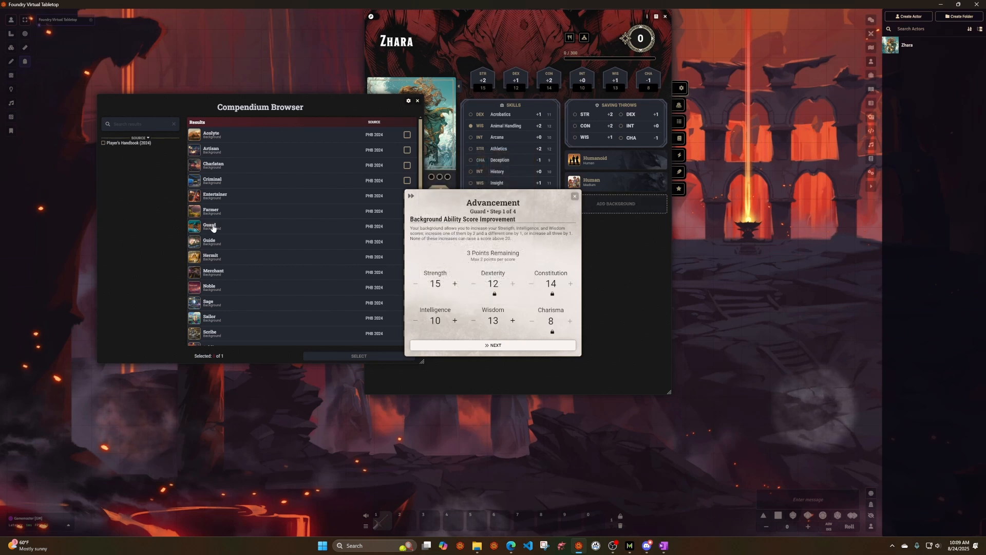
# Step: Open the Guard background's description, place it clear of the character sheet for reference, and close the compendium browser
pyautogui.moveTo(211, 228)
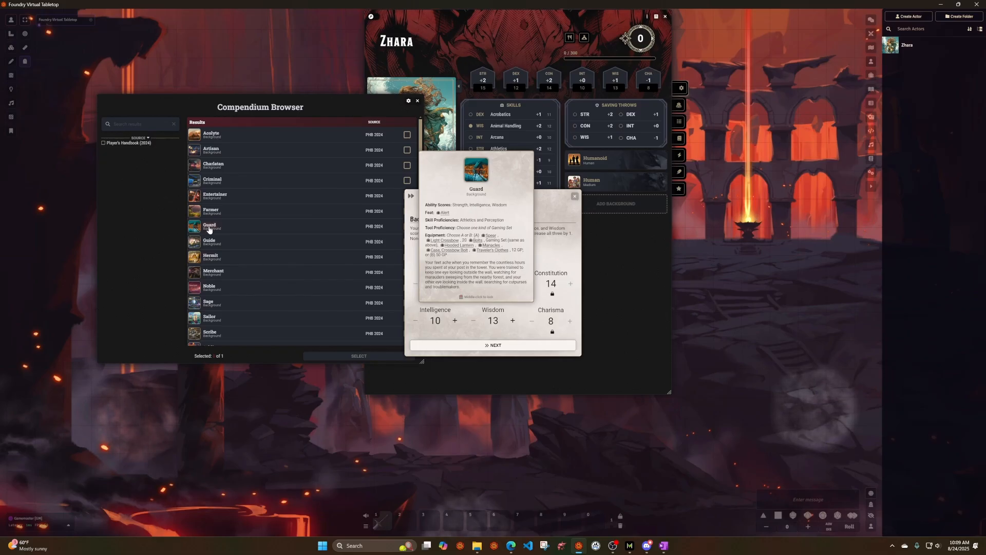
pyautogui.click(209, 229)
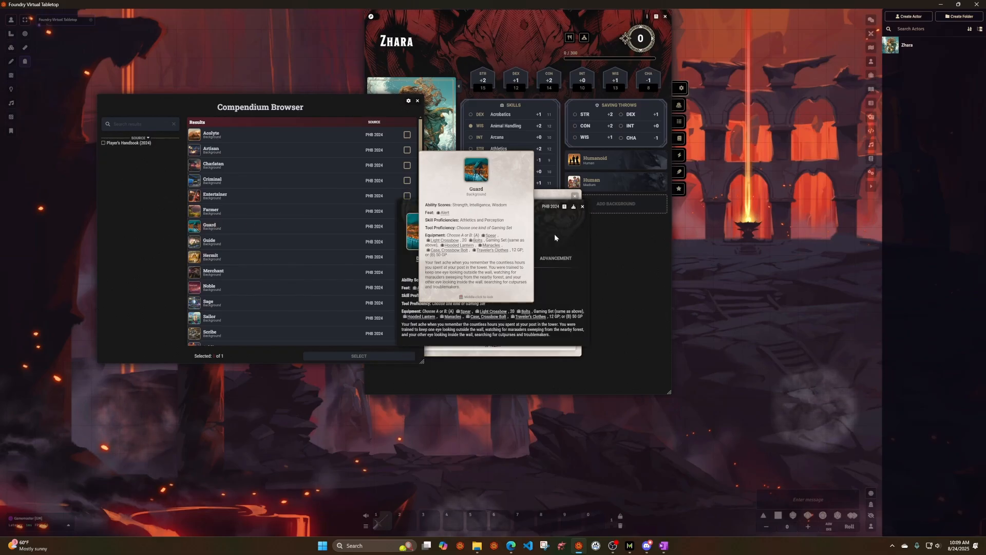
pyautogui.moveTo(516, 211); pyautogui.dragTo(821, 328)
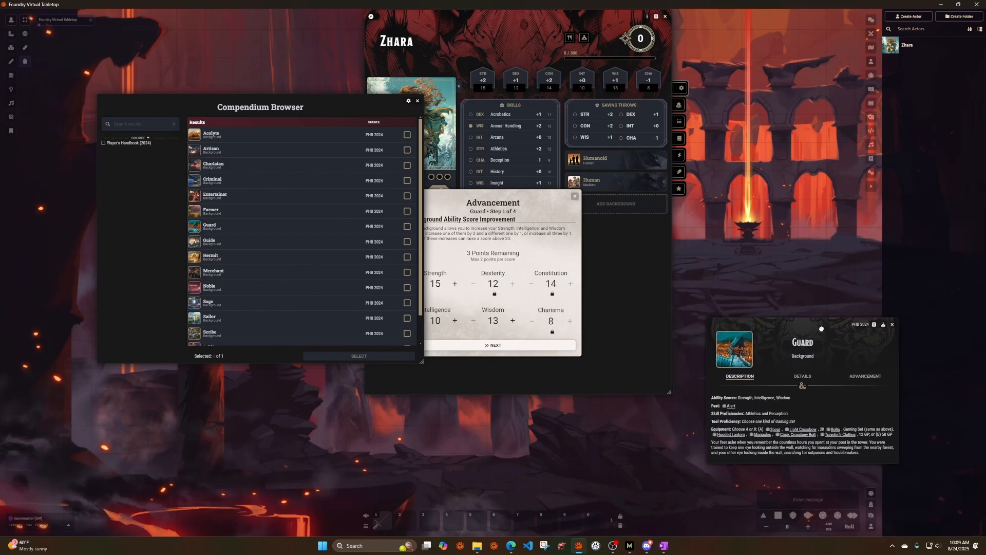
pyautogui.click(418, 102)
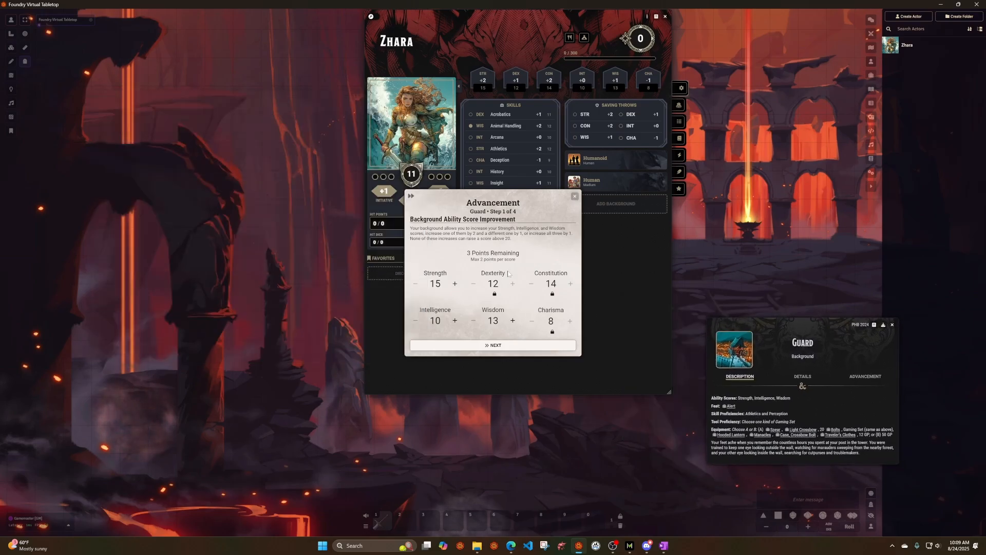
# Step: Assign the Guard background's ability increases as +2 Strength and +1 Wisdom, and continue the advancement
pyautogui.click(455, 283)
pyautogui.click(517, 323)
pyautogui.click(454, 283)
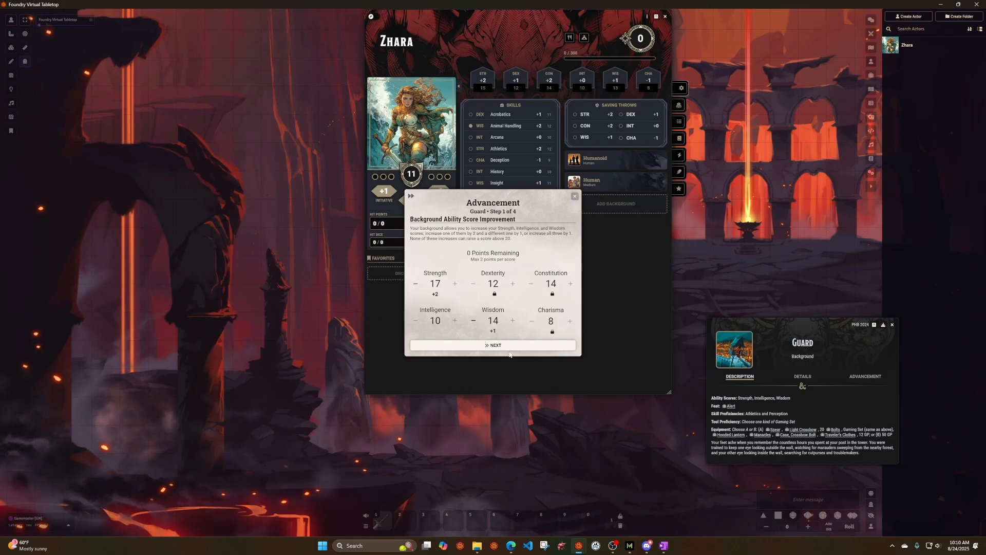
pyautogui.click(494, 345)
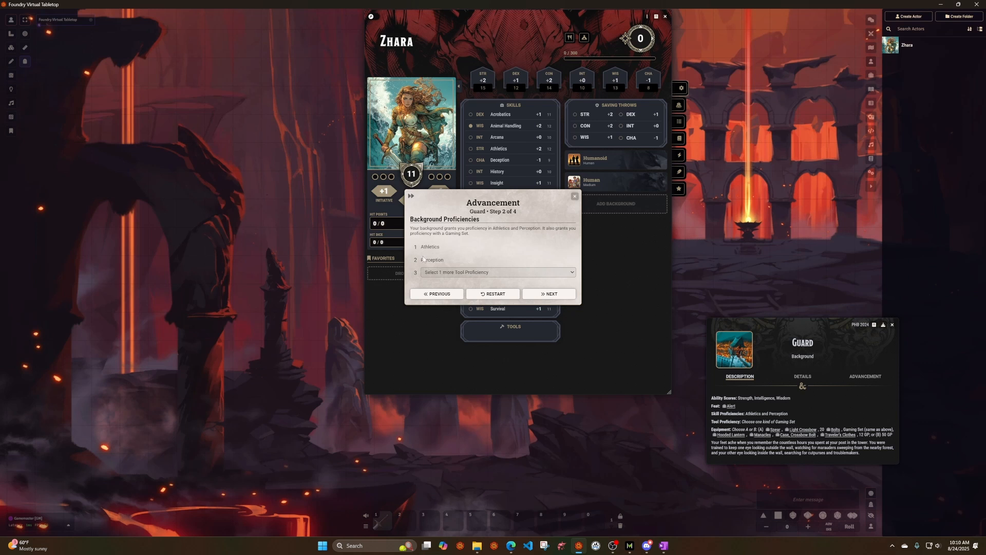
# Step: Choose Dice as the Guard background's gaming set tool proficiency and continue the advancement
pyautogui.click(485, 275)
pyautogui.click(469, 306)
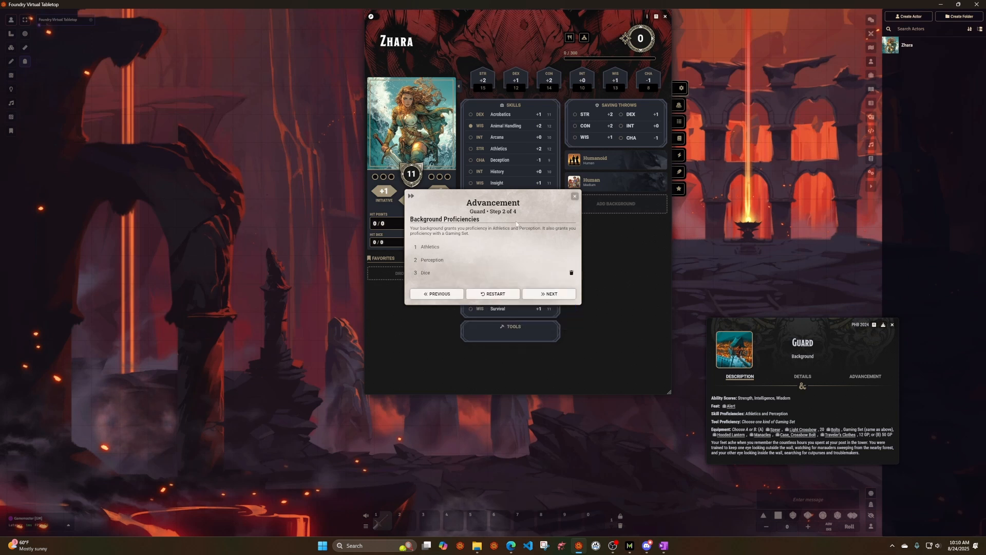
pyautogui.click(549, 294)
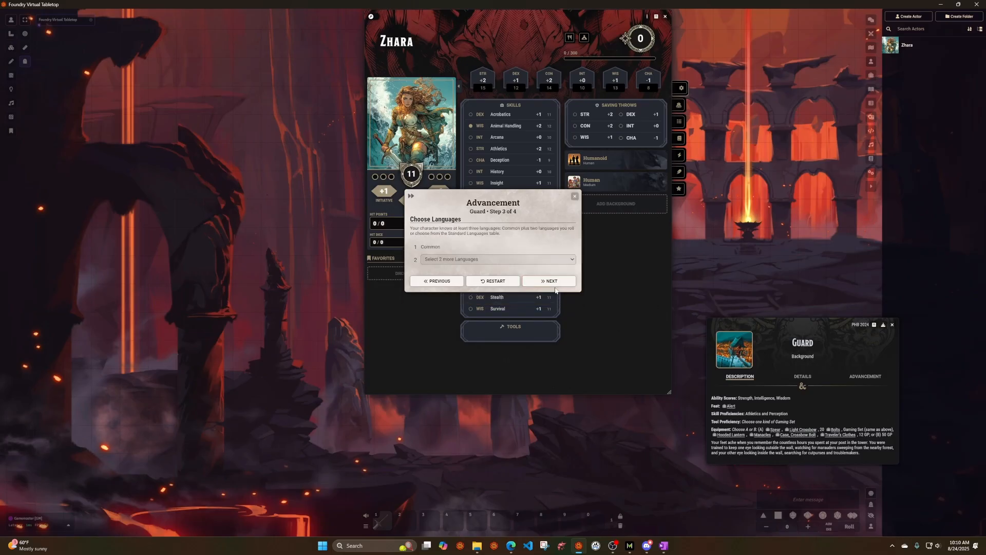
# Step: Choose Elvish and Goblin as Zhara's extra languages, accept the Alert feat and complete the Guard advancement
pyautogui.click(475, 259)
pyautogui.click(471, 321)
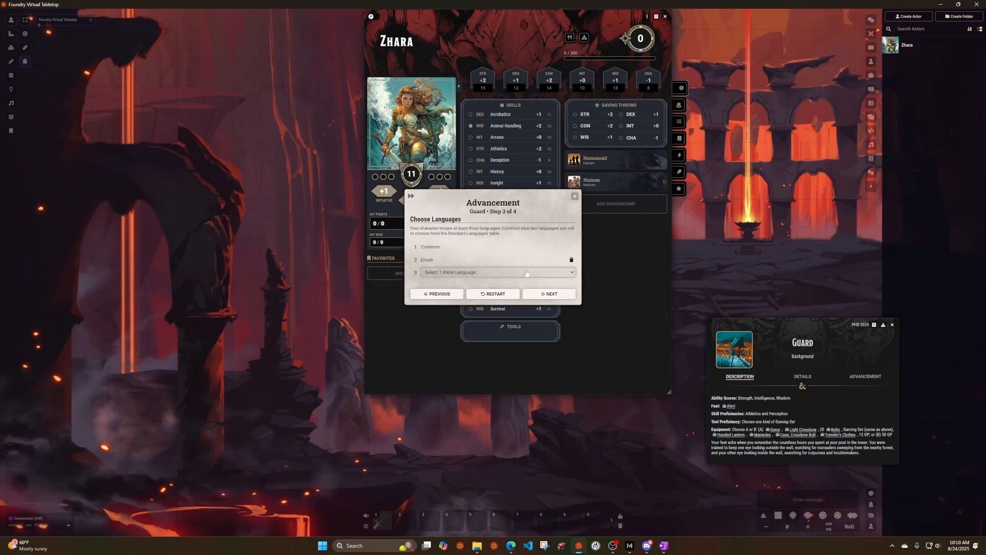
pyautogui.click(473, 272)
pyautogui.click(476, 350)
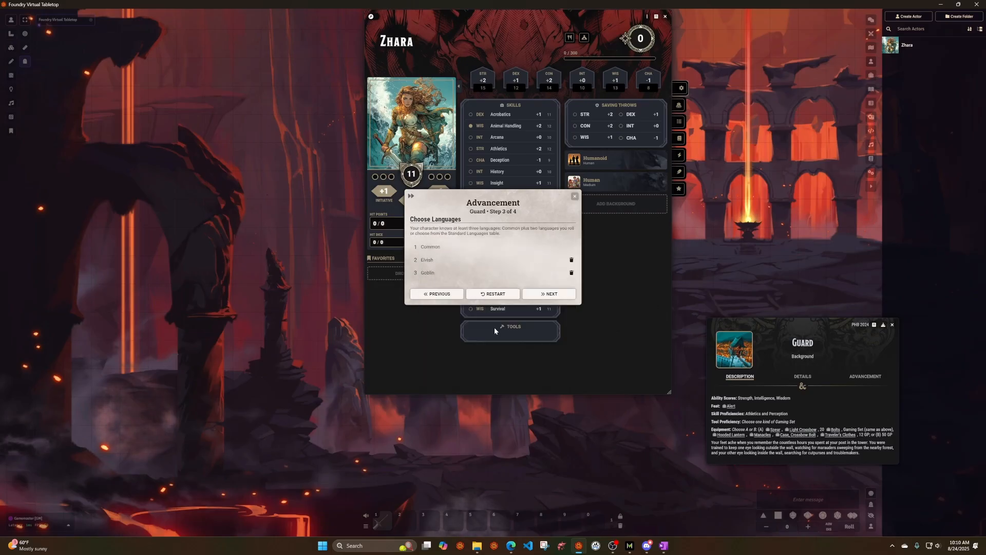
pyautogui.click(548, 294)
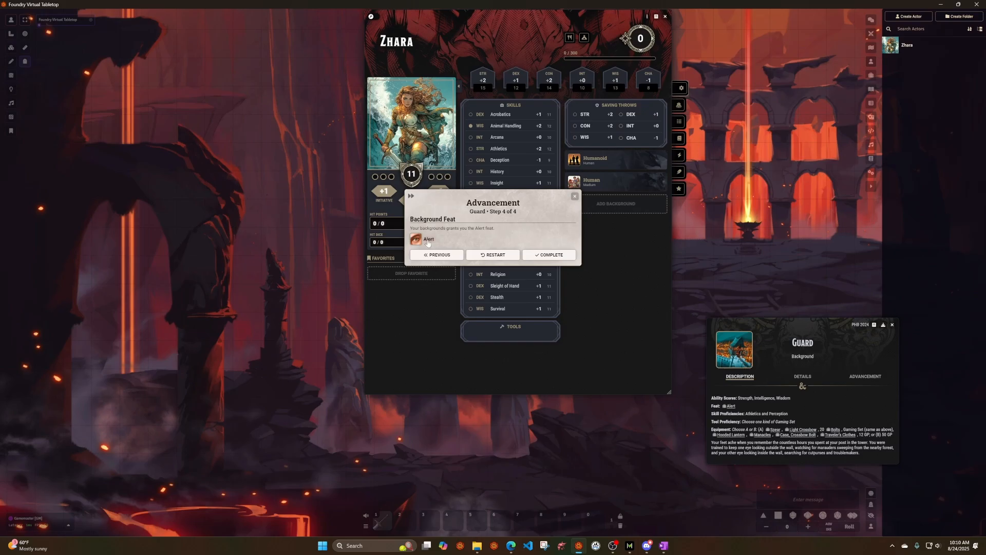
pyautogui.click(550, 256)
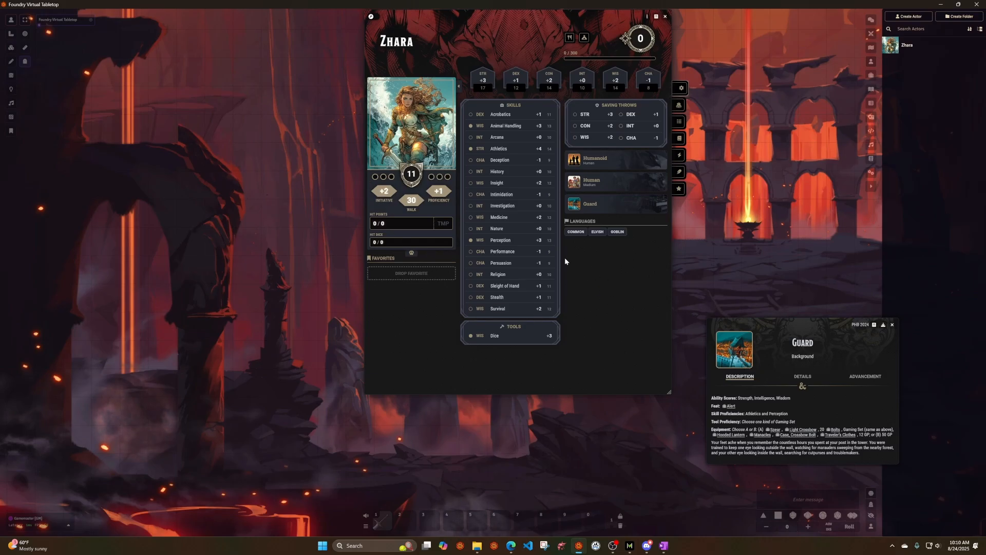
# Step: Check the Guard background on Zhara's sheet and move its open description close beside the sheet
pyautogui.moveTo(594, 208)
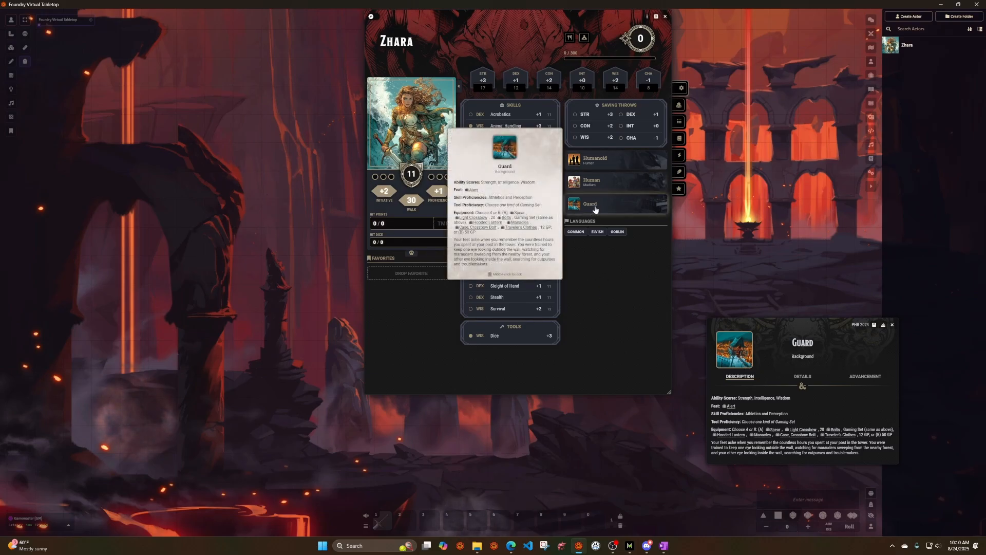
pyautogui.moveTo(804, 327); pyautogui.dragTo(789, 282)
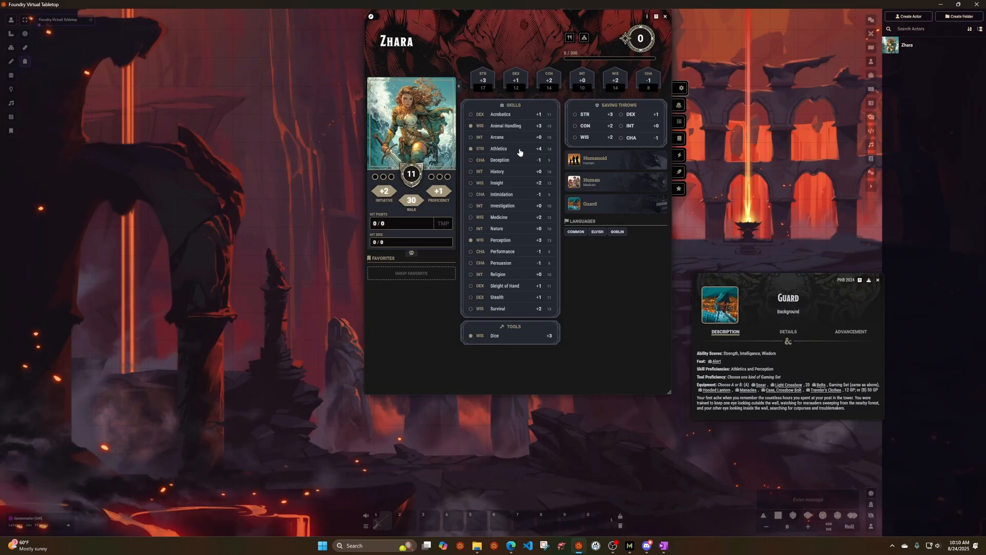
pyautogui.moveTo(765, 276); pyautogui.dragTo(754, 244)
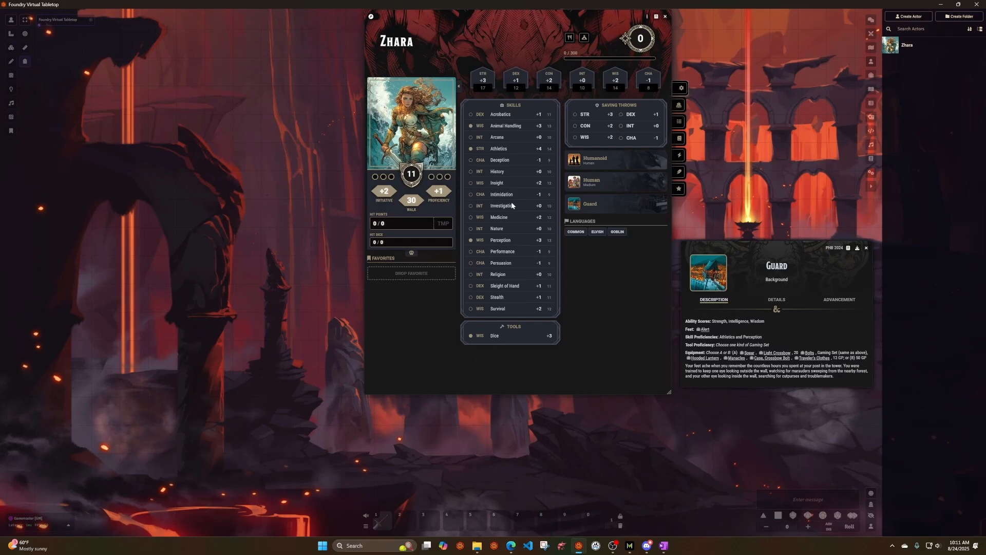
# Step: Cycle Zhara's Intimidation skill through its proficiency levels in edit mode, return it to Not Proficient and leave edit mode
pyautogui.click(373, 16)
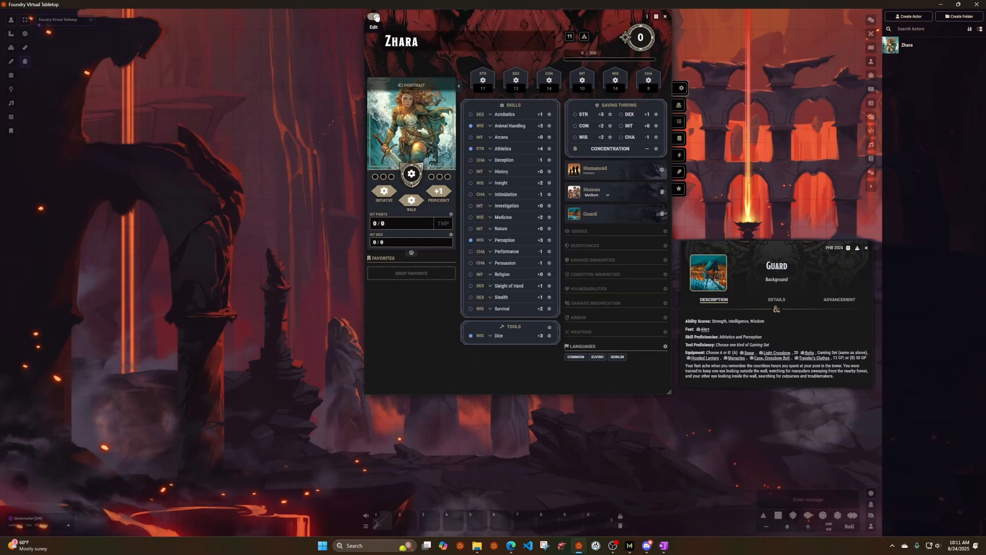
pyautogui.click(470, 195)
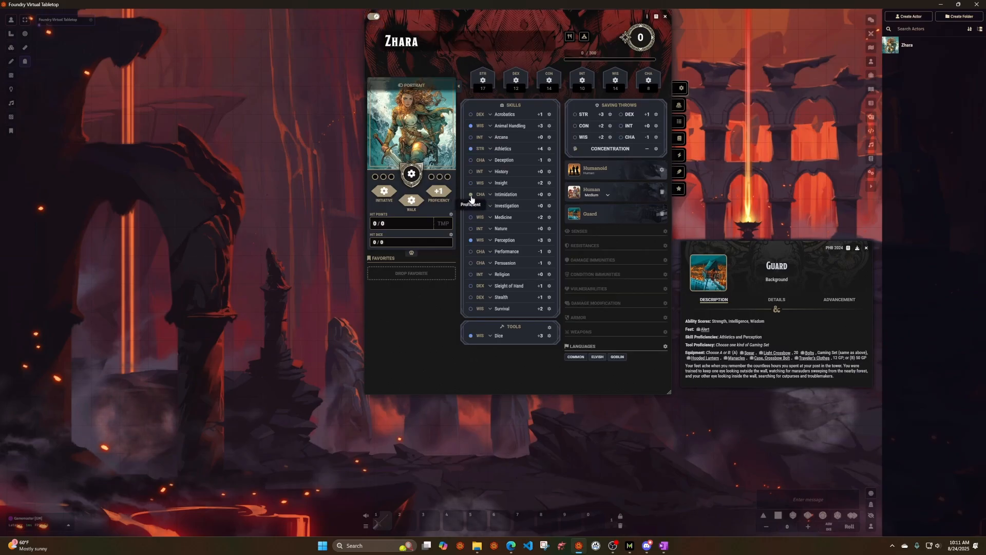
pyautogui.click(471, 196)
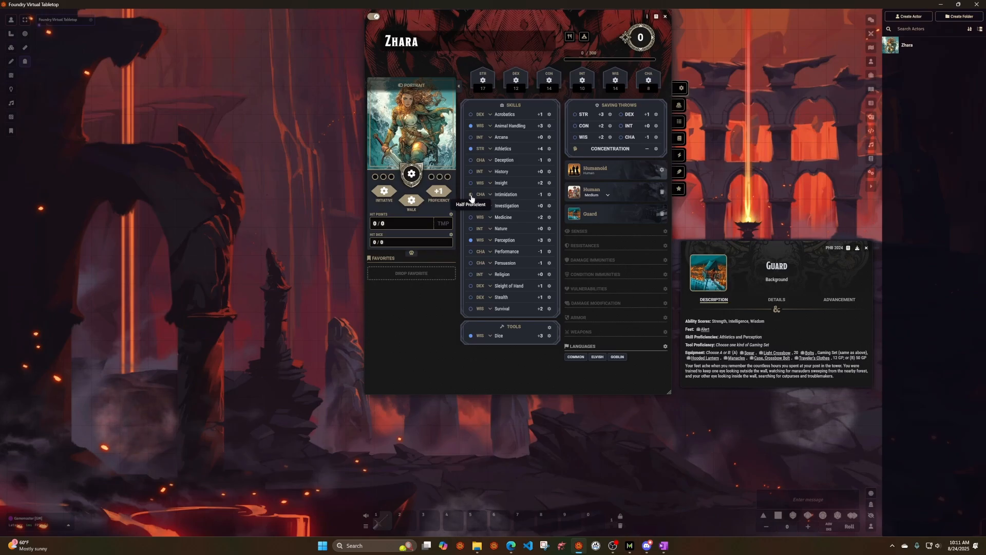
pyautogui.click(471, 195)
pyautogui.click(471, 196)
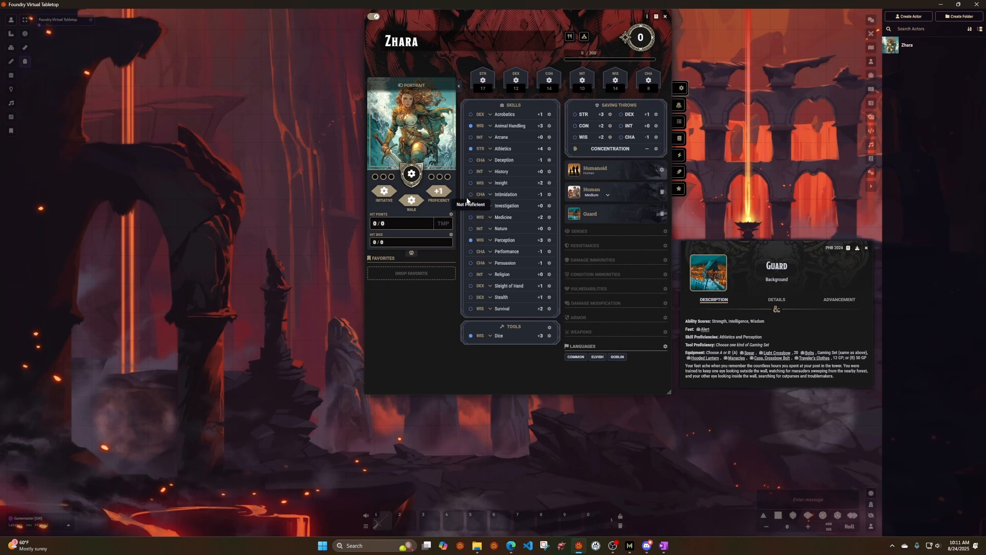
pyautogui.click(373, 18)
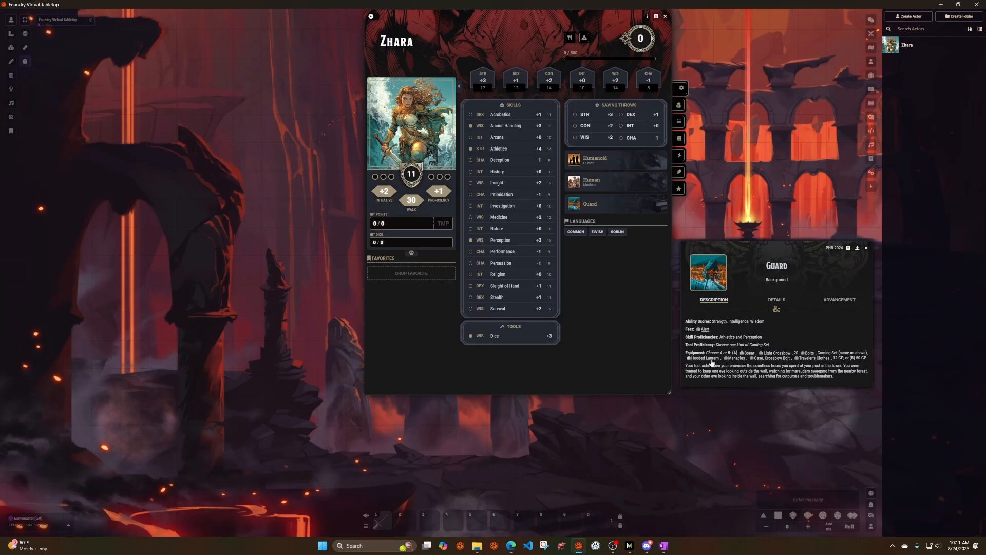
# Step: Add the Spear, Light Crossbow, Hooded Lantern and Manacles from the Guard description to Zhara's inventory
pyautogui.click(680, 105)
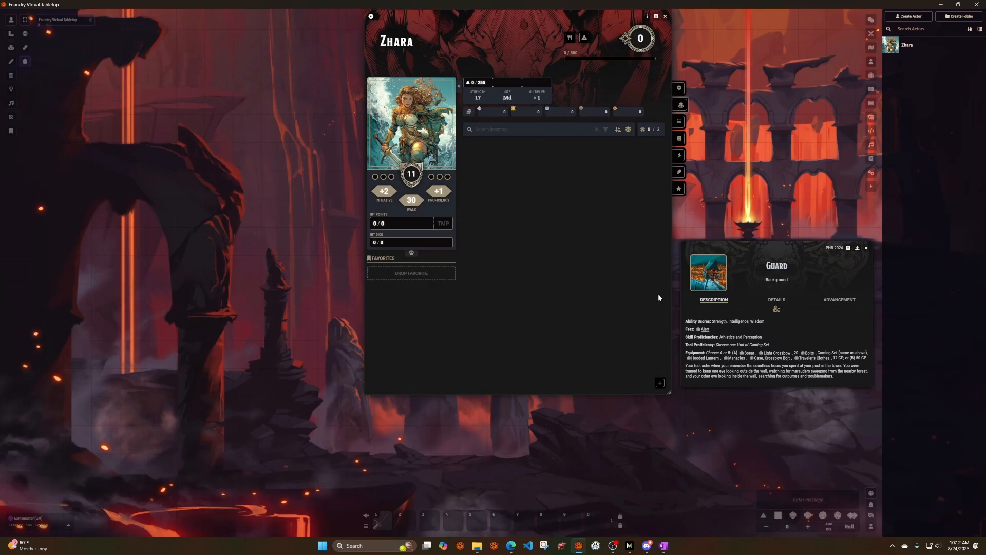
pyautogui.moveTo(747, 353); pyautogui.dragTo(538, 171)
pyautogui.moveTo(779, 353); pyautogui.dragTo(528, 190)
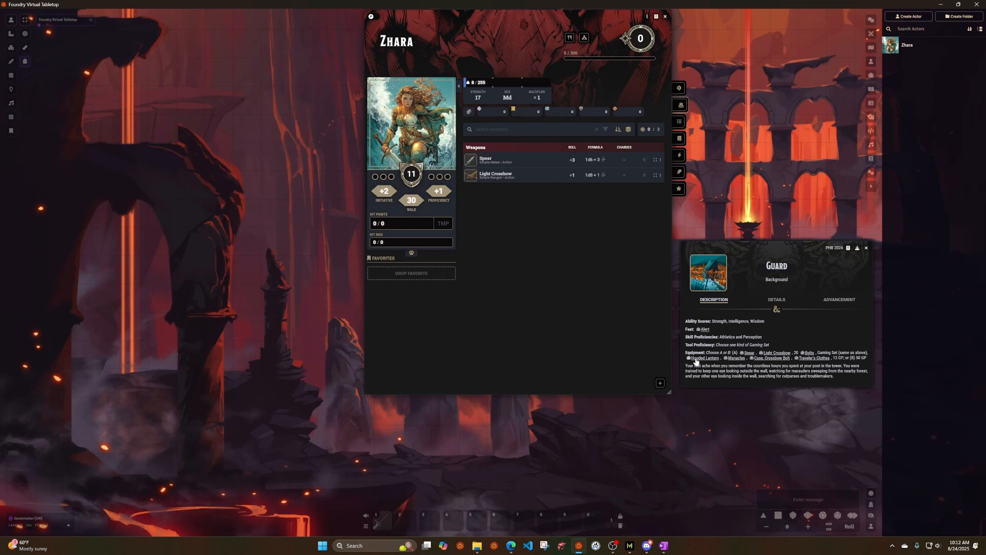
pyautogui.moveTo(696, 359); pyautogui.dragTo(574, 254)
pyautogui.moveTo(737, 359); pyautogui.dragTo(560, 248)
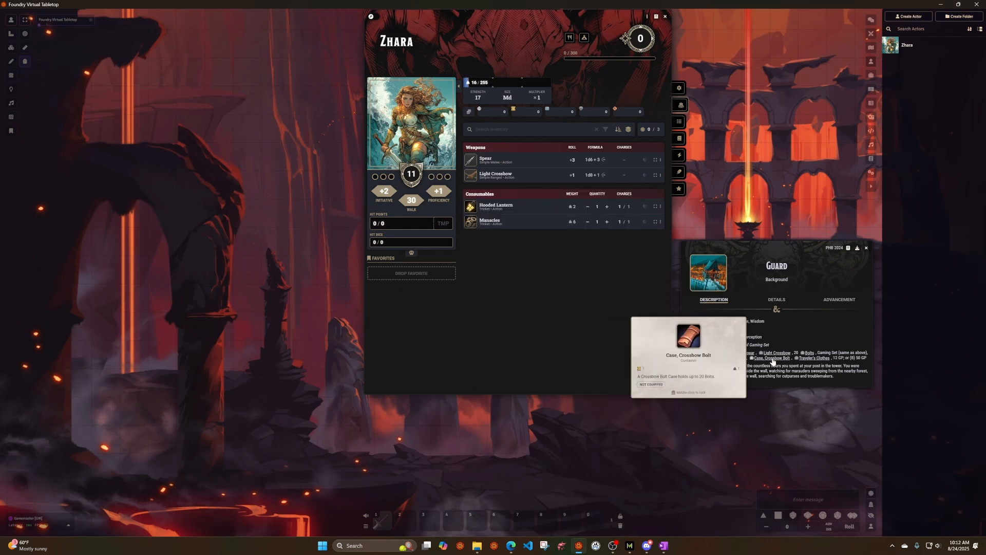
# Step: Add the crossbow bolt case to Zhara's inventory and store the Guard's Bolts inside it
pyautogui.moveTo(772, 361); pyautogui.dragTo(578, 261)
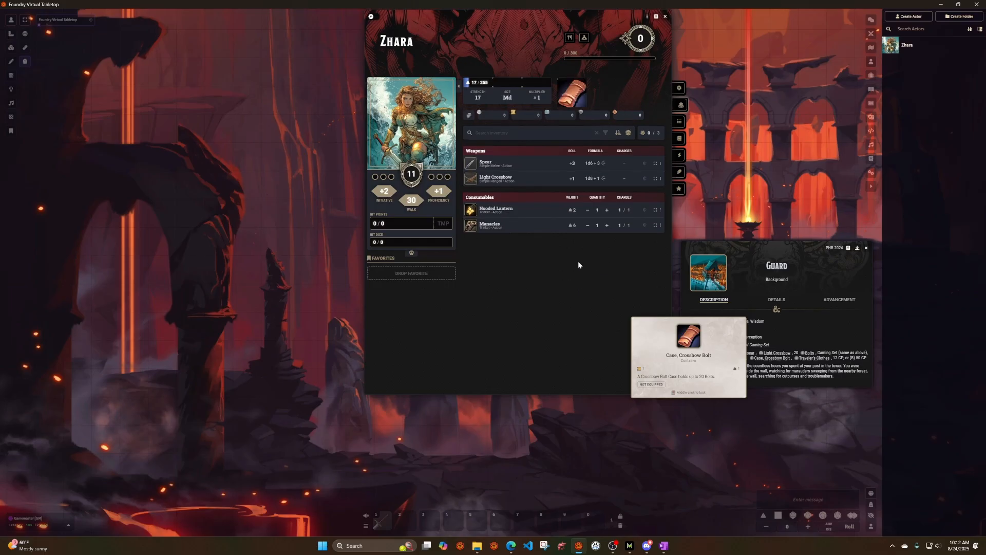
pyautogui.click(574, 91)
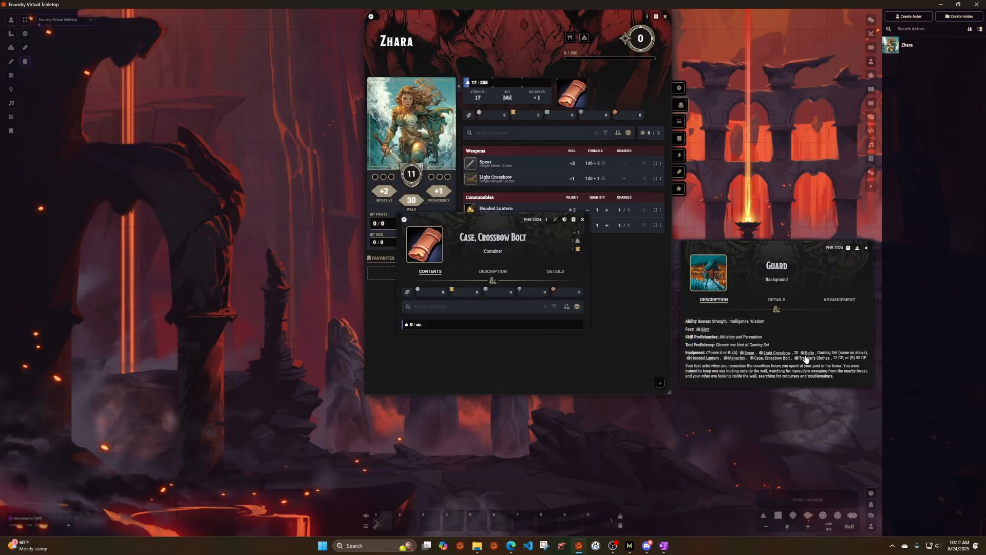
pyautogui.moveTo(809, 353); pyautogui.dragTo(460, 313)
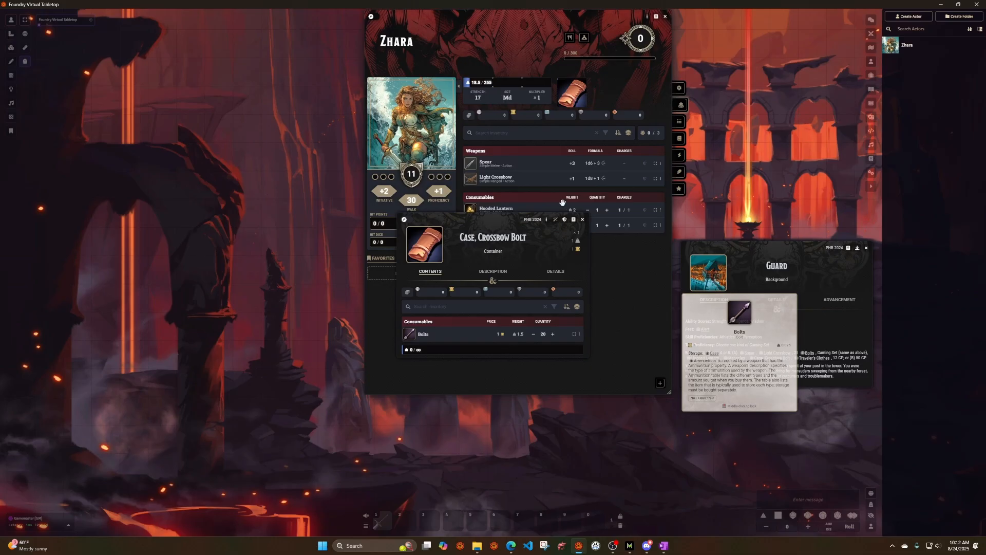
pyautogui.click(582, 220)
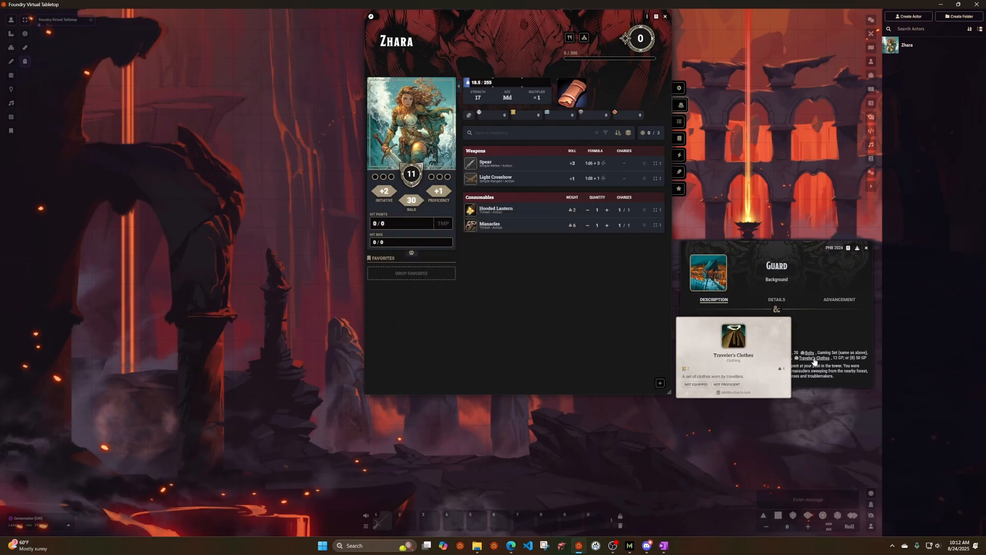
# Step: Add Traveler's Clothes to Zhara's inventory, set her gold to 12 and close the Guard description
pyautogui.moveTo(814, 358); pyautogui.dragTo(530, 271)
pyautogui.click(535, 115)
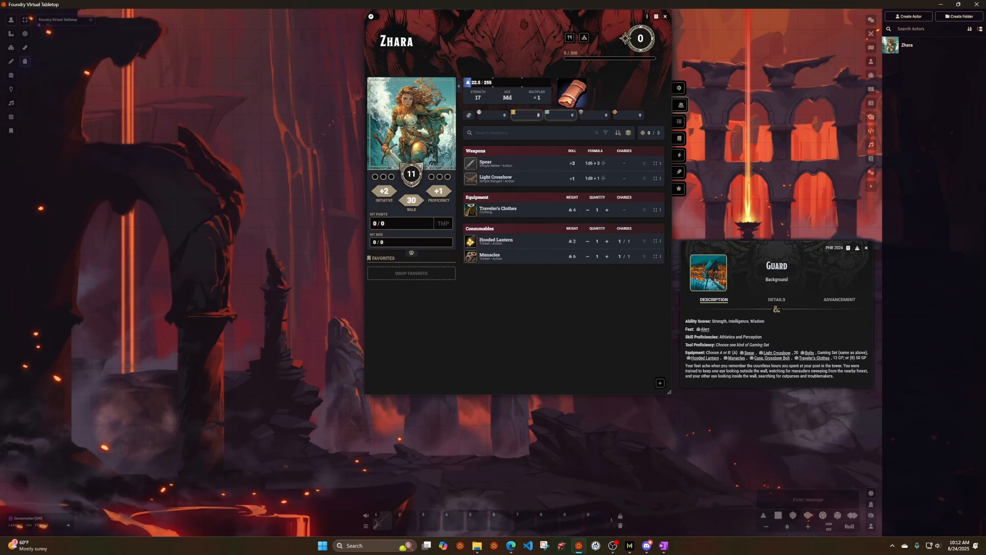
pyautogui.write('12')
pyautogui.click(555, 307)
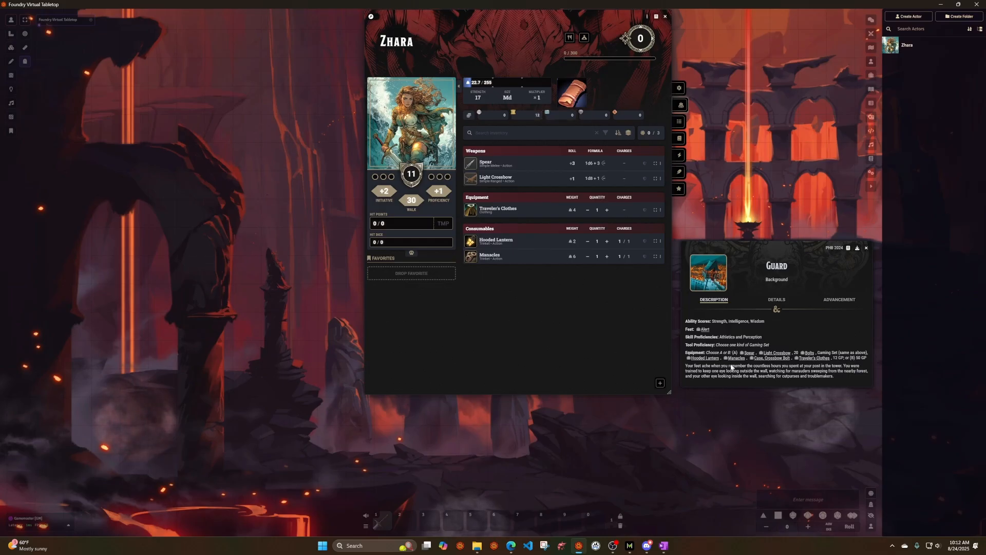
pyautogui.click(869, 248)
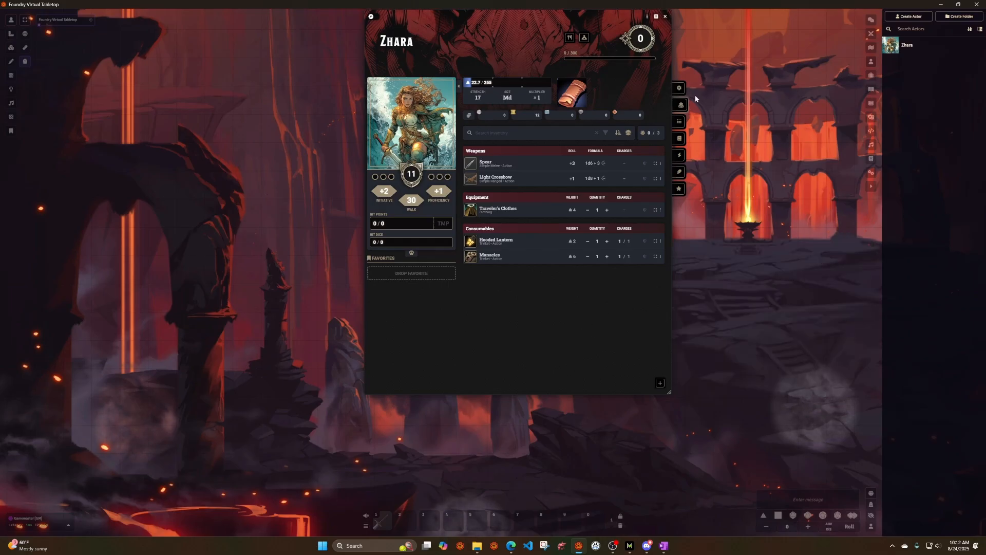
# Step: Open the class choices from Zhara's features and look through the available classes in the compendium
pyautogui.click(682, 123)
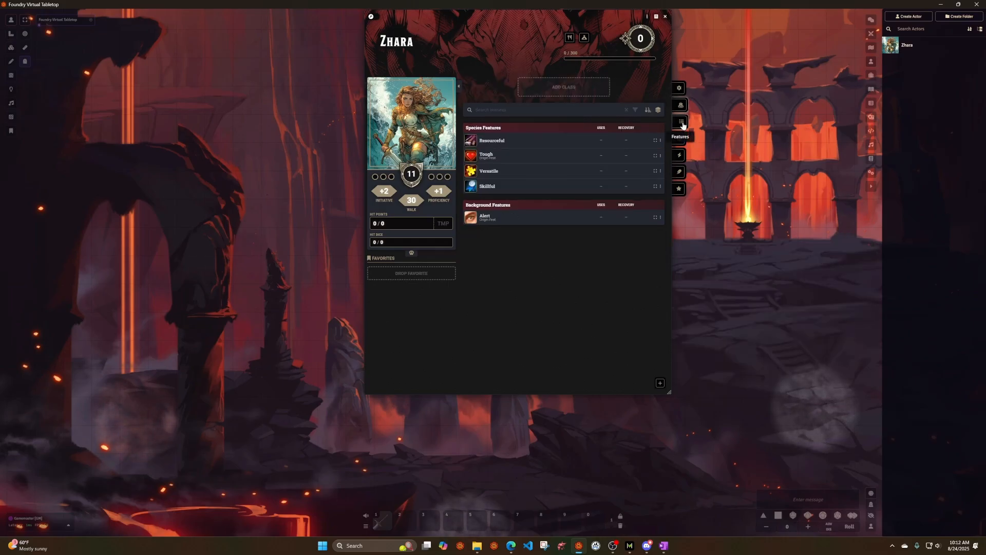
pyautogui.click(574, 91)
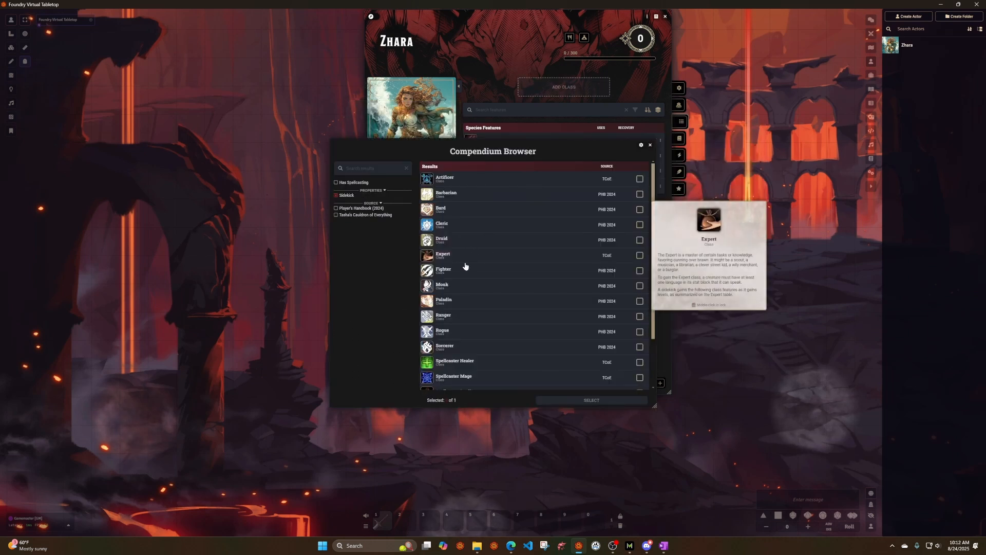
pyautogui.scroll(-2, 469, 267)
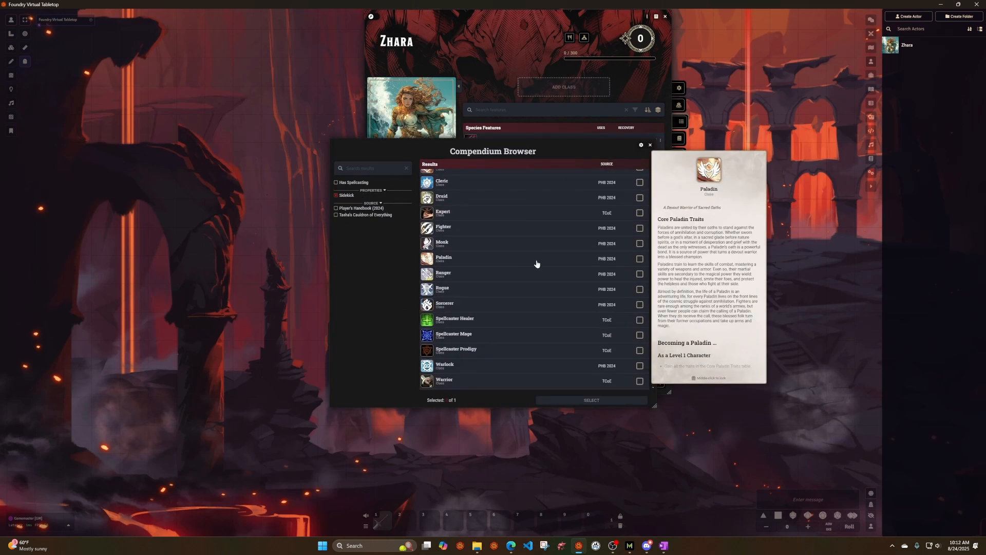
pyautogui.scroll(-1, 536, 263)
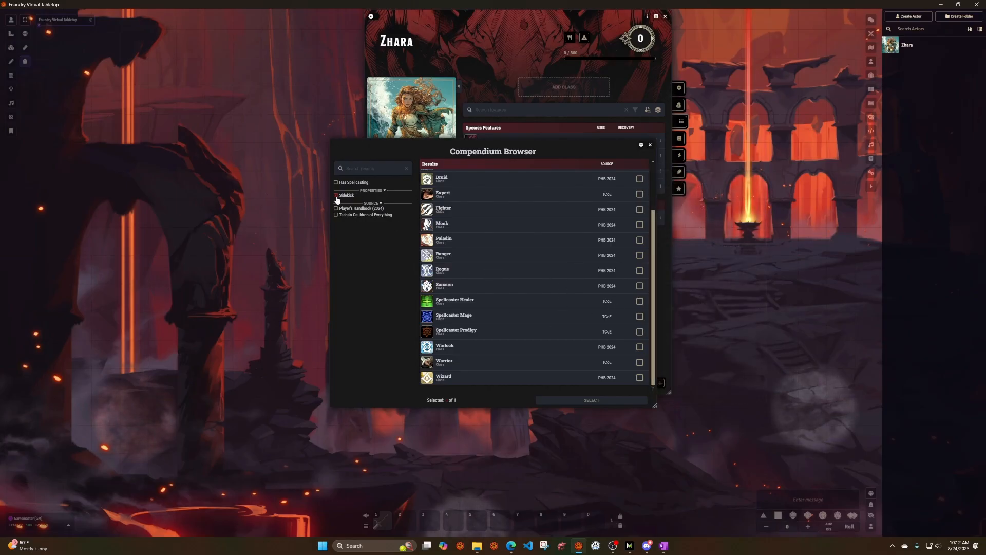
pyautogui.scroll(1, 520, 344)
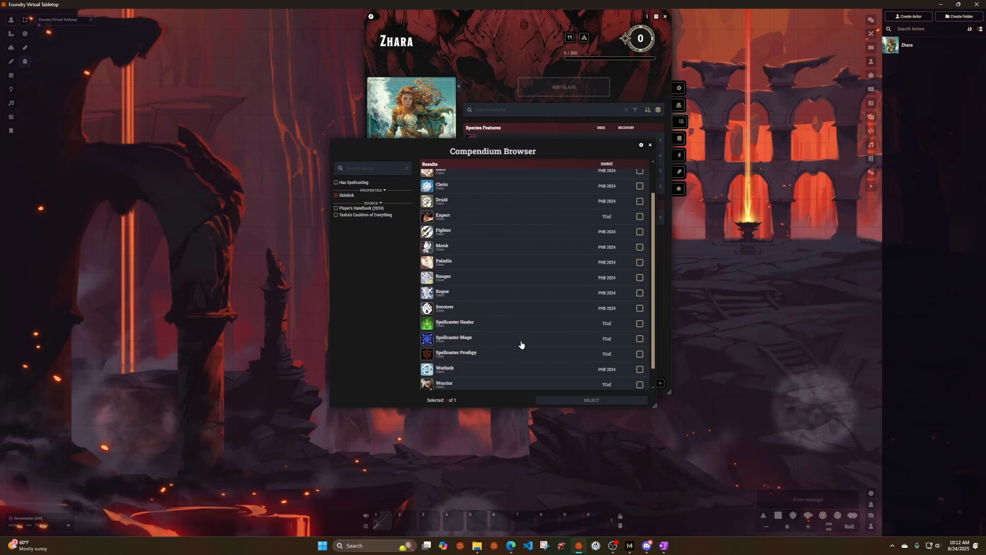
pyautogui.scroll(2, 521, 344)
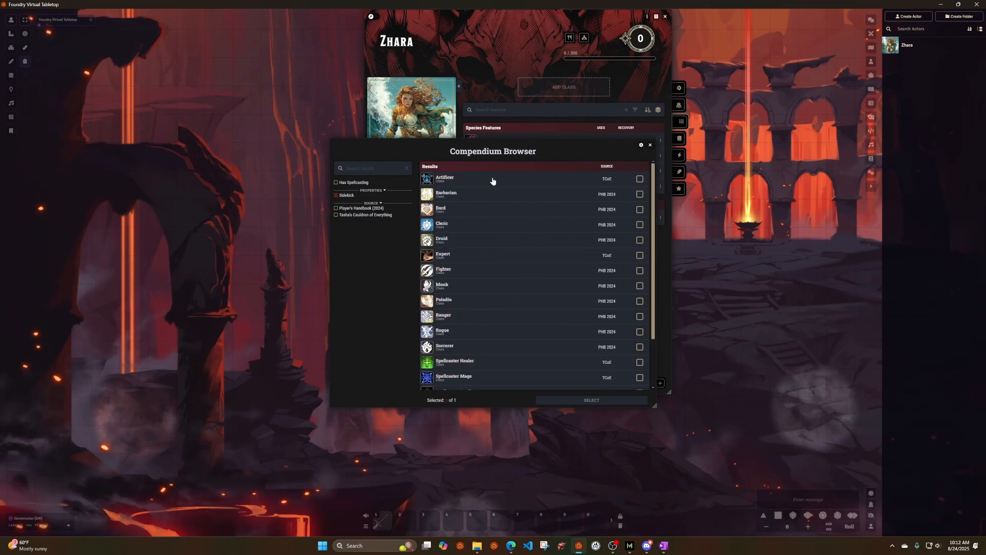
pyautogui.moveTo(444, 180)
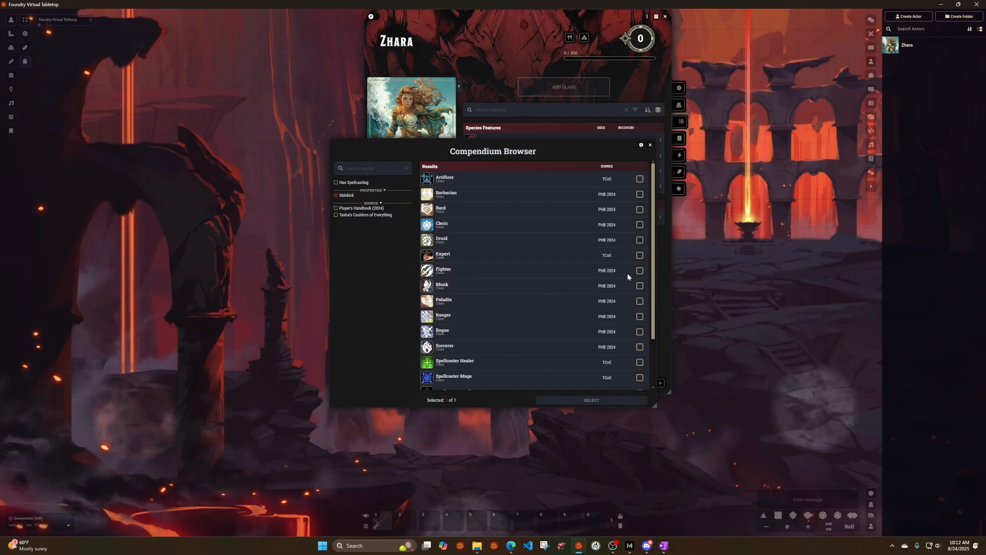
# Step: Mark Fighter as Zhara's class and open its description, placed clear of the character sheet for reference
pyautogui.click(640, 274)
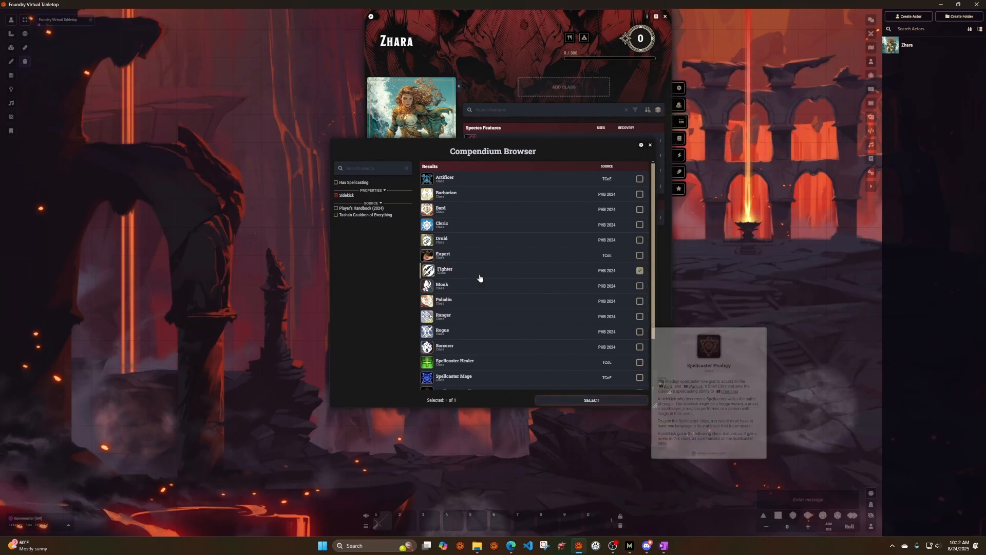
pyautogui.click(442, 272)
pyautogui.moveTo(477, 117); pyautogui.dragTo(779, 21)
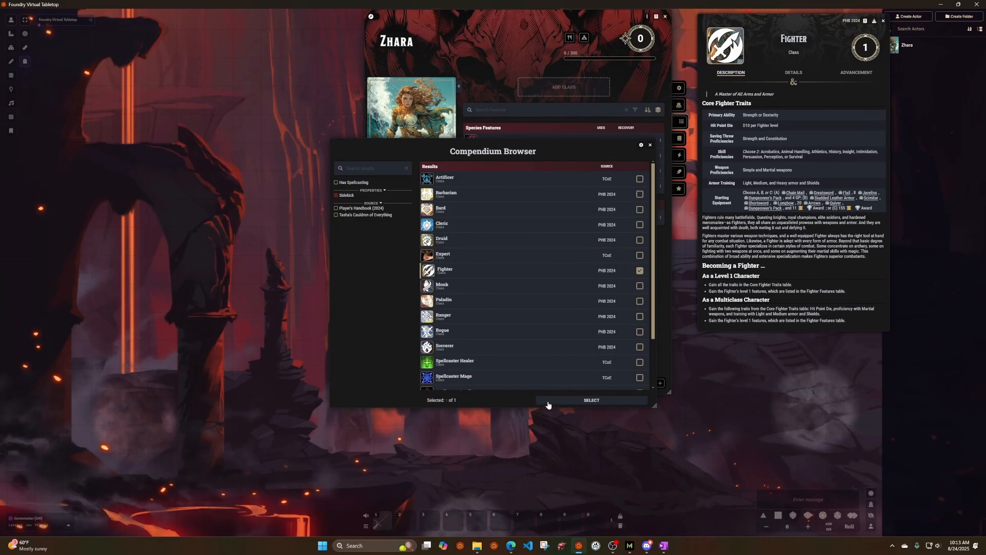
# Step: Confirm Fighter as Zhara's class and choose Survival and Acrobatics as its skill proficiencies
pyautogui.click(585, 401)
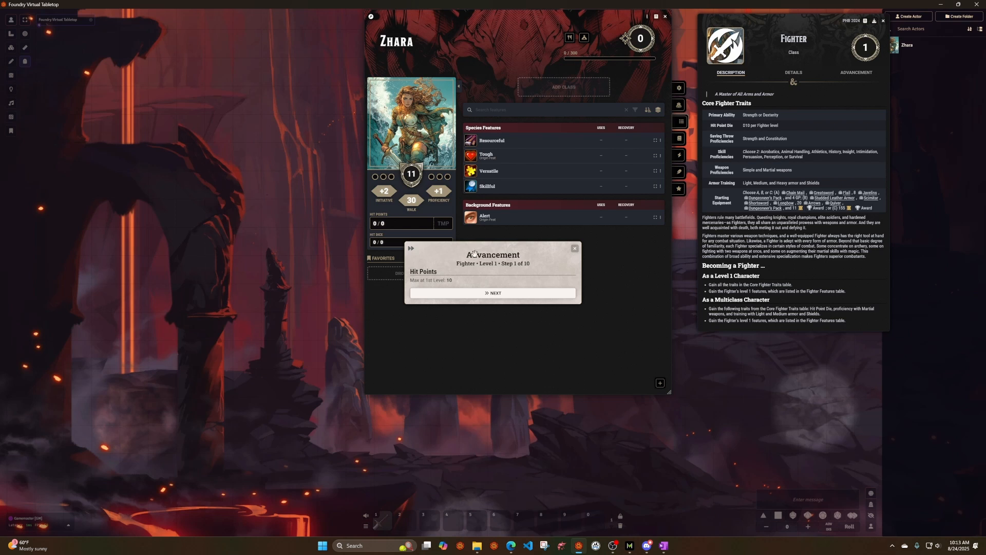
pyautogui.click(485, 293)
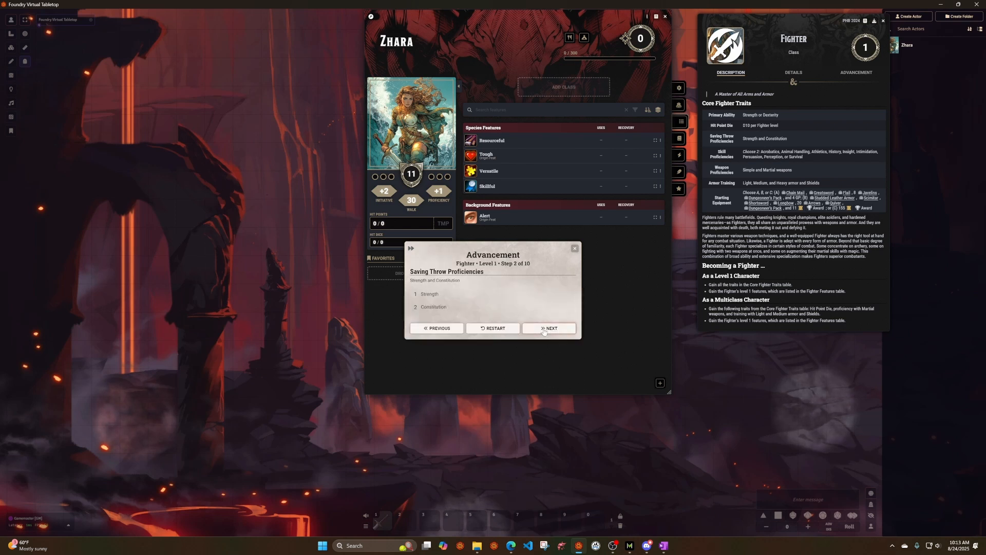
pyautogui.click(501, 298)
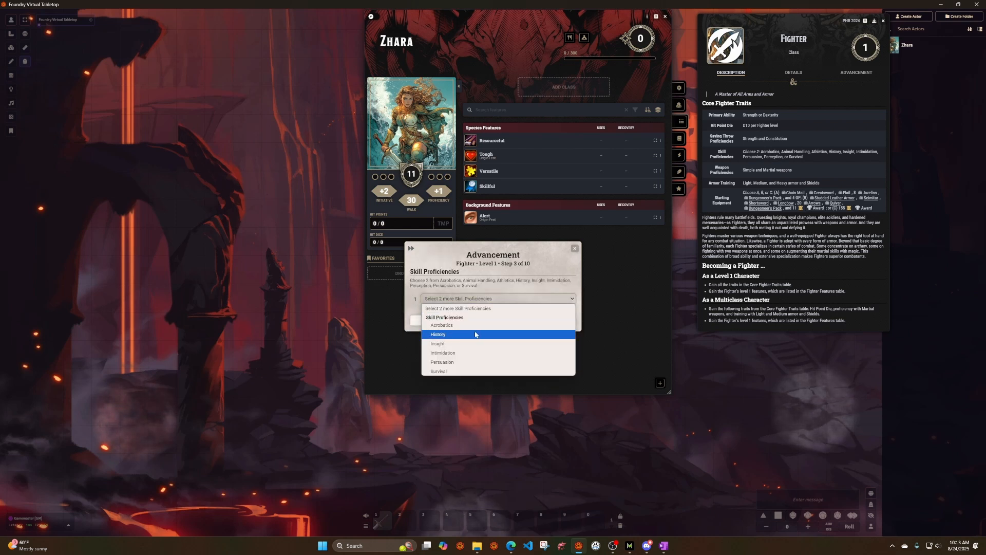
pyautogui.click(465, 371)
pyautogui.click(533, 311)
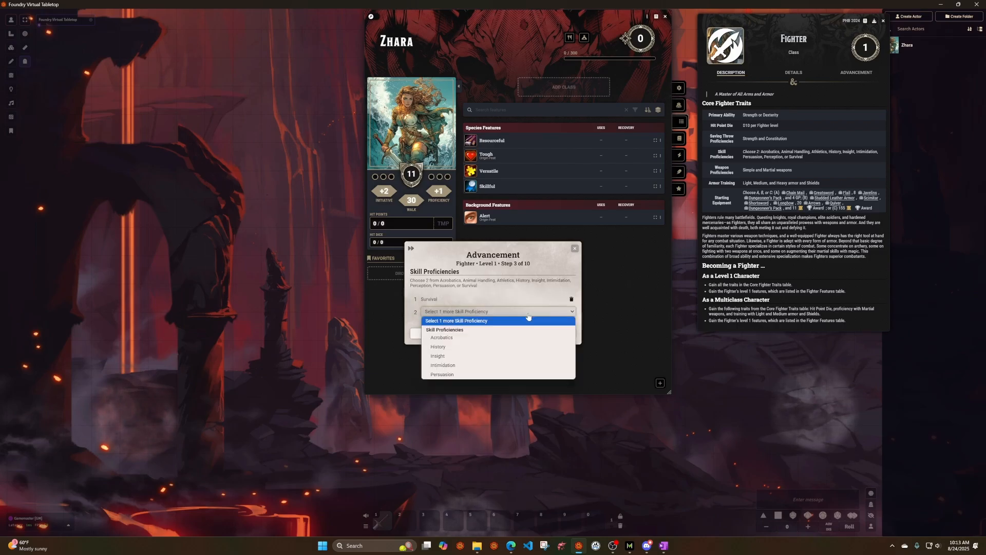
pyautogui.click(494, 338)
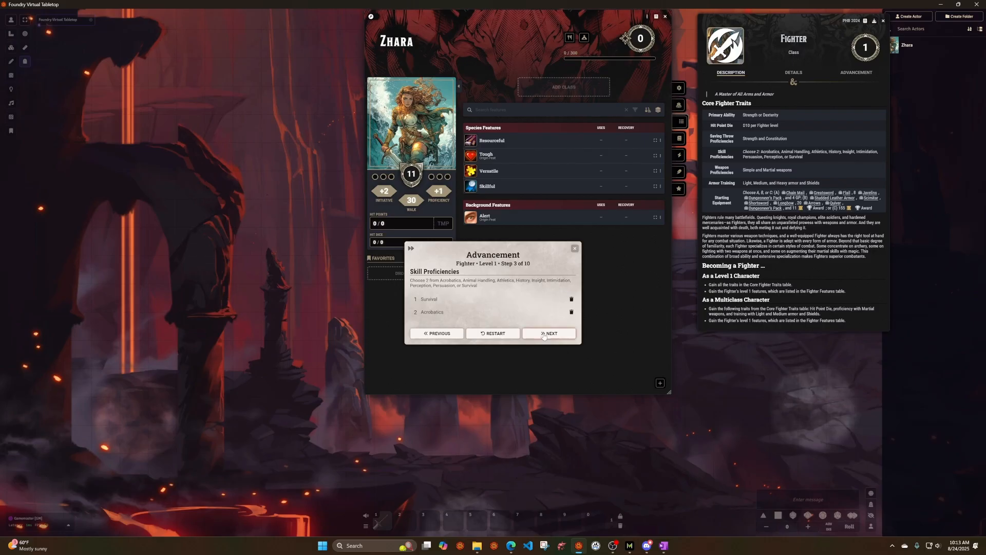
# Step: Accept the chosen skills and the Fighter's fixed armor and weapon proficiencies, advancing to the Weapon Mastery choice
pyautogui.click(550, 332)
pyautogui.click(537, 354)
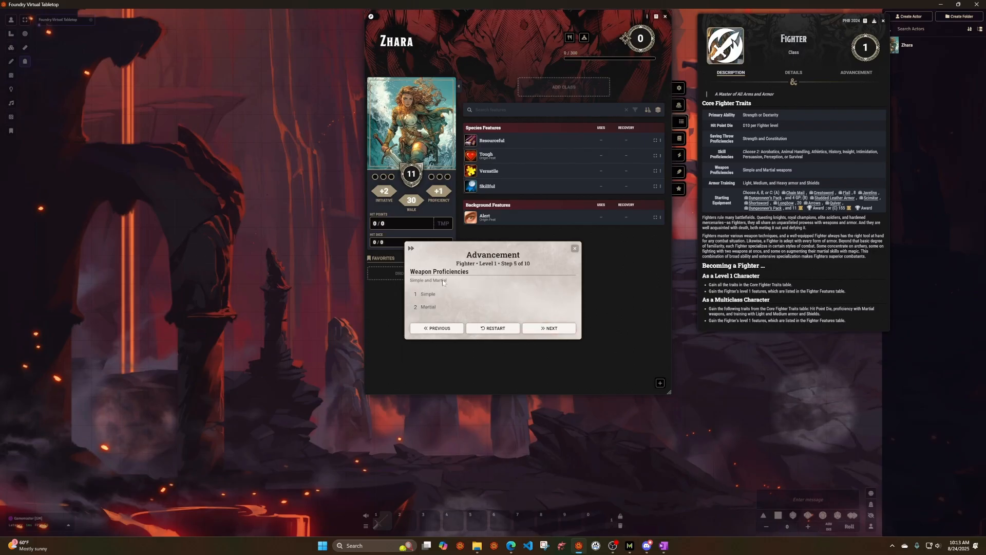
pyautogui.click(547, 328)
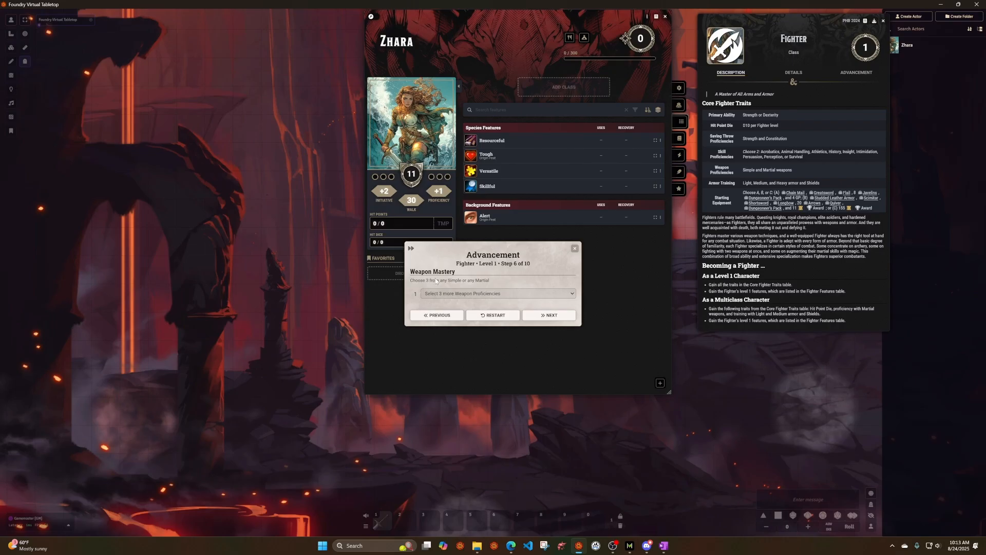
# Step: Check the weapons in Zhara's inventory for the Weapon Mastery choice, keeping the advancement window clear of the item list
pyautogui.moveTo(508, 250); pyautogui.dragTo(432, 319)
pyautogui.click(678, 110)
pyautogui.click(346, 283)
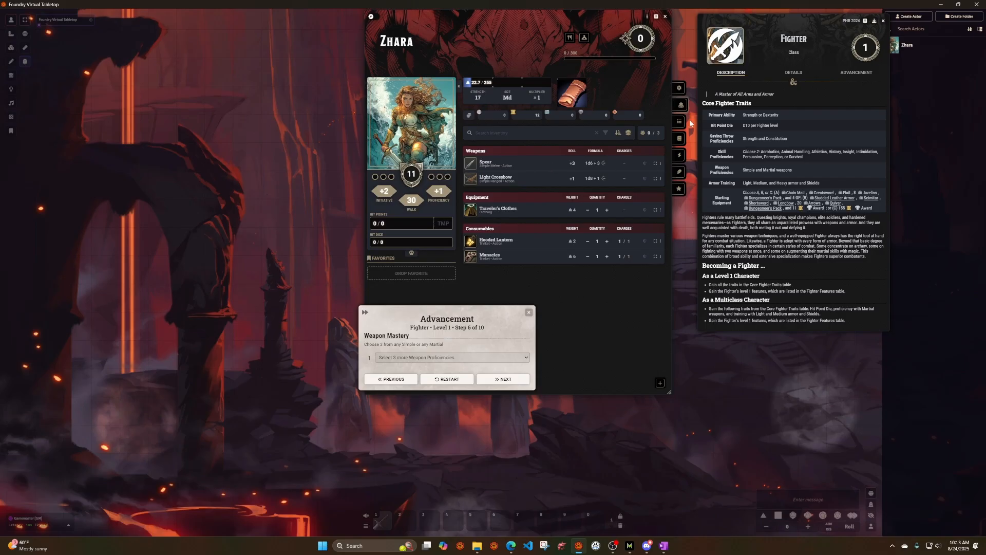
pyautogui.moveTo(486, 168)
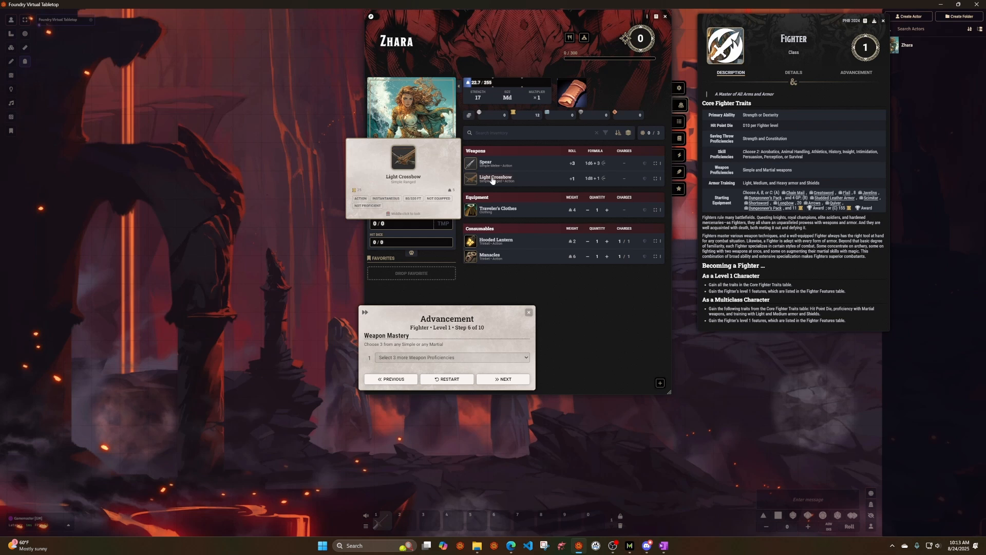
pyautogui.moveTo(820, 196)
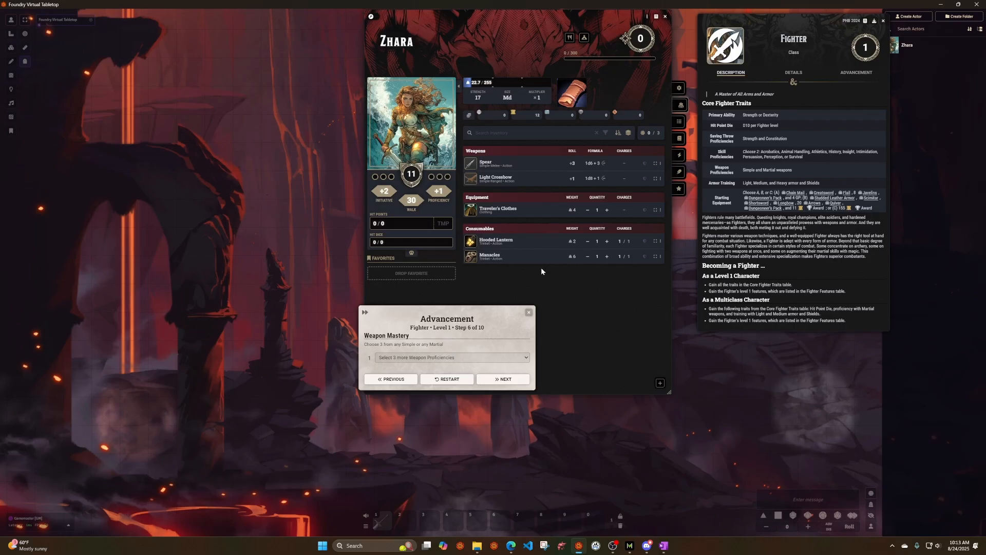
pyautogui.moveTo(456, 323); pyautogui.dragTo(535, 300)
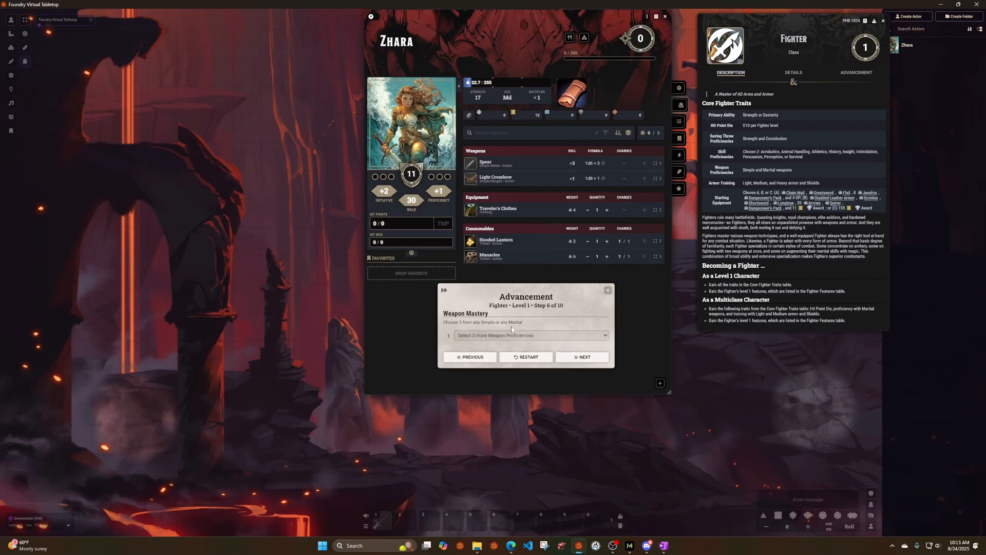
pyautogui.moveTo(562, 297); pyautogui.dragTo(376, 281)
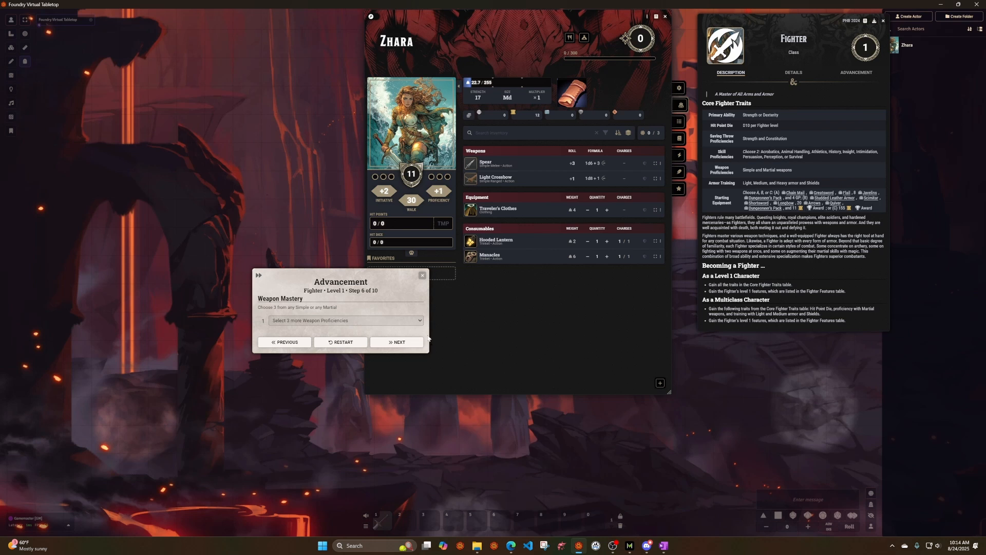
# Step: Choose Light Crossbow, Greatsword and Flail as Zhara's three weapon masteries and continue the advancement
pyautogui.click(338, 320)
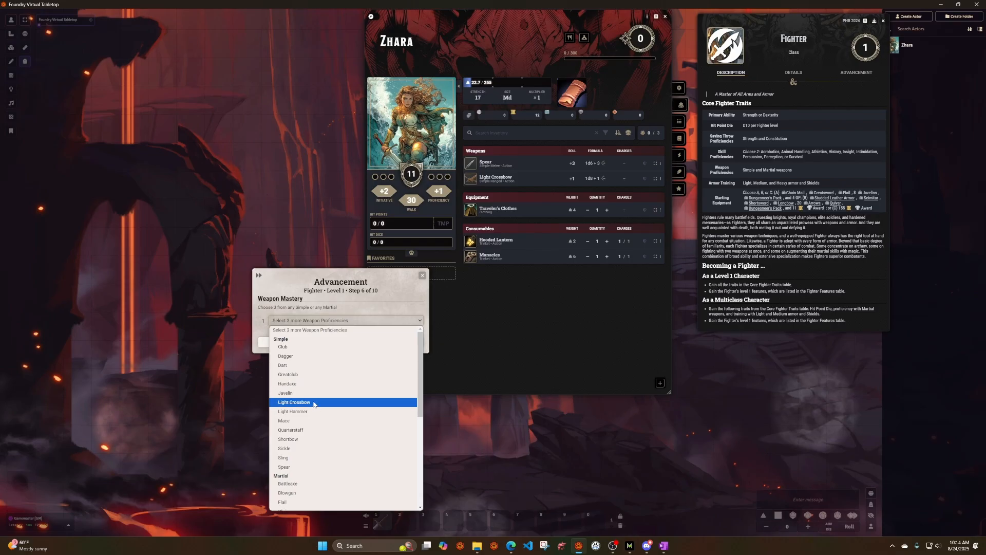
pyautogui.click(338, 401)
pyautogui.click(358, 334)
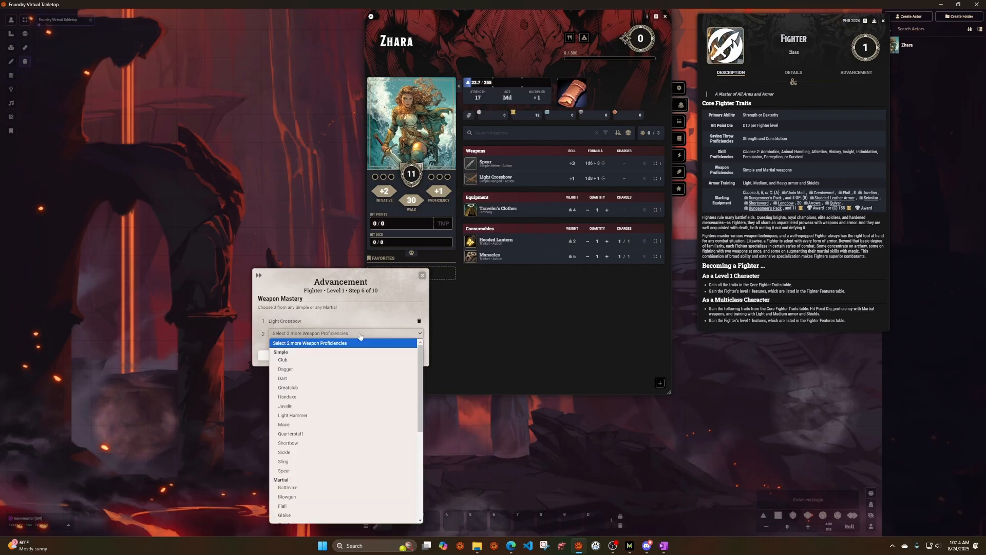
pyautogui.scroll(-5, 338, 411)
pyautogui.scroll(2, 328, 431)
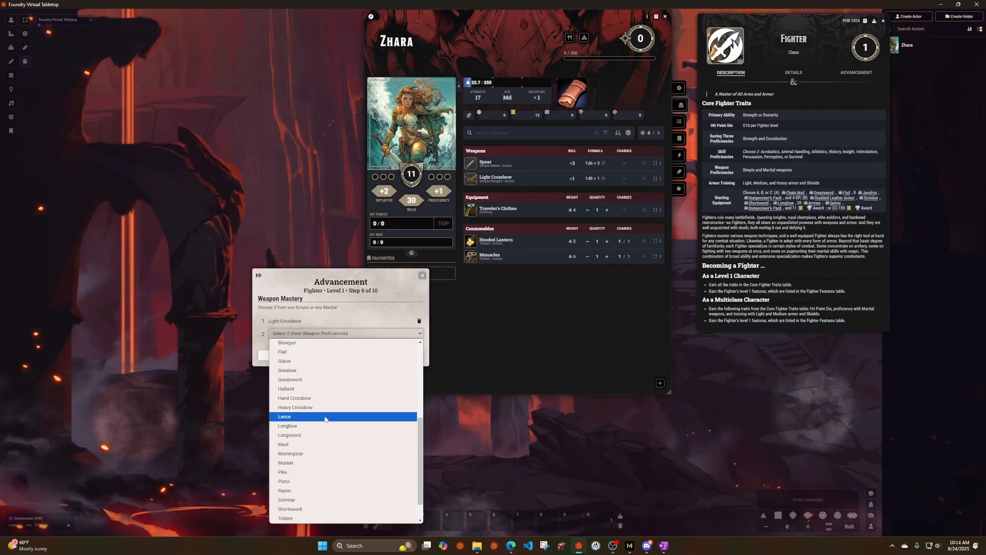
pyautogui.click(330, 379)
pyautogui.click(369, 346)
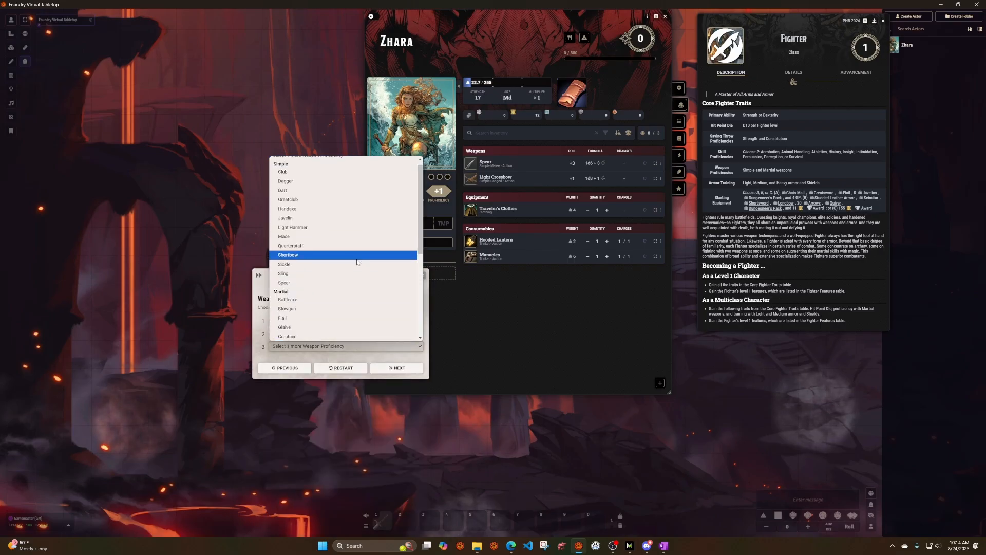
pyautogui.scroll(-3, 338, 257)
pyautogui.click(310, 240)
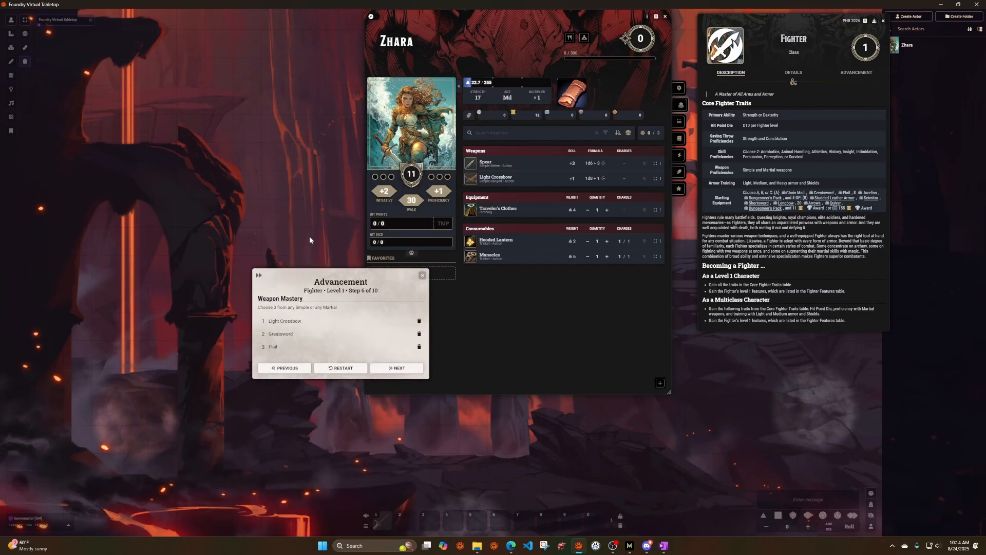
pyautogui.click(397, 368)
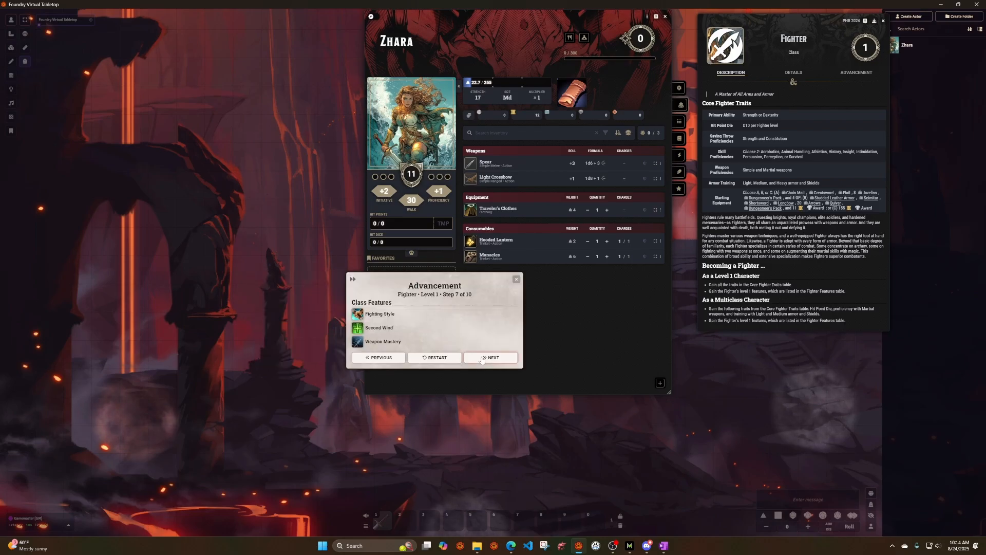
# Step: Pick Great Weapon Fighting as the fighting style and complete the level 1 Fighter advancement
pyautogui.click(481, 360)
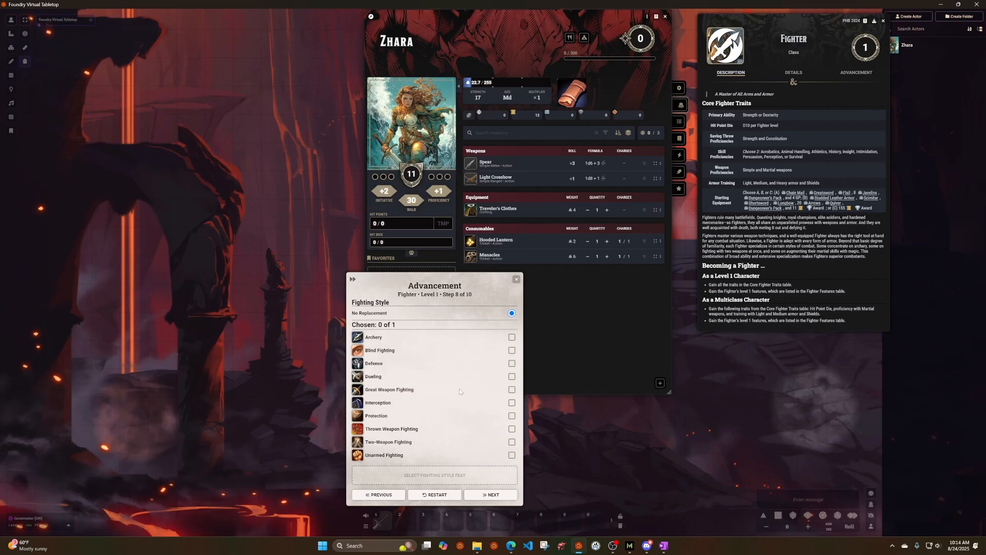
pyautogui.click(511, 389)
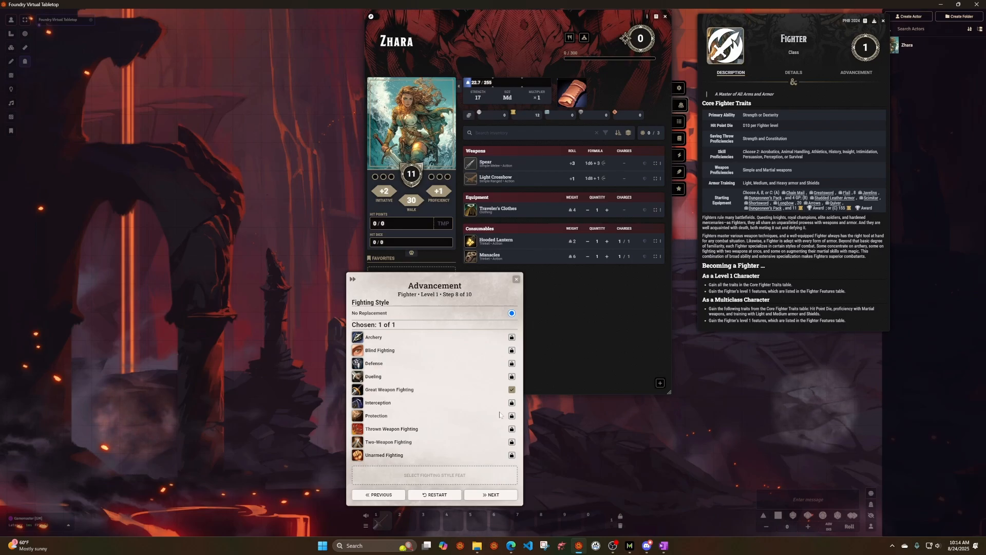
pyautogui.click(493, 497)
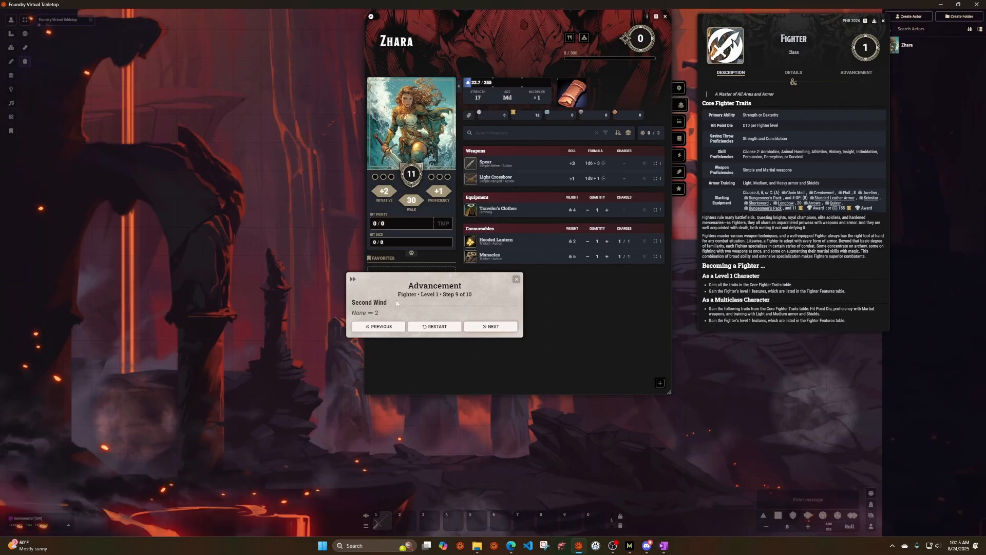
pyautogui.click(494, 329)
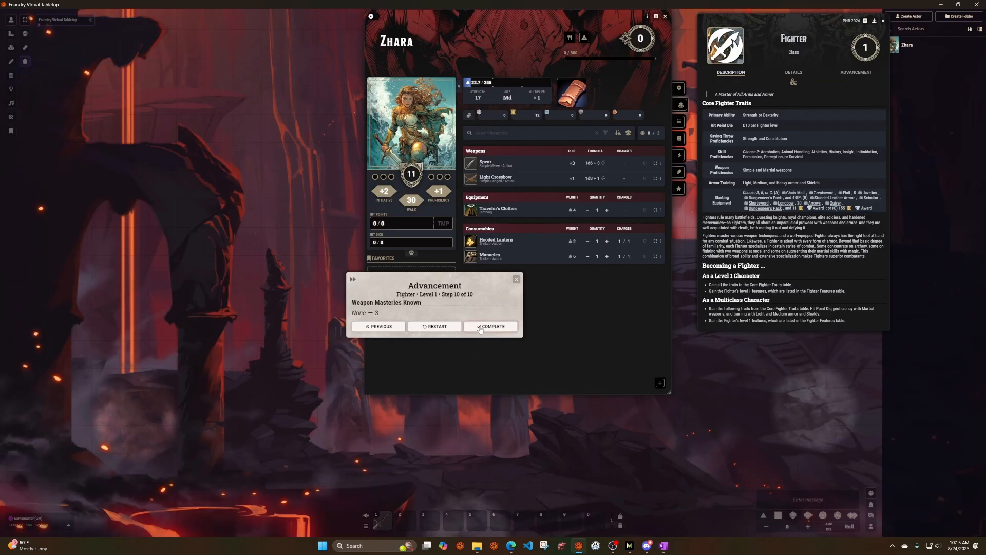
pyautogui.click(481, 327)
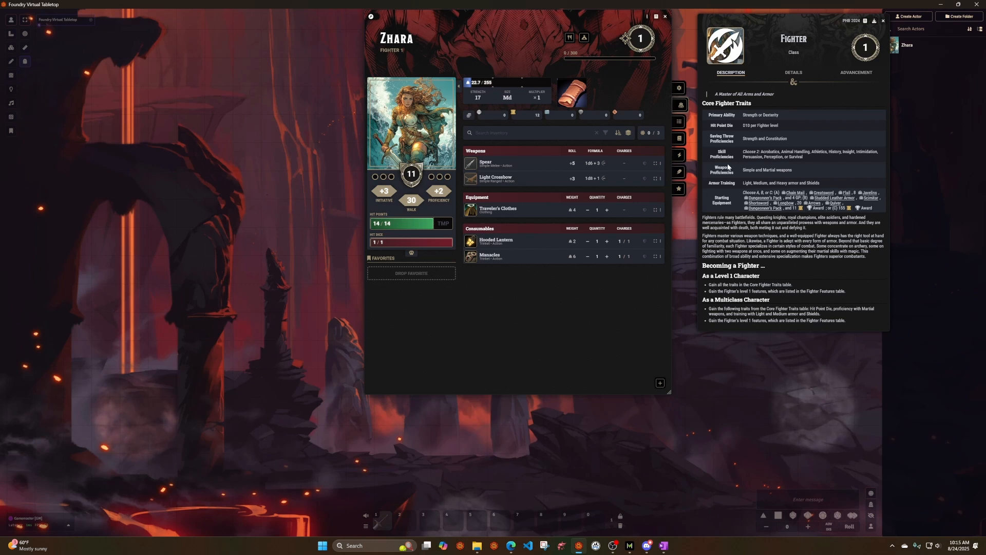
# Step: Add Chain Mail, a Greatsword, a Flail and one Javelin from the Fighter's starting equipment to Zhara's inventory
pyautogui.moveTo(793, 193); pyautogui.dragTo(511, 280)
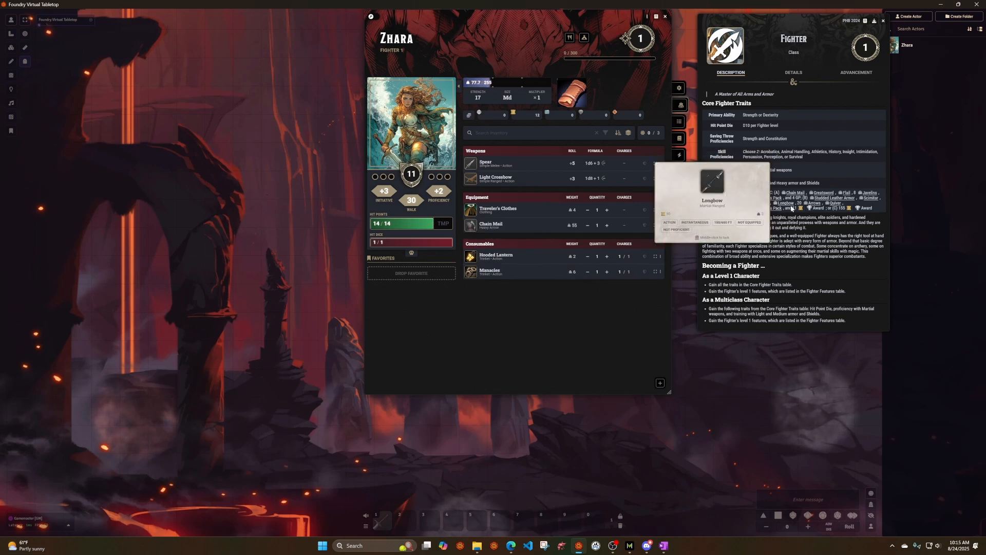
pyautogui.moveTo(823, 193); pyautogui.dragTo(565, 298)
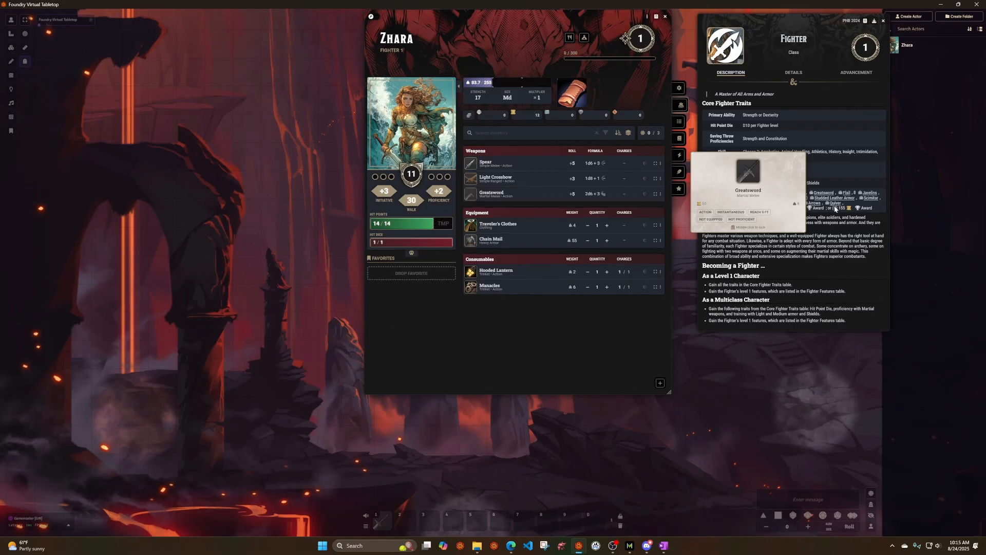
pyautogui.moveTo(848, 194); pyautogui.dragTo(607, 301)
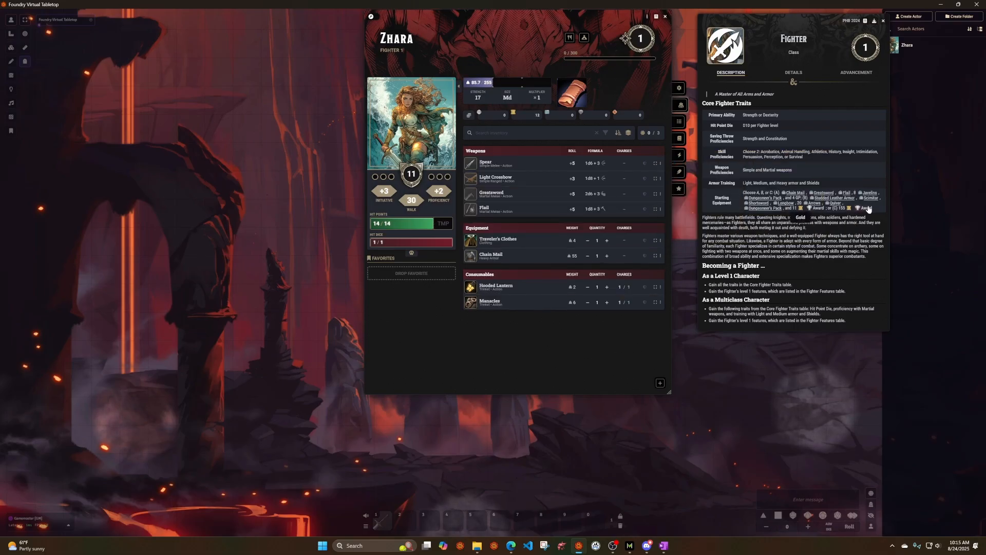
pyautogui.moveTo(866, 195); pyautogui.dragTo(508, 324)
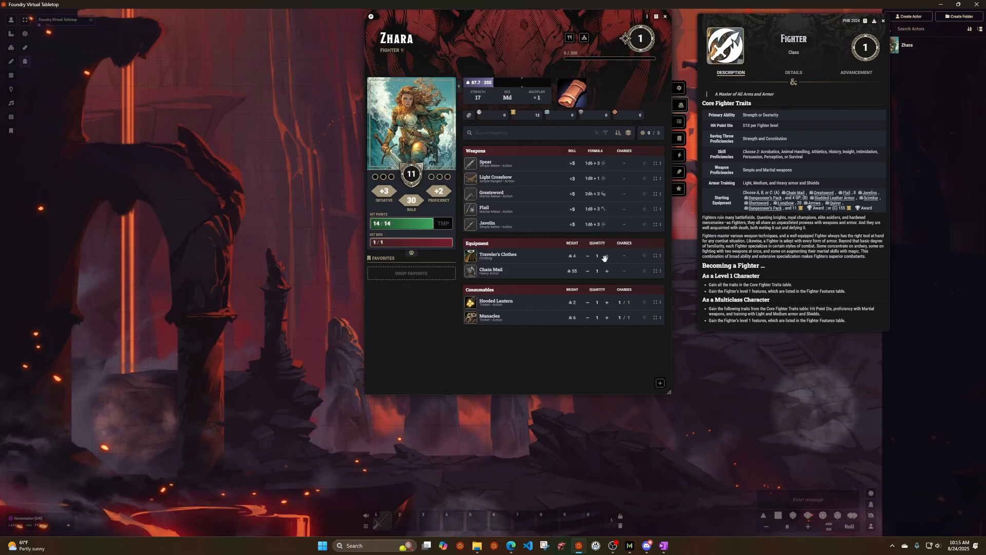
# Step: Open the crossbow bolt case to examine how the Bolts are stored inside, and close it again
pyautogui.moveTo(513, 278)
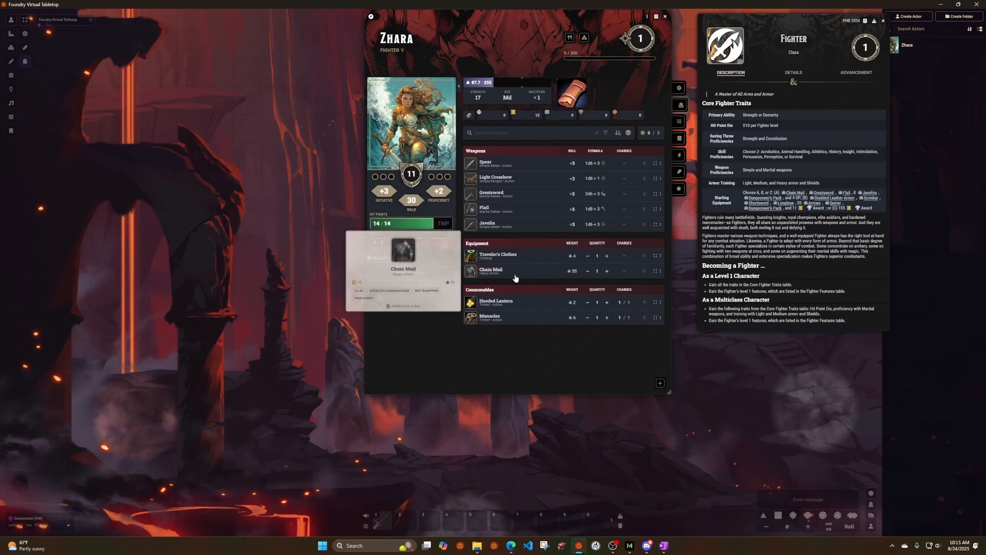
pyautogui.click(574, 92)
pyautogui.moveTo(434, 334)
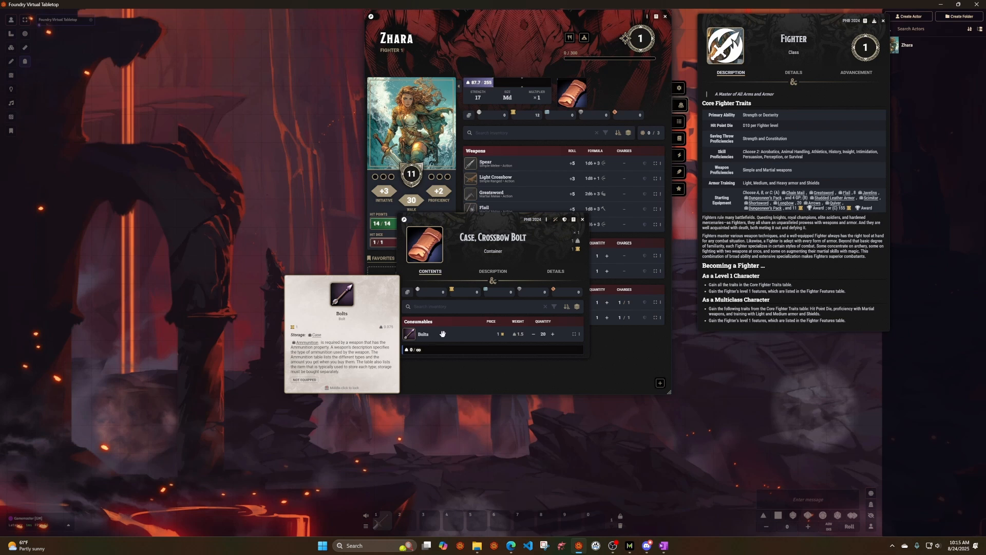
pyautogui.click(581, 219)
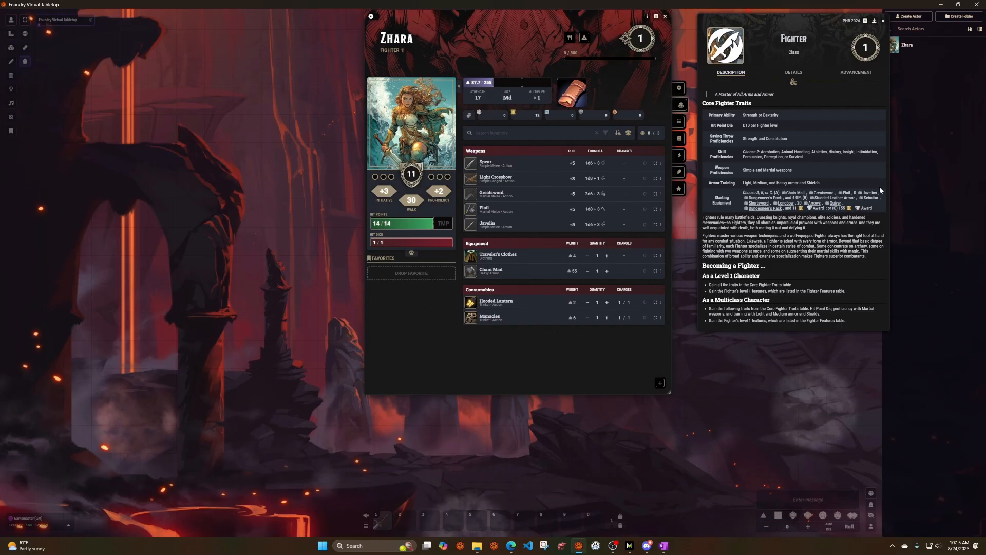
# Step: Add seven more Javelins from the Fighter's starting equipment to Zhara's inventory
pyautogui.moveTo(871, 194); pyautogui.dragTo(572, 360)
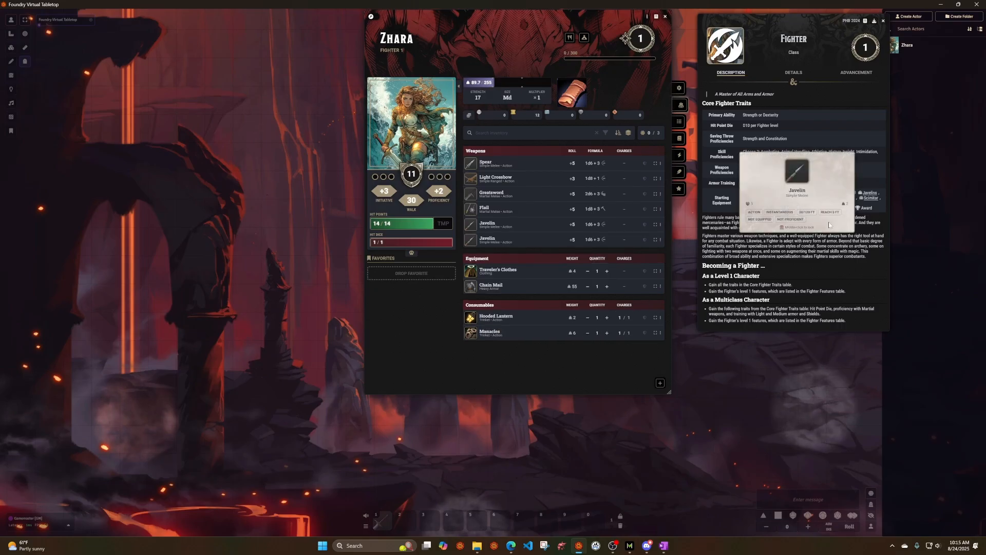
pyautogui.moveTo(871, 194); pyautogui.dragTo(549, 375)
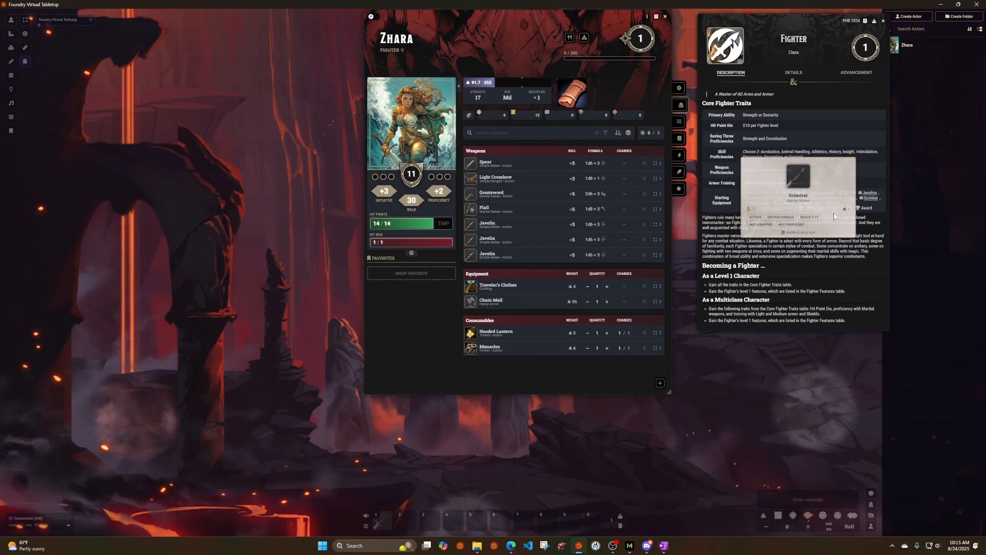
pyautogui.moveTo(871, 194); pyautogui.dragTo(549, 375)
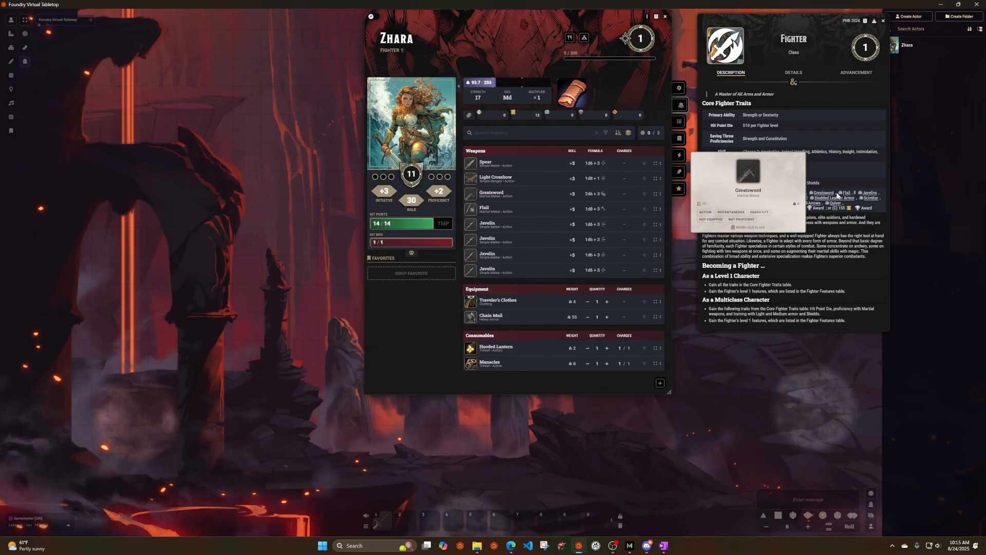
pyautogui.moveTo(868, 195); pyautogui.dragTo(550, 382)
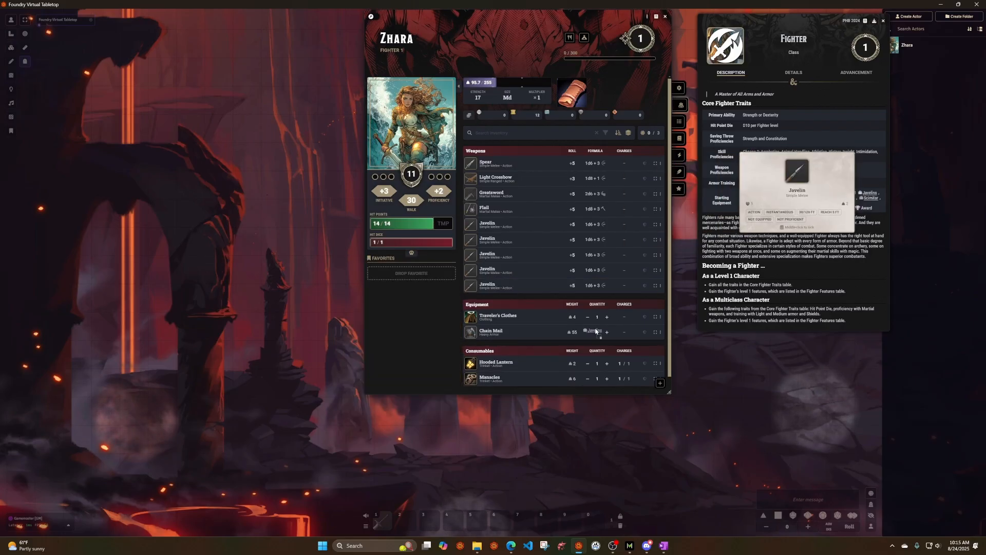
pyautogui.moveTo(530, 284); pyautogui.dragTo(532, 285)
pyautogui.moveTo(869, 196); pyautogui.dragTo(569, 310)
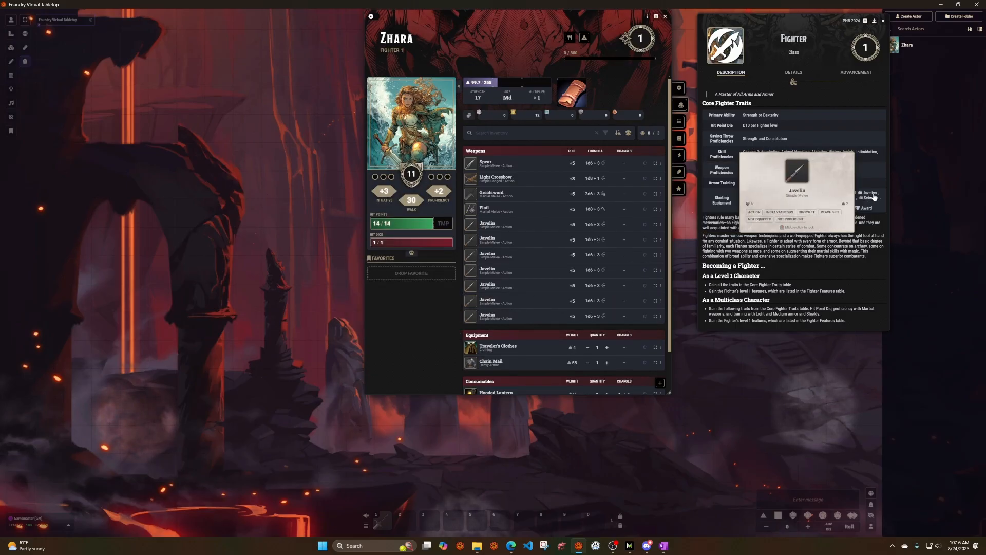
pyautogui.moveTo(870, 194); pyautogui.dragTo(545, 321)
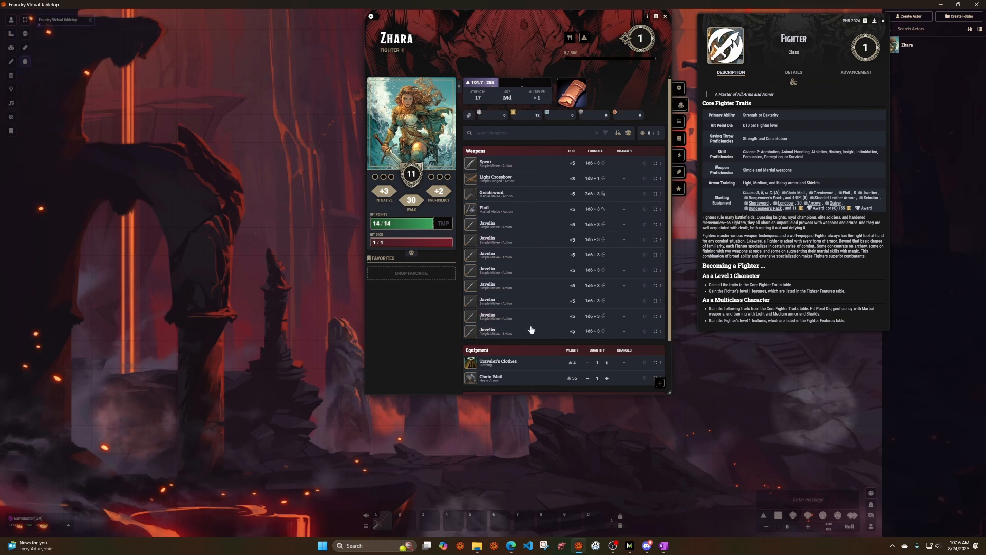
# Step: Add the Dungeoneer's Pack from the Fighter's starting equipment to Zhara's inventory and open its contents beside the character sheet
pyautogui.scroll(-2, 559, 314)
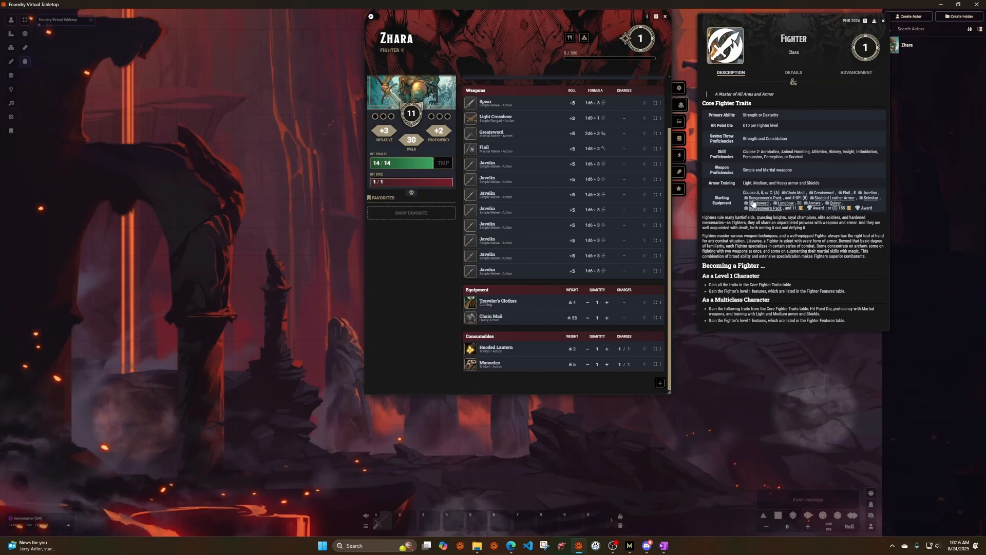
pyautogui.moveTo(767, 199)
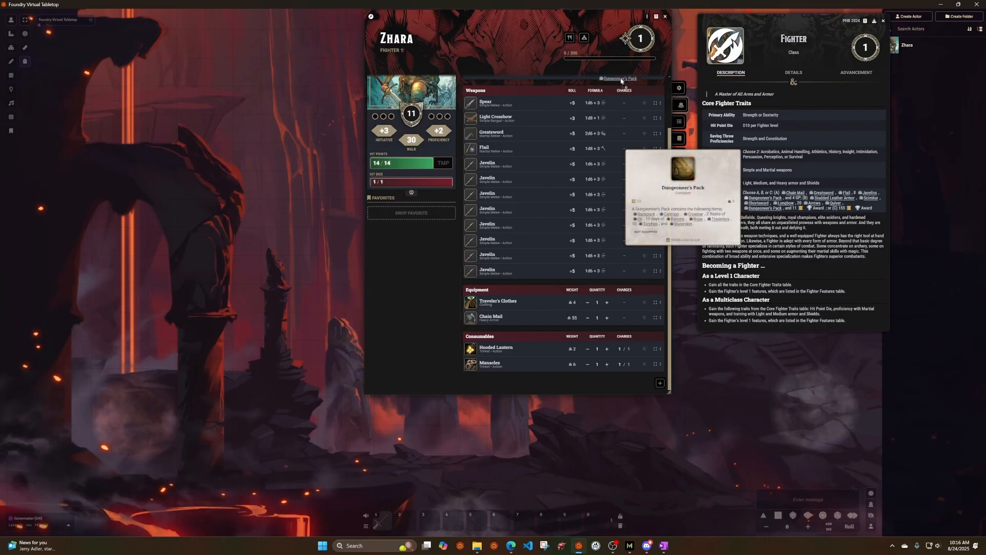
pyautogui.scroll(2, 566, 262)
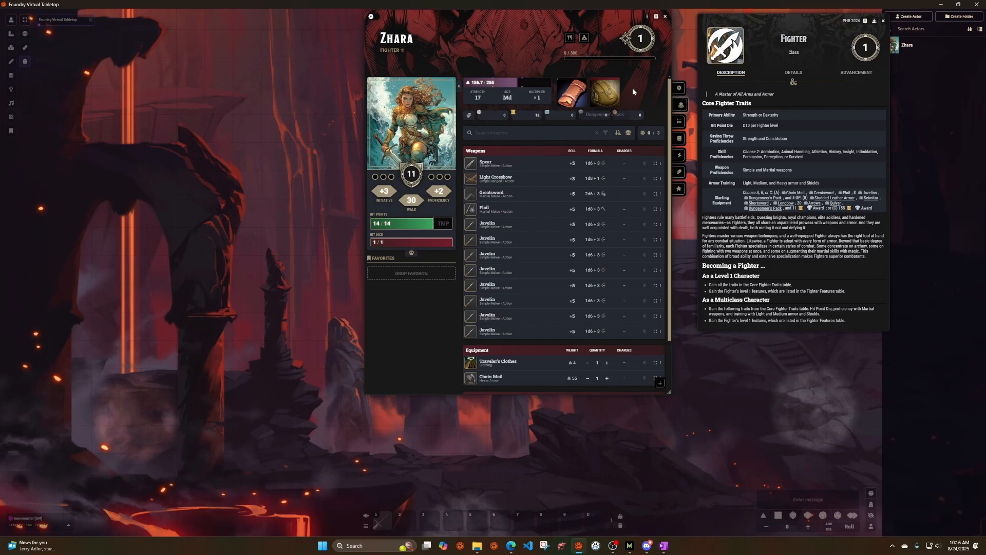
pyautogui.click(600, 100)
pyautogui.moveTo(482, 152); pyautogui.dragTo(427, 119)
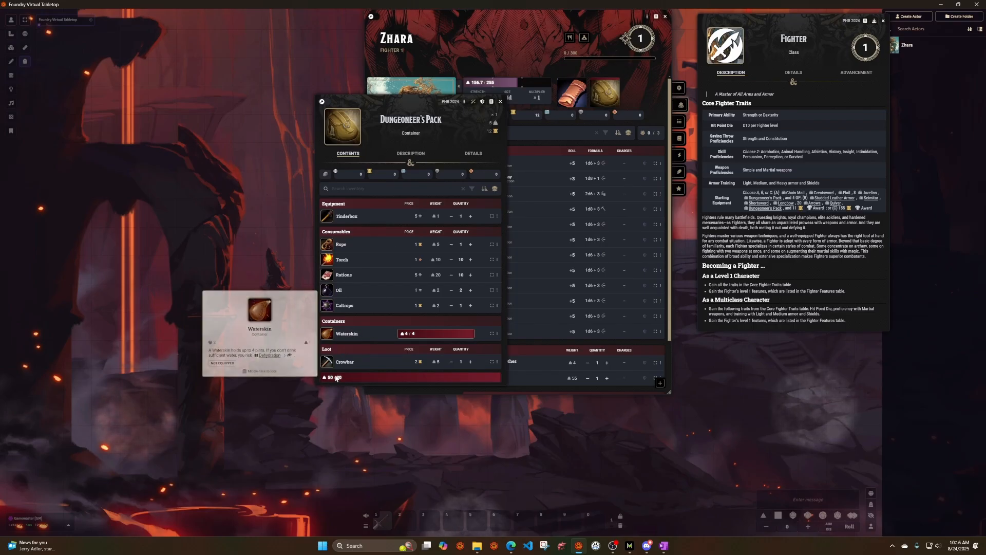
pyautogui.moveTo(401, 103); pyautogui.dragTo(259, 86)
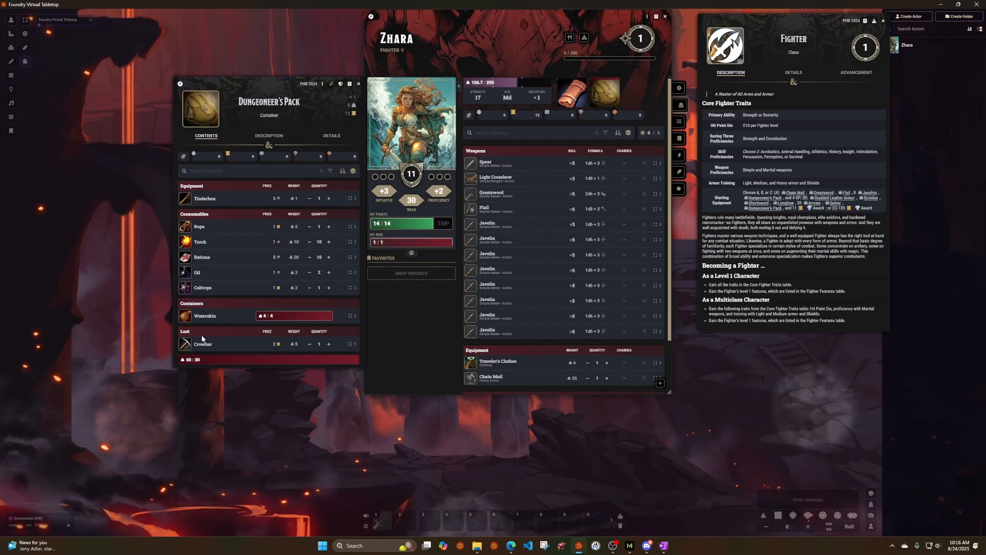
# Step: Move the Crowbar, Rope and Waterskin from the Dungeoneer's Pack into Zhara's main inventory, and check the Waterskin's contents
pyautogui.moveTo(200, 353)
pyautogui.moveTo(200, 352); pyautogui.dragTo(531, 349)
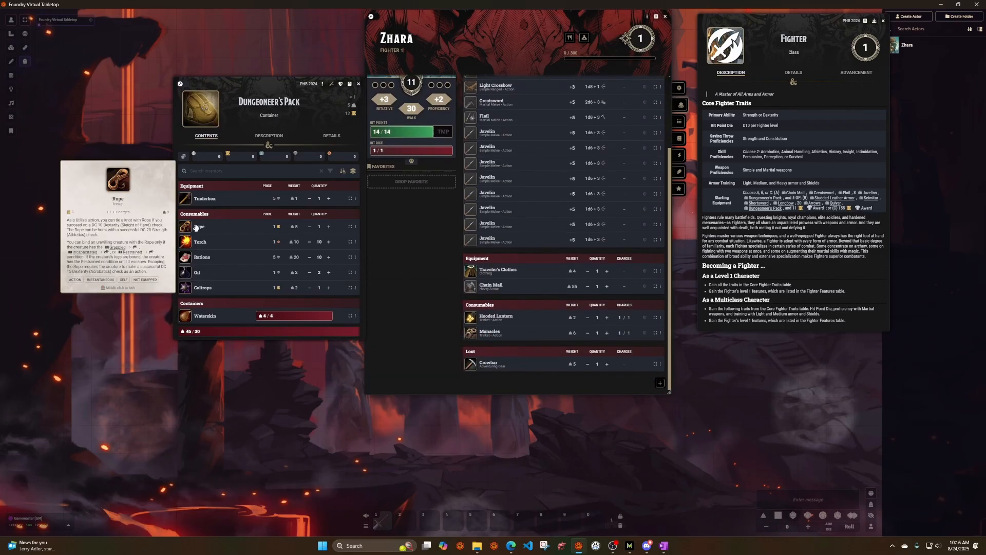
pyautogui.moveTo(199, 226); pyautogui.dragTo(535, 348)
pyautogui.moveTo(209, 293); pyautogui.dragTo(562, 218)
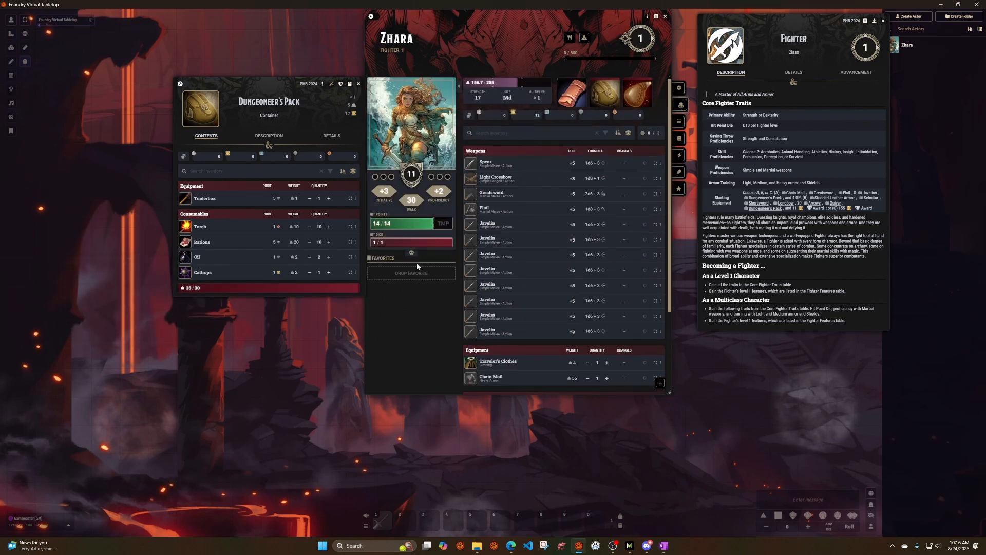
pyautogui.click(639, 96)
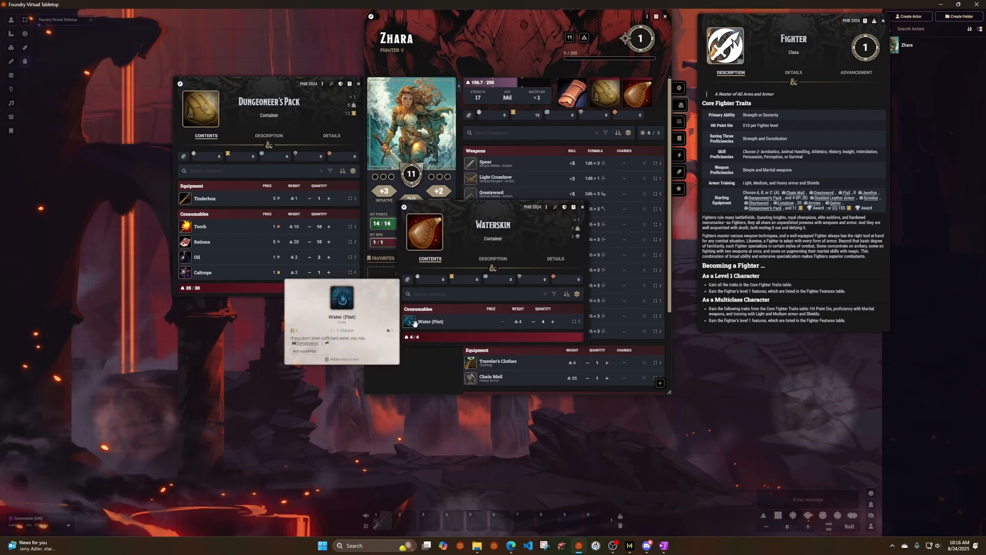
pyautogui.click(582, 208)
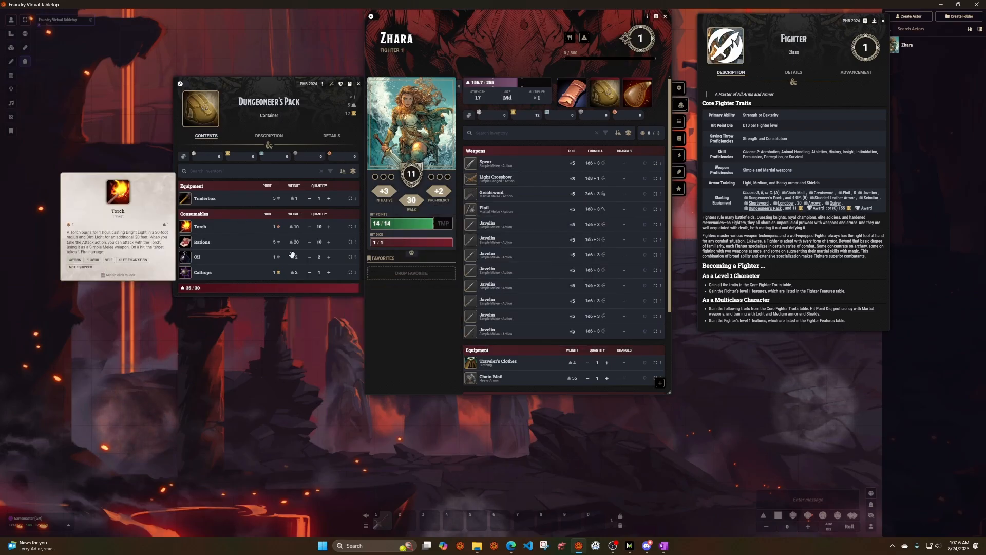
# Step: Reduce the Rations in the Dungeoneer's Pack to 7 and set Zhara's gold pieces to 16
pyautogui.scroll(-1, 502, 288)
pyautogui.scroll(-2, 502, 289)
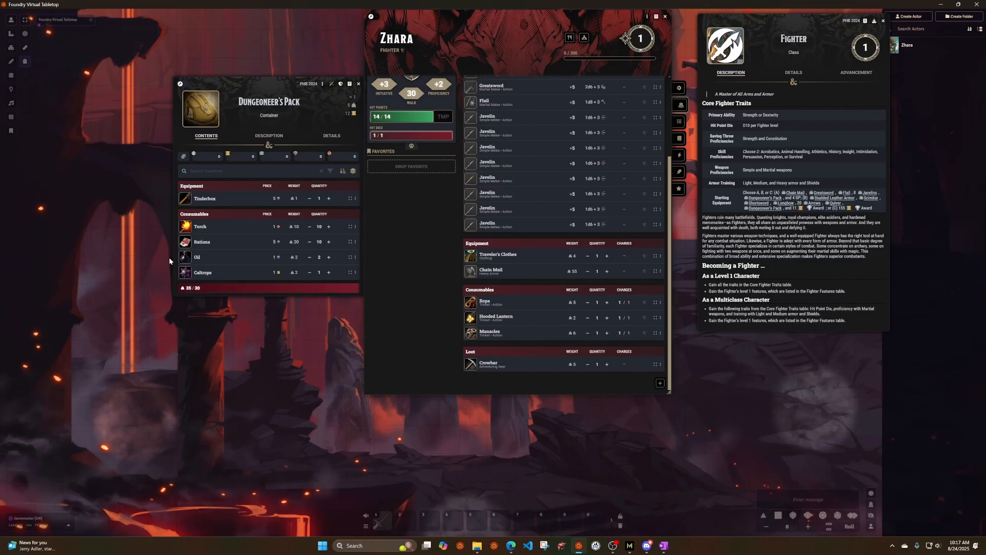
pyautogui.moveTo(283, 104); pyautogui.dragTo(356, 156)
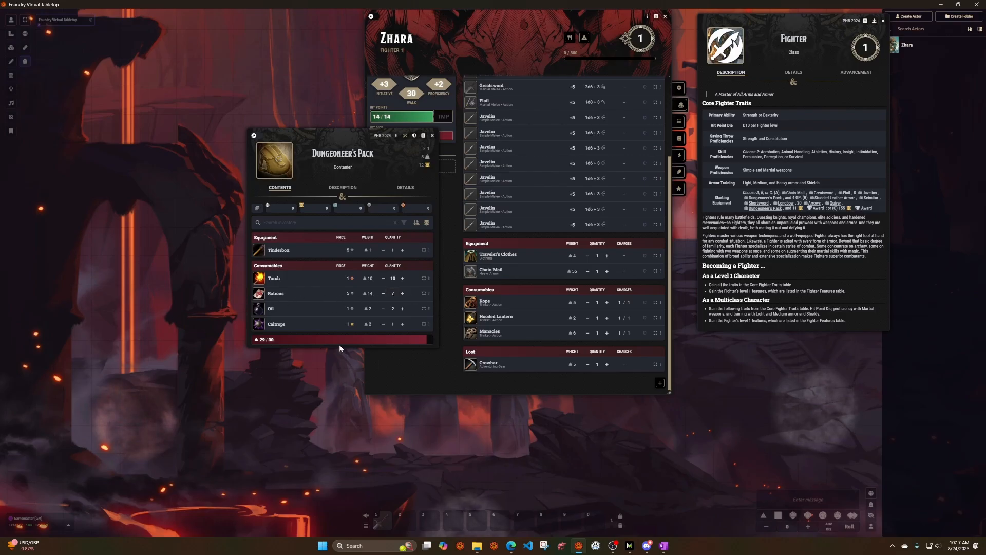
pyautogui.click(431, 133)
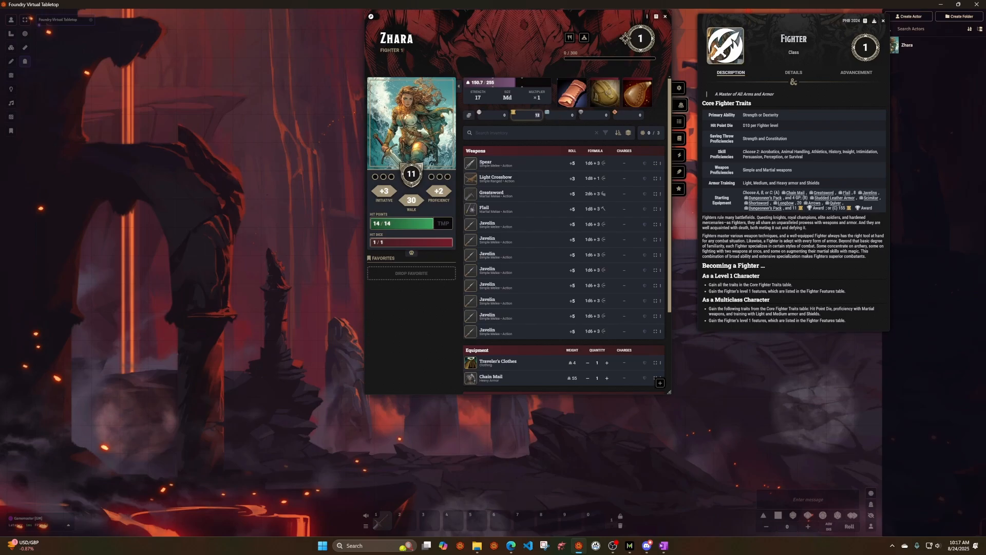
pyautogui.click(523, 51)
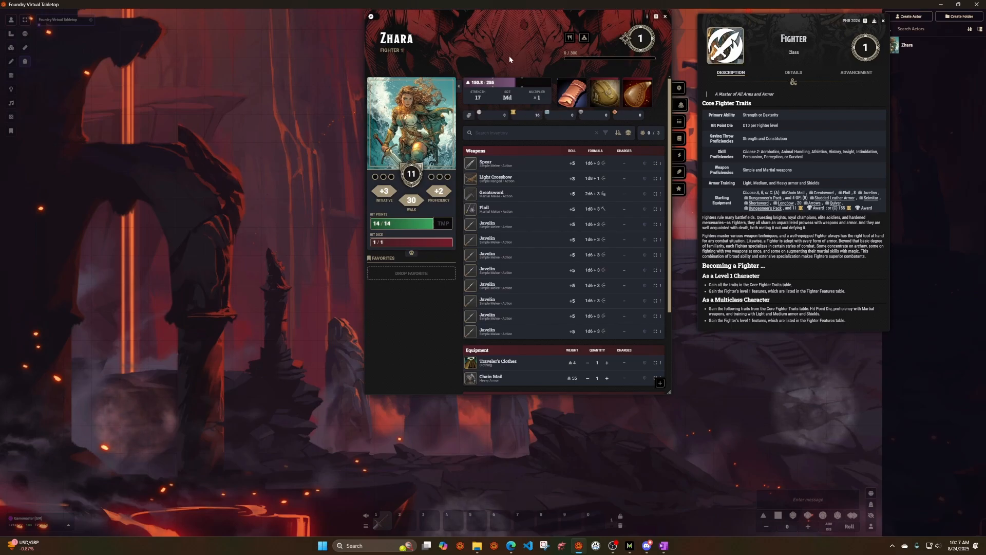
pyautogui.click(883, 22)
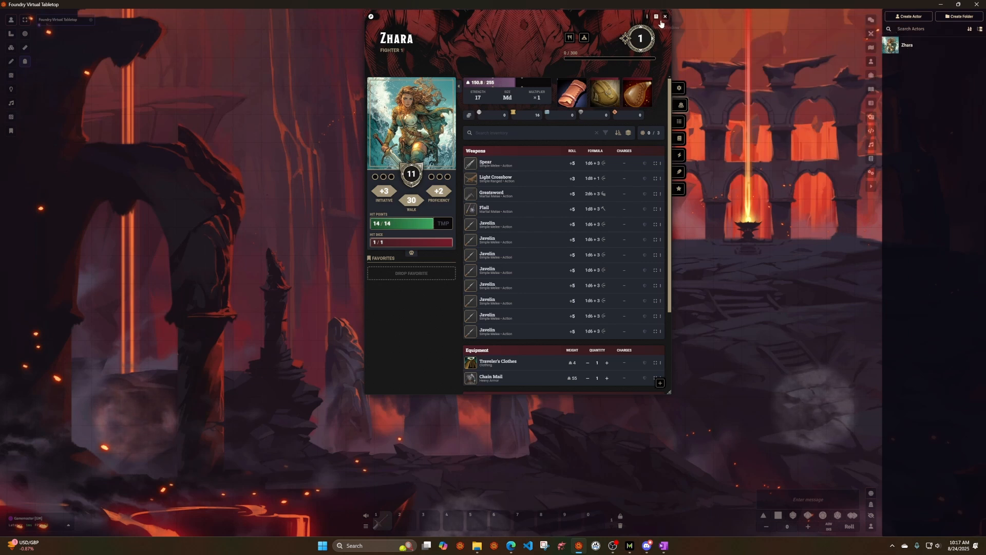
# Step: Configure the ownership of the Zhara actor so that the second individually listed player is Owner
pyautogui.rightClick(908, 49)
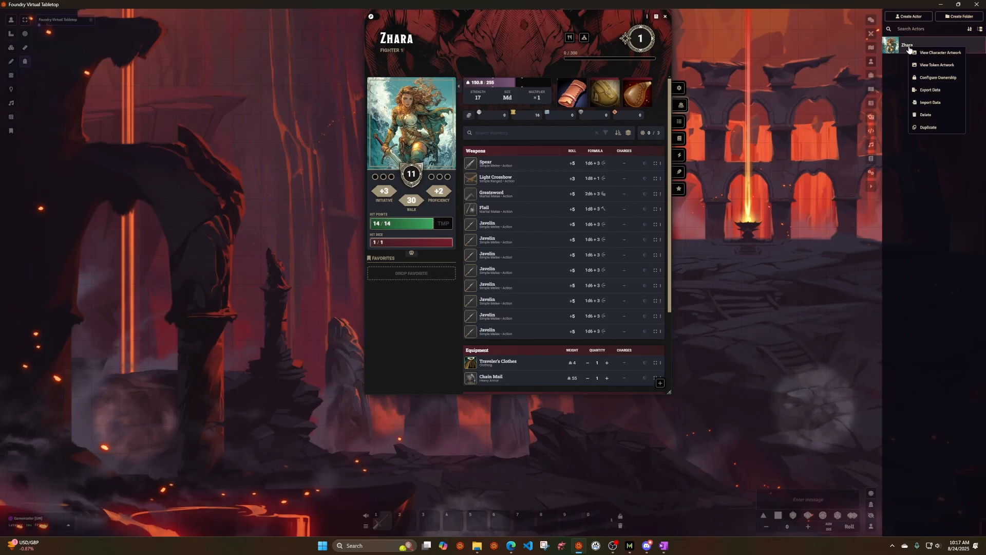
pyautogui.click(930, 78)
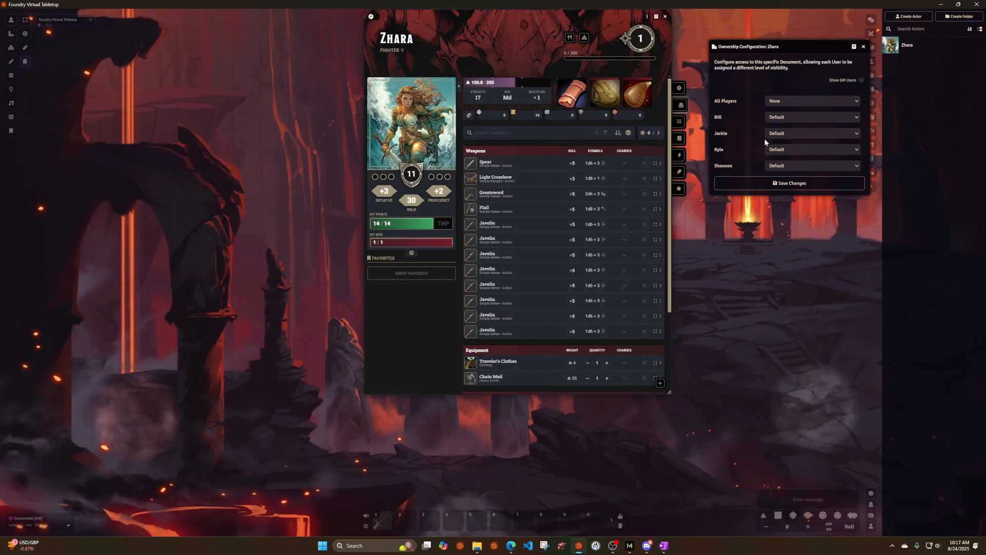
pyautogui.click(799, 133)
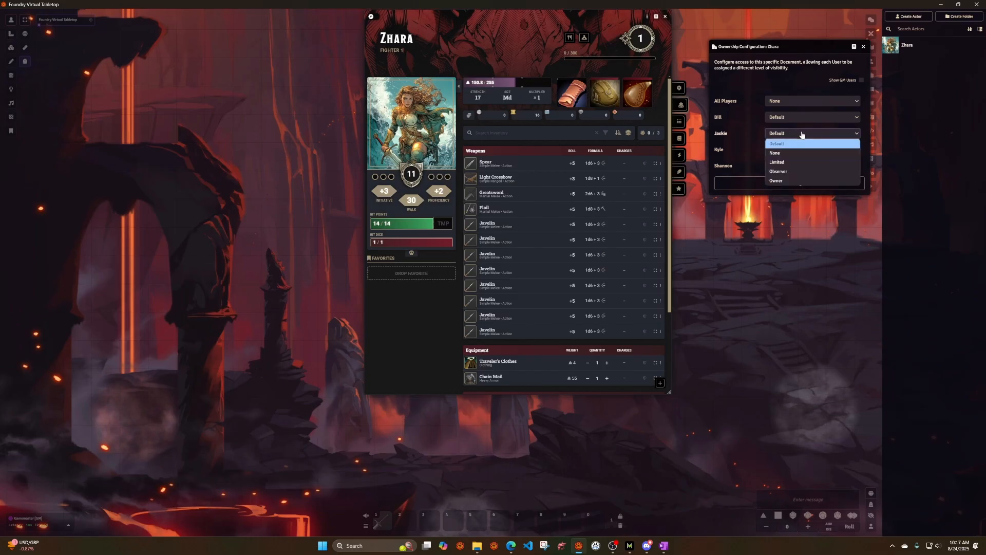
pyautogui.click(790, 182)
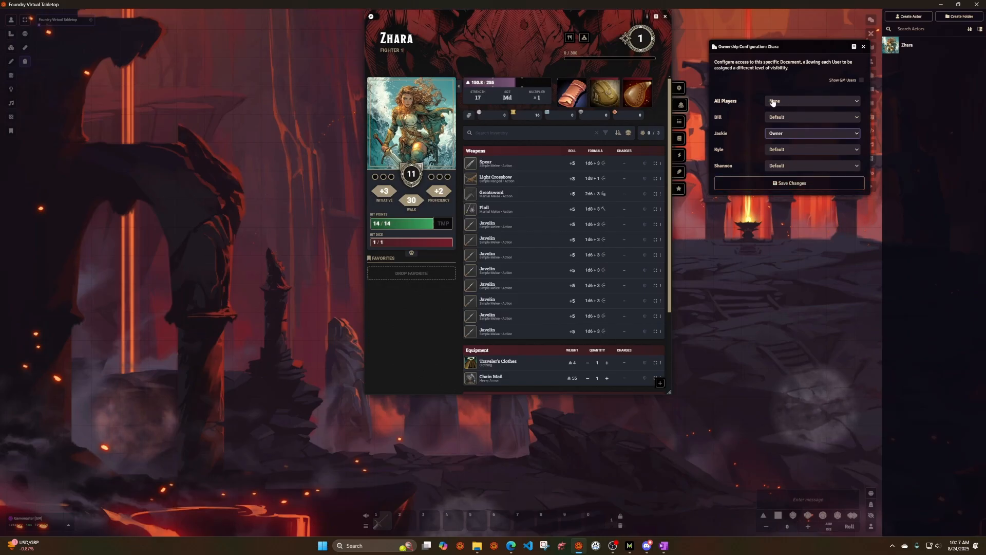
# Step: Examine the access levels offered for All Players alongside the biography section of Zhara's sheet
pyautogui.click(811, 101)
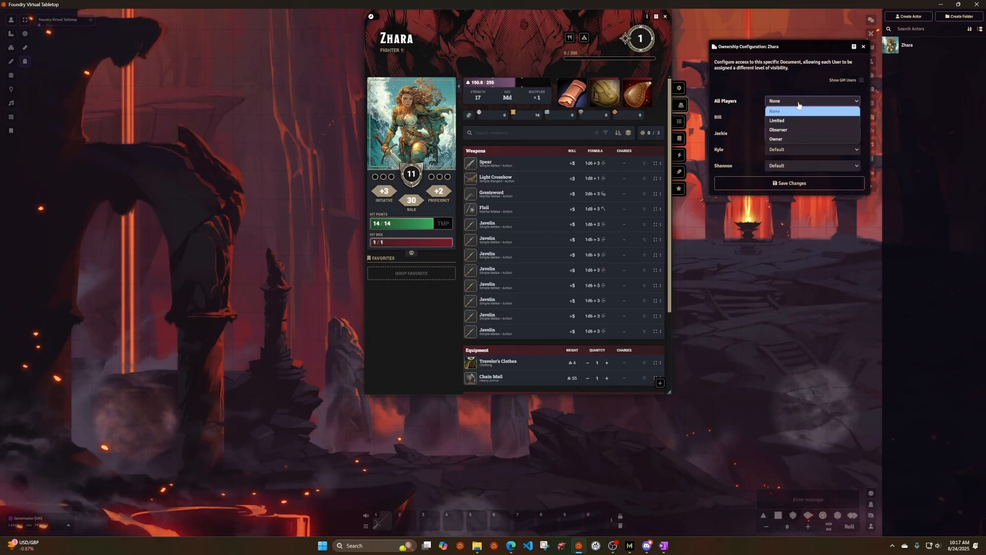
pyautogui.click(742, 91)
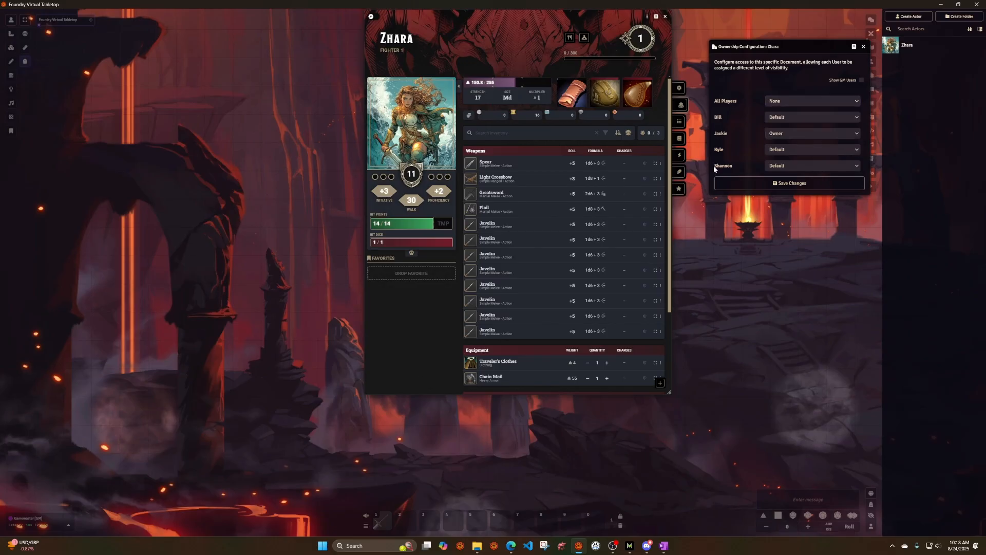
pyautogui.click(790, 102)
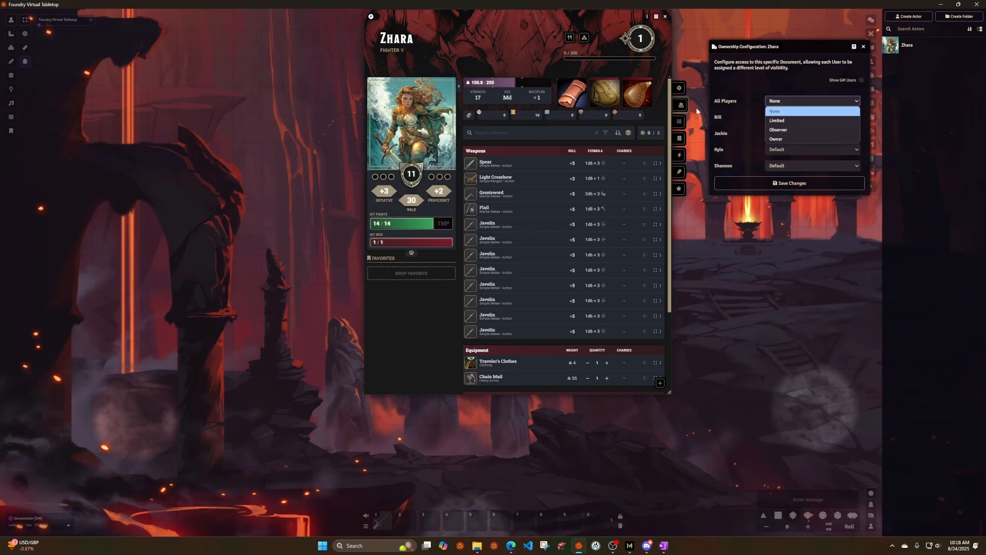
pyautogui.click(680, 172)
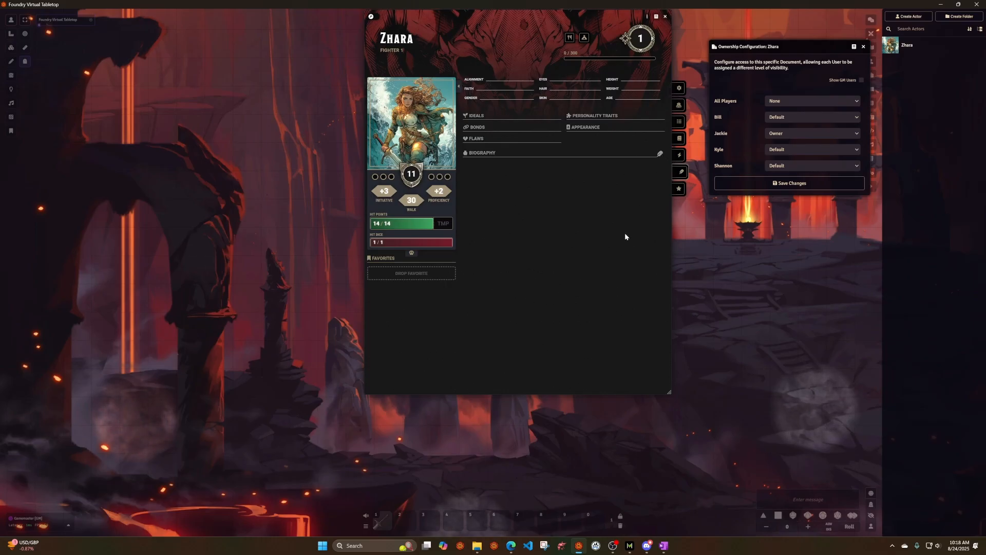
pyautogui.click(799, 101)
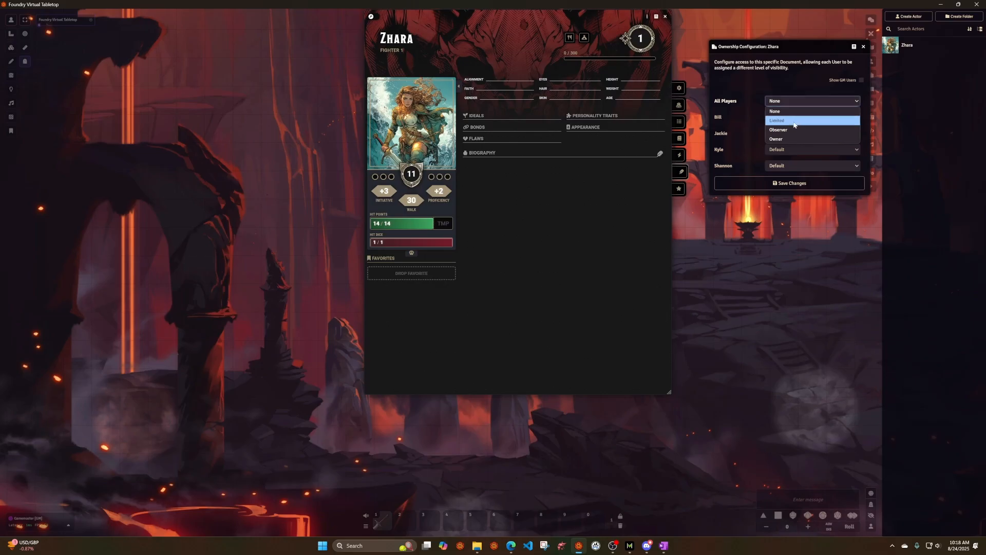
pyautogui.click(796, 86)
pyautogui.click(788, 101)
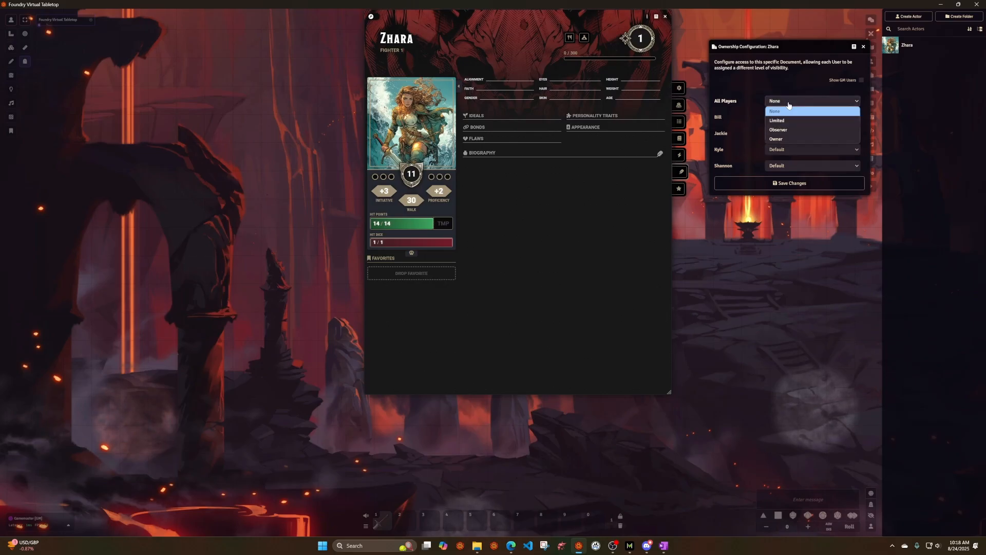
pyautogui.click(791, 82)
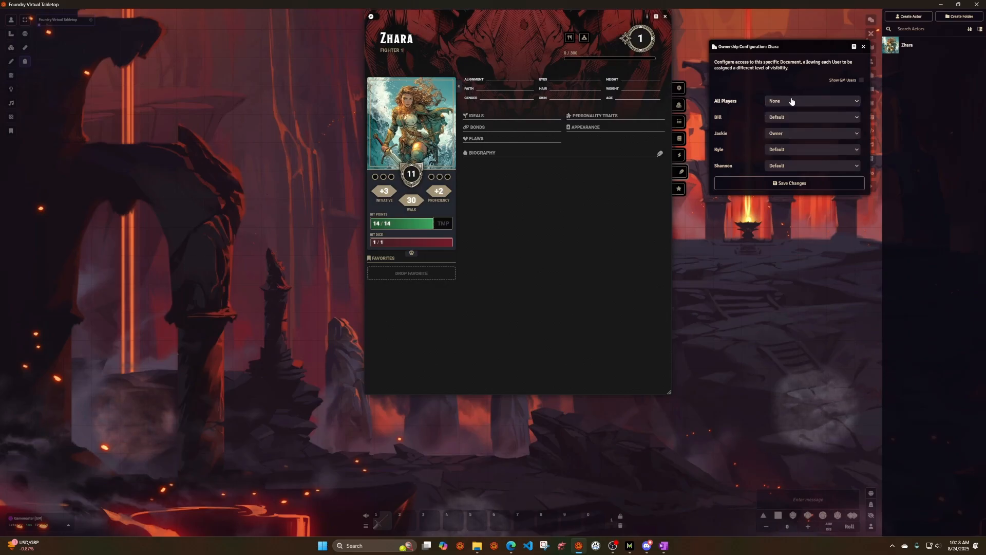
# Step: Set the All Players access level for Zhara to Observer and save the ownership changes
pyautogui.click(790, 101)
pyautogui.click(789, 130)
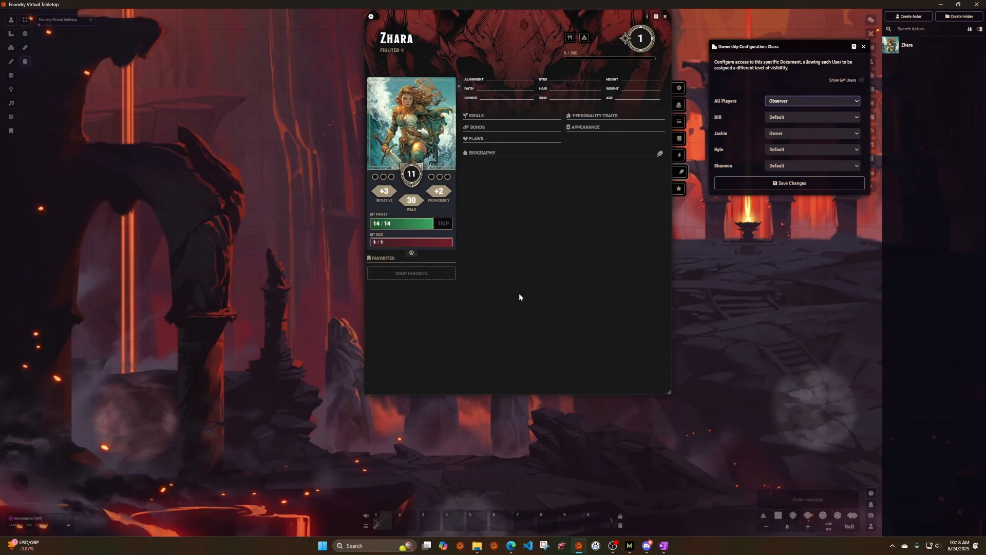
pyautogui.click(773, 185)
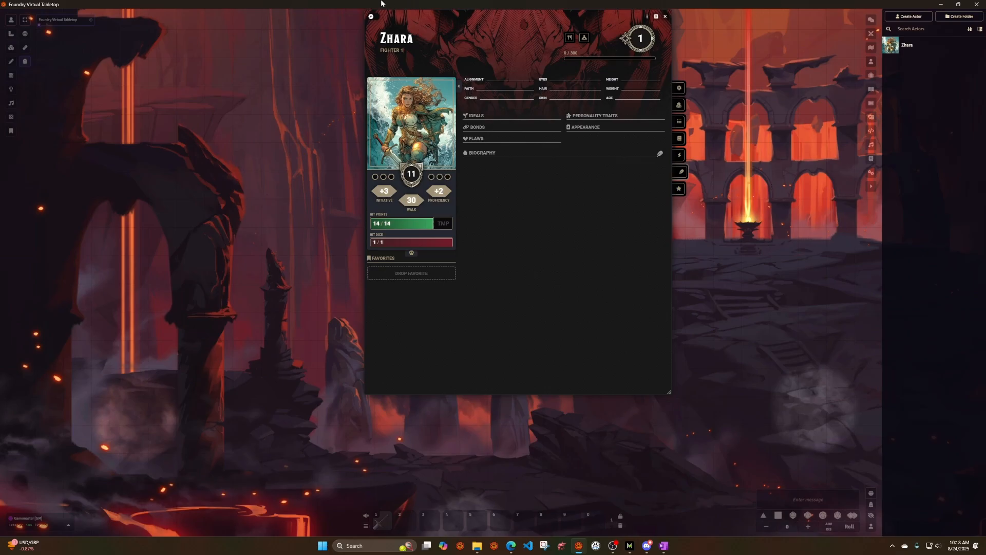
# Step: Add the Greatsword, Light Crossbow, Flail and the Second Wind feature to Zhara's favorites
pyautogui.click(679, 105)
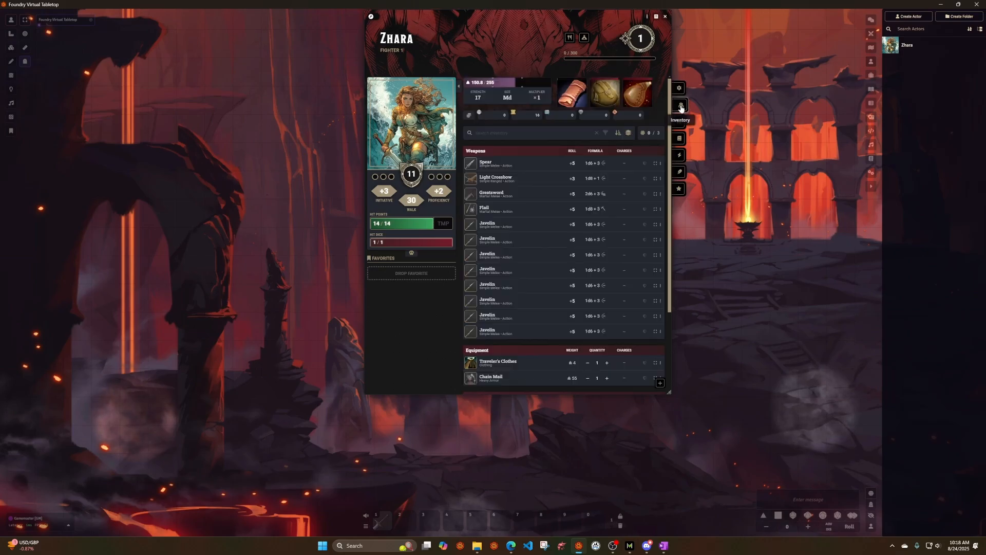
pyautogui.moveTo(488, 286)
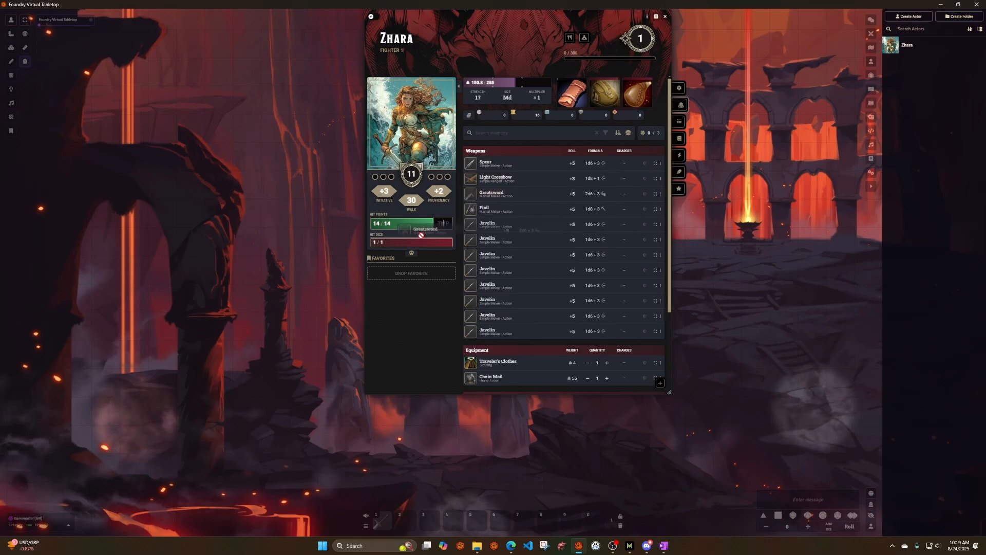
pyautogui.moveTo(403, 275); pyautogui.dragTo(403, 275)
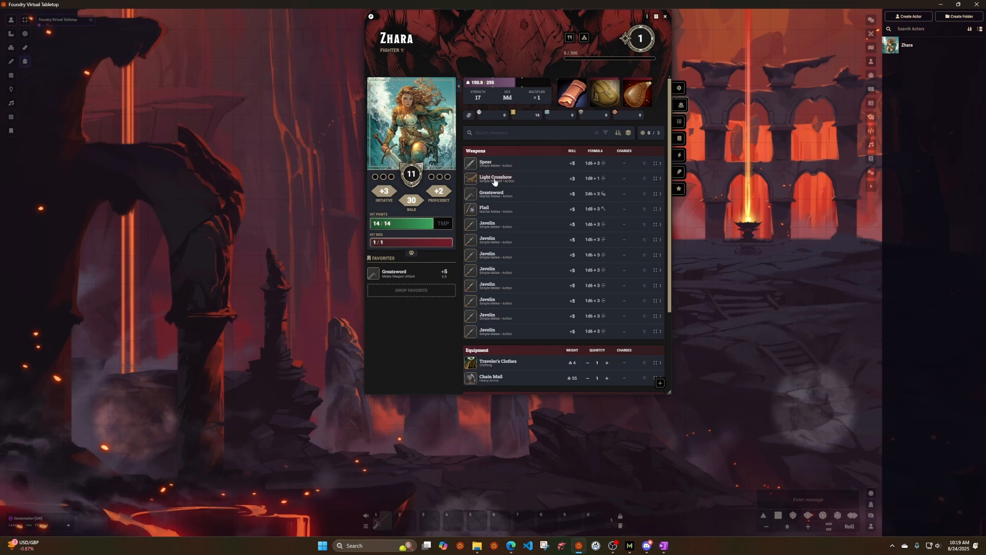
pyautogui.moveTo(494, 181); pyautogui.dragTo(403, 298)
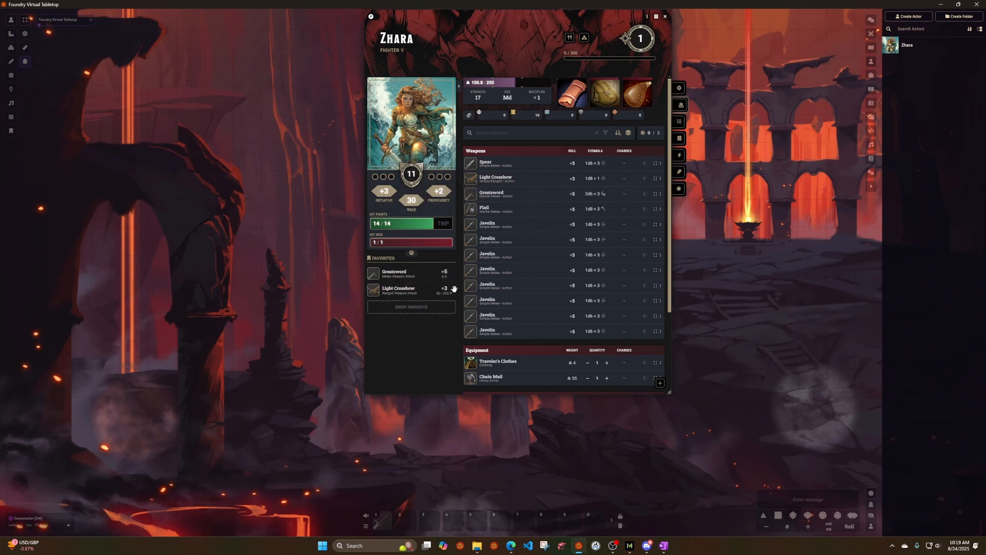
pyautogui.moveTo(489, 208); pyautogui.dragTo(402, 283)
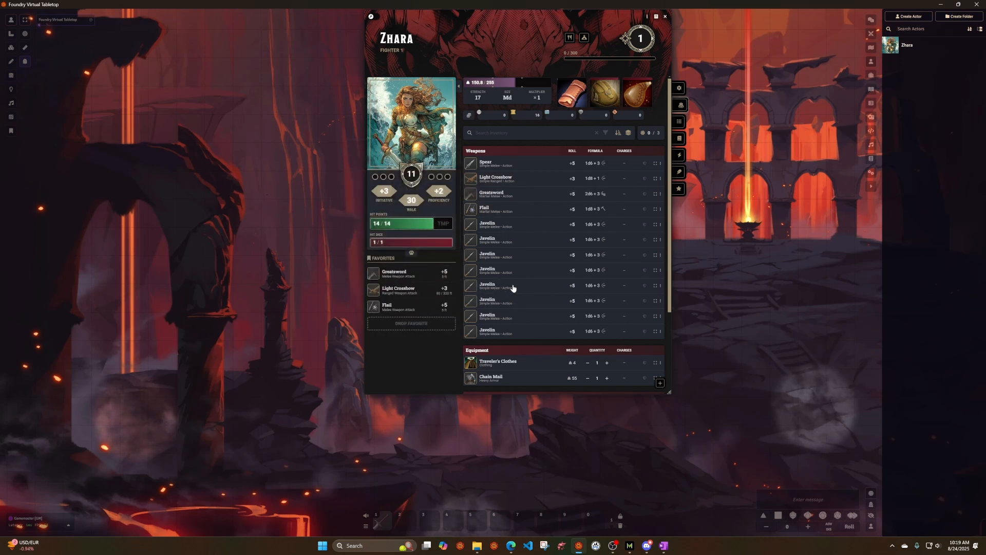
pyautogui.click(678, 125)
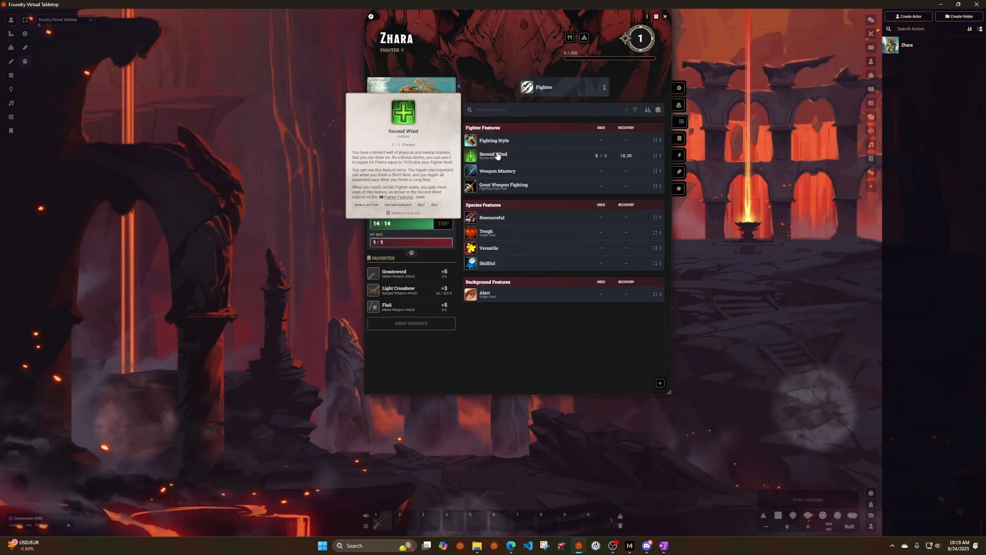
pyautogui.moveTo(492, 155); pyautogui.dragTo(407, 329)
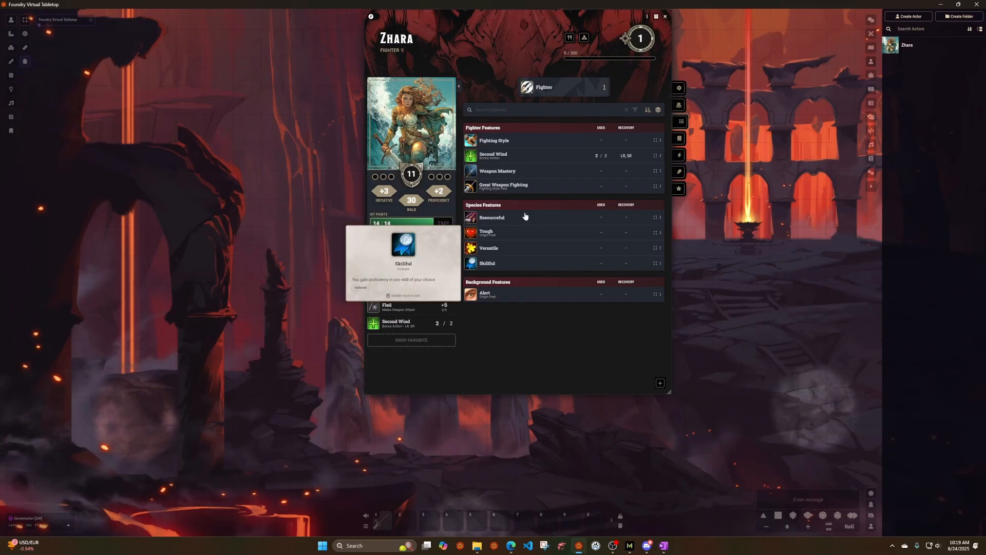
# Step: Equip Zhara's Spear, Light Crossbow, Greatsword, Flail, the first Javelin and the Chain Mail
pyautogui.click(680, 106)
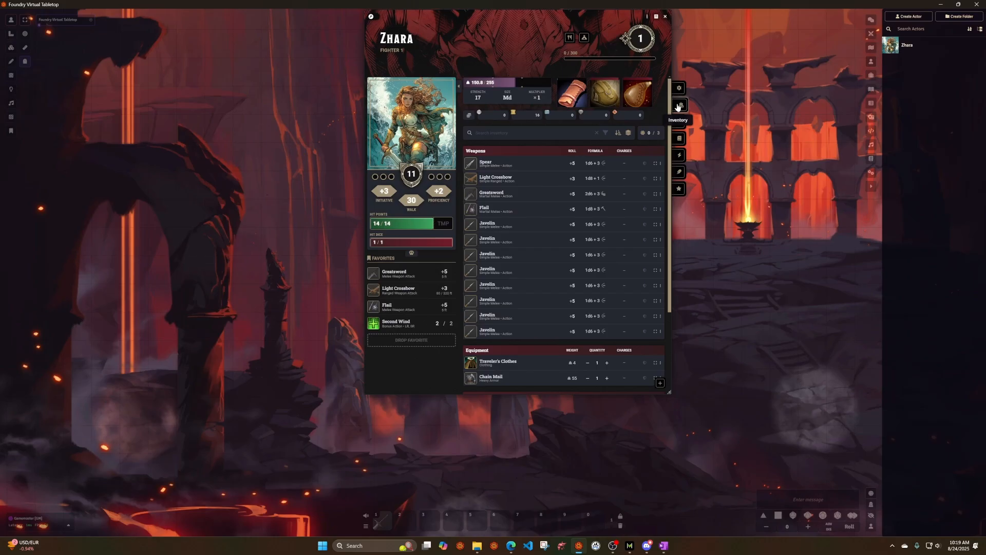
pyautogui.click(644, 165)
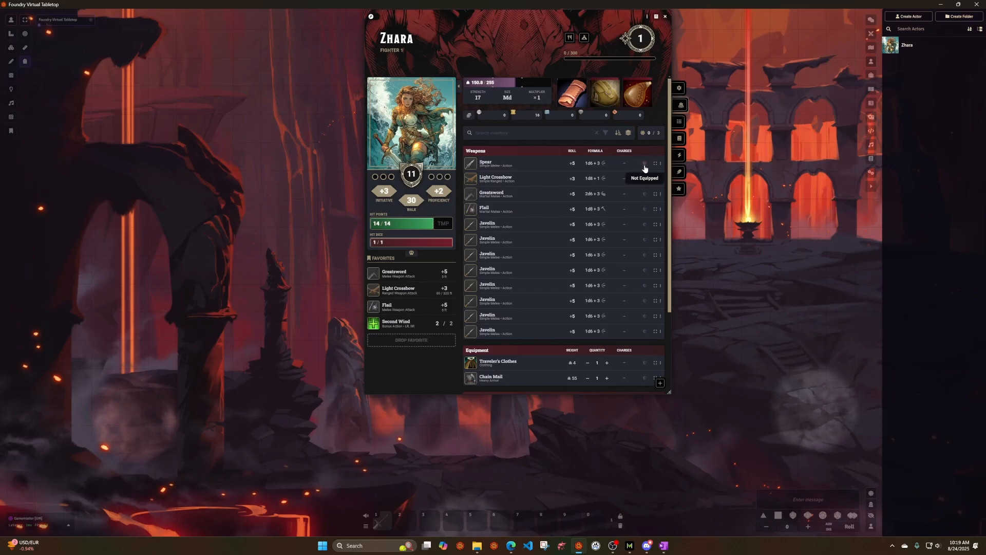
pyautogui.click(645, 194)
pyautogui.click(645, 209)
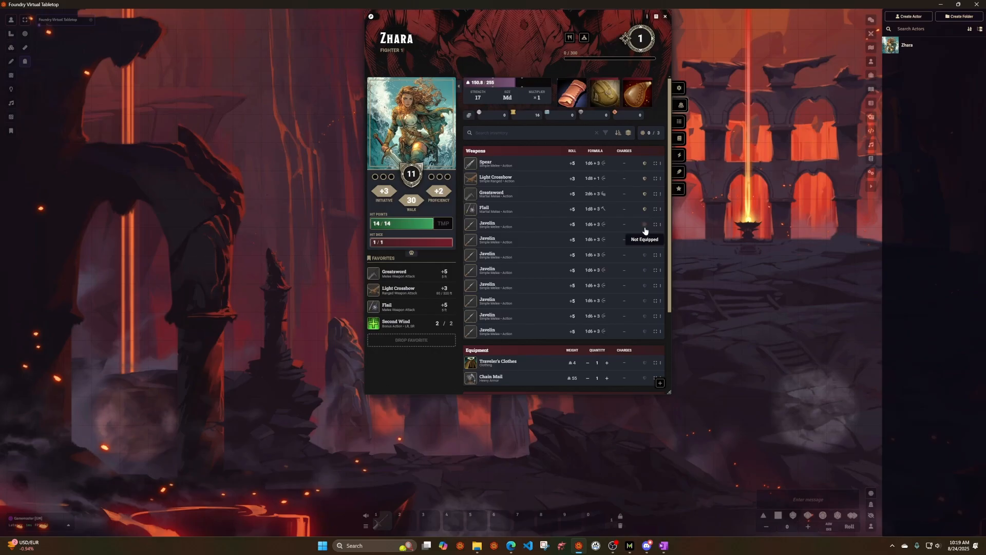
pyautogui.click(645, 225)
pyautogui.scroll(-1, 630, 211)
pyautogui.scroll(-2, 629, 211)
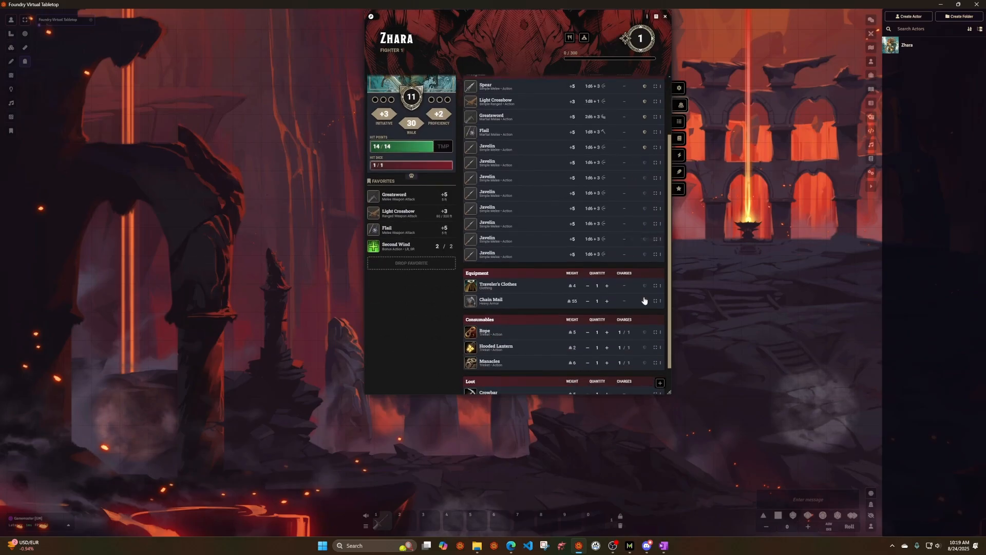
pyautogui.click(645, 301)
pyautogui.scroll(-1, 619, 321)
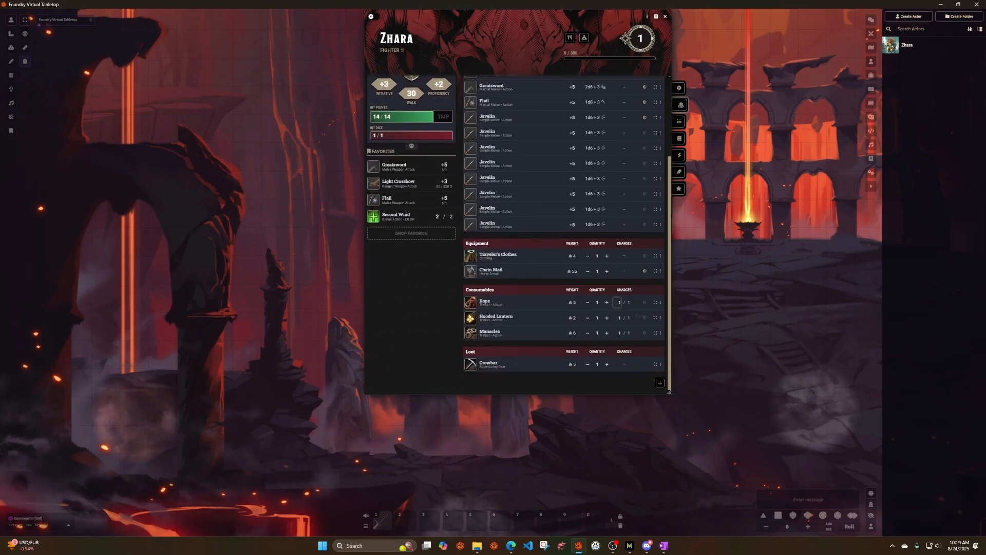
pyautogui.scroll(3, 451, 201)
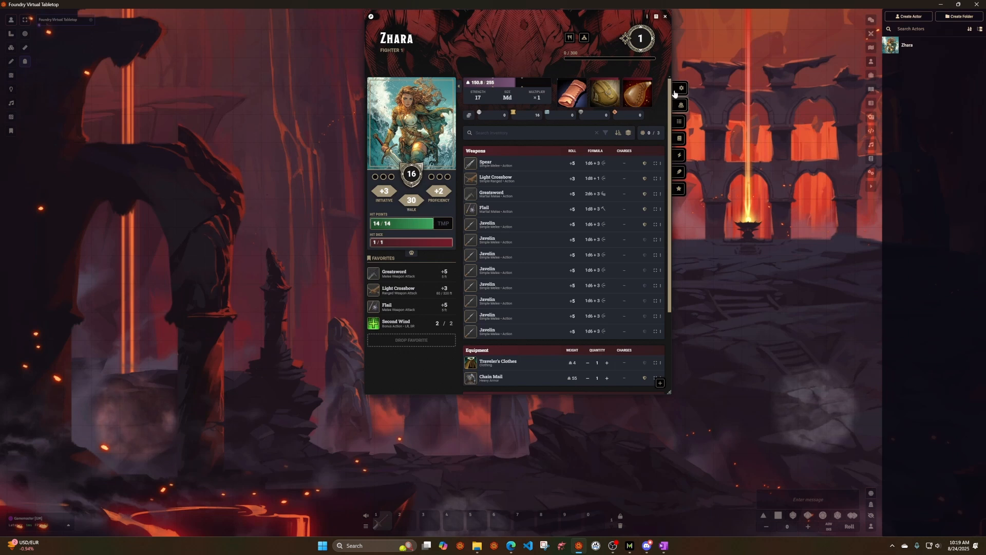
pyautogui.moveTo(411, 174)
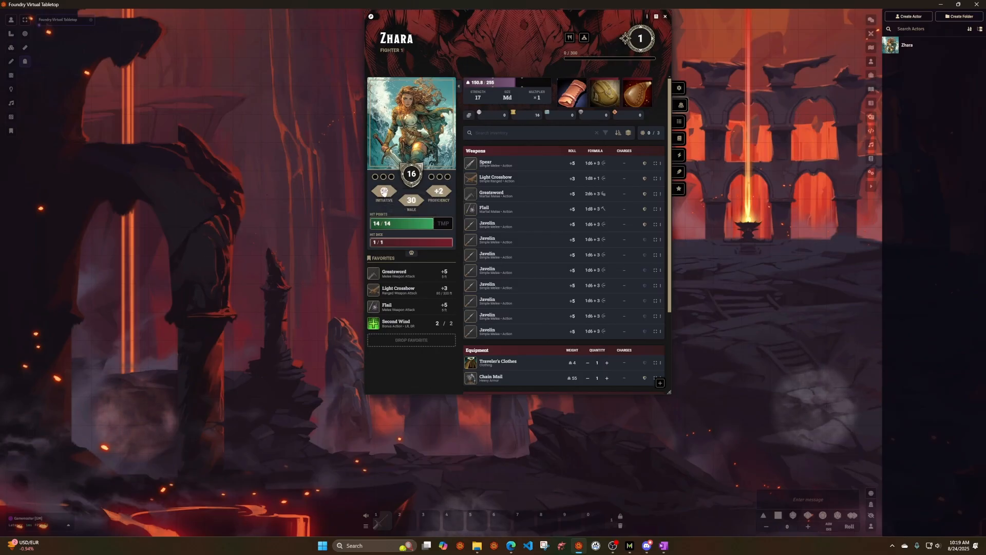
# Step: Replace the Flail weapon mastery with Spear in Zhara's weapon proficiencies and return the sheet to play mode
pyautogui.click(682, 90)
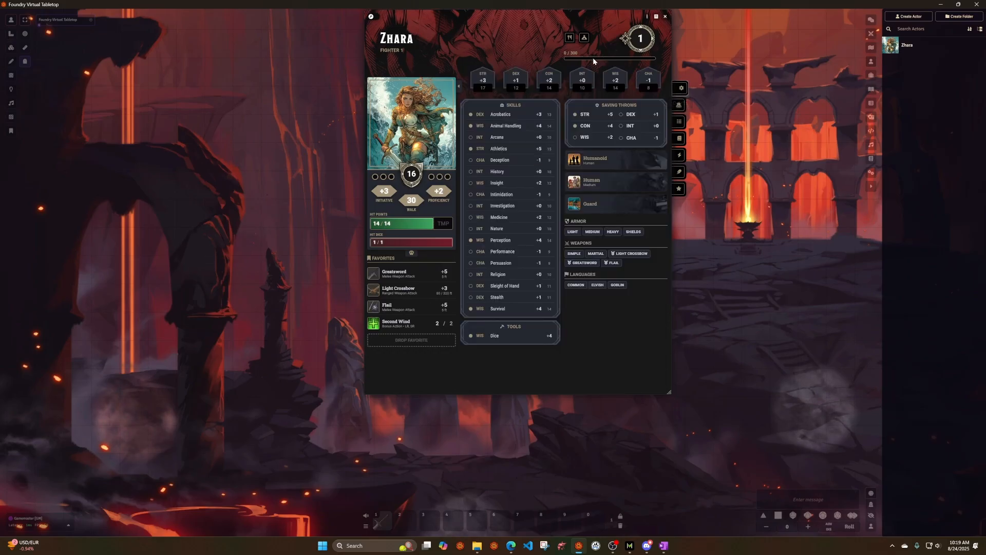
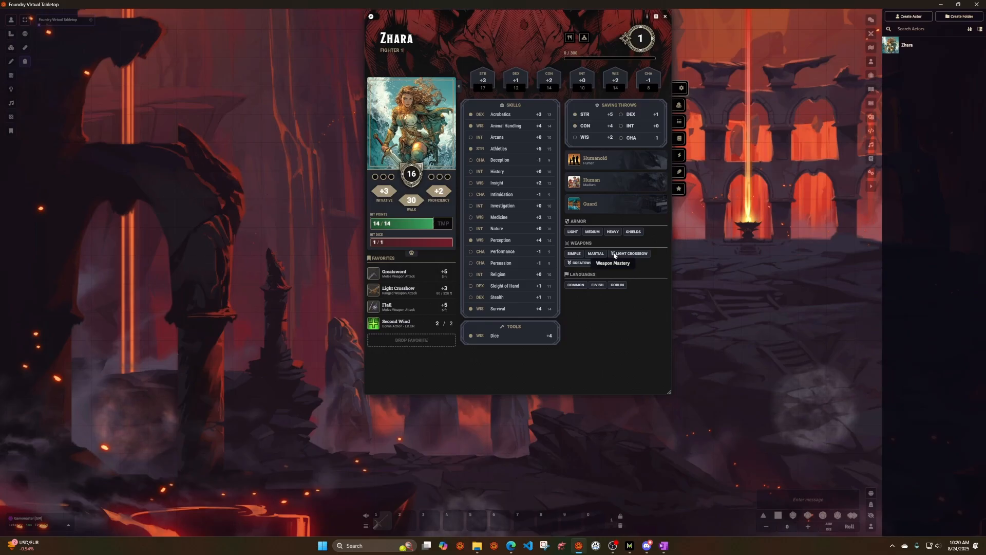
pyautogui.click(373, 17)
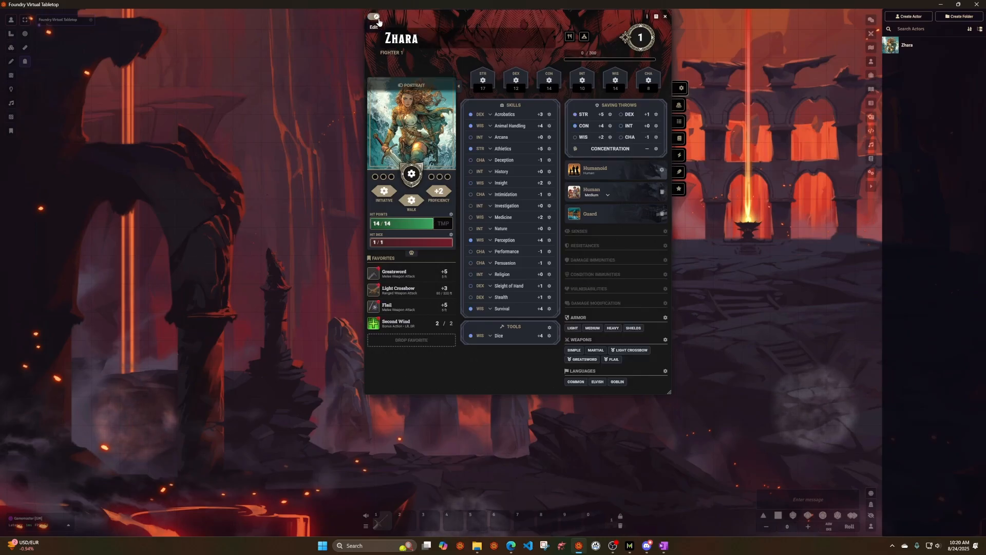
pyautogui.click(665, 340)
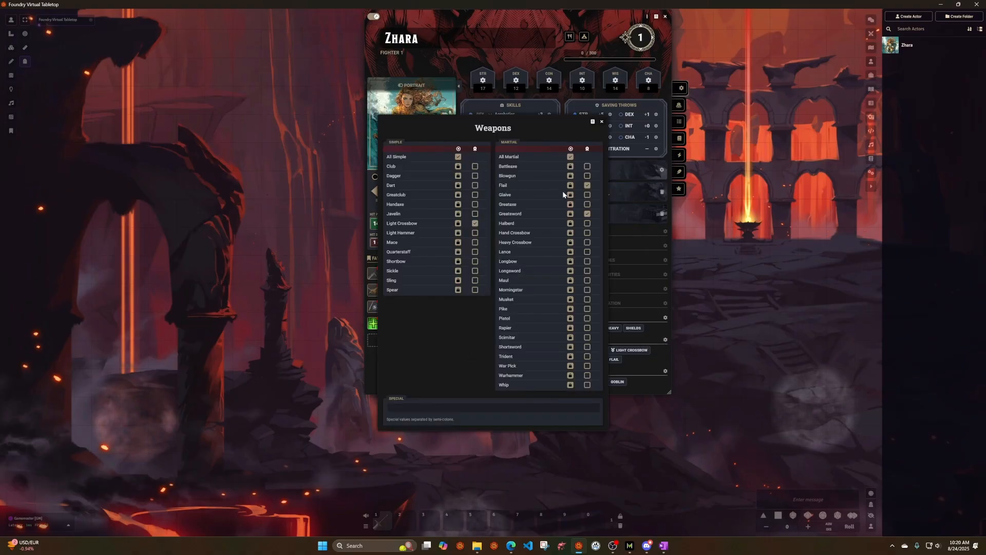
pyautogui.click(587, 185)
pyautogui.click(475, 289)
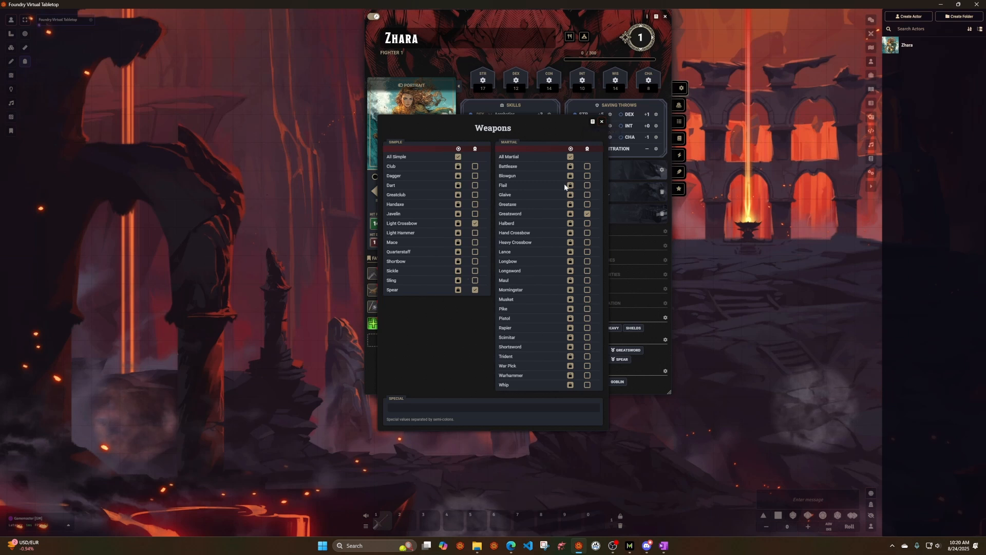
pyautogui.click(602, 122)
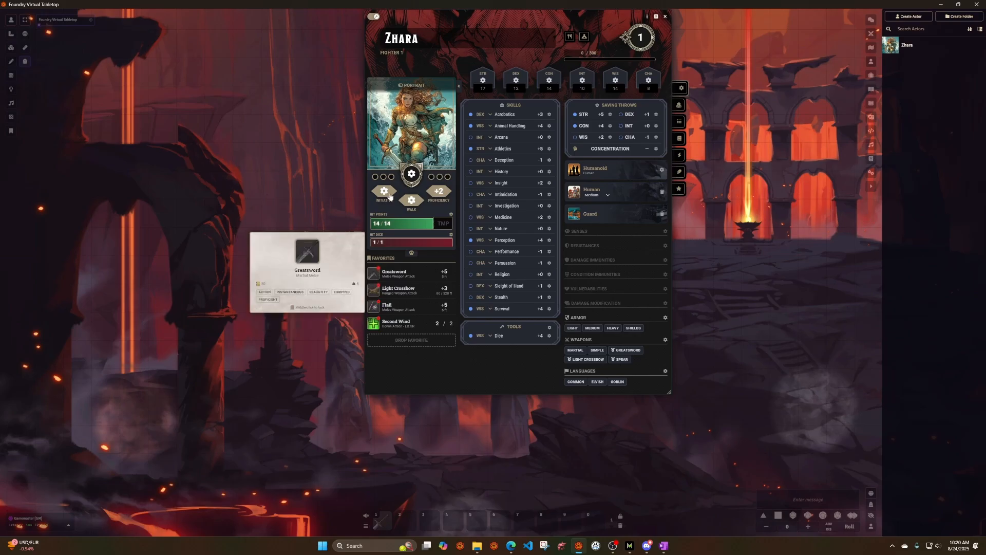
pyautogui.click(375, 18)
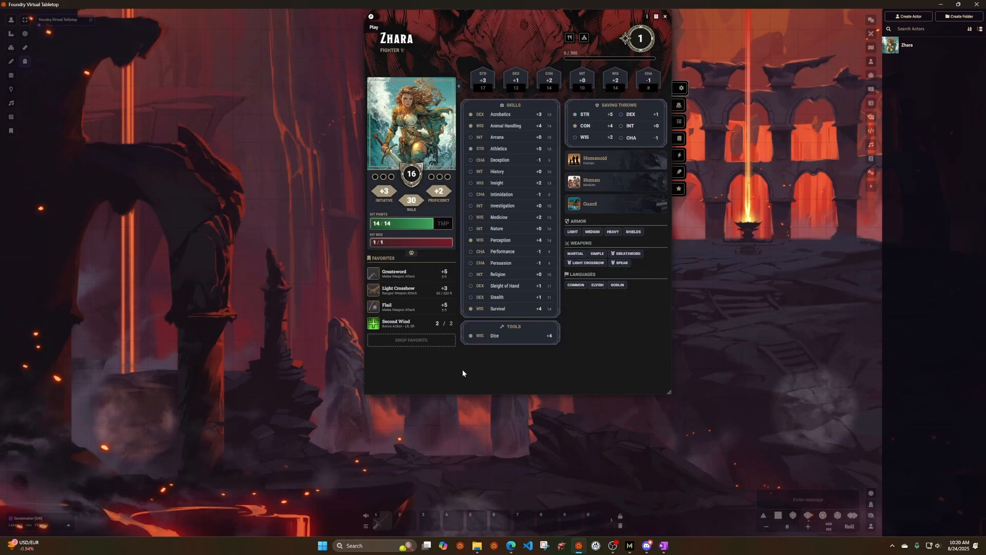
# Step: Make a normal attack roll with the Greatsword from Zhara's favorites and return to the actors list
pyautogui.moveTo(393, 275)
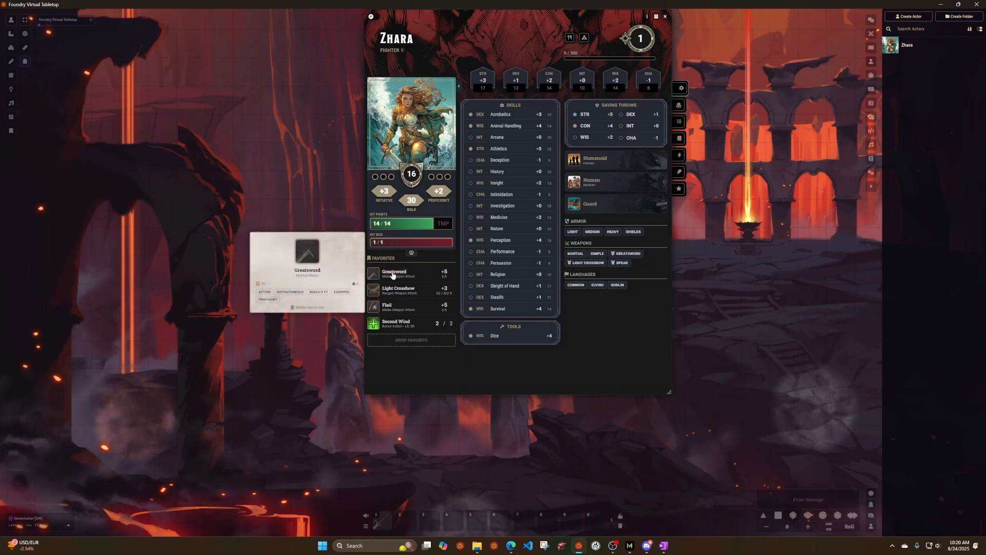
pyautogui.moveTo(418, 15); pyautogui.dragTo(321, 24)
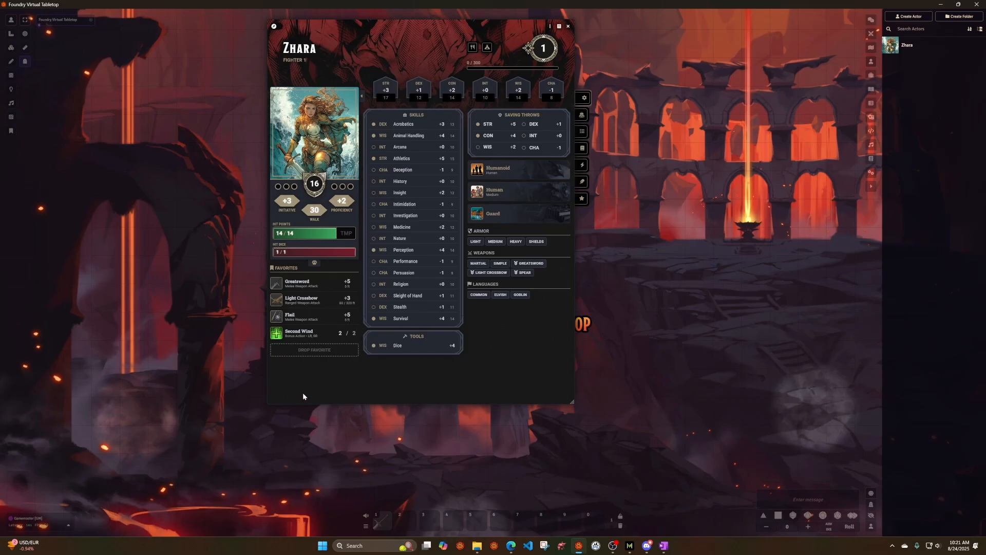
pyautogui.click(309, 284)
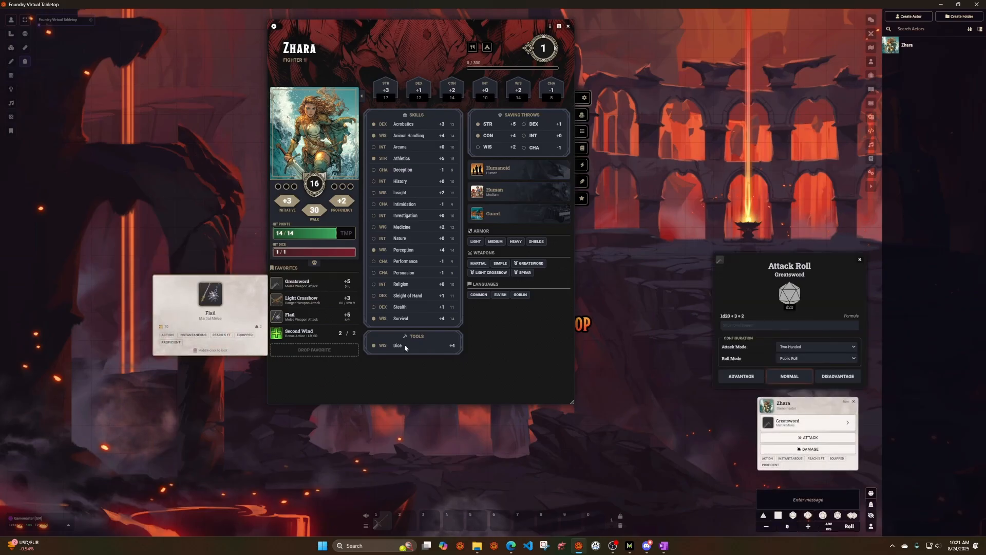
pyautogui.click(792, 379)
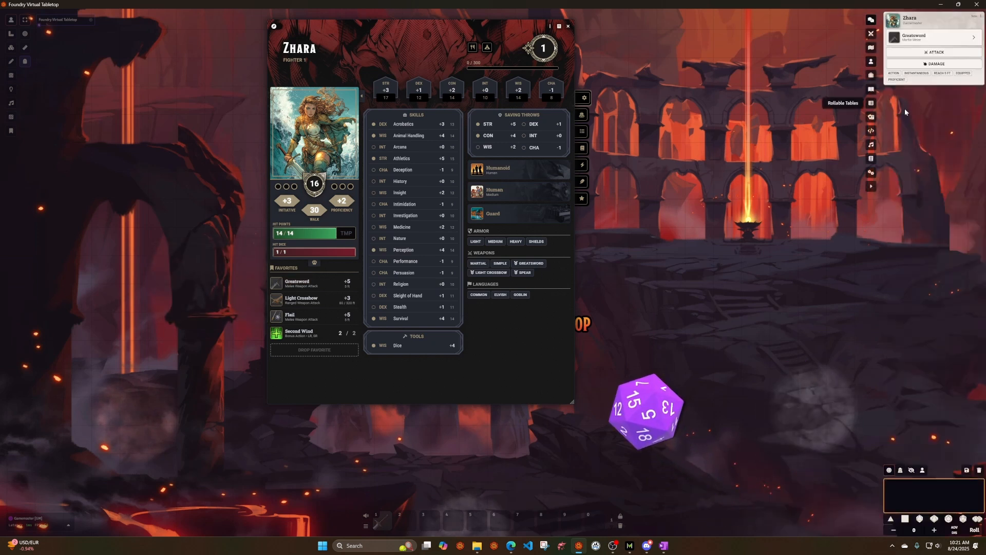
pyautogui.click(502, 390)
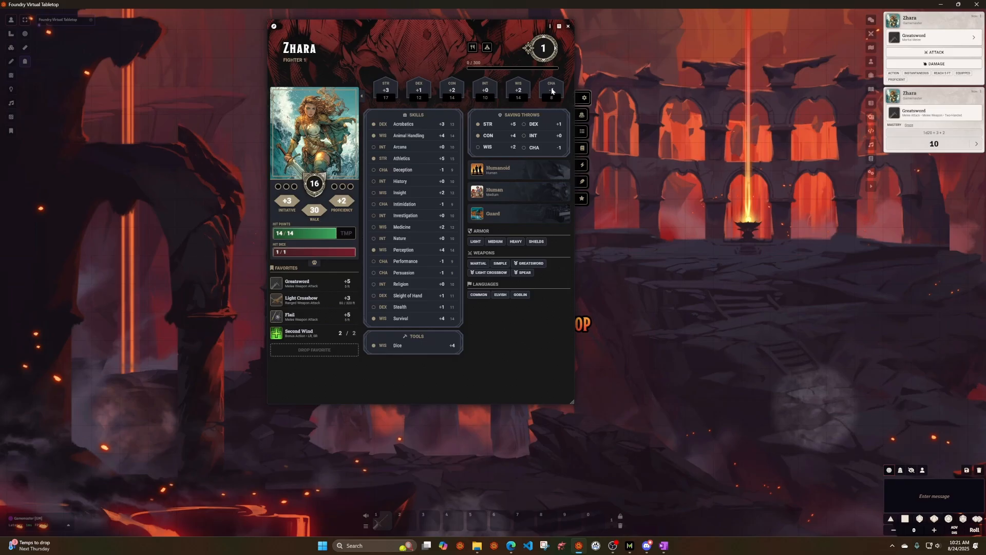
pyautogui.click(871, 61)
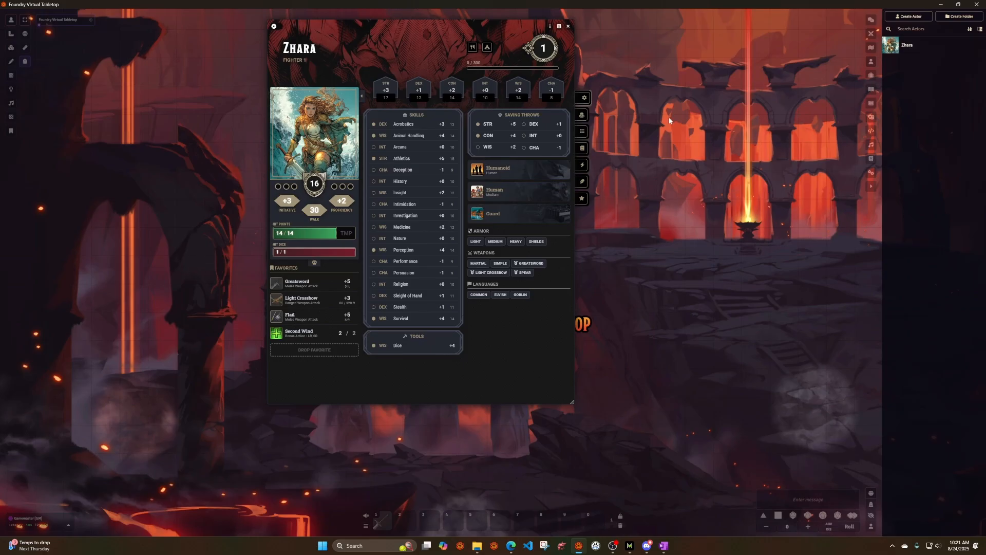
# Step: Set the name display of Zhara's prototype token to Hovered by Anyone
pyautogui.click(550, 27)
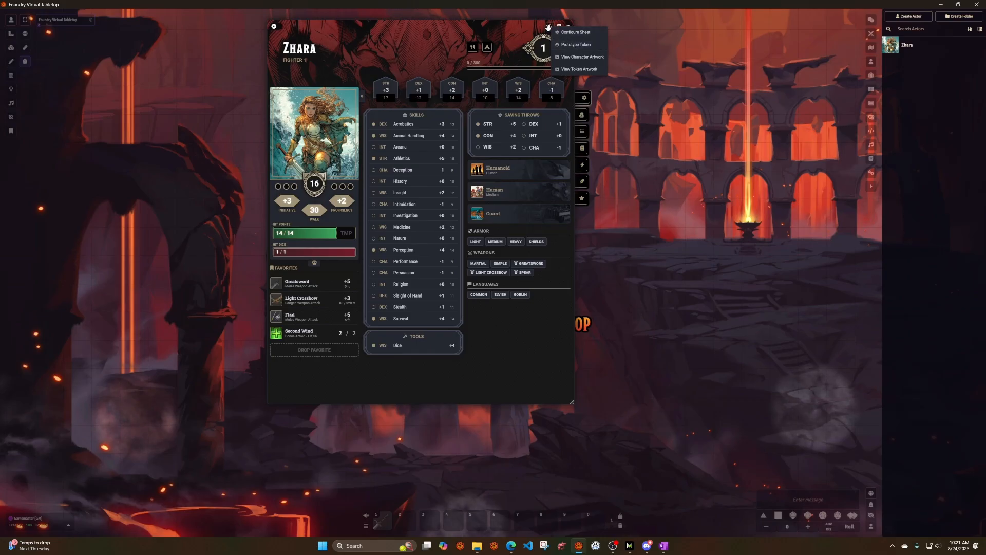
pyautogui.click(497, 25)
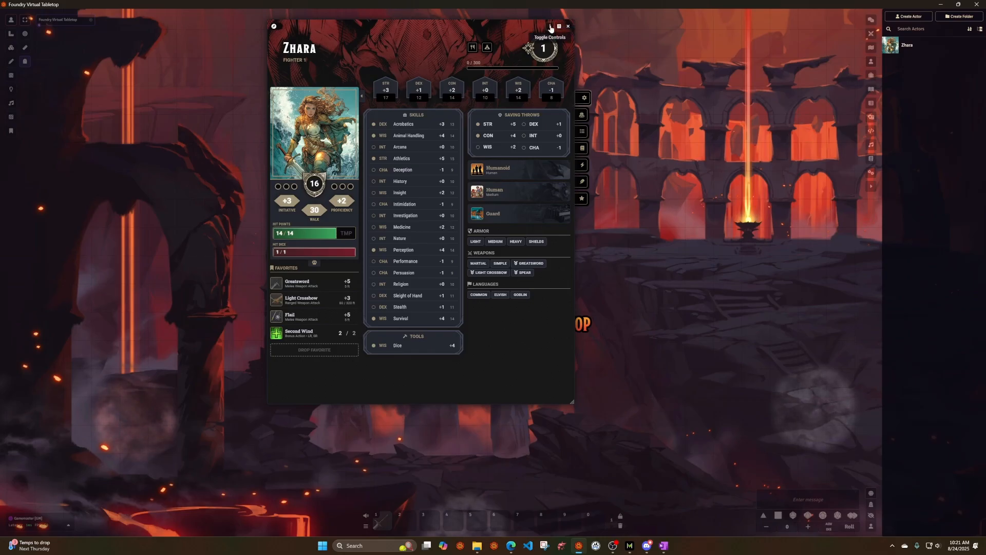
pyautogui.click(549, 28)
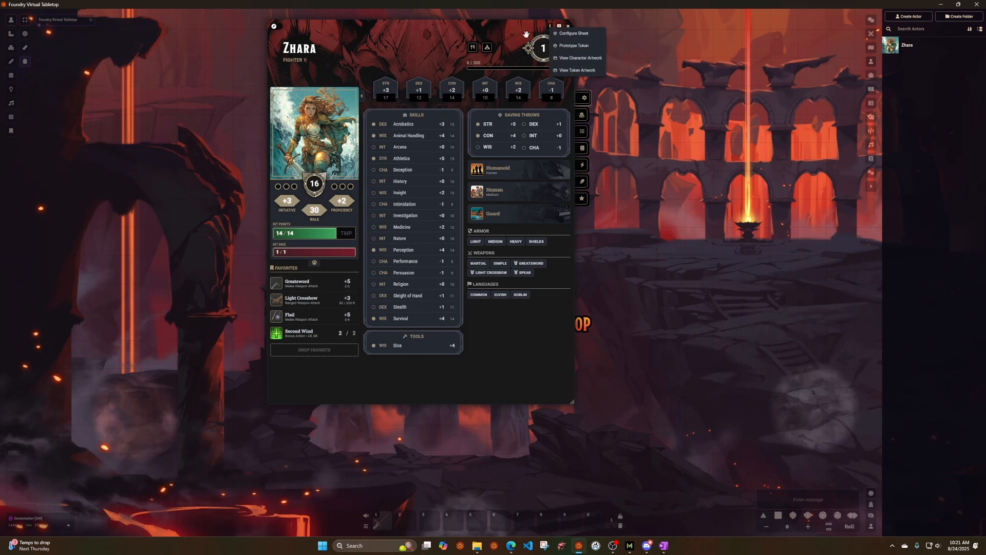
pyautogui.click(570, 46)
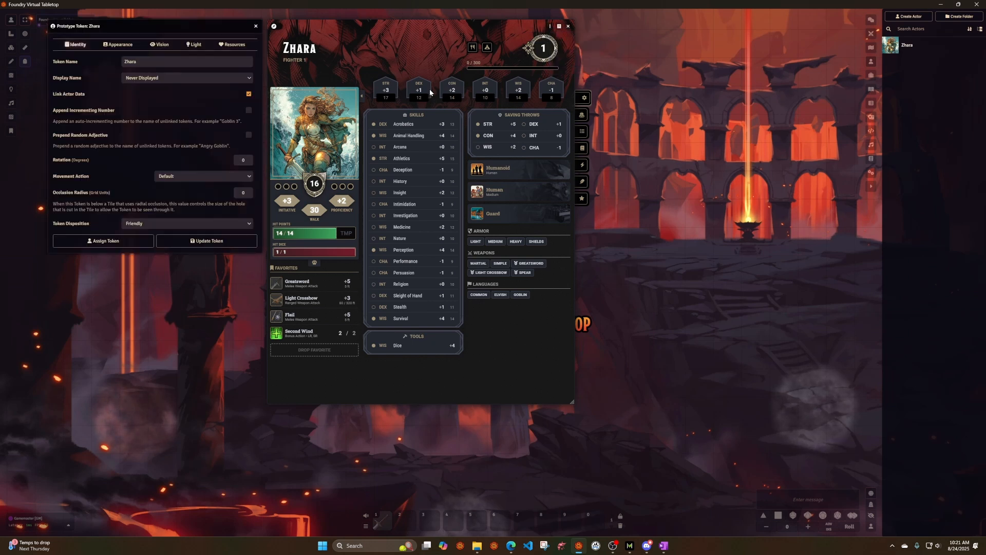
pyautogui.click(152, 80)
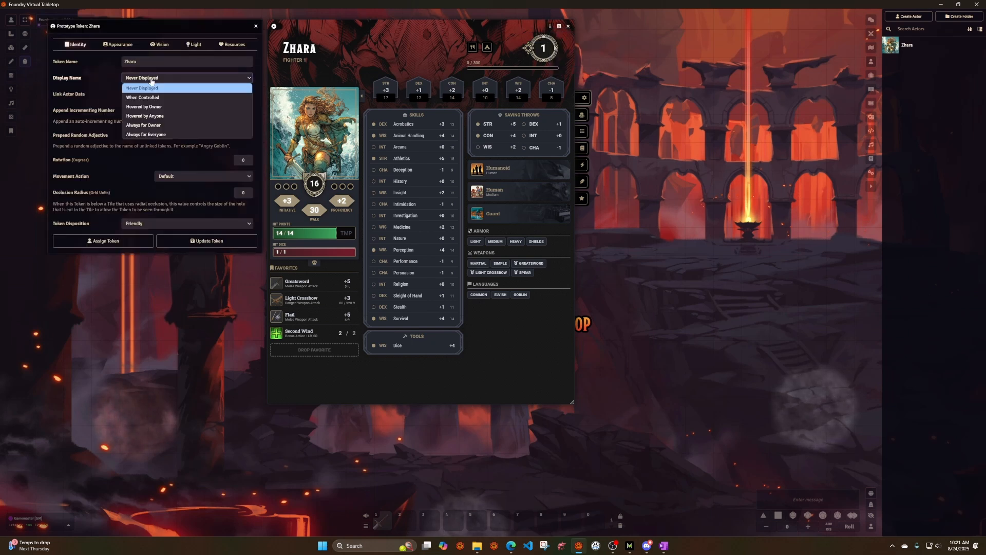
pyautogui.click(160, 117)
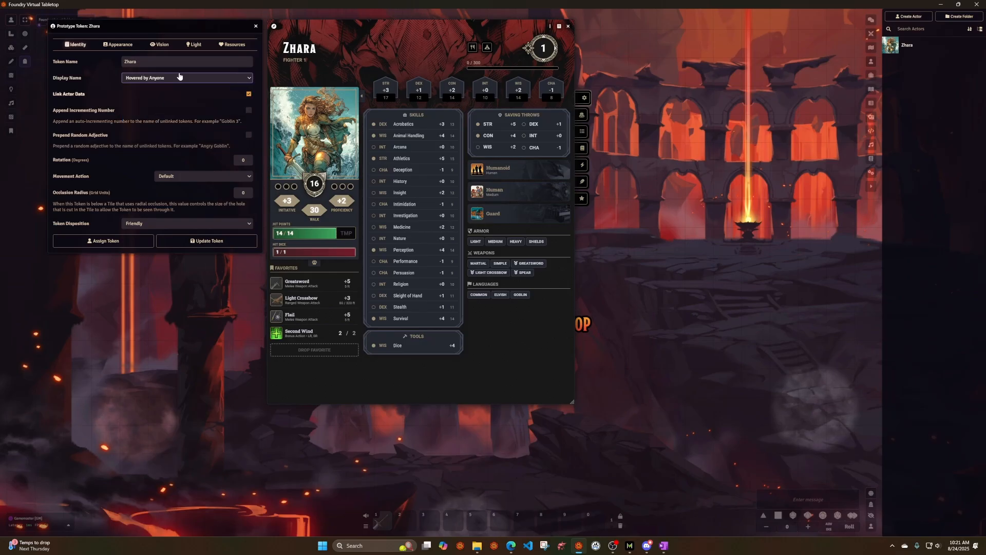
# Step: Set the resource bar display of Zhara's prototype token to Hovered by Anyone
pyautogui.click(235, 45)
pyautogui.click(200, 61)
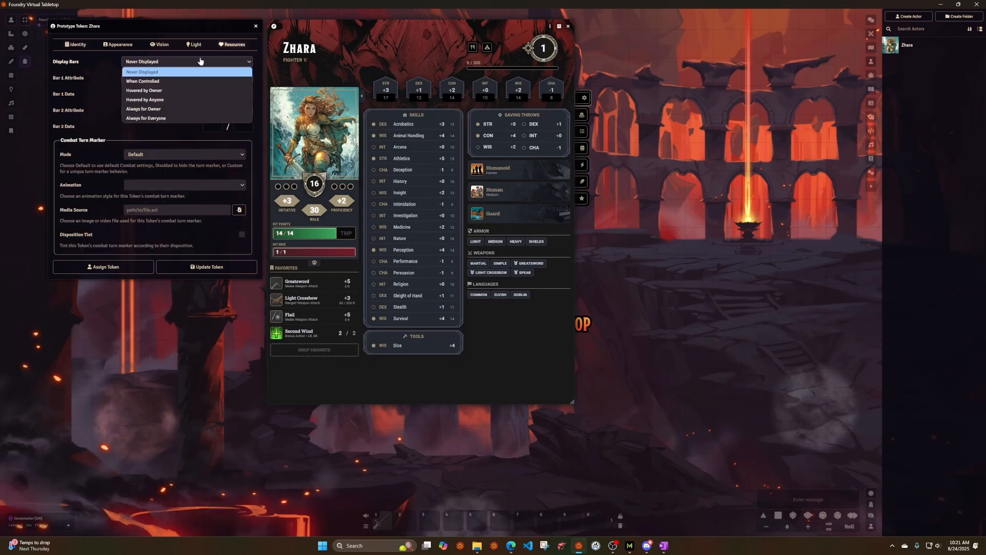
pyautogui.click(182, 101)
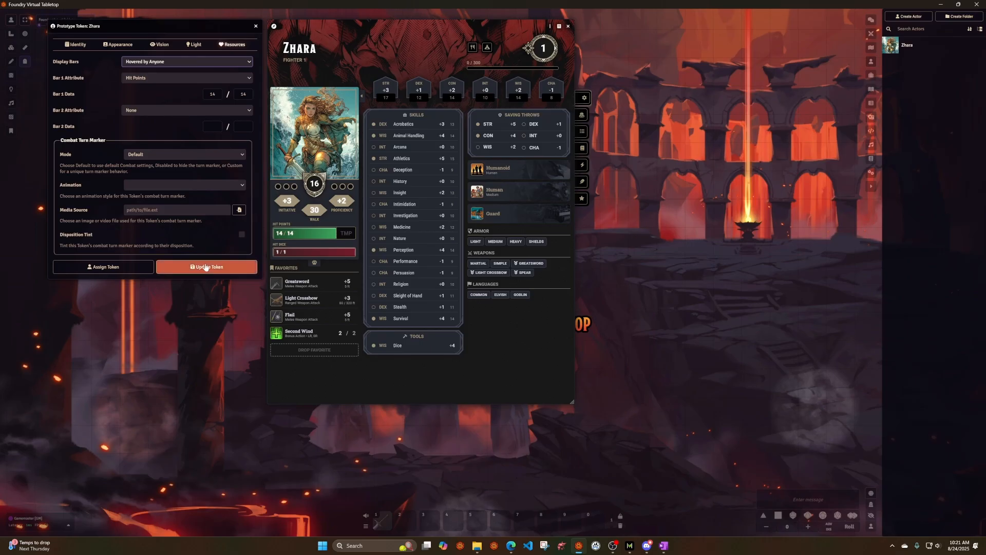
# Step: Save Zhara's prototype token settings and close her character sheet
pyautogui.click(205, 266)
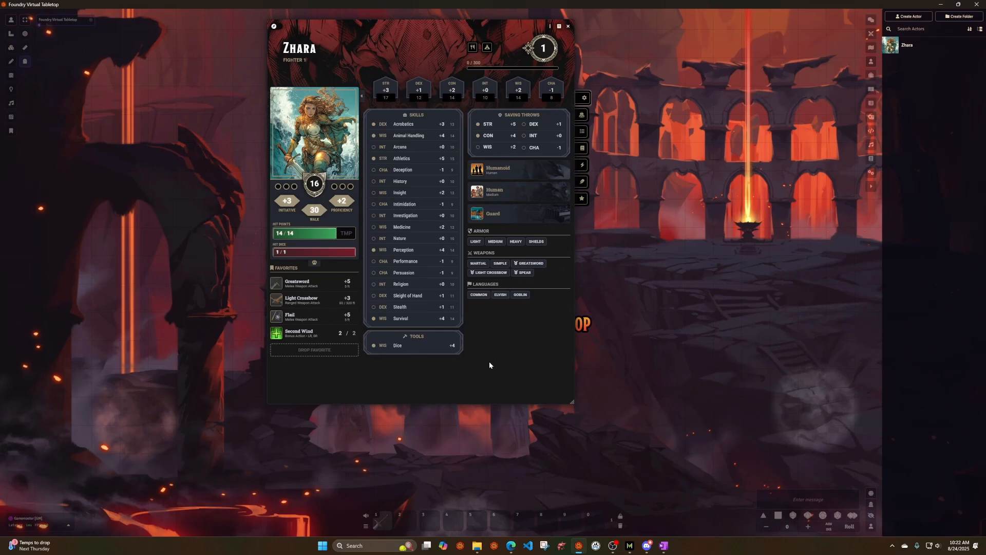
pyautogui.moveTo(399, 23); pyautogui.dragTo(335, 27)
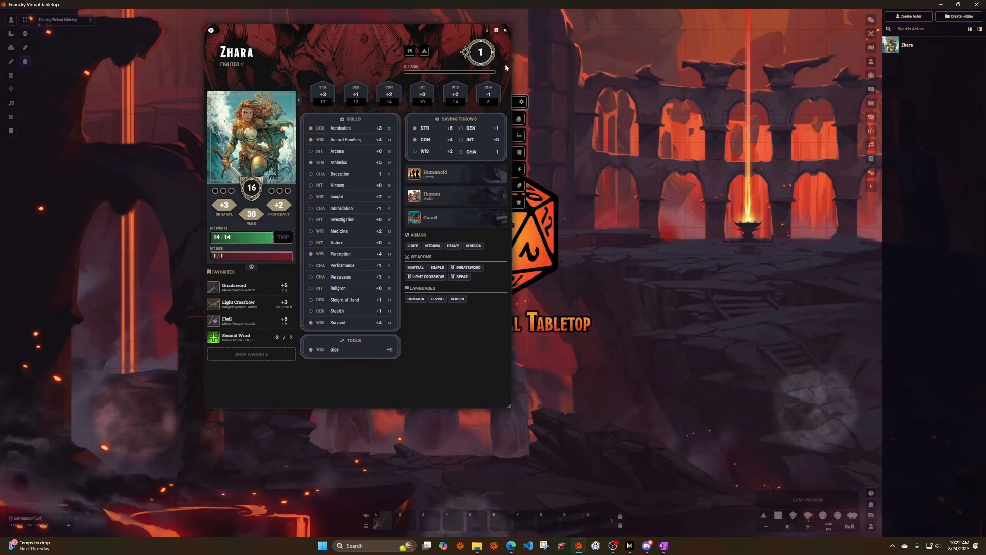
pyautogui.click(504, 30)
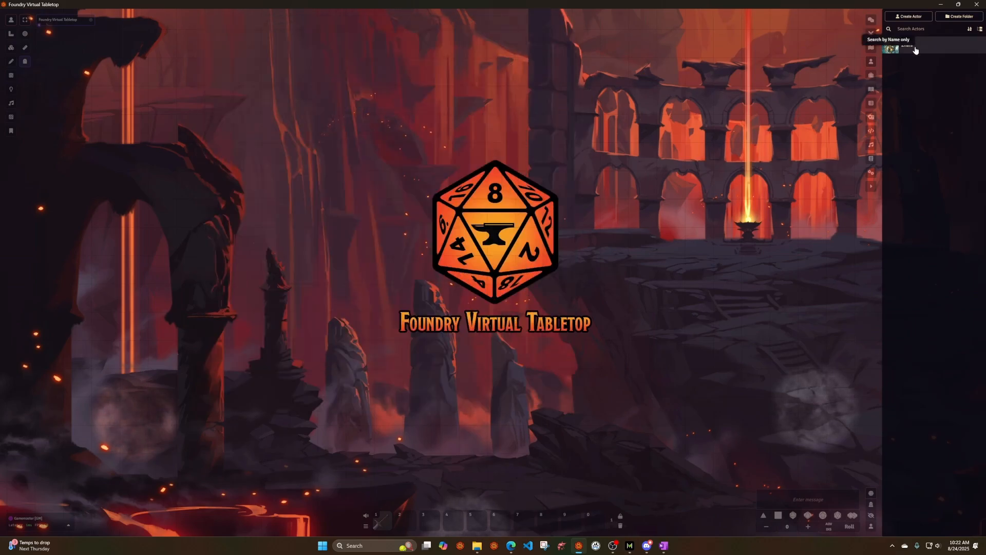
# Step: Place Zhara's token on the scene in the upper arch of the ruins and set its hit points to 8
pyautogui.moveTo(911, 46); pyautogui.dragTo(622, 128)
pyautogui.scroll(1, 628, 194)
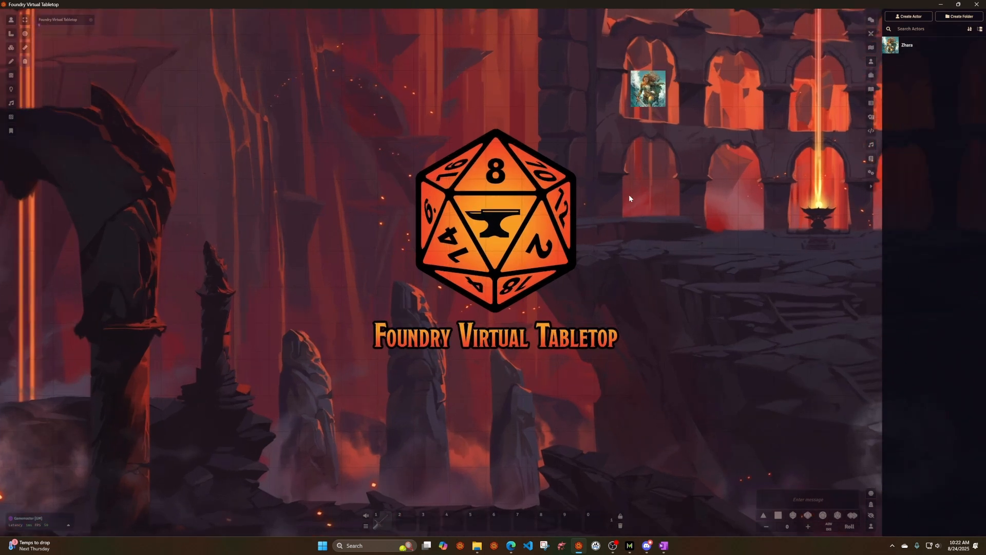
pyautogui.rightClick(652, 83)
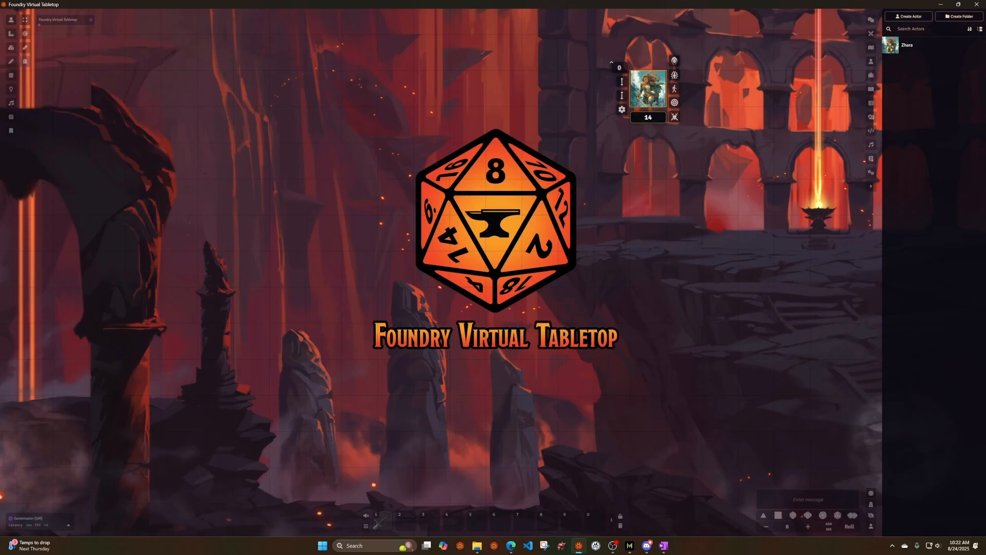
pyautogui.write('8')
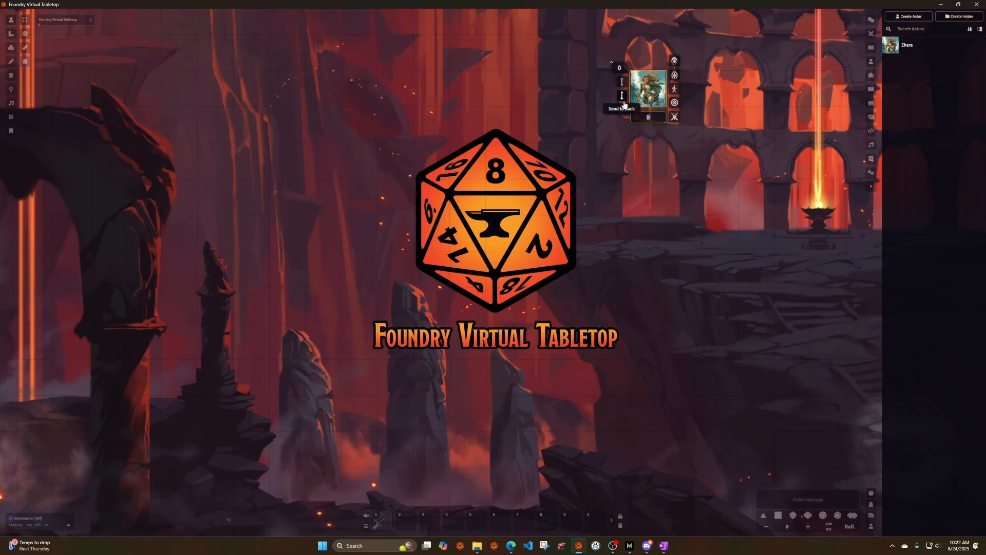
pyautogui.click(652, 92)
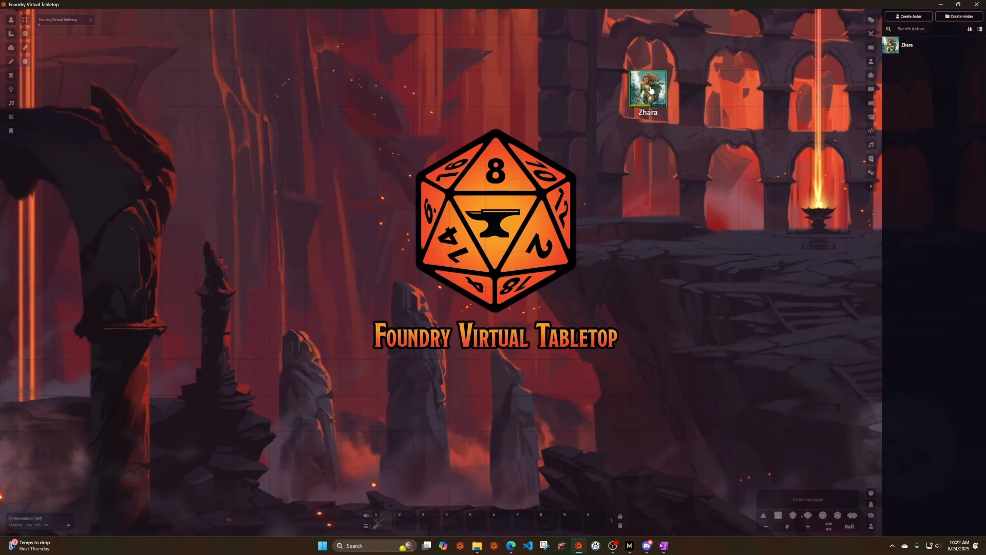
# Step: Set the hit points of Zhara's token to 2 and deselect the token
pyautogui.rightClick(643, 105)
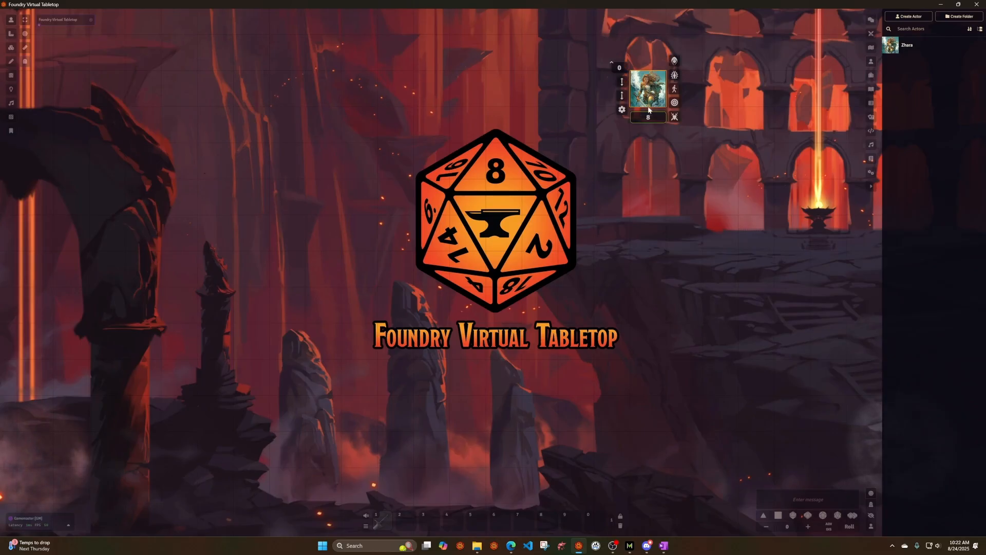
pyautogui.click(648, 117)
pyautogui.click(676, 148)
pyautogui.rightClick(652, 80)
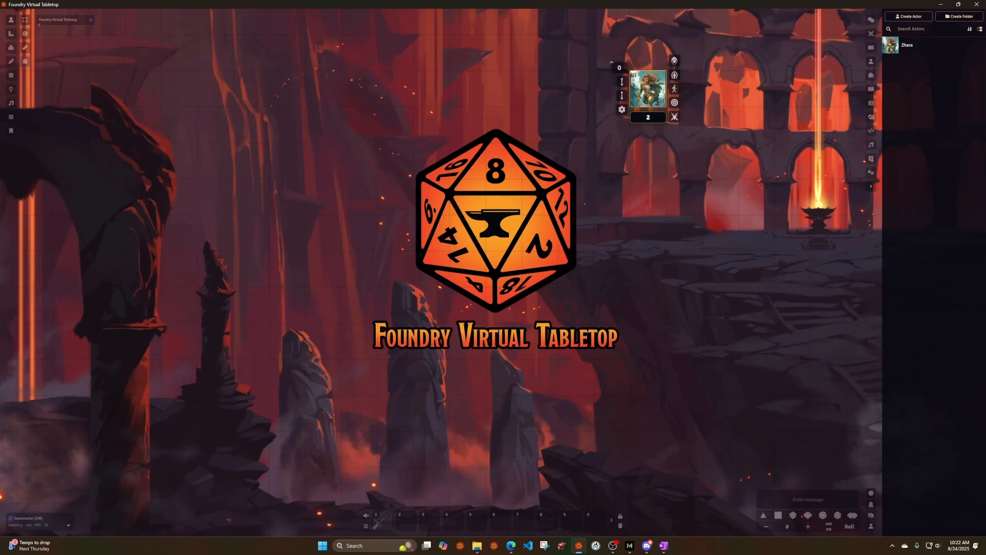
pyautogui.rightClick(653, 86)
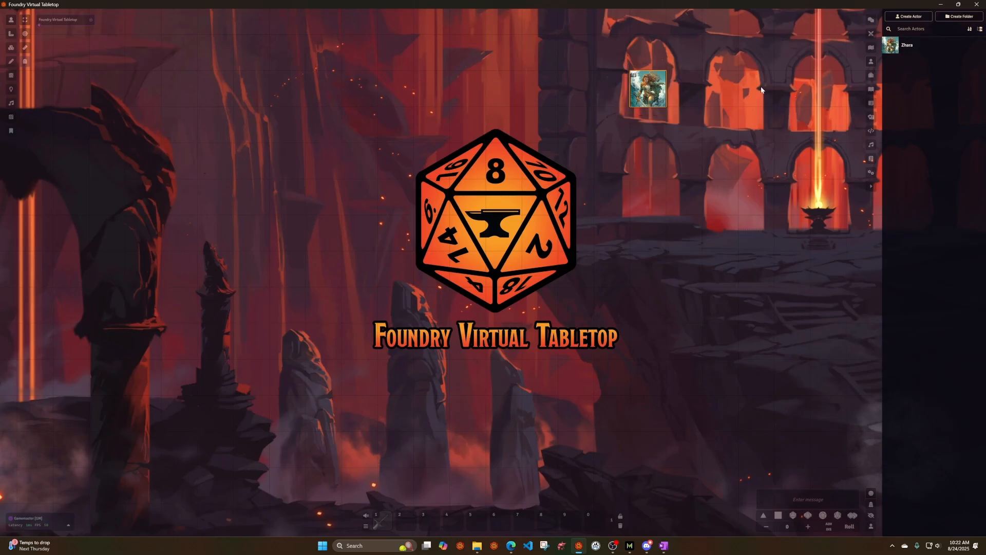
pyautogui.click(759, 90)
pyautogui.scroll(-5, 689, 201)
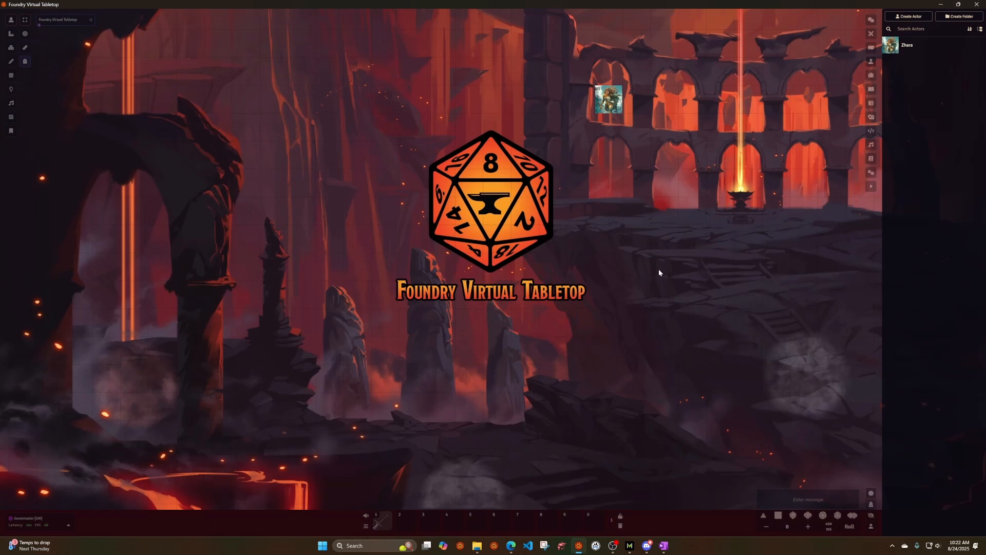
pyautogui.moveTo(659, 270); pyautogui.dragTo(643, 298)
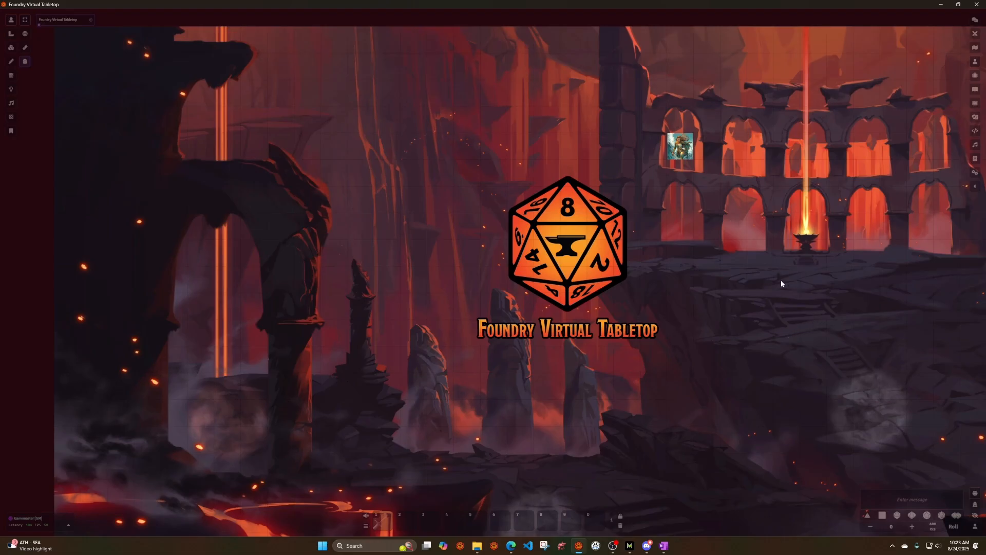
pyautogui.scroll(1, 725, 313)
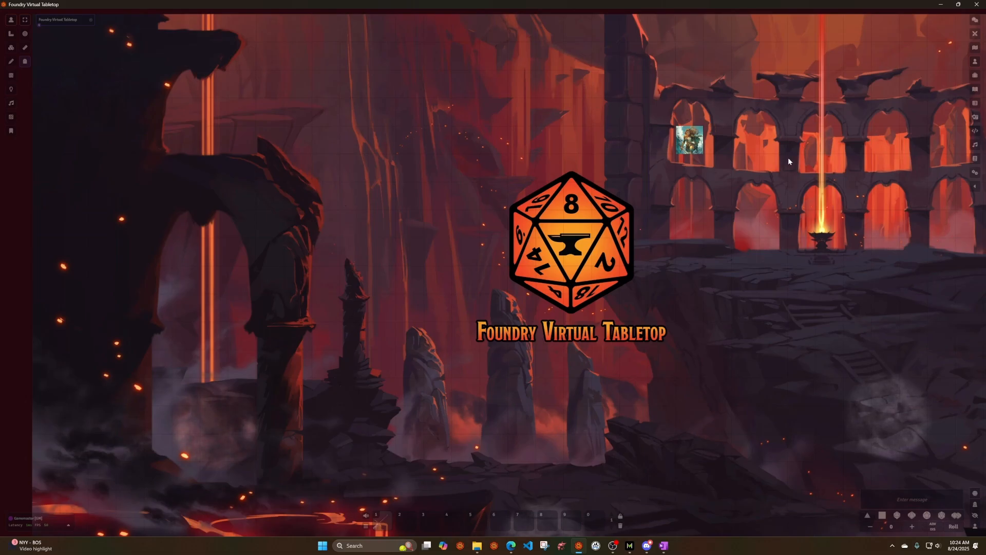
# Step: Create a Player Character actor named Billy-Bob
pyautogui.click(974, 61)
pyautogui.click(908, 16)
pyautogui.write('Billy-Bob')
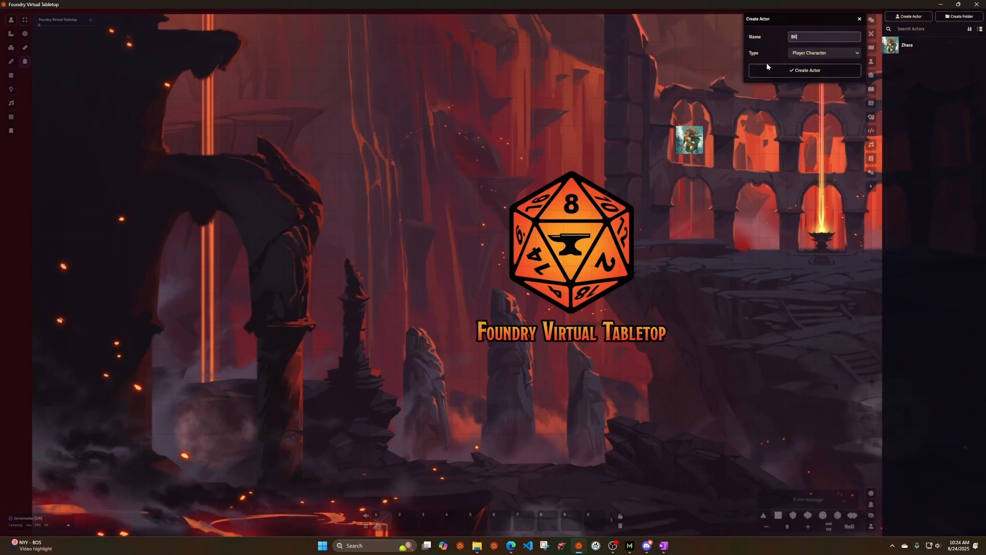
pyautogui.press('Return')
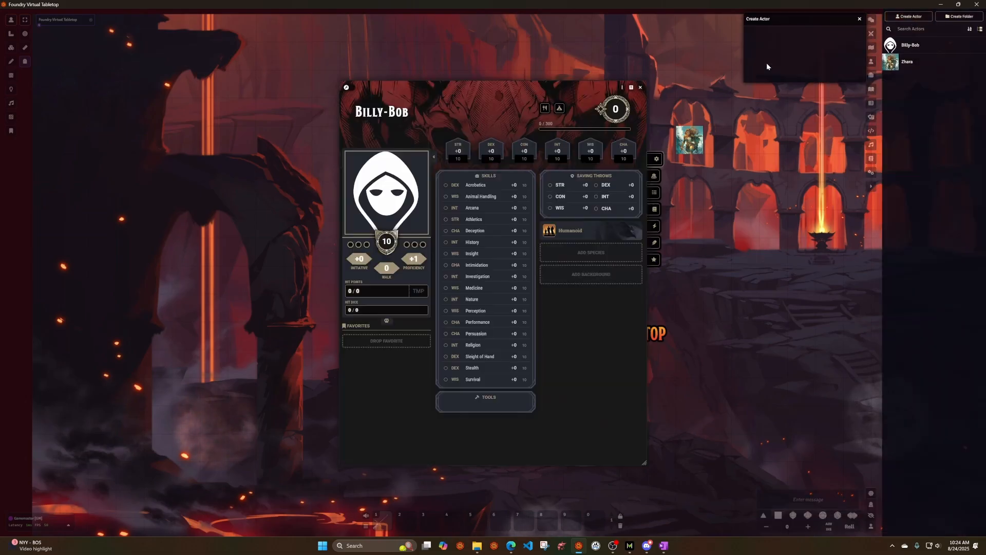
# Step: Switch Billy-Bob's sheet to edit mode and upload the bearded man's picture as his portrait
pyautogui.click(347, 87)
pyautogui.click(386, 193)
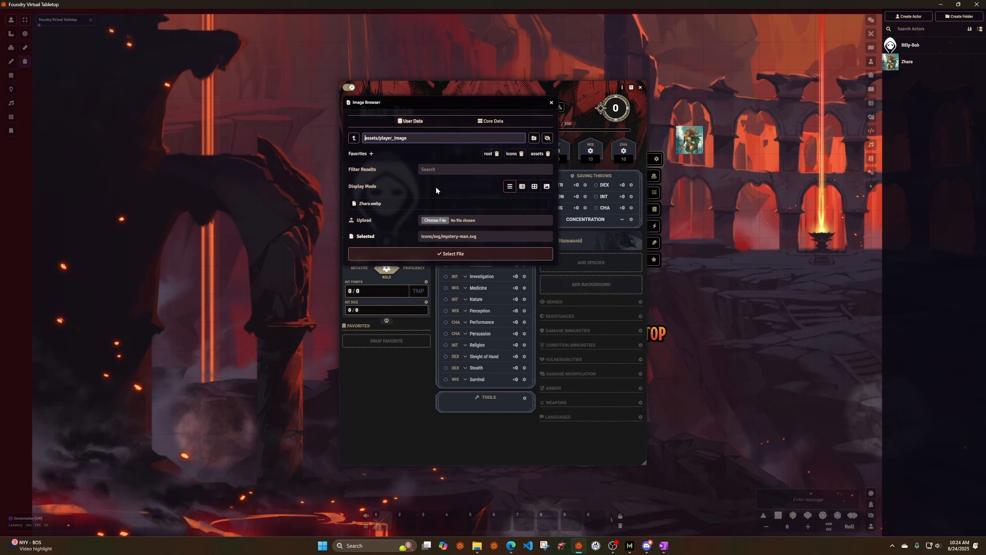
pyautogui.click(437, 220)
pyautogui.click(90, 77)
pyautogui.click(396, 272)
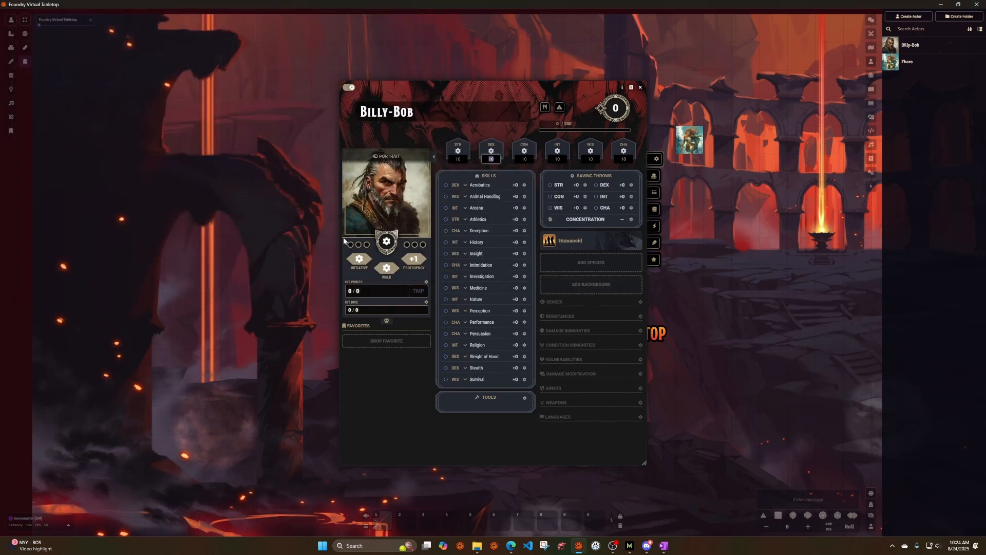
# Step: Set Billy-Bob's ability scores to Strength 15, Dexterity 13, Constitution 14, Intelligence 12 and Charisma 8, leaving Wisdom at 10
pyautogui.moveTo(462, 159); pyautogui.dragTo(434, 154)
pyautogui.press('Tab')
pyautogui.write('14')
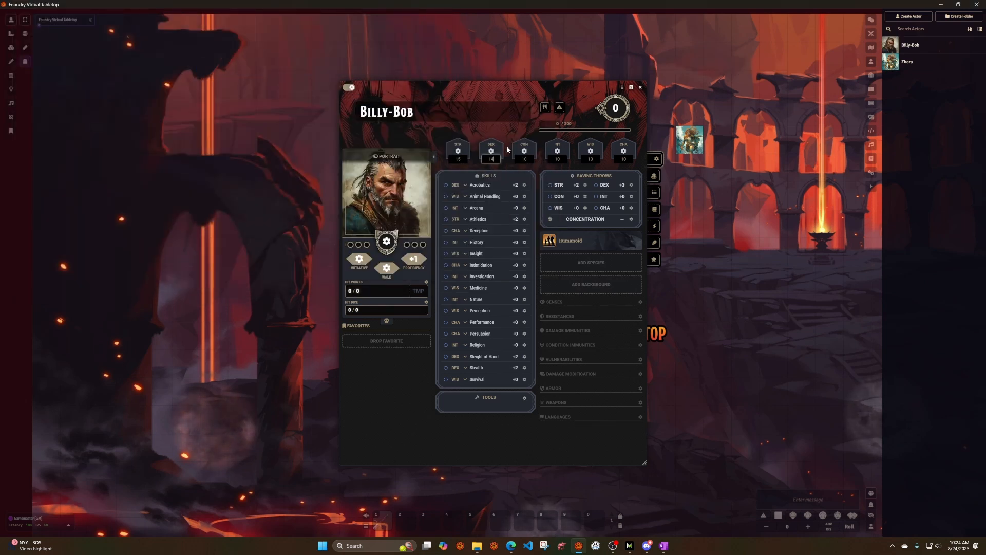
pyautogui.press('Tab')
pyautogui.write('14')
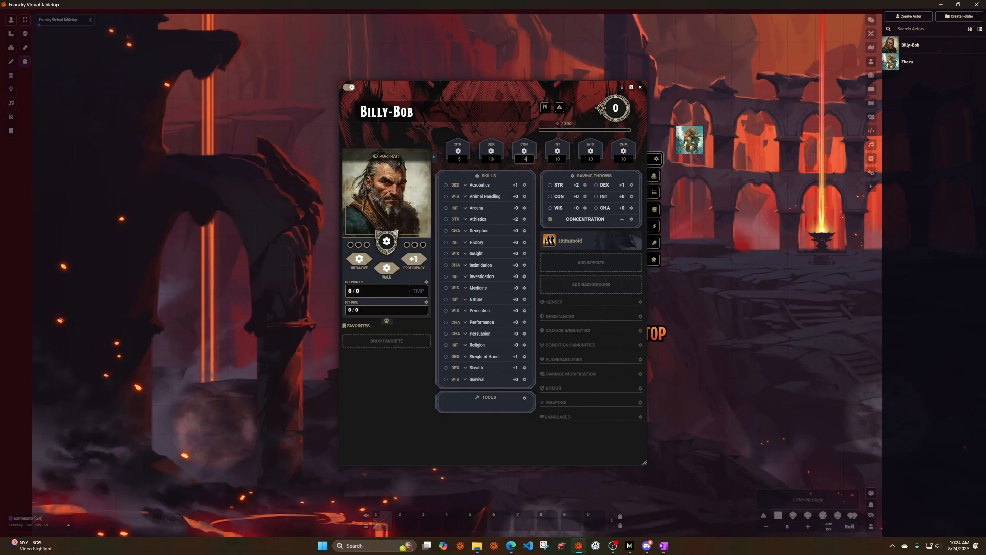
pyautogui.press('Tab')
pyautogui.write('12')
pyautogui.press('Tab')
pyautogui.press('Tab')
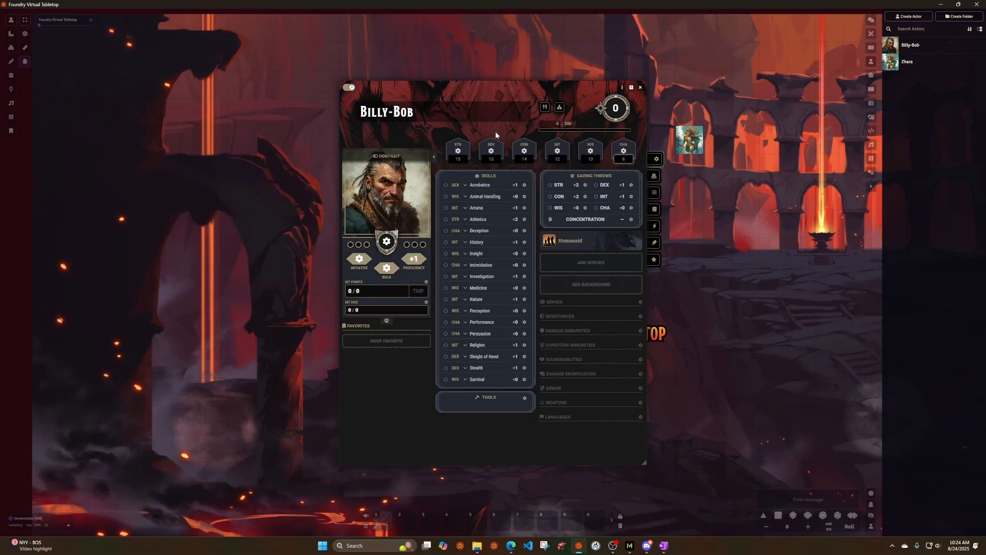
pyautogui.write('8')
# Step: Select Human from the Player's Handbook as Billy-Bob's species
pyautogui.moveTo(491, 100); pyautogui.dragTo(506, 51)
pyautogui.click(606, 213)
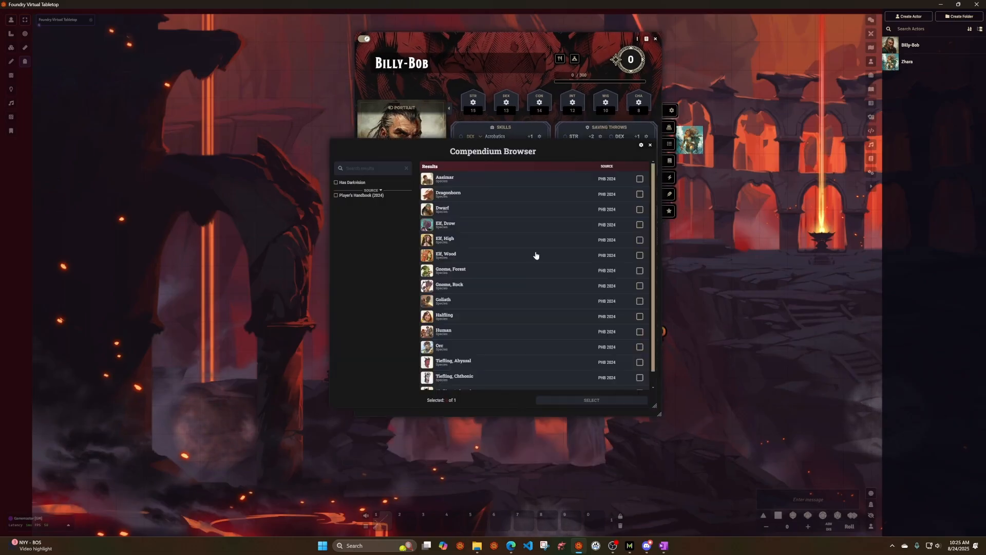
pyautogui.click(639, 331)
pyautogui.click(591, 400)
# Step: Complete the Human advancement with the Athletics skill proficiency and the Tavern Brawler origin feat
pyautogui.click(497, 284)
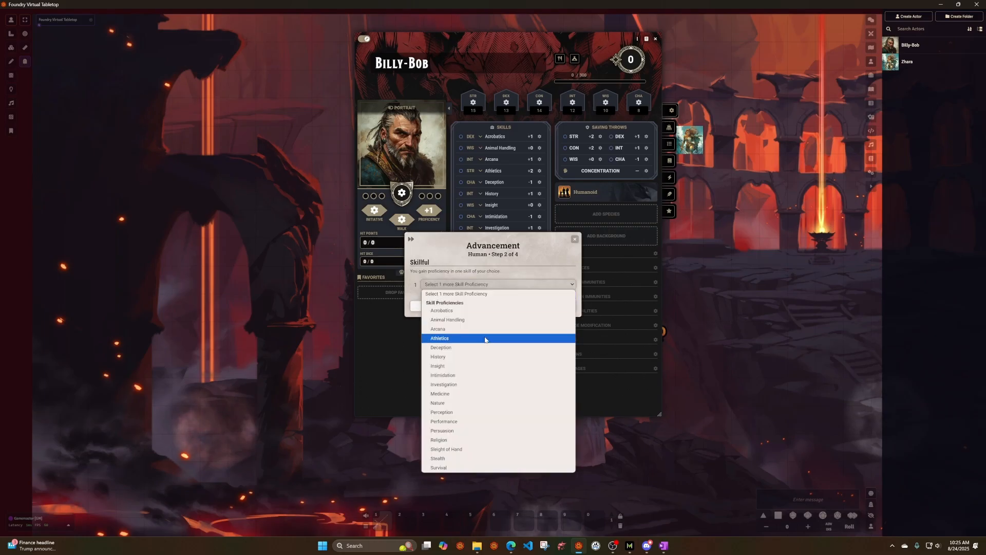
pyautogui.click(485, 338)
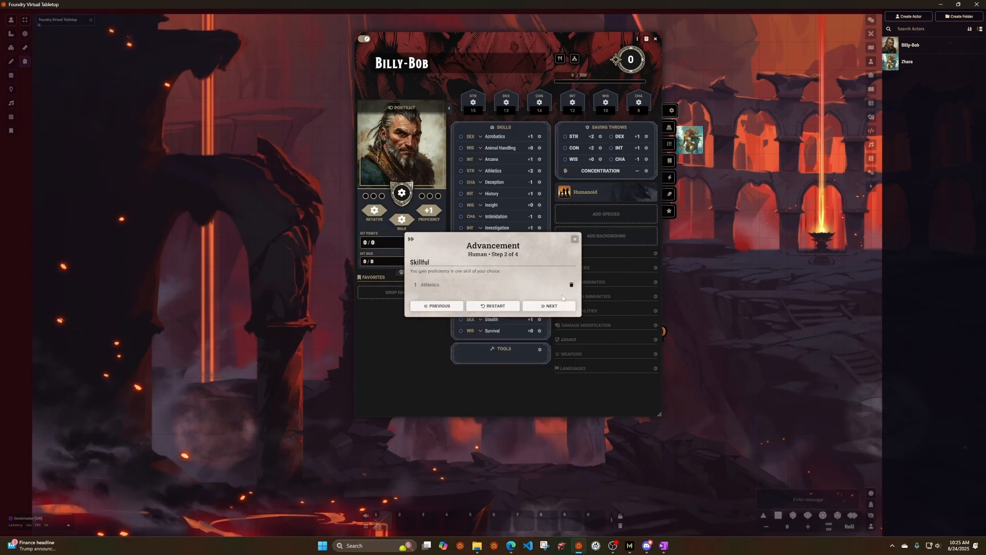
pyautogui.click(549, 306)
pyautogui.click(548, 314)
pyautogui.click(570, 398)
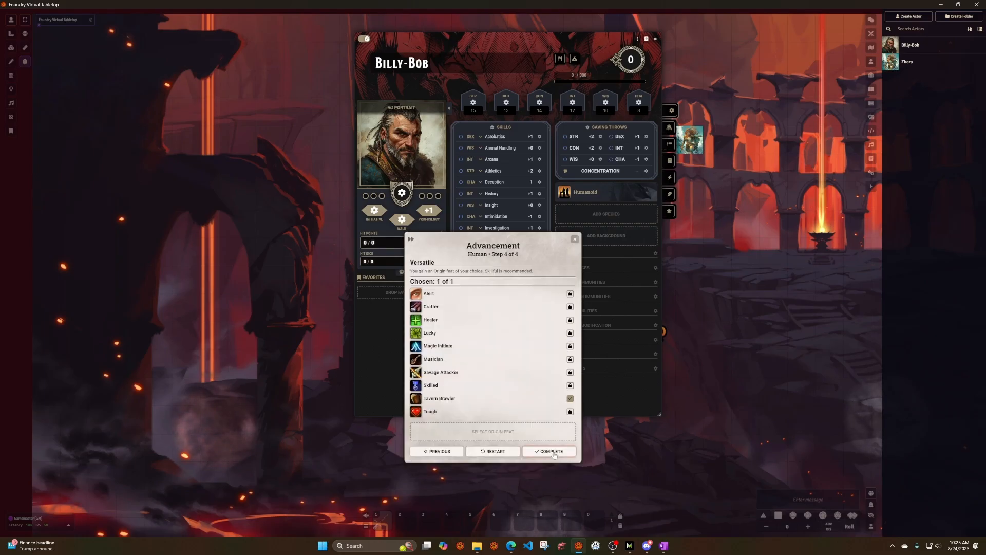
pyautogui.click(549, 451)
# Step: Select Soldier as Billy-Bob's background
pyautogui.click(610, 232)
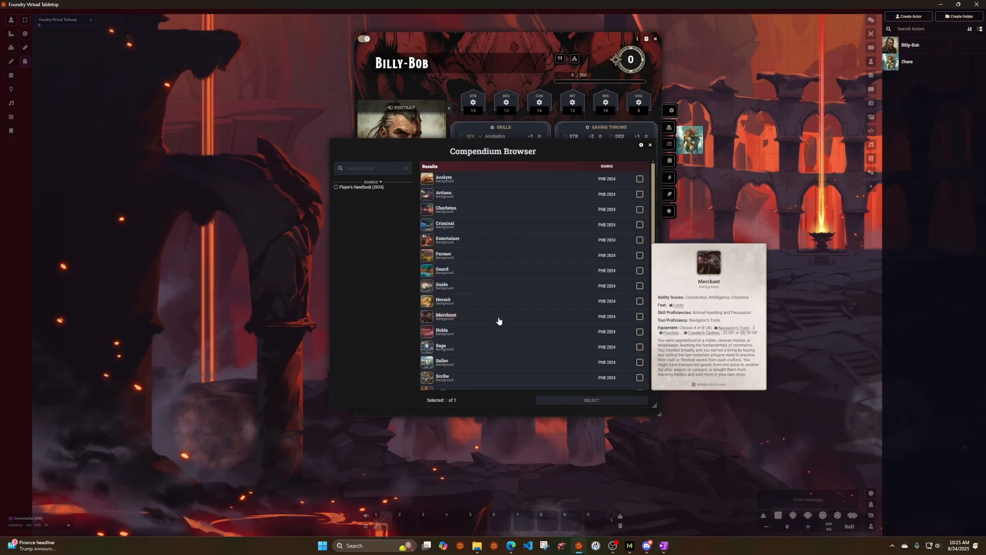
pyautogui.scroll(-2, 448, 361)
pyautogui.click(639, 362)
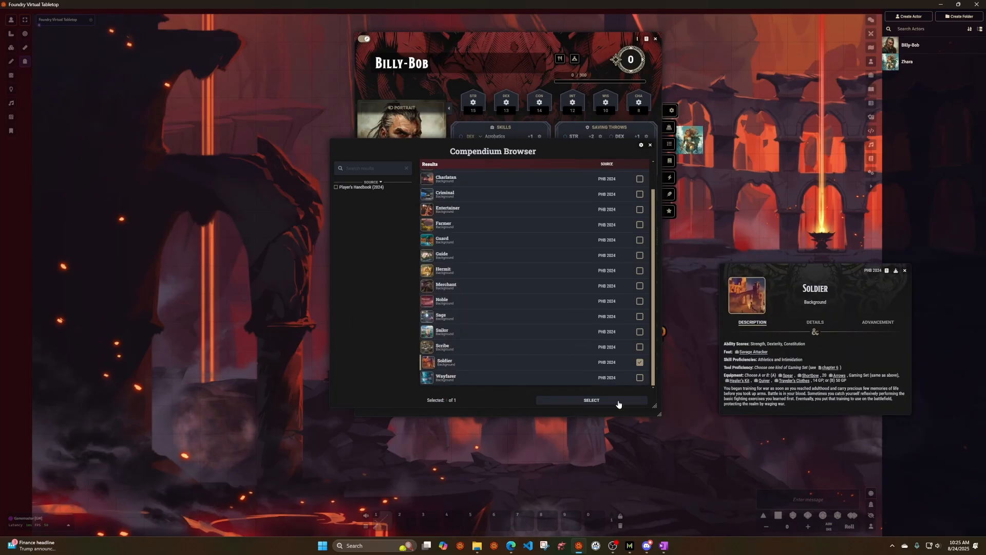
pyautogui.click(591, 400)
# Step: Increase Strength by 1 and Constitution by 2 in the Soldier background's ability score improvement
pyautogui.click(454, 284)
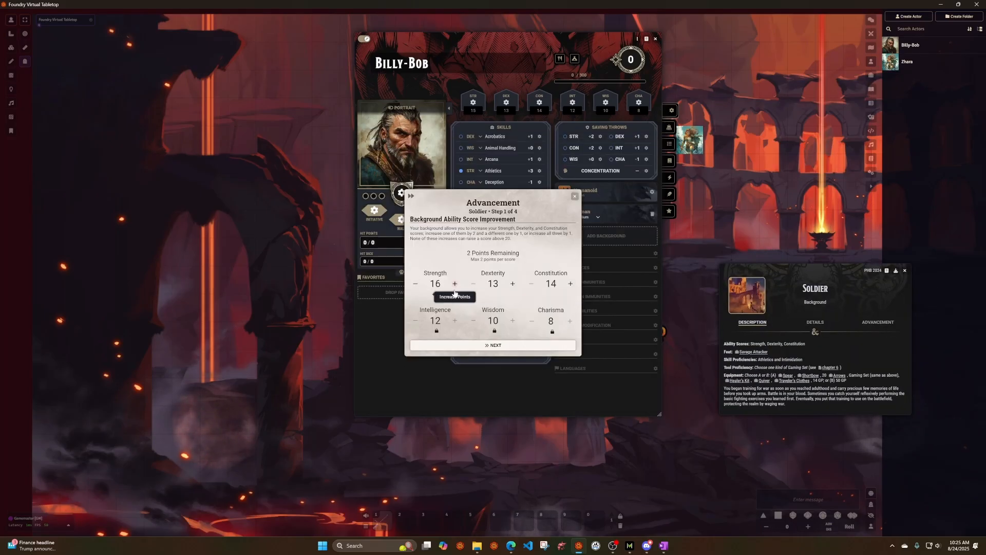
pyautogui.click(570, 284)
pyautogui.click(570, 283)
pyautogui.click(526, 348)
# Step: Choose Dragonchess as the gaming set proficiency and complete the remaining Soldier advancement choices, including the Savage Attacker feat
pyautogui.click(488, 259)
pyautogui.click(449, 303)
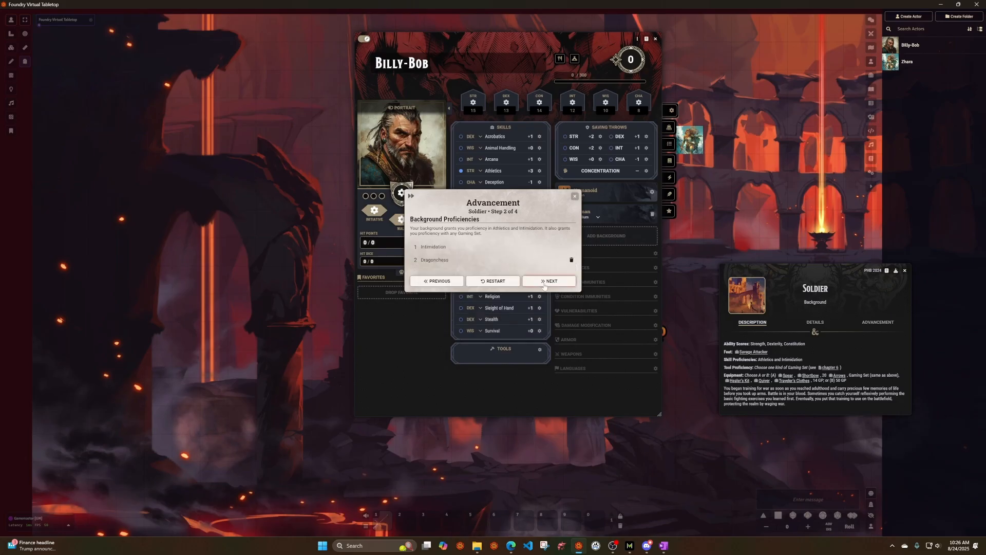
pyautogui.click(548, 282)
pyautogui.click(482, 259)
pyautogui.click(452, 322)
pyautogui.click(548, 294)
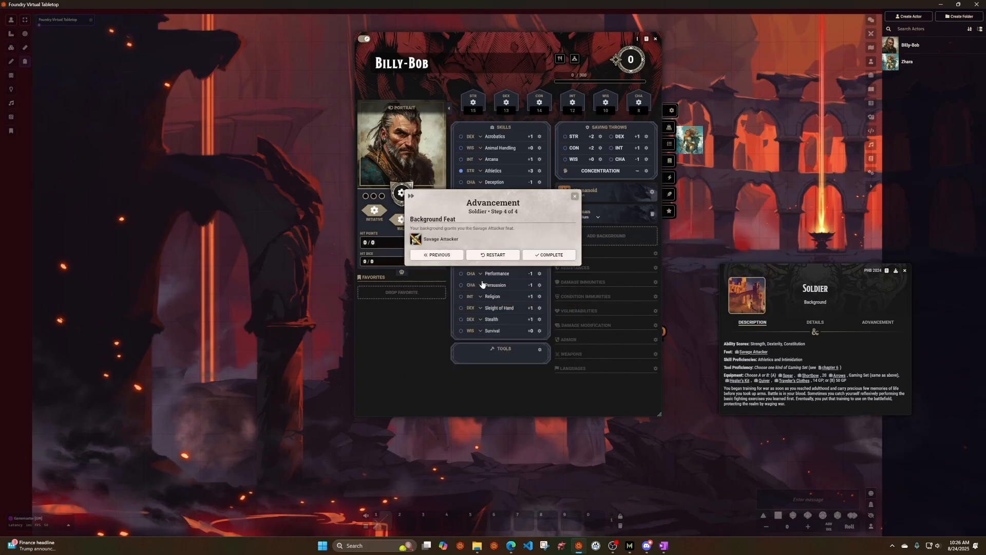
pyautogui.click(548, 256)
# Step: Add the Soldier's Spear, Shortbow, Quiver, Traveler's Clothes and Healer's Kit to Billy-Bob's inventory and put the Arrows in the quiver
pyautogui.click(669, 127)
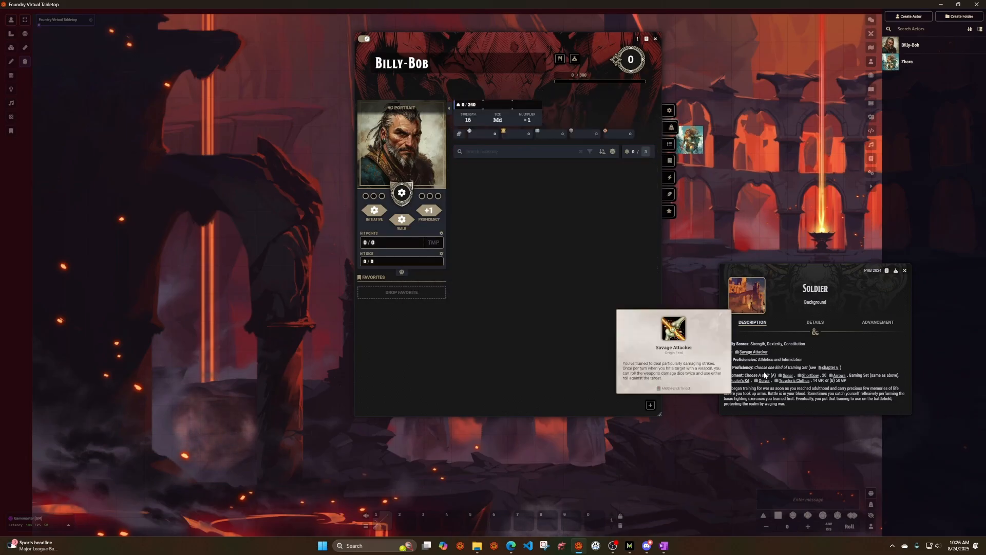
pyautogui.moveTo(809, 376)
pyautogui.moveTo(808, 377); pyautogui.dragTo(536, 265)
pyautogui.moveTo(762, 381); pyautogui.dragTo(536, 278)
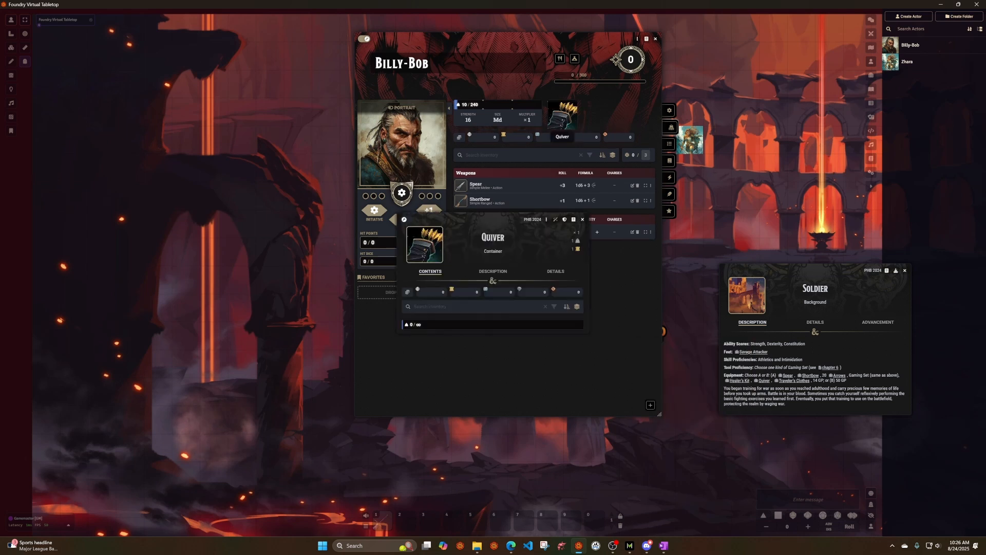
pyautogui.moveTo(839, 376); pyautogui.dragTo(498, 323)
pyautogui.click(582, 219)
pyautogui.moveTo(740, 381); pyautogui.dragTo(577, 299)
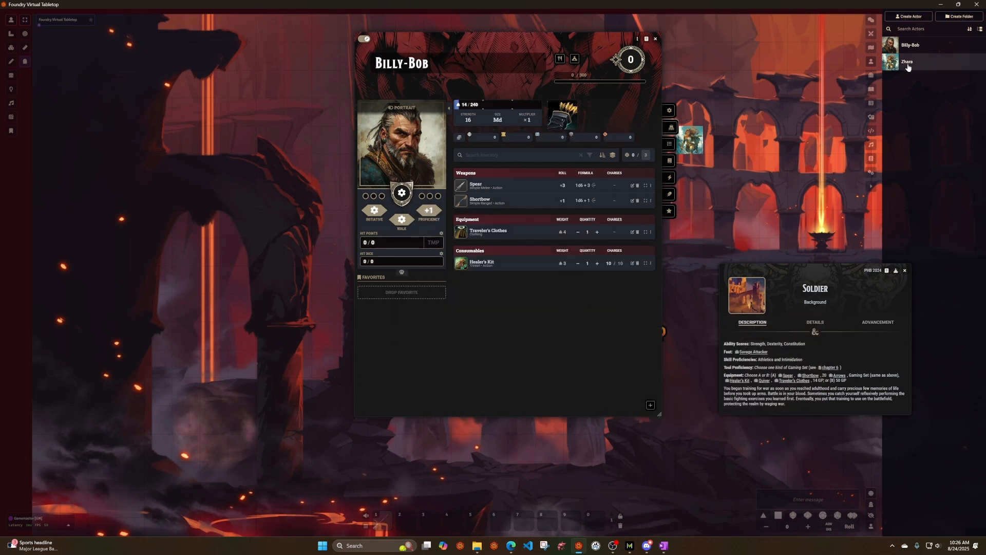
# Step: Open the compendium browser from the list of compendium packs
pyautogui.click(871, 158)
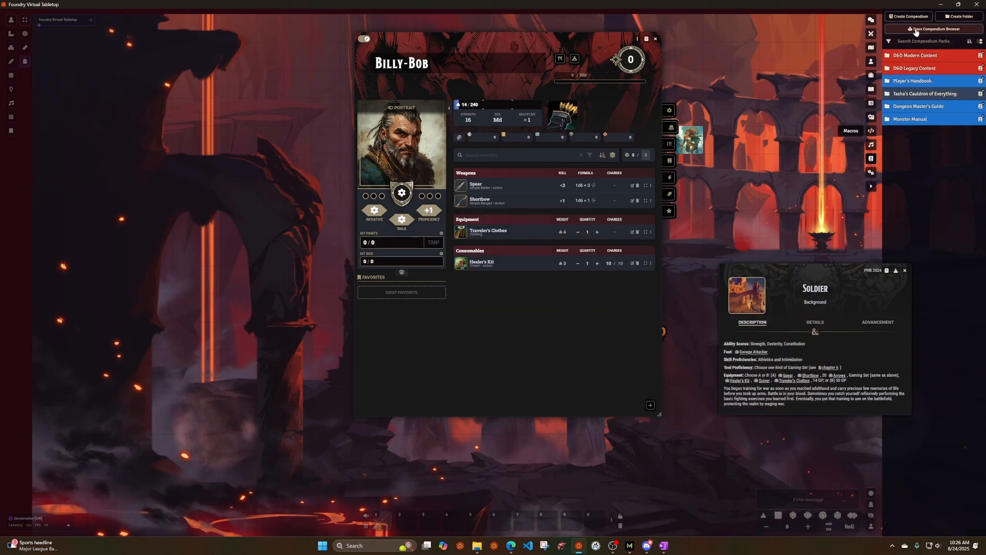
pyautogui.click(933, 29)
pyautogui.click(323, 280)
pyautogui.click(364, 168)
pyautogui.write('dragon')
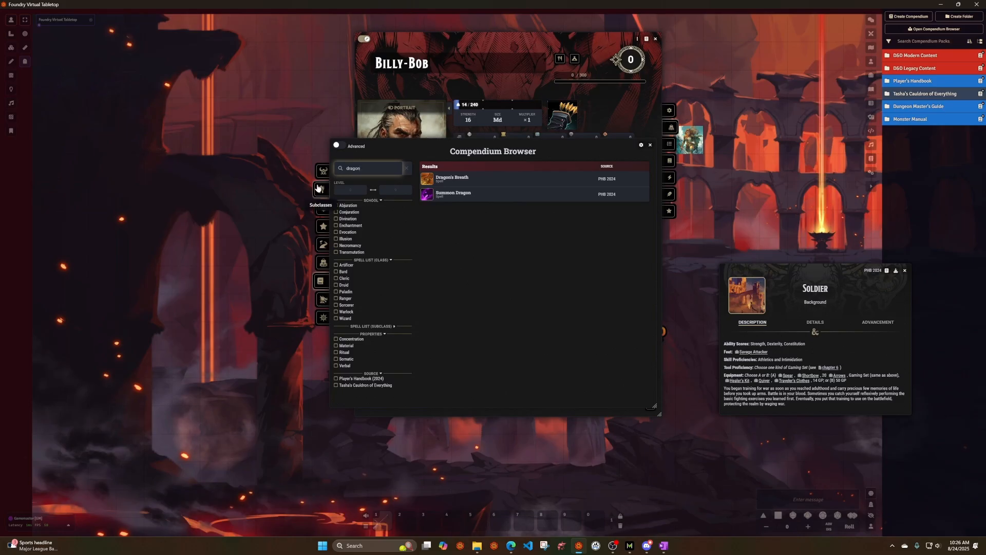
pyautogui.press('BackSpace')
pyautogui.press('BackSpace')
pyautogui.press('BackSpace')
pyautogui.press('BackSpace')
pyautogui.press('BackSpace')
pyautogui.press('BackSpace')
# Step: Search the compendium's items for Dragonchess, add it to Billy-Bob's inventory, and close the browser and Soldier background sheet
pyautogui.click(321, 263)
pyautogui.write('dragonch')
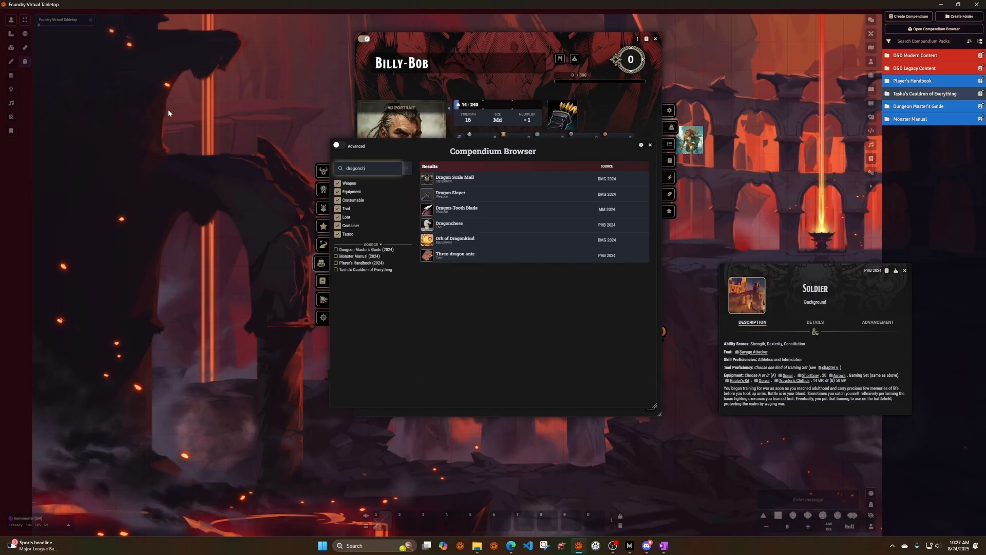
pyautogui.moveTo(350, 152); pyautogui.dragTo(20, 161)
pyautogui.moveTo(121, 187); pyautogui.dragTo(544, 313)
pyautogui.click(321, 154)
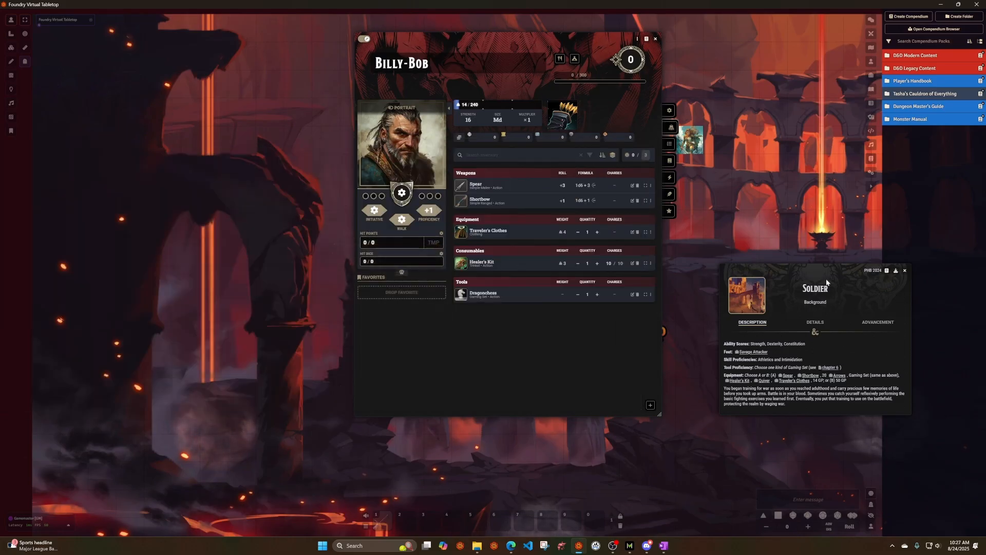
pyautogui.click(905, 271)
# Step: Add the Rogue class to Billy-Bob and accept the first two advancement steps, including the level 1 hit points
pyautogui.click(516, 138)
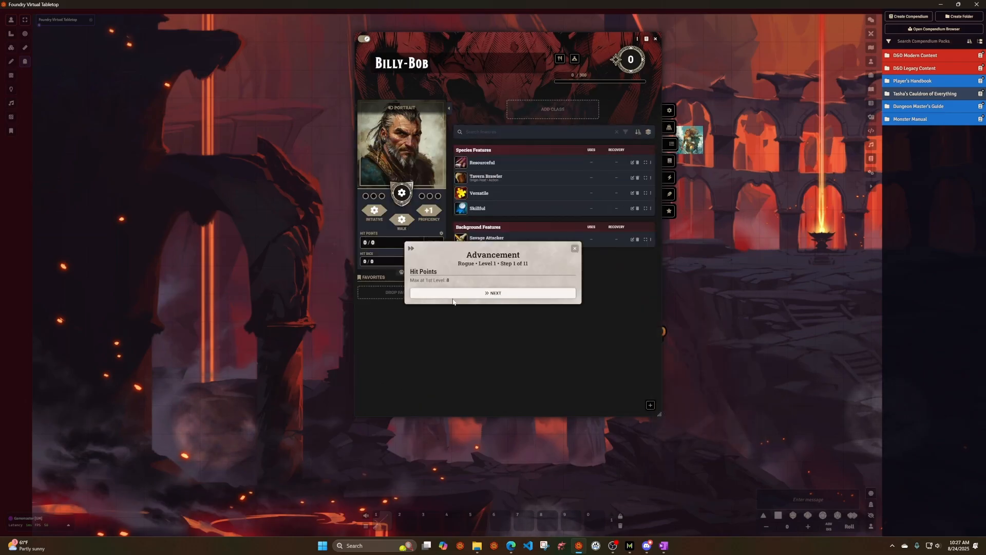
pyautogui.click(473, 294)
pyautogui.click(556, 327)
# Step: Choose Acrobatics, Sleight of Hand, Stealth and Investigation as the Rogue skill proficiencies
pyautogui.click(497, 299)
pyautogui.click(478, 325)
pyautogui.click(495, 312)
pyautogui.click(478, 384)
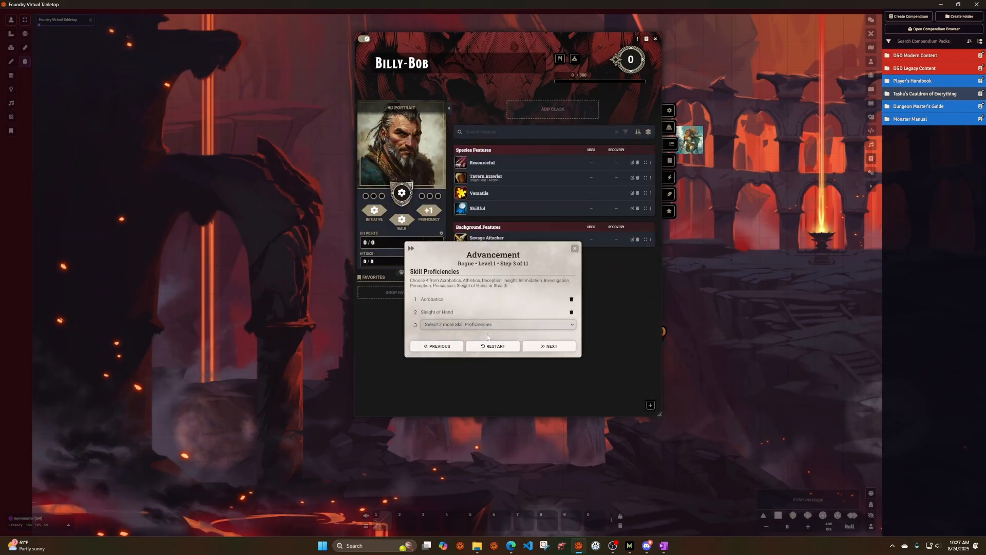
pyautogui.click(495, 324)
pyautogui.click(478, 397)
pyautogui.click(495, 338)
pyautogui.click(491, 382)
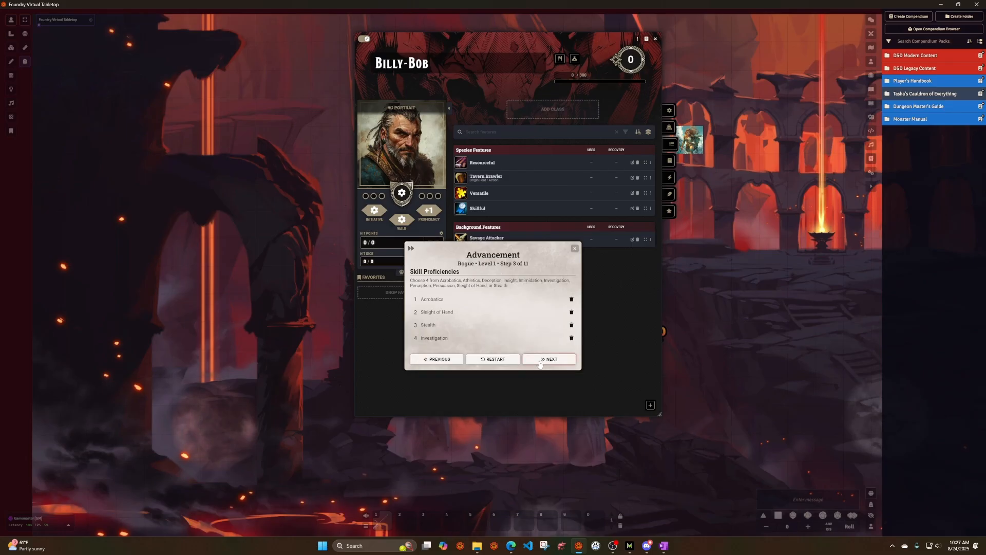
pyautogui.click(549, 359)
# Step: Choose Undercommon as the additional Thieves' Cant language and accept the fixed proficiencies through Thieves' Tools
pyautogui.click(493, 316)
pyautogui.scroll(-2, 507, 425)
pyautogui.click(488, 501)
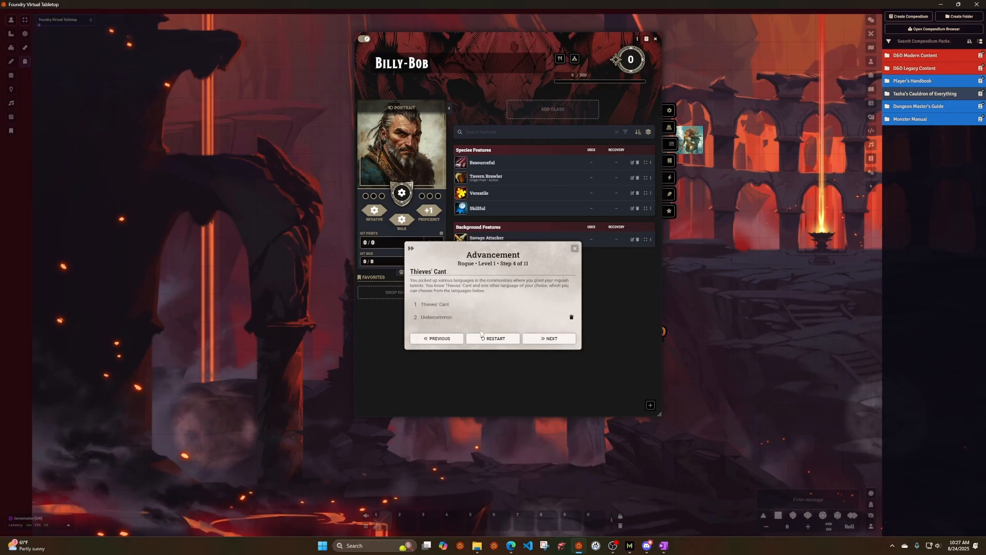
pyautogui.click(547, 340)
pyautogui.click(559, 317)
pyautogui.click(548, 380)
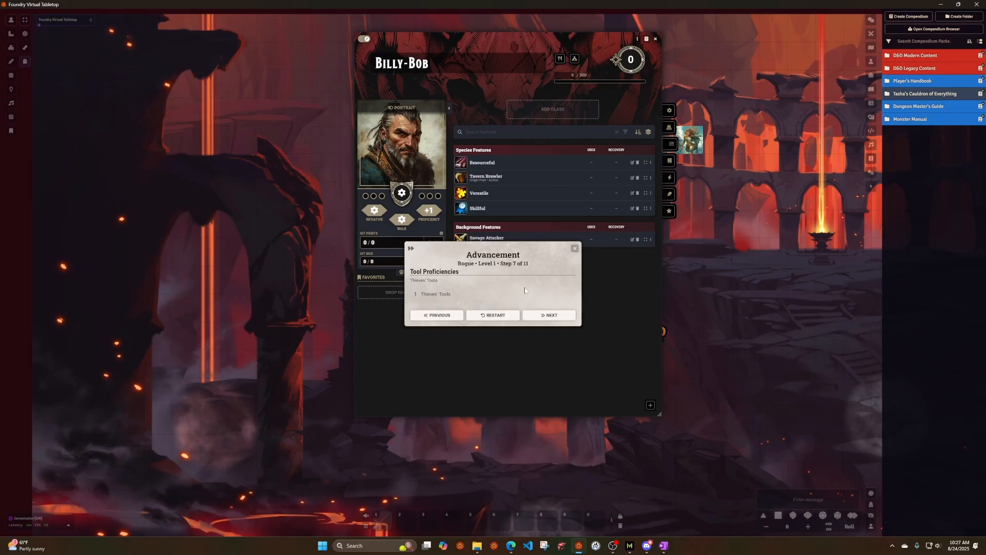
pyautogui.click(548, 316)
# Step: Choose Stealth and Sleight of Hand for the Rogue's Expertise
pyautogui.click(473, 298)
pyautogui.click(469, 370)
pyautogui.click(500, 313)
pyautogui.click(496, 375)
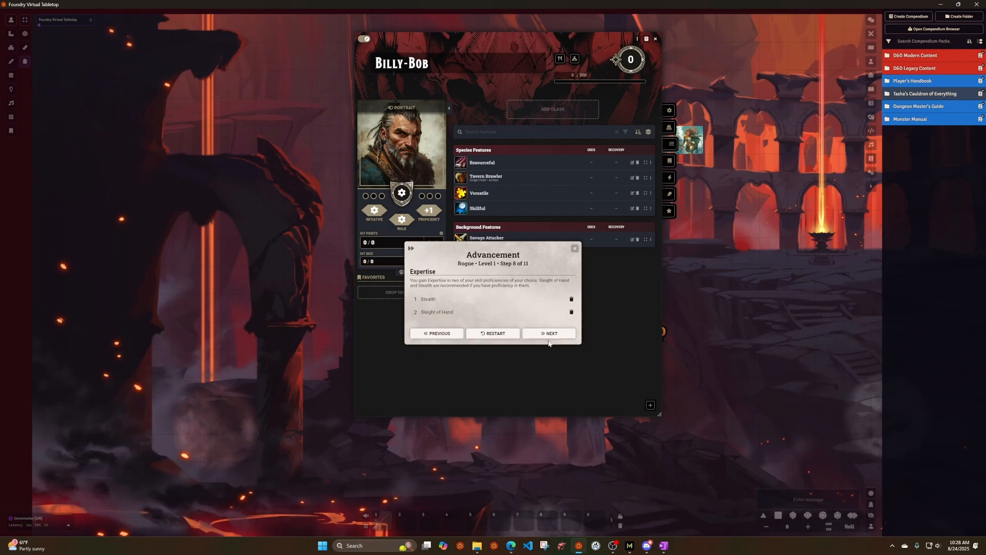
pyautogui.click(550, 334)
# Step: Choose Shortsword and Rapier for Weapon Mastery and complete the remaining Rogue advancement, including Sneak Attack
pyautogui.click(472, 294)
pyautogui.scroll(-1, 477, 407)
pyautogui.click(462, 469)
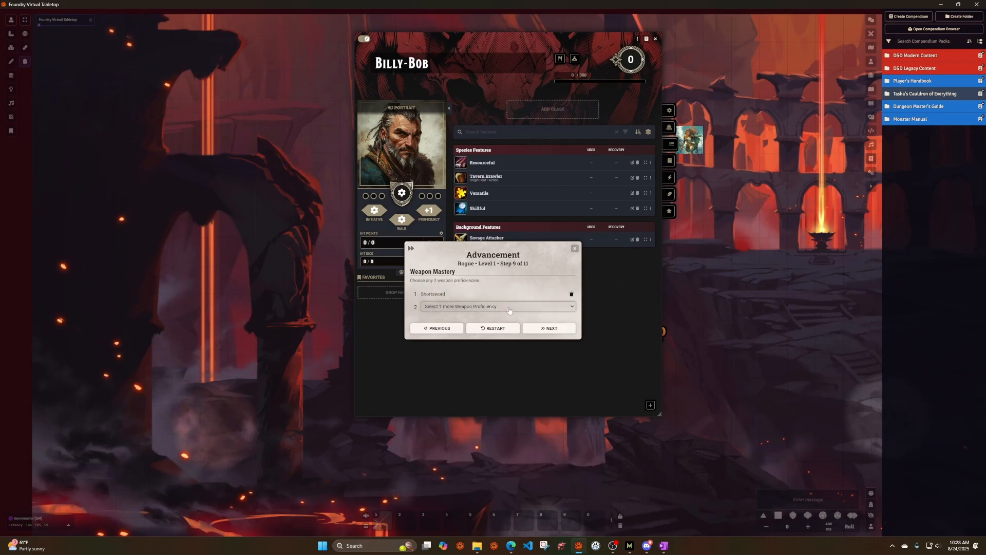
pyautogui.click(476, 307)
pyautogui.click(498, 342)
pyautogui.click(571, 307)
pyautogui.click(557, 307)
pyautogui.scroll(-1, 467, 411)
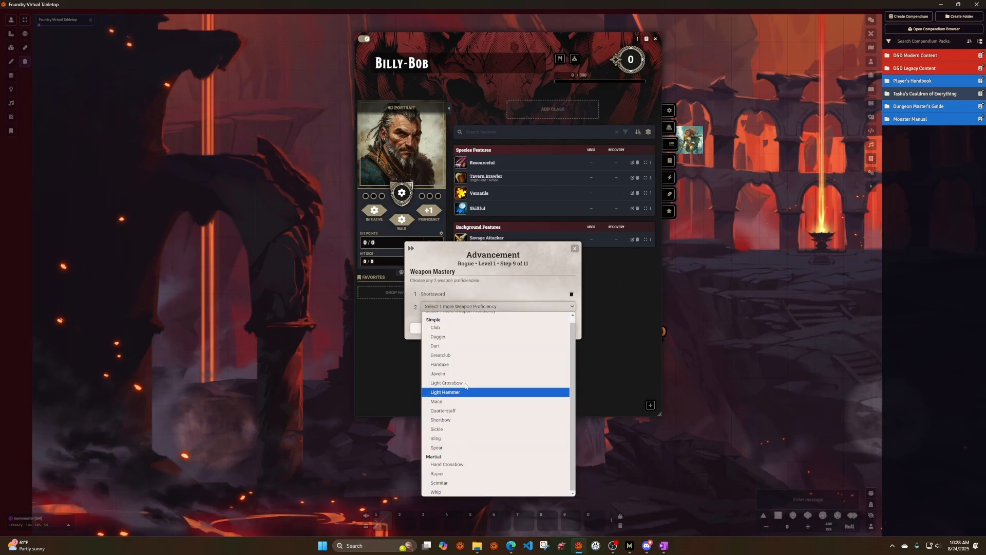
pyautogui.click(460, 474)
pyautogui.click(543, 328)
pyautogui.click(537, 340)
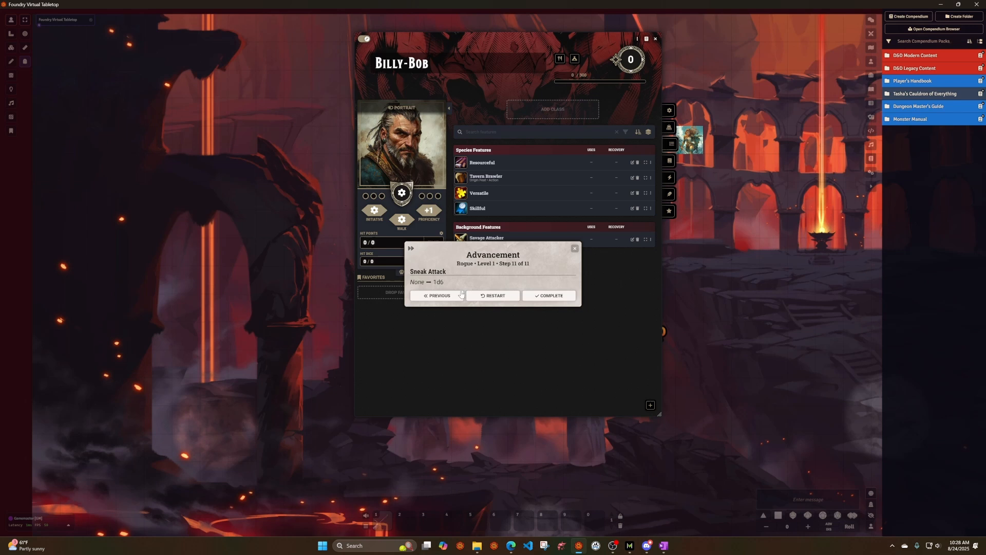
pyautogui.click(573, 298)
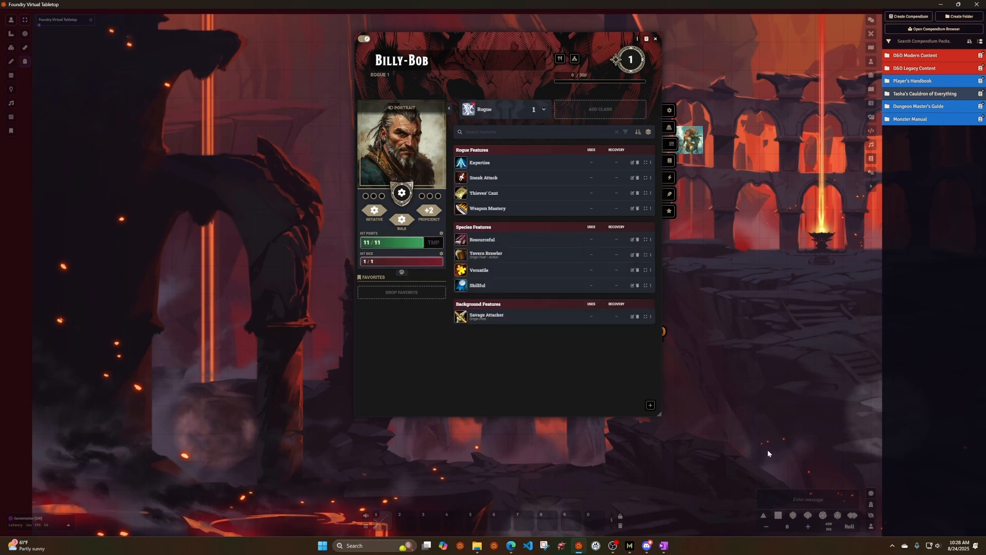
# Step: Add Leather Armor, two Daggers, a Shortsword and a Shortbow from the Rogue starting equipment to Billy-Bob's inventory
pyautogui.click(522, 109)
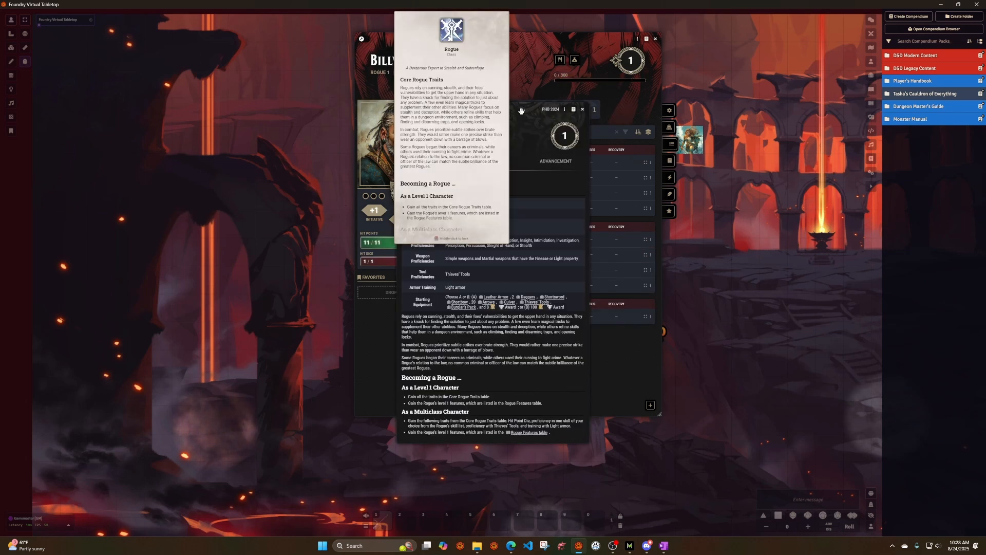
pyautogui.moveTo(521, 111); pyautogui.dragTo(829, 57)
pyautogui.click(670, 127)
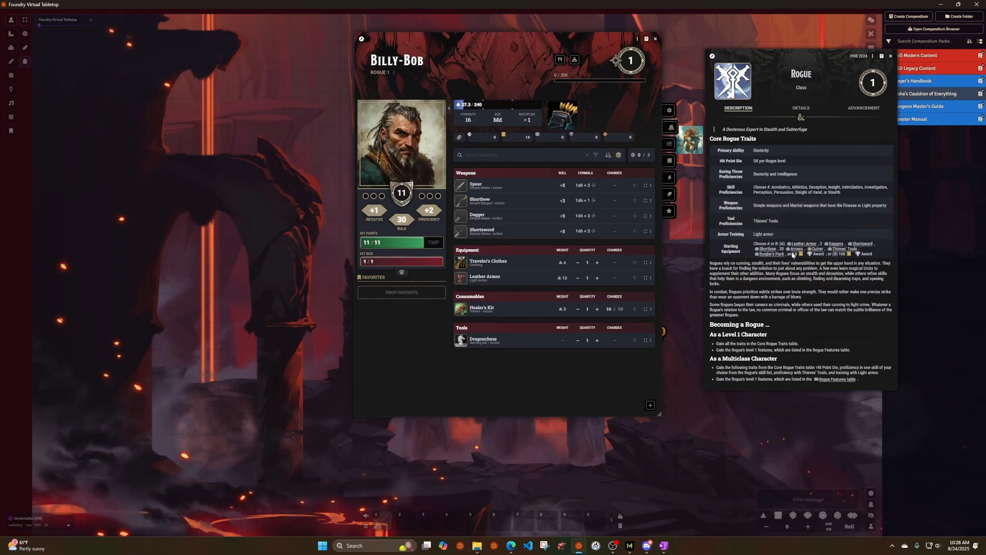
pyautogui.moveTo(767, 248); pyautogui.dragTo(514, 373)
pyautogui.moveTo(836, 244); pyautogui.dragTo(501, 373)
pyautogui.moveTo(478, 215); pyautogui.dragTo(481, 262)
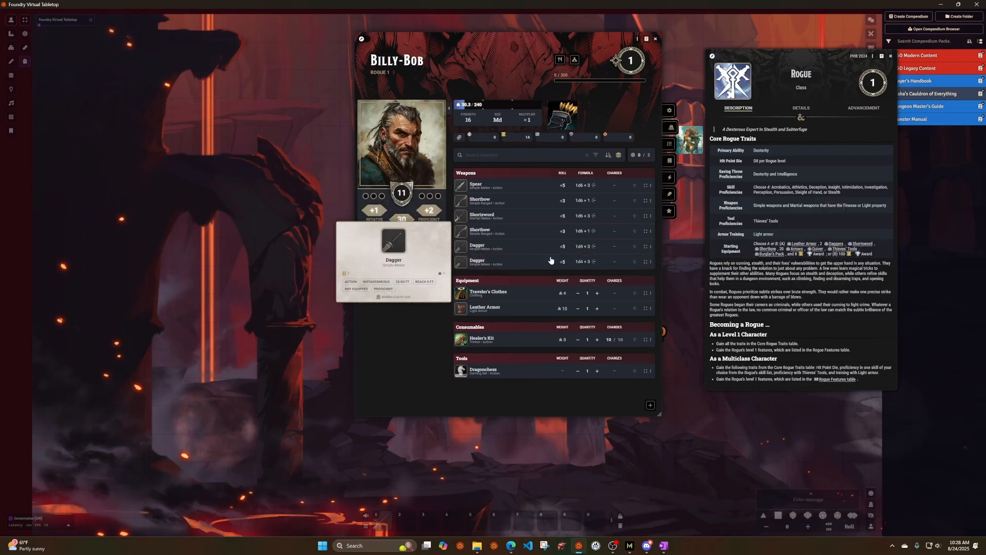
# Step: Add the Rogue's Quiver to the inventory and put the Arrows in it
pyautogui.moveTo(817, 248); pyautogui.dragTo(601, 157)
pyautogui.click(594, 115)
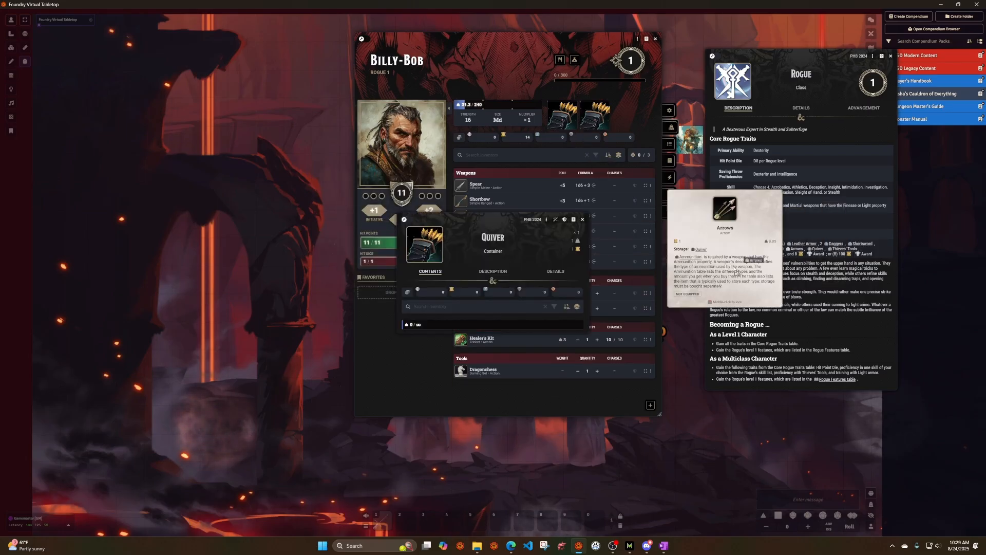
pyautogui.click(583, 219)
# Step: Add the Burglar's Pack and Thieves' Tools, and move the Crowbar and Waterskin out of the pack into the main inventory
pyautogui.moveTo(772, 254); pyautogui.dragTo(601, 156)
pyautogui.click(627, 115)
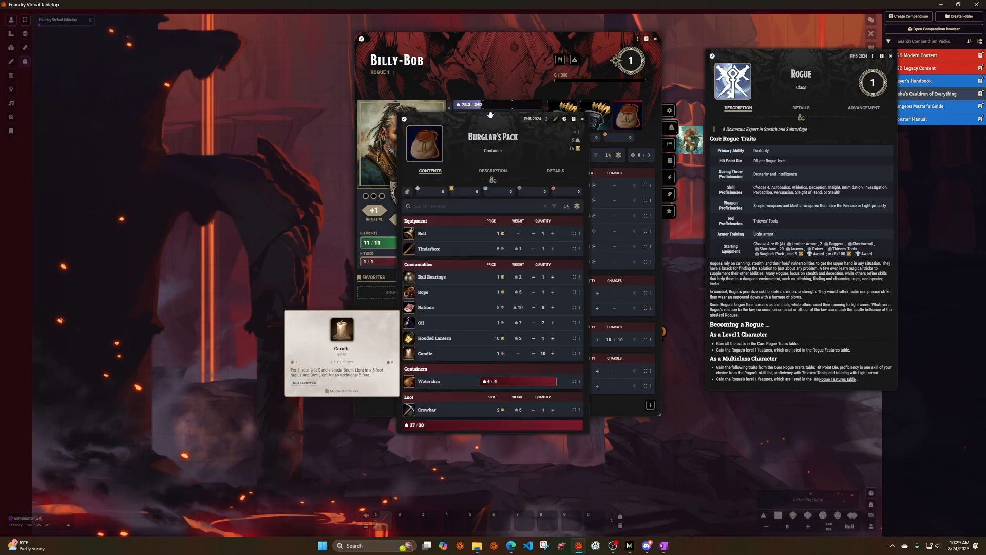
pyautogui.moveTo(490, 115); pyautogui.dragTo(200, 64)
pyautogui.moveTo(137, 358); pyautogui.dragTo(488, 399)
pyautogui.moveTo(139, 330); pyautogui.dragTo(575, 144)
pyautogui.click(292, 67)
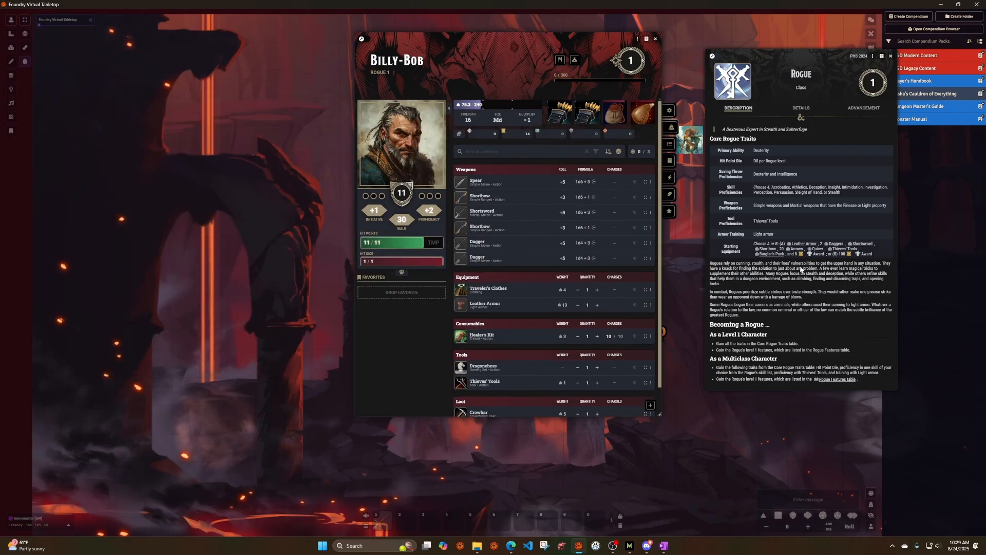
pyautogui.click(891, 56)
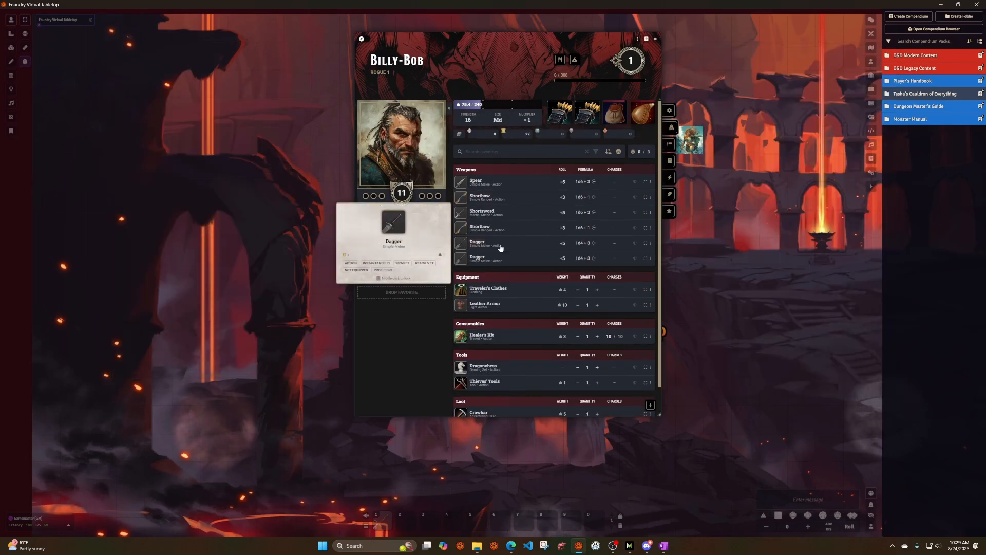
# Step: Add the Shortsword, Shortbow, Dagger and Sneak Attack to Billy-Bob's favorites
pyautogui.moveTo(488, 211); pyautogui.dragTo(380, 301)
pyautogui.moveTo(483, 198); pyautogui.dragTo(390, 314)
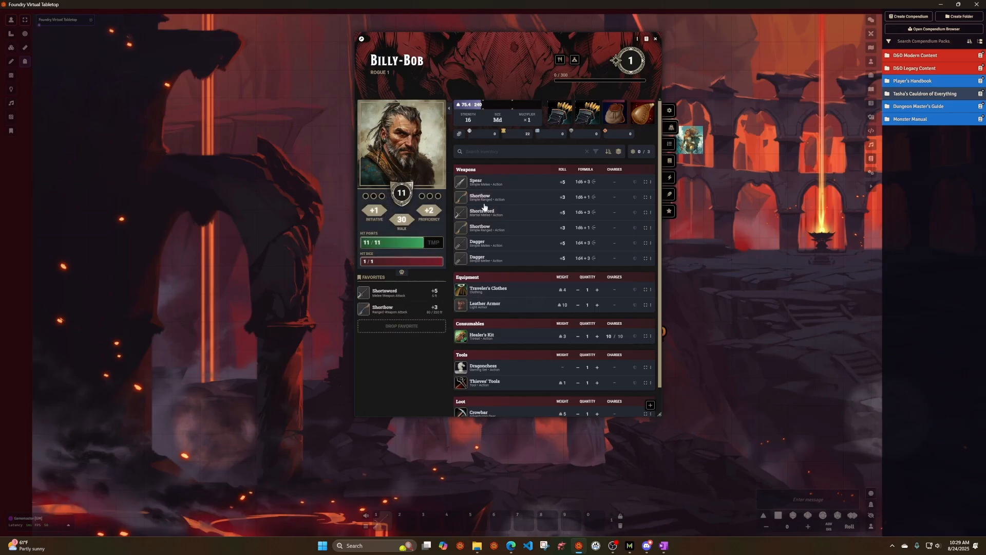
pyautogui.moveTo(478, 242); pyautogui.dragTo(390, 329)
pyautogui.click(669, 144)
pyautogui.moveTo(483, 178); pyautogui.dragTo(393, 344)
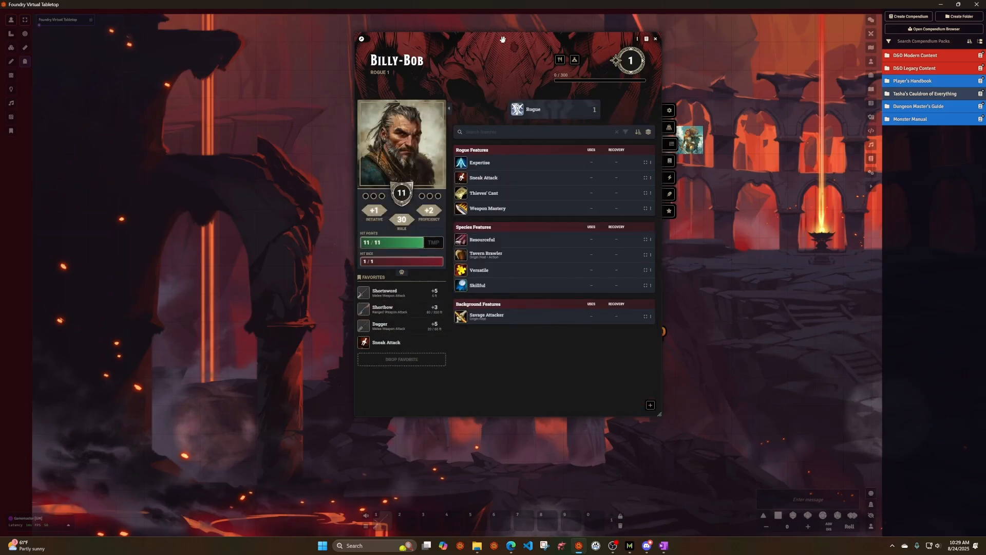
# Step: Configure Billy-Bob's ownership levels for the last listed player and for all players, and save the changes
pyautogui.moveTo(502, 39); pyautogui.dragTo(423, 19)
pyautogui.click(871, 61)
pyautogui.rightClick(918, 47)
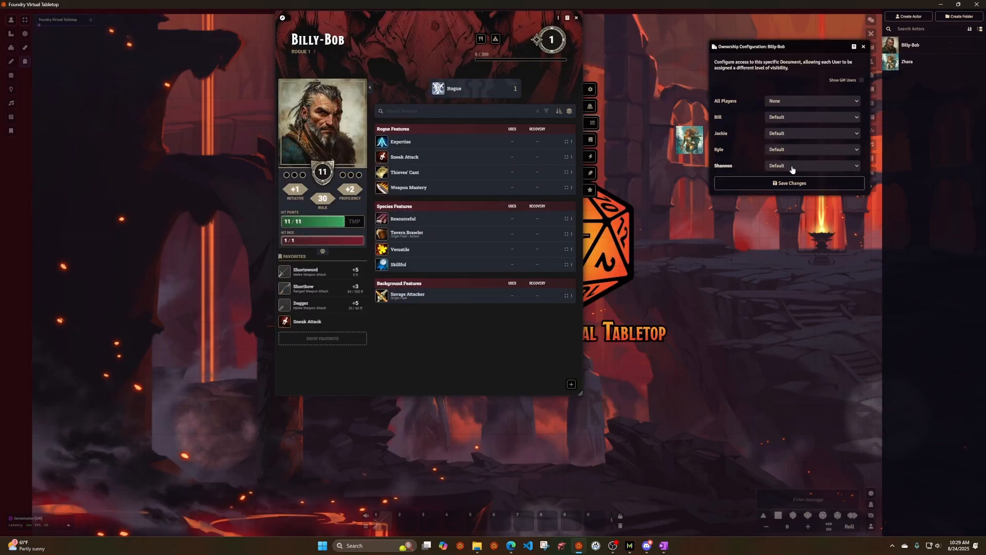
pyautogui.click(788, 166)
pyautogui.click(786, 226)
pyautogui.click(789, 101)
pyautogui.click(785, 132)
pyautogui.click(789, 183)
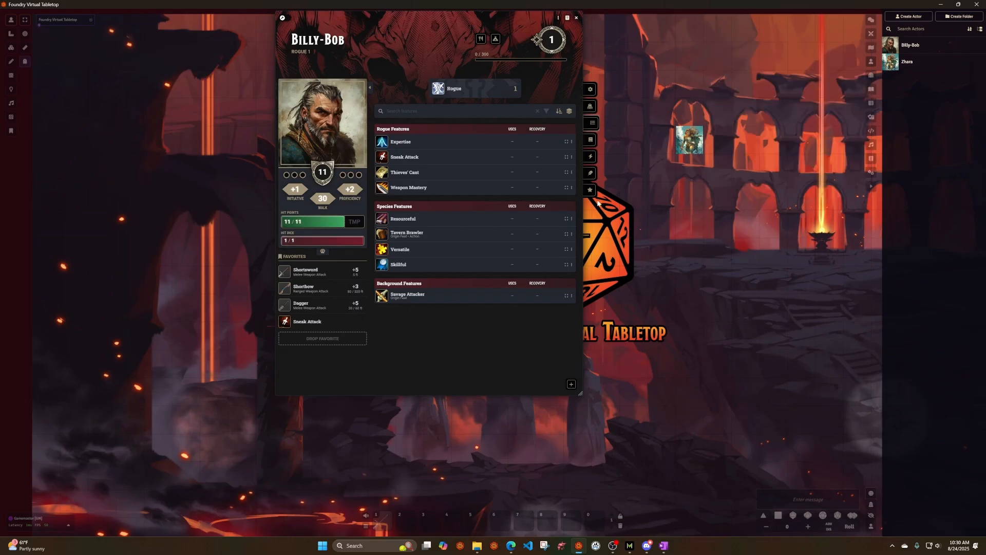
# Step: Set the display name and display bars of Billy-Bob's prototype token to Hovered by Anyone and update the token
pyautogui.click(558, 17)
pyautogui.click(577, 34)
pyautogui.click(271, 83)
pyautogui.click(272, 120)
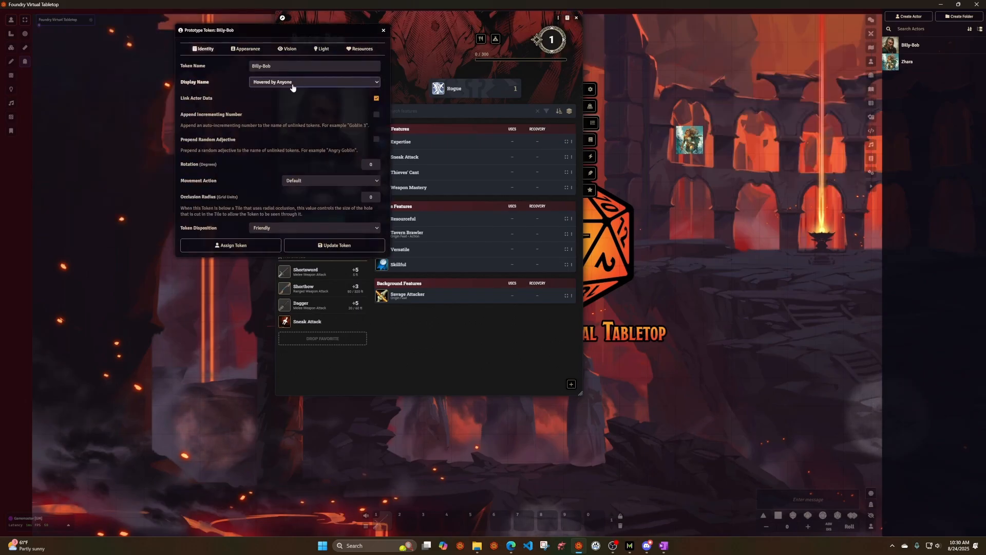
pyautogui.click(360, 49)
pyautogui.click(278, 67)
pyautogui.click(288, 122)
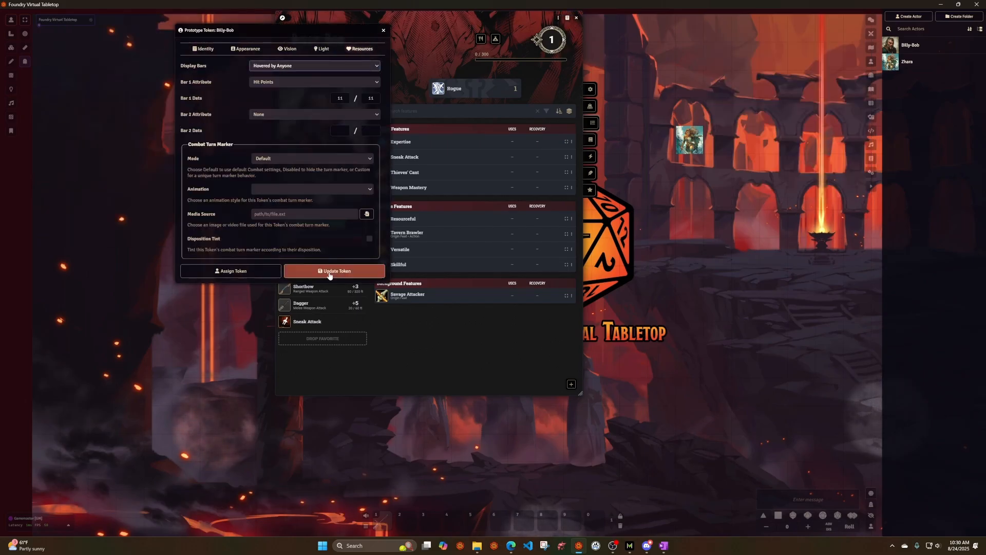
pyautogui.click(334, 271)
# Step: Move Billy-Bob's sheet clear of the scene, show the chat log and clear all its messages
pyautogui.moveTo(423, 21); pyautogui.dragTo(151, 25)
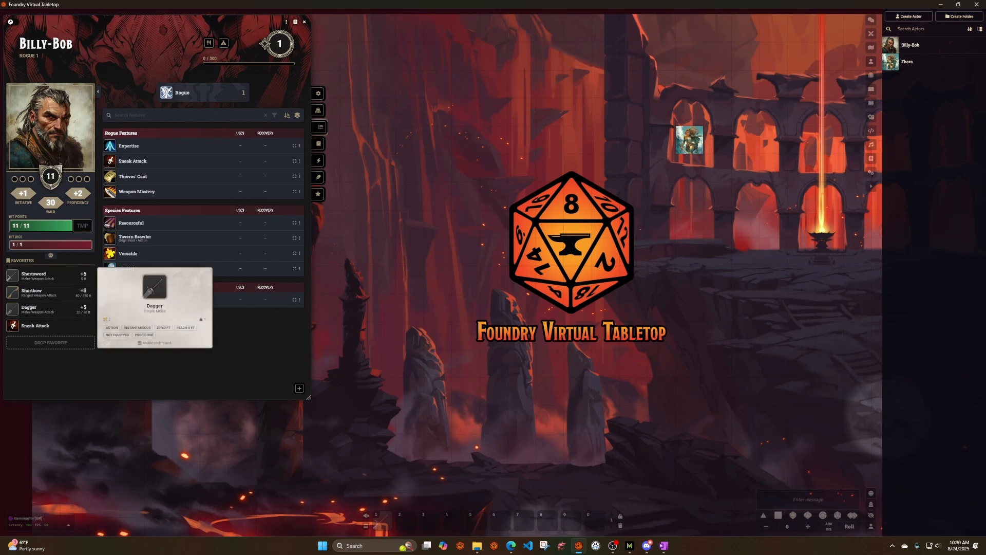
pyautogui.click(871, 20)
pyautogui.click(979, 470)
pyautogui.click(749, 524)
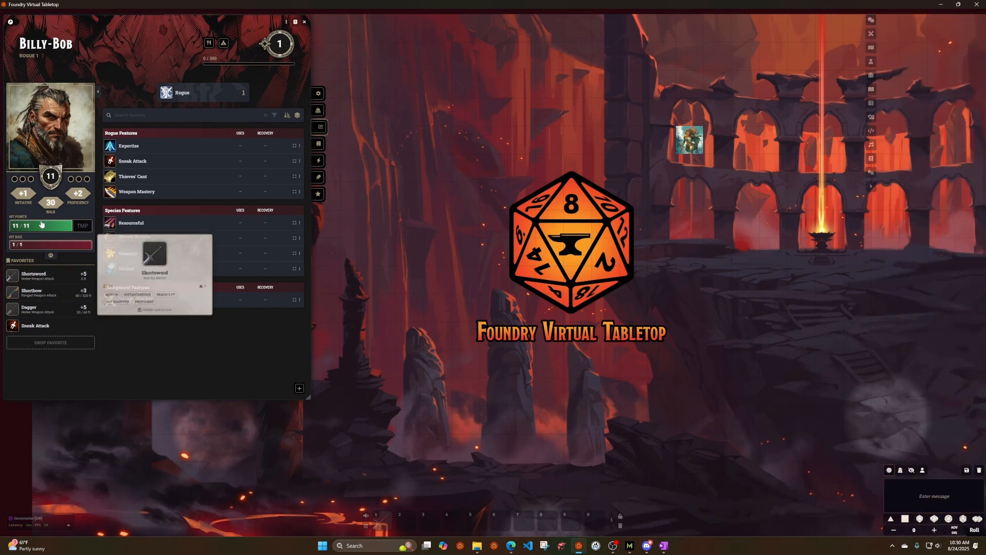
# Step: Roll the Shortsword's attack and damage and the Sneak Attack damage from Billy-Bob's favorites
pyautogui.click(34, 275)
pyautogui.click(790, 331)
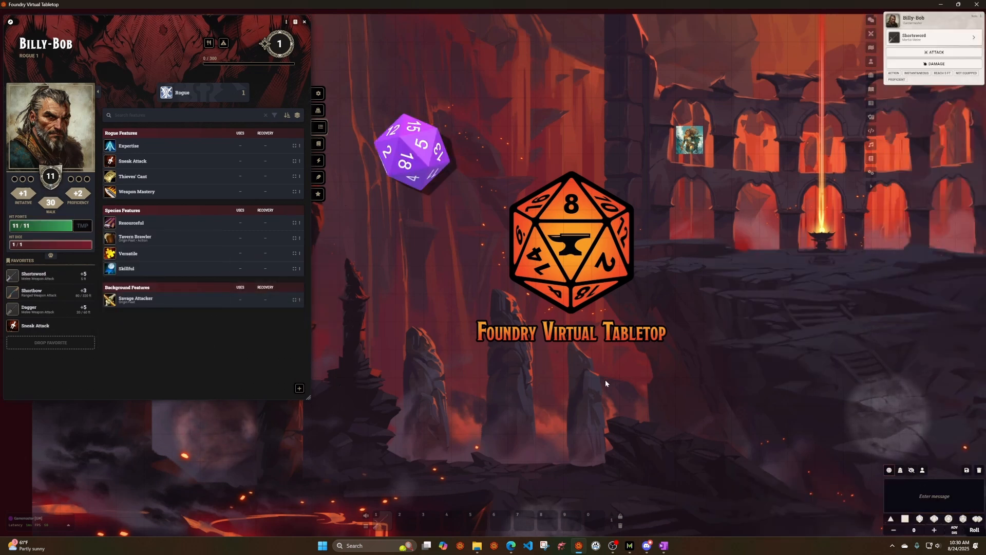
pyautogui.click(934, 64)
pyautogui.click(828, 145)
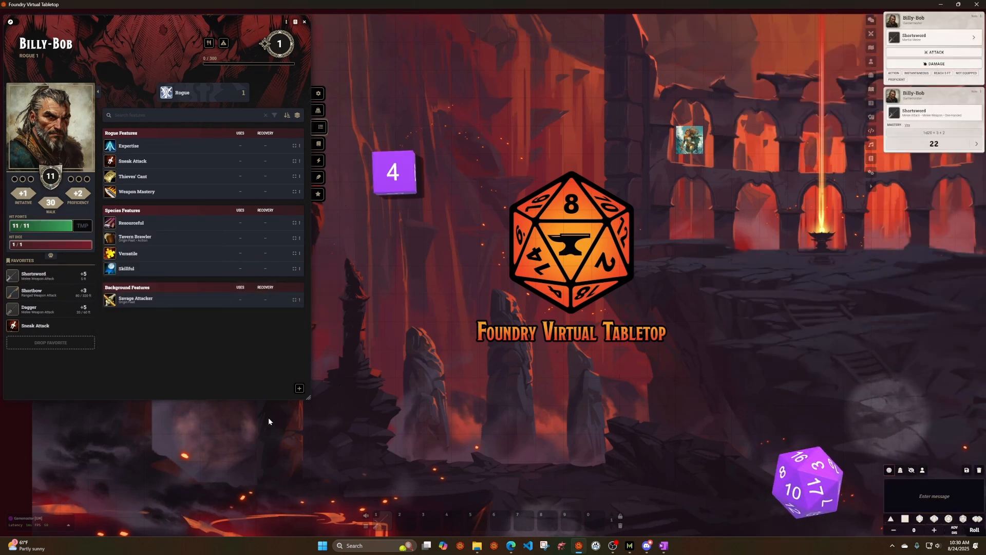
pyautogui.click(20, 327)
pyautogui.click(842, 418)
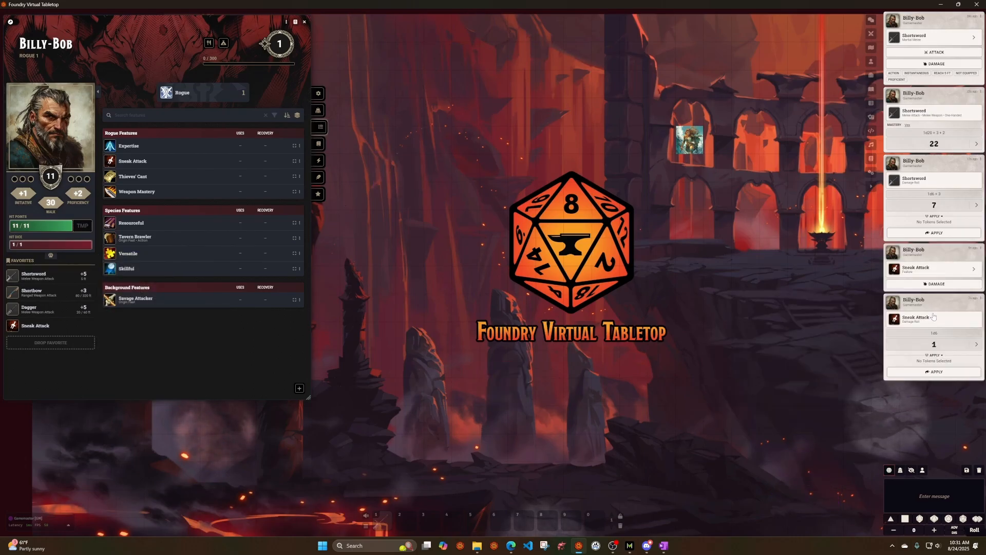
pyautogui.click(28, 279)
pyautogui.press('Escape')
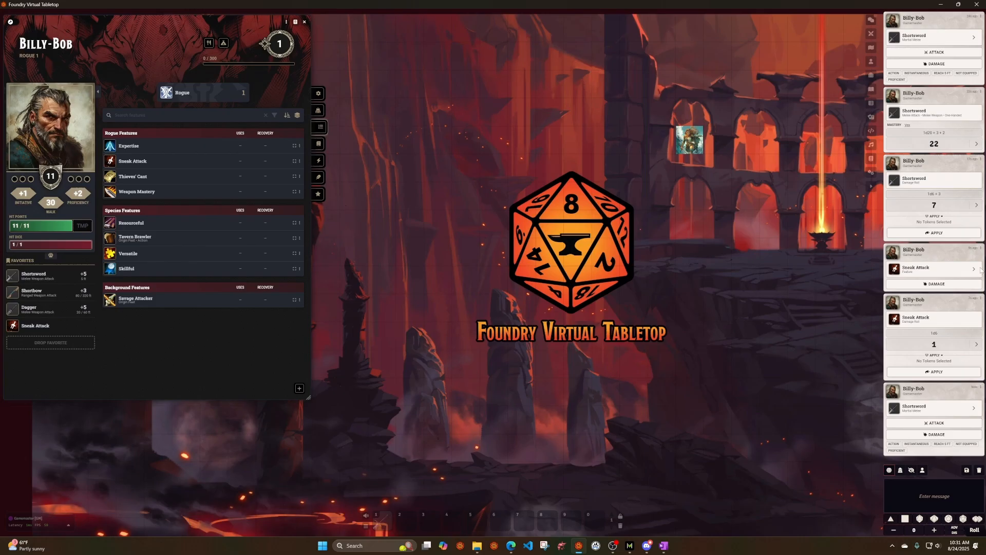
pyautogui.click(982, 388)
pyautogui.click(965, 379)
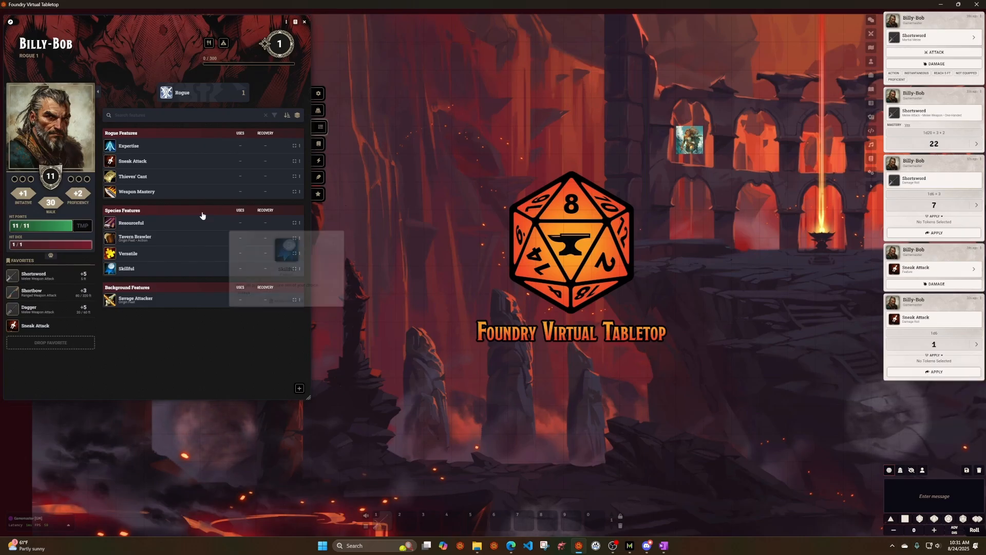
# Step: Open the Shortsword from Billy-Bob's inventory for editing and duplicate its Attack activity
pyautogui.click(319, 110)
pyautogui.click(300, 196)
pyautogui.click(318, 202)
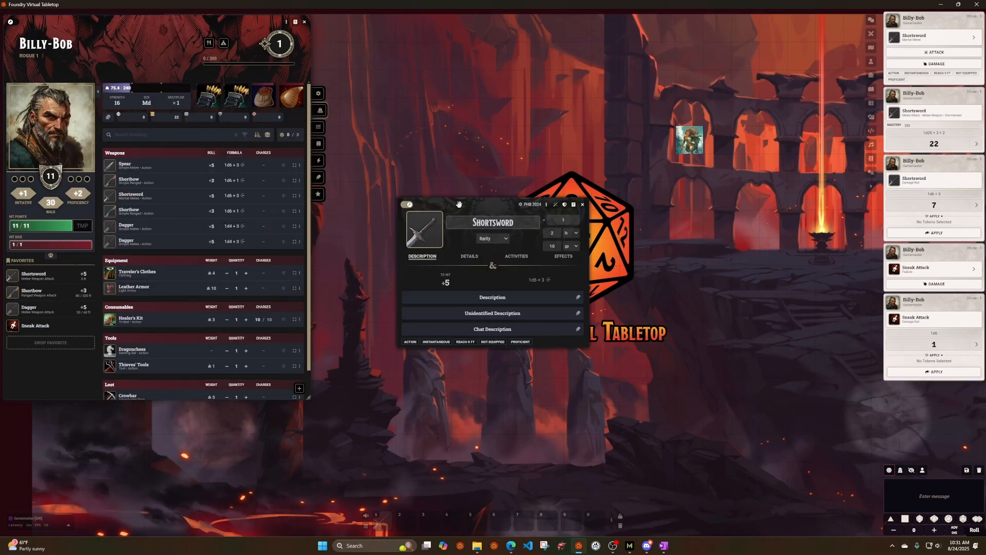
pyautogui.moveTo(442, 190); pyautogui.dragTo(390, 26)
pyautogui.click(455, 77)
pyautogui.rightClick(433, 103)
pyautogui.click(439, 119)
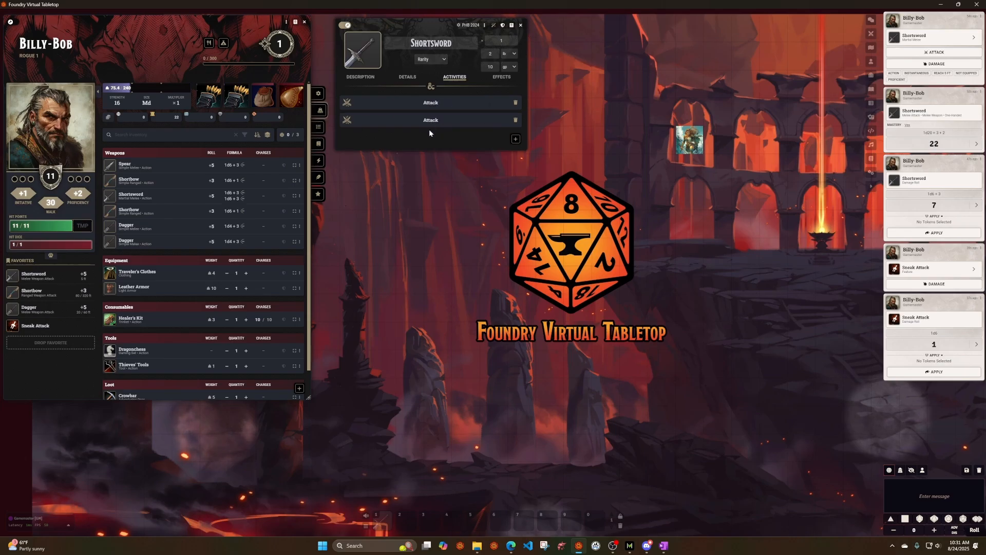
# Step: Rename the Shortsword's duplicated Attack activity as Sneak Attack
pyautogui.click(430, 122)
pyautogui.write('Sneeak Attack')
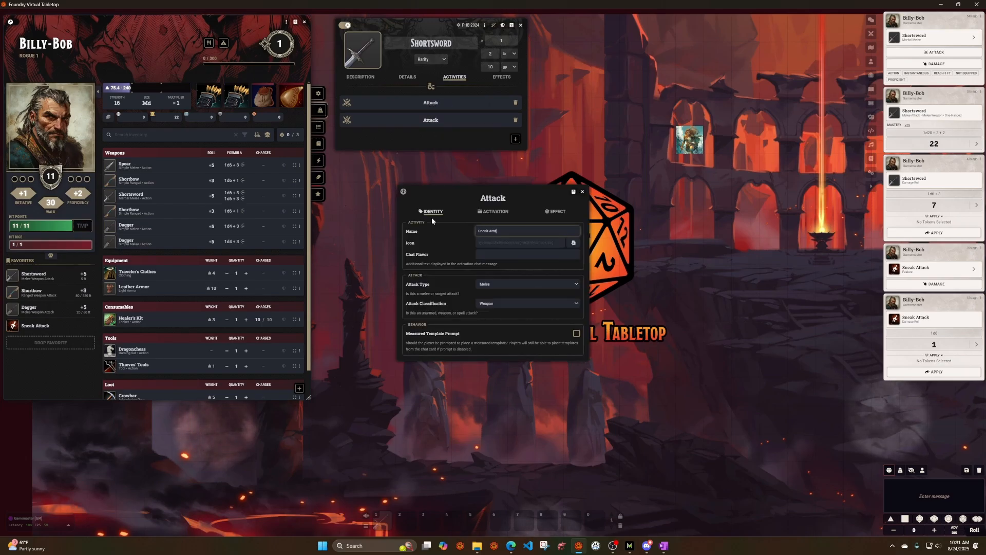
pyautogui.press('Return')
# Step: Open Billy-Bob's Sneak Attack feature for editing, place its sheet beside the Shortsword, and bring up its Damage activity's formula
pyautogui.click(319, 127)
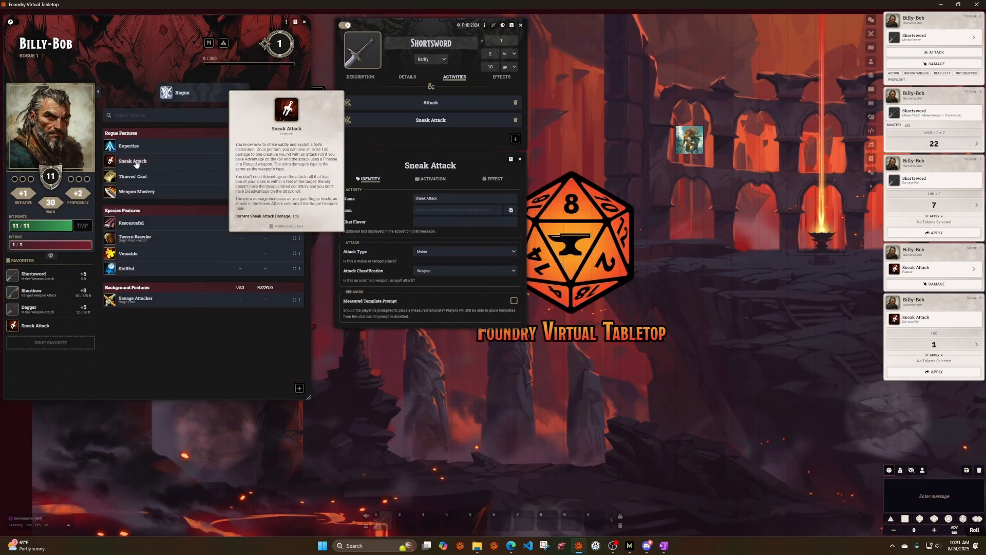
pyautogui.click(300, 160)
pyautogui.click(309, 167)
pyautogui.moveTo(452, 177); pyautogui.dragTo(604, 24)
pyautogui.click(639, 76)
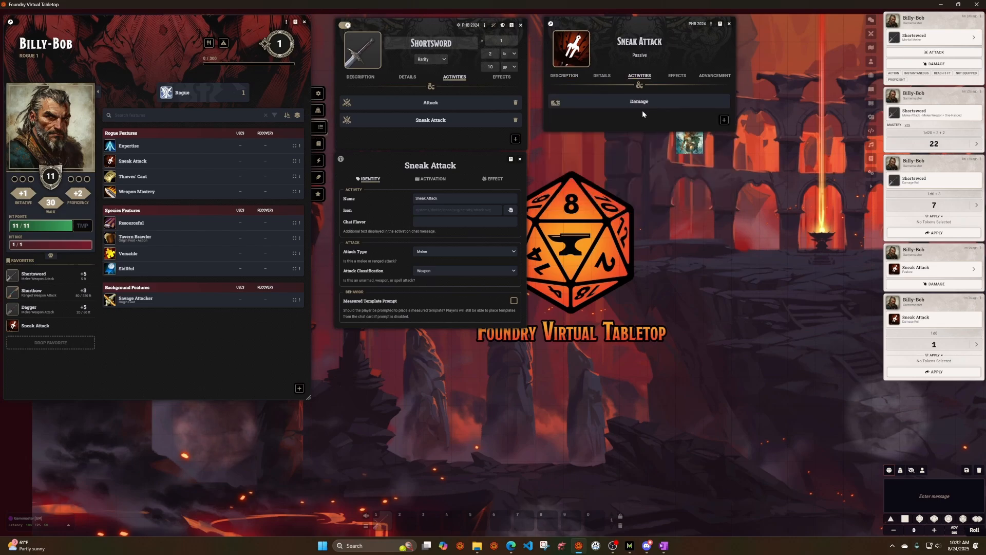
pyautogui.click(637, 102)
pyautogui.click(703, 161)
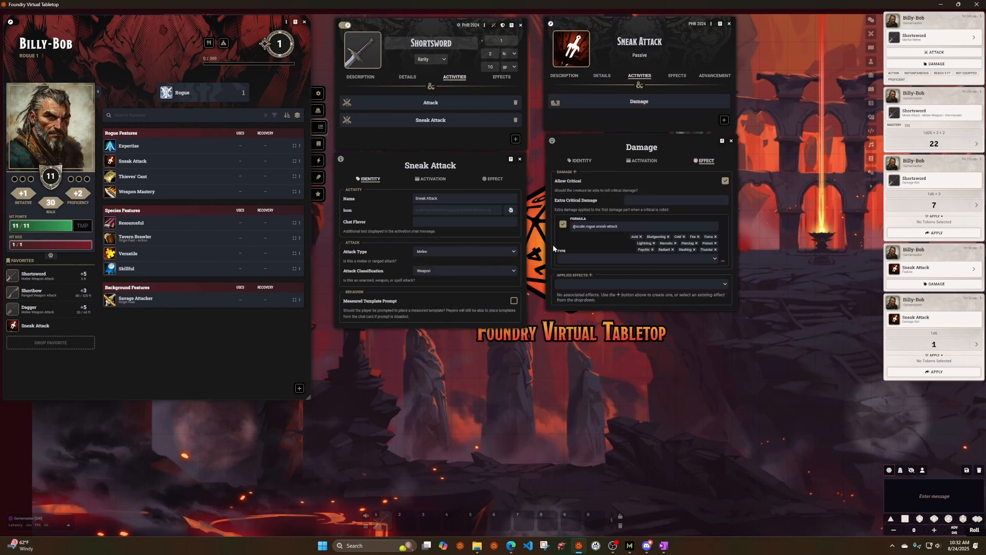
pyautogui.click(619, 226)
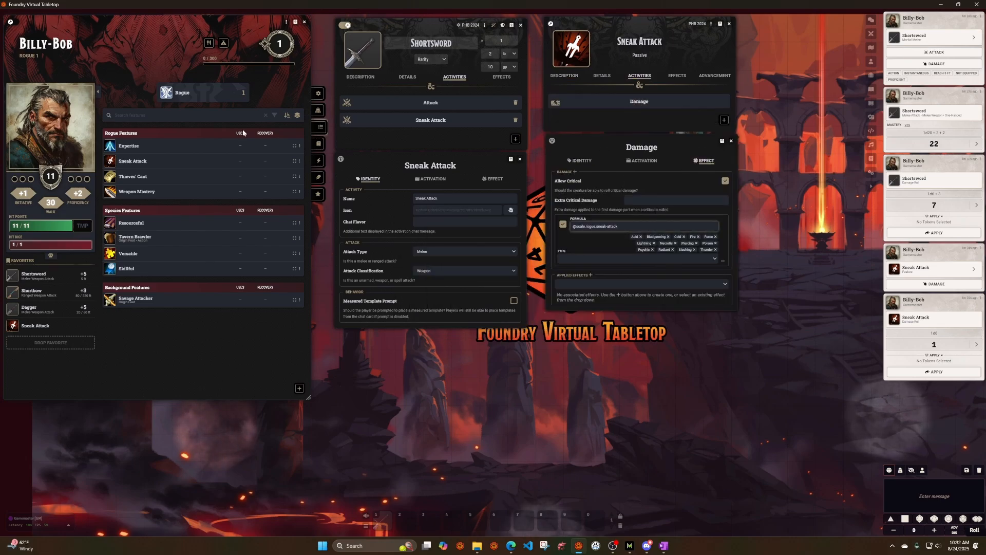
# Step: Roll normal Sneak Attack damage from Billy-Bob's favorites with the damage type set to Piercing
pyautogui.click(32, 325)
pyautogui.click(831, 361)
pyautogui.click(833, 438)
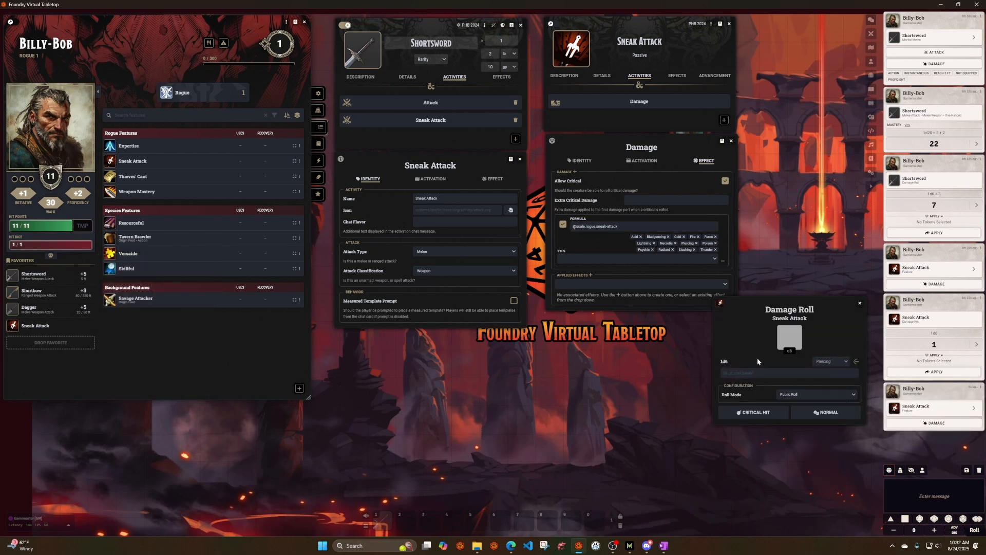
pyautogui.click(822, 412)
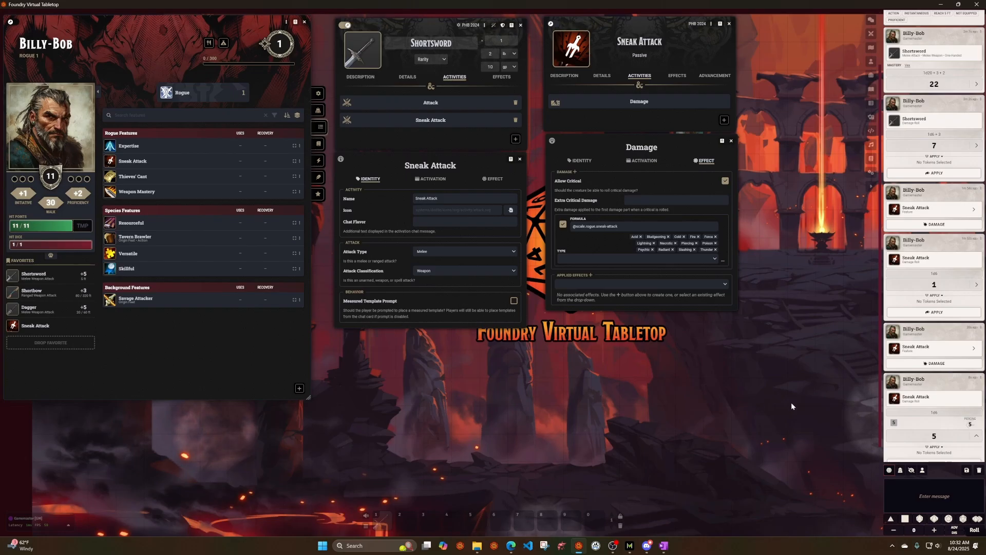
pyautogui.click(494, 179)
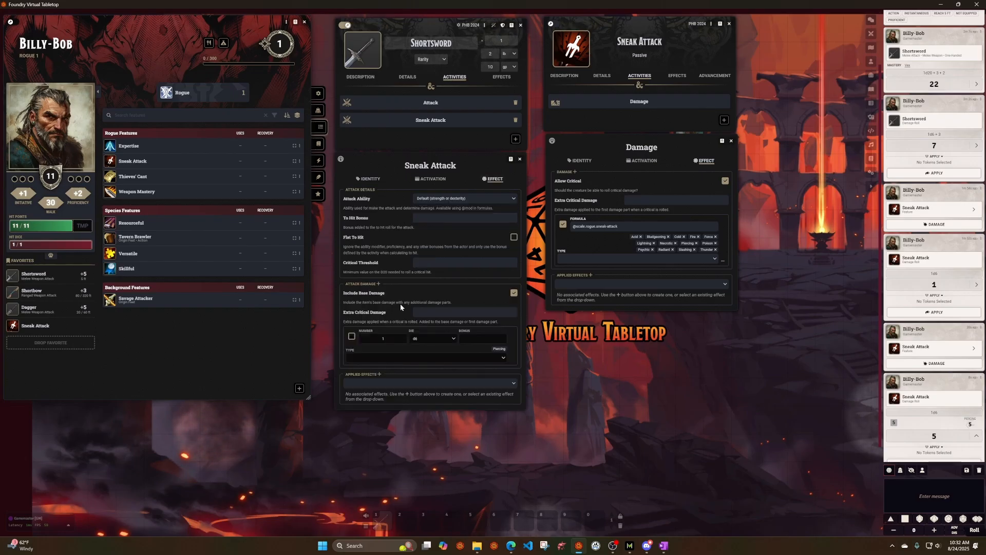
pyautogui.click(378, 283)
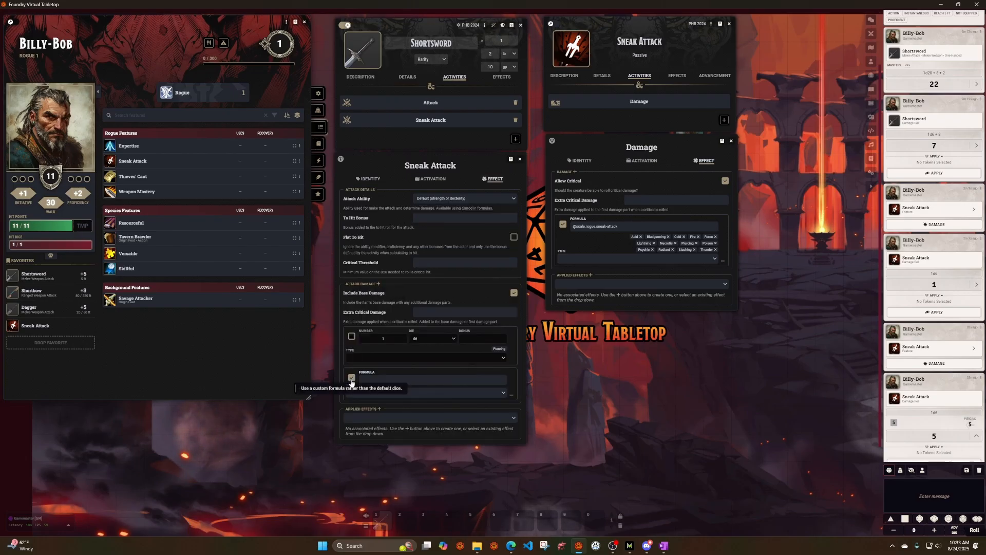
pyautogui.moveTo(622, 227); pyautogui.dragTo(560, 229)
pyautogui.hotkey('ctrl', 'c')
pyautogui.click(396, 380)
pyautogui.hotkey('ctrl', 'v')
pyautogui.click(391, 392)
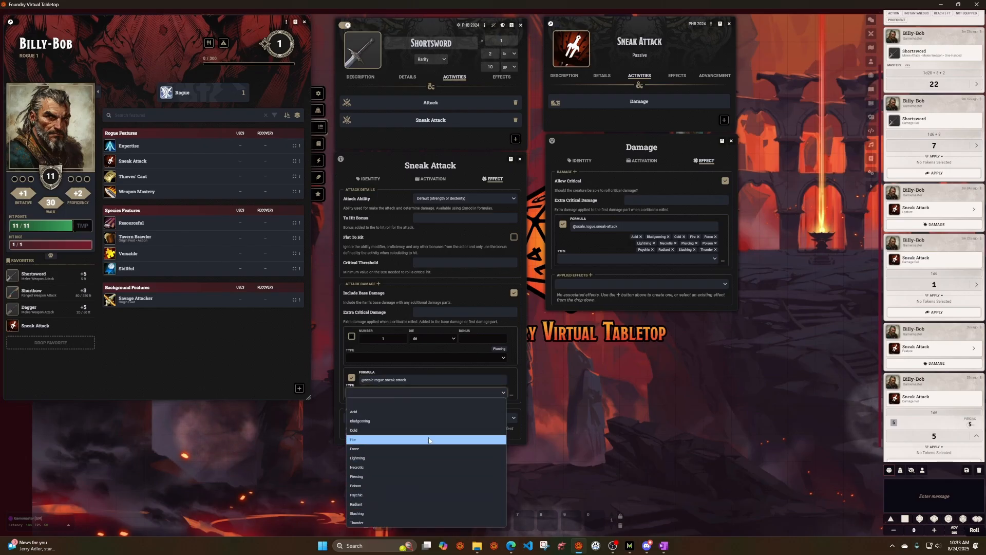
pyautogui.click(428, 476)
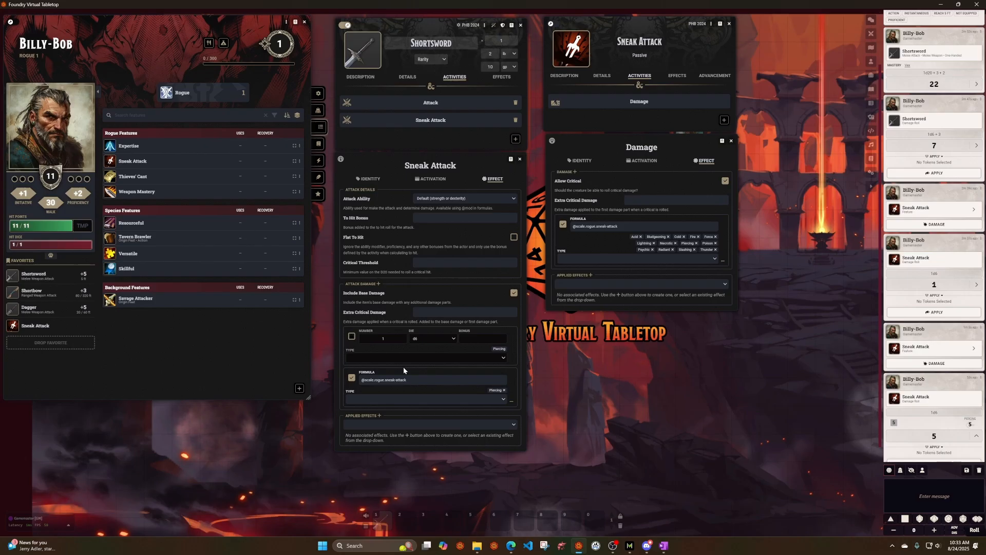
pyautogui.click(520, 159)
pyautogui.click(731, 141)
pyautogui.click(729, 24)
pyautogui.click(521, 25)
# Step: Roll the attack and damage of the Shortsword's Sneak Attack activity from Billy-Bob's favorites
pyautogui.click(32, 275)
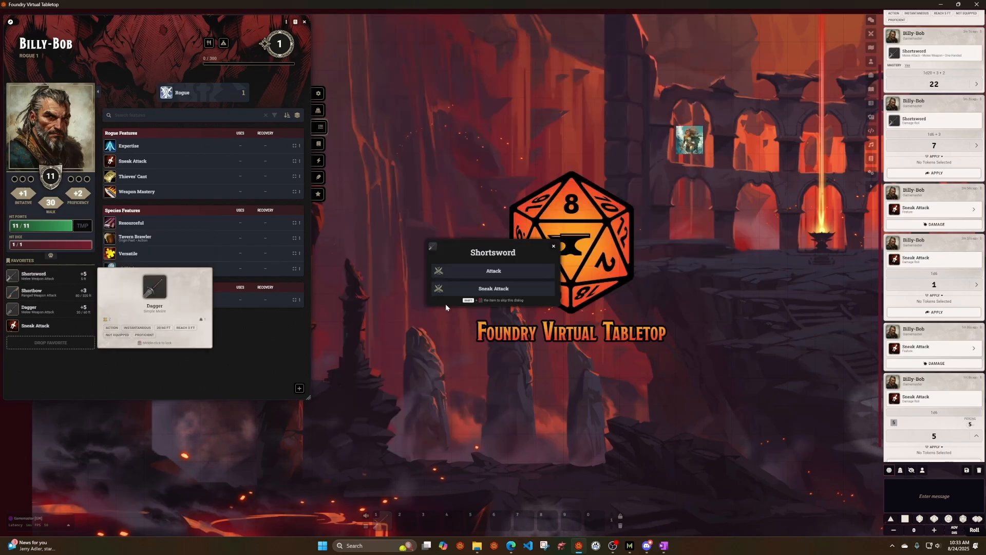
pyautogui.click(511, 288)
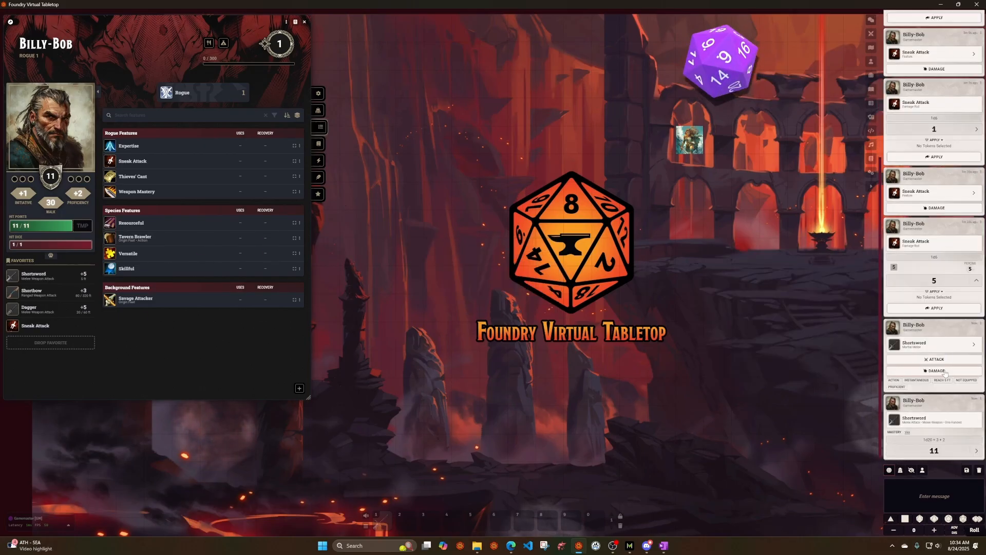
pyautogui.click(944, 371)
pyautogui.click(827, 476)
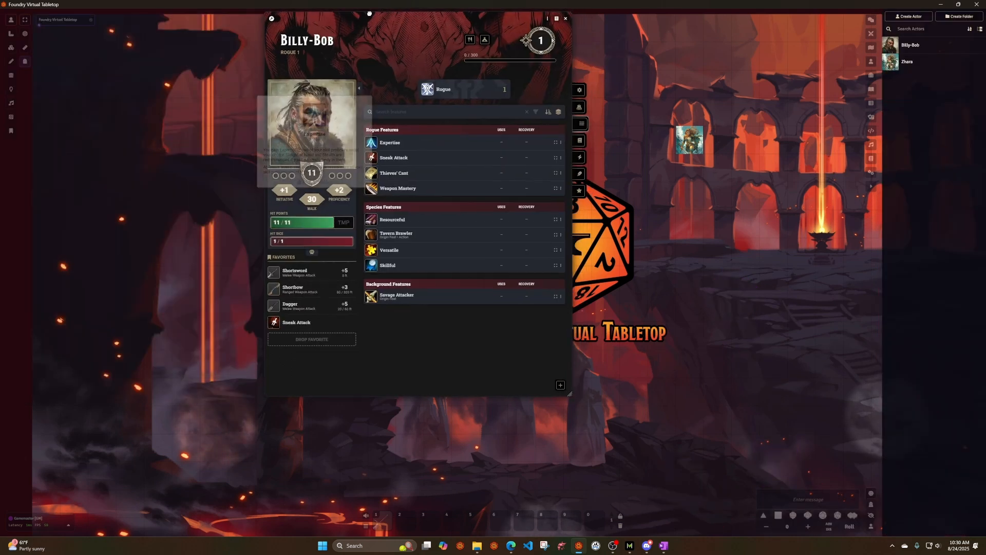
# Step: Move Billy-Bob's sheet clear of the scene, show the chat log and clear all its messages
pyautogui.moveTo(416, 22); pyautogui.dragTo(155, 22)
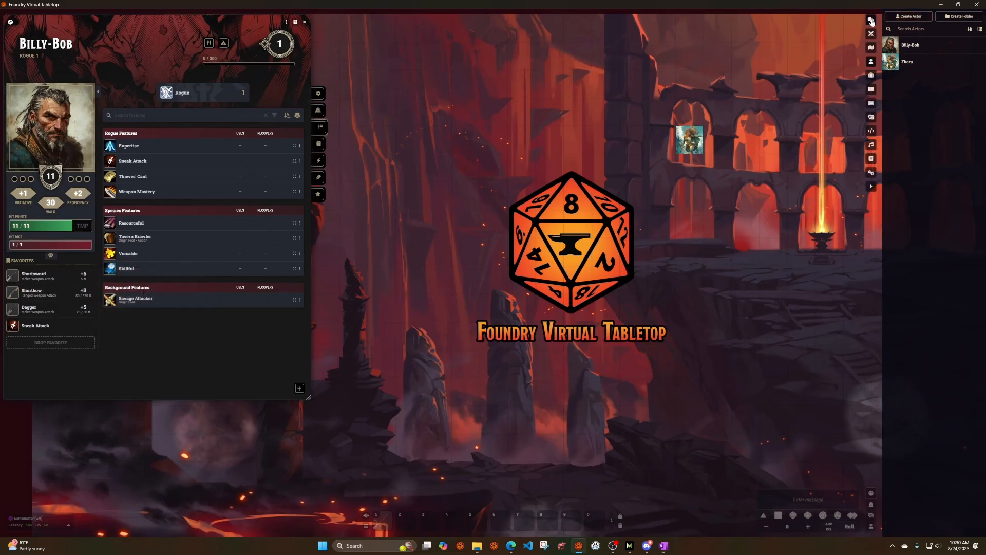
pyautogui.click(872, 21)
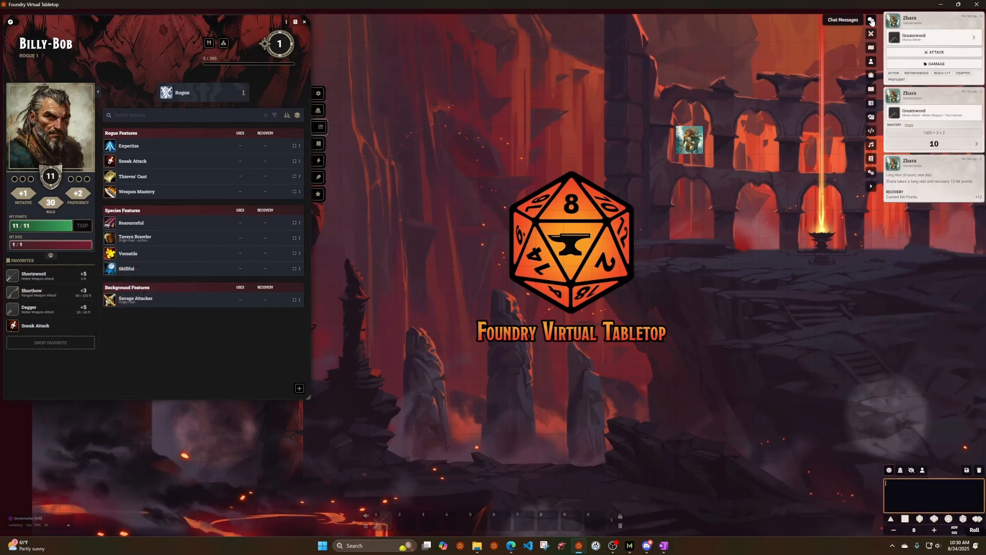
pyautogui.click(978, 470)
pyautogui.click(750, 525)
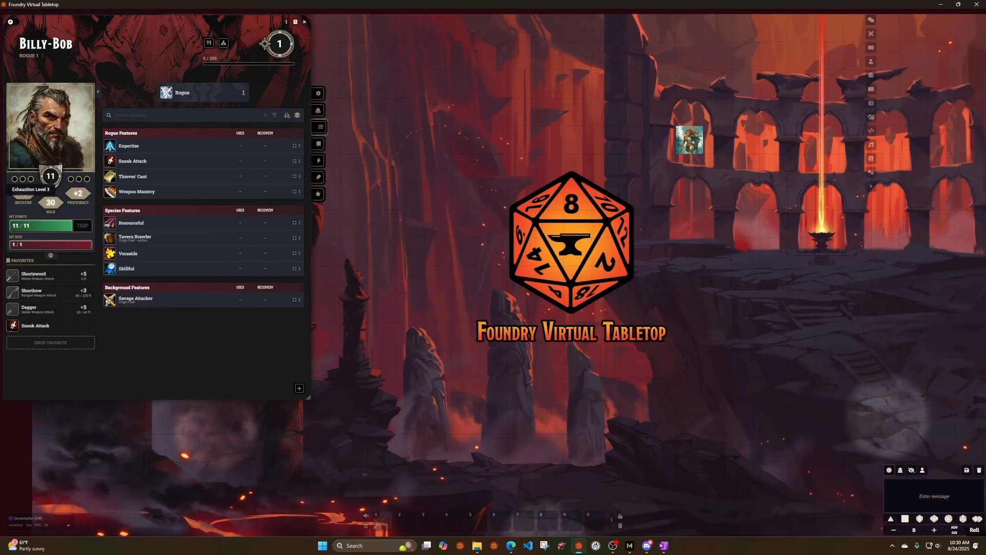
# Step: Roll a normal Shortsword attack and its damage, plus the separate Sneak Attack damage, from Billy-Bob's favorites
pyautogui.click(40, 279)
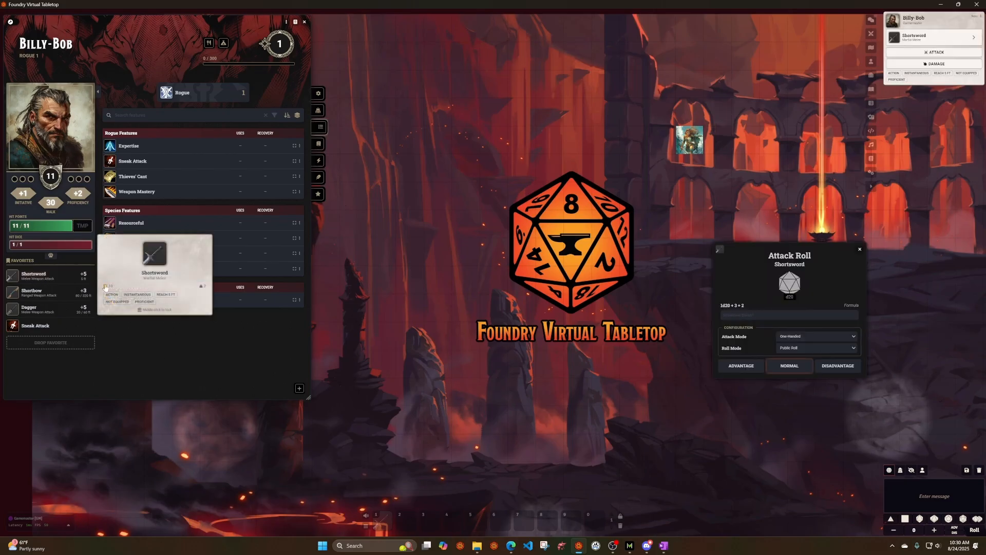
pyautogui.click(789, 368)
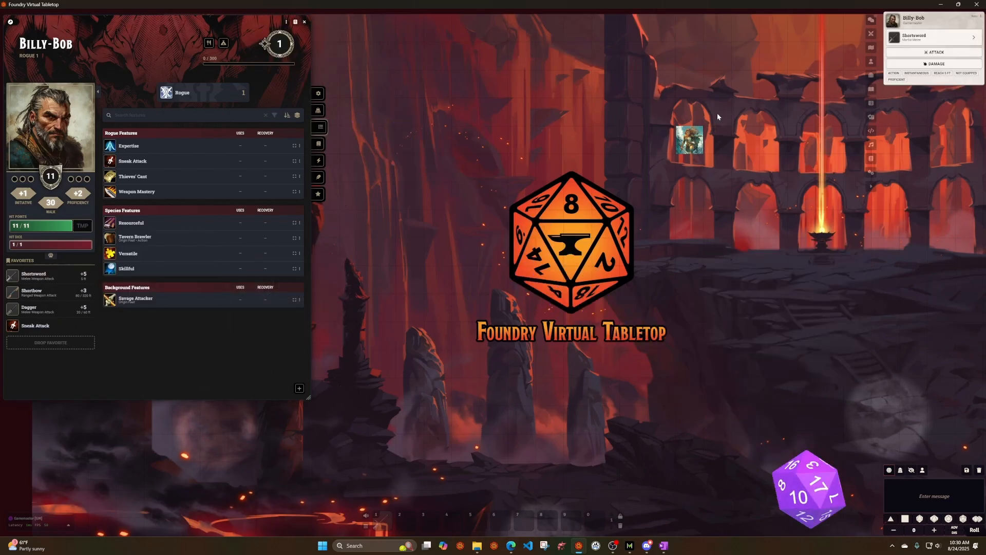
pyautogui.click(935, 65)
pyautogui.click(825, 146)
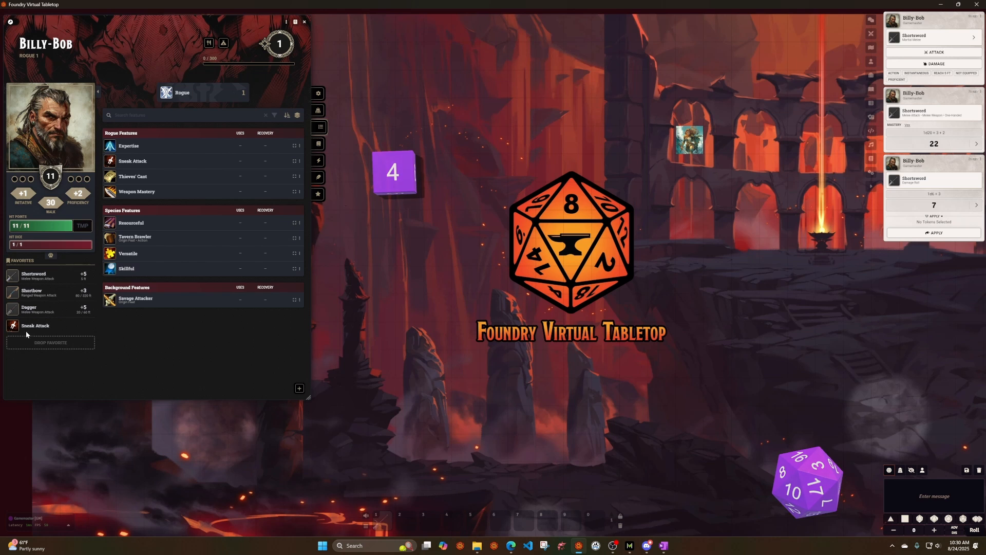
pyautogui.moveTo(26, 327)
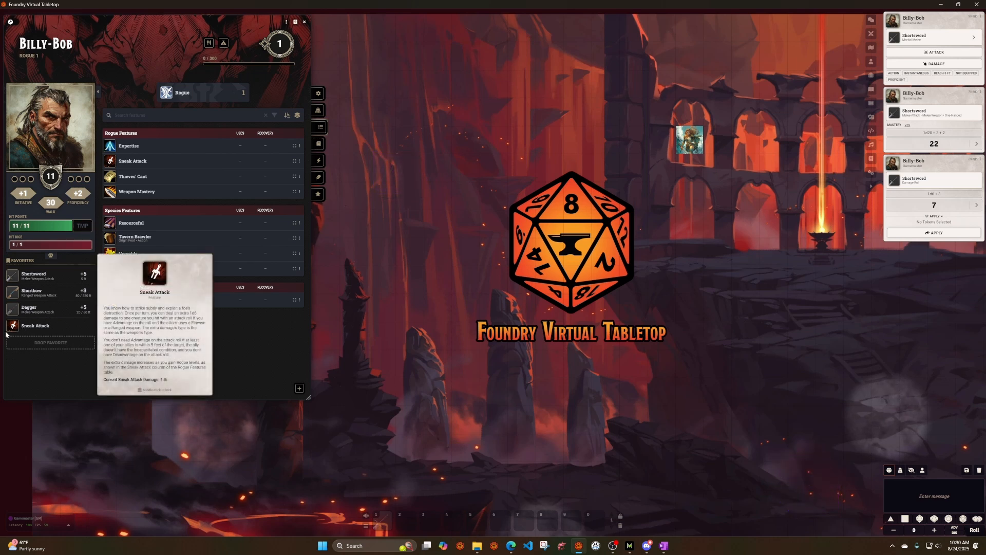
pyautogui.click(20, 327)
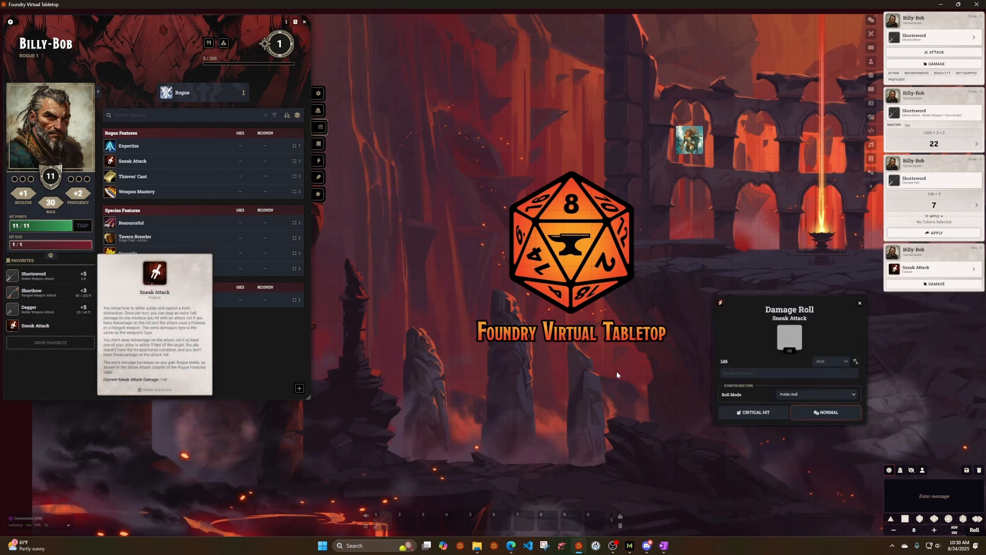
pyautogui.click(842, 420)
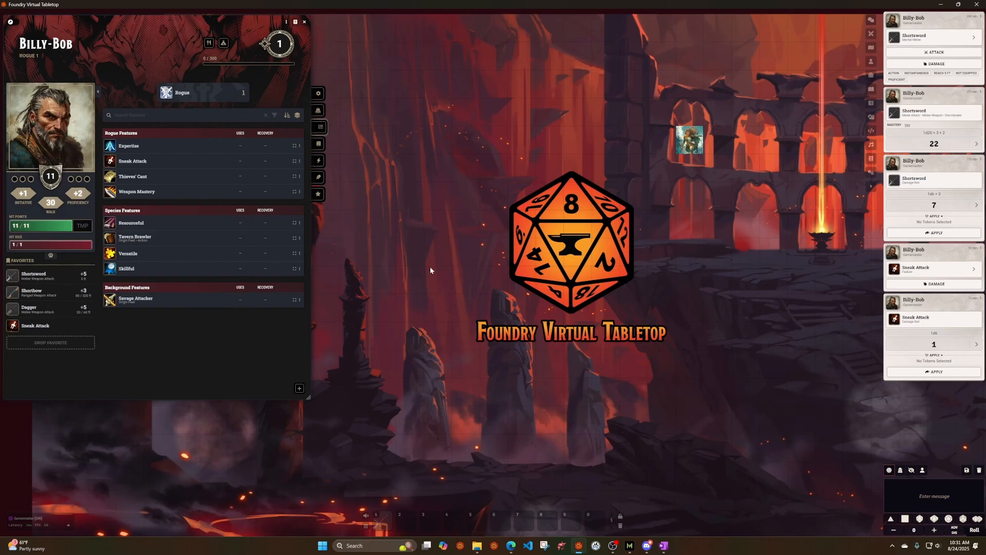
pyautogui.click(33, 278)
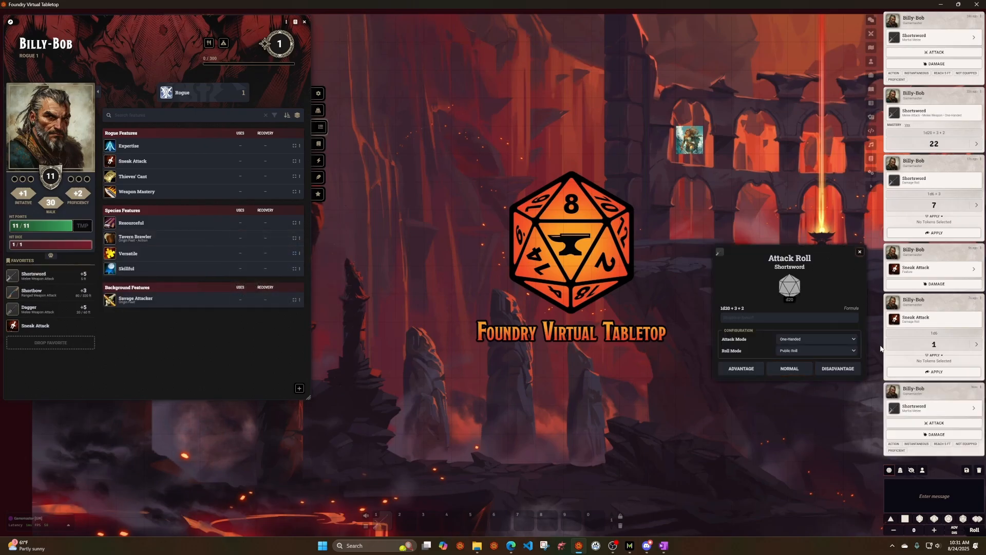
pyautogui.press('Escape')
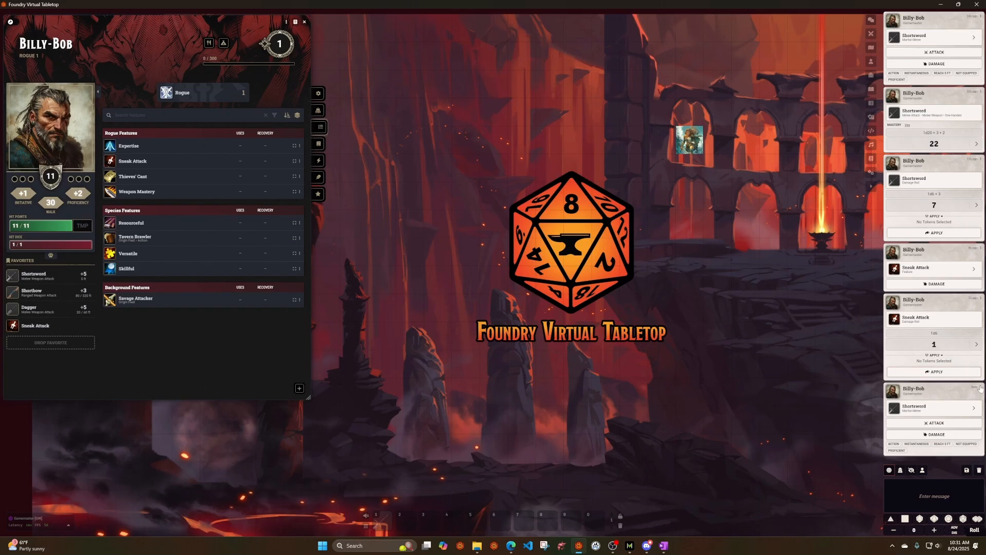
pyautogui.click(981, 388)
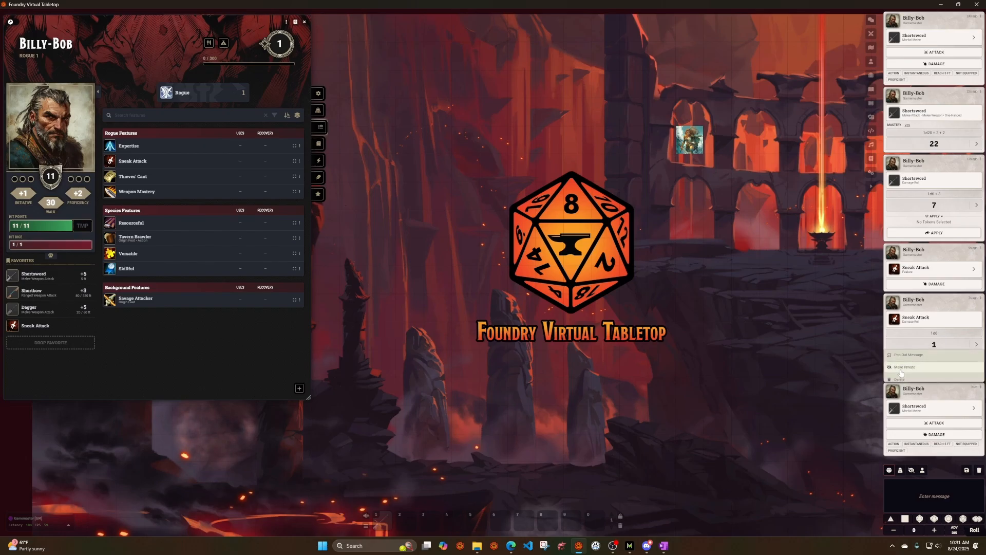
pyautogui.click(900, 380)
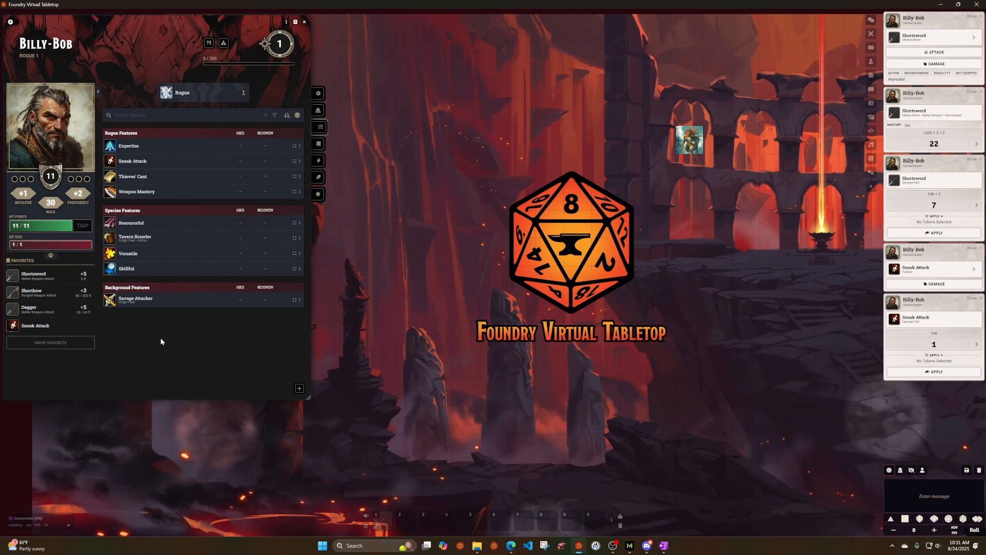
# Step: Open the Shortsword from Billy-Bob's inventory for editing and place its sheet beside the character sheet
pyautogui.click(318, 112)
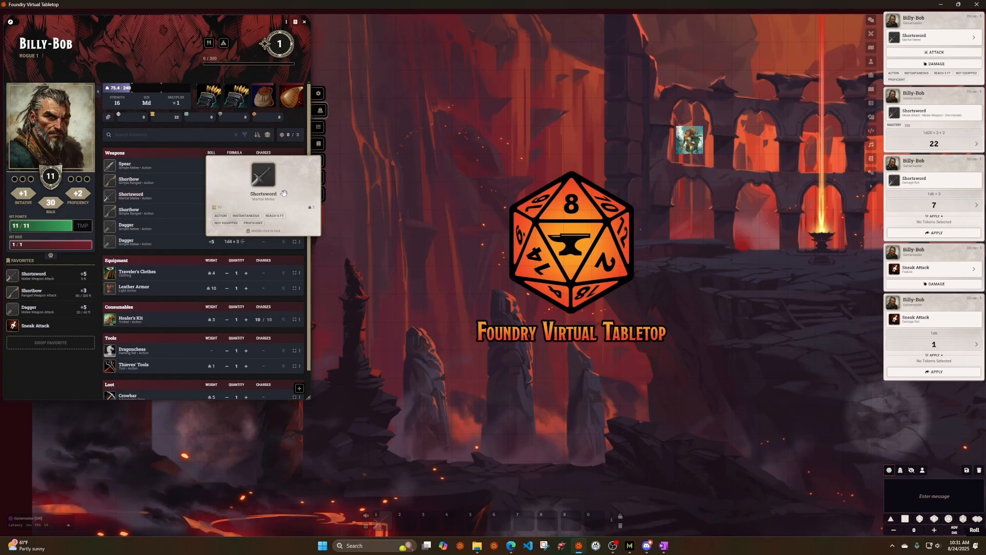
pyautogui.click(299, 196)
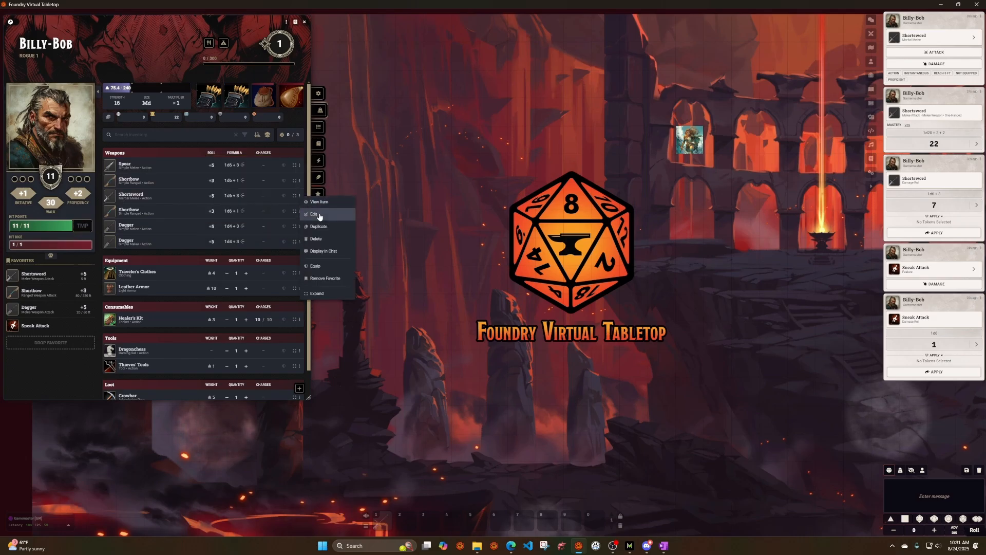
pyautogui.click(319, 216)
pyautogui.moveTo(458, 204); pyautogui.dragTo(397, 24)
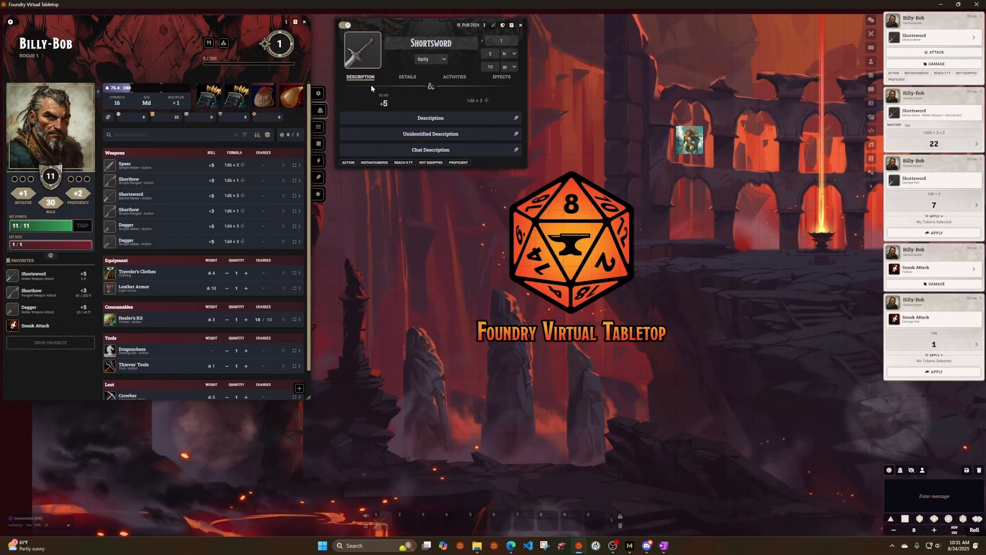
# Step: Duplicate the Shortsword's Attack activity and name the copy Sneak Attack, placing its window below the item sheet
pyautogui.click(454, 79)
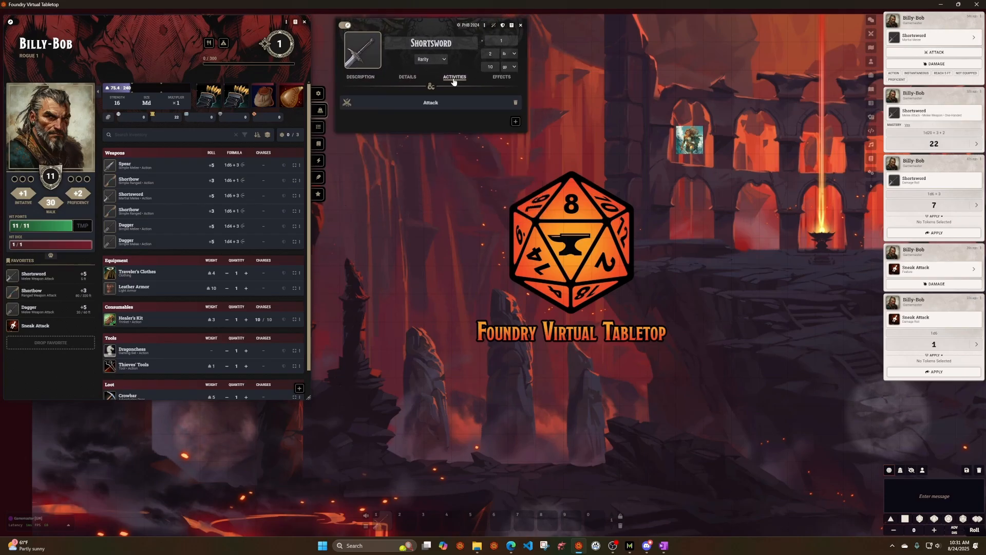
pyautogui.rightClick(433, 104)
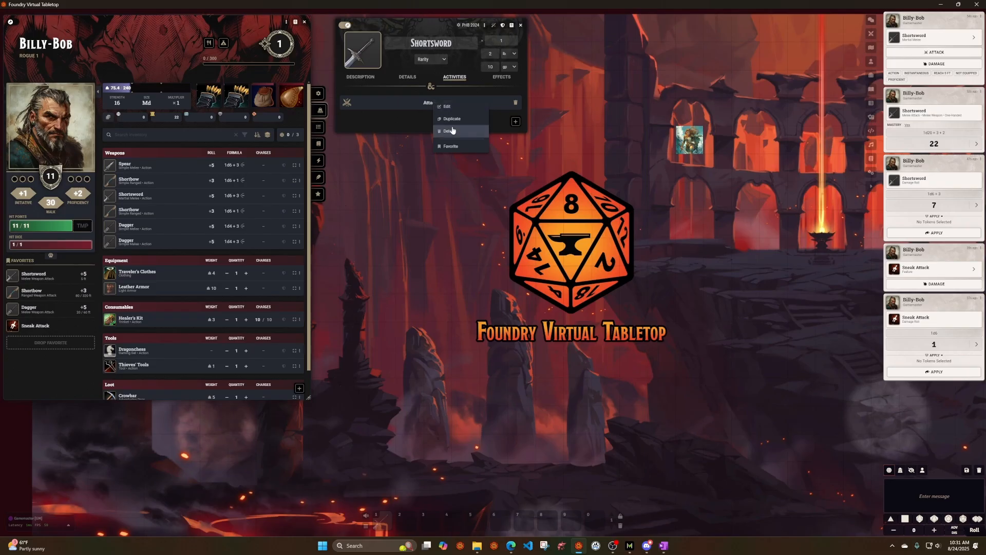
pyautogui.click(452, 119)
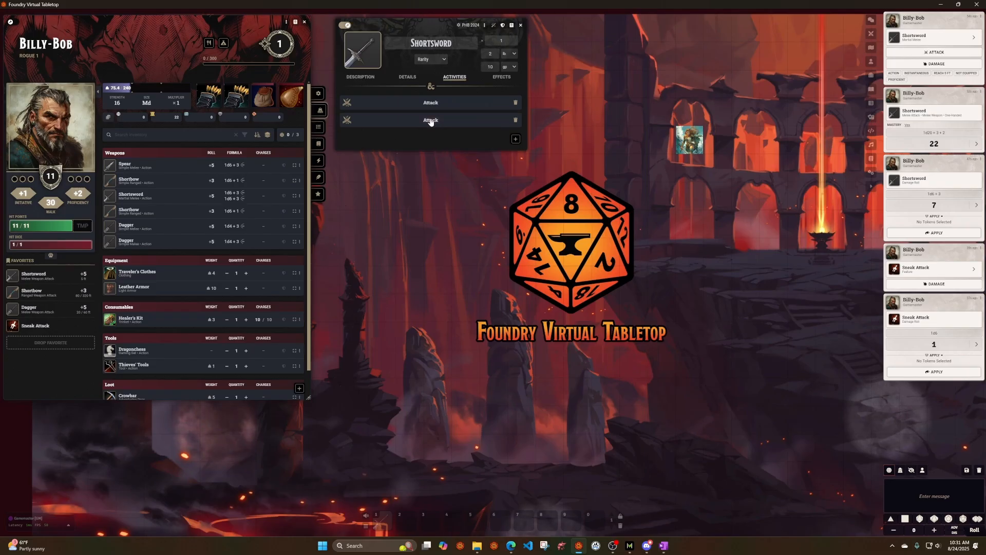
pyautogui.click(430, 120)
pyautogui.click(496, 231)
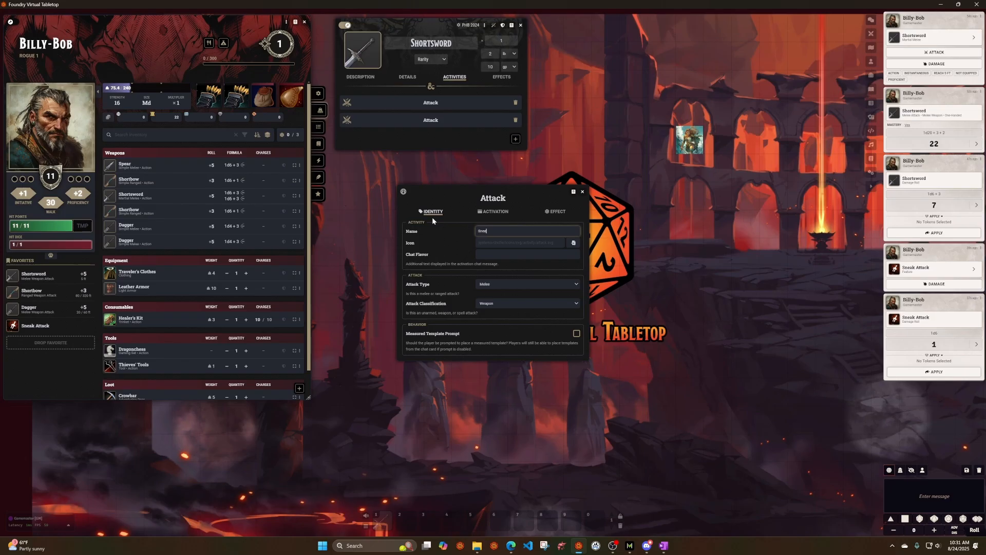
pyautogui.write('Sneak Attack')
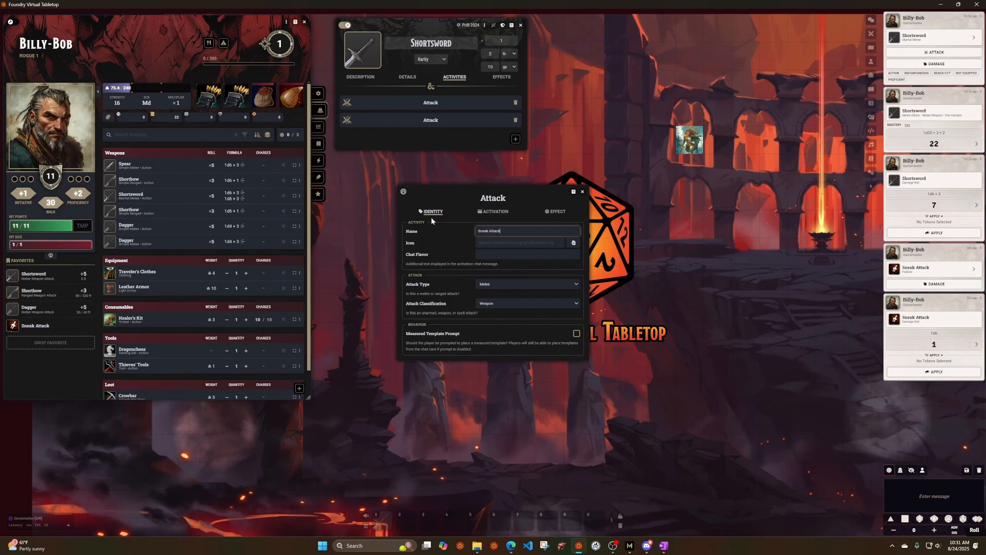
pyautogui.click(460, 194)
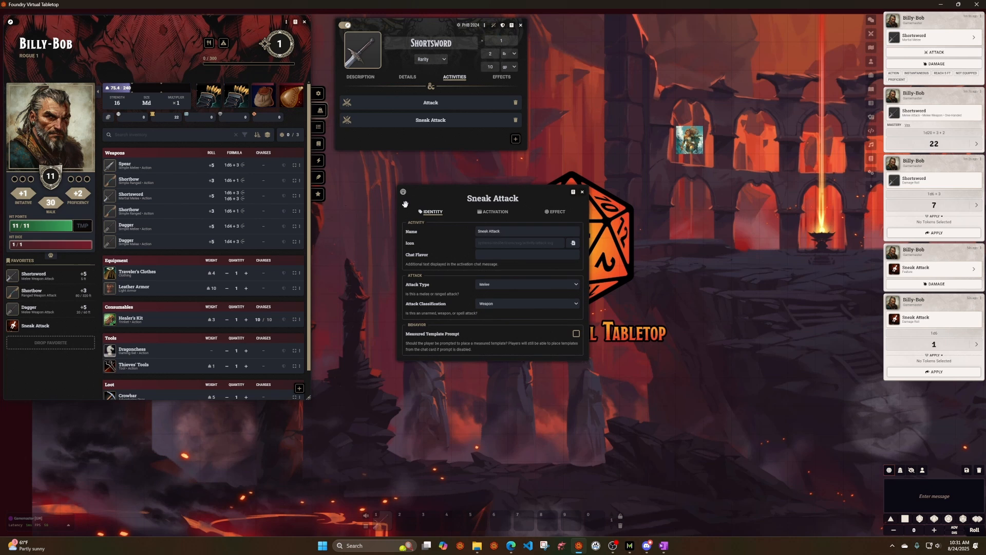
pyautogui.moveTo(431, 193); pyautogui.dragTo(369, 160)
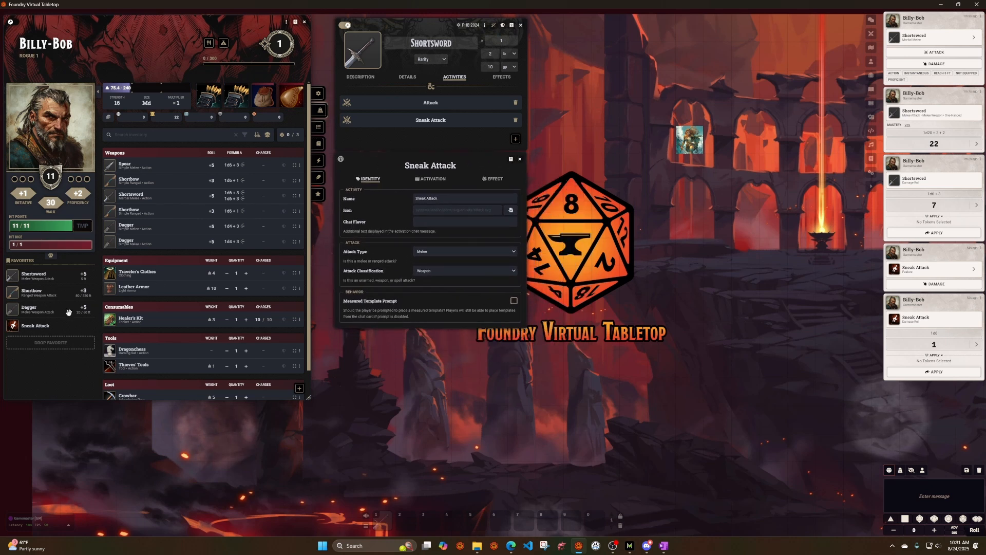
# Step: Open the rogue's Sneak Attack feature from the character's features and place its sheet beside the Shortsword
pyautogui.click(319, 127)
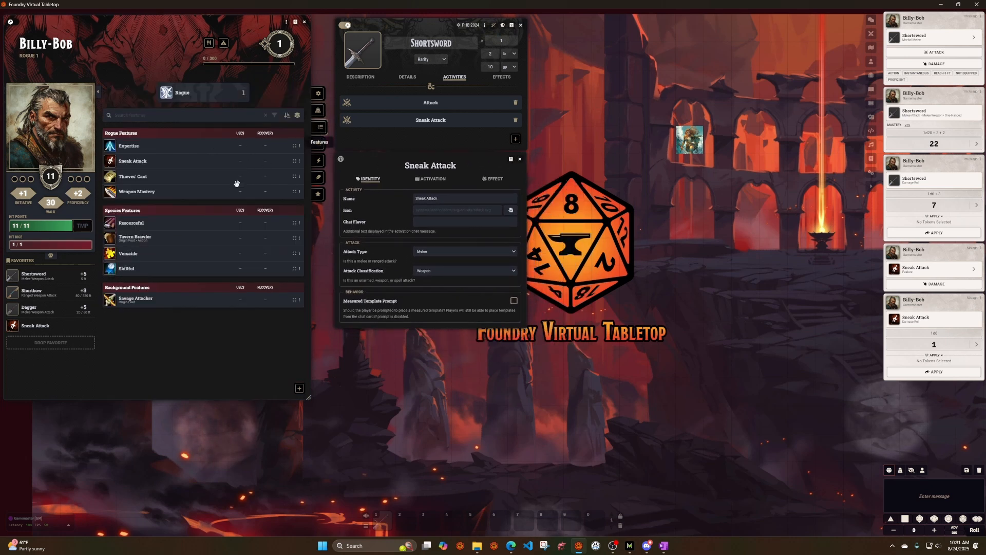
pyautogui.moveTo(135, 162)
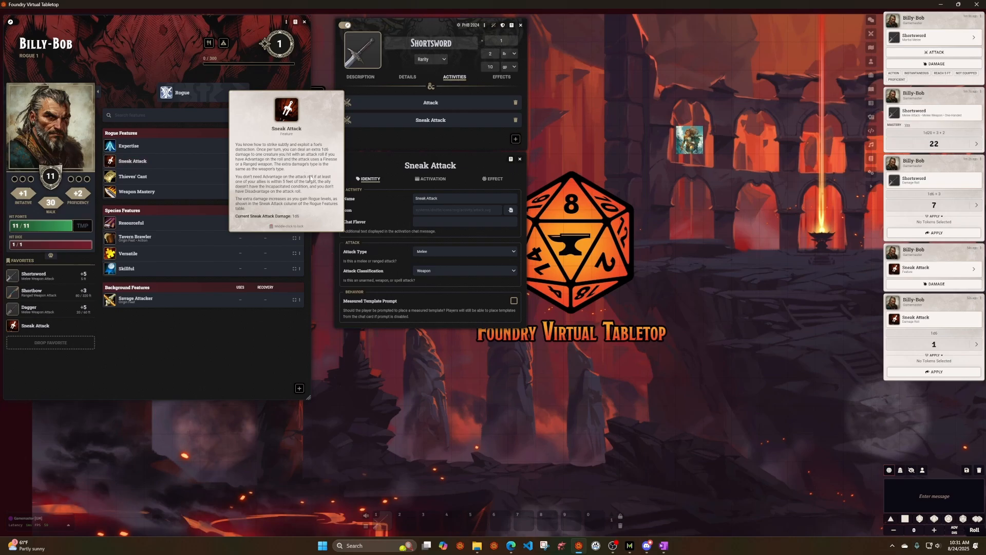
pyautogui.click(300, 162)
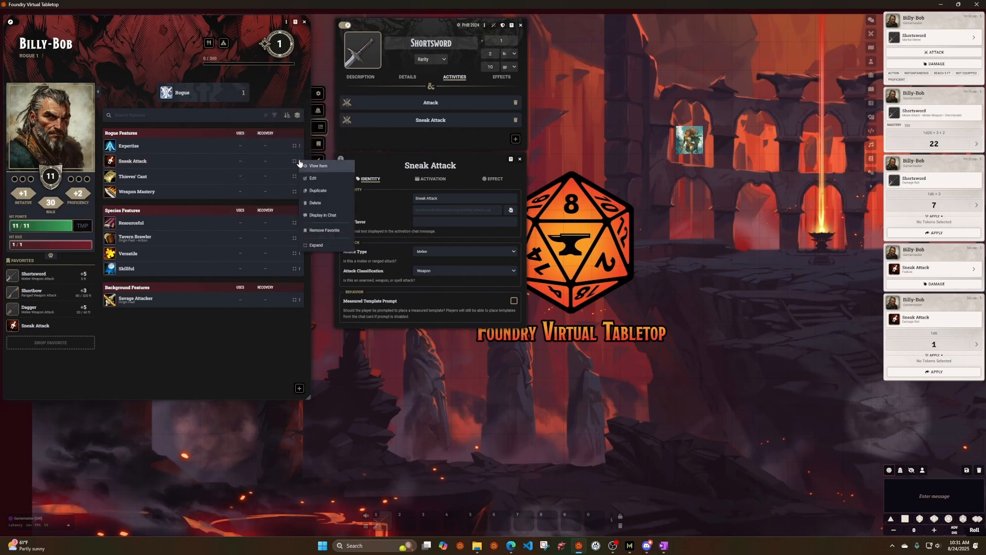
pyautogui.click(310, 167)
pyautogui.moveTo(456, 179); pyautogui.dragTo(603, 24)
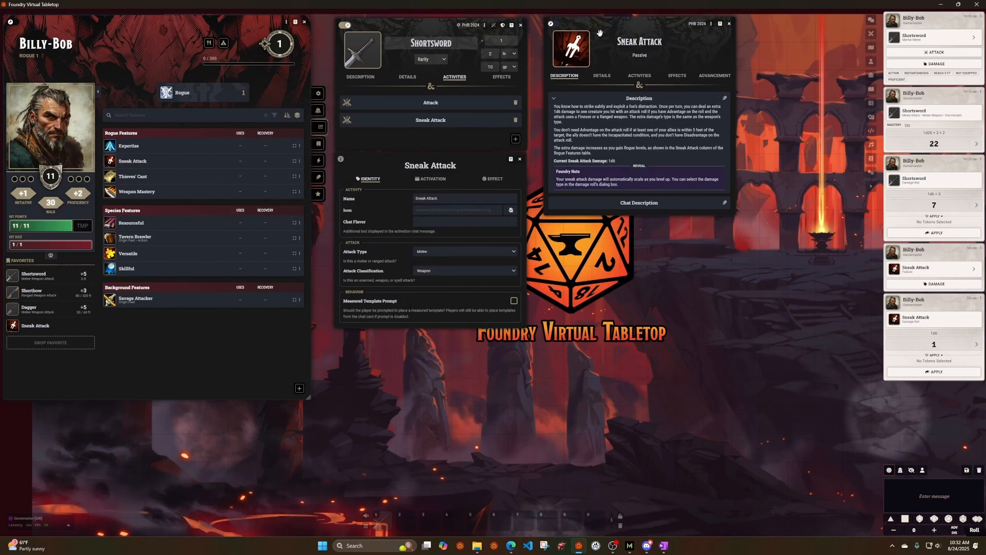
# Step: Open the Sneak Attack feature's Damage activity beneath its sheet and show the damage formula in its effect settings
pyautogui.click(641, 76)
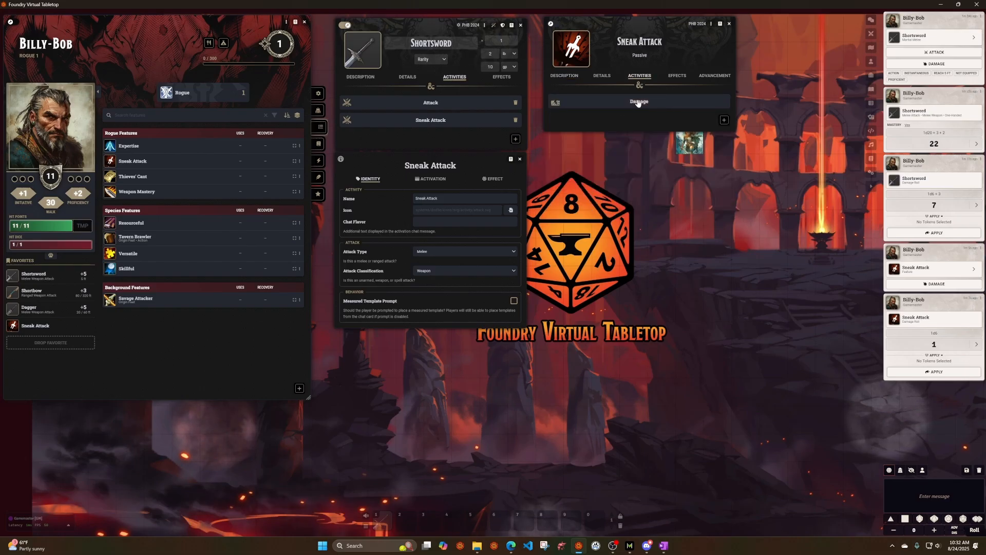
pyautogui.click(638, 104)
pyautogui.moveTo(500, 218); pyautogui.dragTo(648, 143)
pyautogui.click(708, 161)
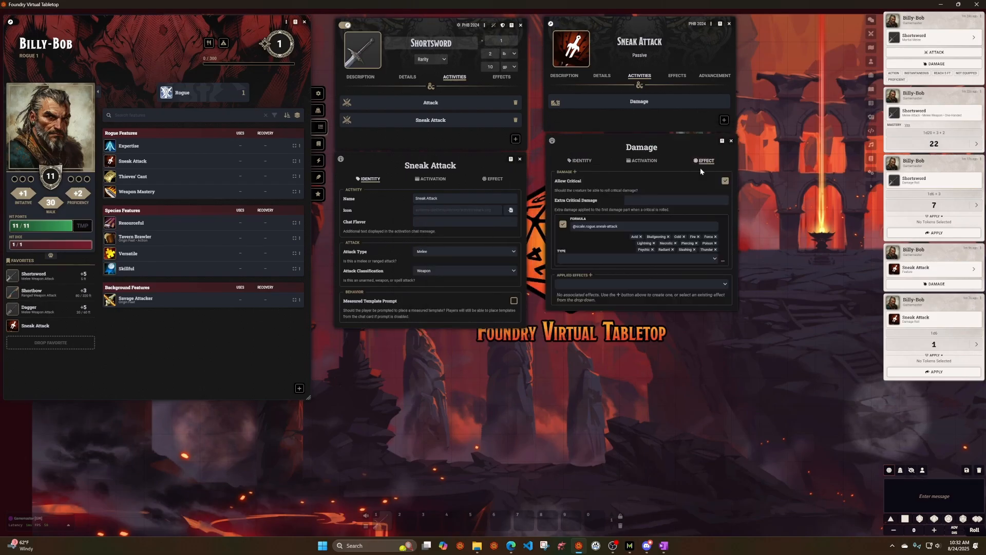
pyautogui.click(662, 224)
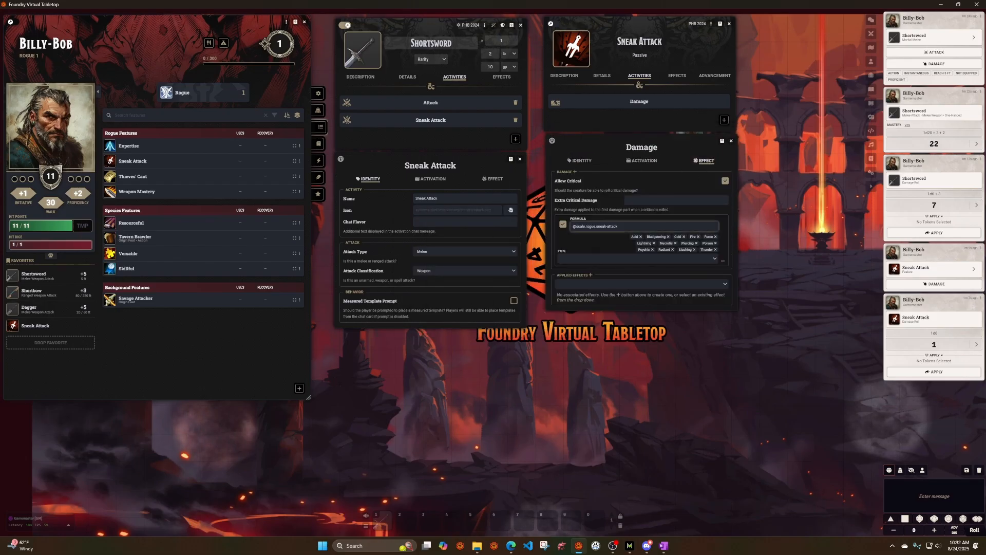
pyautogui.click(620, 141)
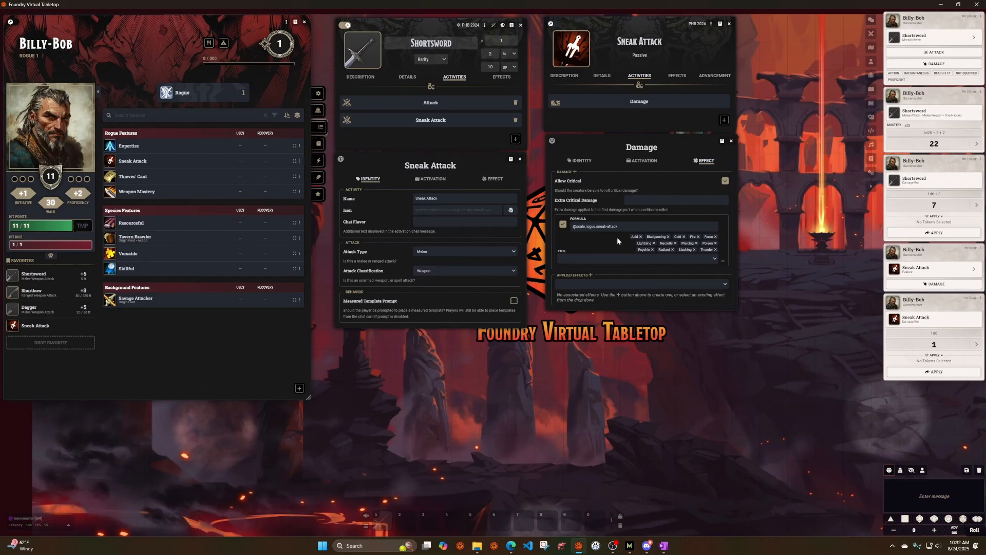
pyautogui.moveTo(572, 226); pyautogui.dragTo(626, 221)
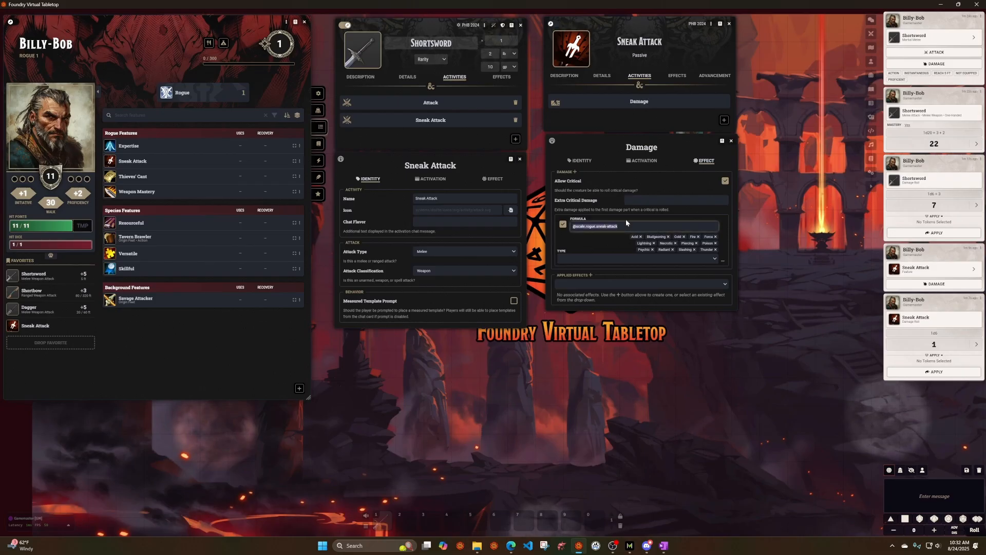
pyautogui.click(625, 225)
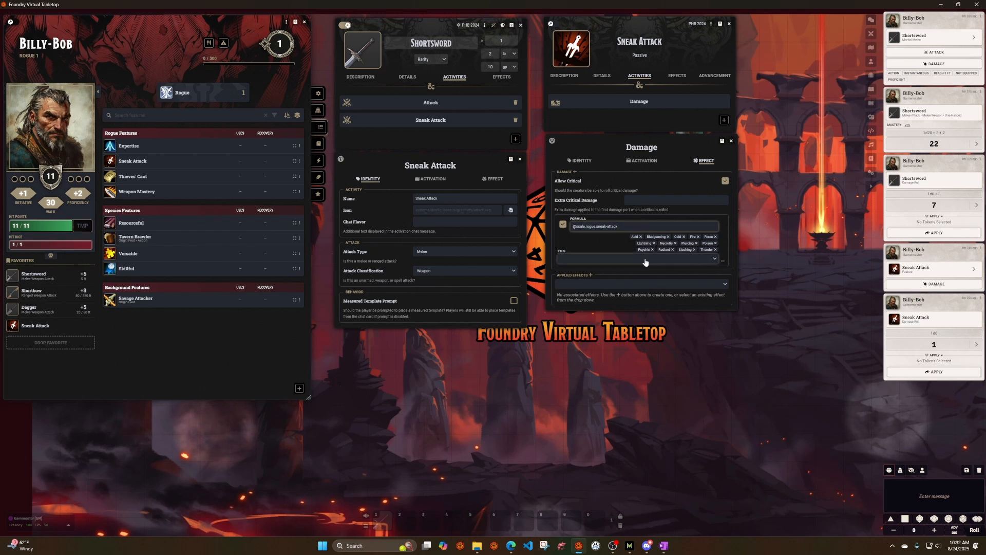
# Step: Roll the favorited Sneak Attack feature's damage as a normal Piercing roll and expand the result in chat
pyautogui.click(34, 331)
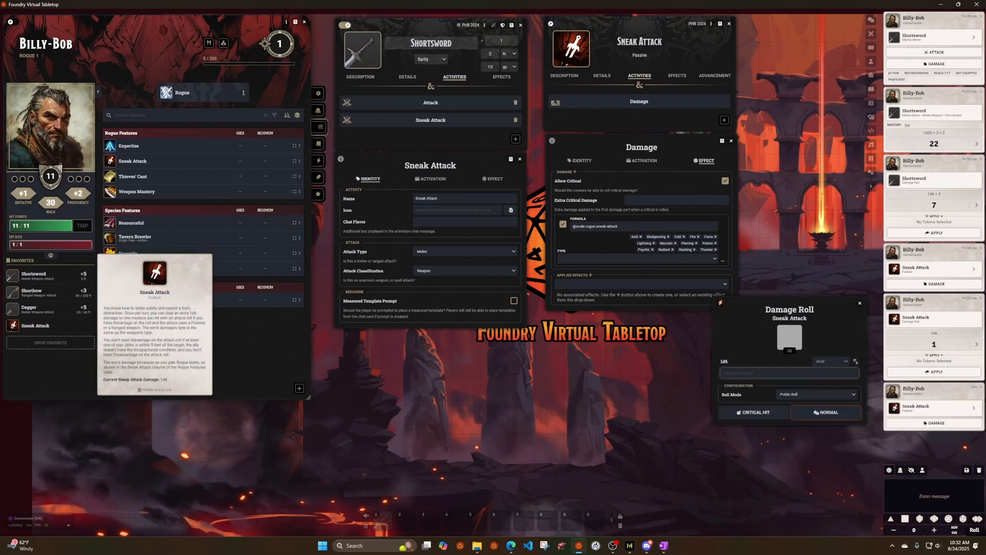
pyautogui.click(831, 361)
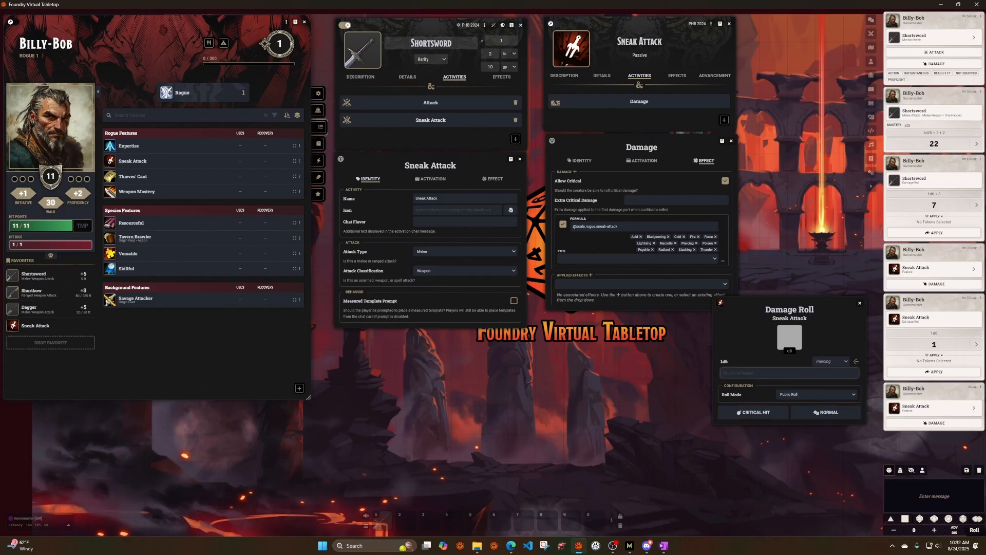
pyautogui.click(826, 418)
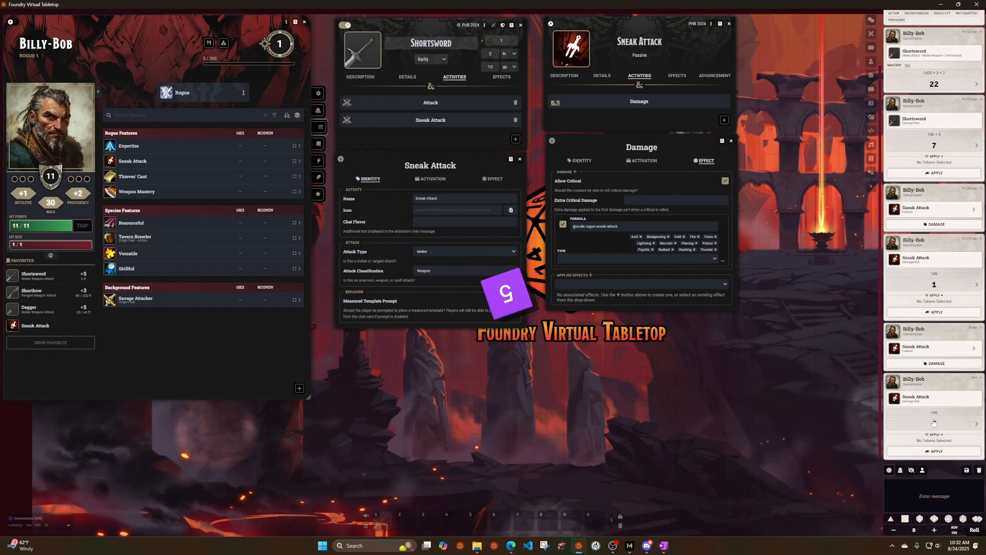
pyautogui.click(951, 423)
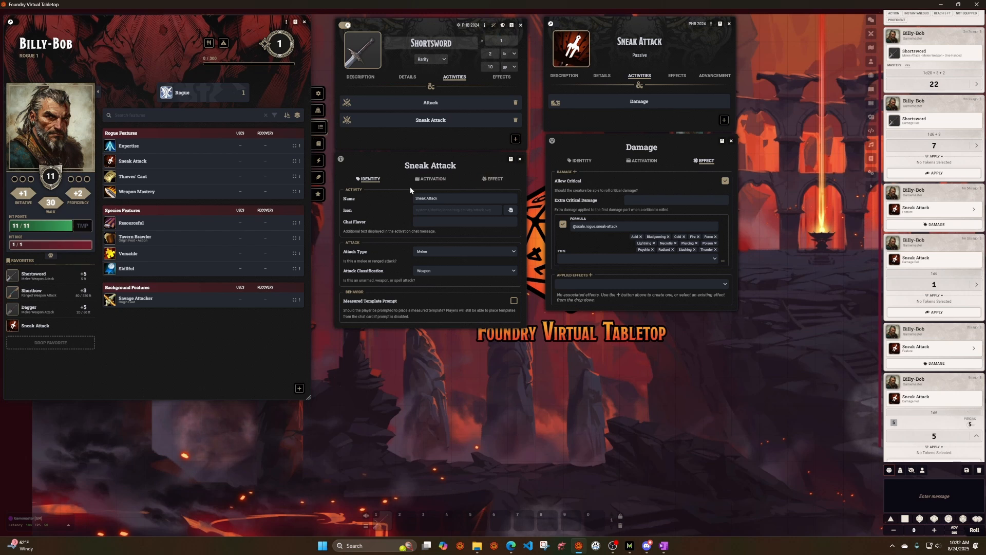
# Step: Add a damage part to the Shortsword's Sneak Attack activity and make it use a custom formula
pyautogui.click(495, 182)
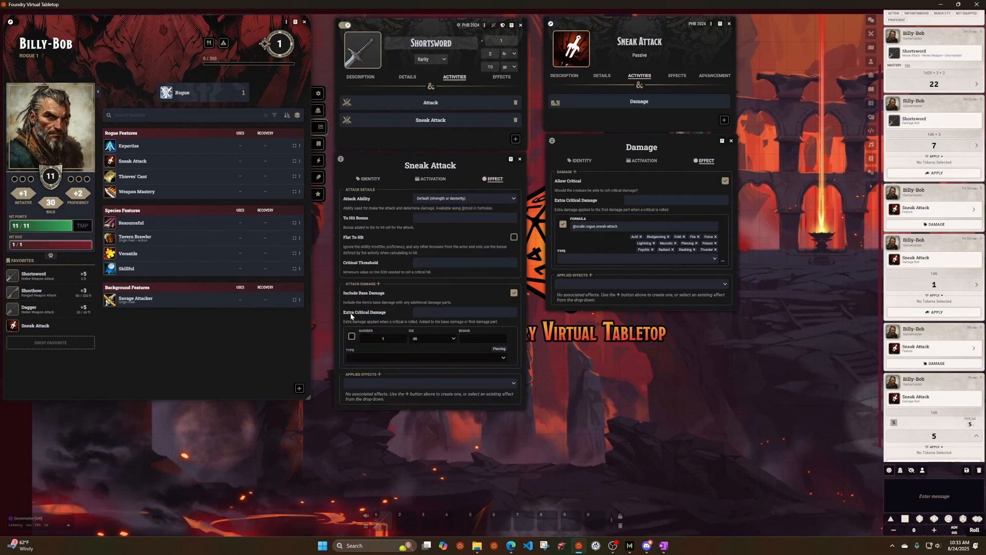
pyautogui.click(378, 285)
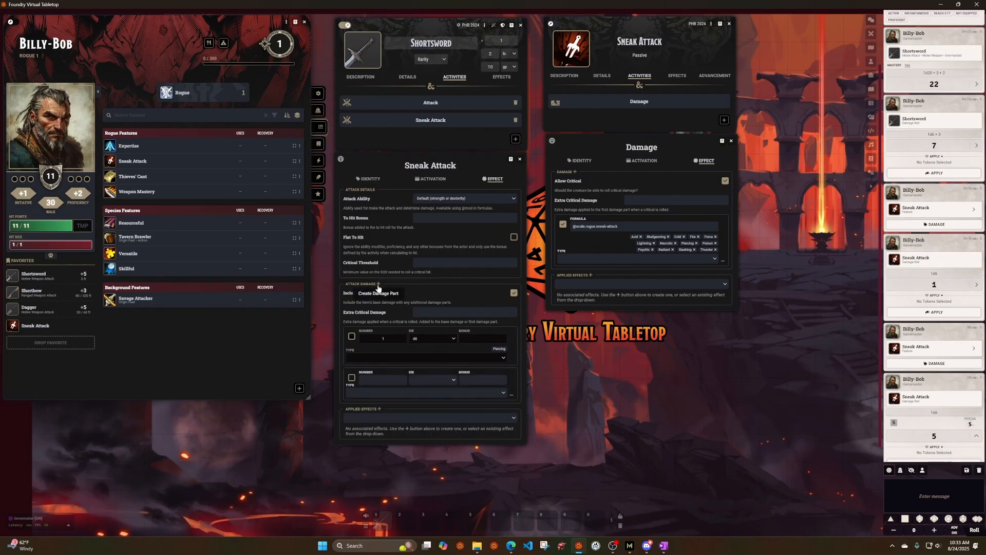
pyautogui.click(351, 377)
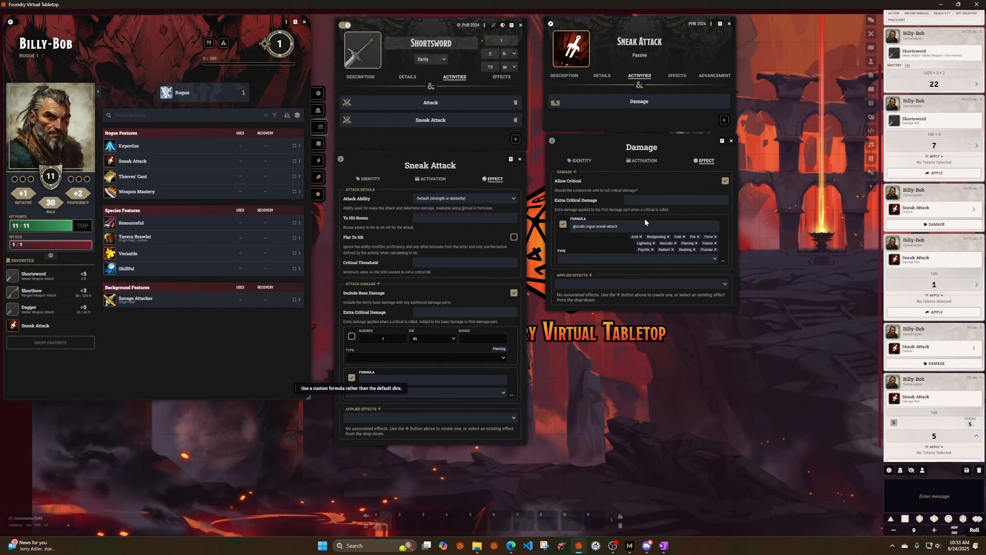
pyautogui.moveTo(627, 230); pyautogui.dragTo(571, 231)
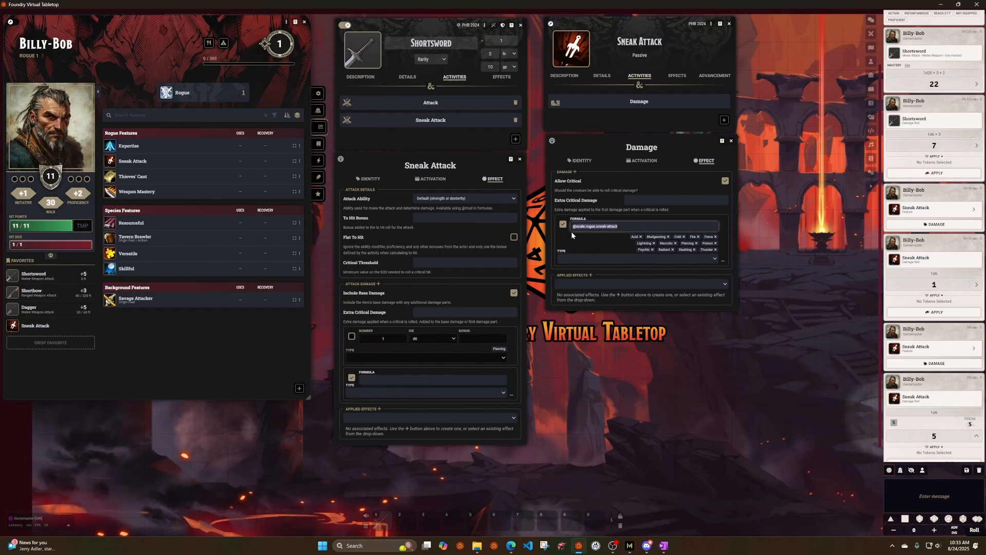
pyautogui.hotkey('ctrl', 'c')
pyautogui.click(414, 379)
pyautogui.hotkey('ctrl', 'v')
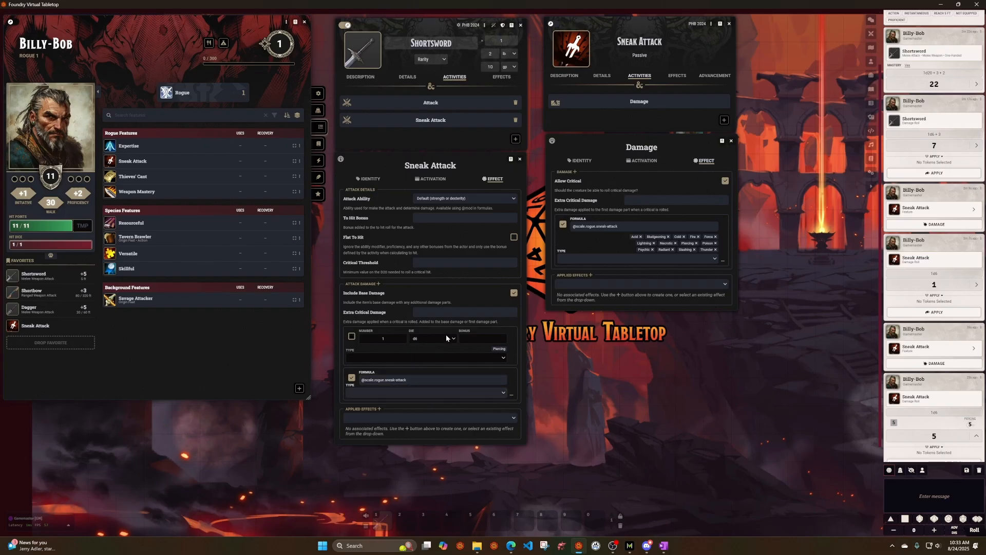
pyautogui.click(475, 393)
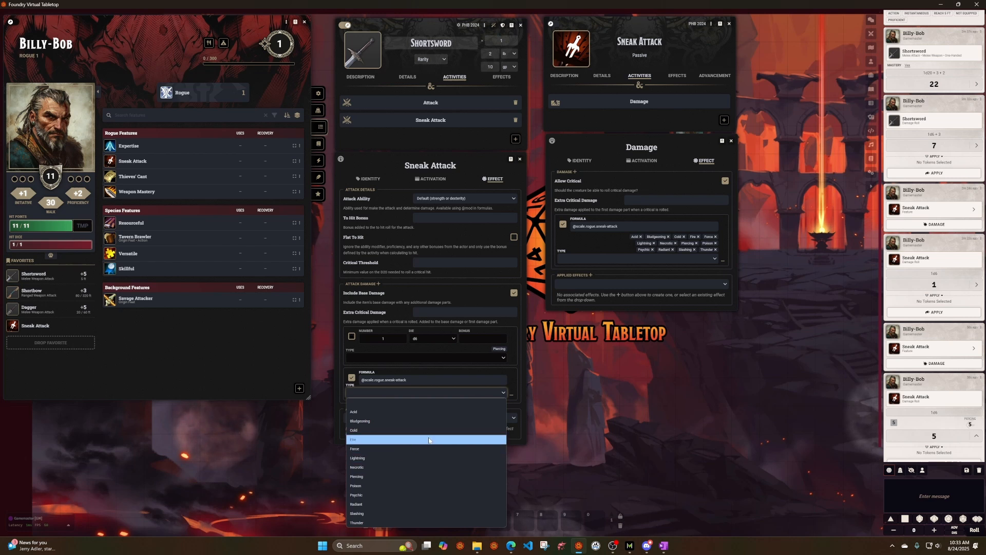
pyautogui.click(426, 476)
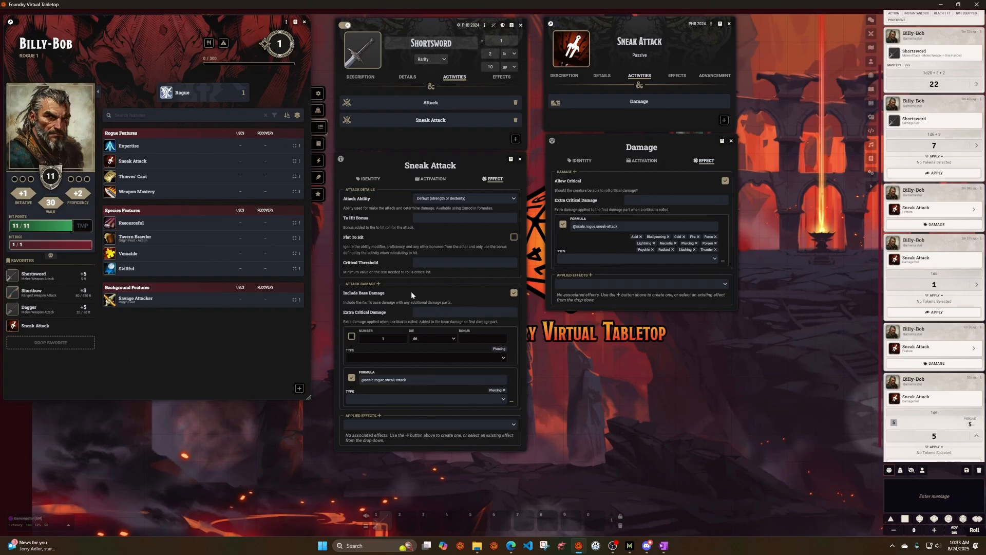
# Step: Close the activity windows and the Sneak Attack feature, then turn off edit mode on the Shortsword and close it
pyautogui.click(519, 158)
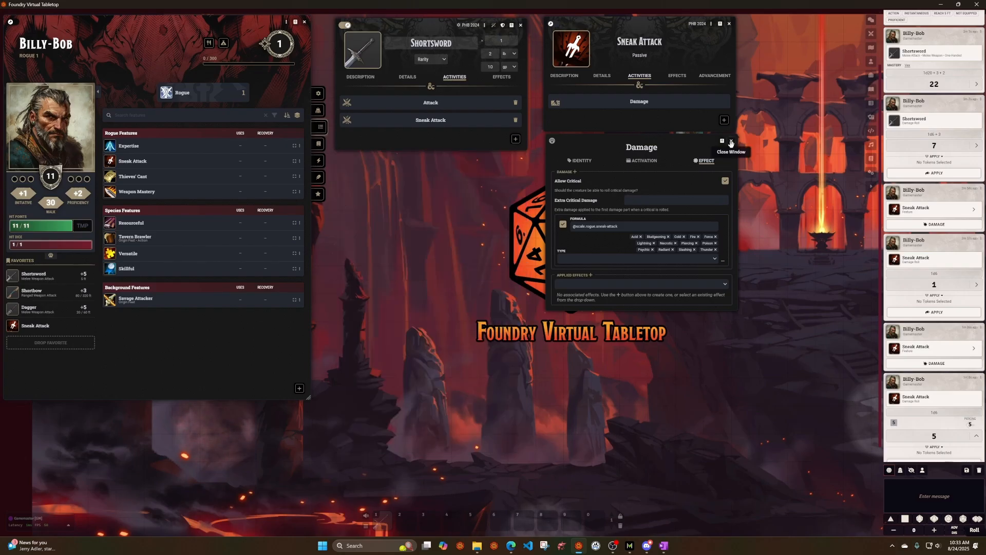
pyautogui.click(730, 140)
pyautogui.click(728, 24)
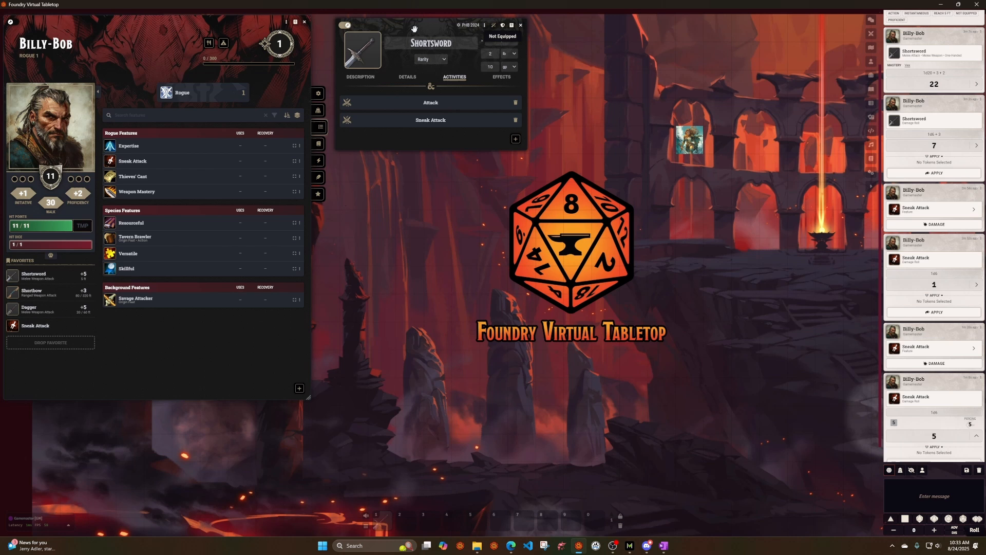
pyautogui.click(345, 25)
pyautogui.click(520, 25)
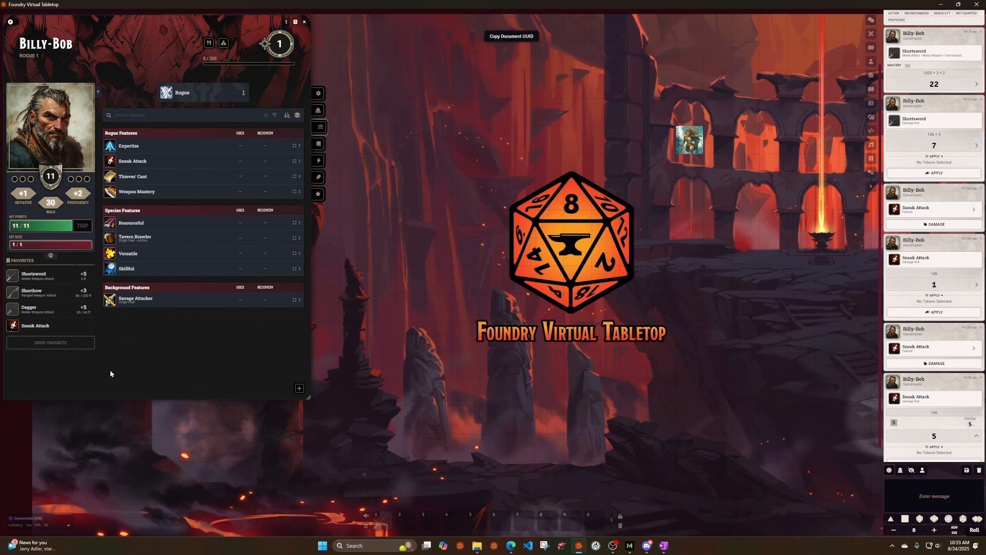
# Step: Use the Shortsword's Sneak Attack activity from the rogue's favorites and make a normal attack roll
pyautogui.click(34, 276)
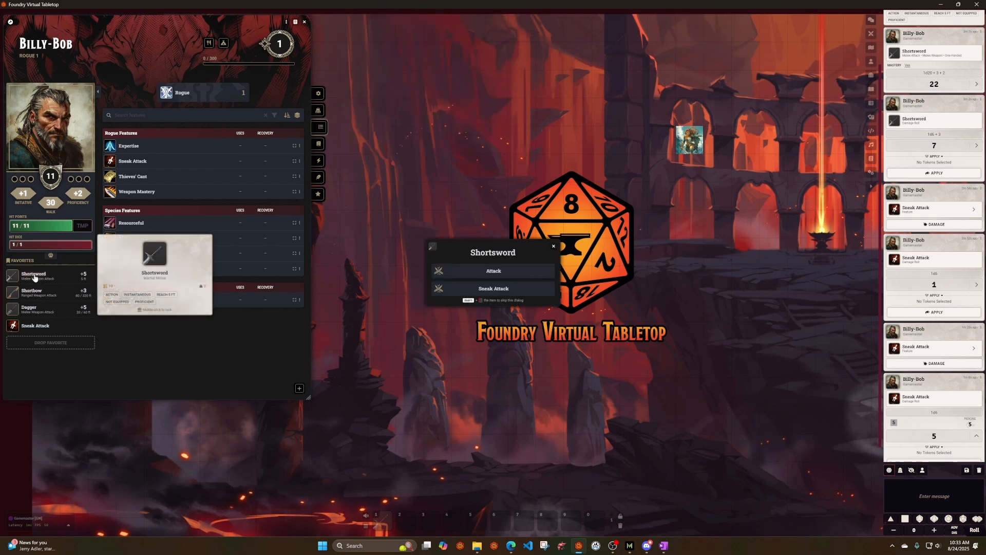
pyautogui.click(513, 291)
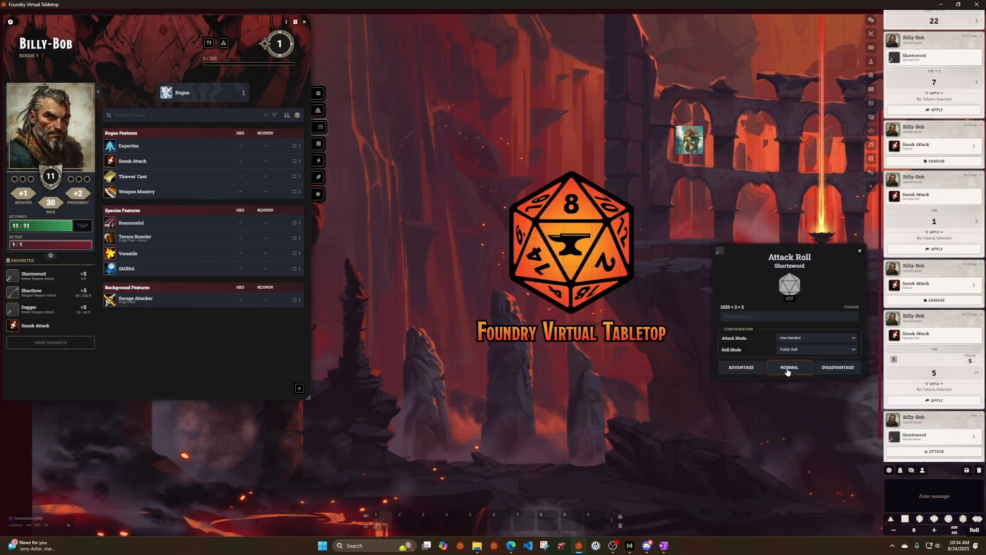
pyautogui.click(789, 368)
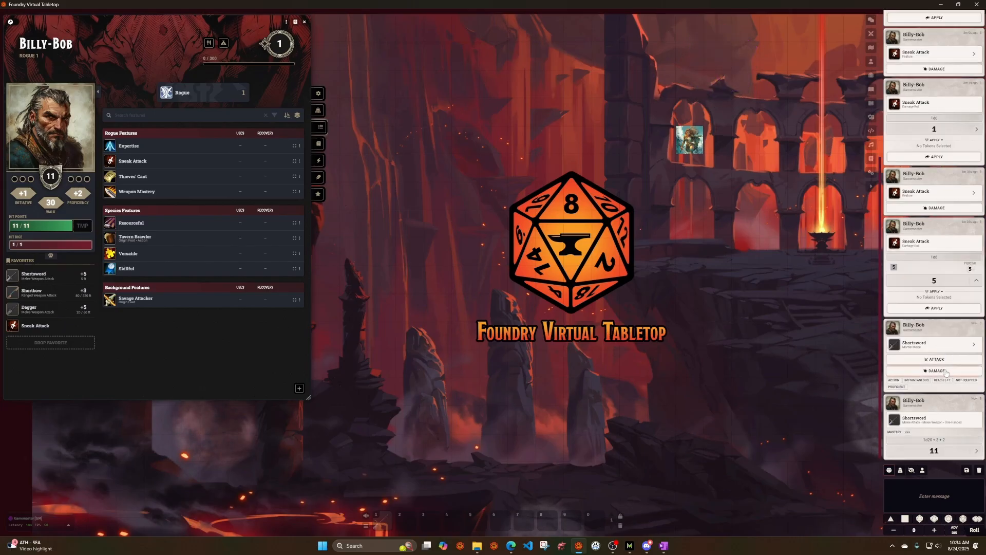
# Step: Roll the Shortsword's Sneak Attack damage once as a normal hit and once as a critical hit
pyautogui.click(946, 371)
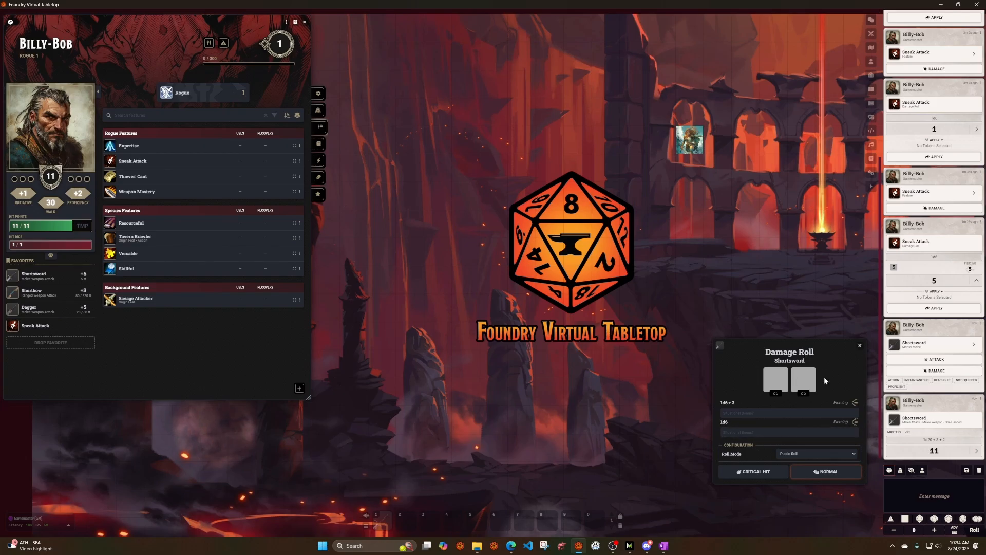
pyautogui.click(826, 473)
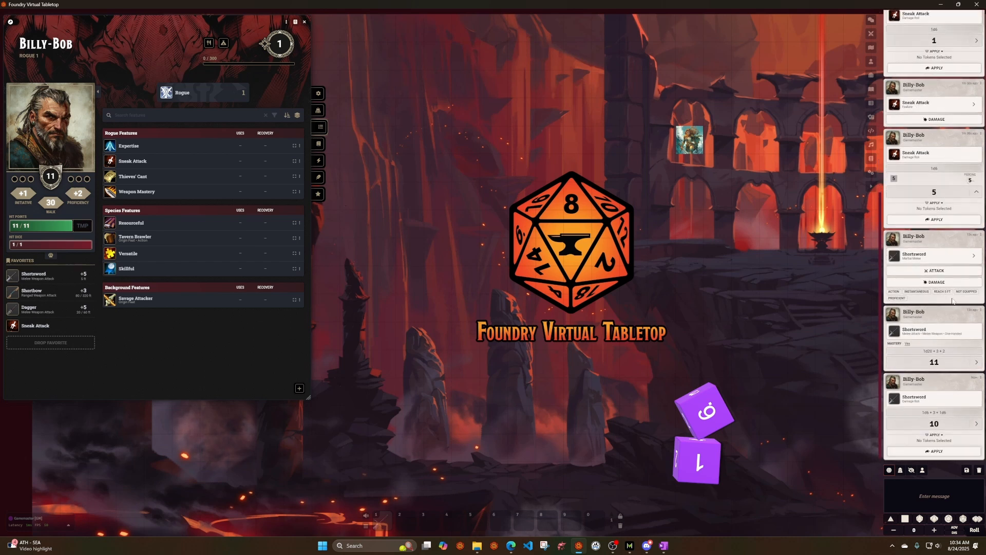
pyautogui.click(943, 283)
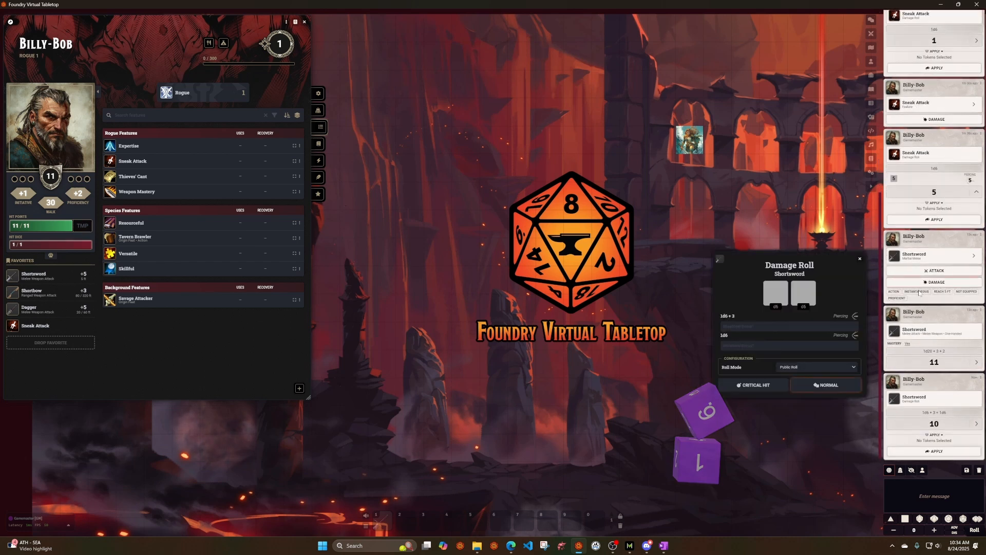
pyautogui.click(758, 387)
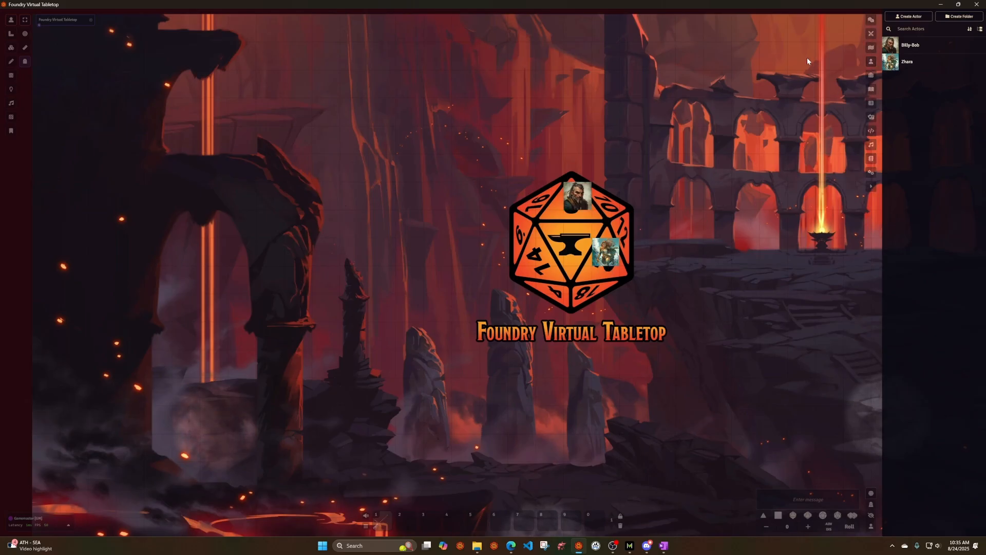
# Step: Create a Player Character actor named Kendal
pyautogui.click(908, 16)
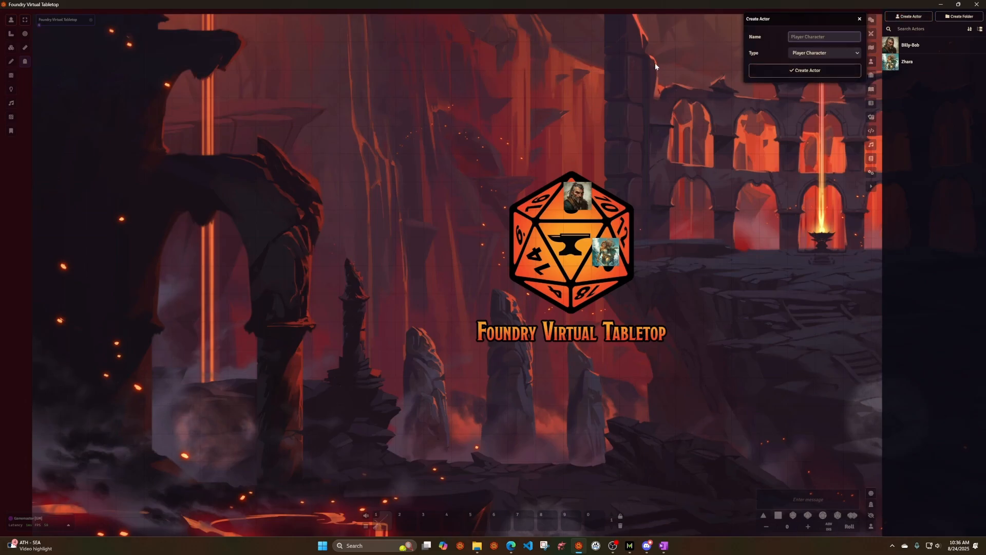
pyautogui.write('Kendal')
pyautogui.press('Return')
# Step: Turn on edit mode for the new character and upload Kendal.webp as the portrait
pyautogui.click(347, 88)
pyautogui.click(370, 194)
pyautogui.click(435, 232)
pyautogui.click(178, 78)
pyautogui.click(395, 273)
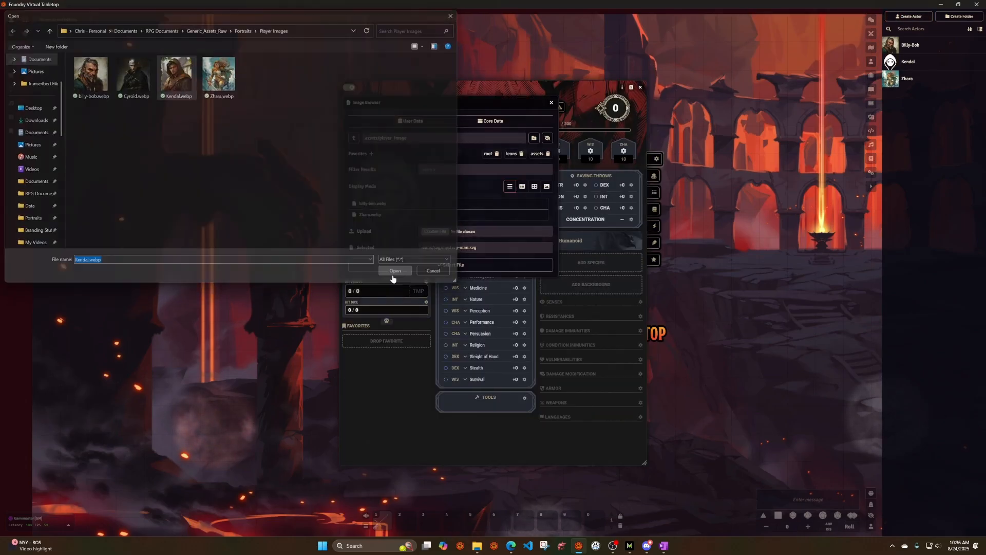
pyautogui.click(457, 282)
# Step: Set Wisdom to 15, Charisma to 13, Constitution to 14 and Intelligence to 12
pyautogui.click(591, 159)
pyautogui.write('15')
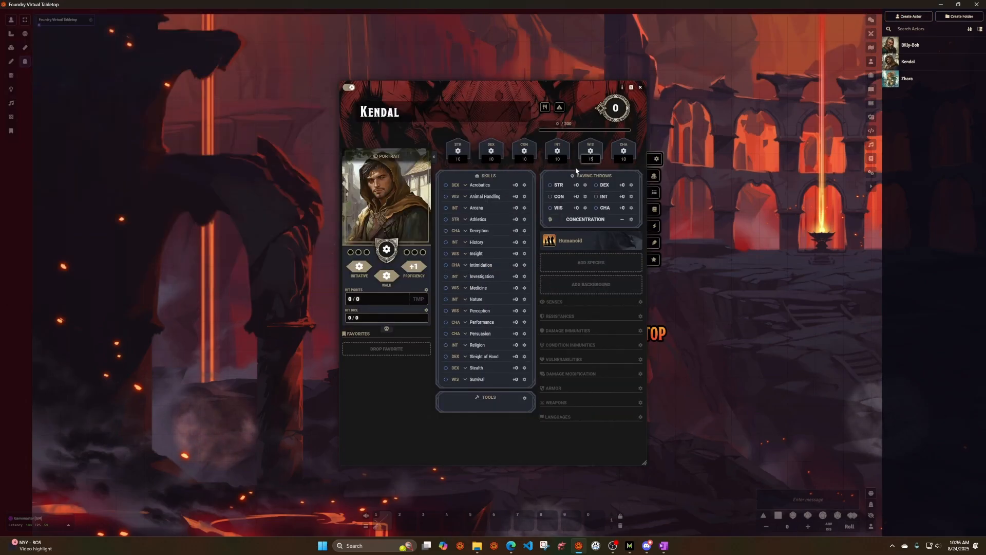
pyautogui.press('Tab')
pyautogui.write('13')
pyautogui.click(524, 159)
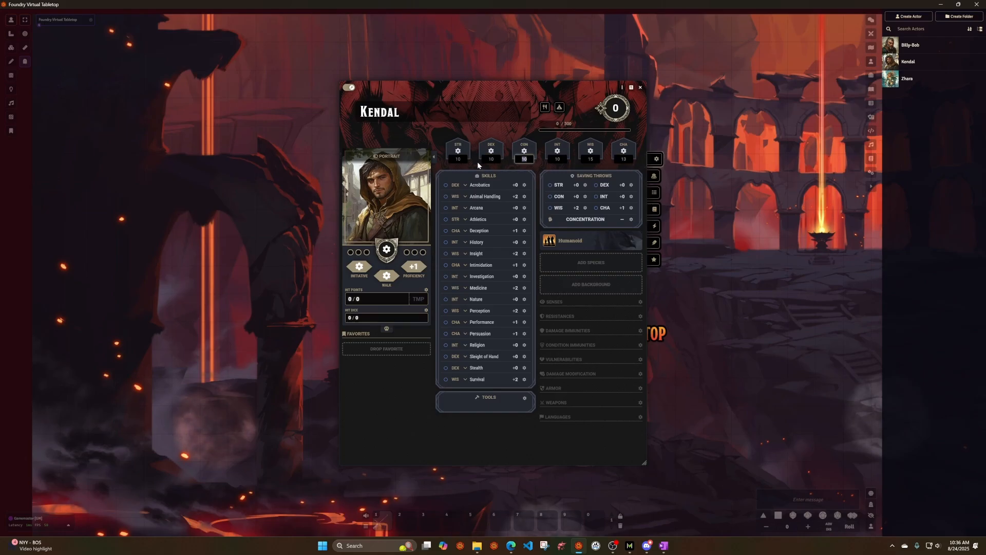
pyautogui.write('12')
# Step: Set Strength to 12 and Intelligence to 8, and turn off the sheet's edit mode
pyautogui.click(457, 160)
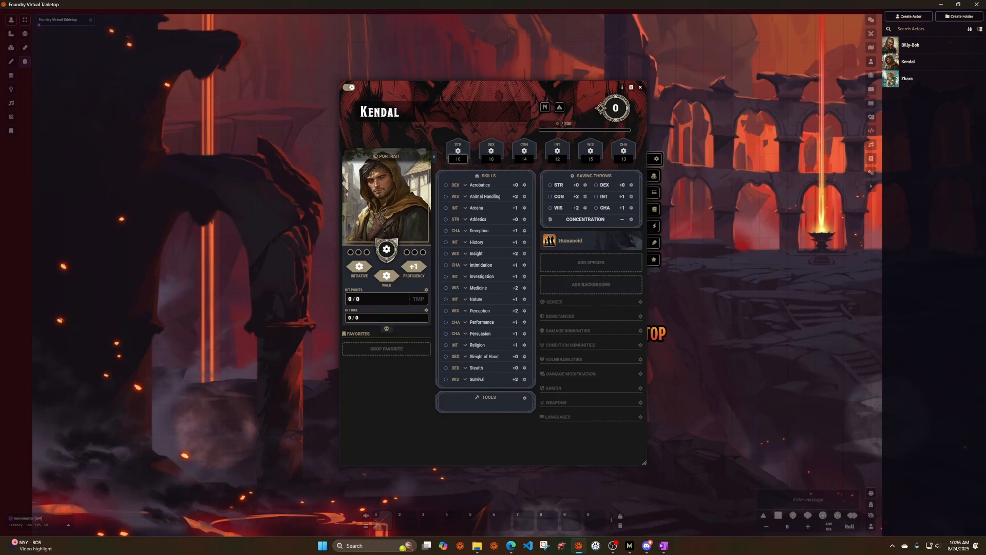
pyautogui.write('8')
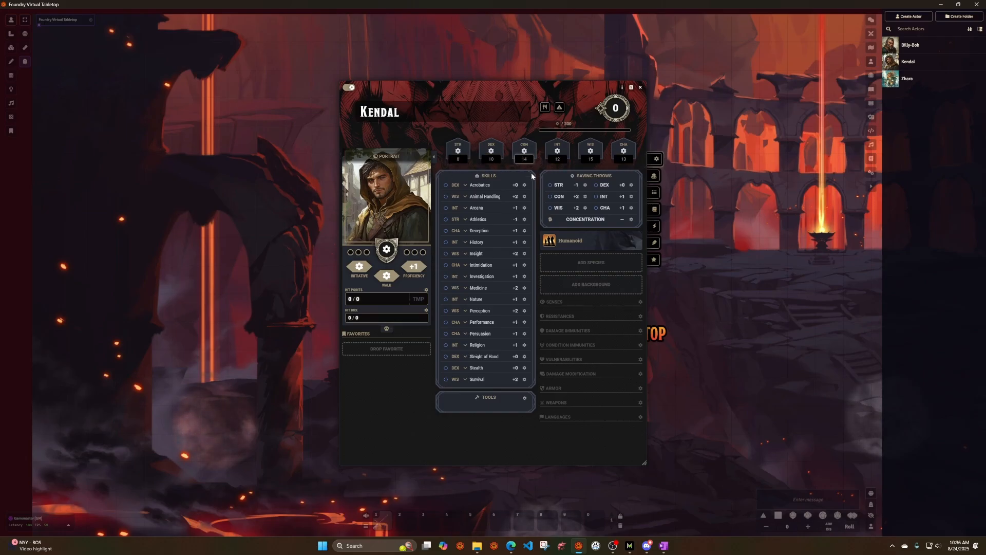
pyautogui.click(457, 159)
pyautogui.write('10')
pyautogui.click(557, 159)
pyautogui.write('8')
pyautogui.click(457, 159)
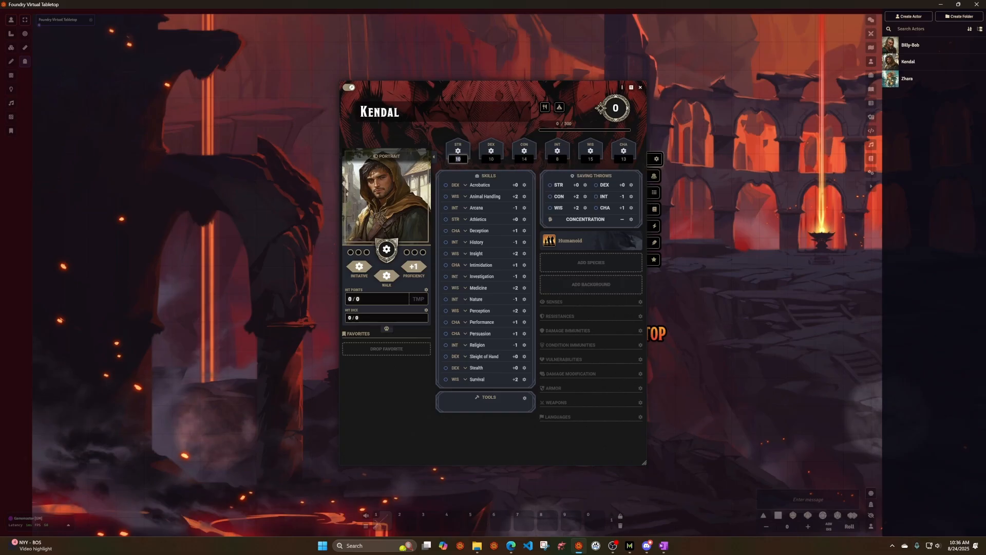
pyautogui.click(349, 88)
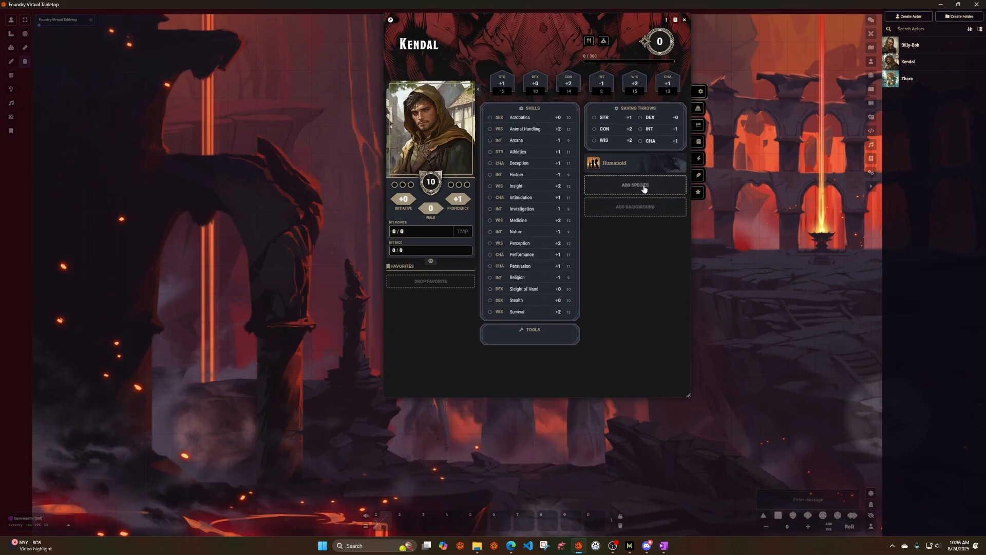
# Step: Add the species Elf, Wood and complete its advancement with Perception as the skill proficiency
pyautogui.click(641, 186)
pyautogui.click(640, 255)
pyautogui.click(592, 400)
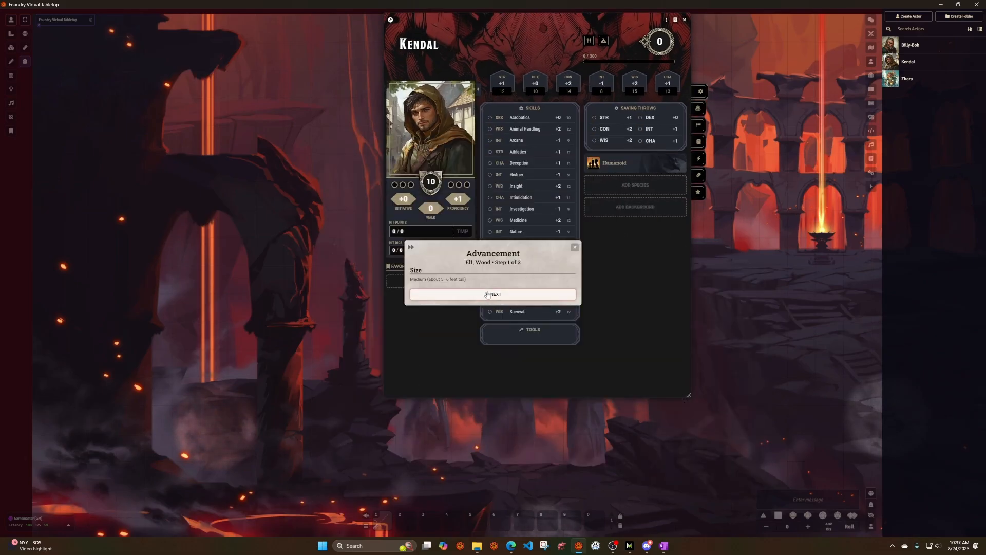
pyautogui.click(485, 293)
pyautogui.click(483, 292)
pyautogui.click(461, 327)
pyautogui.click(542, 313)
pyautogui.click(541, 339)
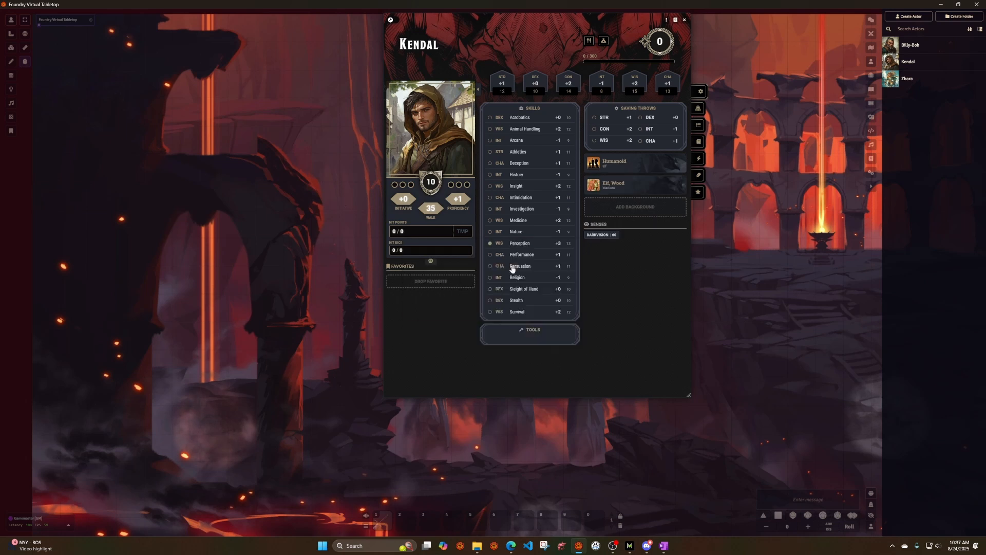
# Step: Review the character's species features, including Elven Lineage, Wood Elf, and the inventory and spells before returning to the character details
pyautogui.click(698, 125)
pyautogui.moveTo(503, 193)
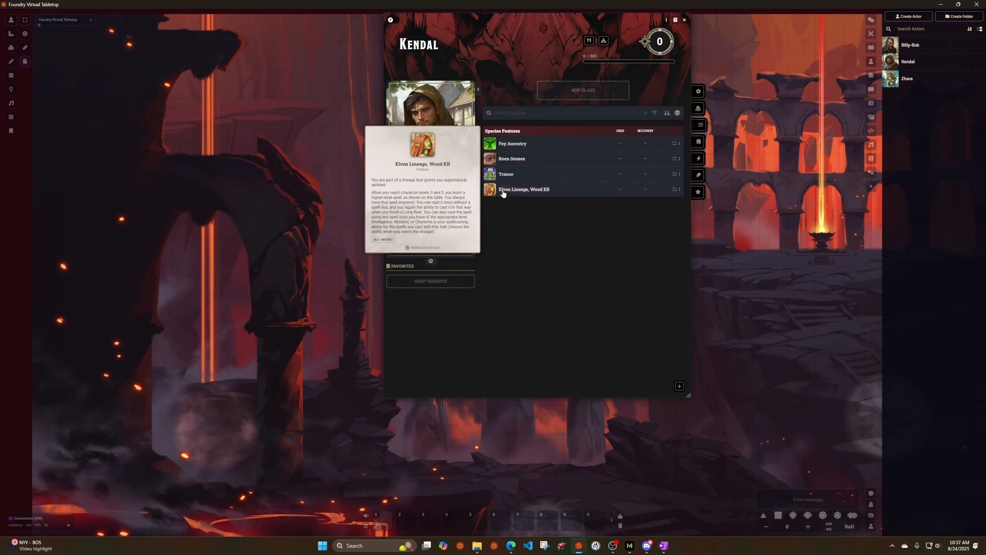
pyautogui.click(536, 190)
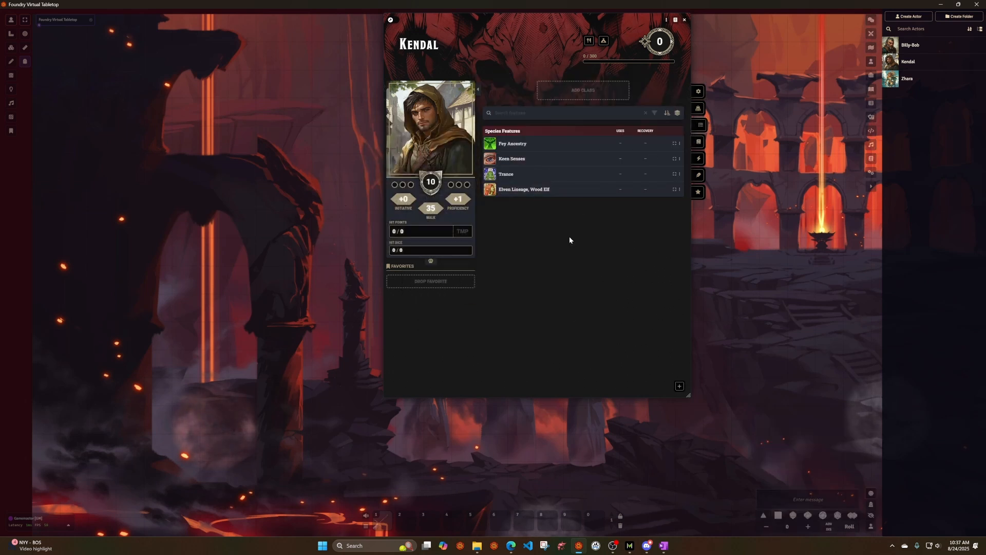
pyautogui.click(699, 91)
pyautogui.click(698, 142)
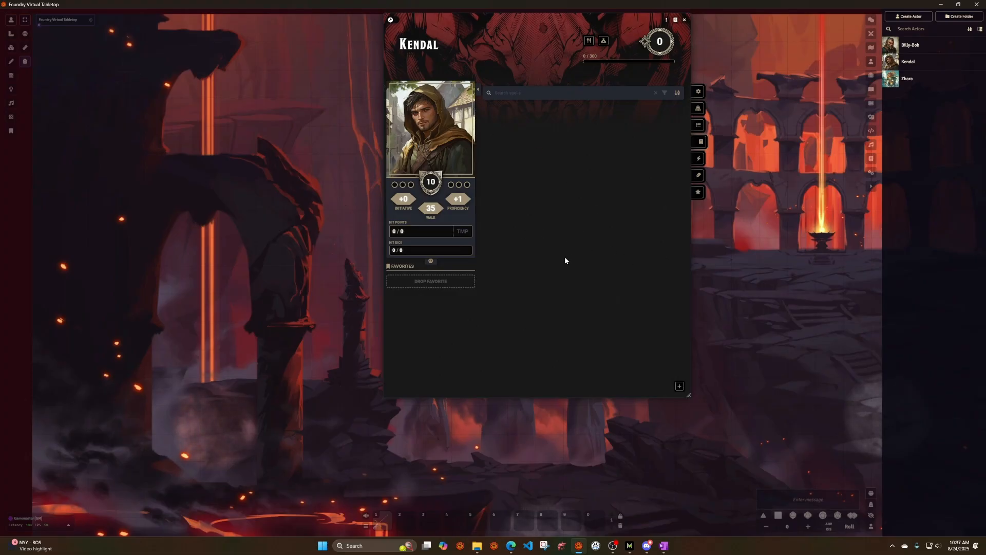
pyautogui.click(699, 109)
pyautogui.click(699, 126)
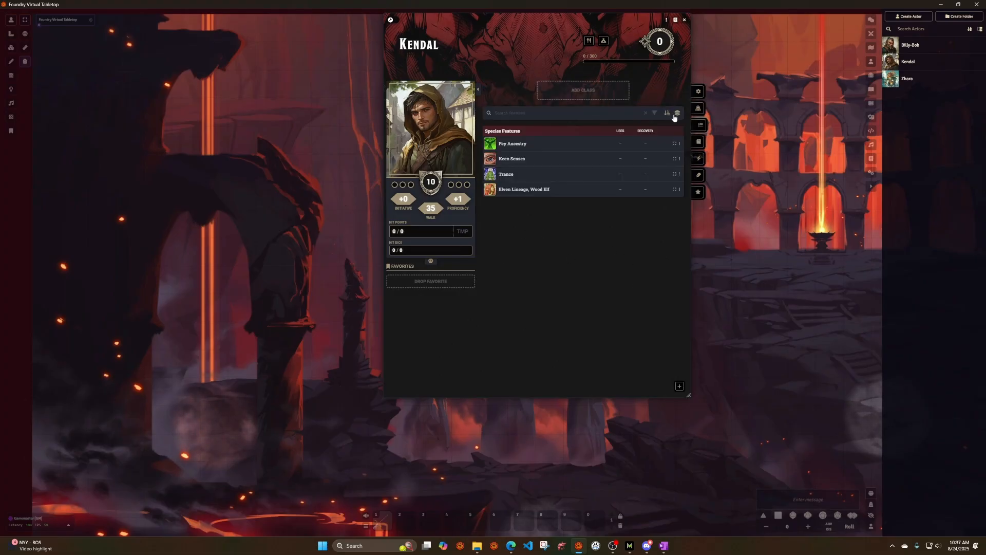
pyautogui.click(698, 92)
pyautogui.click(637, 210)
pyautogui.click(639, 209)
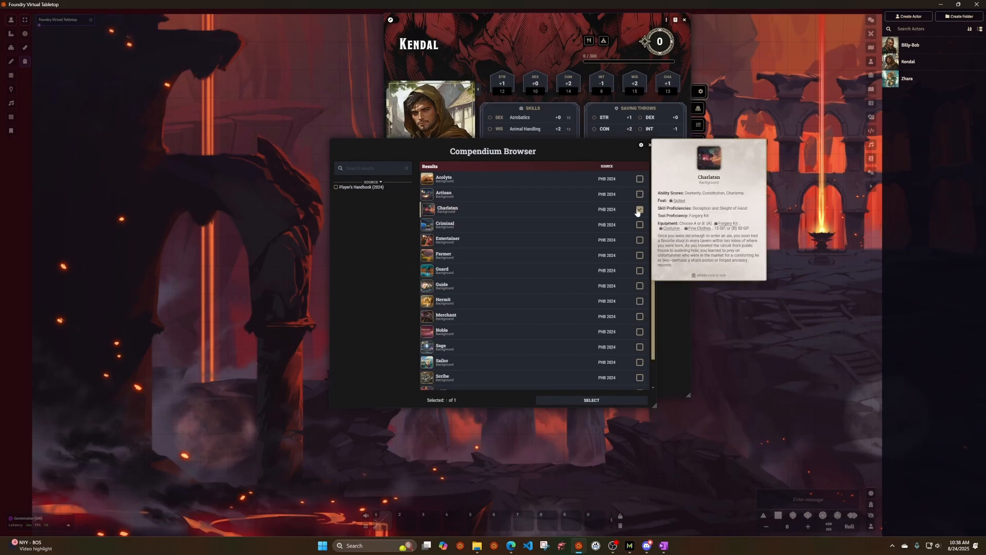
pyautogui.click(592, 400)
pyautogui.click(574, 196)
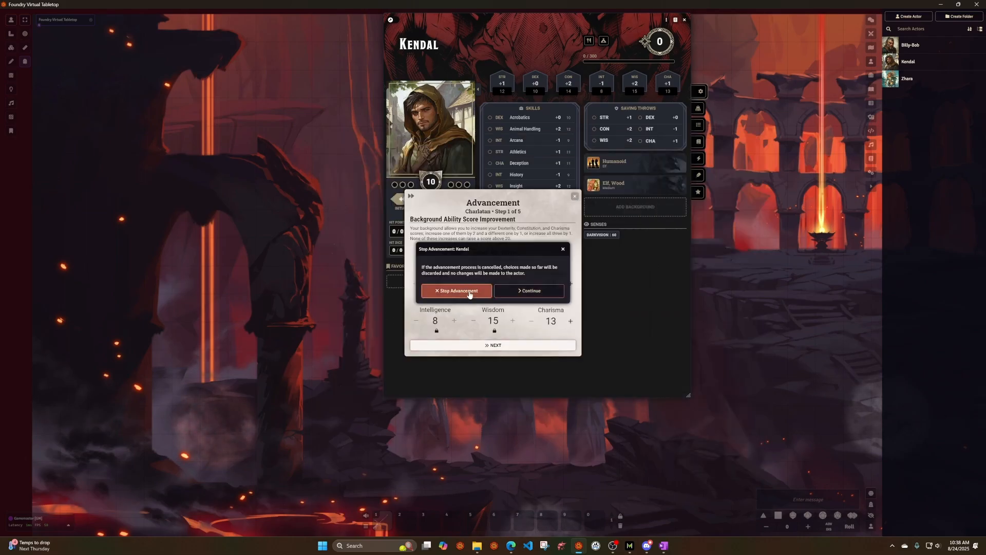
pyautogui.click(456, 290)
# Step: Add the Acolyte background and raise Wisdom by 2 and Charisma by 1 in its ability score improvement
pyautogui.click(640, 179)
pyautogui.click(574, 400)
pyautogui.click(513, 321)
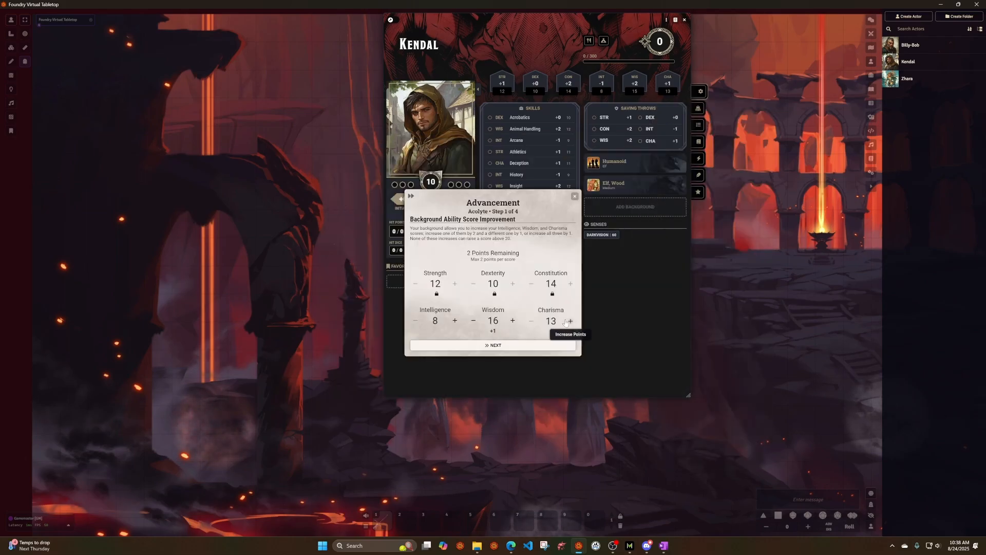
pyautogui.click(571, 322)
pyautogui.click(513, 320)
pyautogui.click(513, 345)
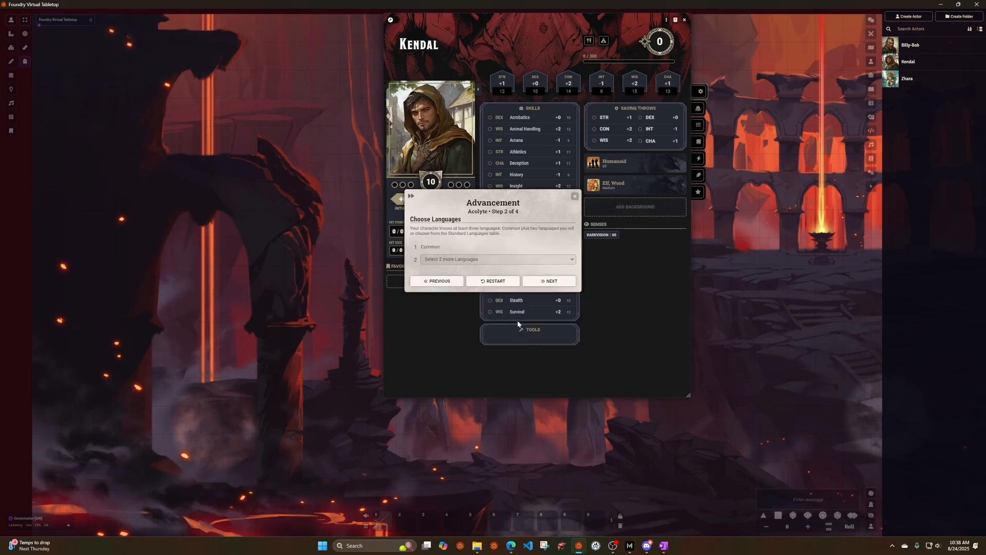
# Step: Choose Elvish and Goblin as languages and complete the Acolyte advancement with its proficiencies and Magic Initiate feat
pyautogui.click(493, 260)
pyautogui.click(475, 315)
pyautogui.click(485, 273)
pyautogui.click(478, 323)
pyautogui.click(544, 293)
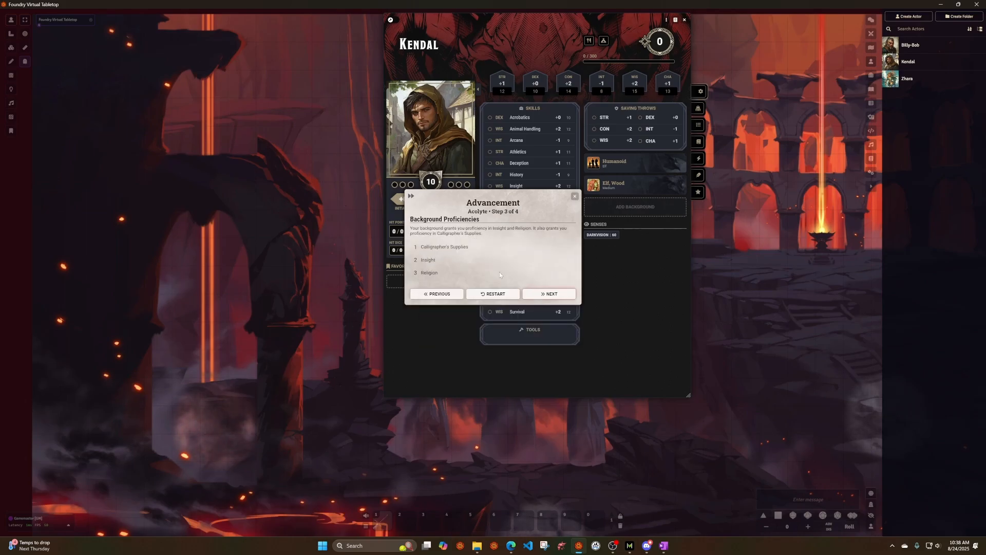
pyautogui.click(546, 294)
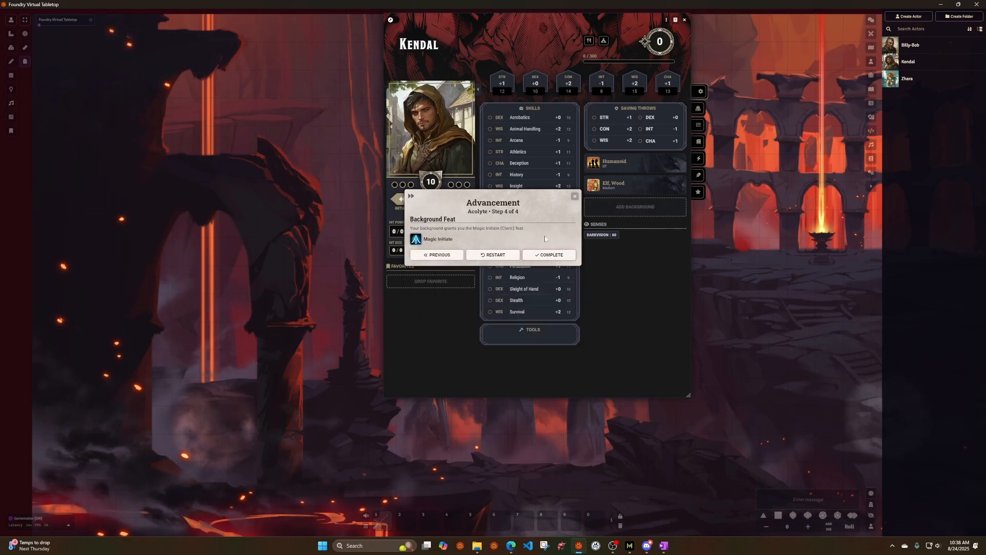
pyautogui.click(544, 256)
# Step: Mark Cleric as the class to add, open its class description and place both windows on either side of the character sheet
pyautogui.click(698, 124)
pyautogui.click(577, 88)
pyautogui.click(638, 226)
pyautogui.click(444, 224)
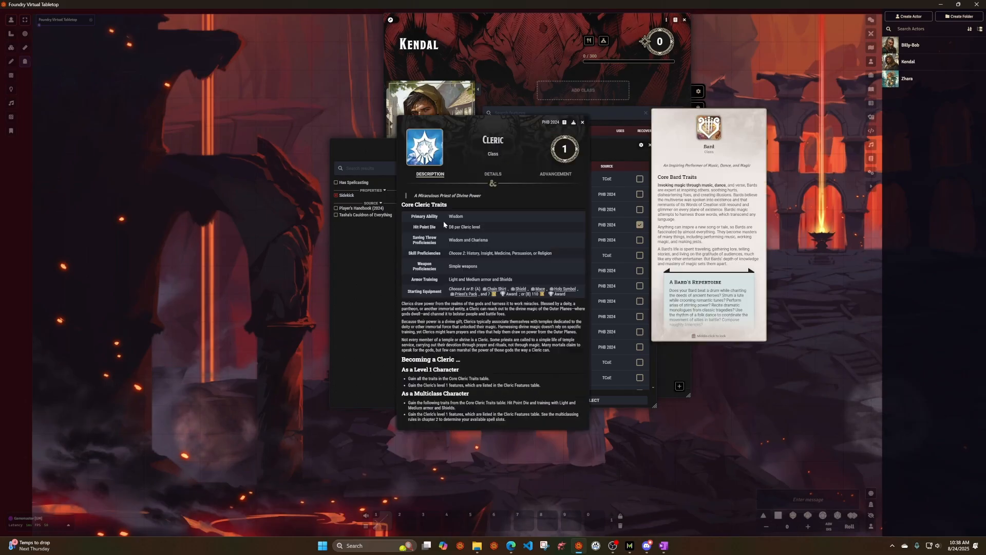
pyautogui.click(491, 62)
pyautogui.moveTo(361, 149); pyautogui.dragTo(45, 134)
pyautogui.click(488, 414)
pyautogui.moveTo(485, 133); pyautogui.dragTo(874, 110)
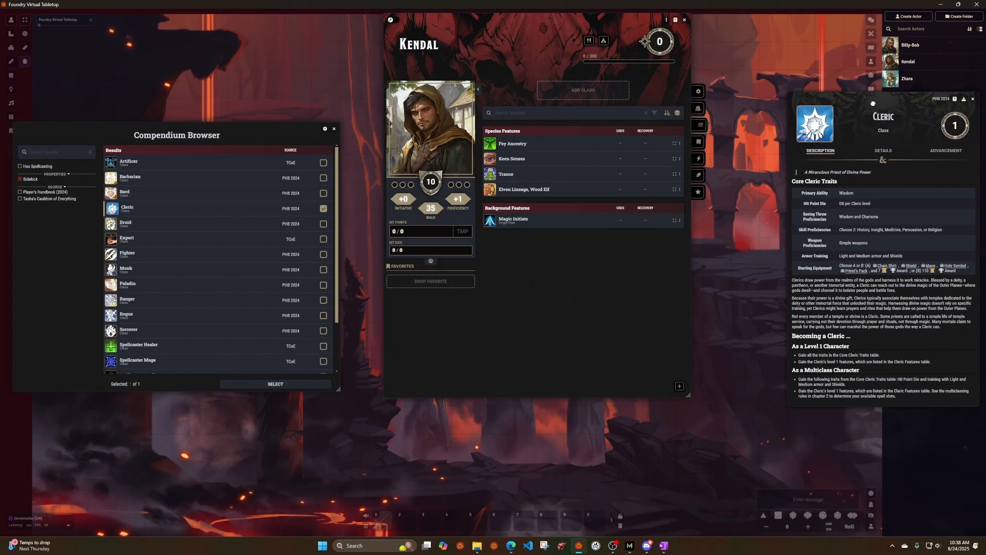
# Step: Confirm the Cleric class, accept its level 1 hit points and choose Medicine and History as skill proficiencies
pyautogui.click(275, 384)
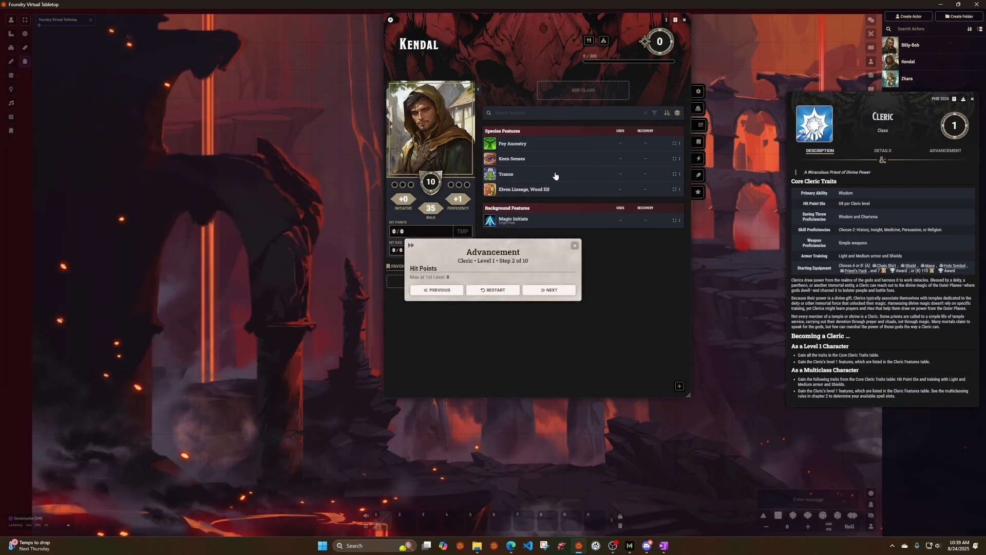
pyautogui.click(549, 291)
pyautogui.click(551, 325)
pyautogui.click(488, 292)
pyautogui.click(477, 325)
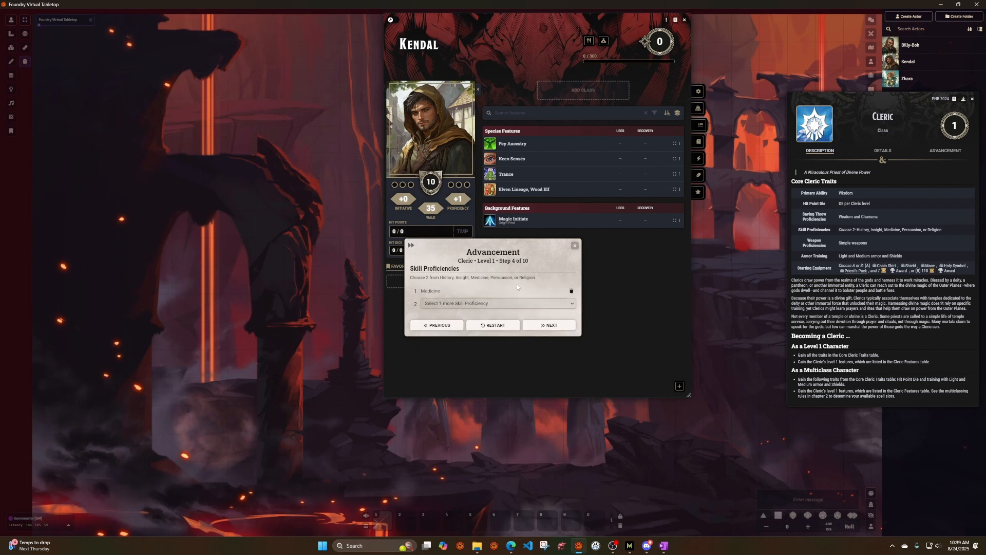
pyautogui.click(483, 304)
pyautogui.click(477, 330)
pyautogui.click(563, 327)
# Step: Choose Divine Order: Protector and complete the Cleric's level 1 advancement
pyautogui.click(540, 317)
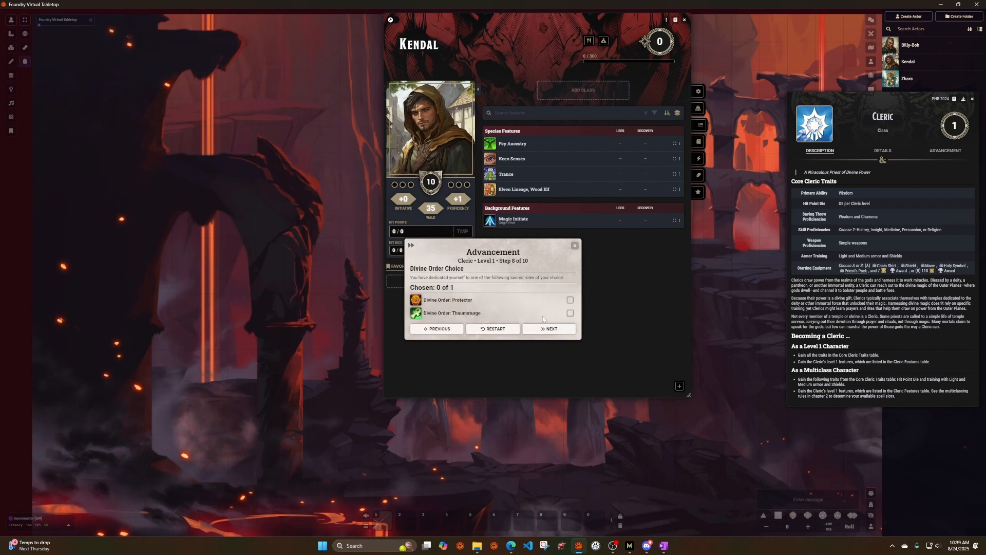
pyautogui.click(543, 328)
pyautogui.click(548, 292)
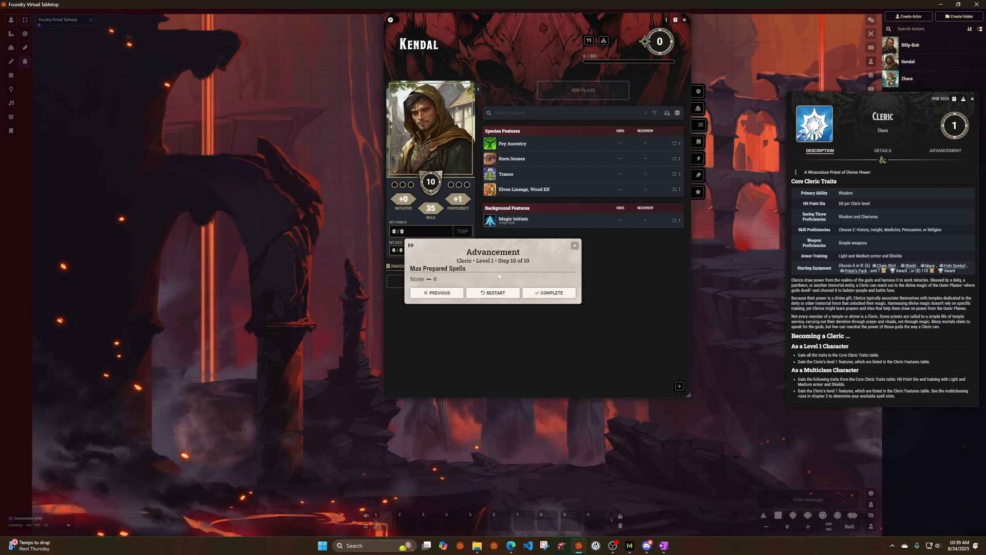
pyautogui.click(549, 292)
# Step: Open the character's Acolyte background and place it with the Cleric description beside the character sheet
pyautogui.moveTo(862, 98); pyautogui.dragTo(821, 201)
pyautogui.click(698, 92)
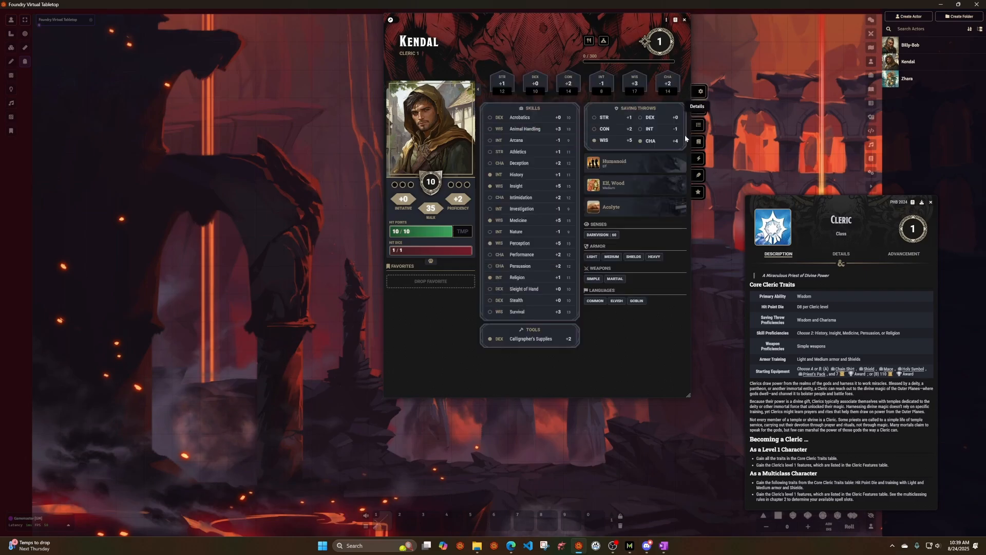
pyautogui.click(634, 206)
pyautogui.moveTo(493, 202); pyautogui.dragTo(813, 114)
# Step: Add the background's Calligrapher's Supplies, a Book and an Emblem as the Holy Symbol to the character's inventory
pyautogui.click(699, 108)
pyautogui.moveTo(799, 219); pyautogui.dragTo(601, 226)
pyautogui.moveTo(833, 219); pyautogui.dragTo(601, 231)
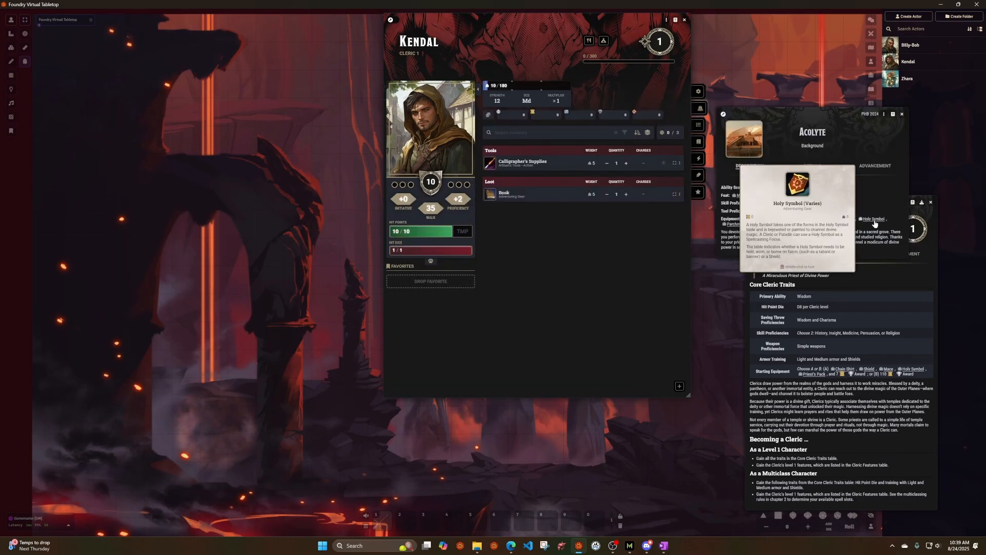
pyautogui.click(873, 220)
pyautogui.moveTo(477, 179); pyautogui.dragTo(794, 109)
pyautogui.moveTo(738, 245); pyautogui.dragTo(544, 231)
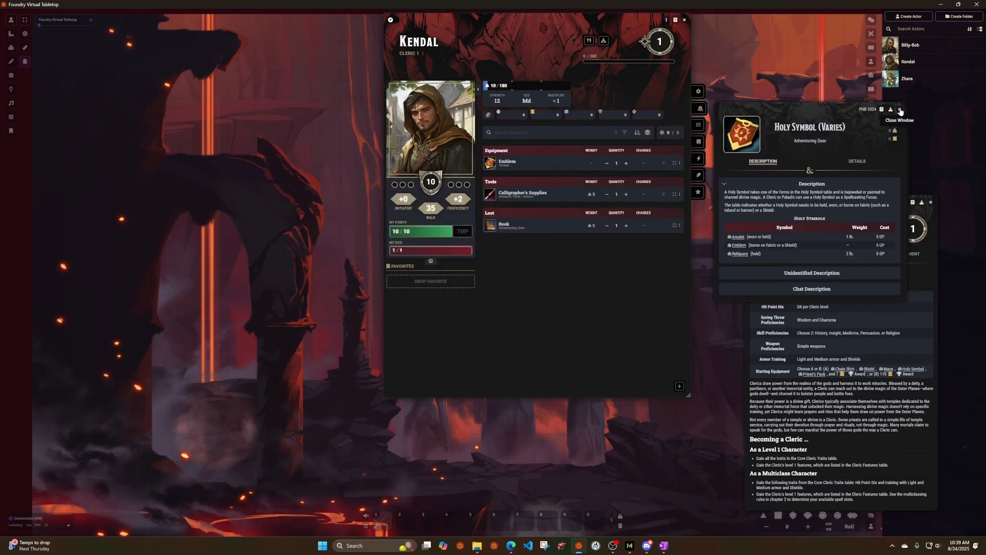
pyautogui.click(898, 114)
# Step: Add 10 sheets of Parchment, a Robe and 8 gold pieces from the Acolyte equipment to the inventory
pyautogui.moveTo(735, 225); pyautogui.dragTo(529, 257)
pyautogui.moveTo(621, 241); pyautogui.dragTo(597, 237)
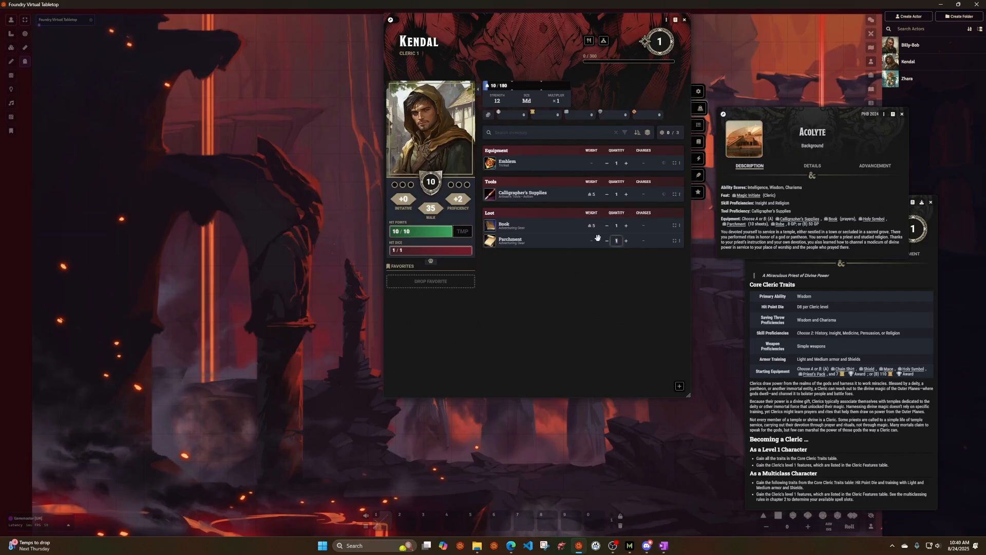
pyautogui.write('10')
pyautogui.click(621, 252)
pyautogui.moveTo(779, 224); pyautogui.dragTo(534, 177)
pyautogui.click(554, 115)
pyautogui.write('8')
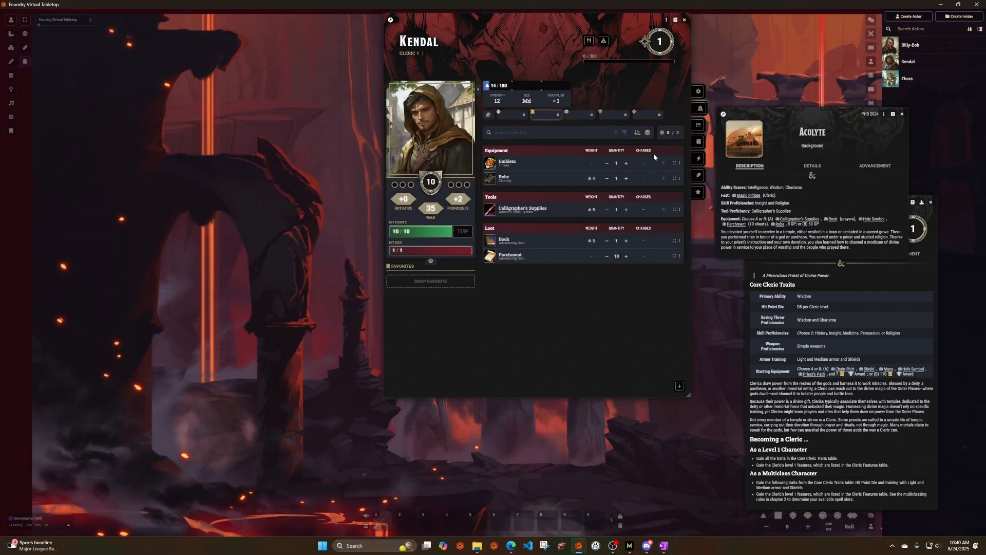
pyautogui.click(653, 156)
# Step: Close the Acolyte background and add the Cleric's Chain Shirt, Shield, Mace and an Amulet as Holy Symbol to the inventory
pyautogui.click(901, 114)
pyautogui.moveTo(830, 207); pyautogui.dragTo(811, 70)
pyautogui.moveTo(825, 231); pyautogui.dragTo(555, 231)
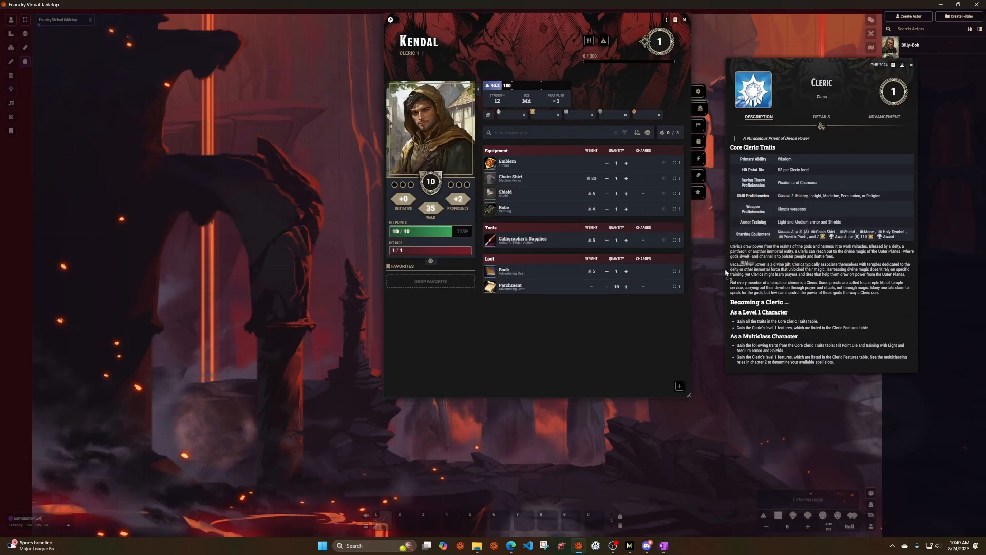
pyautogui.moveTo(869, 231); pyautogui.dragTo(554, 231)
pyautogui.click(894, 232)
pyautogui.moveTo(740, 237); pyautogui.dragTo(583, 341)
pyautogui.click(899, 110)
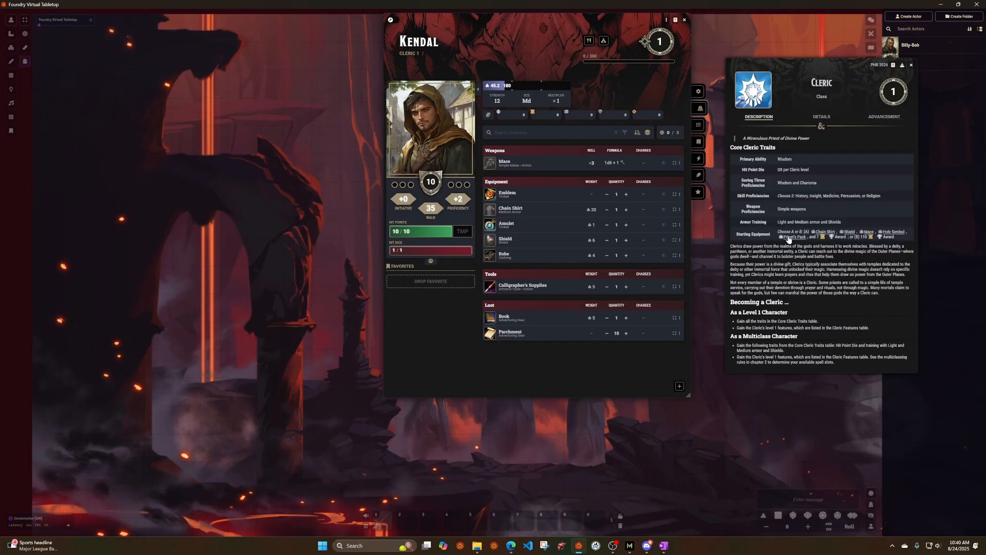
# Step: Add the Priest's Pack and the Cleric's 7 starting gold pieces to the inventory, and close the class description
pyautogui.moveTo(790, 237); pyautogui.dragTo(576, 319)
pyautogui.press('Return')
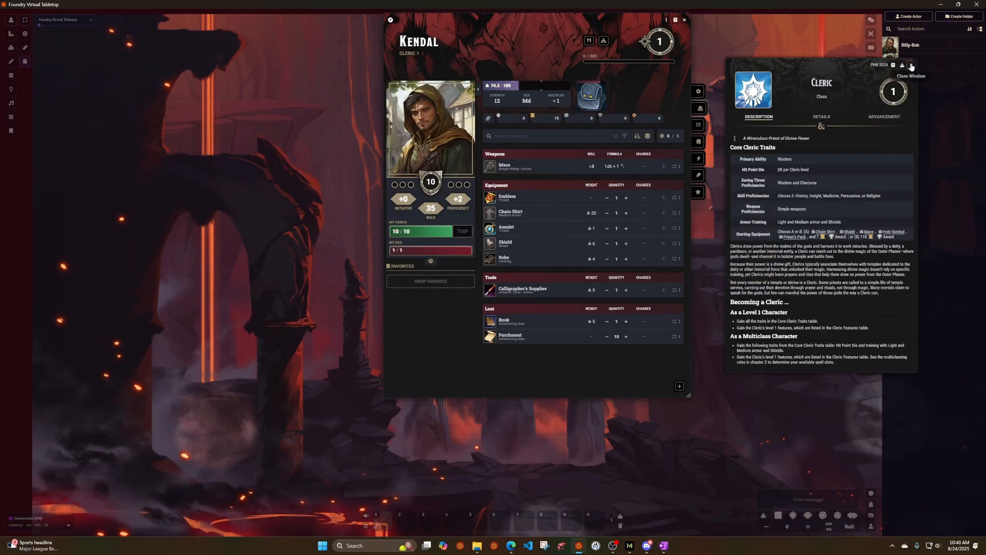
pyautogui.click(911, 65)
# Step: Configure the Cleric character's ownership by setting access levels for all players and the first listed player, and save the changes
pyautogui.rightClick(909, 64)
pyautogui.click(928, 115)
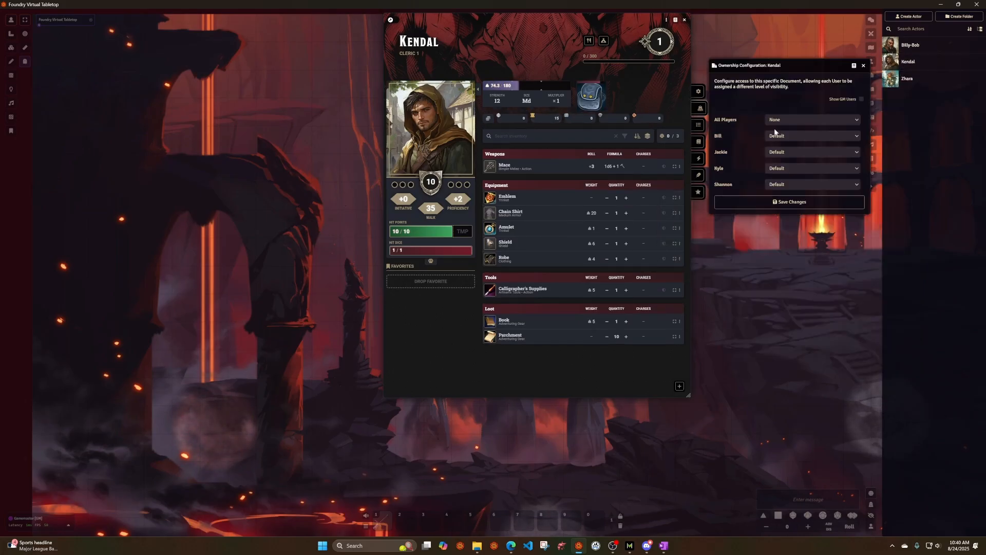
pyautogui.click(784, 120)
pyautogui.click(788, 148)
pyautogui.click(795, 136)
pyautogui.click(801, 184)
pyautogui.click(800, 203)
# Step: Configure when the prototype token's name and resource bars are displayed, and update the token
pyautogui.click(666, 20)
pyautogui.click(685, 43)
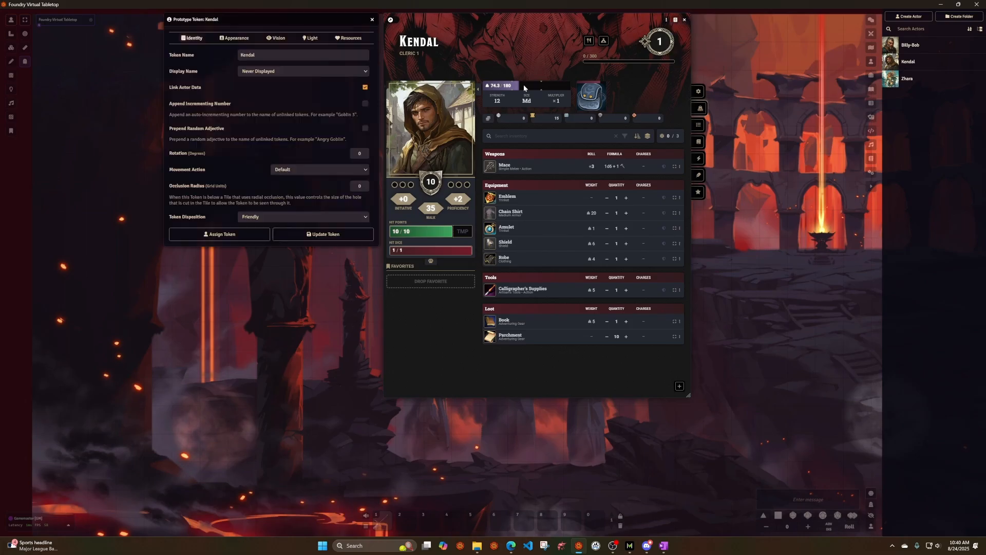
pyautogui.click(288, 71)
pyautogui.click(277, 109)
pyautogui.click(348, 38)
pyautogui.click(302, 57)
pyautogui.click(299, 93)
pyautogui.click(309, 265)
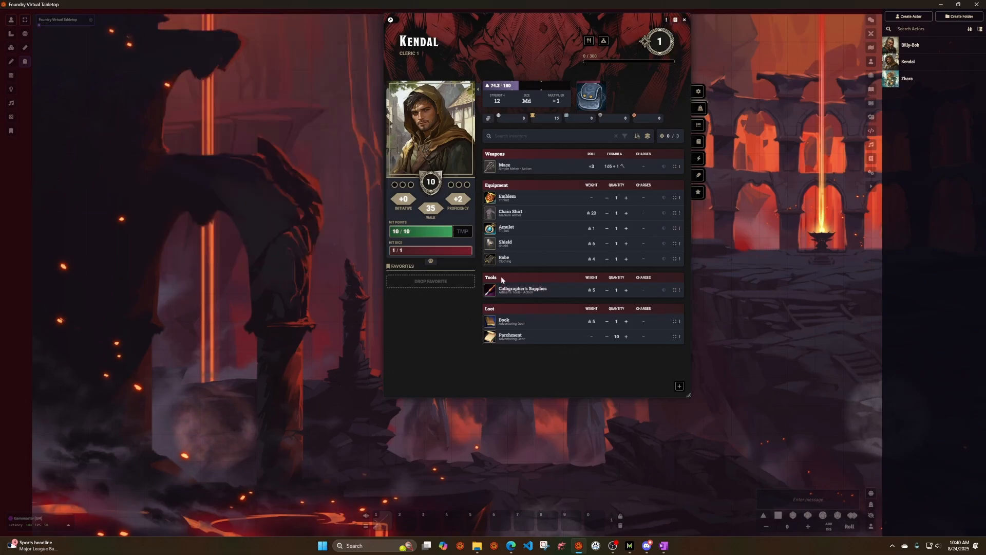
# Step: Examine the Spellcasting feature, the Cleric spell list and the Cleric Features table for level 1 cantrips and prepared spells
pyautogui.click(700, 125)
pyautogui.click(519, 159)
pyautogui.click(680, 159)
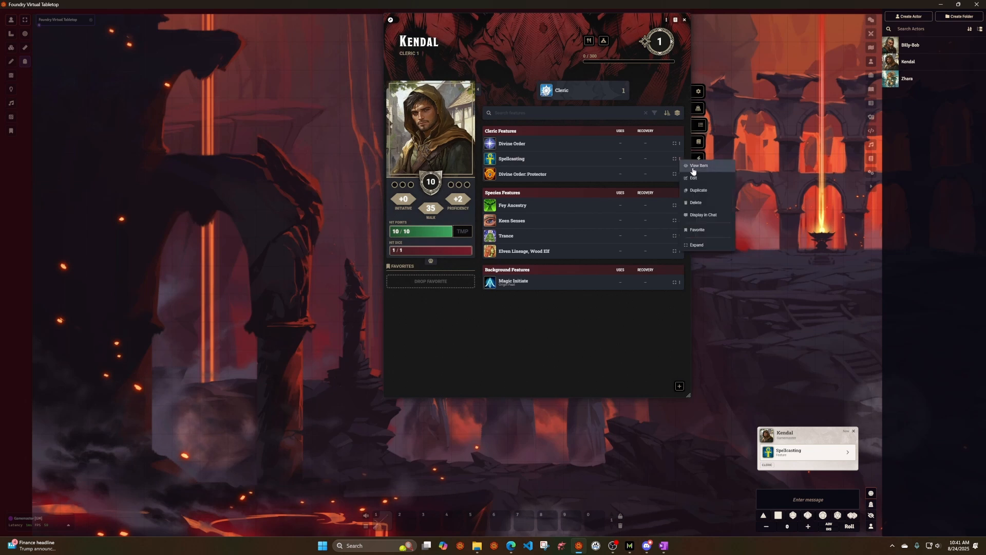
pyautogui.click(701, 167)
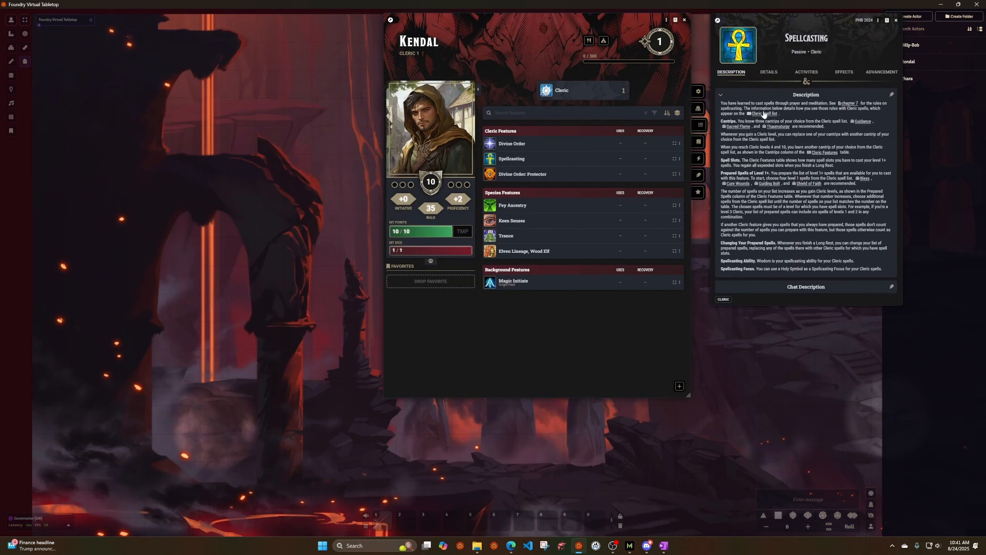
pyautogui.click(764, 114)
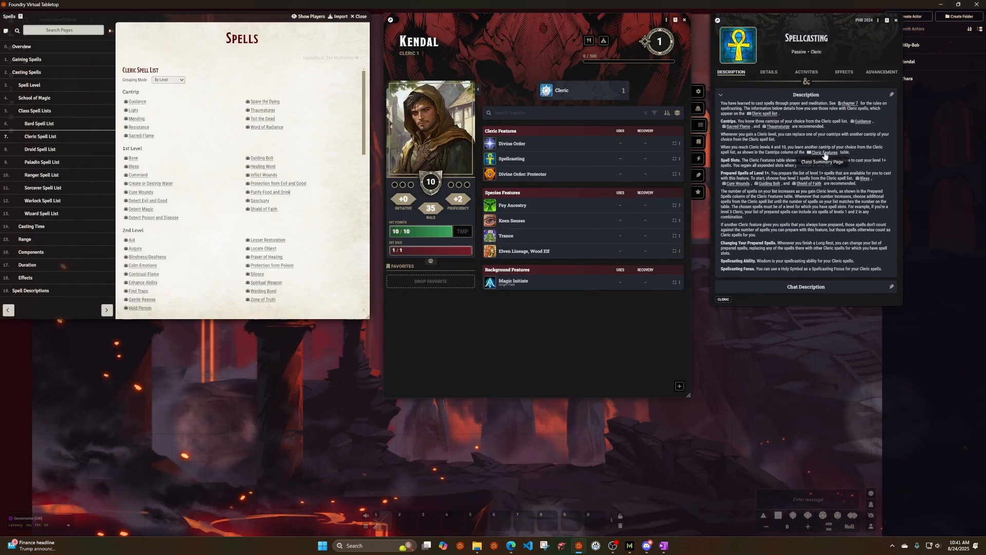
pyautogui.click(825, 155)
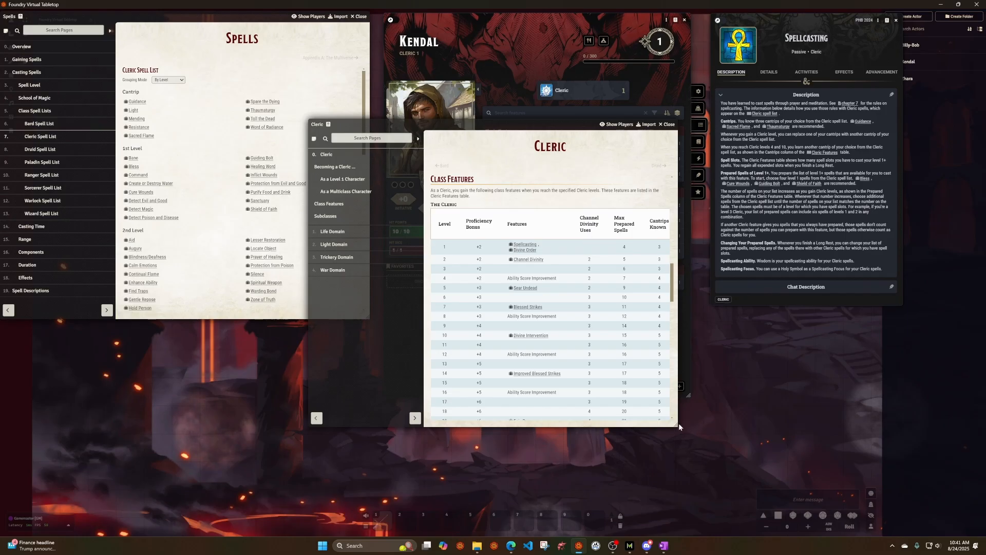
pyautogui.moveTo(673, 428); pyautogui.dragTo(905, 463)
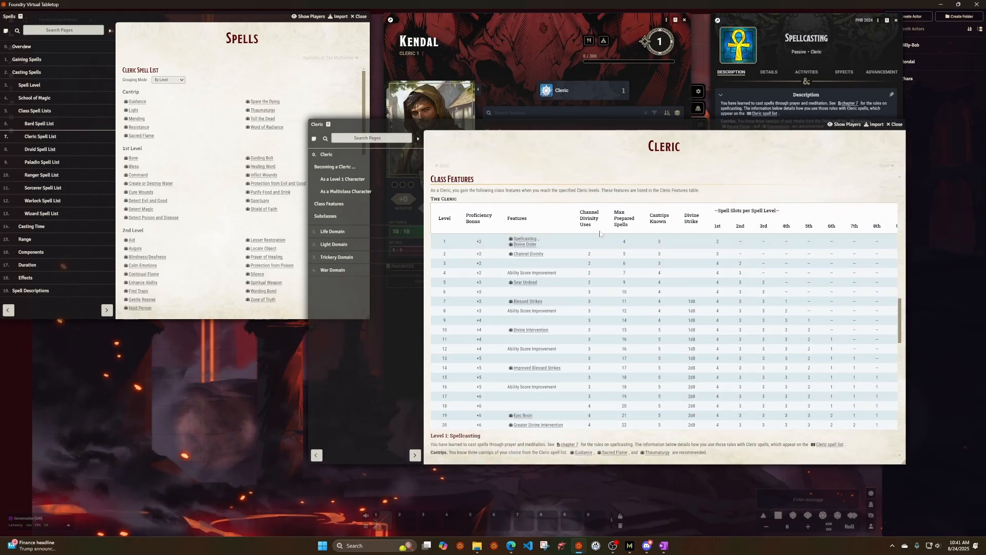
pyautogui.click(896, 124)
# Step: Close the Spellcasting description and add the Sacred Flame, Spare the Dying and Guidance cantrips from the Cleric spell list
pyautogui.doubleClick(152, 16)
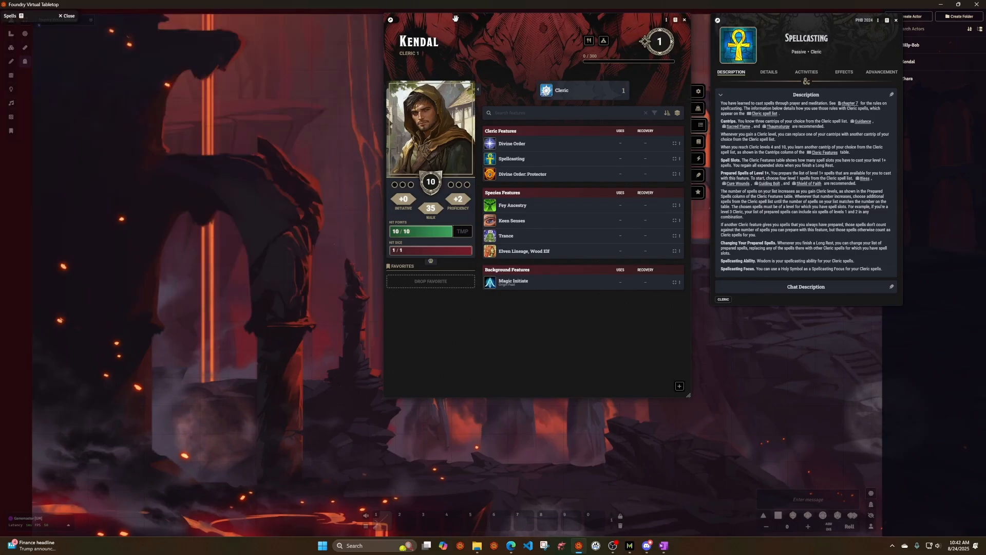
pyautogui.doubleClick(35, 17)
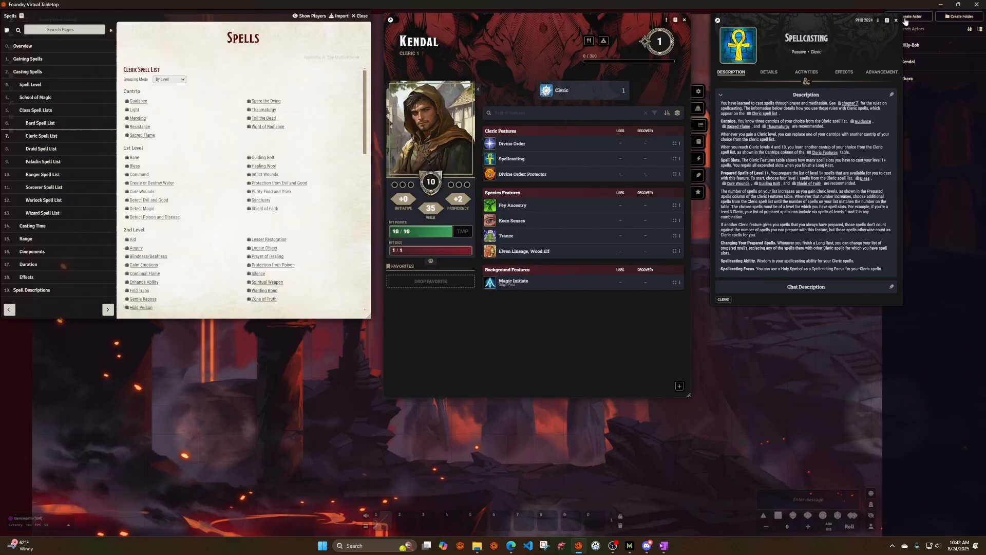
pyautogui.press('Escape')
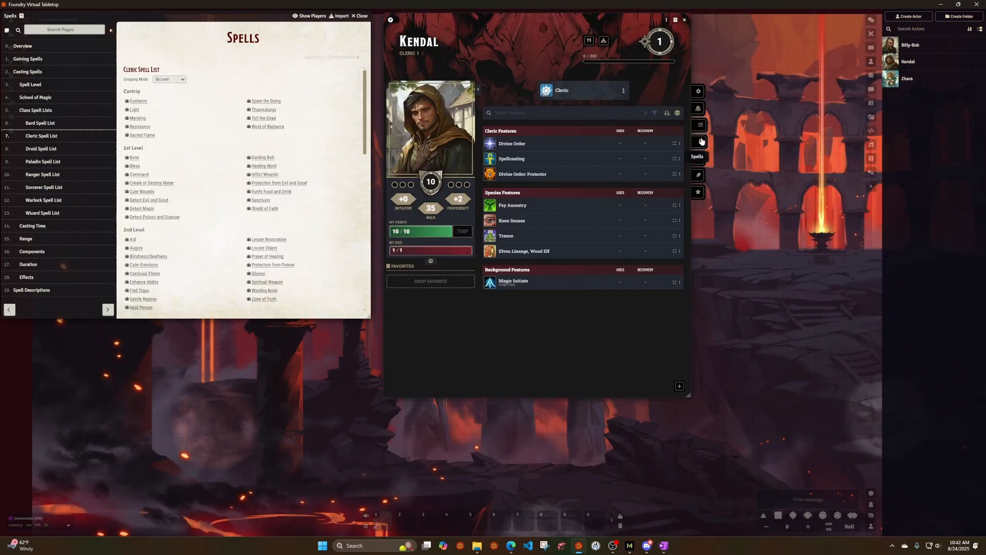
pyautogui.click(700, 142)
pyautogui.moveTo(142, 135); pyautogui.dragTo(581, 163)
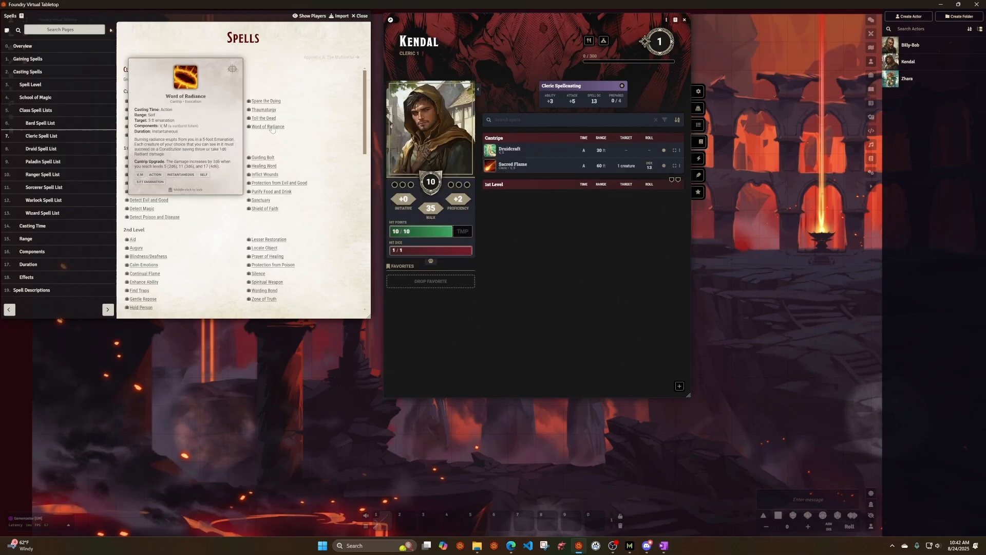
pyautogui.moveTo(266, 101); pyautogui.dragTo(570, 190)
pyautogui.moveTo(138, 101); pyautogui.dragTo(501, 182)
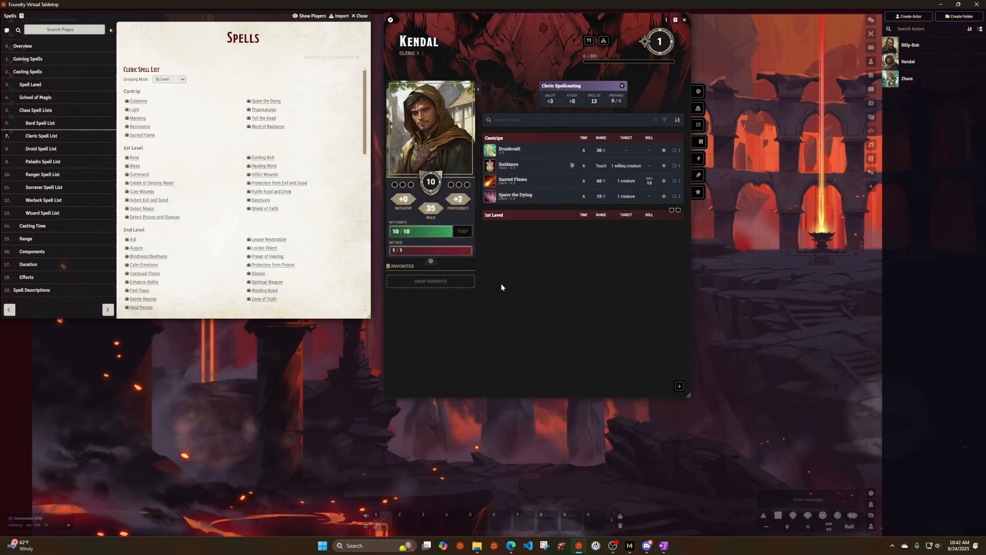
# Step: Add Bless, Cure Wounds, Guiding Bolt and Shield of Faith as 1st-level Cleric spells and mark all four as prepared
pyautogui.moveTo(136, 167); pyautogui.dragTo(534, 227)
pyautogui.moveTo(142, 192); pyautogui.dragTo(539, 246)
pyautogui.moveTo(263, 158); pyautogui.dragTo(555, 262)
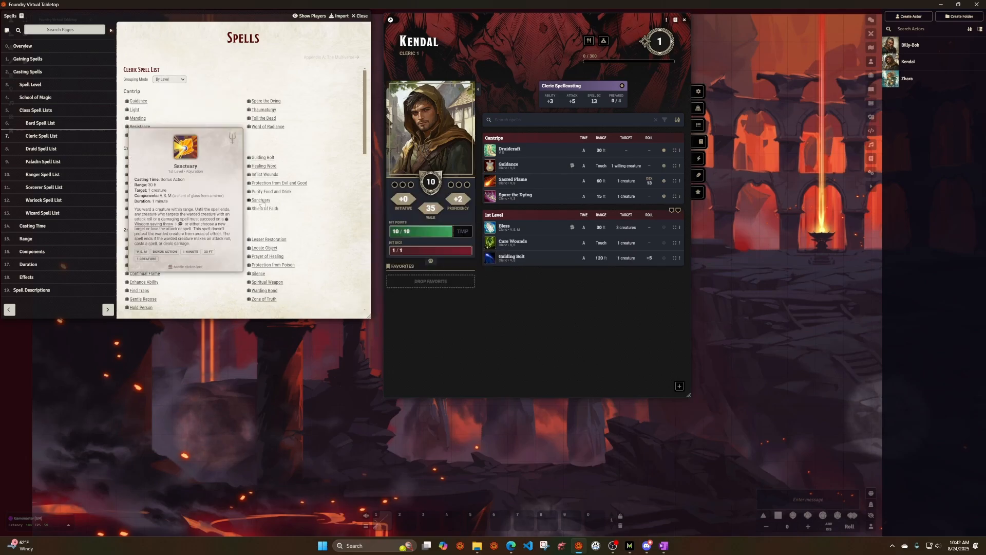
pyautogui.moveTo(265, 209); pyautogui.dragTo(564, 276)
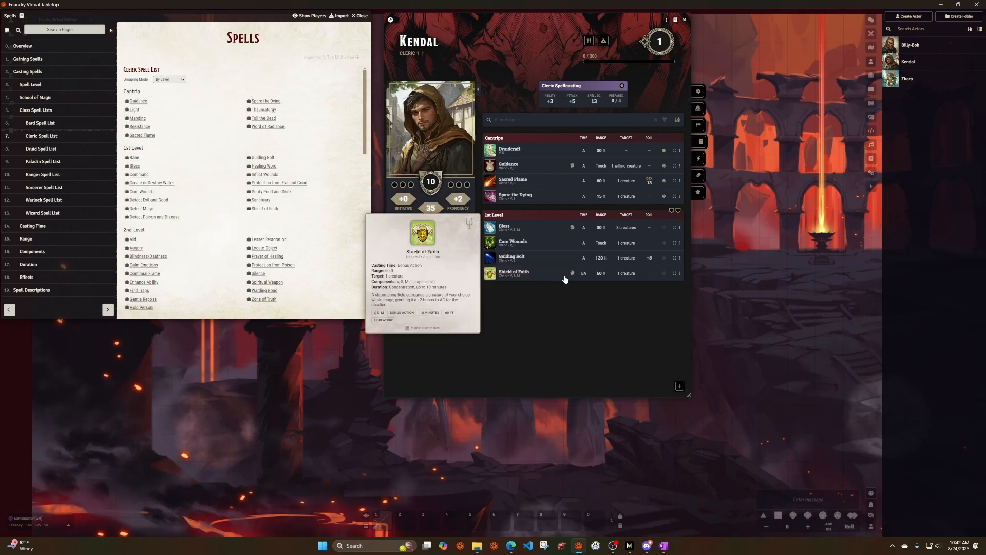
pyautogui.click(663, 228)
pyautogui.click(663, 243)
pyautogui.click(663, 258)
pyautogui.click(663, 273)
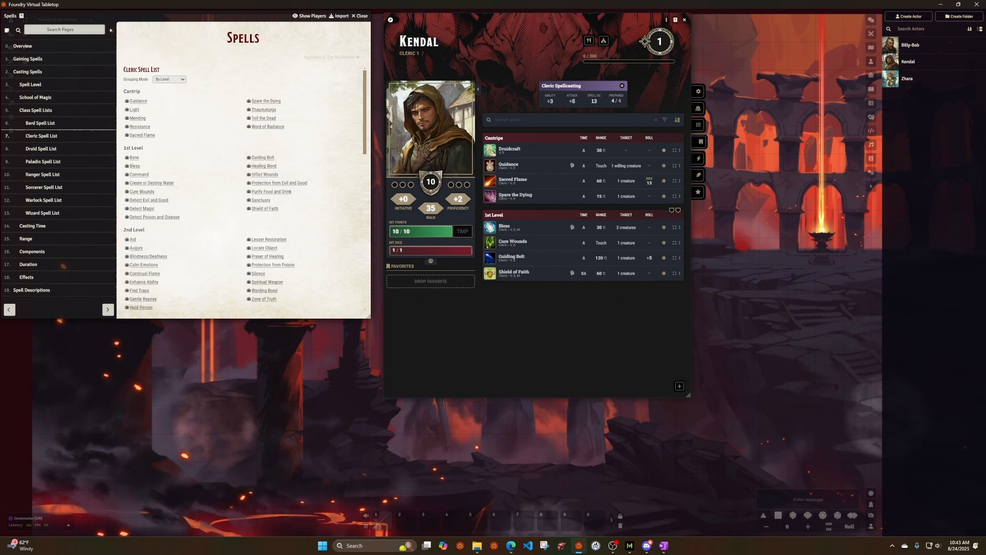
# Step: Add the 1st-level spells Healing Word, Sanctuary and Detect Magic to the character without preparing them
pyautogui.moveTo(263, 165); pyautogui.dragTo(513, 273)
pyautogui.moveTo(261, 201); pyautogui.dragTo(514, 288)
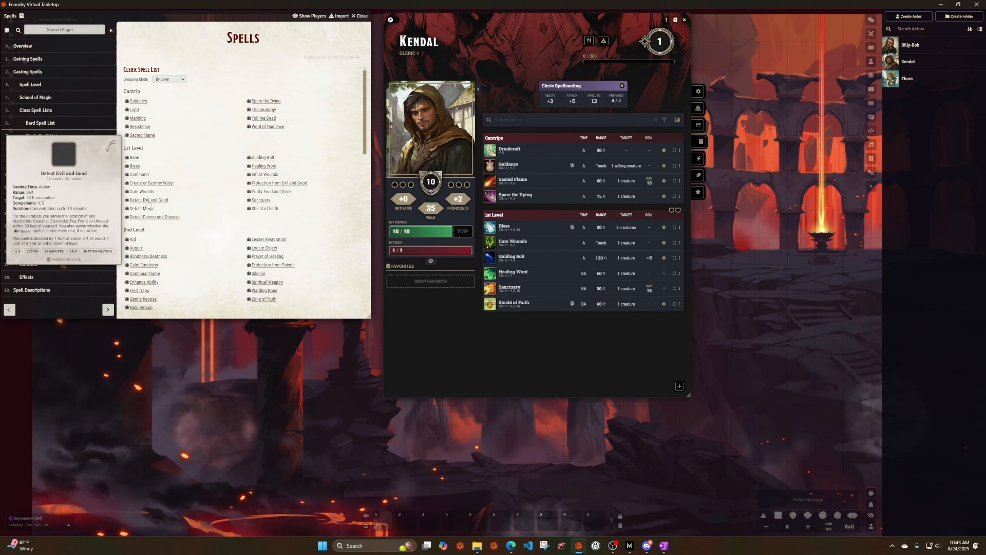
pyautogui.moveTo(142, 209)
pyautogui.mouseDown()
pyautogui.moveTo(574, 360)
pyautogui.moveTo(627, 311)
pyautogui.mouseUp()
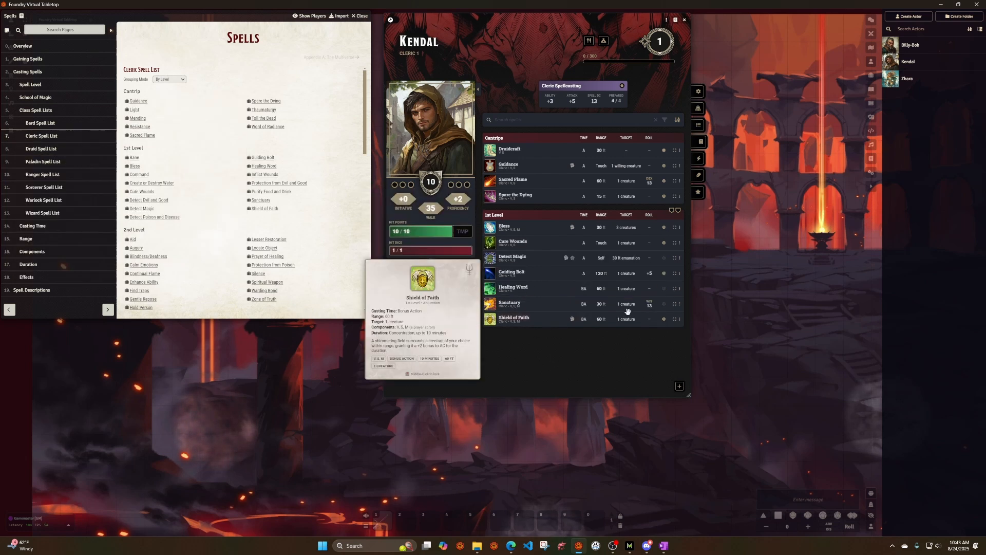
# Step: Unprepare Shield of Faith and prepare Sanctuary in its place, and reverse the swap
pyautogui.click(664, 319)
pyautogui.click(664, 304)
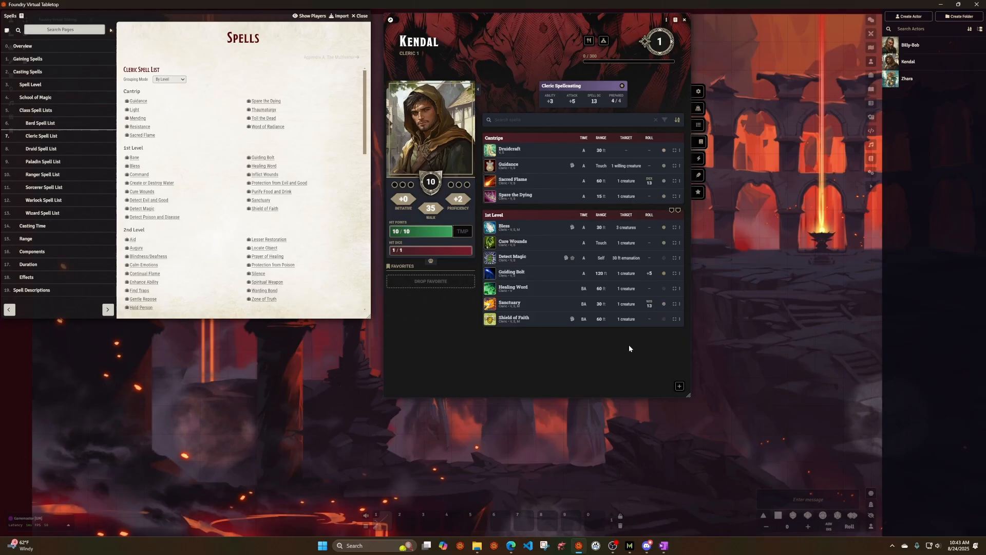
pyautogui.click(664, 303)
pyautogui.click(663, 319)
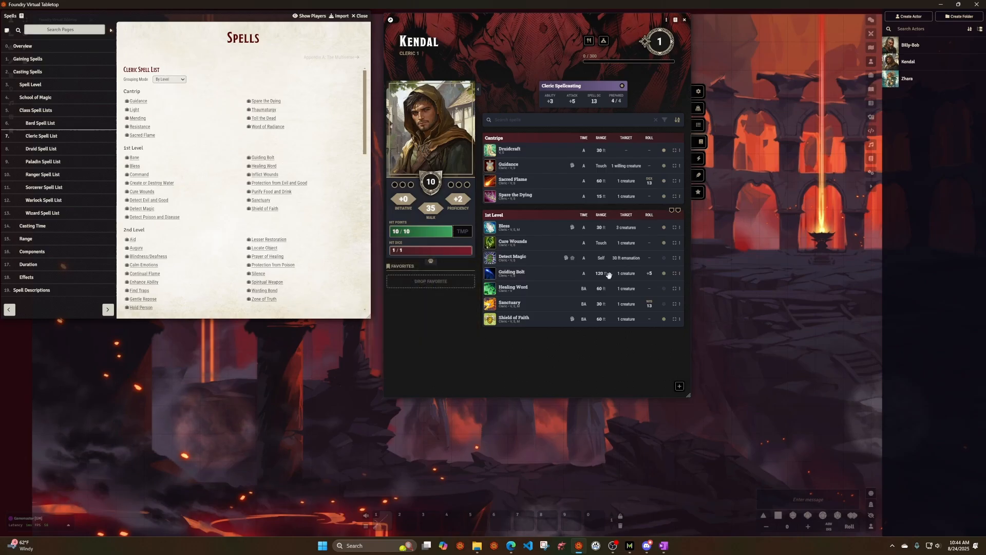
# Step: Expend both of the character's 1st-level spell slots
pyautogui.moveTo(520, 304)
pyautogui.scroll(-3, 270, 224)
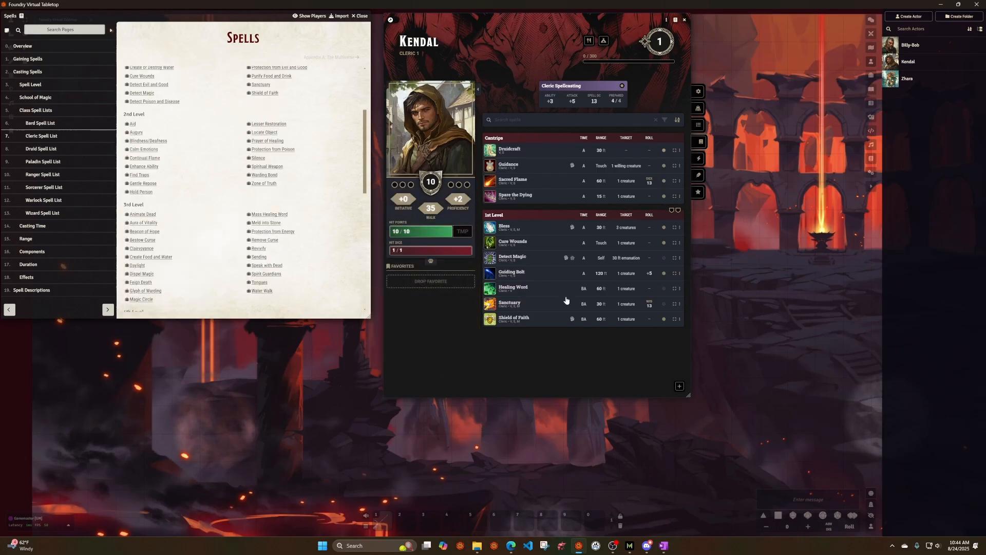
pyautogui.click(679, 230)
pyautogui.click(587, 348)
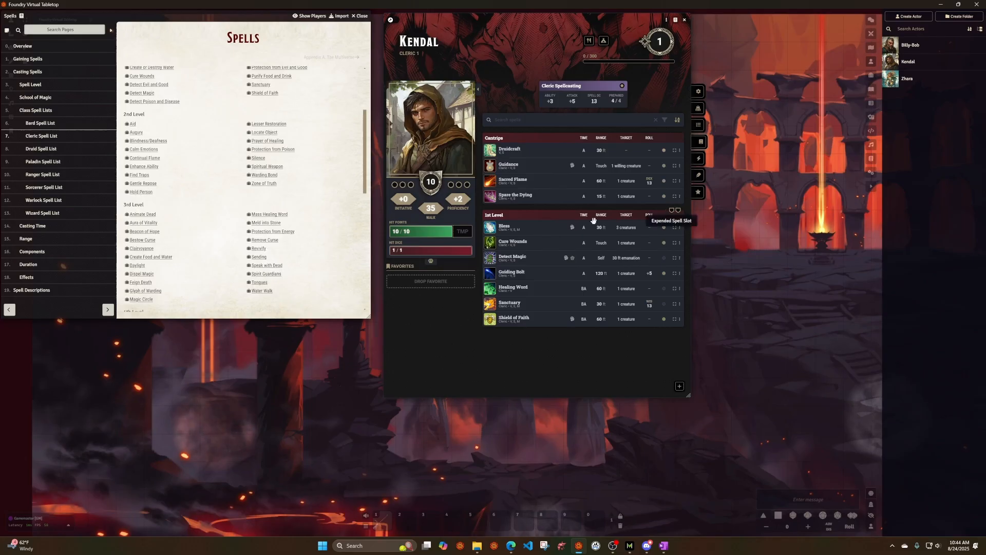
# Step: Take a long rest to recover the 1st-level spell slots and permanently clear the chat log
pyautogui.click(603, 40)
pyautogui.click(484, 332)
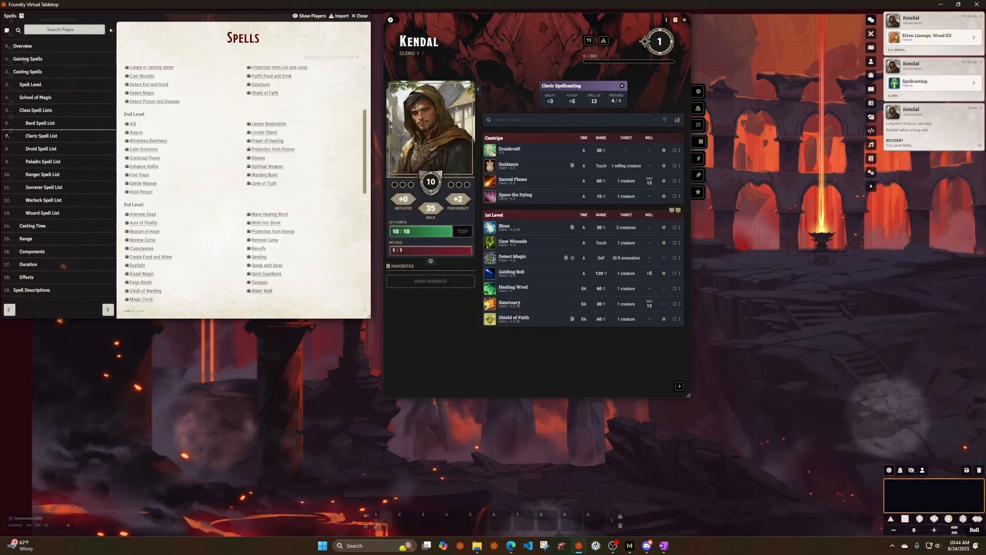
pyautogui.click(979, 470)
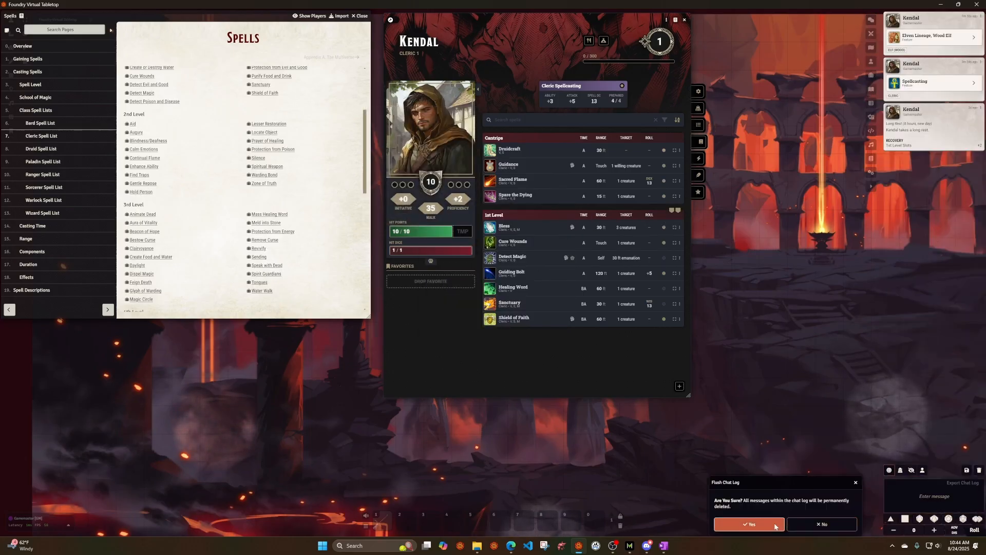
pyautogui.click(774, 524)
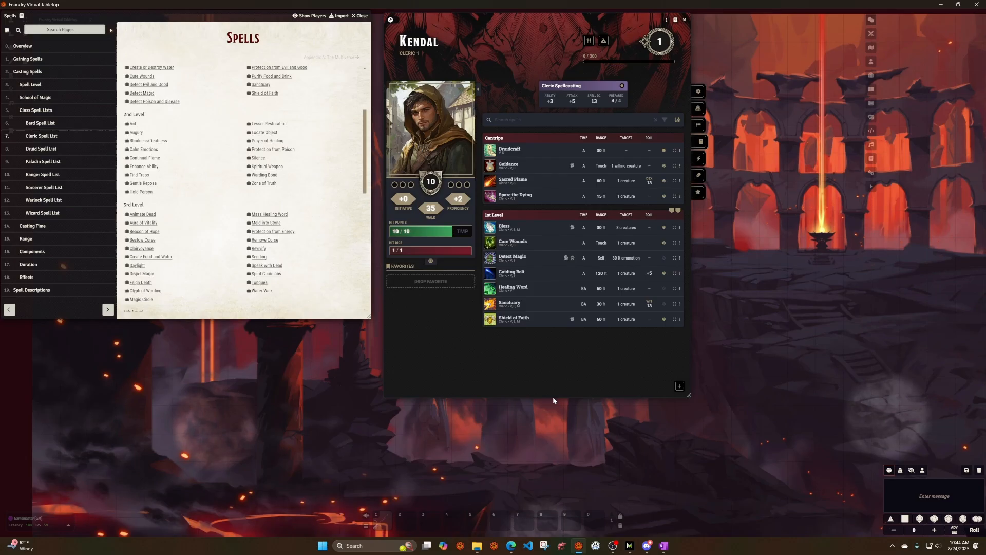
# Step: Add the Resistance and Produce Flame cantrips from the Druid spell list to the character's spells
pyautogui.click(41, 148)
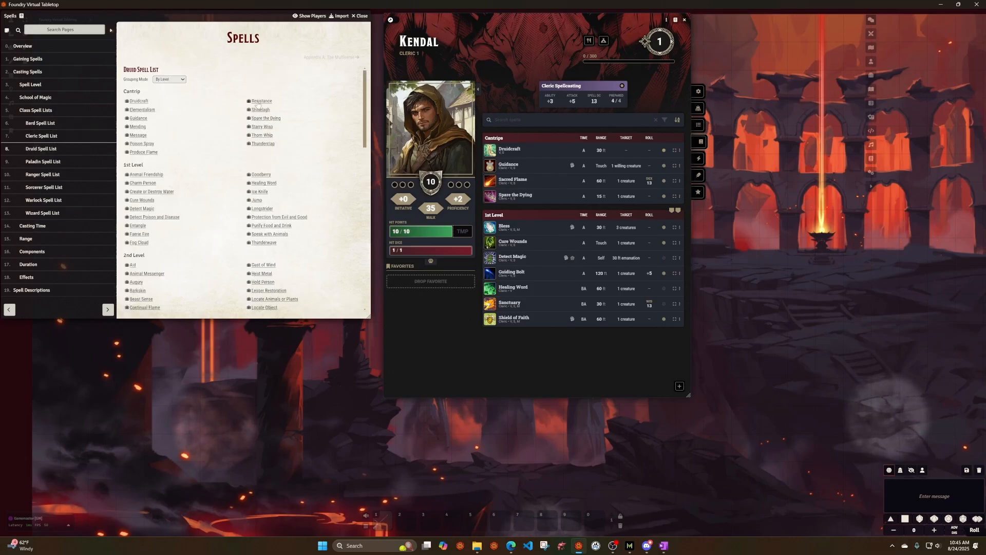
pyautogui.moveTo(257, 104); pyautogui.dragTo(534, 193)
pyautogui.moveTo(144, 153); pyautogui.dragTo(570, 189)
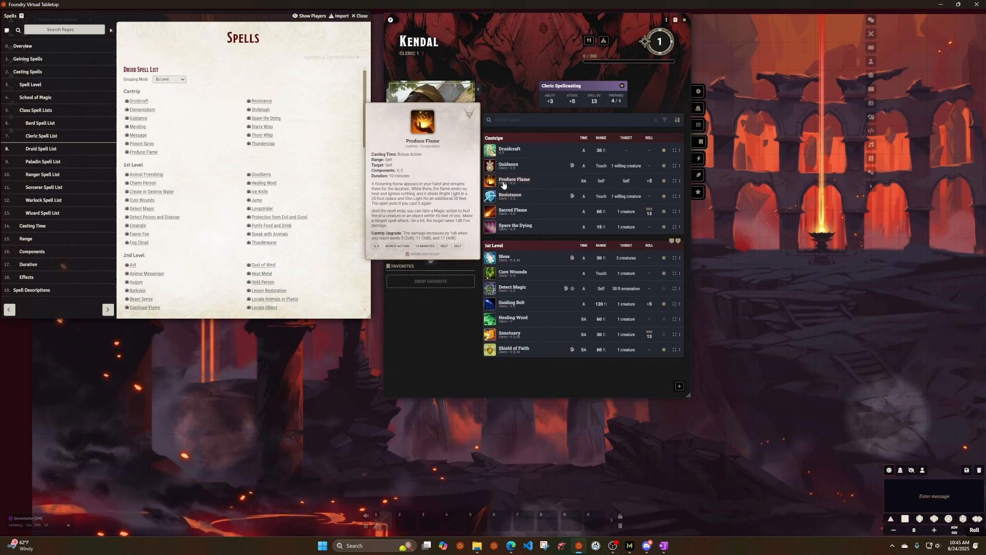
# Step: Set the Produce Flame cantrip's preparation to Always Prepared in its spell details
pyautogui.click(679, 181)
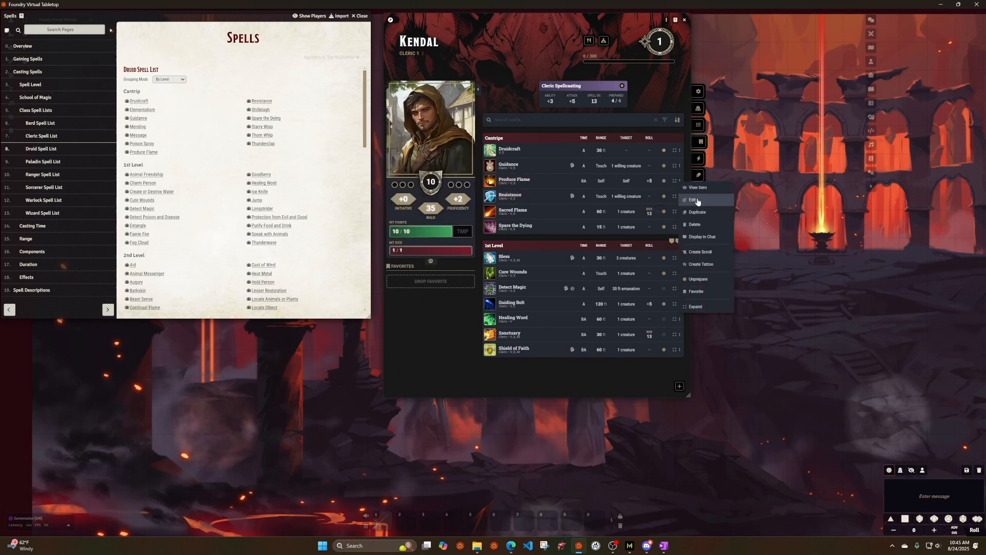
pyautogui.click(695, 201)
pyautogui.click(469, 233)
pyautogui.click(553, 316)
pyautogui.click(550, 333)
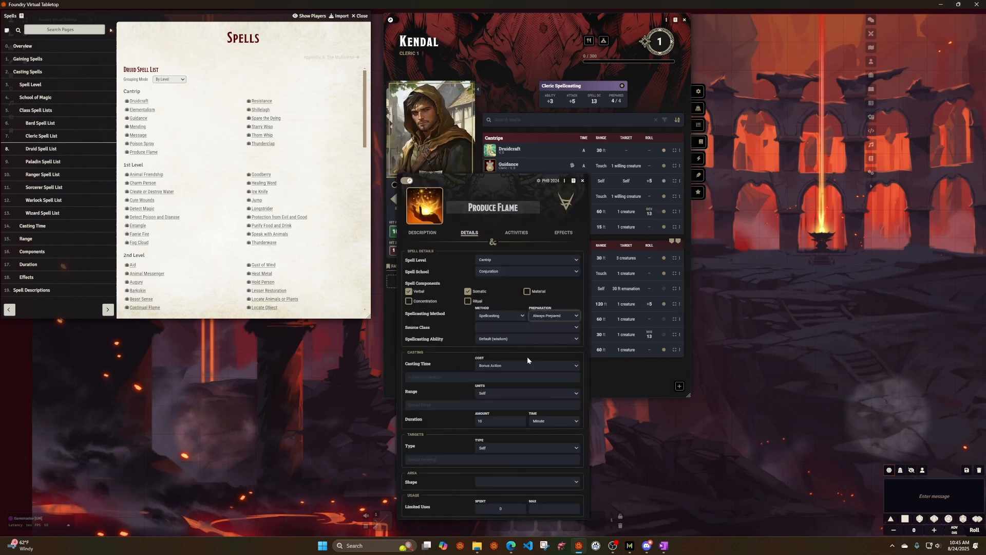
pyautogui.moveTo(499, 534)
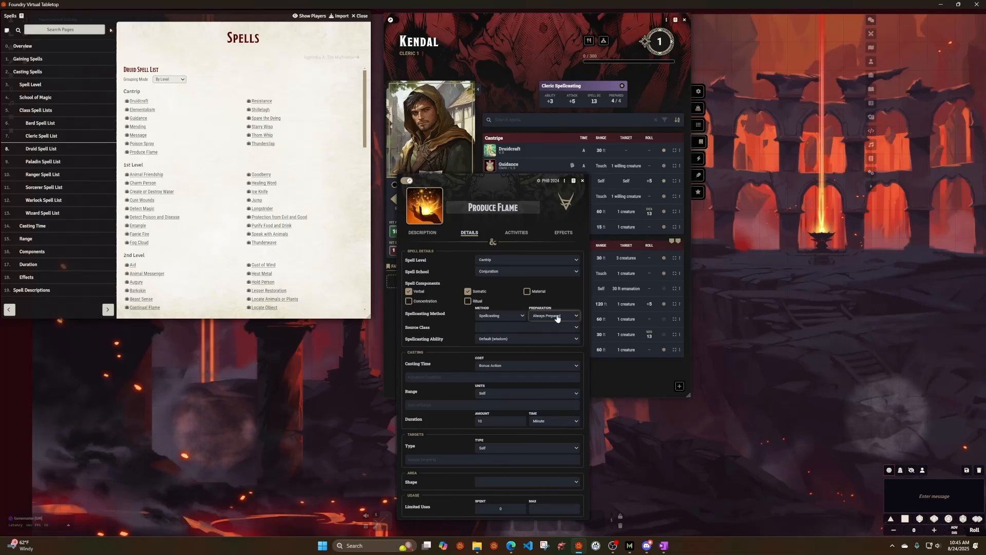
pyautogui.click(582, 180)
# Step: Set the Resistance cantrip's preparation to Always Prepared in its spell details
pyautogui.click(680, 196)
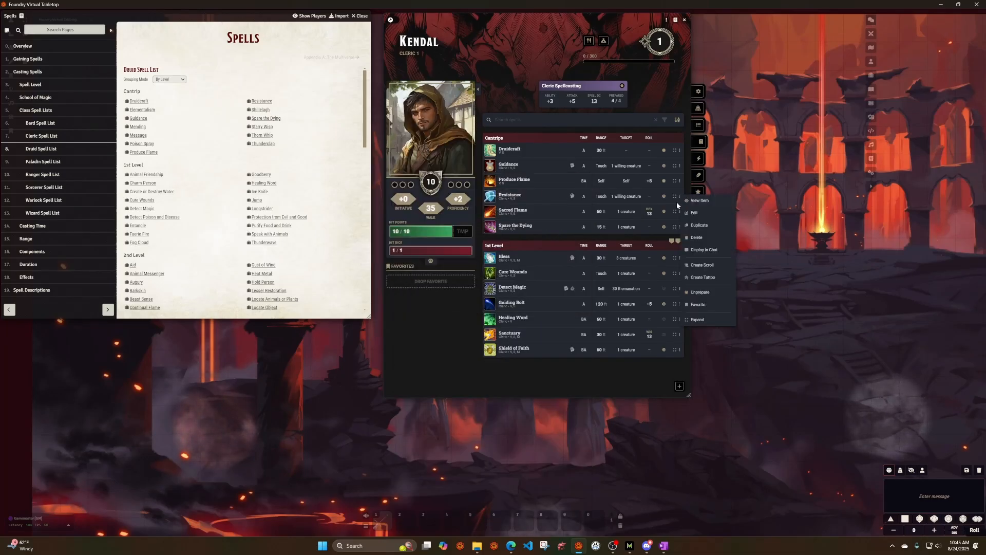
pyautogui.click(694, 212)
pyautogui.click(470, 243)
pyautogui.click(554, 326)
pyautogui.click(553, 354)
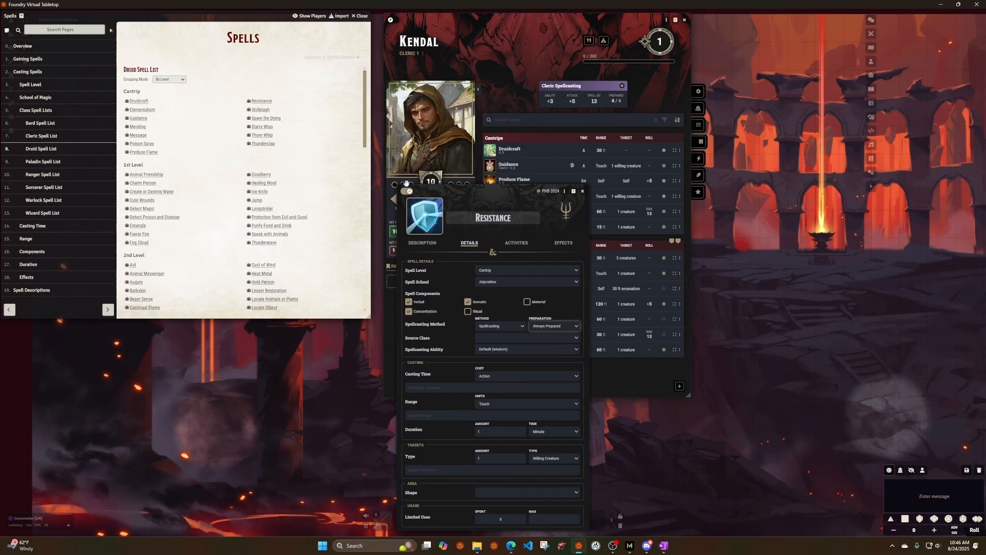
pyautogui.click(583, 191)
pyautogui.moveTo(537, 201)
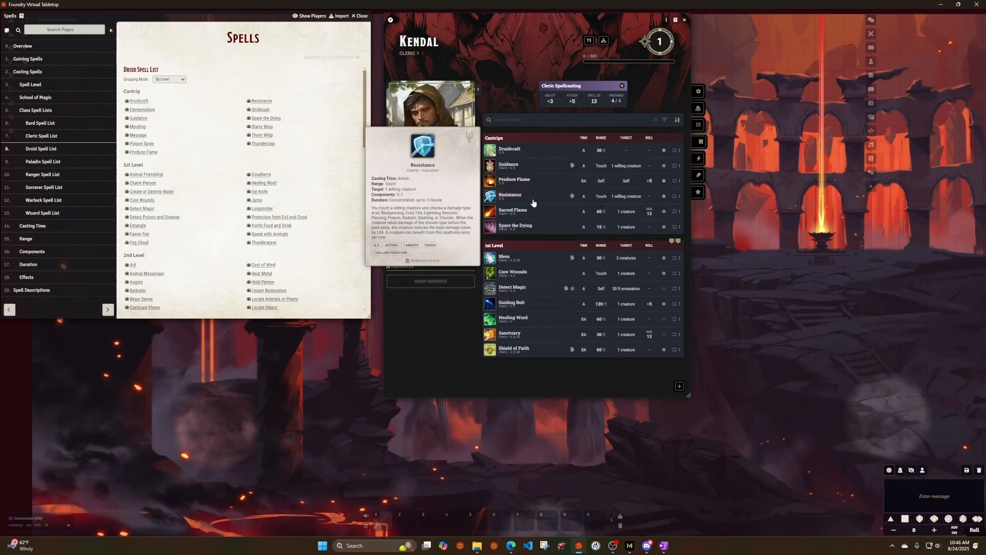
pyautogui.moveTo(503, 168)
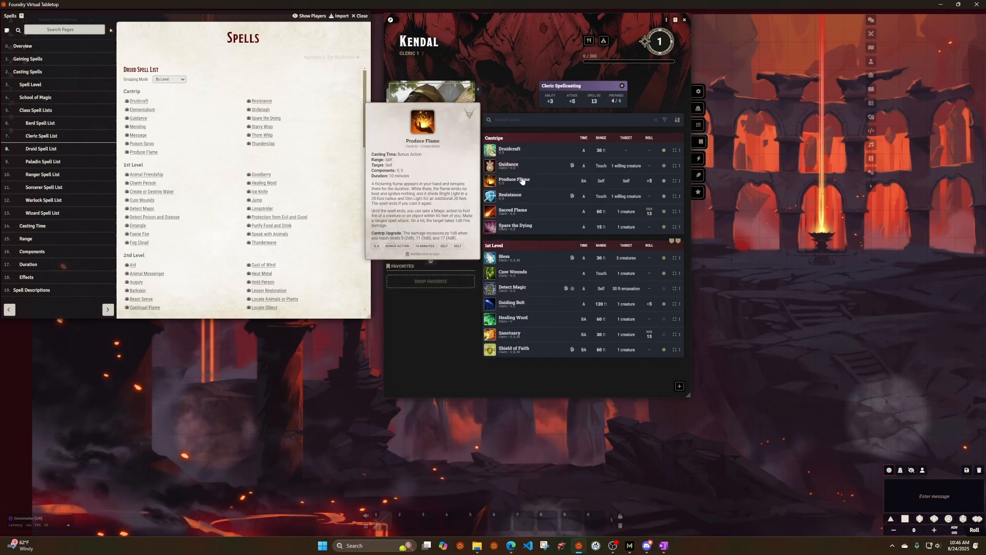
pyautogui.moveTo(526, 152)
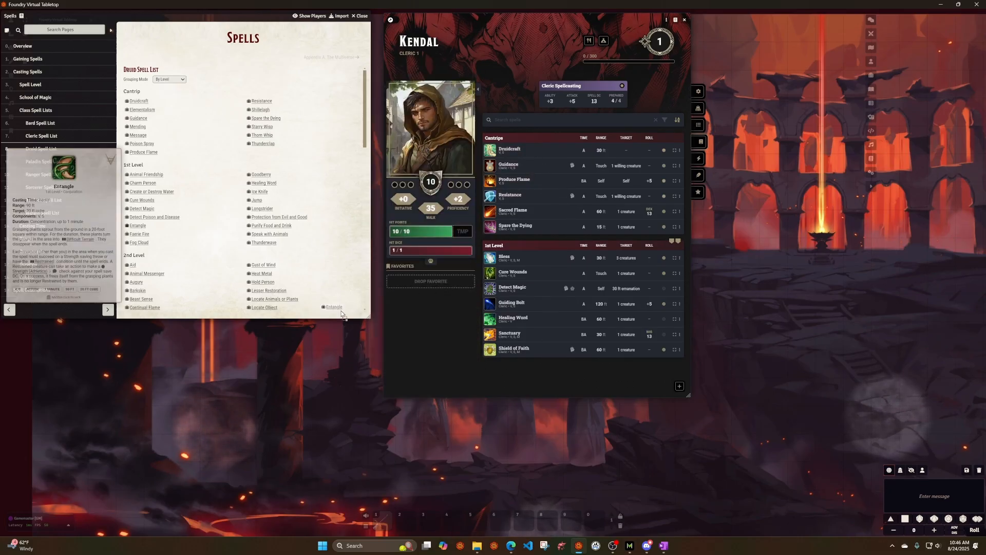
# Step: Add Entangle from the Druid spell list to the character's spells and set its preparation to Always Prepared
pyautogui.moveTo(138, 225); pyautogui.dragTo(573, 325)
pyautogui.click(681, 304)
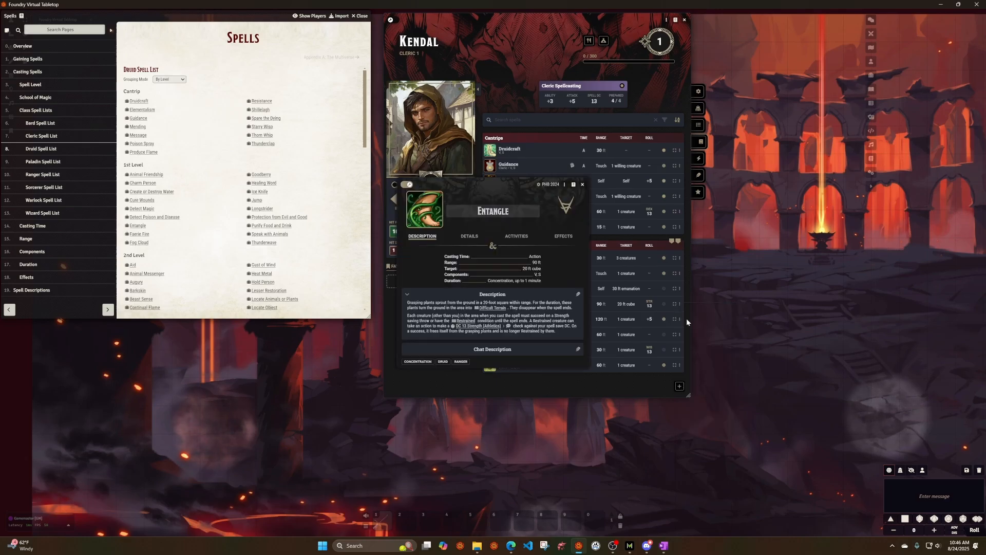
pyautogui.click(368, 244)
pyautogui.click(446, 292)
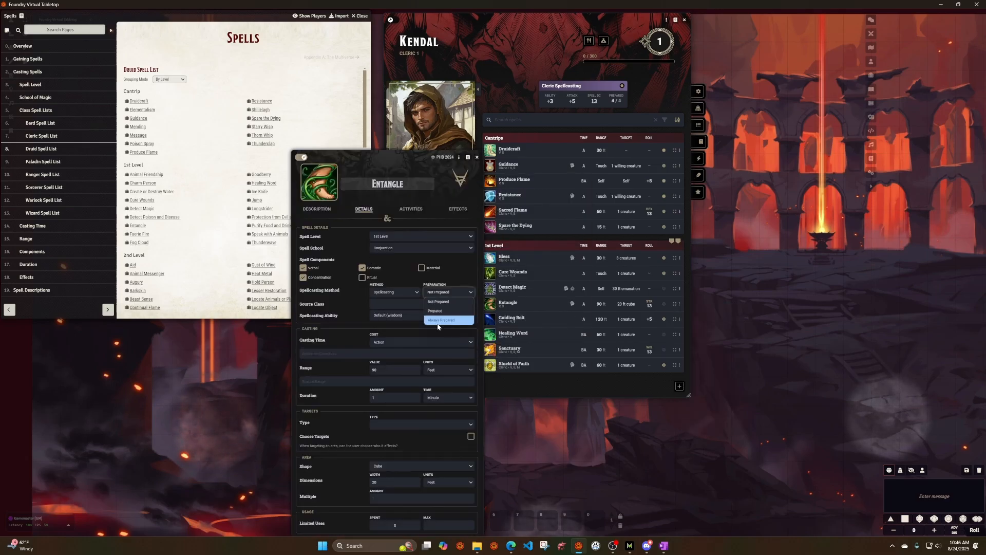
pyautogui.click(439, 322)
pyautogui.moveTo(339, 157); pyautogui.dragTo(279, 93)
pyautogui.click(417, 93)
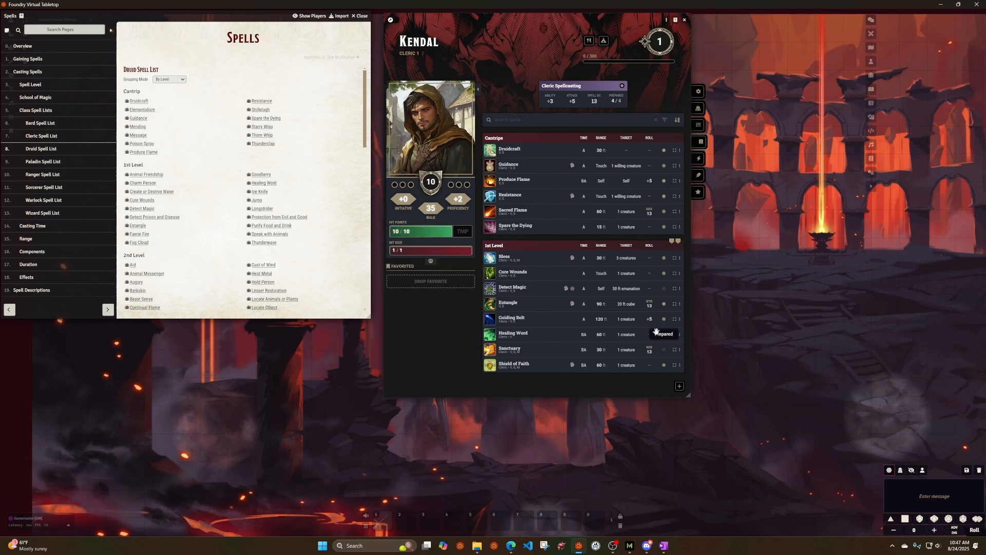
# Step: Duplicate Entangle's Save activity and name the copy "Magic Initiate (Save)"
pyautogui.moveTo(494, 308)
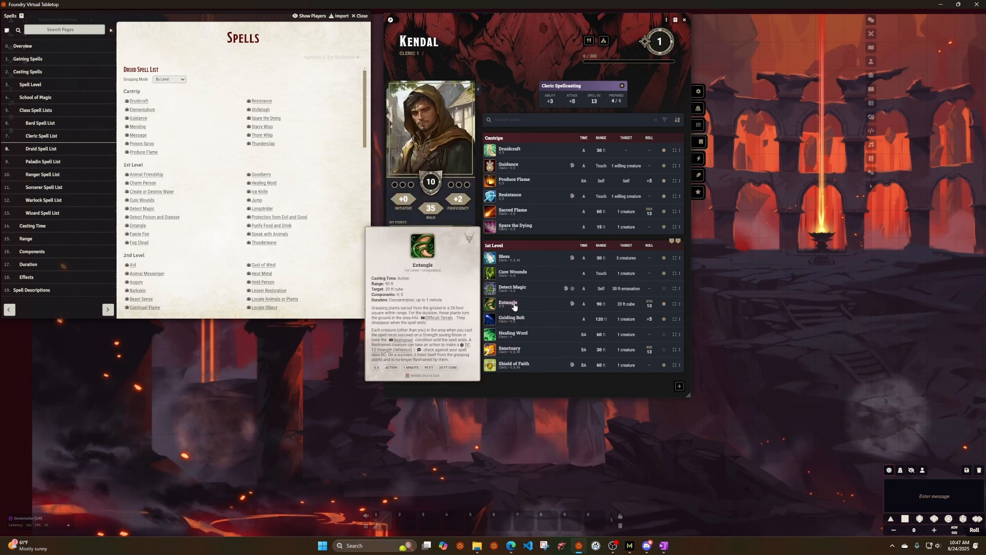
pyautogui.click(679, 304)
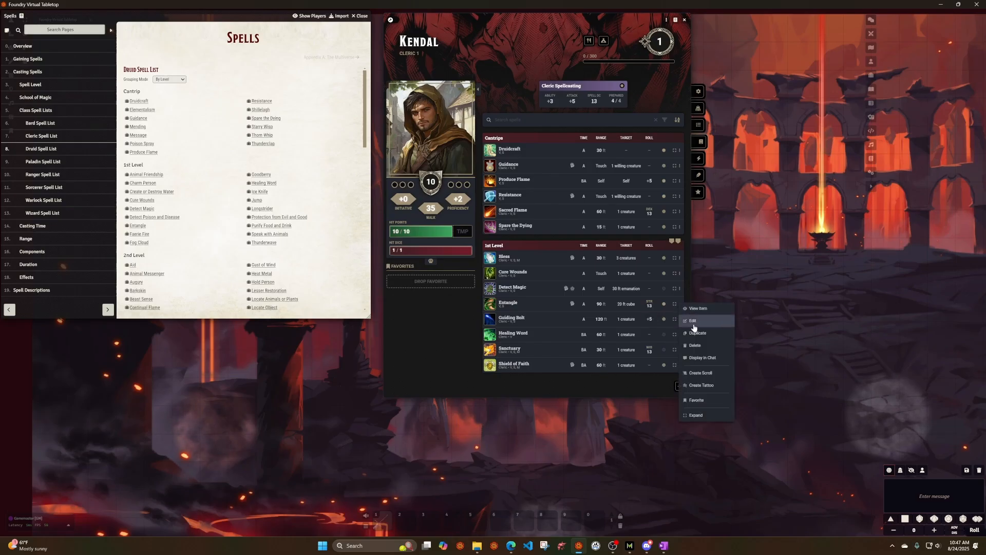
pyautogui.click(692, 322)
pyautogui.moveTo(299, 96); pyautogui.dragTo(348, 36)
pyautogui.click(399, 82)
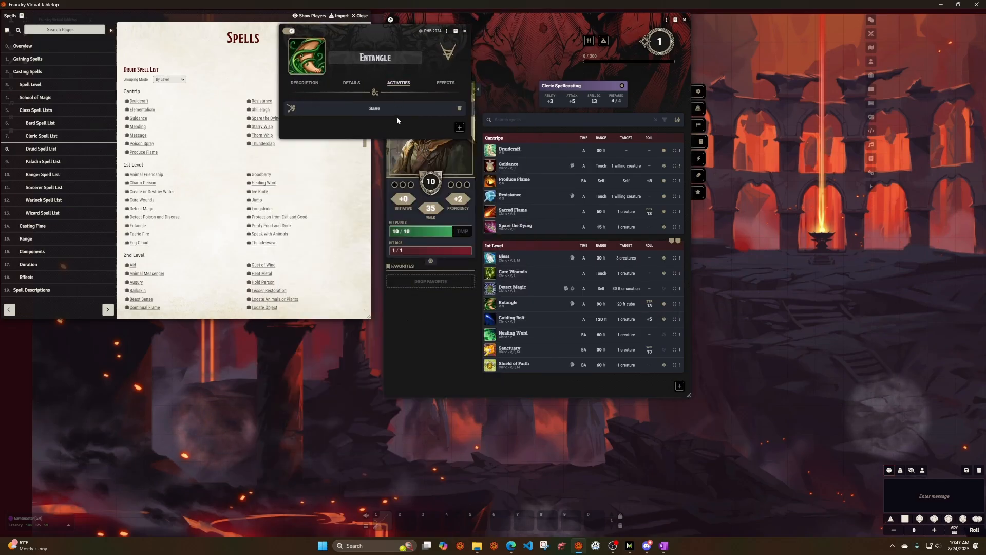
pyautogui.rightClick(376, 109)
pyautogui.click(402, 124)
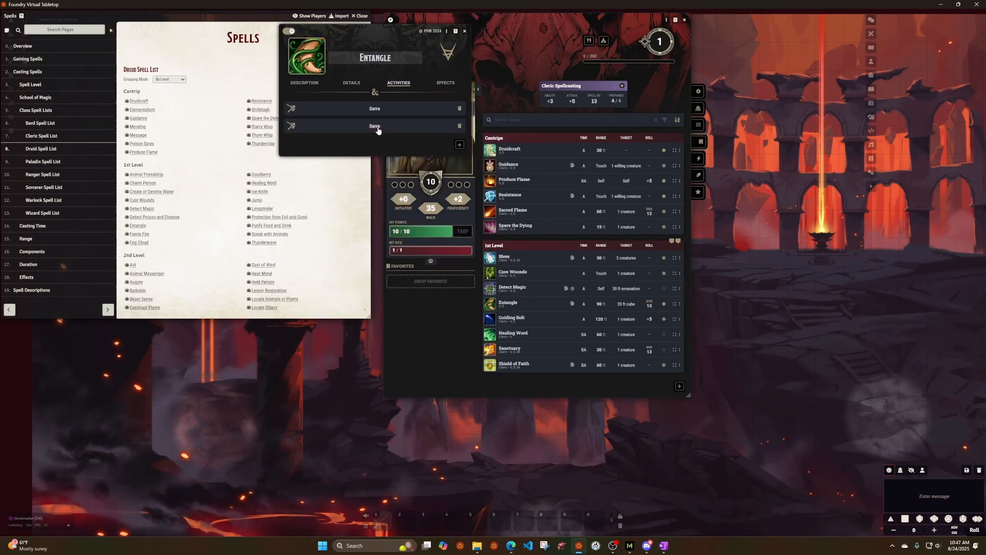
pyautogui.rightClick(375, 128)
pyautogui.click(392, 134)
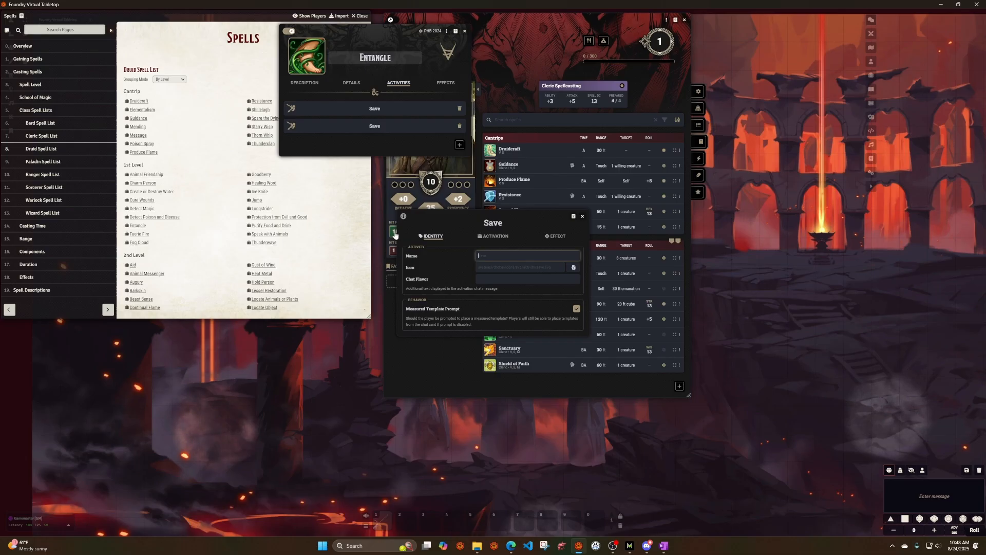
pyautogui.write('Magic Initiate (D')
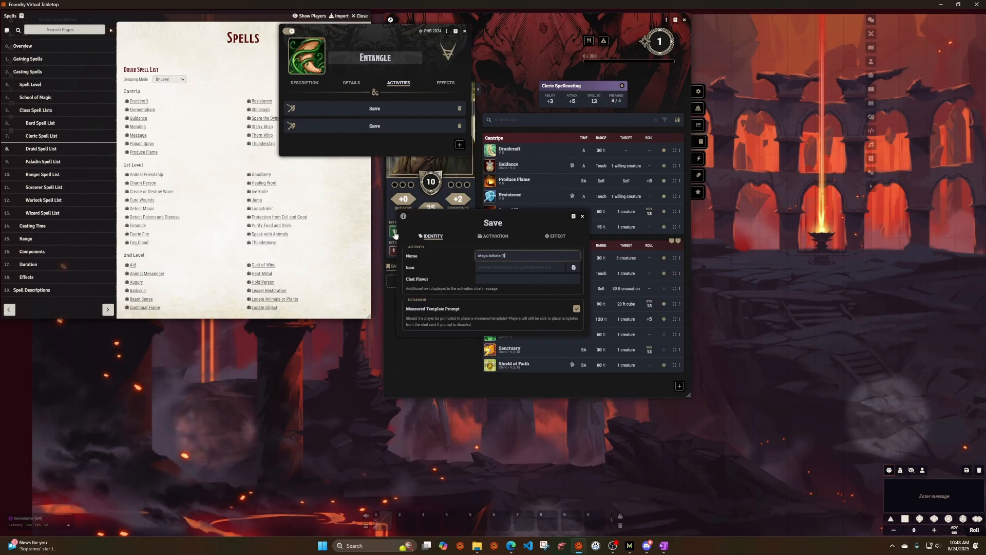
pyautogui.write('ave)')
pyautogui.press('Return')
# Step: Make Magic Initiate (Save) consume 1 activity use instead of a spell slot, with max 1 use fully recovered on a long rest
pyautogui.click(499, 236)
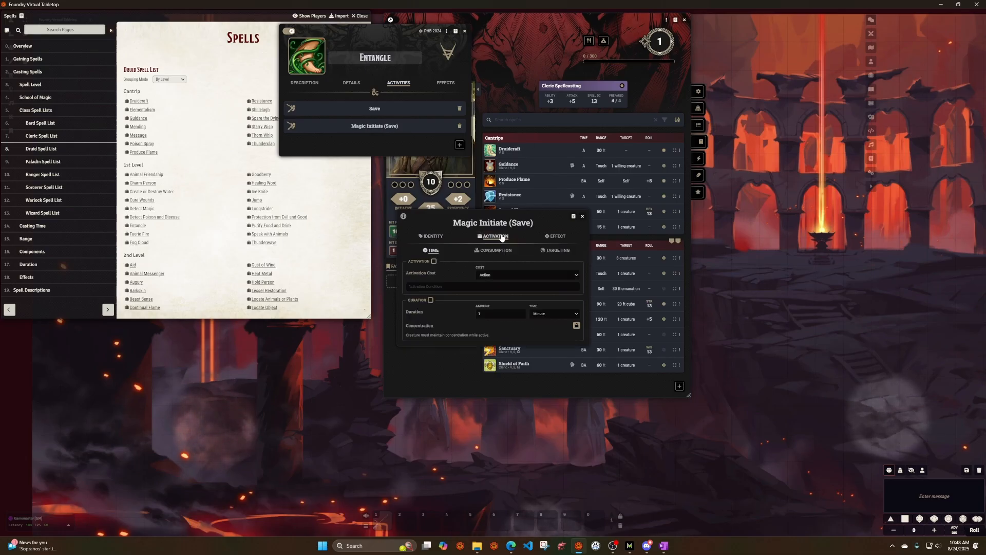
pyautogui.click(503, 251)
pyautogui.click(576, 270)
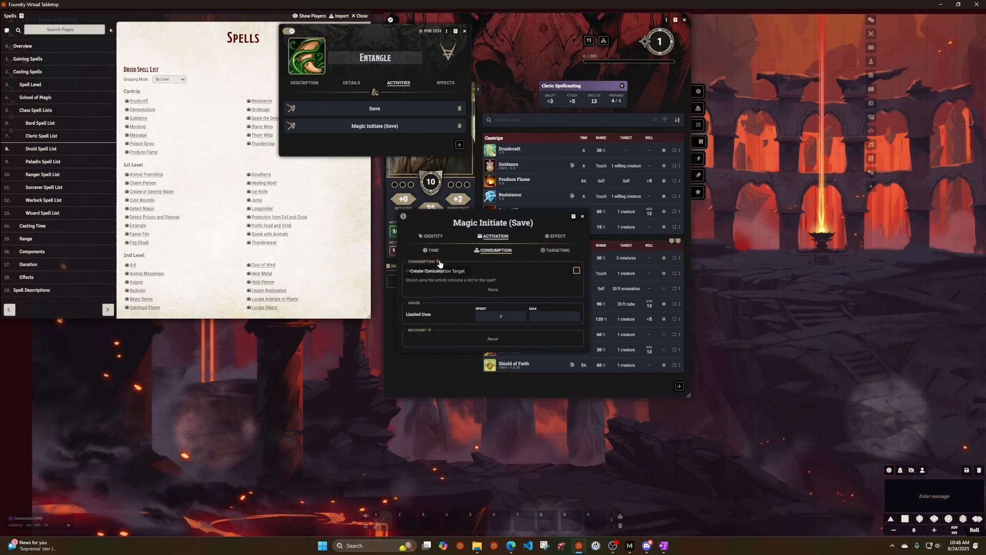
pyautogui.click(437, 262)
pyautogui.click(545, 343)
pyautogui.click(429, 358)
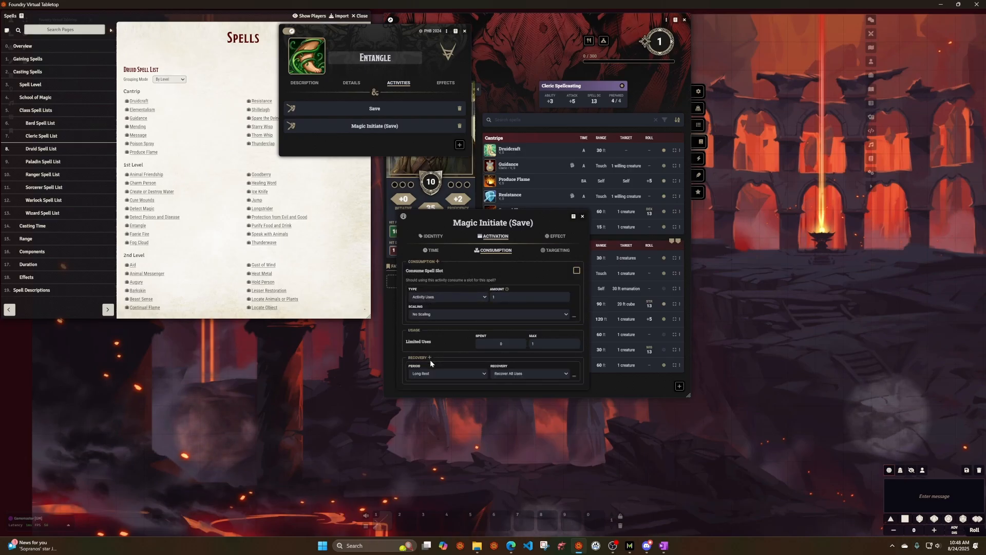
pyautogui.click(582, 217)
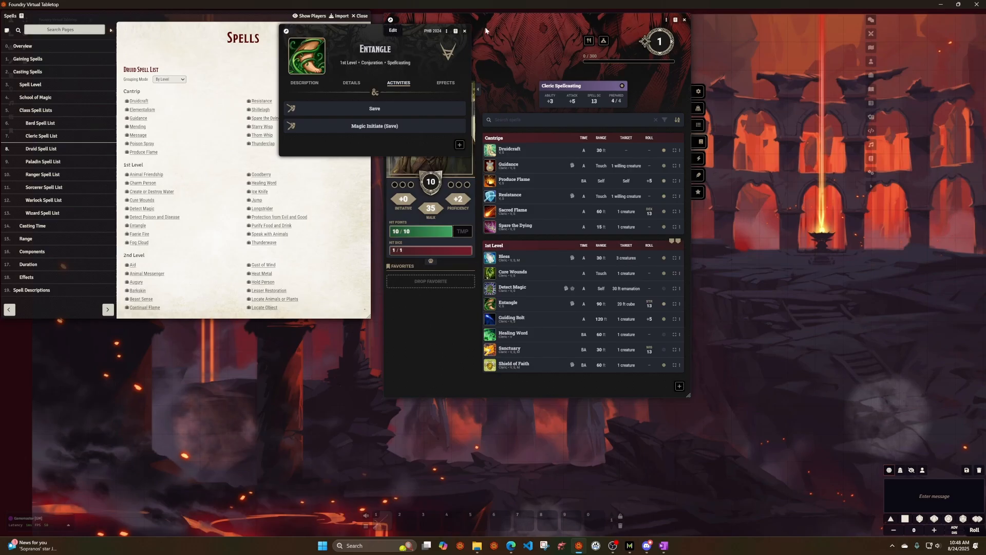
pyautogui.click(464, 30)
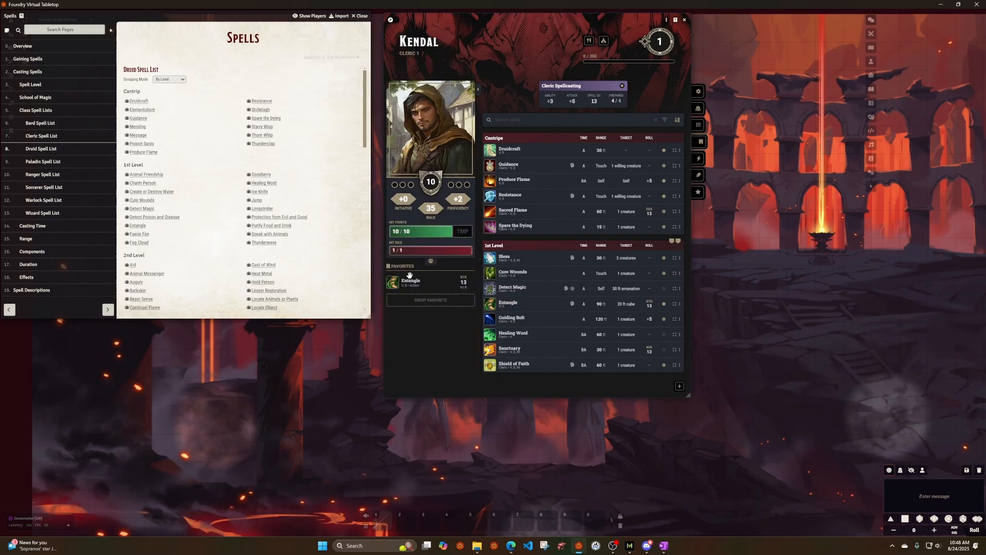
# Step: Cast the favorited Entangle at 1st level with its Magic Initiate (Save) activity, and try to cast it a second time
pyautogui.click(393, 282)
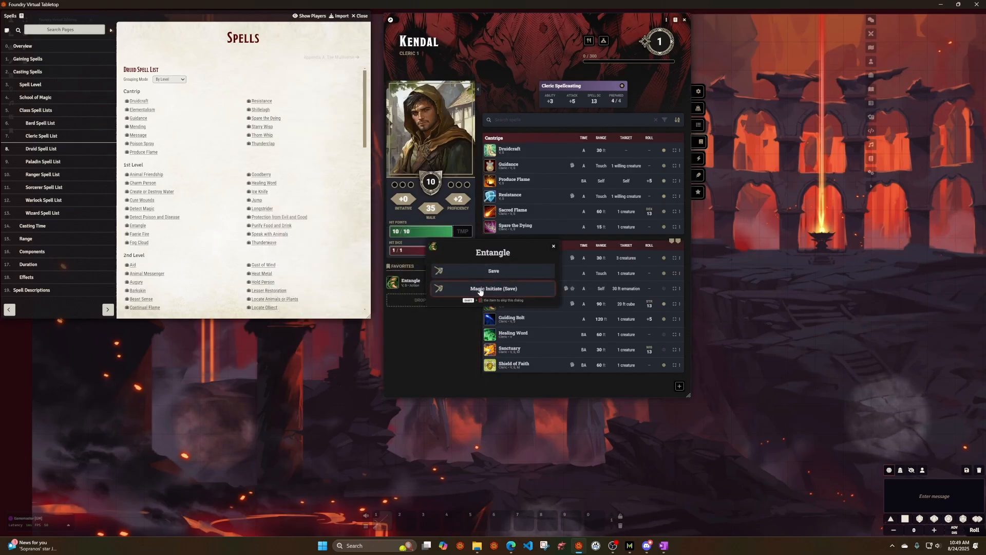
pyautogui.click(493, 289)
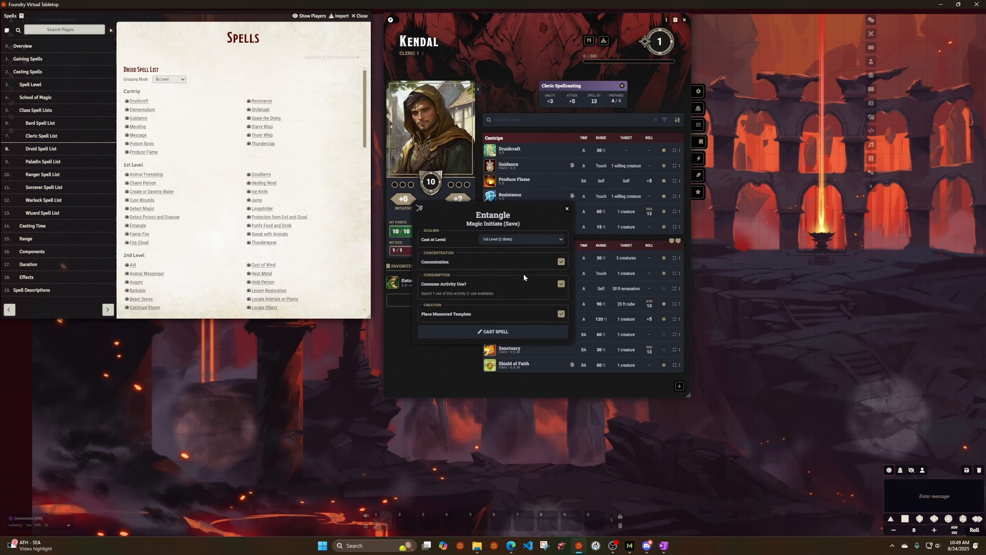
pyautogui.click(529, 239)
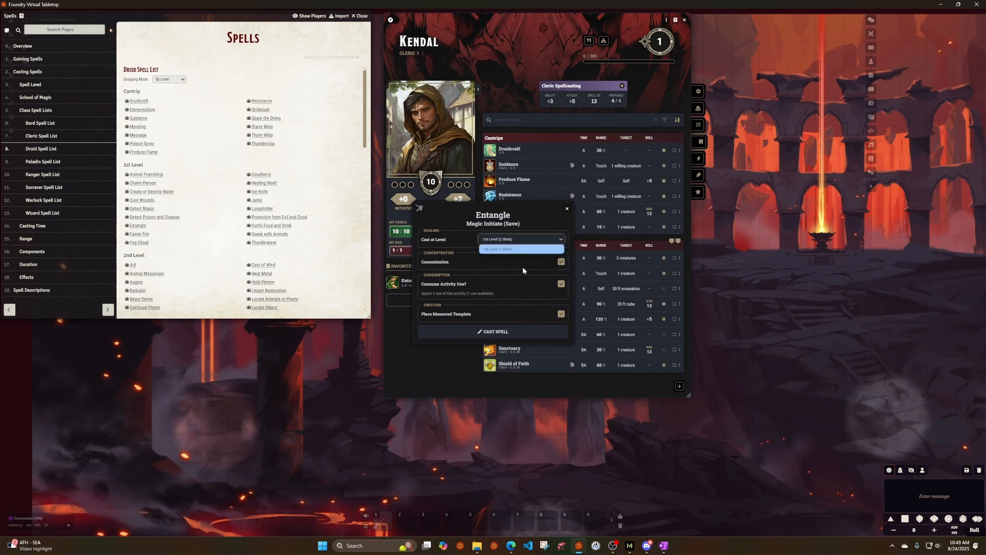
pyautogui.click(509, 223)
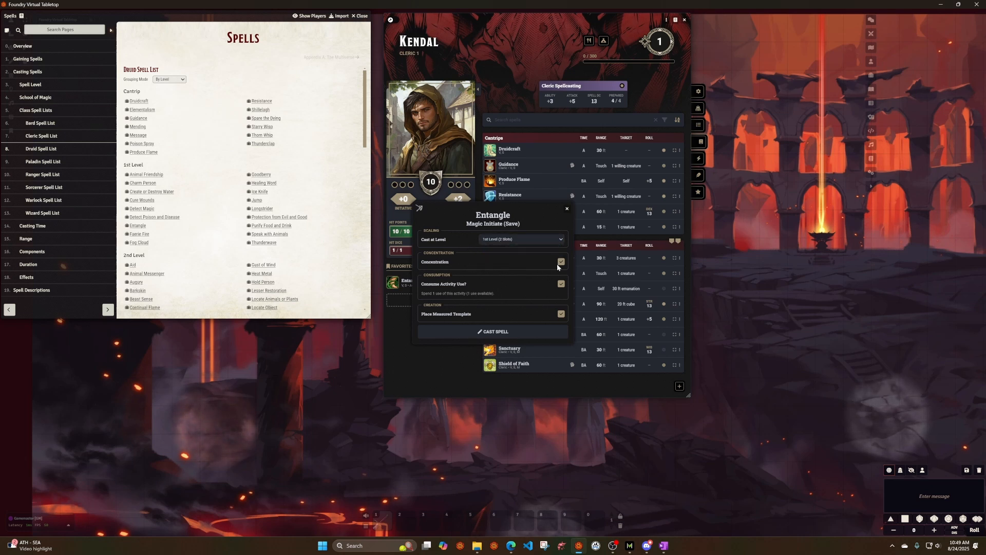
pyautogui.click(488, 332)
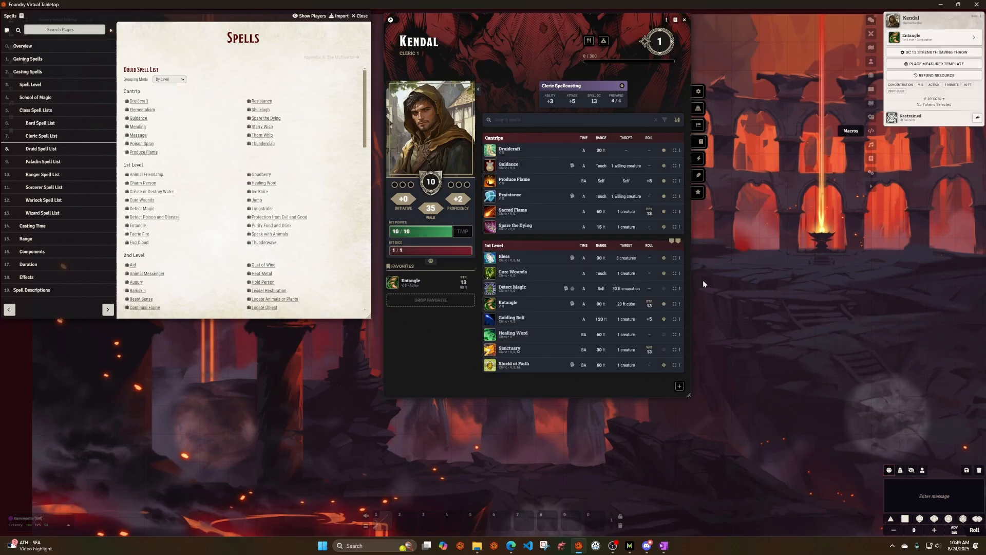
pyautogui.click(491, 304)
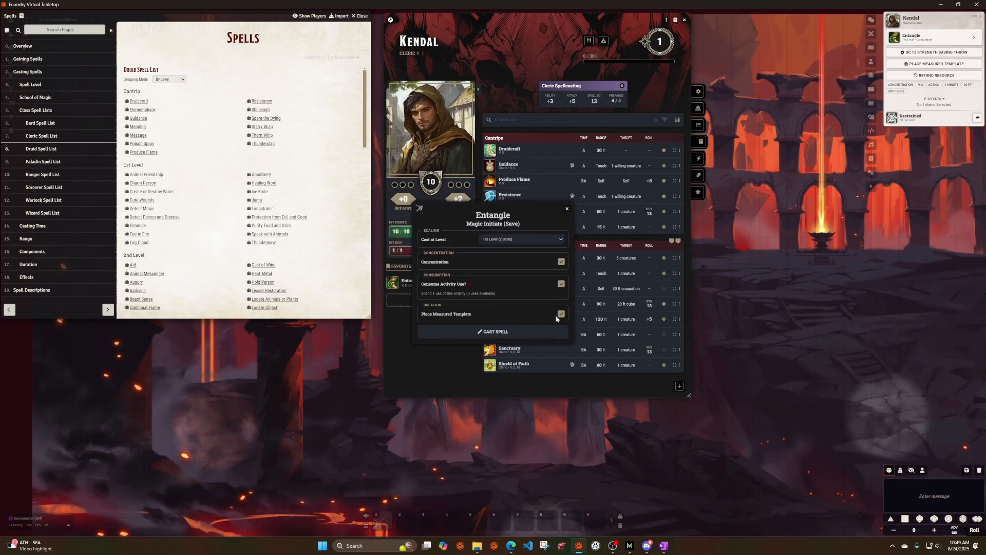
pyautogui.click(487, 331)
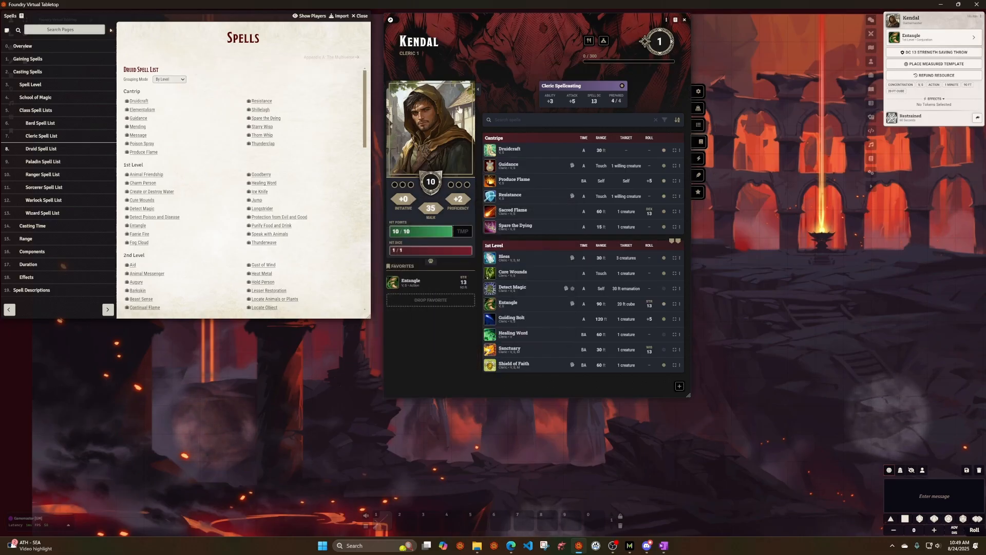
# Step: Take a long rest and check Entangle's Magic Initiate (Save) casting options without casting it
pyautogui.click(603, 40)
pyautogui.click(493, 329)
pyautogui.click(492, 304)
pyautogui.click(510, 293)
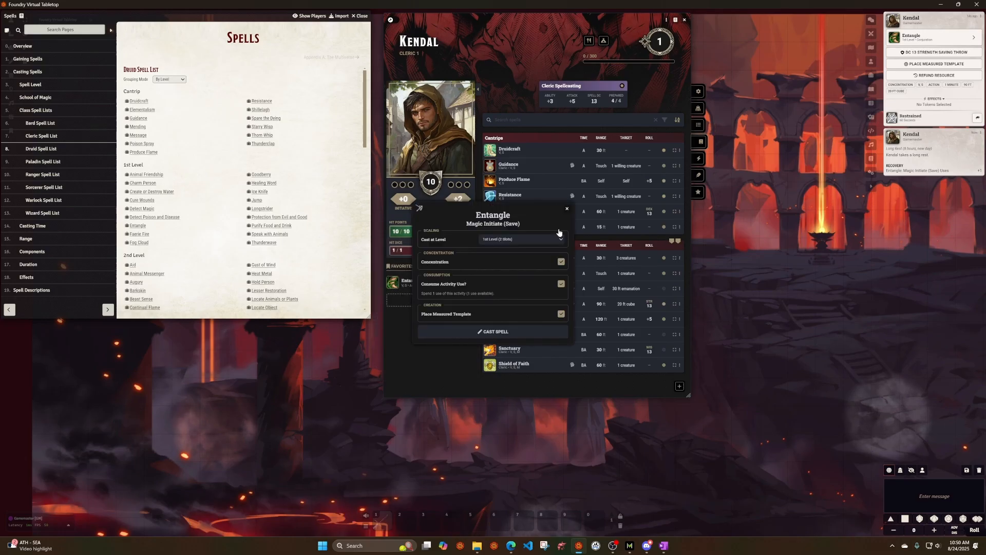
pyautogui.click(568, 207)
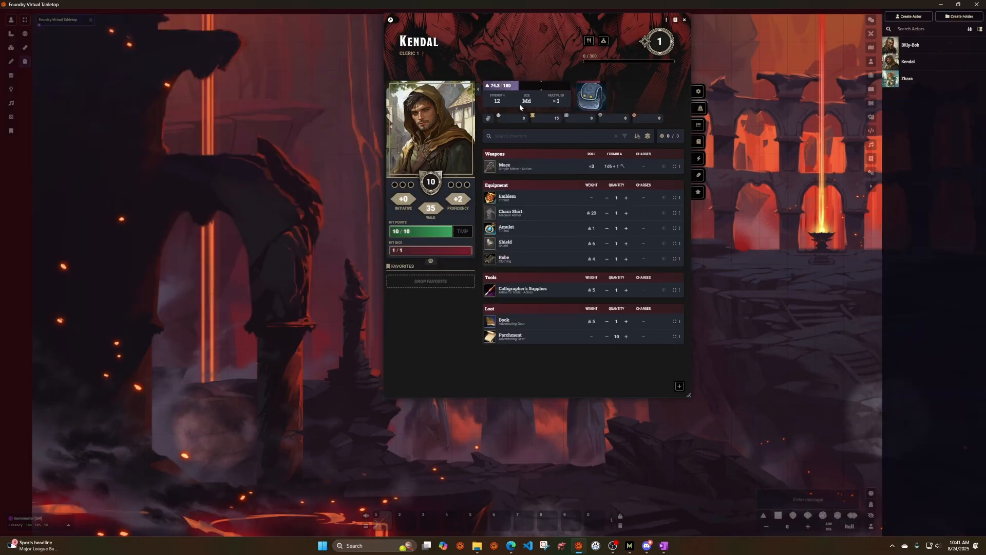
# Step: Post the Cleric's Spellcasting feature to chat and open its full description beside the character sheet
pyautogui.click(699, 127)
pyautogui.moveTo(510, 154)
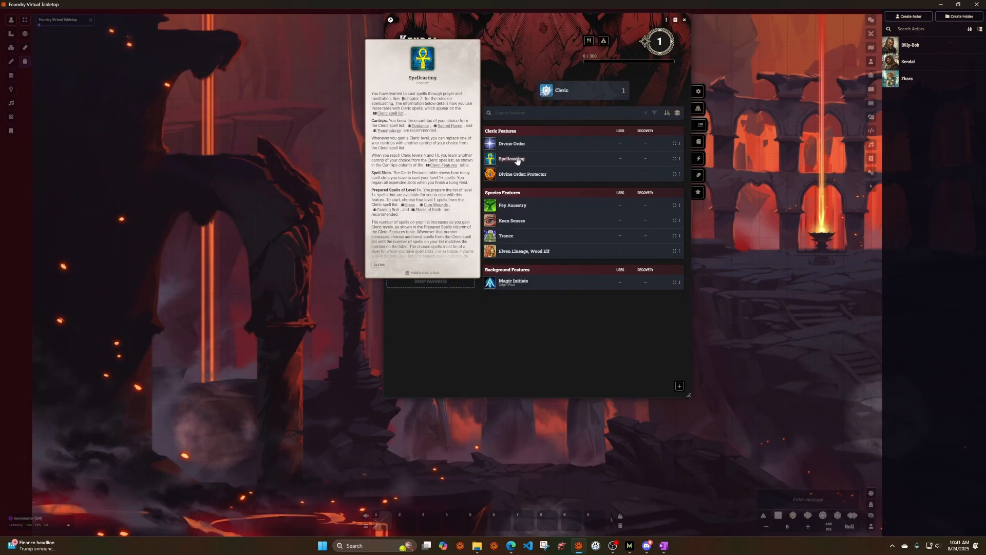
pyautogui.click(517, 160)
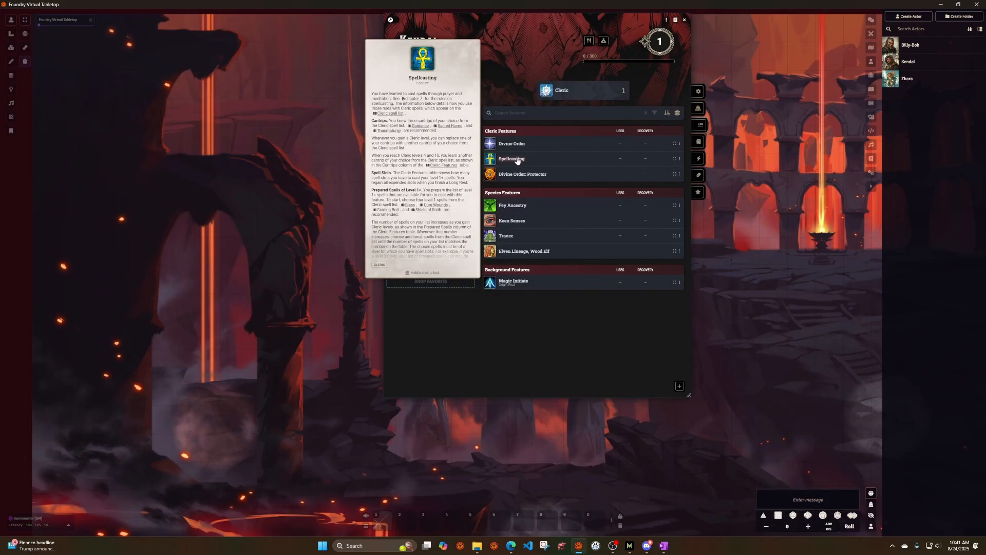
pyautogui.click(680, 160)
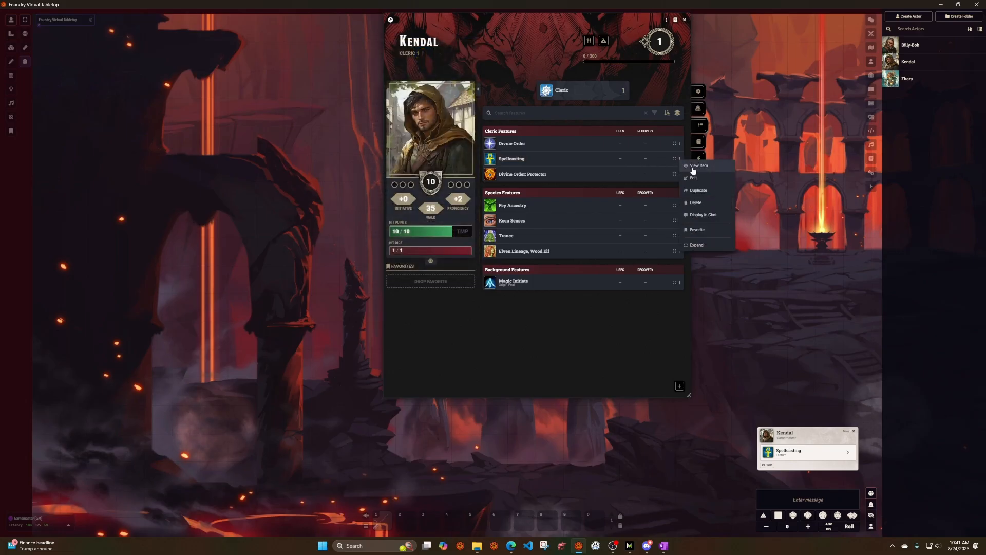
pyautogui.click(693, 166)
pyautogui.moveTo(517, 134); pyautogui.dragTo(338, 26)
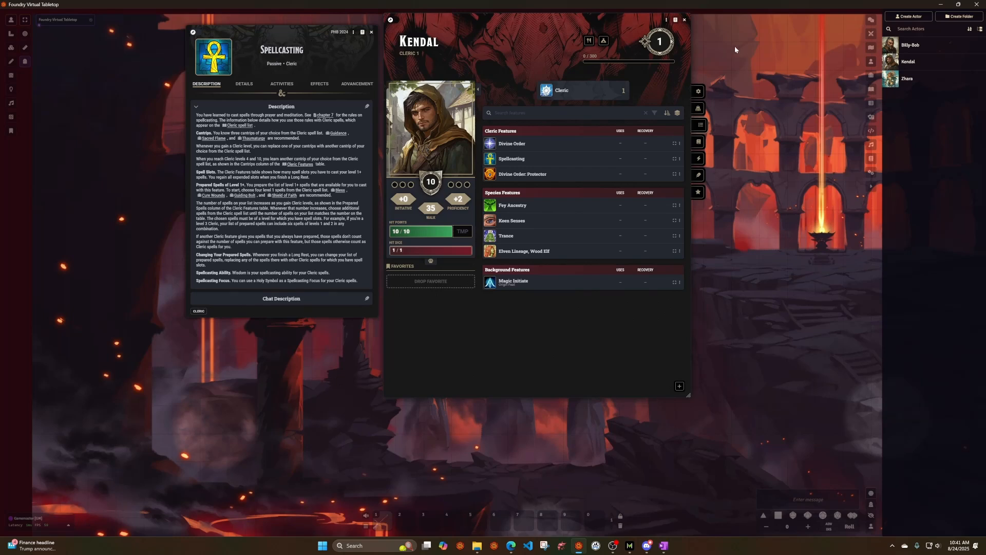
# Step: Open the Cleric spell list linked in the Spellcasting description, and arrange both windows on either side of the character sheet
pyautogui.moveTo(270, 27); pyautogui.dragTo(794, 18)
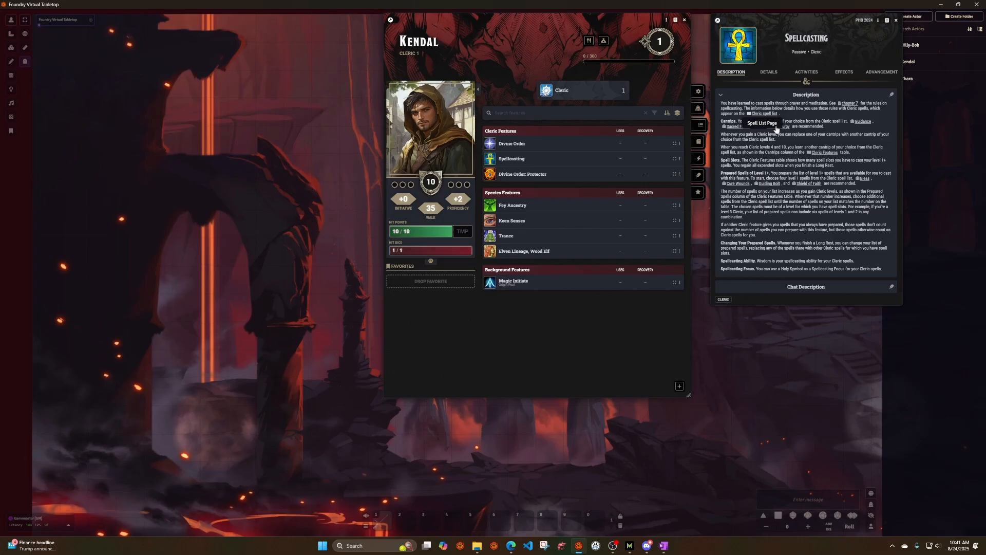
pyautogui.click(765, 113)
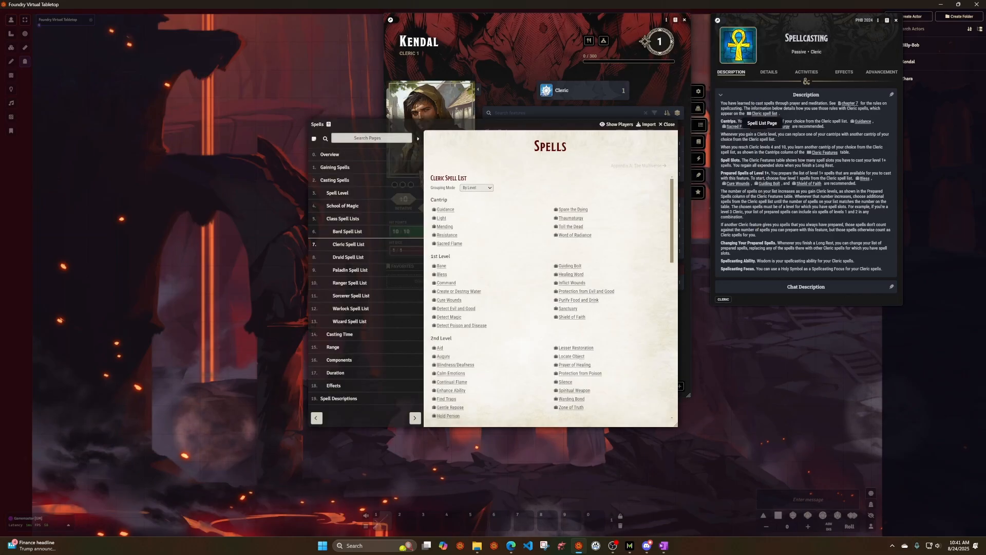
pyautogui.moveTo(459, 132); pyautogui.dragTo(150, 19)
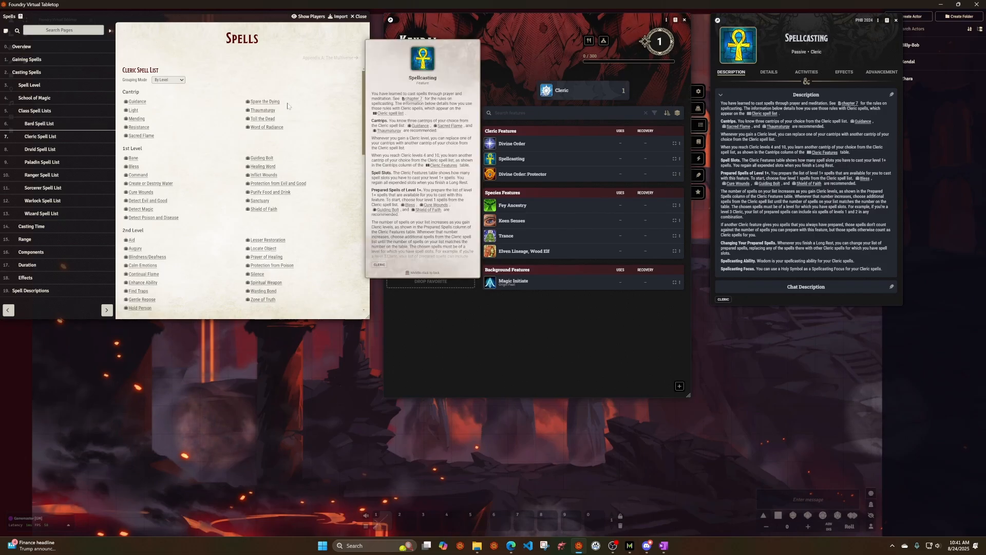
# Step: View the Cleric Features table widened to include the spell slots per level, and close it
pyautogui.click(826, 153)
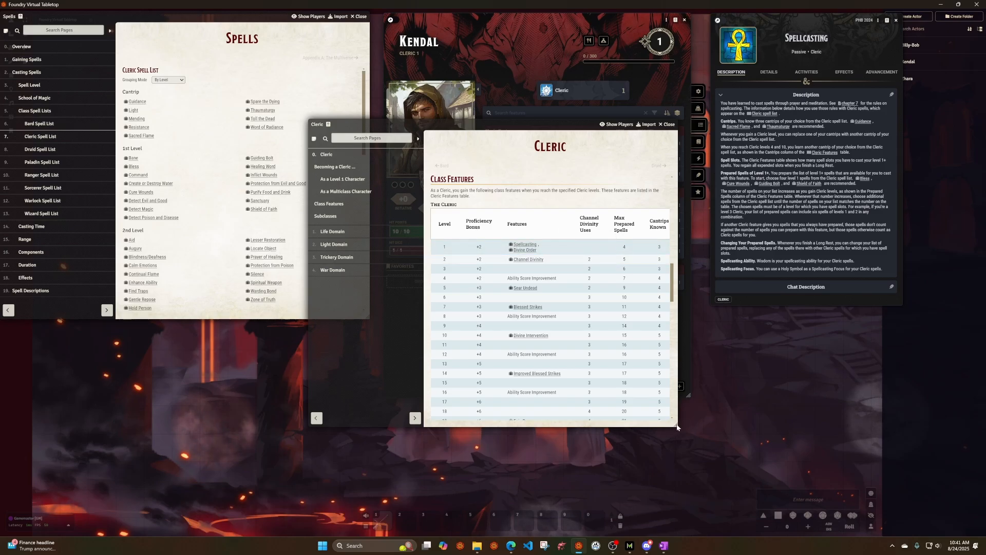
pyautogui.moveTo(676, 429); pyautogui.dragTo(906, 463)
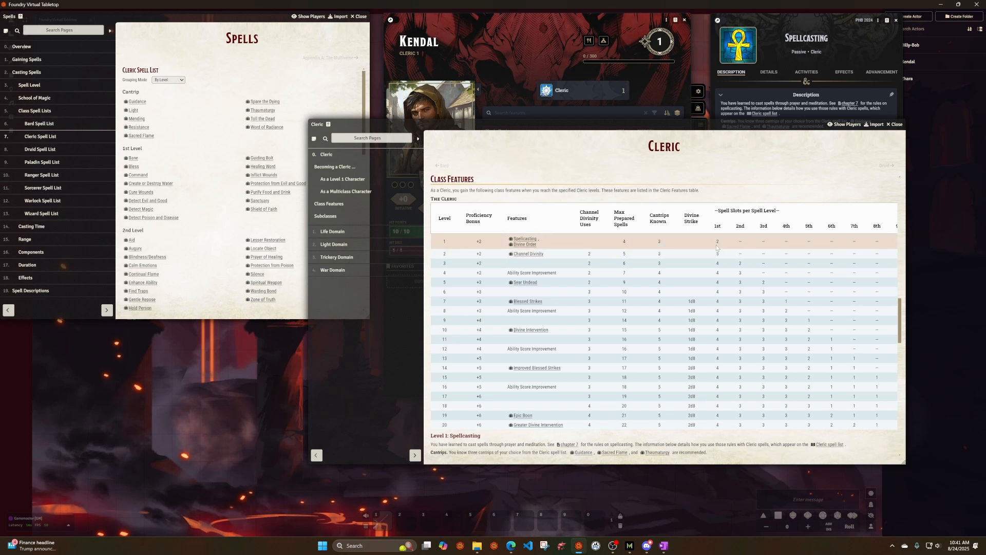
pyautogui.click(888, 125)
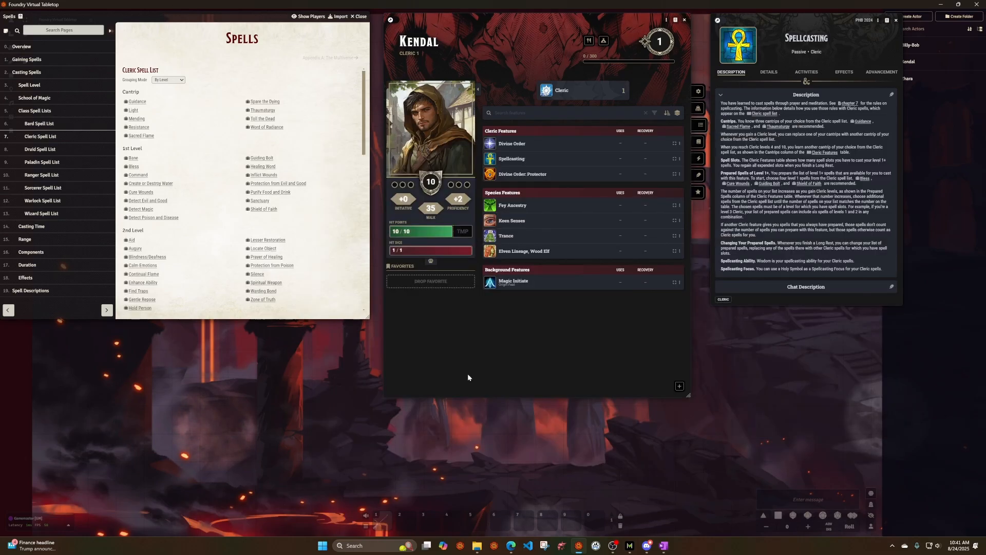
# Step: Minimize the spell list and the character sheet, and restore both windows
pyautogui.doubleClick(150, 19)
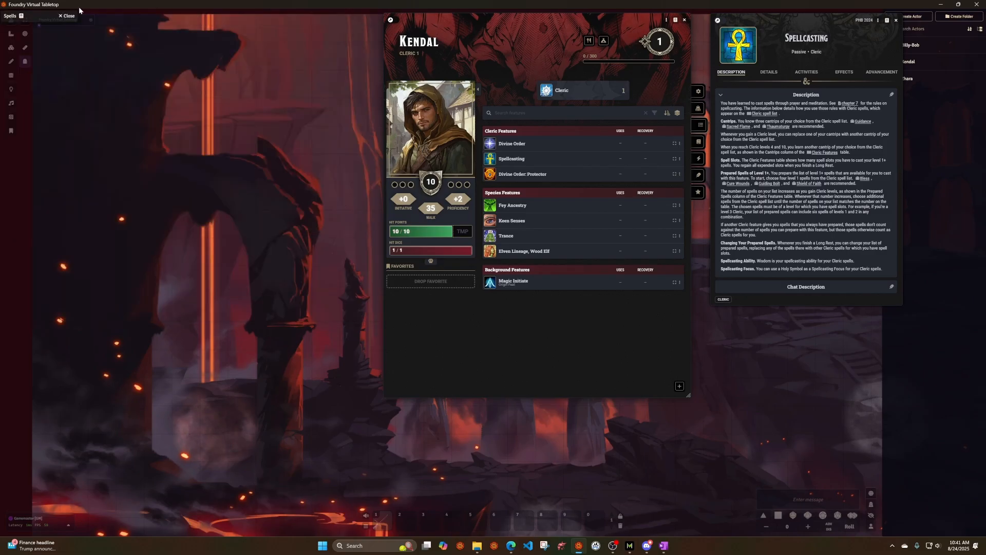
pyautogui.doubleClick(455, 19)
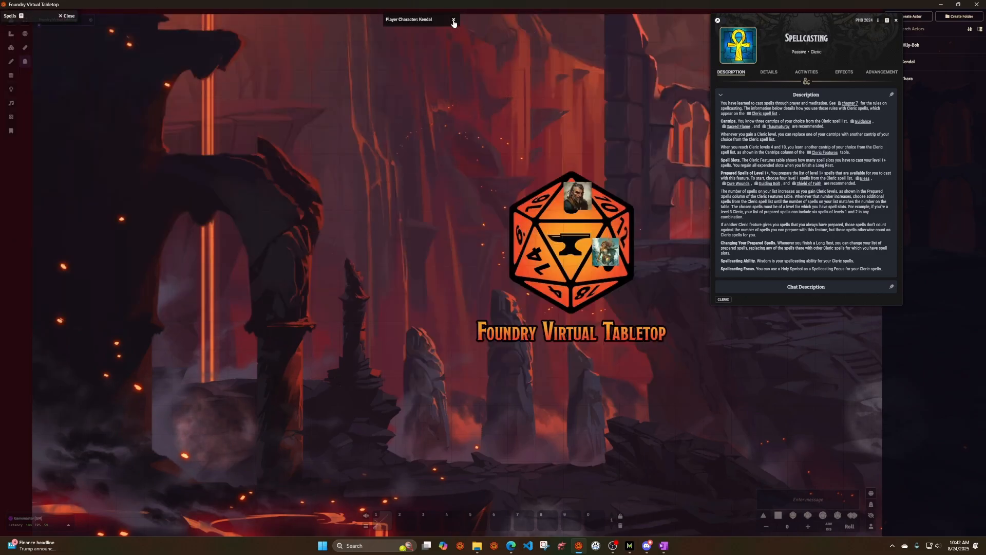
pyautogui.doubleClick(405, 19)
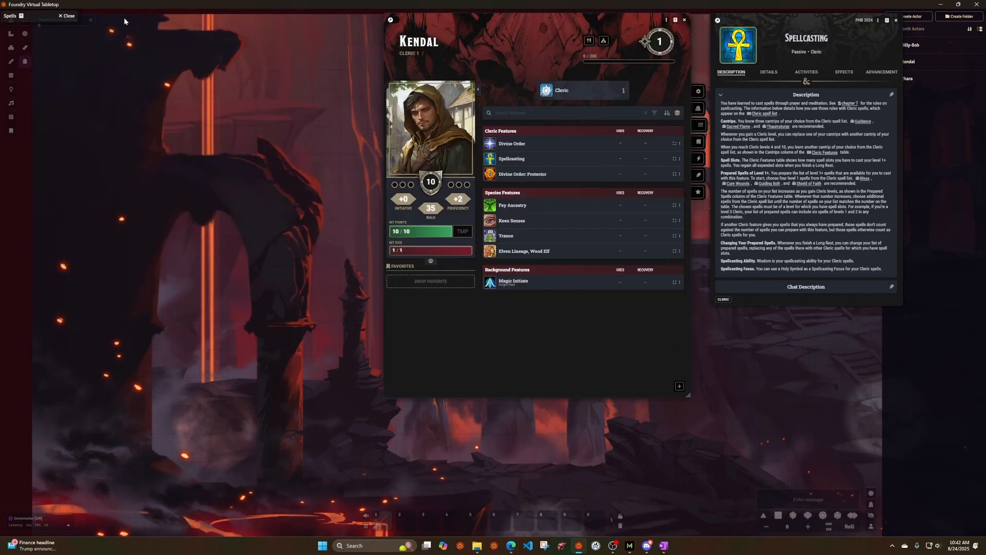
pyautogui.doubleClick(34, 17)
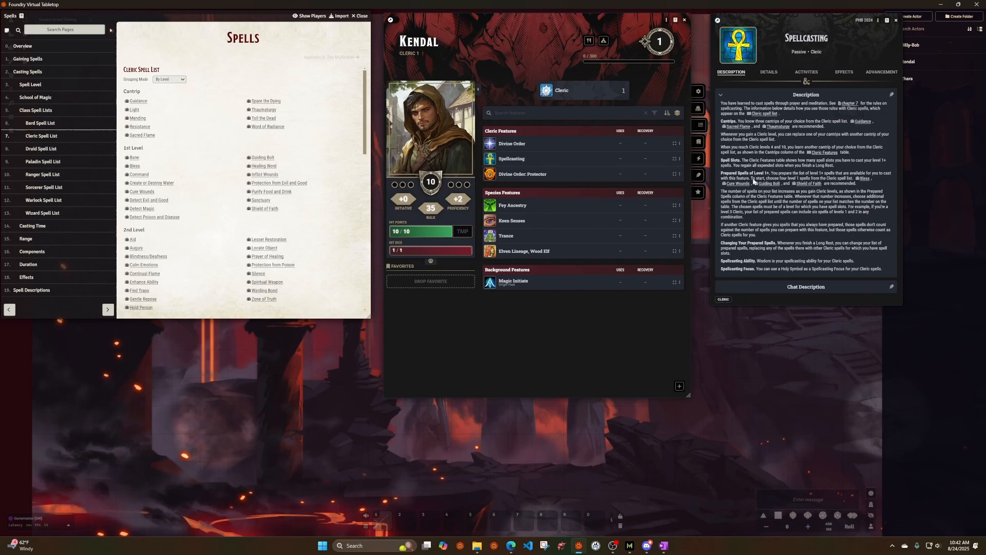
# Step: Close the Spellcasting description and add the cantrips Sacred Flame, Spare the Dying and Guidance to the character's spells
pyautogui.click(896, 20)
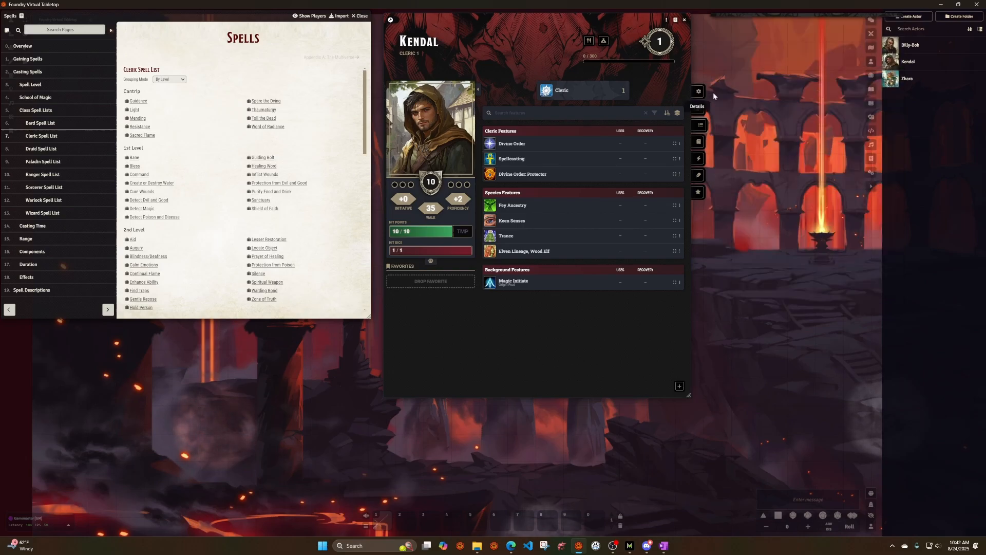
pyautogui.click(700, 144)
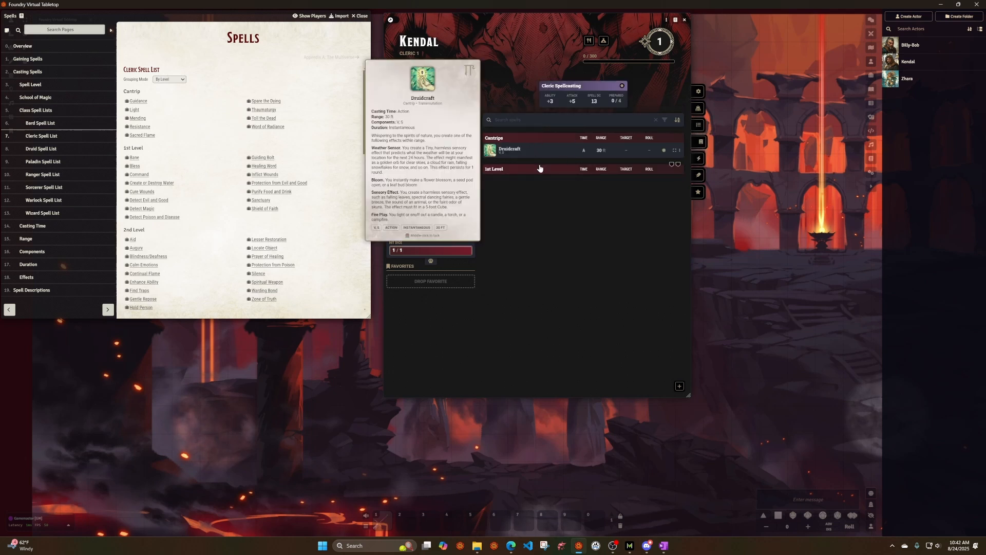
pyautogui.moveTo(516, 159)
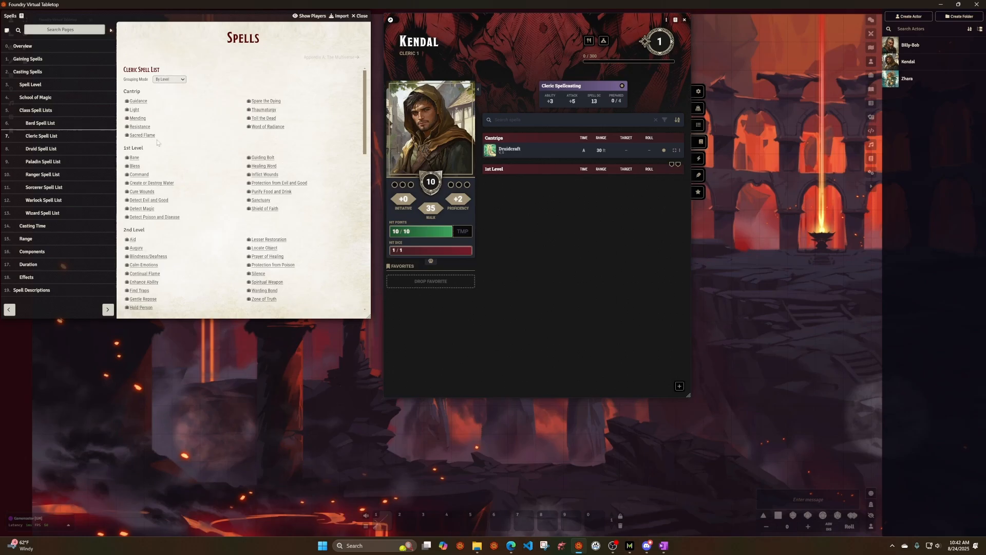
pyautogui.moveTo(147, 136); pyautogui.dragTo(530, 183)
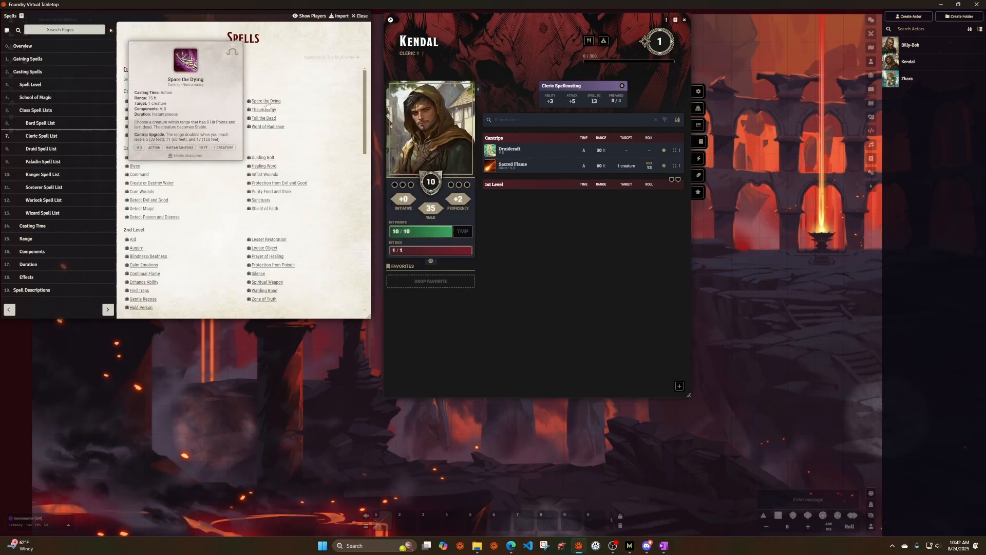
pyautogui.moveTo(266, 101)
pyautogui.mouseDown()
pyautogui.moveTo(623, 176)
pyautogui.moveTo(544, 167)
pyautogui.mouseUp()
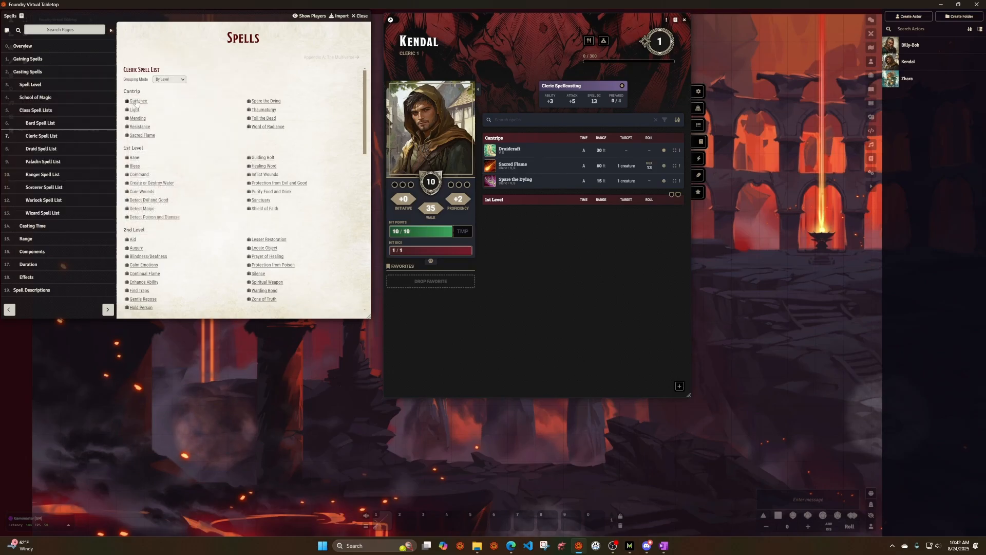
pyautogui.moveTo(137, 103); pyautogui.dragTo(535, 172)
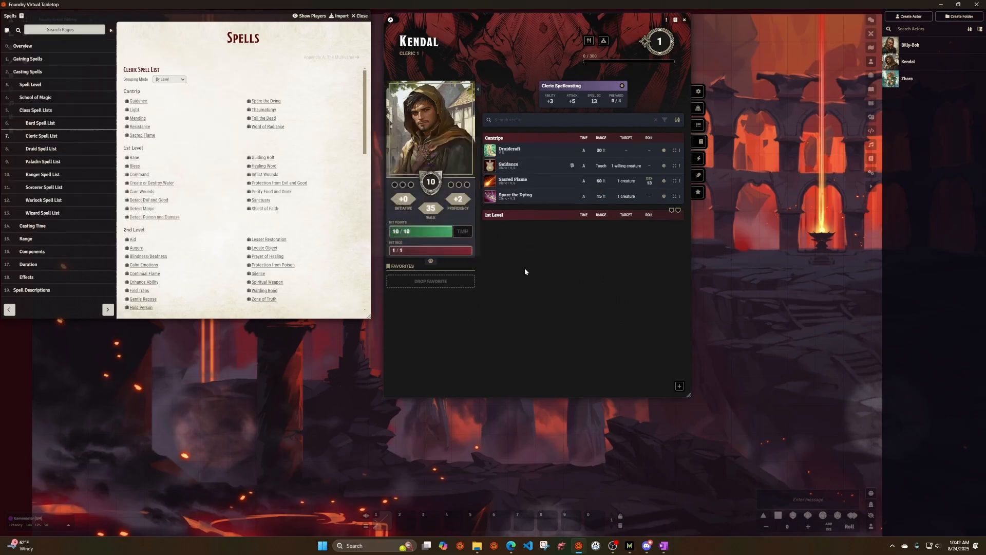
pyautogui.moveTo(502, 199)
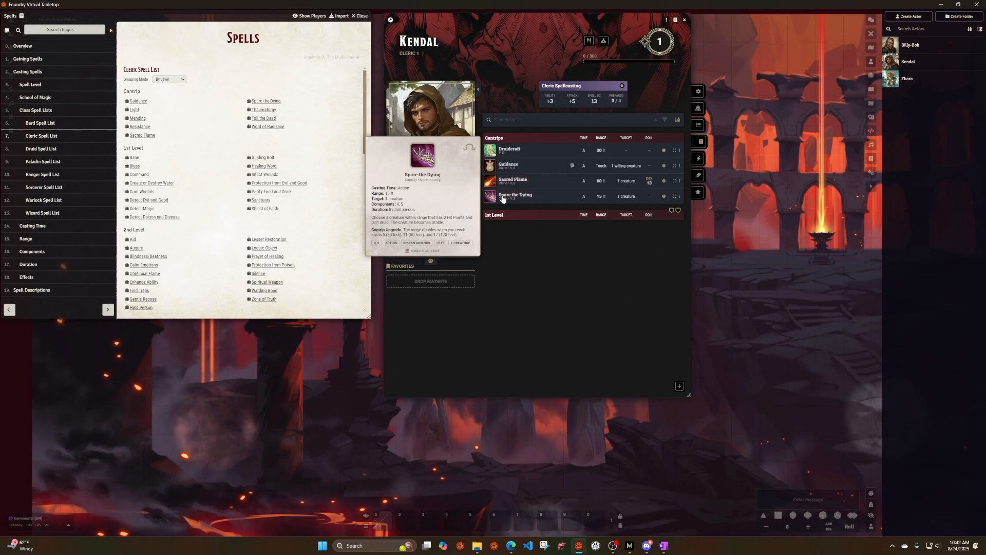
pyautogui.moveTo(499, 171)
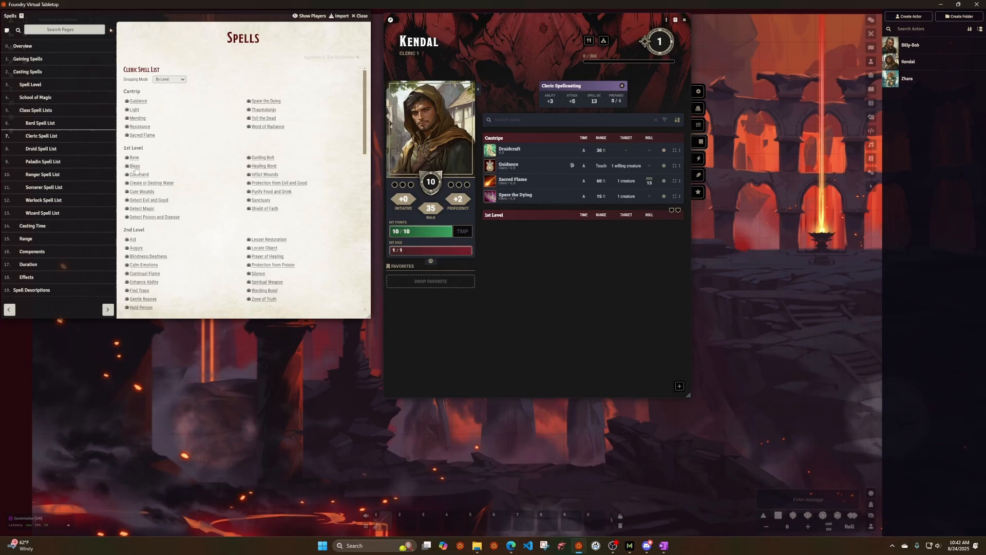
# Step: Add the 1st-level Cleric spells Bless, Cure Wounds, Guiding Bolt and Shield of Faith to the character's spells
pyautogui.moveTo(135, 166); pyautogui.dragTo(535, 228)
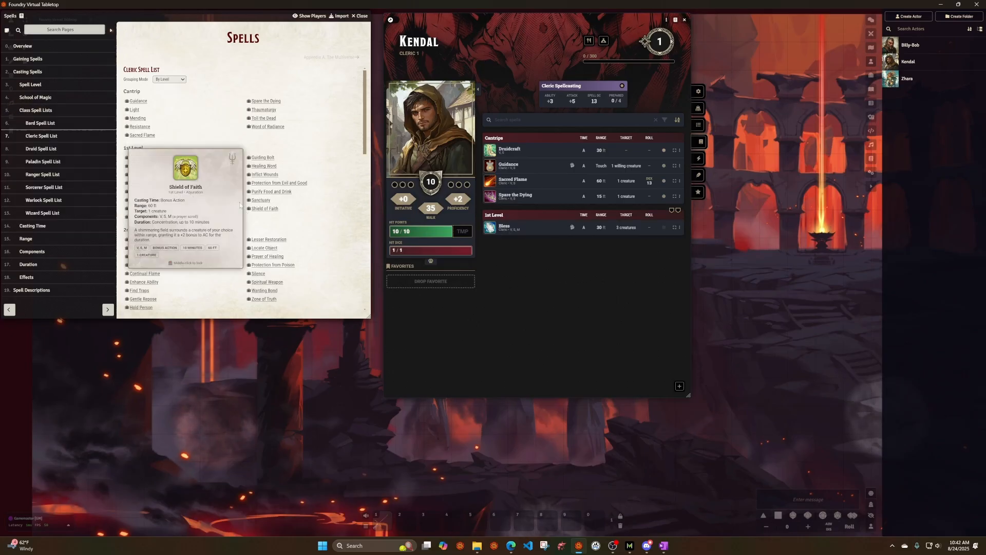
pyautogui.moveTo(143, 192); pyautogui.dragTo(513, 242)
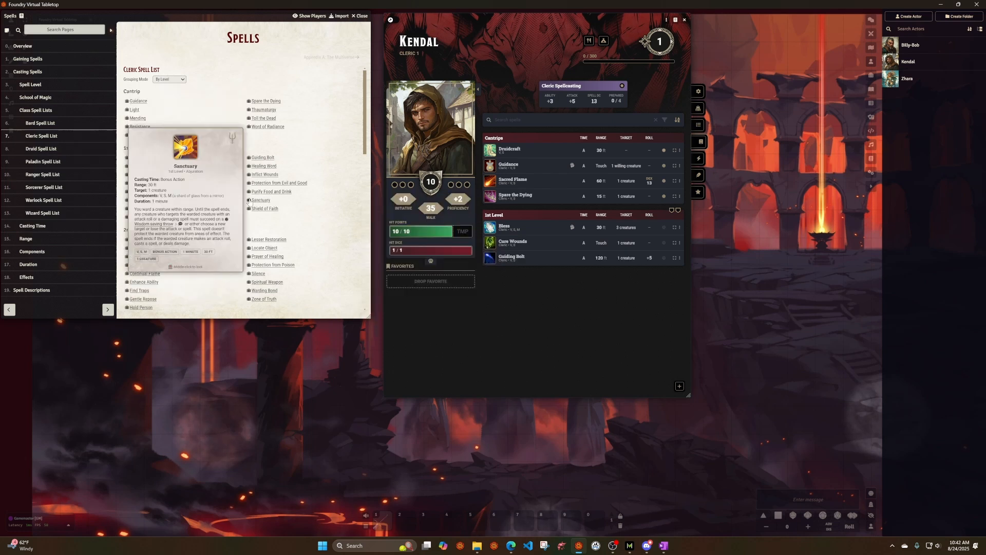
pyautogui.moveTo(260, 208); pyautogui.dragTo(529, 275)
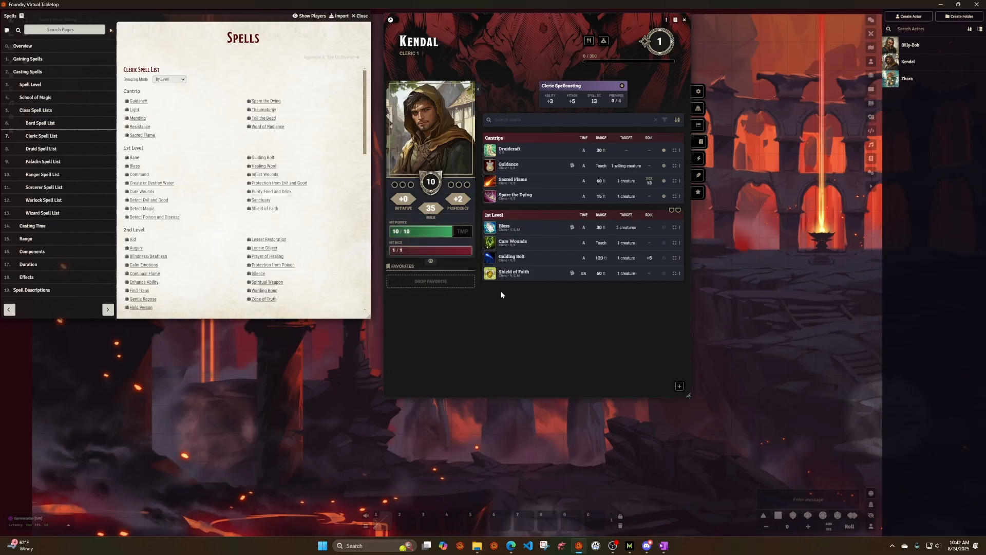
# Step: Mark Bless, Cure Wounds, Guiding Bolt and Shield of Faith as prepared
pyautogui.click(663, 229)
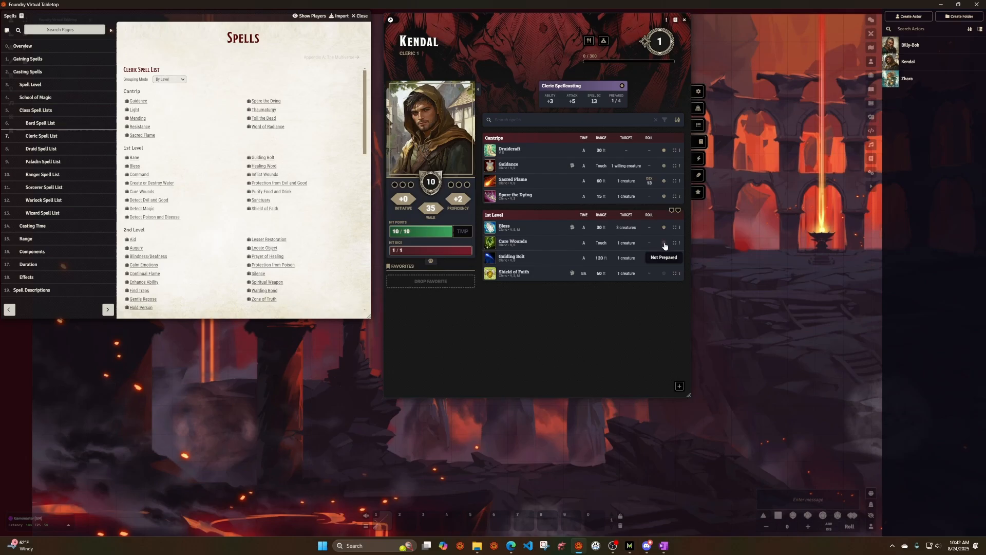
pyautogui.click(663, 244)
pyautogui.click(663, 258)
pyautogui.click(663, 273)
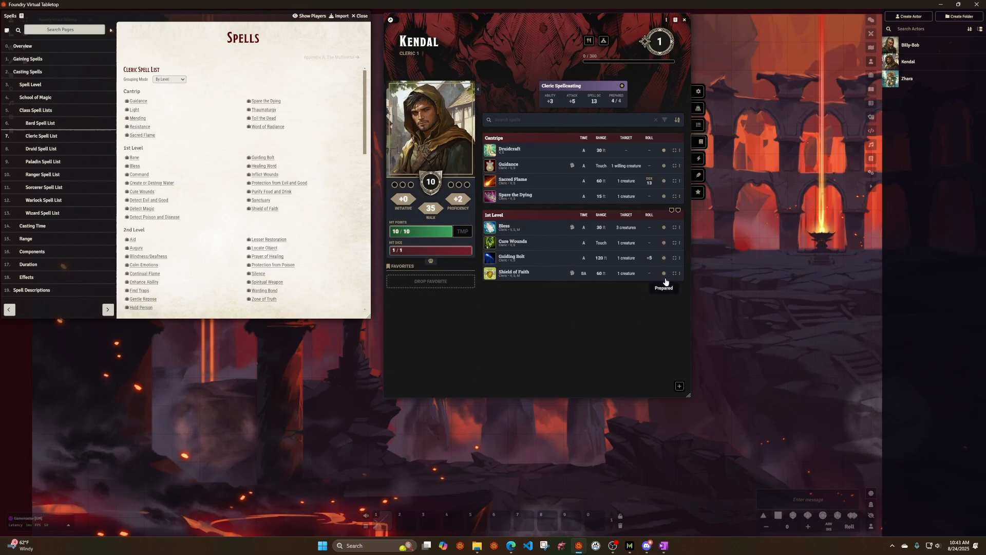
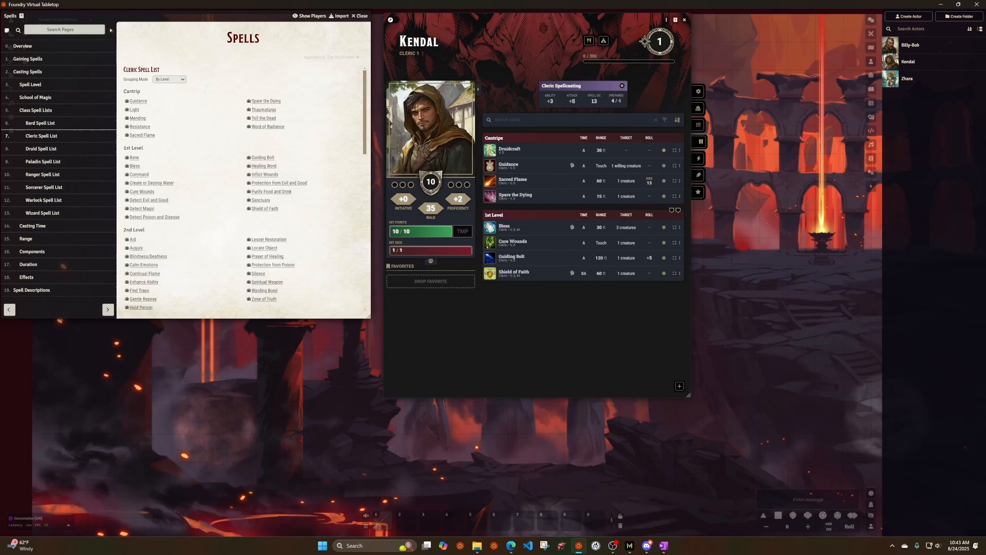
# Step: Add the 1st-level Cleric spells Healing Word, Sanctuary and Detect Magic to the character without preparing them
pyautogui.moveTo(264, 166); pyautogui.dragTo(564, 304)
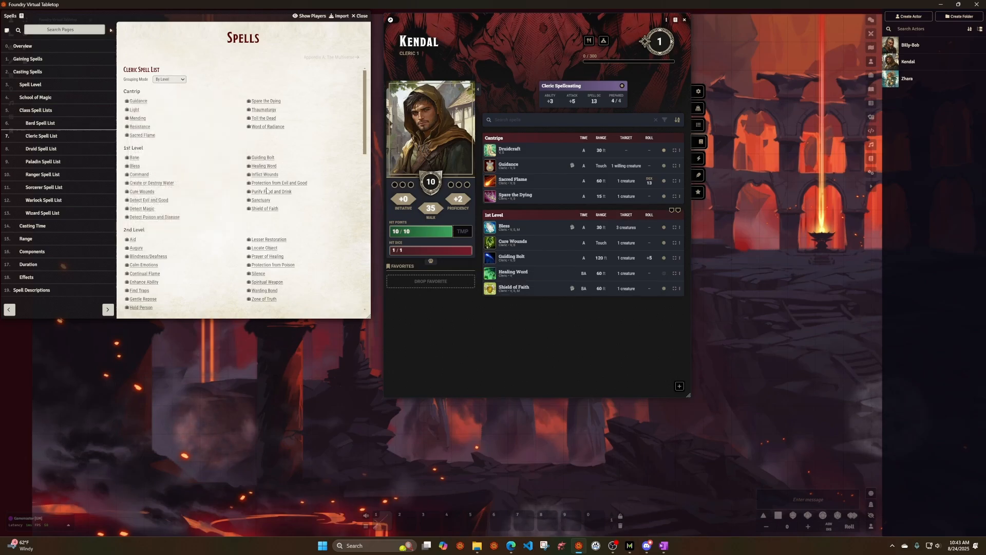
pyautogui.moveTo(261, 200); pyautogui.dragTo(565, 288)
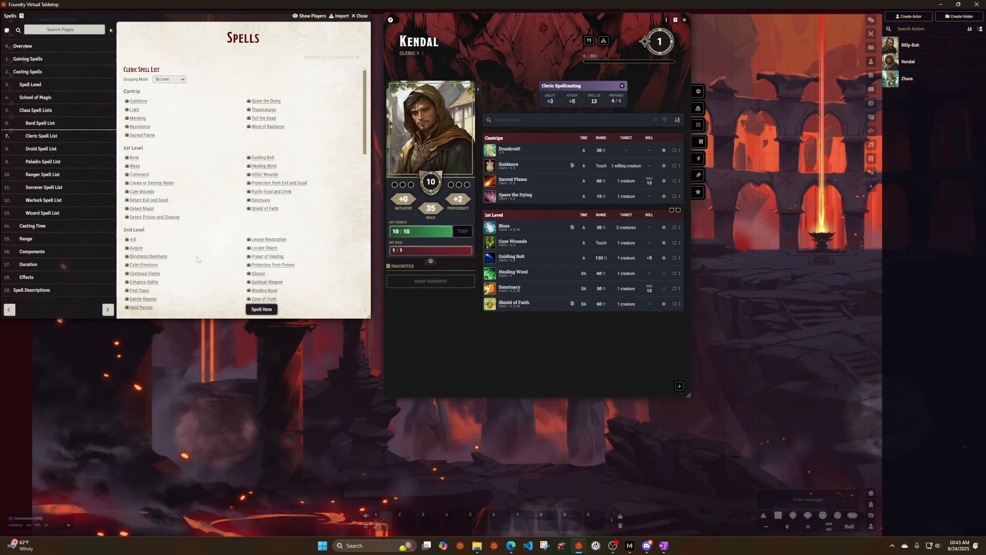
pyautogui.moveTo(148, 203)
pyautogui.moveTo(144, 209); pyautogui.dragTo(573, 330)
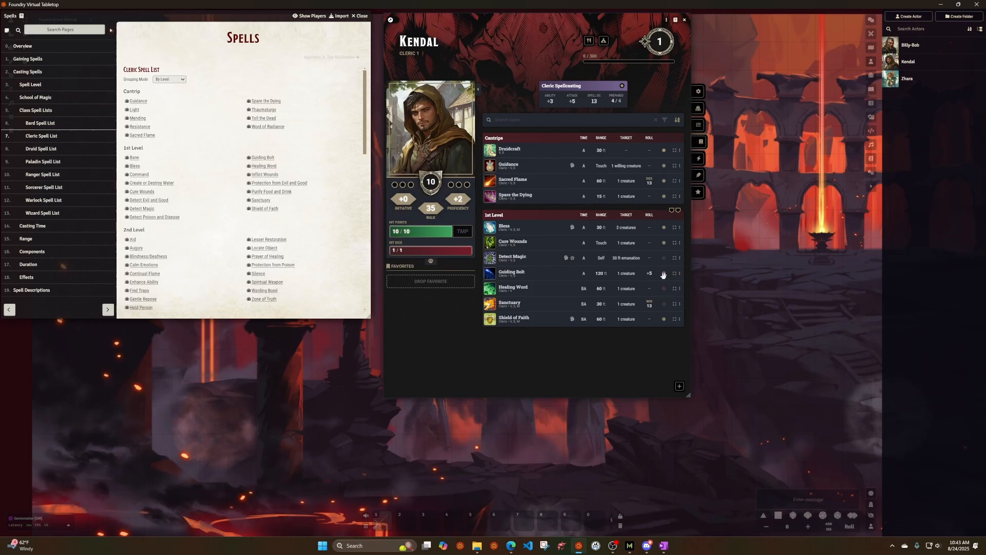
# Step: Try preparing Sanctuary in place of Shield of Faith, and switch back to Shield of Faith
pyautogui.click(664, 320)
pyautogui.click(664, 304)
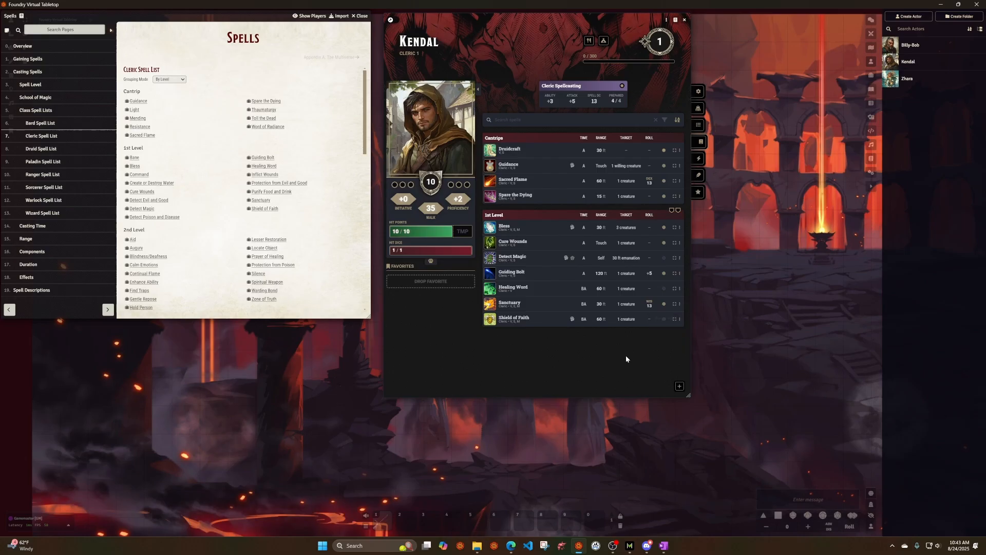
pyautogui.click(664, 319)
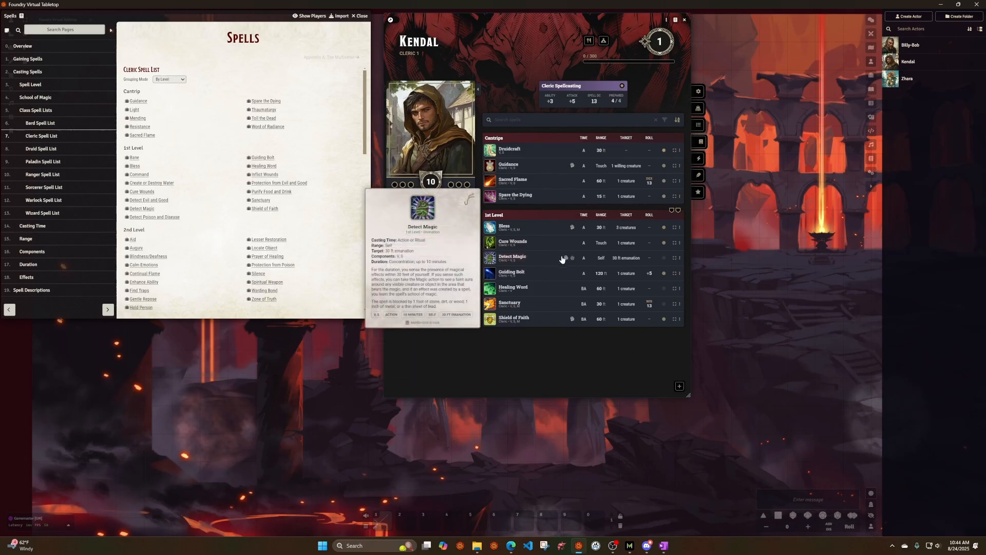
# Step: Look over Sanctuary's details and the 2nd- and 3rd-level spells in the Cleric spell list
pyautogui.moveTo(518, 305)
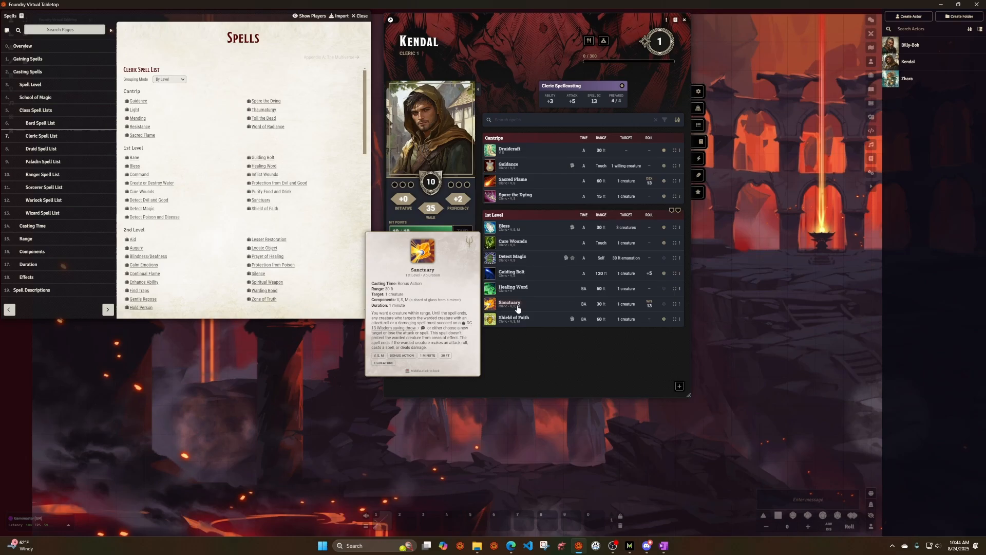
pyautogui.scroll(-3, 293, 287)
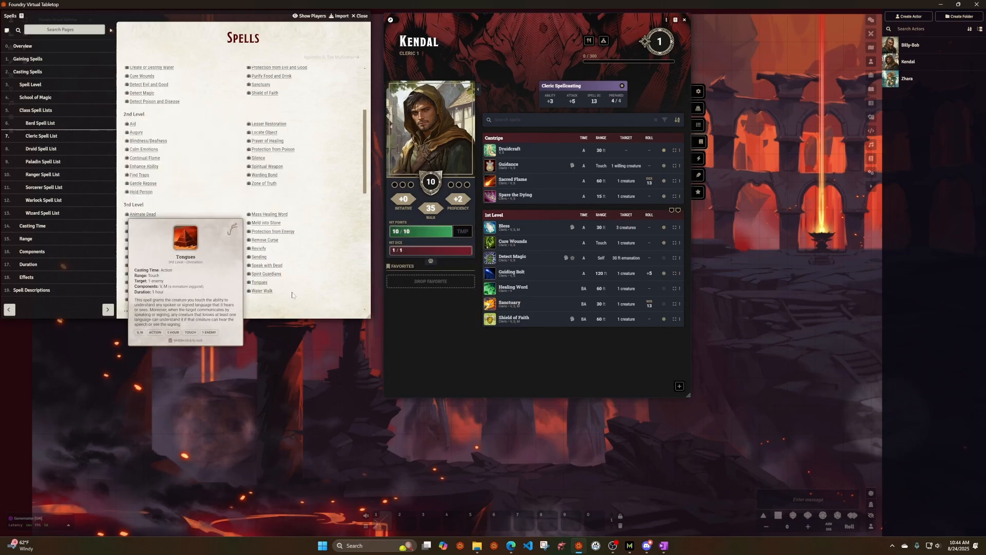
pyautogui.moveTo(492, 325)
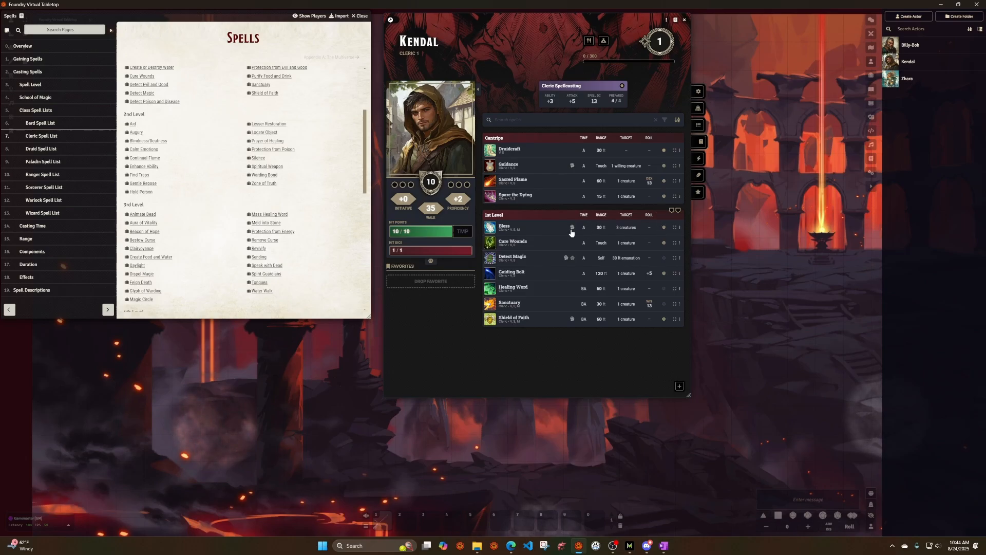
# Step: Have the character take a long rest with New Day, Remove Temp HP and Recover Max HP enabled
pyautogui.click(680, 228)
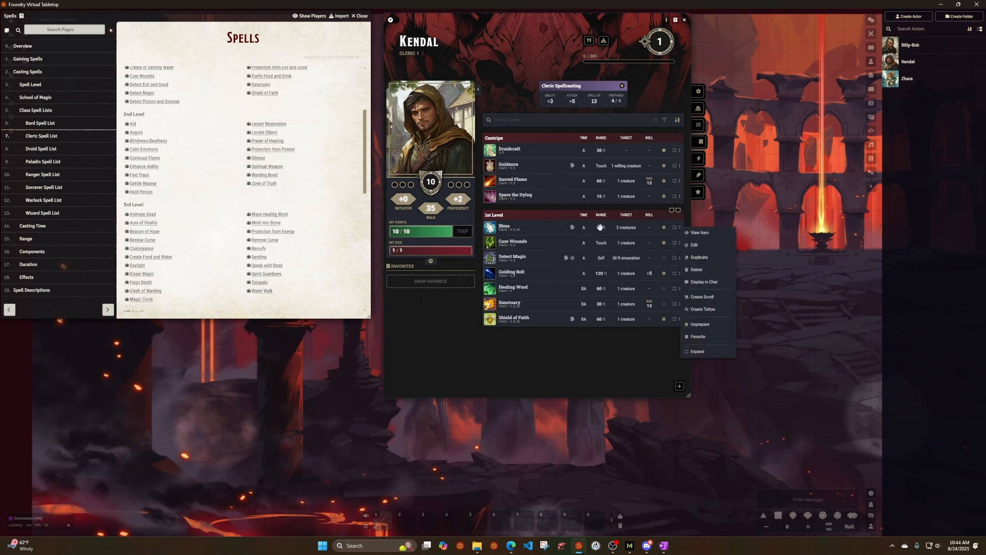
pyautogui.click(588, 351)
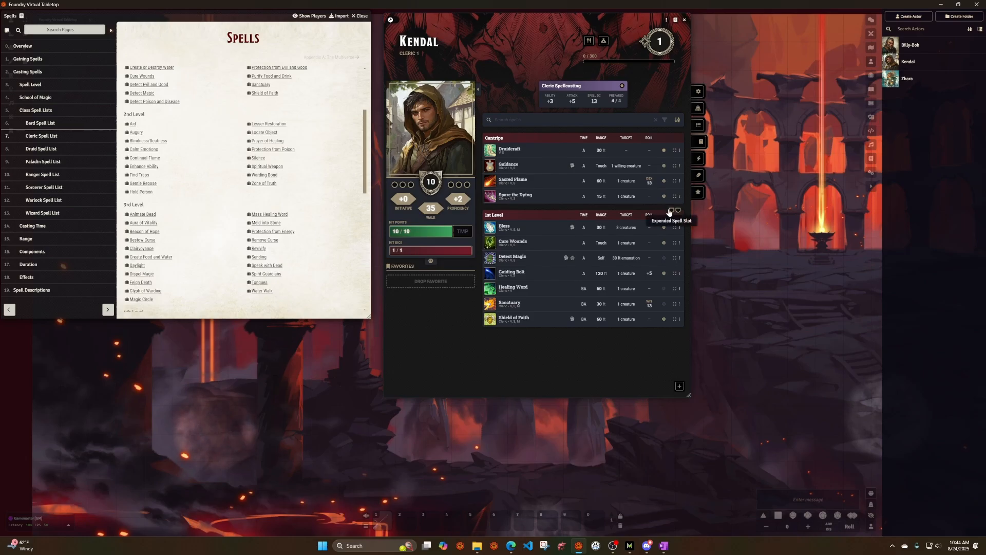
pyautogui.click(604, 42)
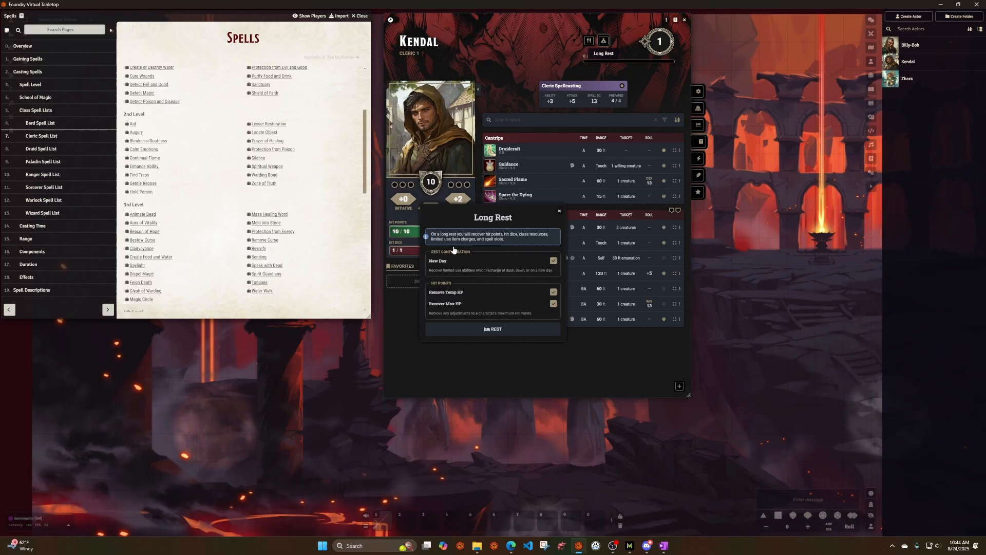
pyautogui.click(483, 333)
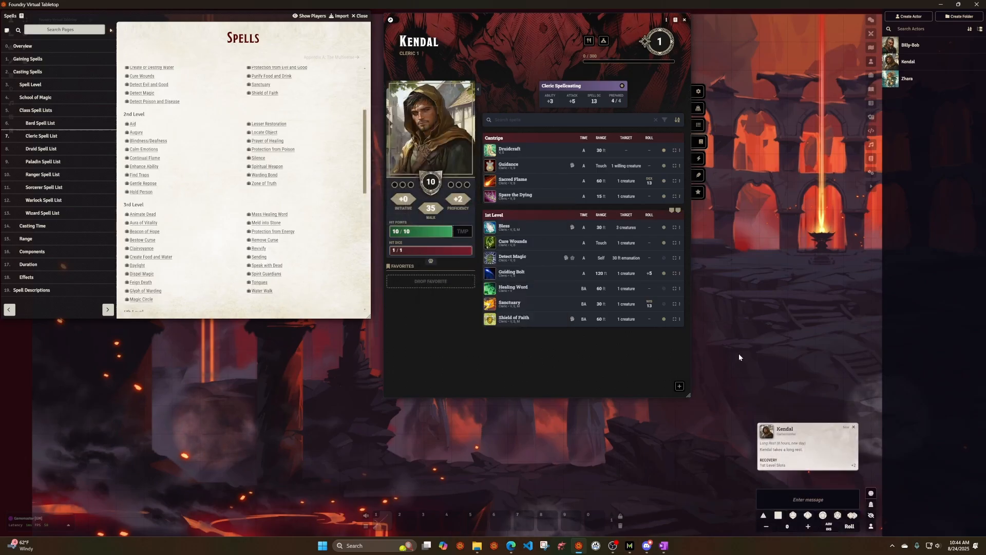
# Step: Clear all messages from the chat log
pyautogui.click(870, 20)
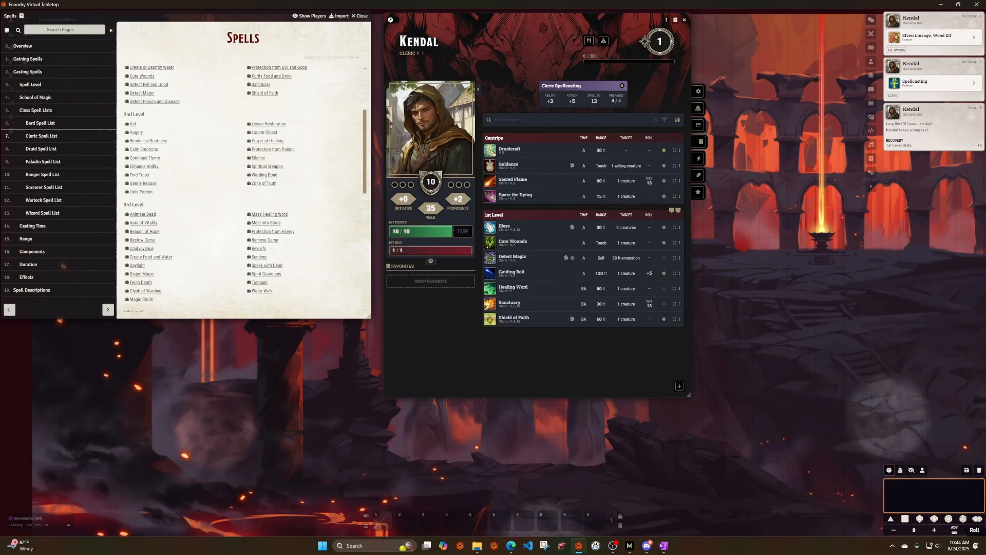
pyautogui.click(980, 471)
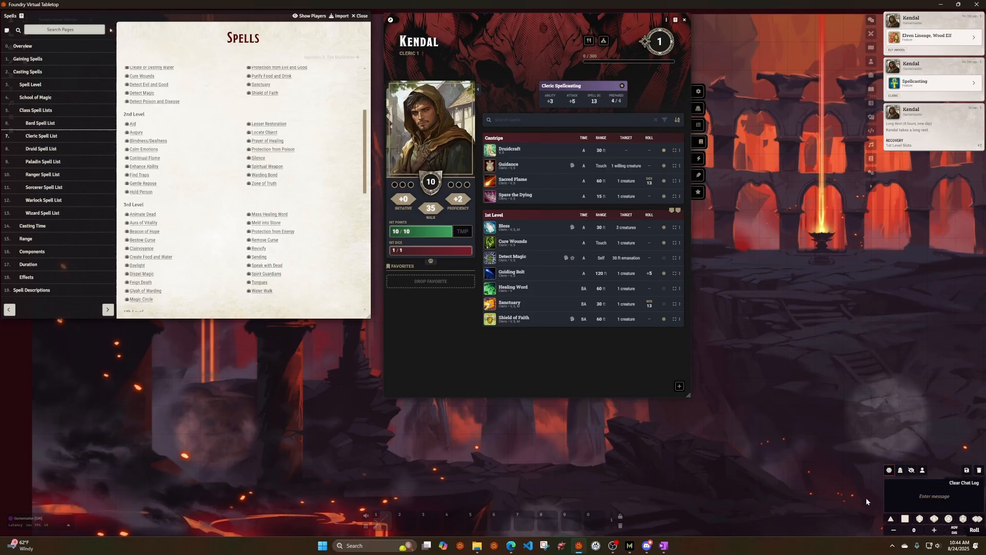
pyautogui.click(979, 471)
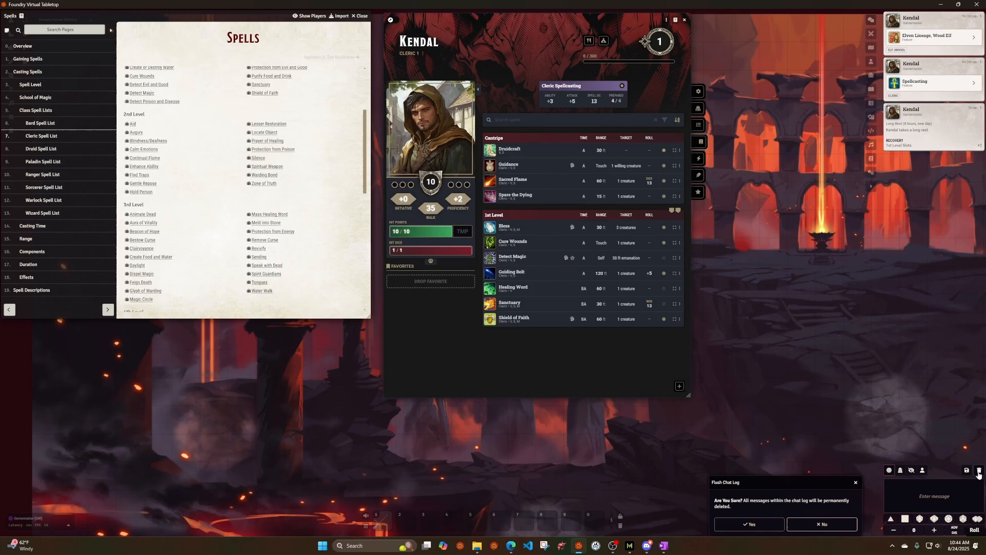
pyautogui.click(775, 522)
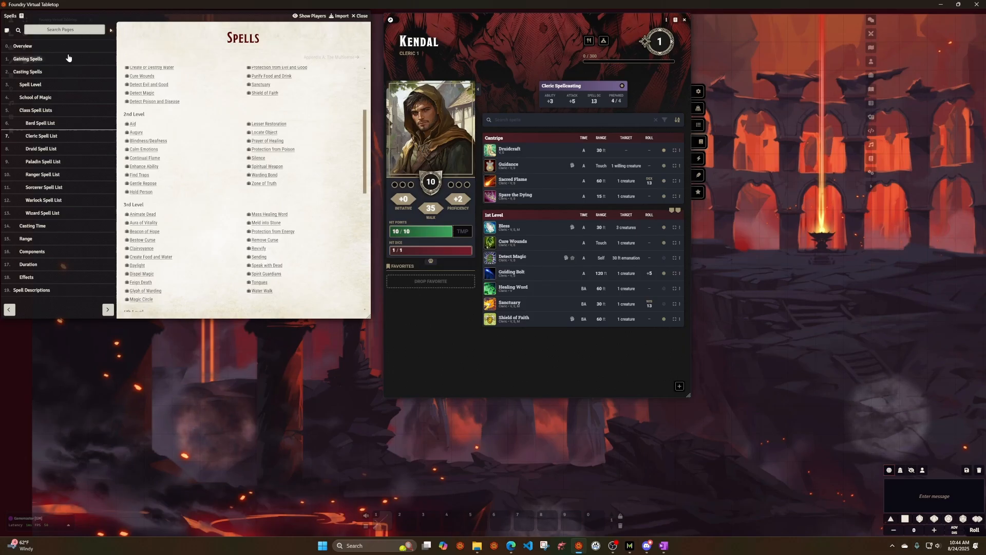
# Step: Add the cantrips Resistance and Produce Flame from the Druid spell list to the character's spells
pyautogui.click(37, 149)
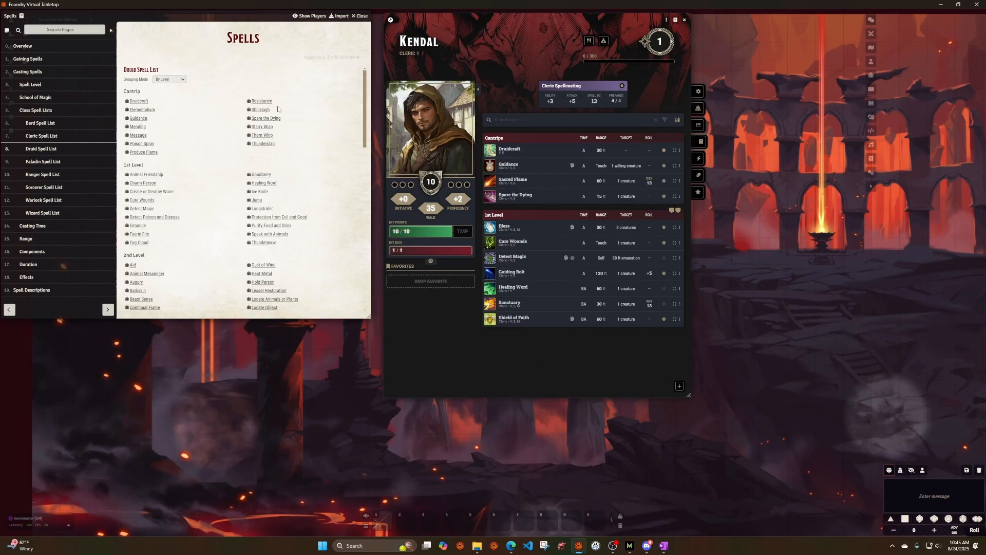
pyautogui.moveTo(258, 103); pyautogui.dragTo(553, 175)
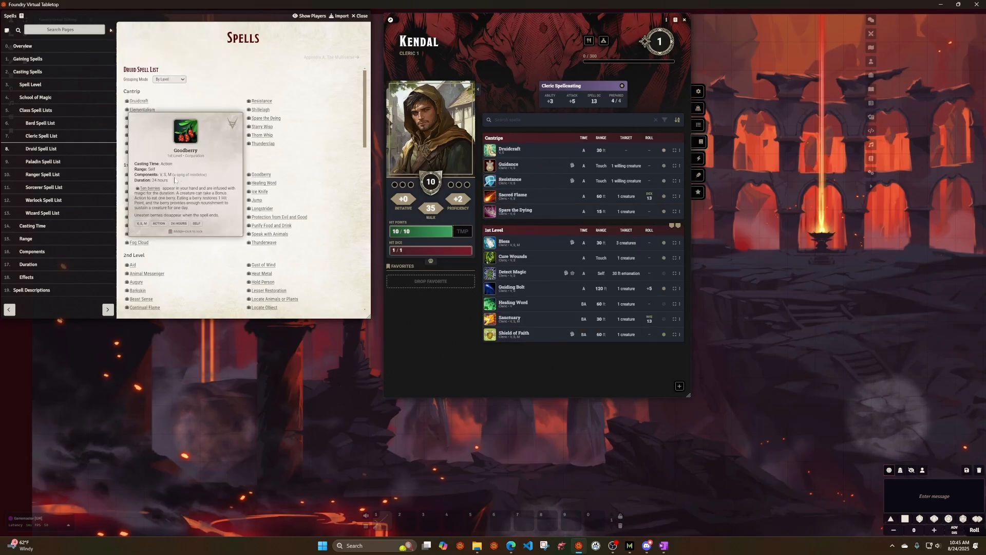
pyautogui.moveTo(144, 152); pyautogui.dragTo(578, 195)
pyautogui.moveTo(494, 188)
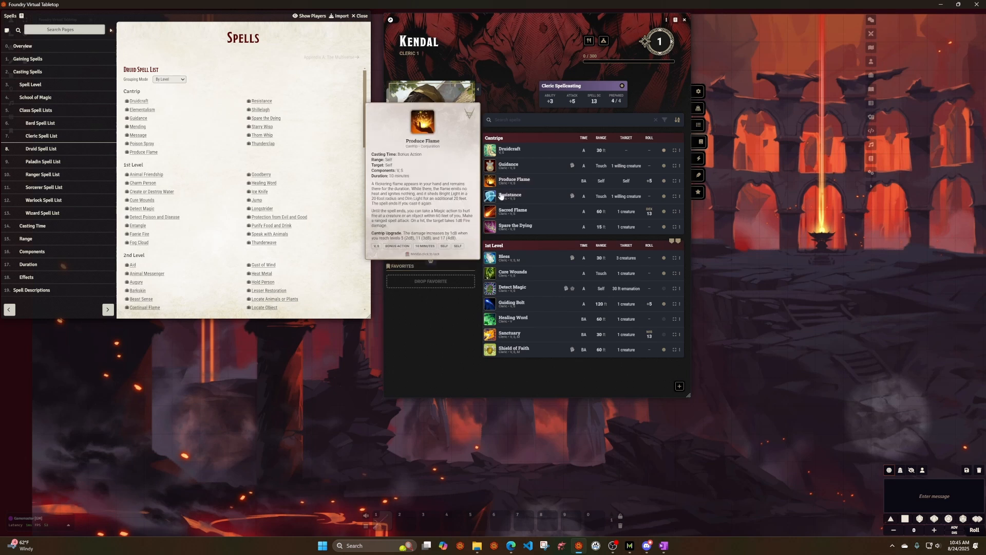
# Step: Clear the source class of the Produce Flame cantrip and set its preparation to Always Prepared
pyautogui.click(679, 182)
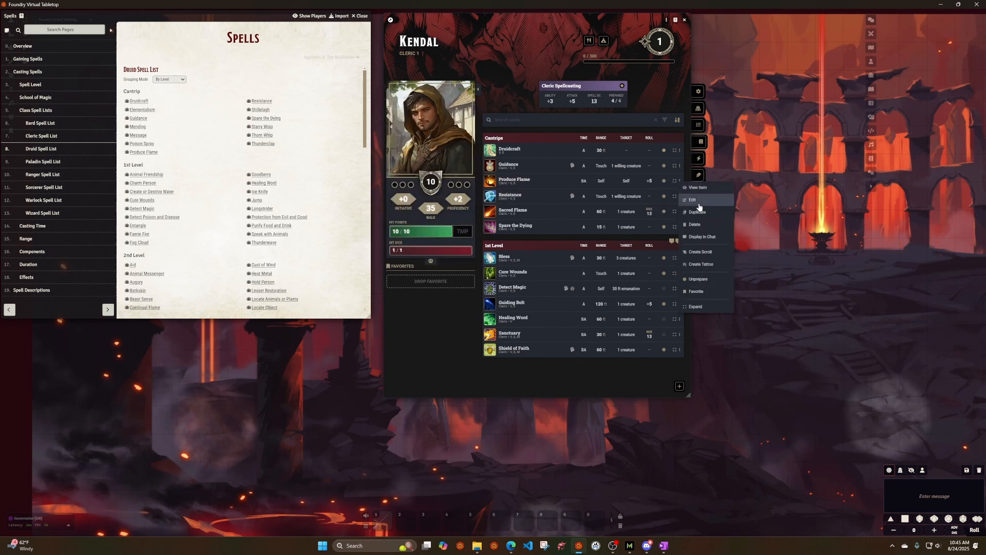
pyautogui.click(687, 201)
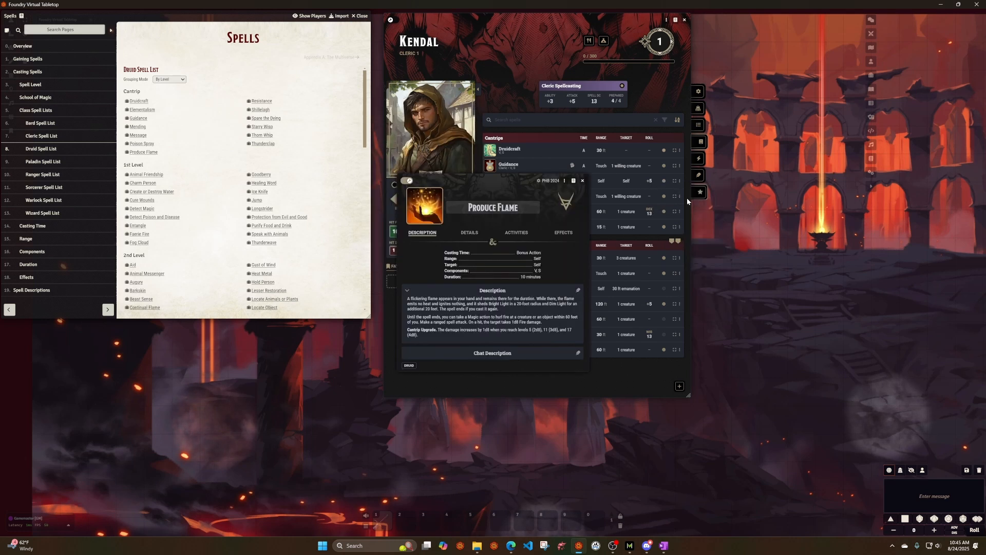
pyautogui.click(470, 233)
pyautogui.click(495, 327)
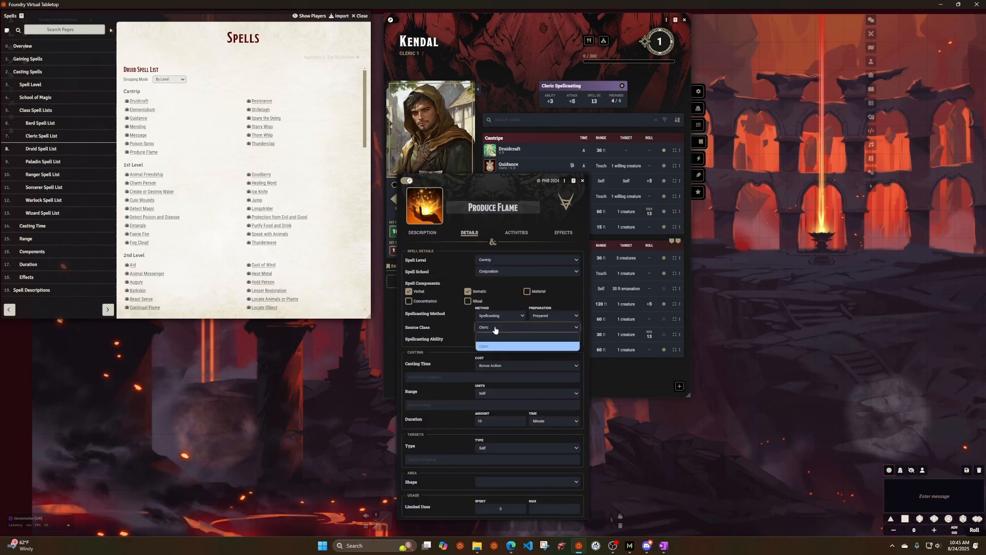
pyautogui.click(494, 340)
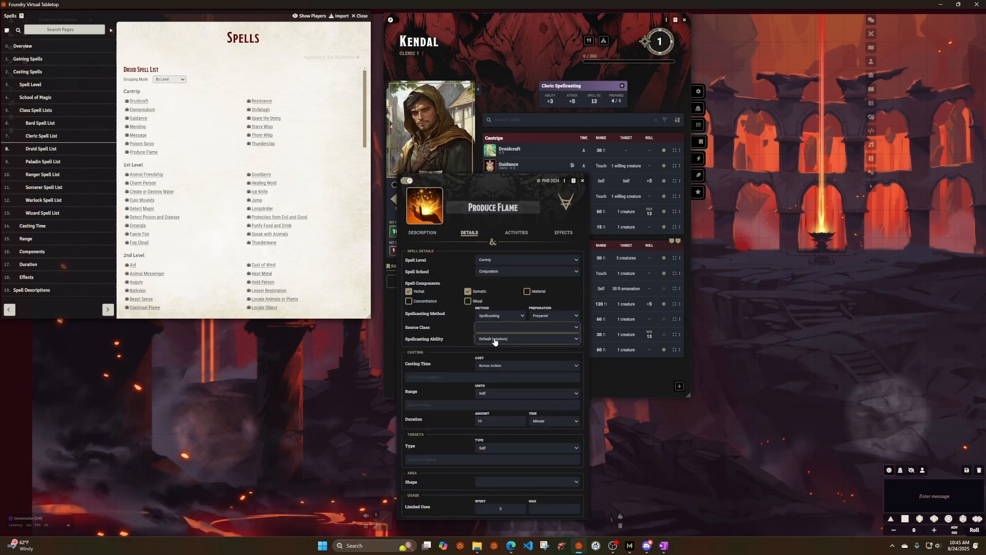
pyautogui.click(536, 316)
pyautogui.click(553, 344)
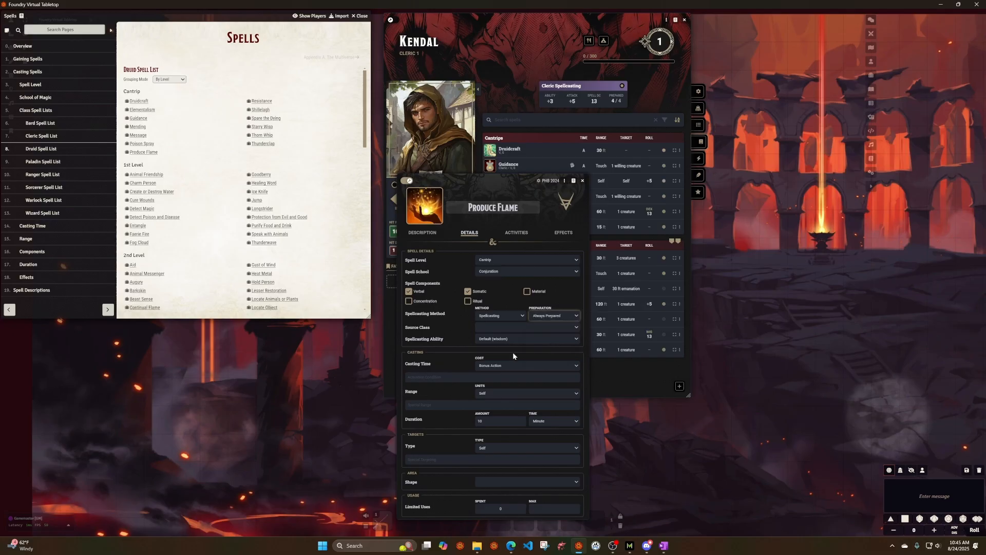
pyautogui.moveTo(511, 545)
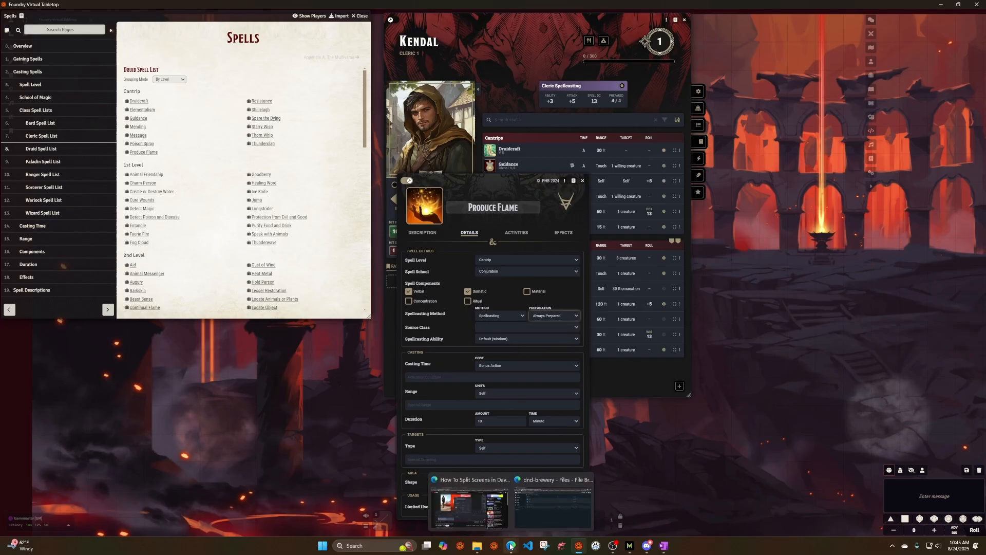
pyautogui.moveTo(490, 526)
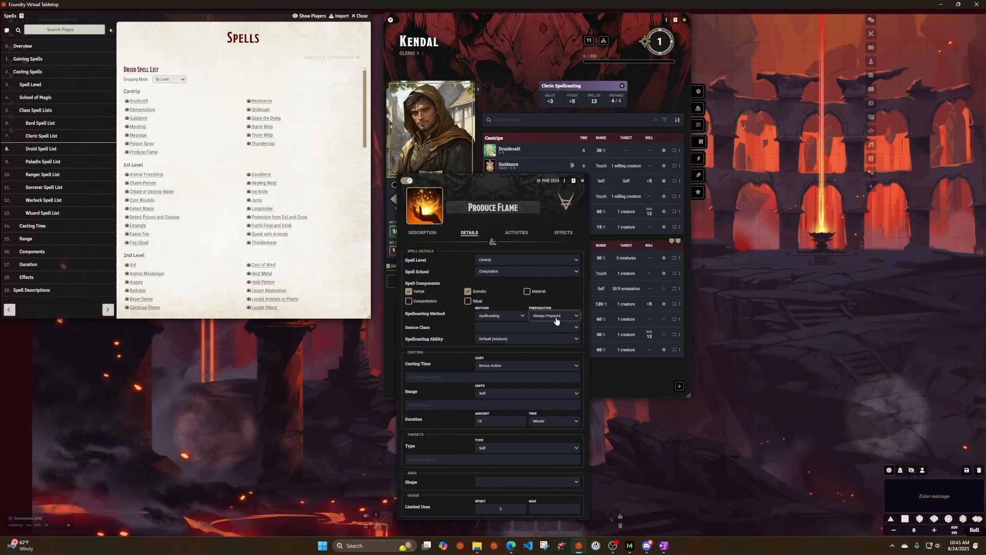
pyautogui.click(408, 180)
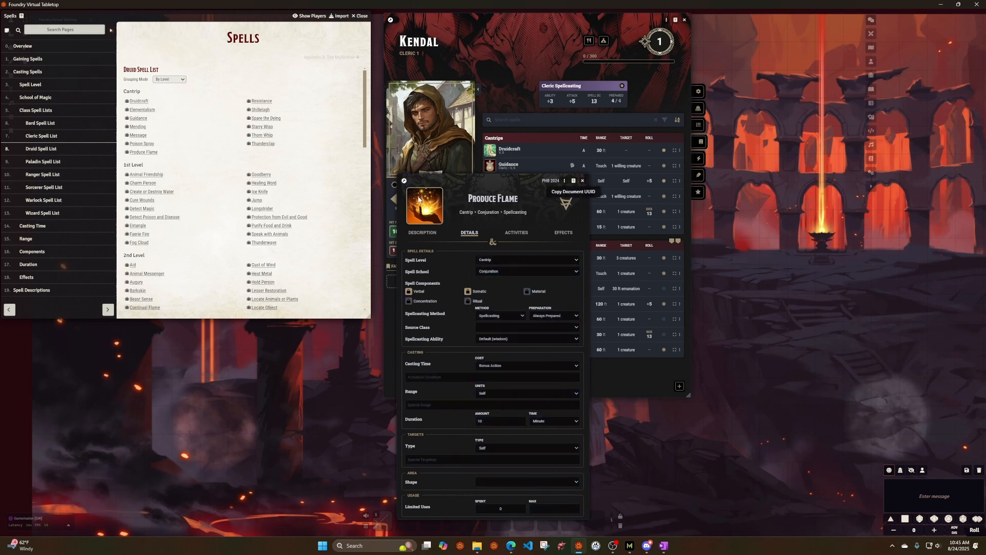
pyautogui.click(582, 180)
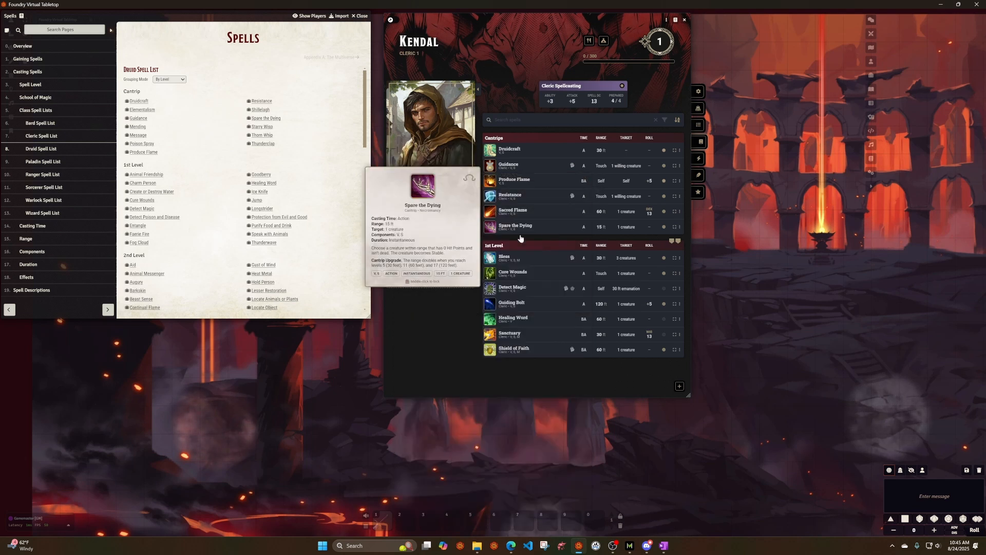
# Step: Clear the source class of the Resistance cantrip and set its preparation to Always Prepared
pyautogui.click(680, 196)
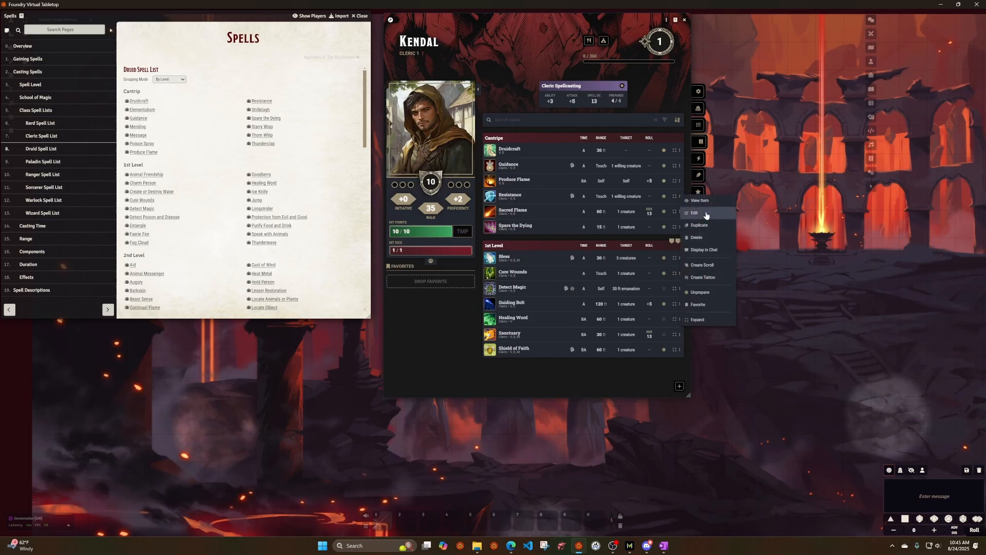
pyautogui.click(705, 213)
pyautogui.click(468, 243)
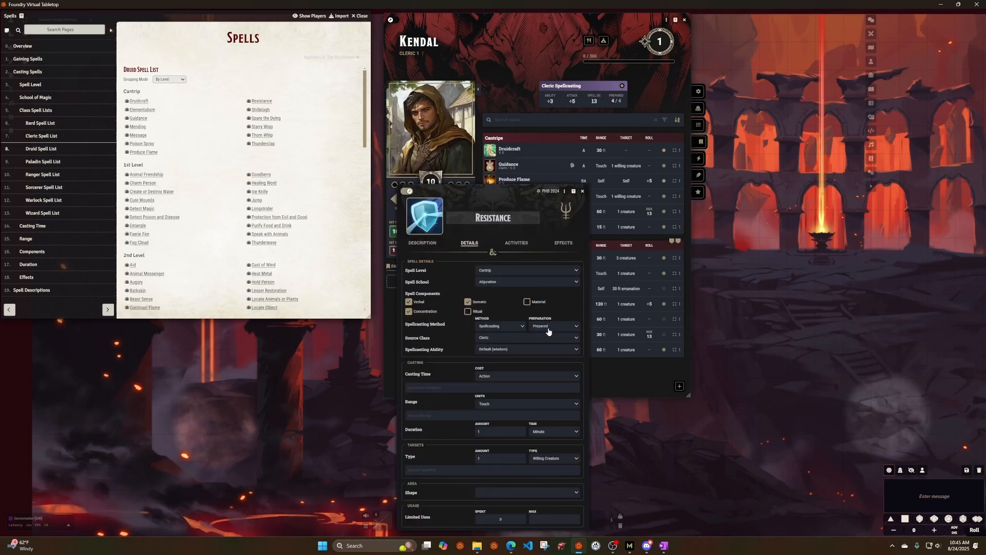
pyautogui.click(554, 340)
pyautogui.click(553, 347)
pyautogui.click(543, 325)
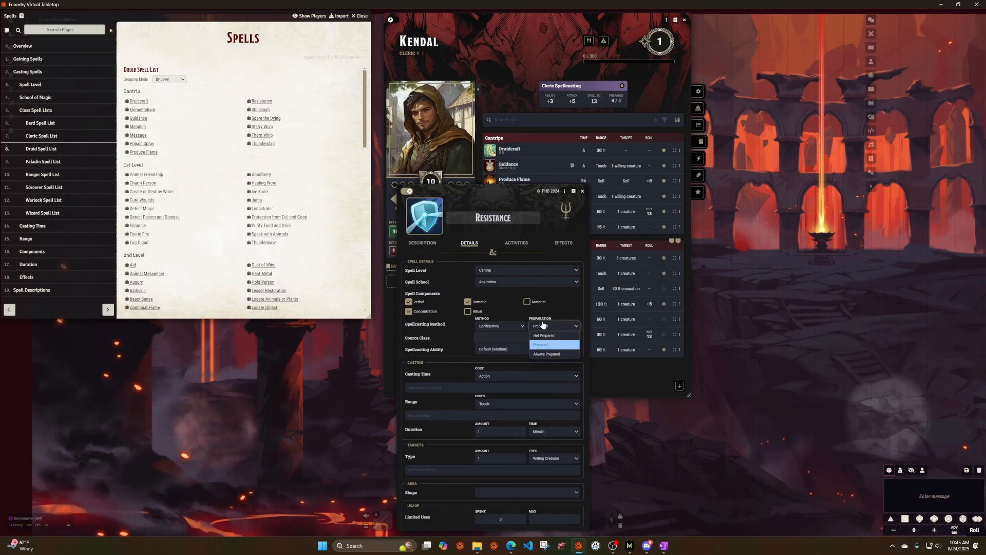
pyautogui.click(547, 354)
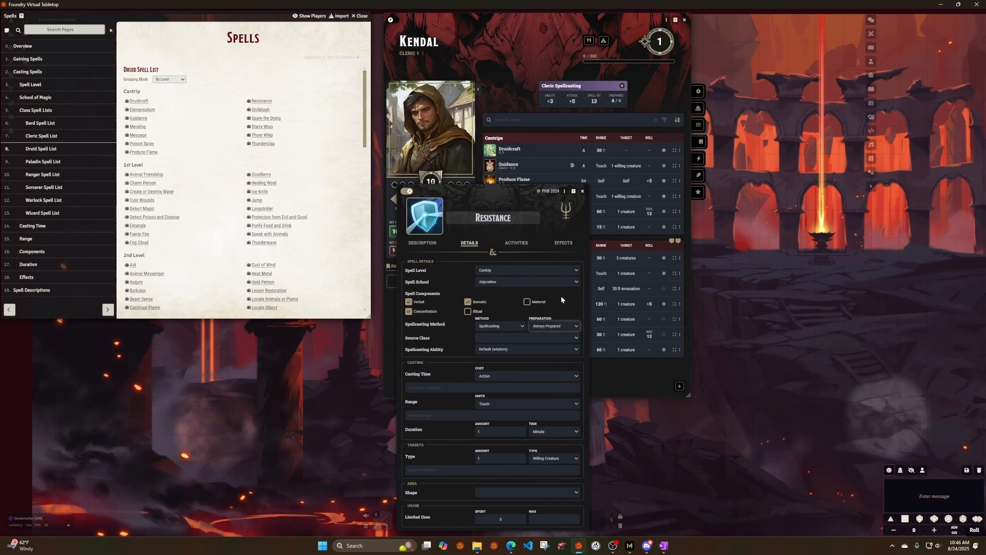
pyautogui.click(407, 191)
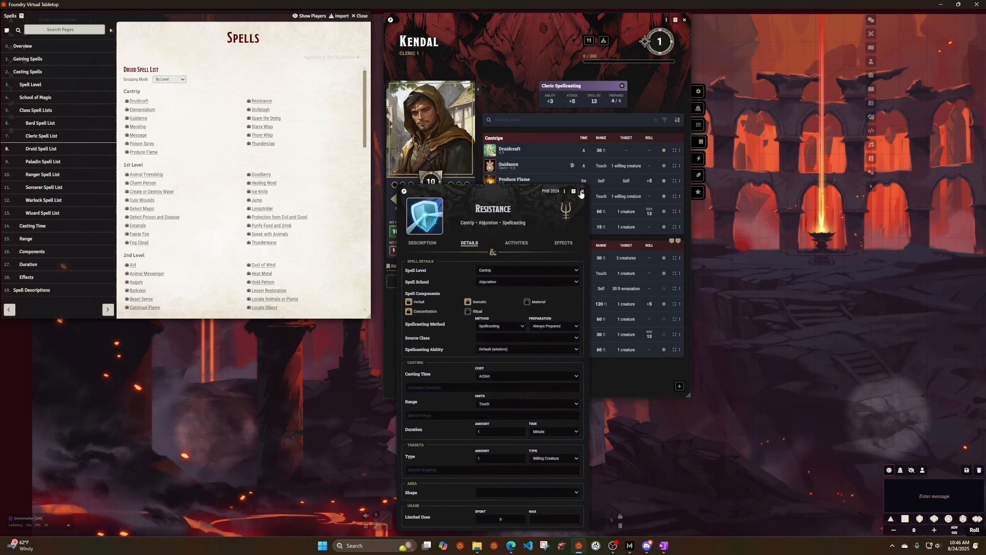
pyautogui.click(581, 192)
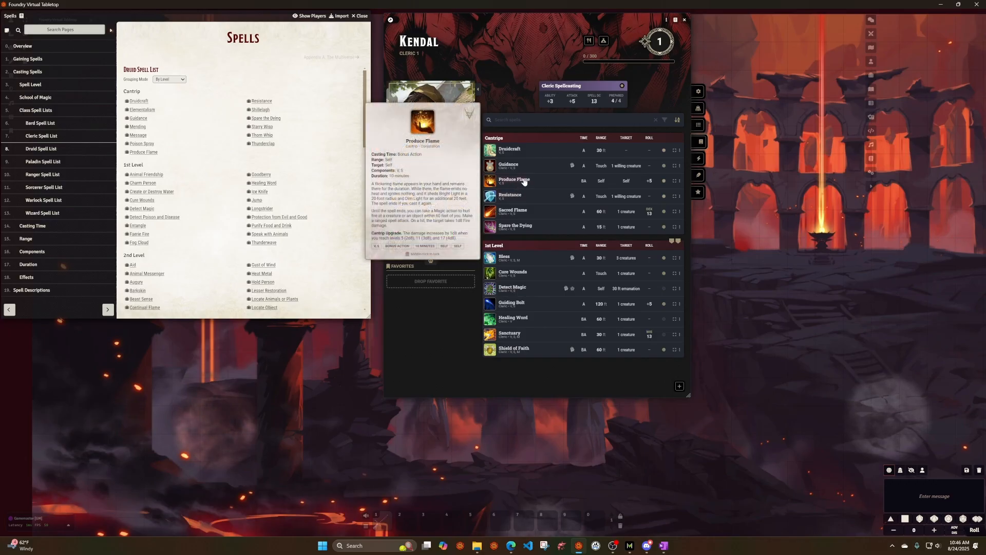
# Step: Add the 1st-level spell Entangle from the Druid spell list to the character's spells
pyautogui.moveTo(534, 202)
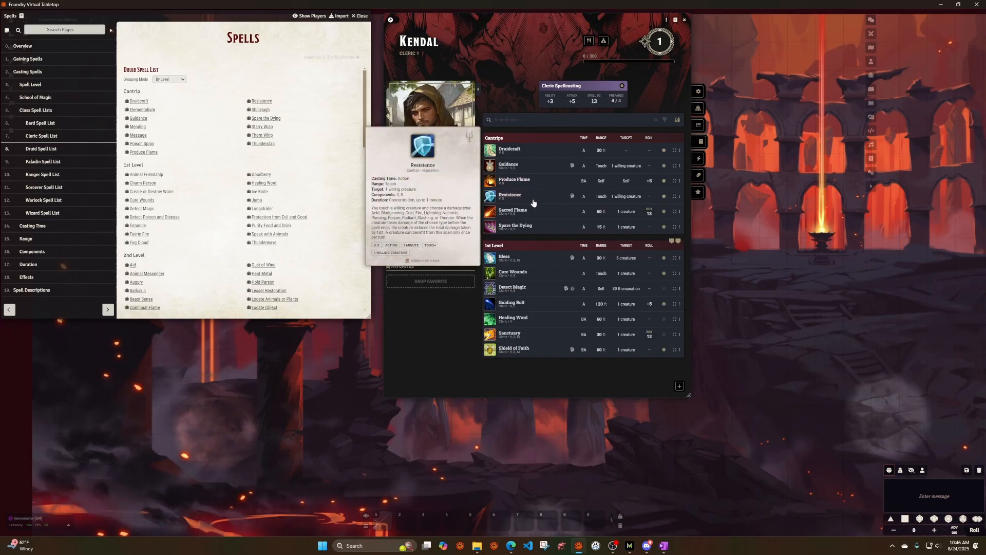
pyautogui.moveTo(524, 167)
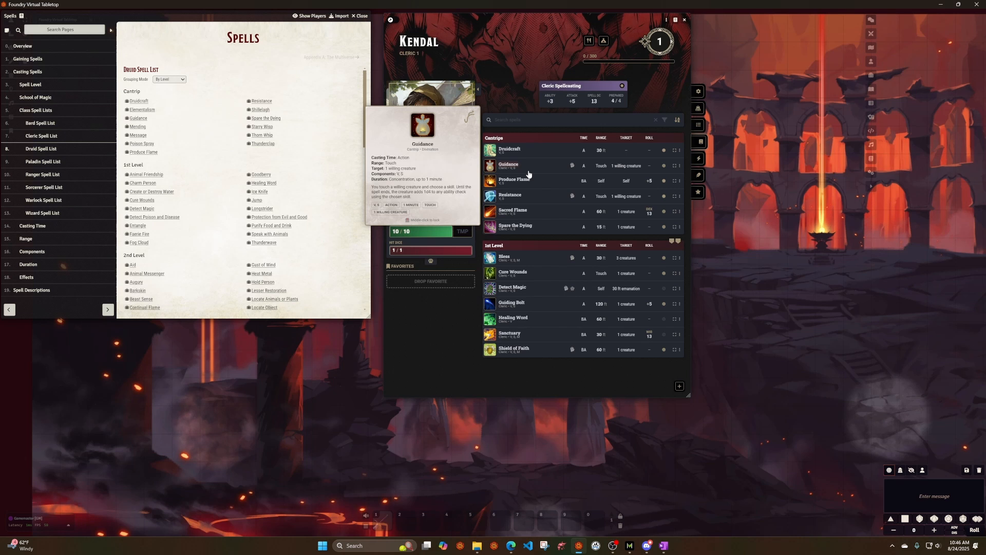
pyautogui.moveTo(546, 226)
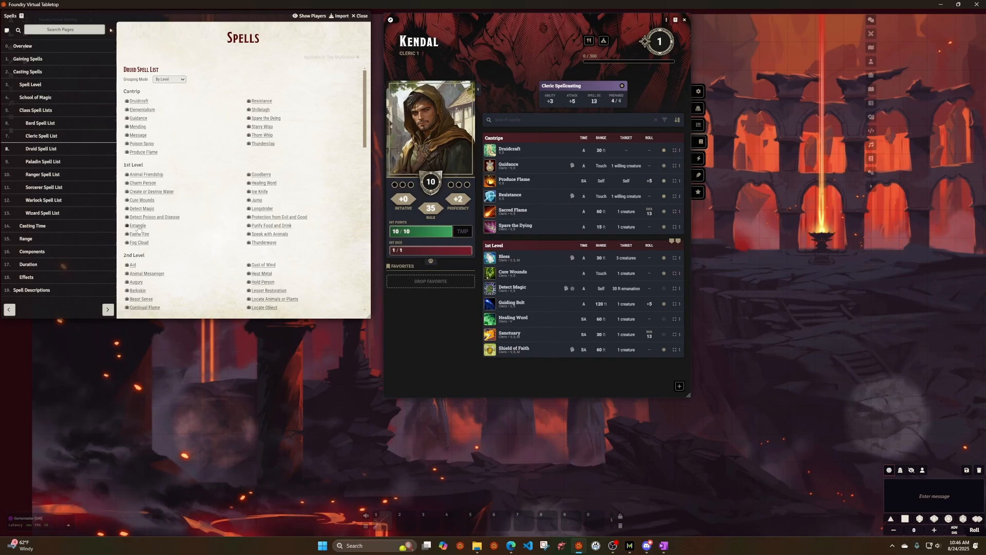
pyautogui.moveTo(139, 226); pyautogui.dragTo(463, 396)
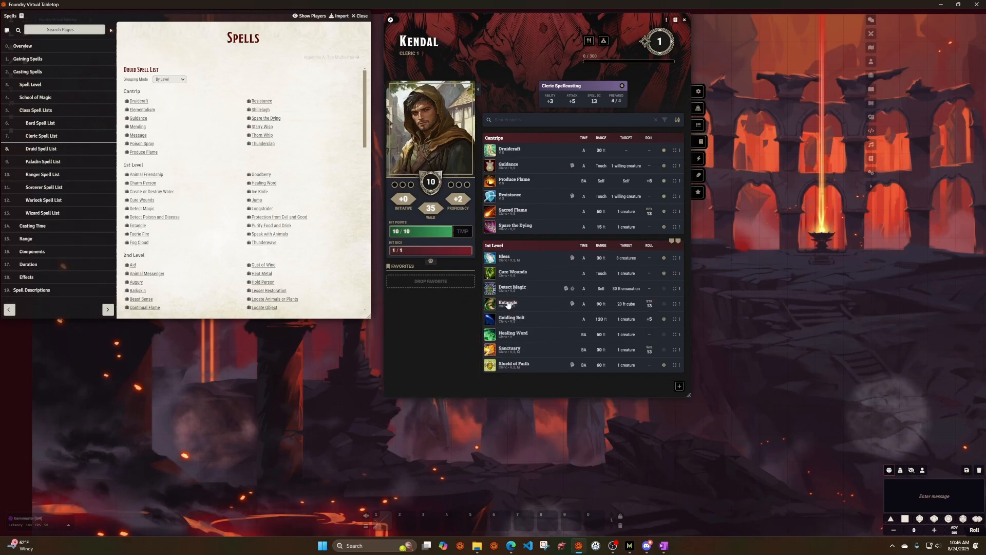
pyautogui.moveTo(510, 306)
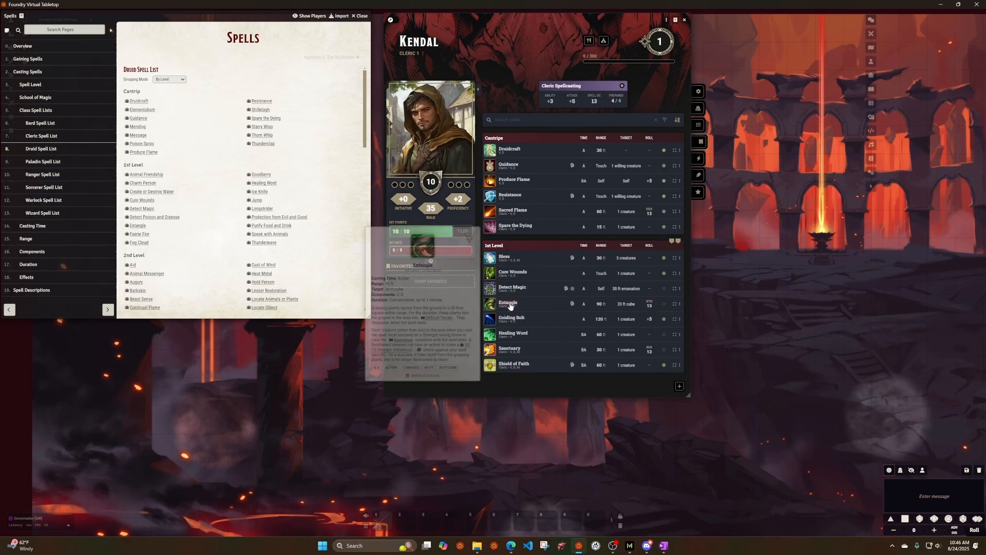
# Step: Clear the source class of the 1st-level spell Entangle and set its preparation to Always Prepared
pyautogui.click(679, 303)
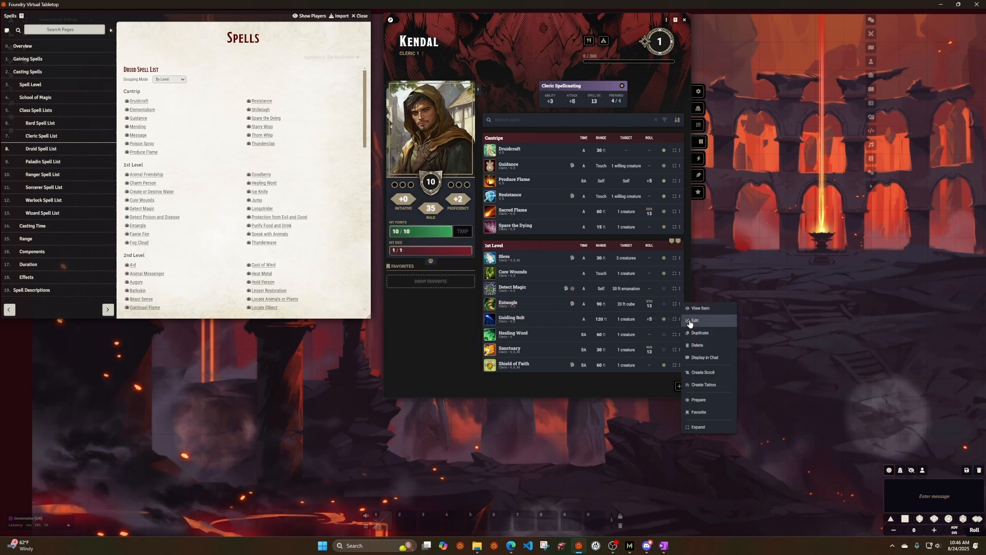
pyautogui.click(684, 319)
pyautogui.moveTo(502, 184); pyautogui.dragTo(395, 192)
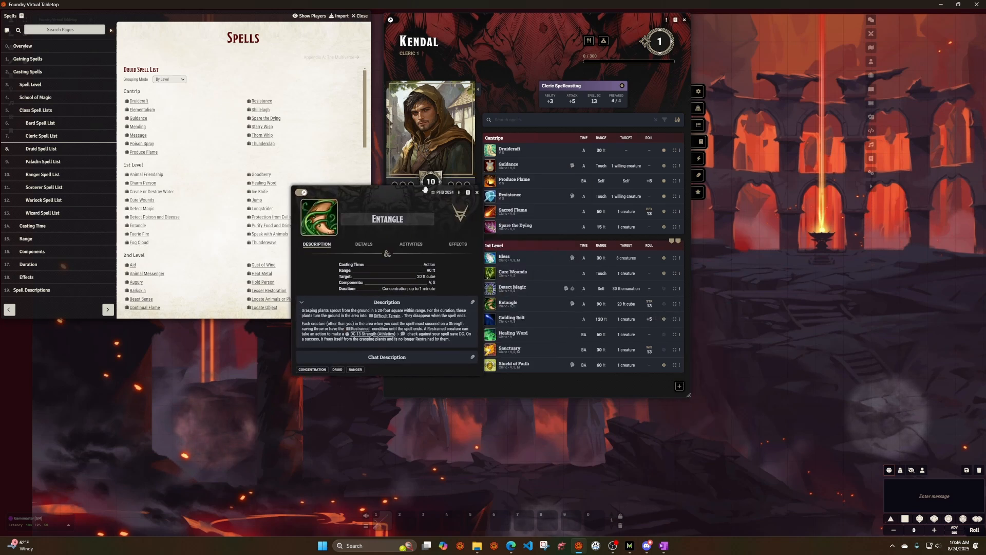
pyautogui.click(368, 245)
pyautogui.click(382, 306)
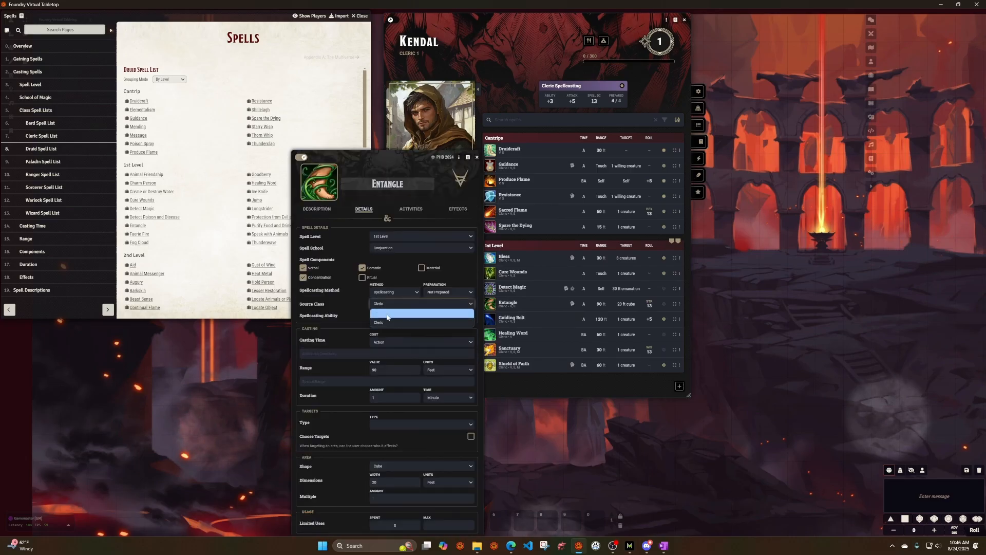
pyautogui.click(387, 314)
pyautogui.click(437, 293)
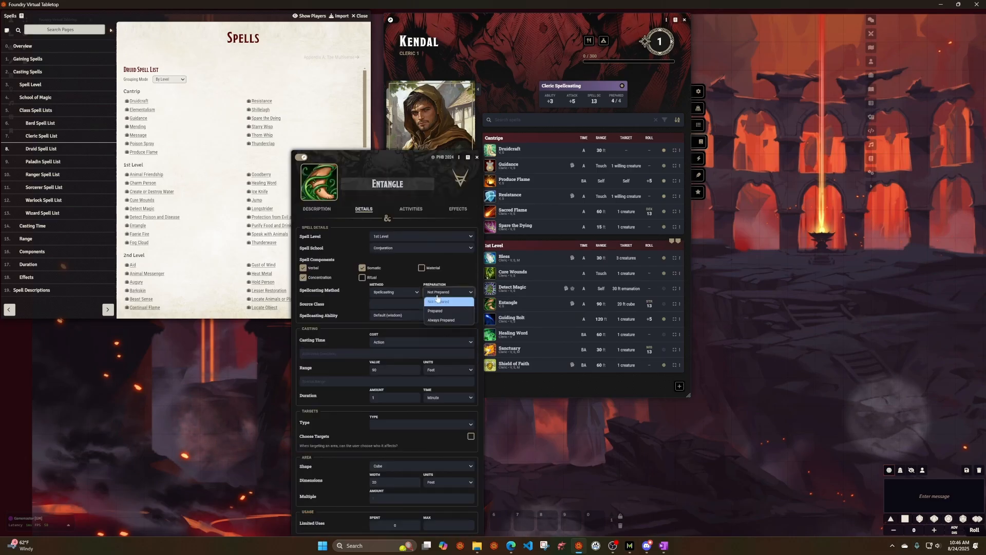
pyautogui.click(437, 321)
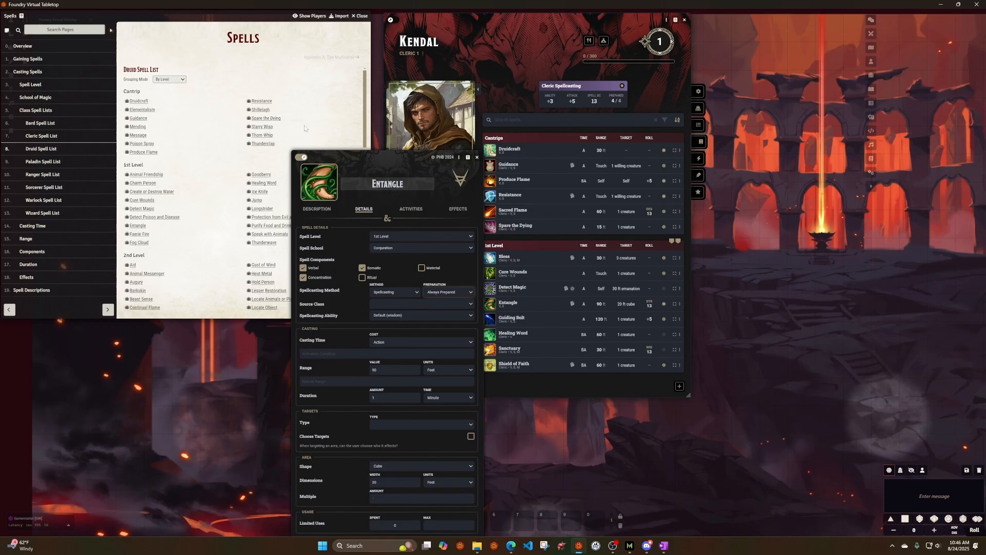
pyautogui.moveTo(365, 152); pyautogui.dragTo(305, 87)
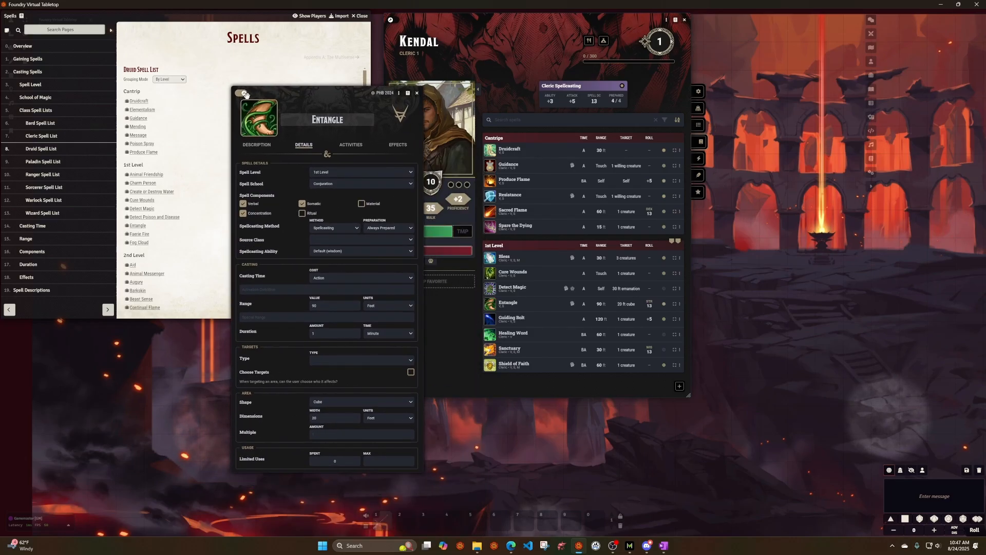
pyautogui.click(240, 94)
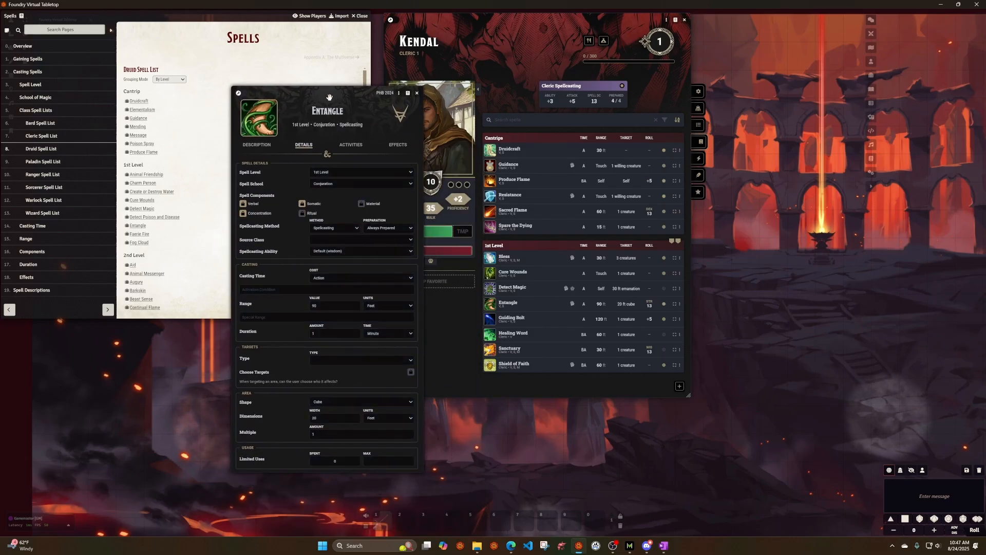
pyautogui.click(417, 93)
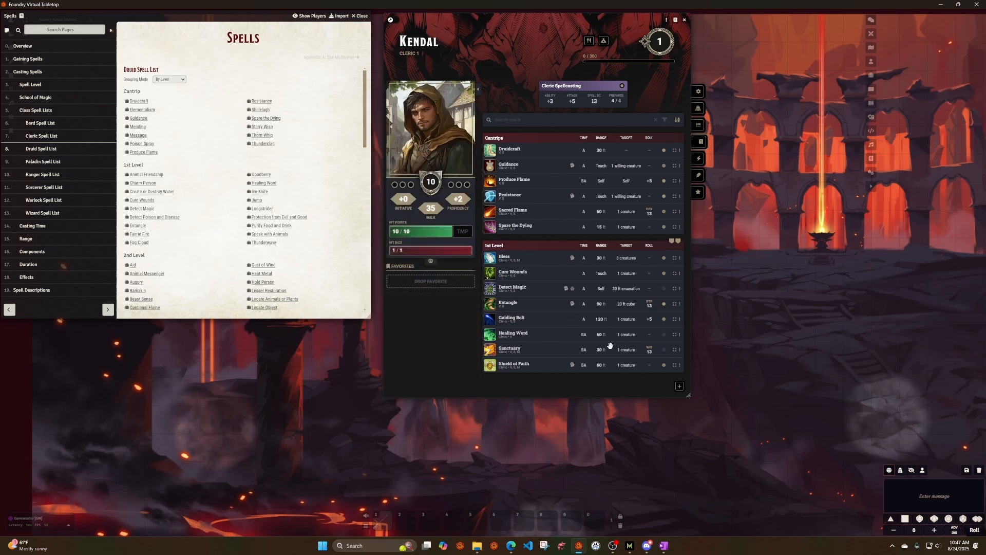
# Step: Reopen Entangle for editing and duplicate its Save activity
pyautogui.moveTo(512, 309)
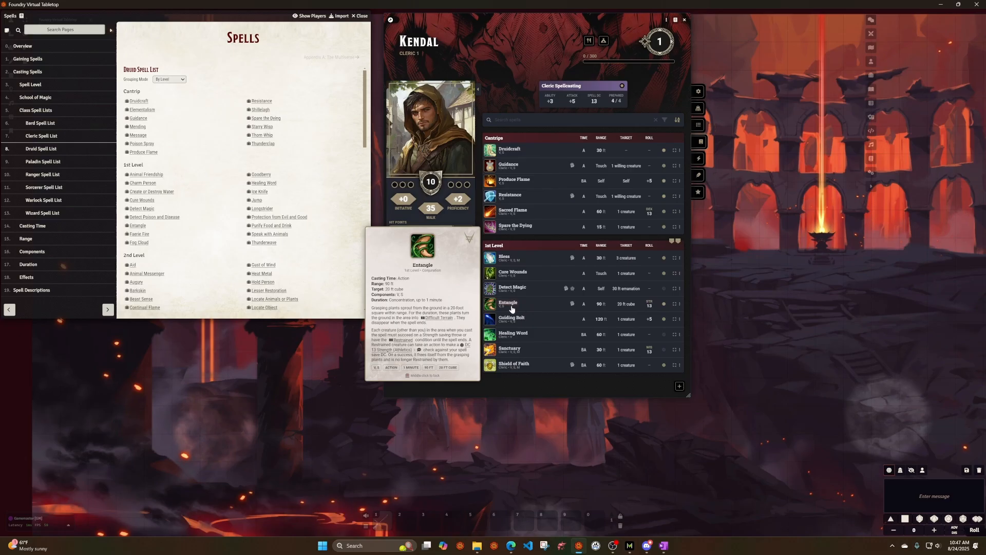
pyautogui.click(679, 304)
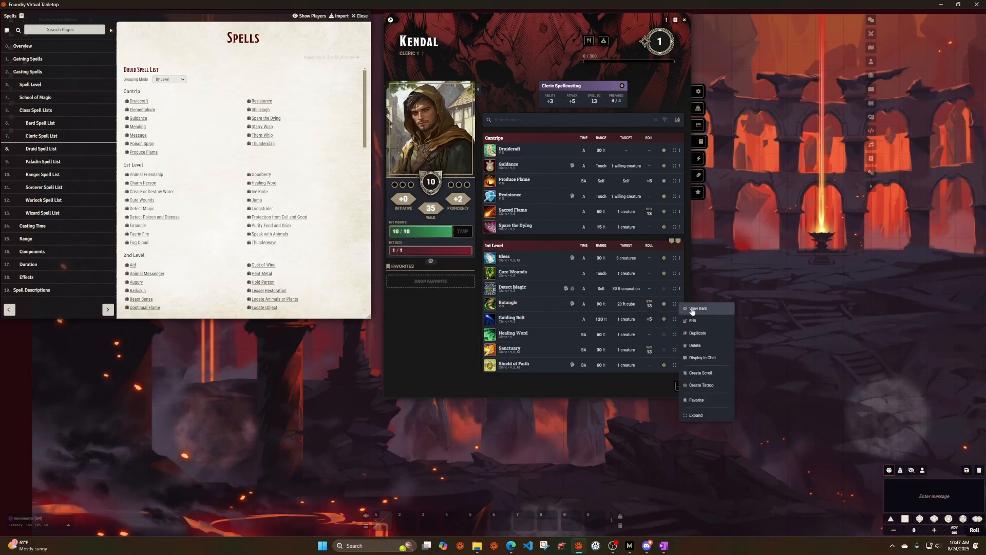
pyautogui.click(696, 322)
pyautogui.moveTo(334, 106); pyautogui.dragTo(381, 45)
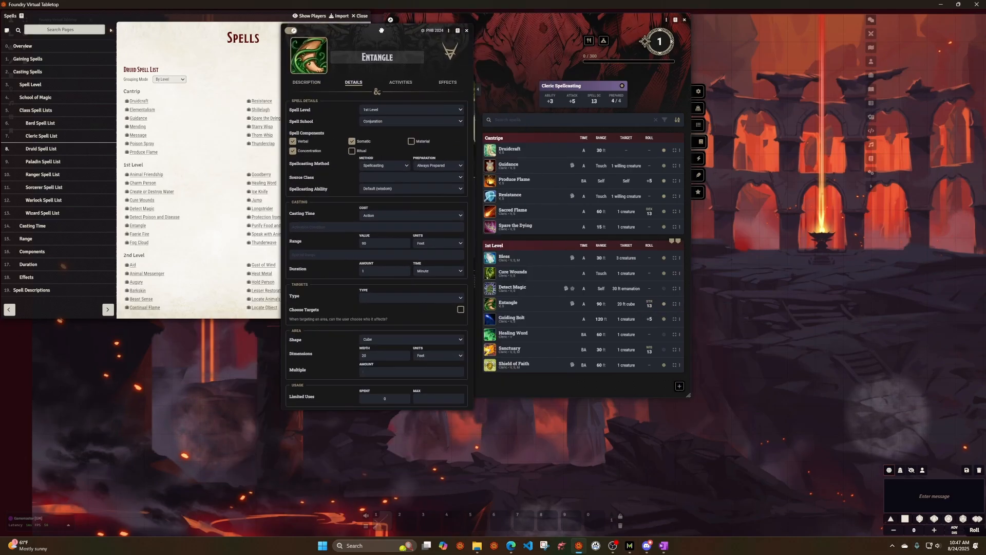
pyautogui.click(398, 84)
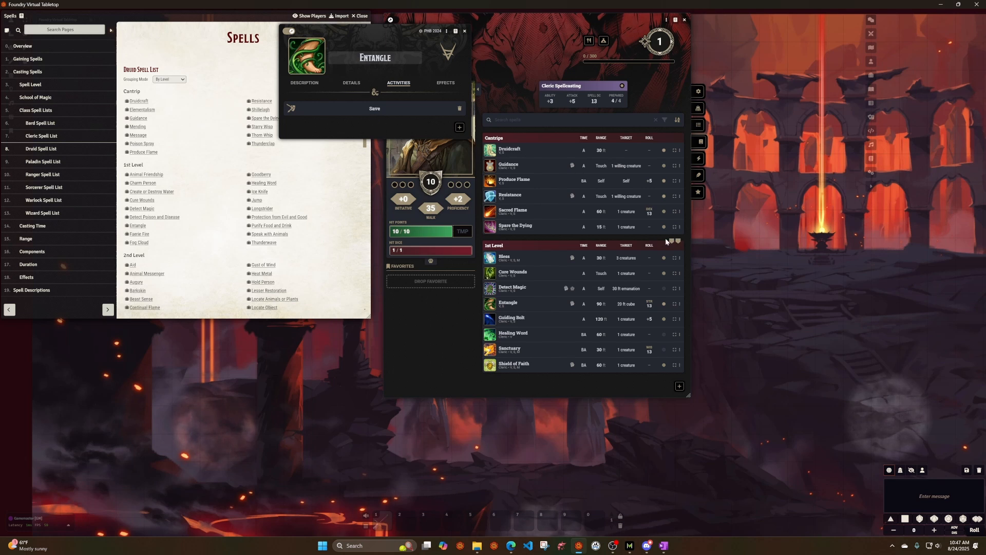
pyautogui.rightClick(378, 112)
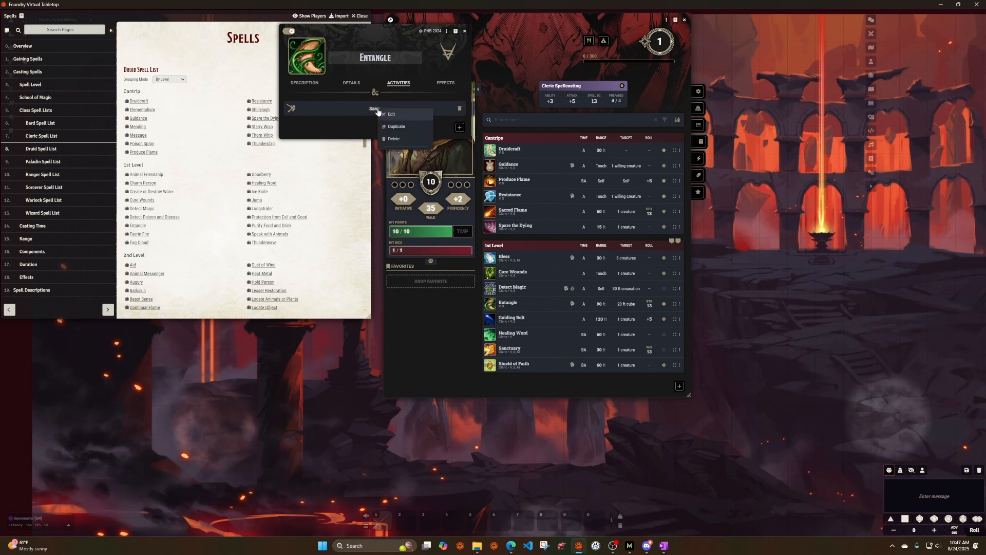
pyautogui.click(400, 127)
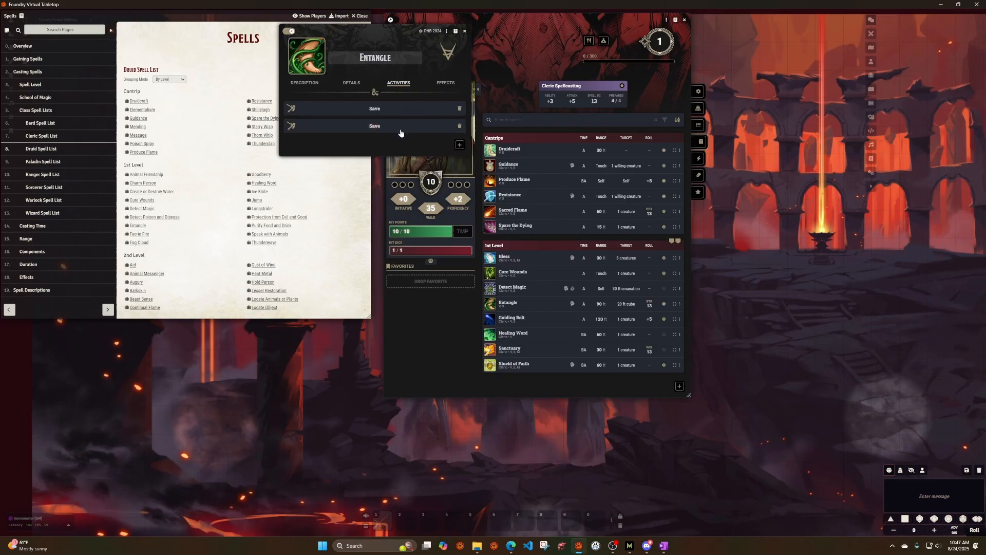
# Step: Rename the duplicated Save activity of Entangle as Magic Initiate (Save)
pyautogui.rightClick(377, 128)
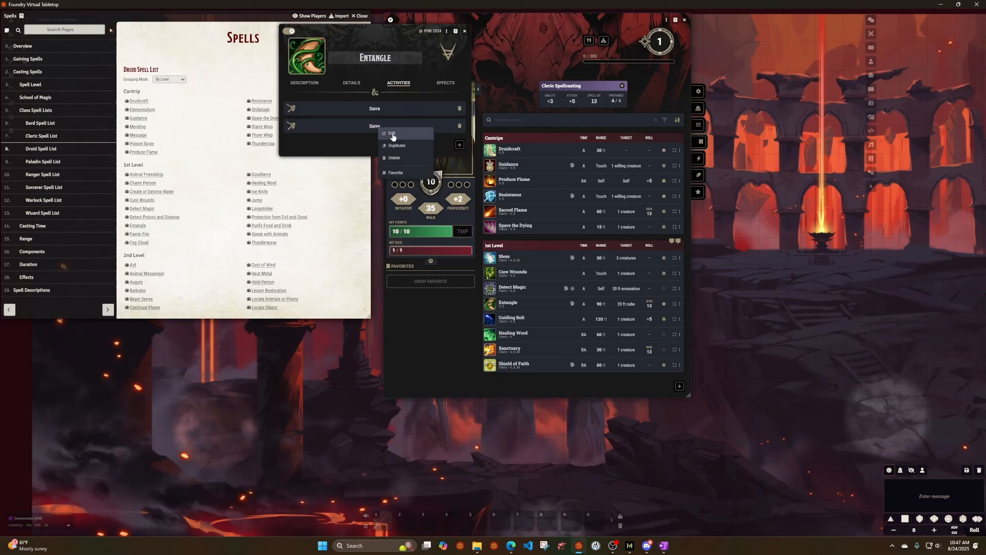
pyautogui.click(392, 134)
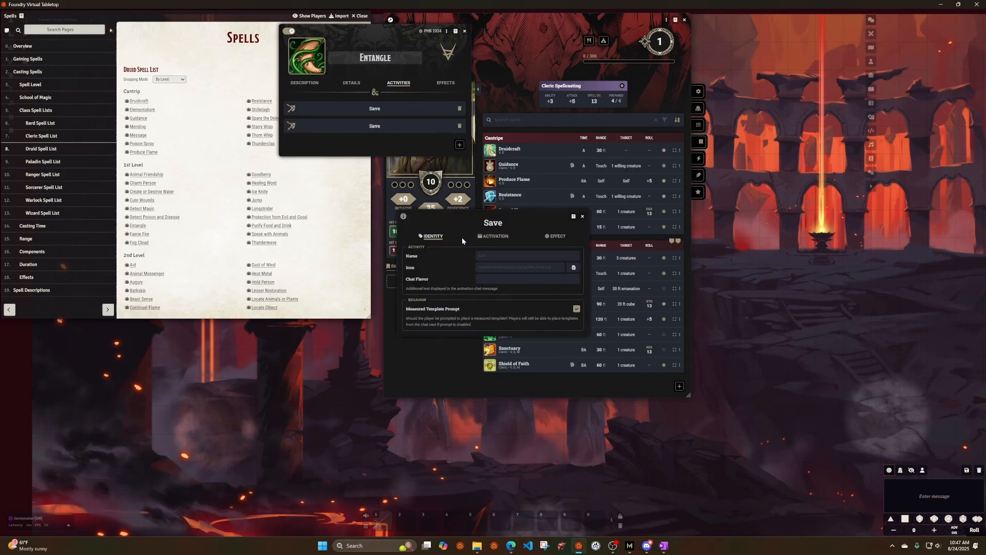
pyautogui.click(502, 255)
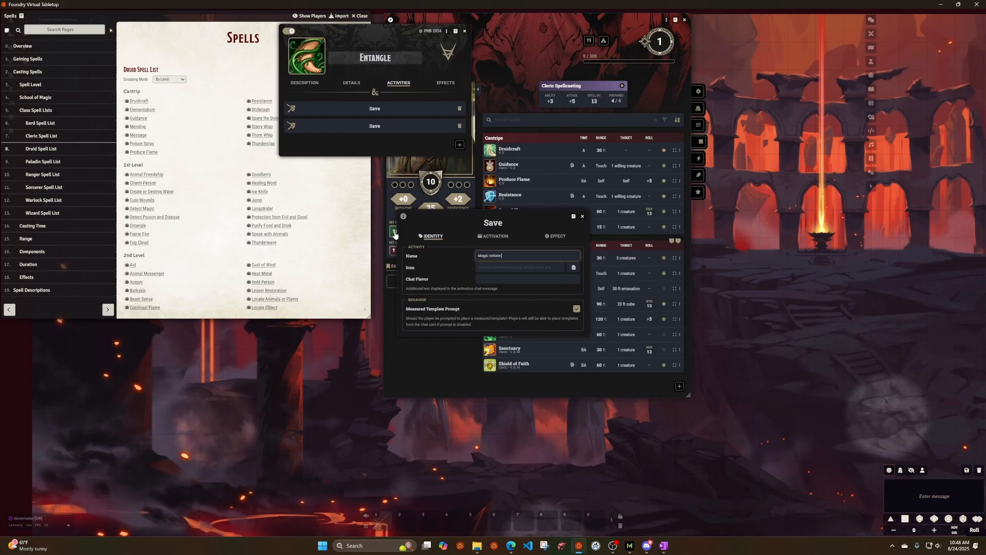
pyautogui.write('sa')
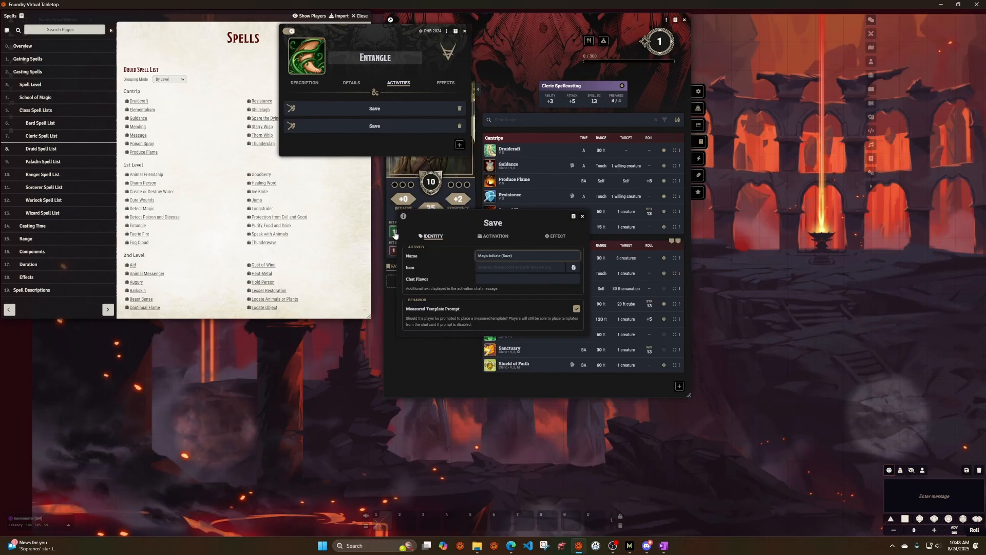
pyautogui.click(531, 239)
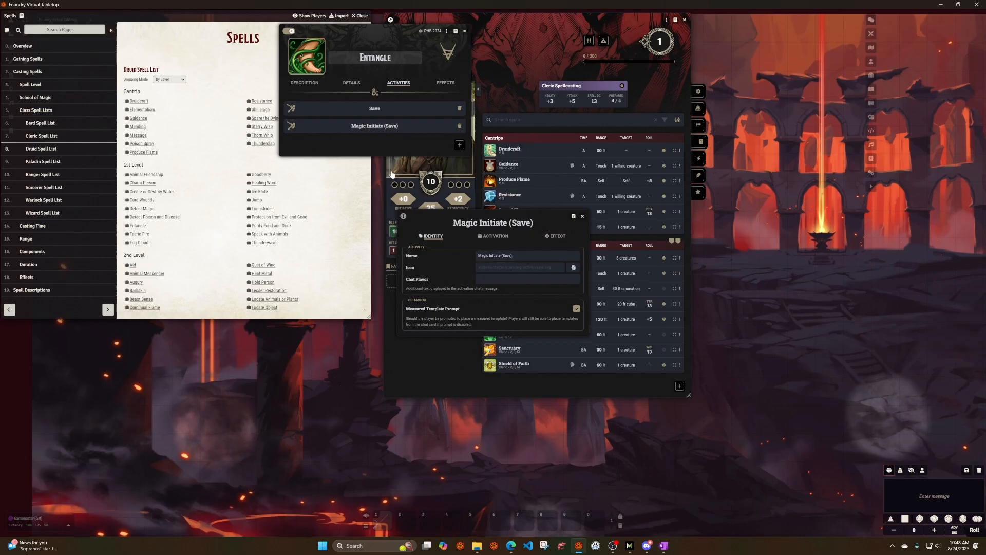
# Step: Turn off spell slot consumption for the Magic Initiate (Save) activity and add consumption of 1 activity use instead
pyautogui.click(501, 237)
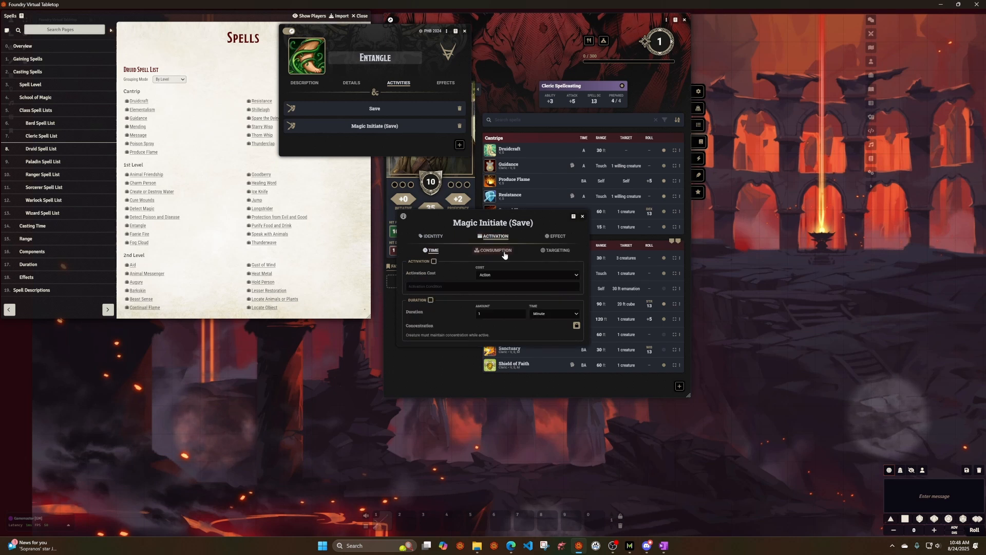
pyautogui.click(503, 254)
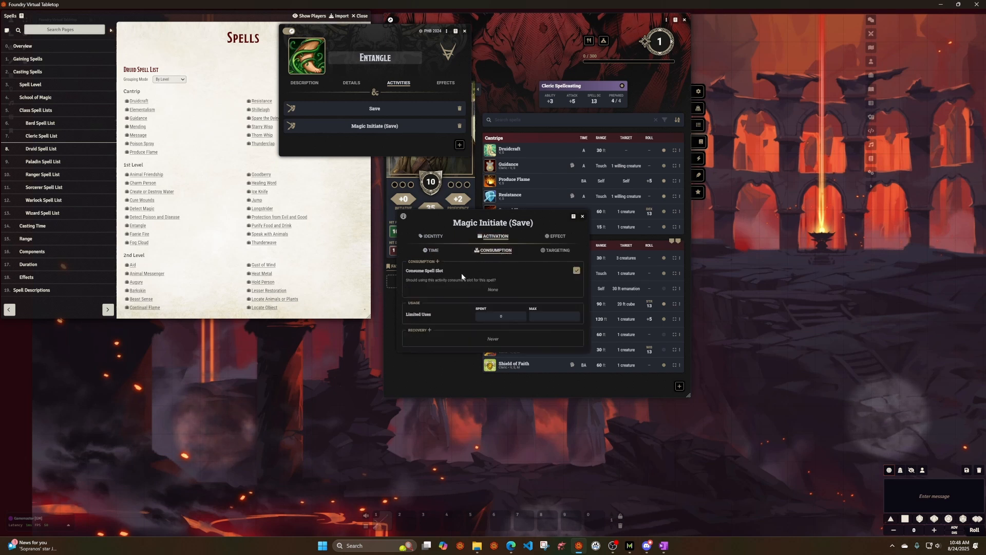
pyautogui.click(576, 271)
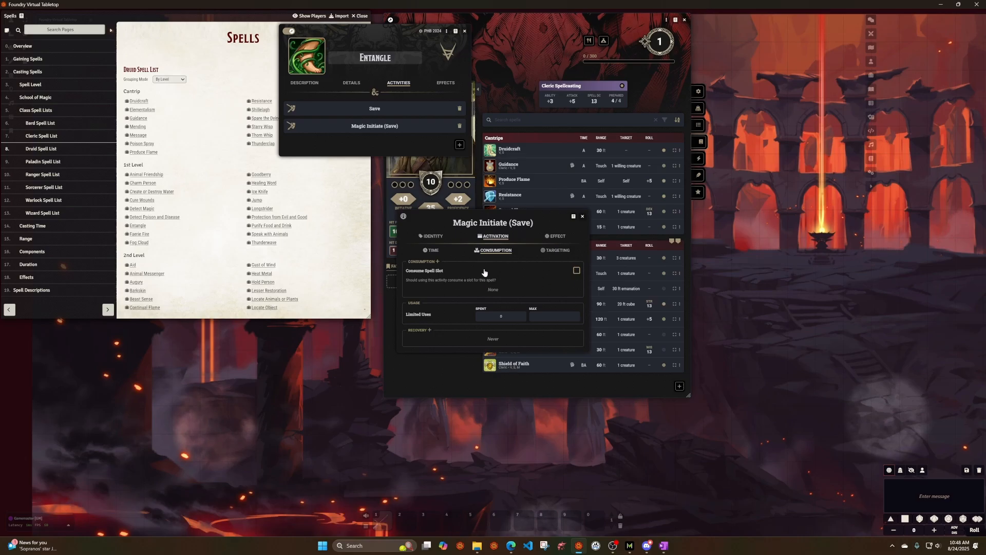
pyautogui.click(437, 262)
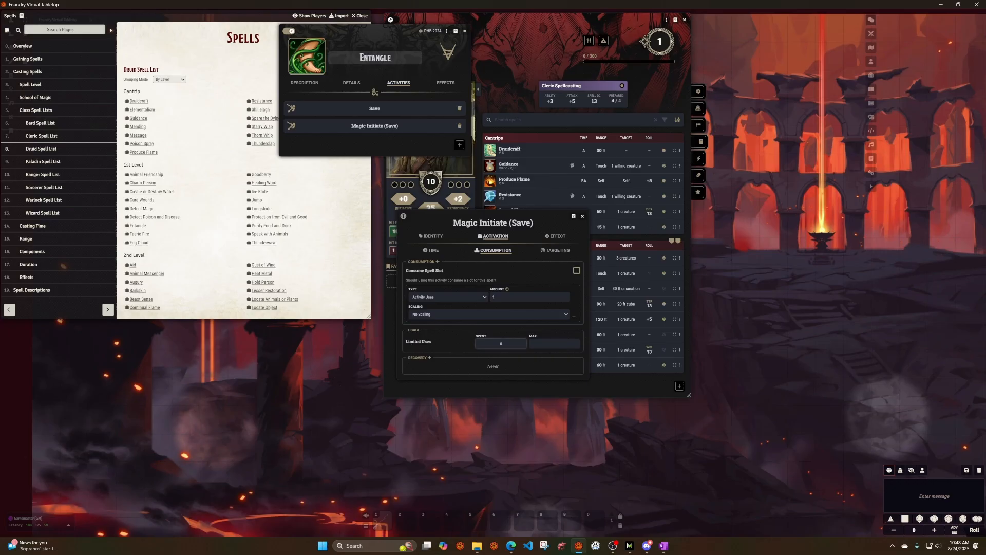
# Step: Limit the Magic Initiate (Save) activity to a maximum of 1 use, recovering all uses on a Long Rest, and close Entangle
pyautogui.click(549, 344)
pyautogui.click(427, 357)
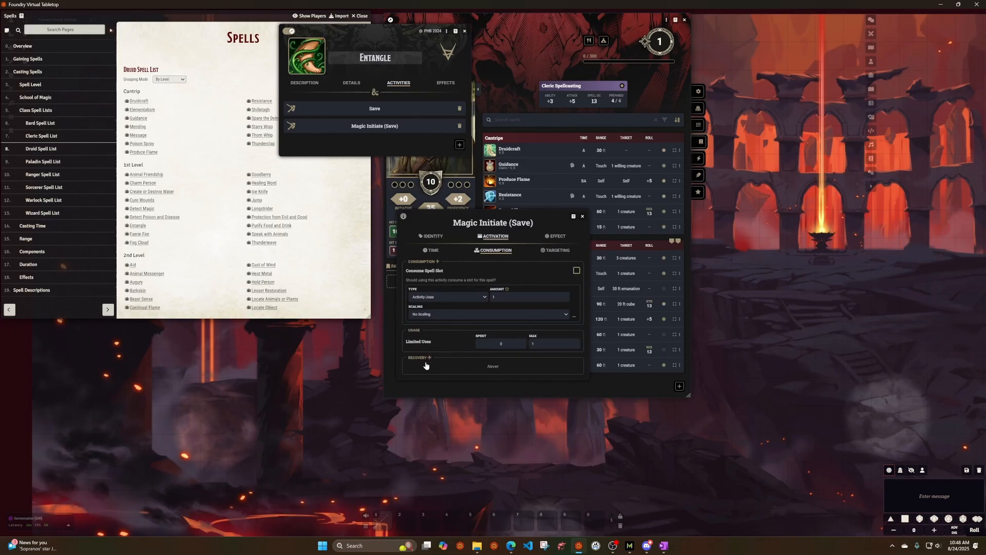
pyautogui.click(429, 358)
pyautogui.click(429, 375)
pyautogui.click(458, 350)
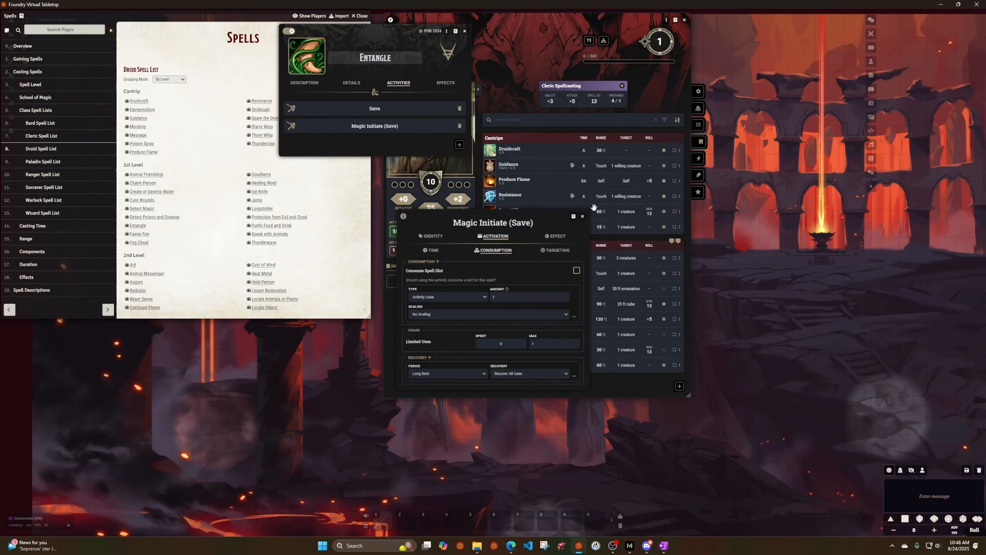
pyautogui.click(583, 216)
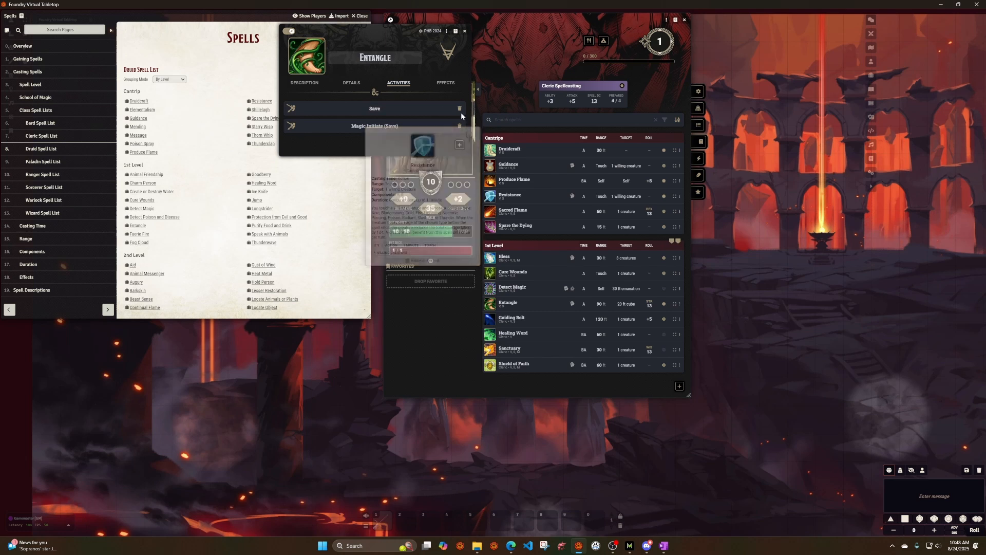
pyautogui.click(290, 33)
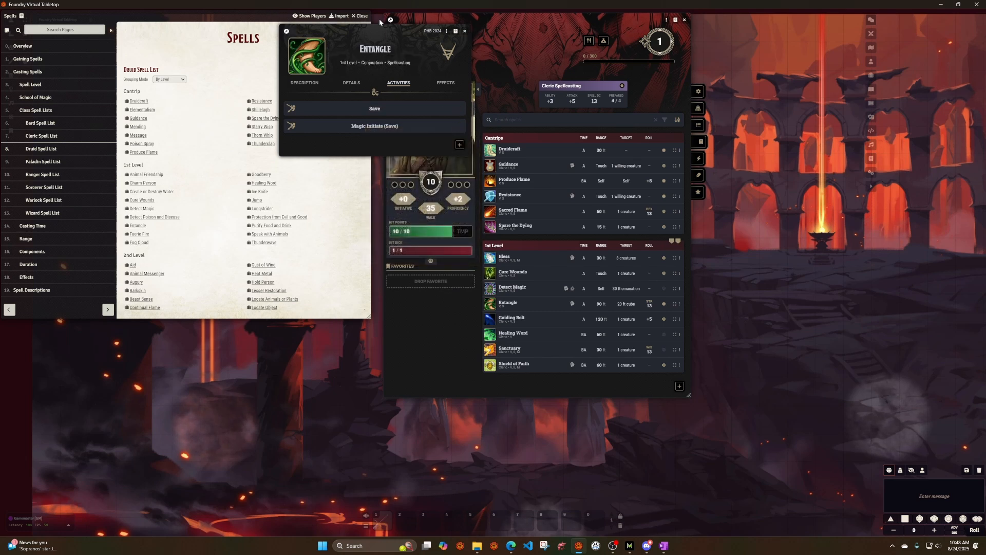
pyautogui.click(465, 31)
# Step: Add Entangle to the character's favorites and start casting it from there with the Magic Initiate (Save) activity
pyautogui.moveTo(514, 308)
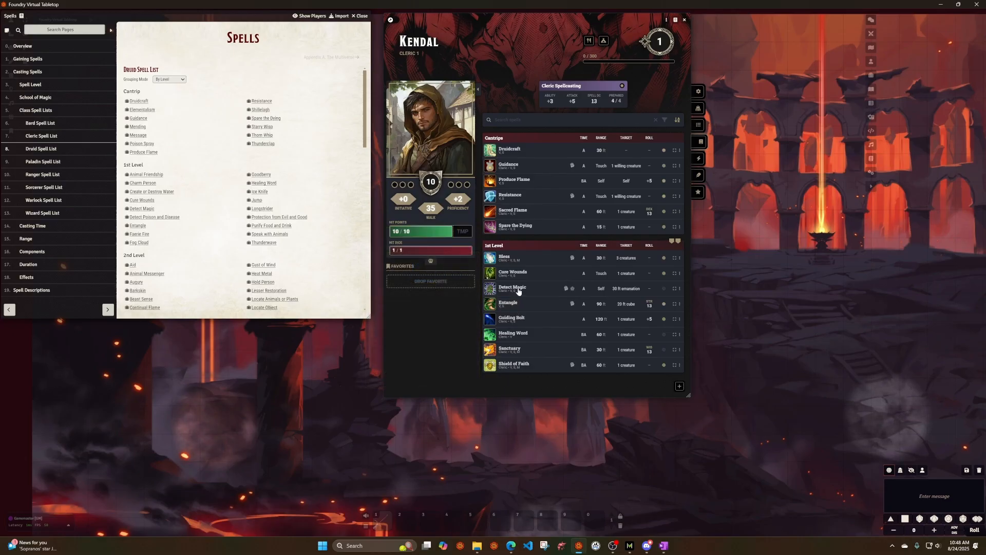
pyautogui.moveTo(509, 304); pyautogui.dragTo(421, 283)
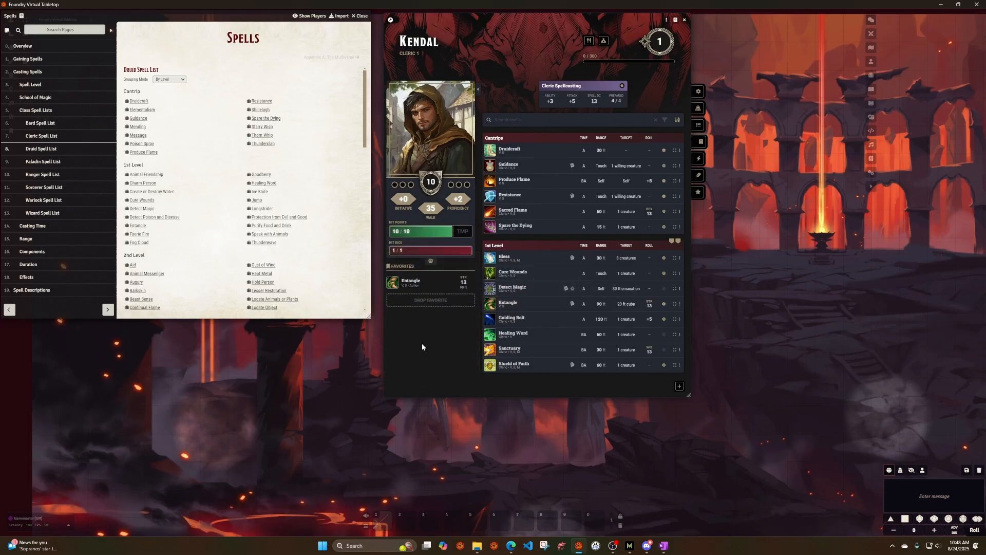
pyautogui.click(411, 282)
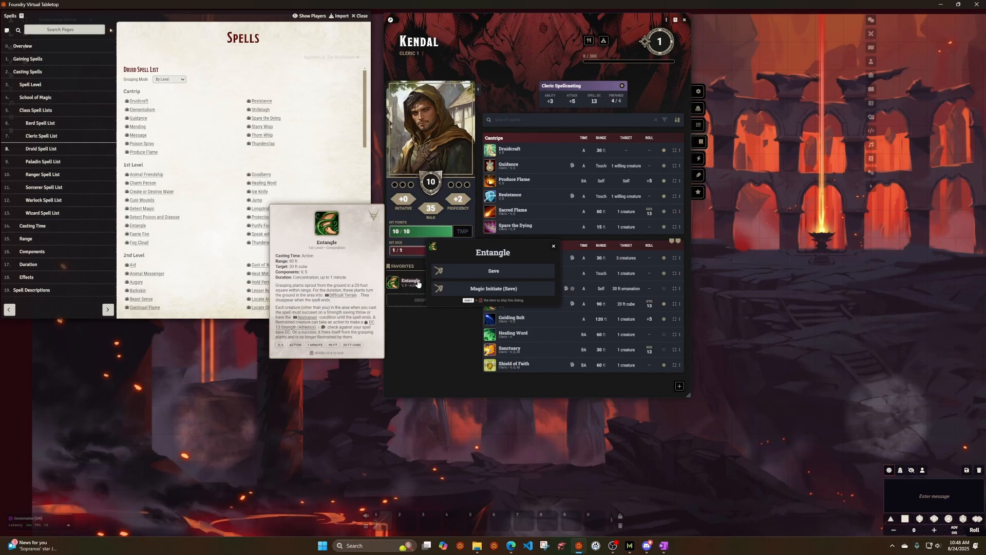
pyautogui.click(493, 289)
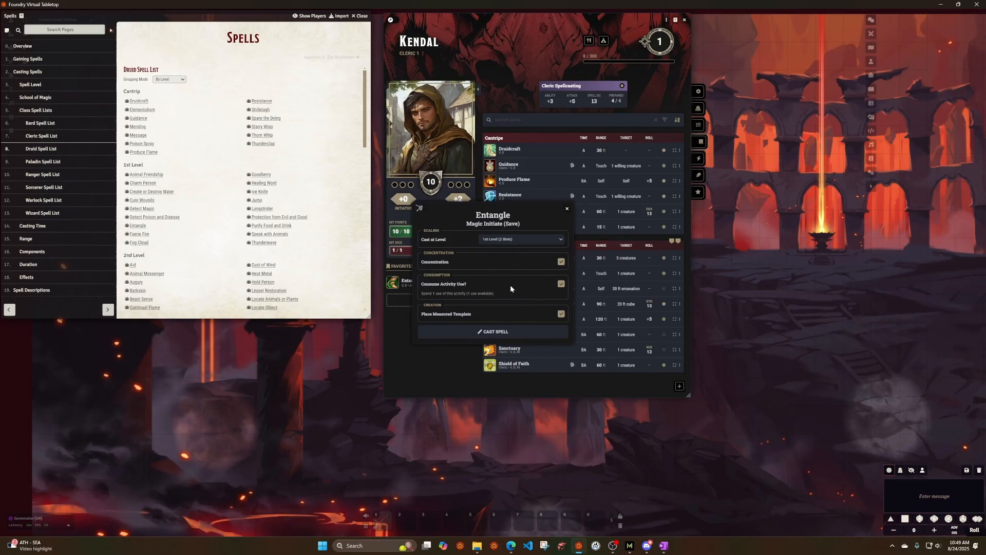
# Step: Cast Entangle at 1st level with its Magic Initiate (Save) activity, consuming the activity use but without concentration or a measured template
pyautogui.click(560, 239)
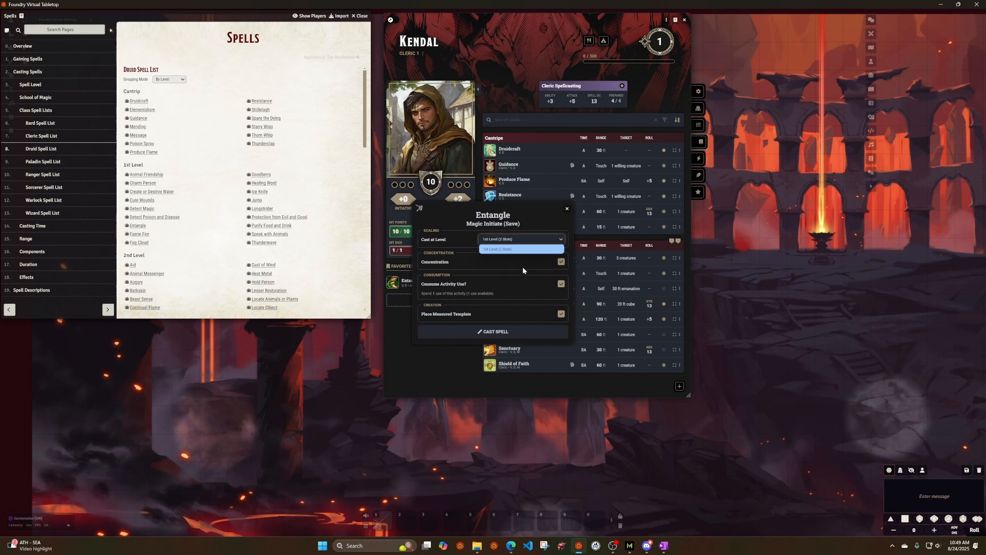
pyautogui.click(520, 249)
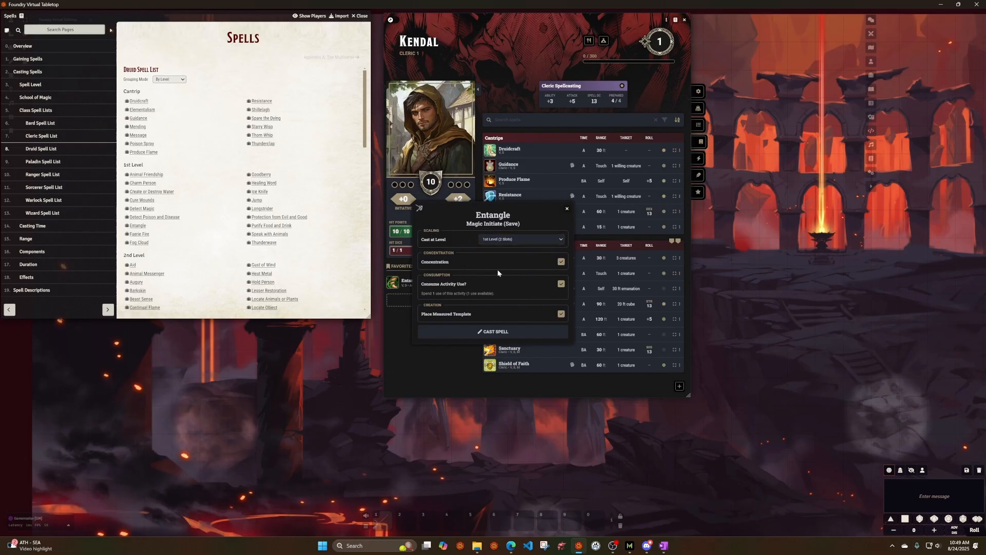
pyautogui.click(561, 262)
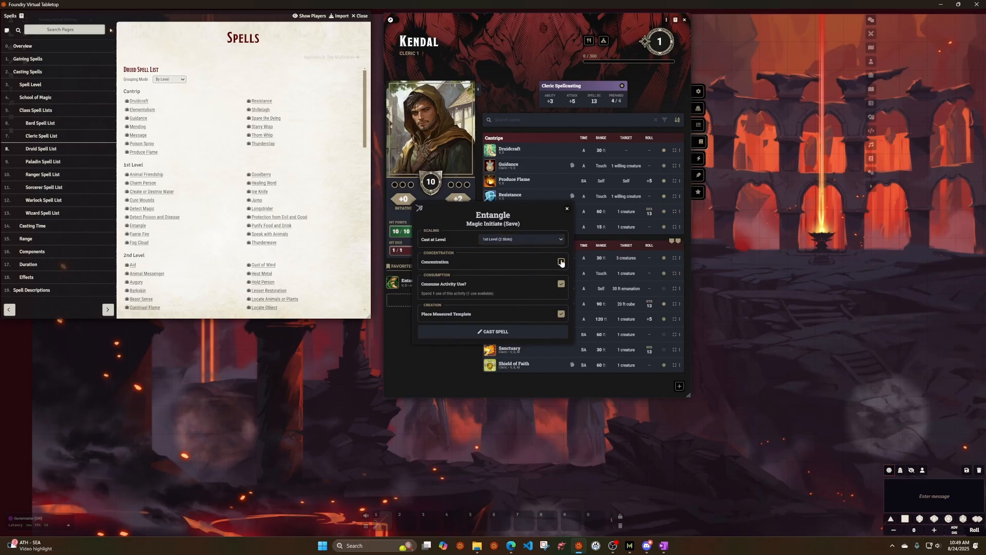
pyautogui.click(561, 314)
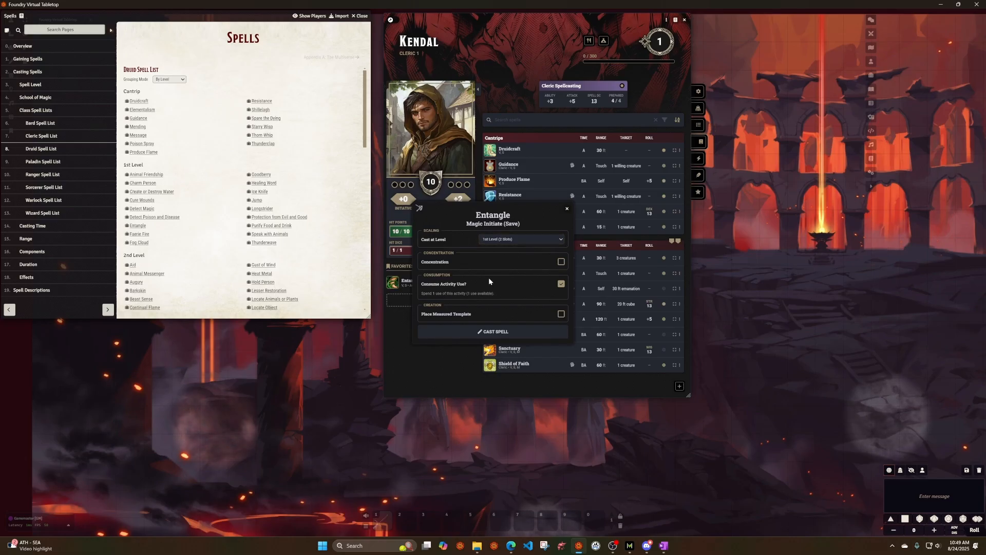
pyautogui.click(504, 332)
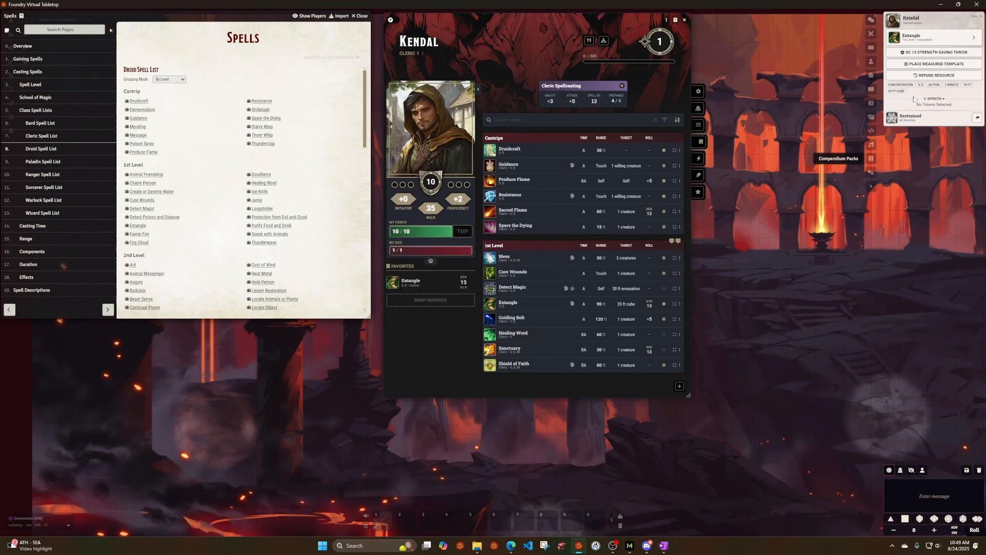
# Step: Try to cast Entangle a second time with the Magic Initiate (Save) activity, again without concentration or a measured template
pyautogui.moveTo(507, 305)
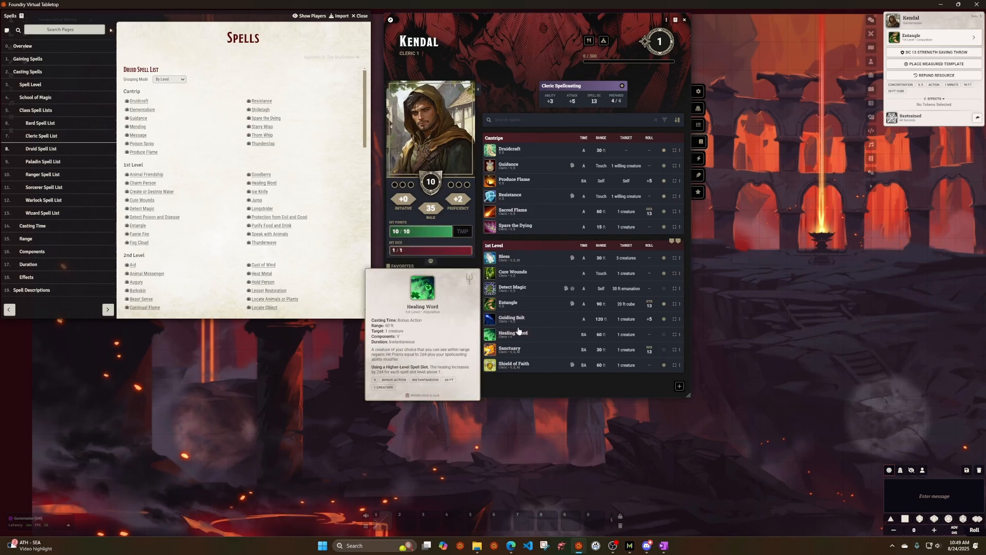
pyautogui.click(491, 306)
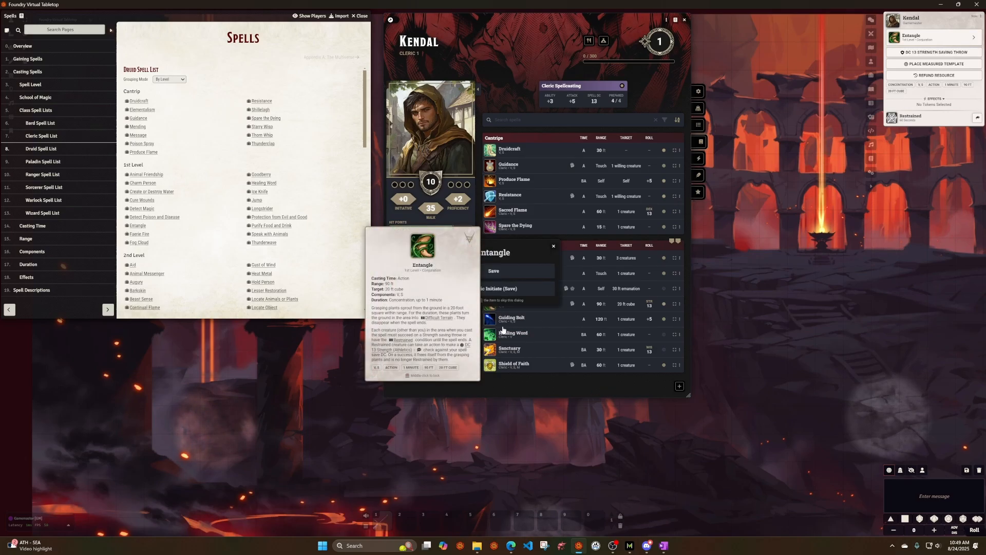
pyautogui.click(503, 290)
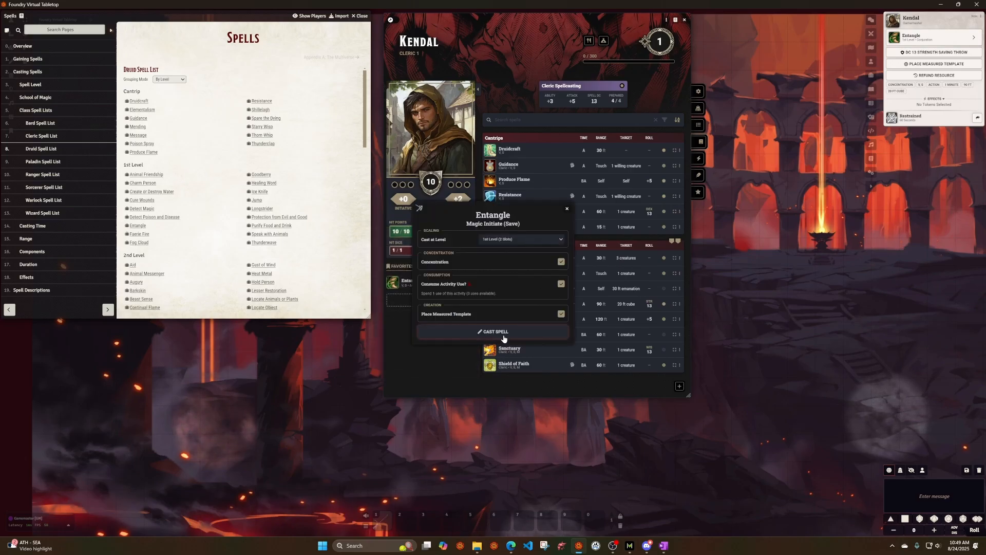
pyautogui.click(560, 314)
pyautogui.click(561, 261)
pyautogui.click(492, 332)
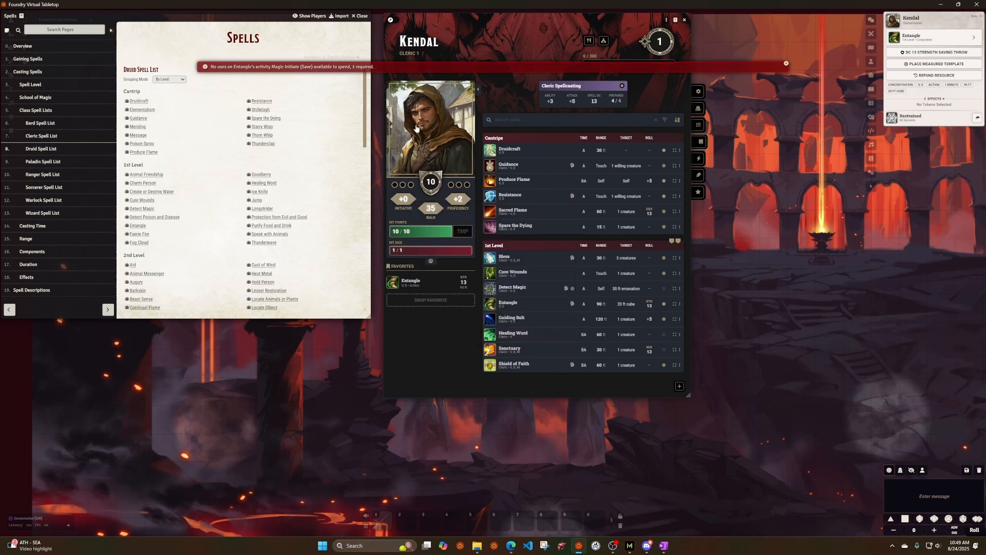
pyautogui.click(367, 65)
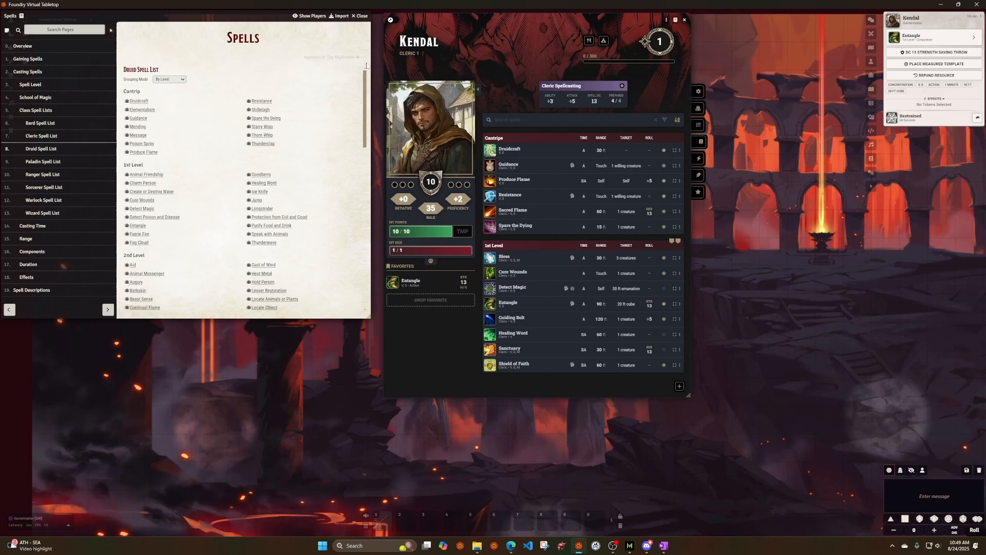
# Step: Give the character a Long Rest with a new day and check the available uses of Entangle's Magic Initiate (Save) activity
pyautogui.click(604, 40)
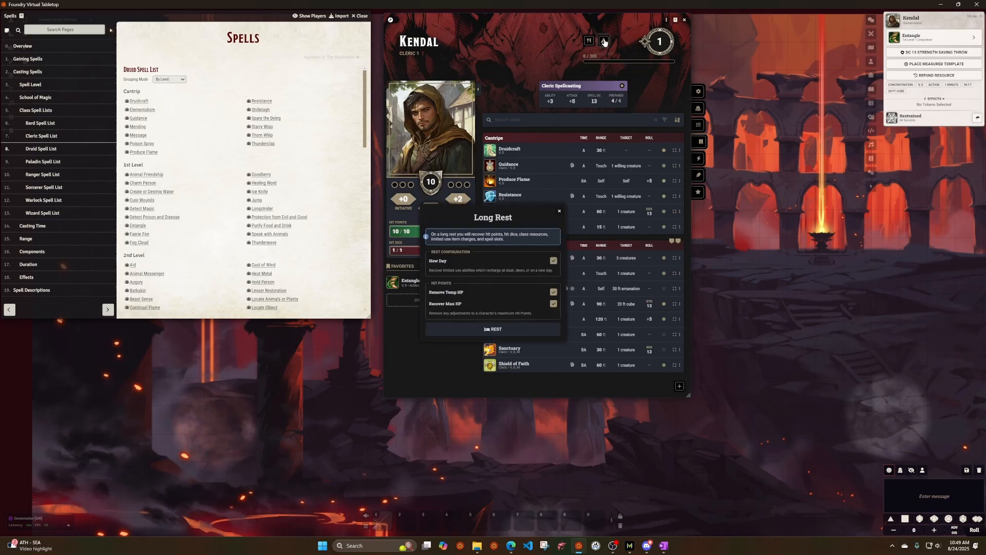
pyautogui.click(476, 330)
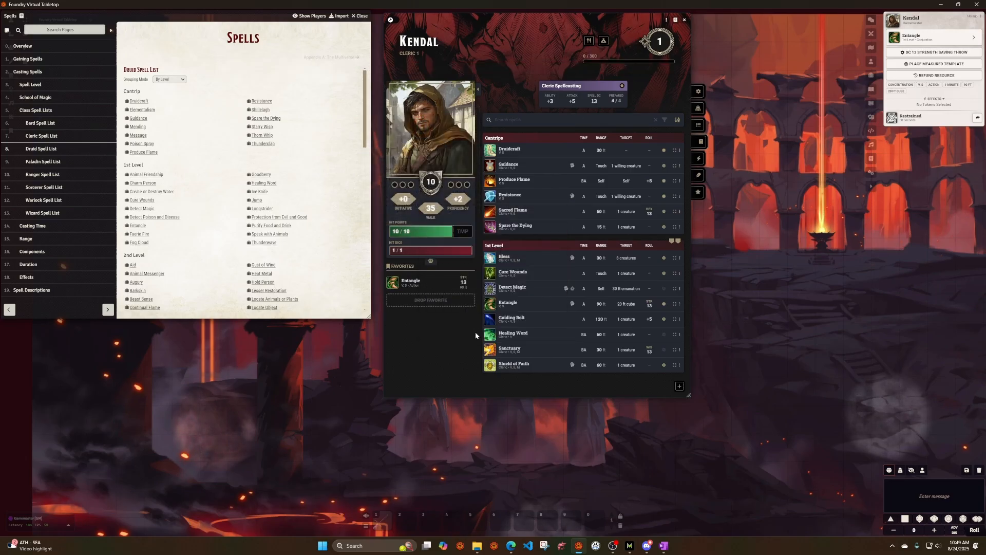
pyautogui.click(502, 306)
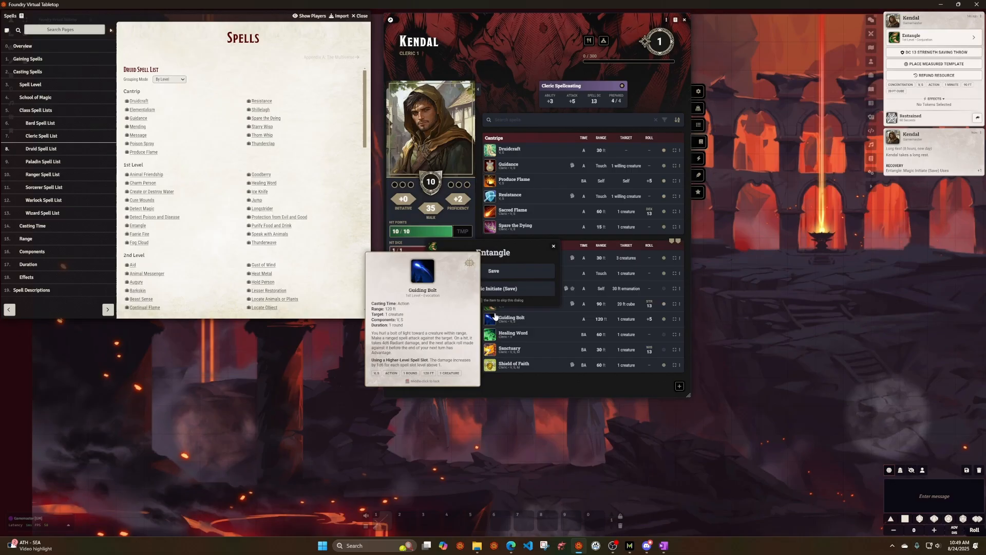
pyautogui.click(508, 289)
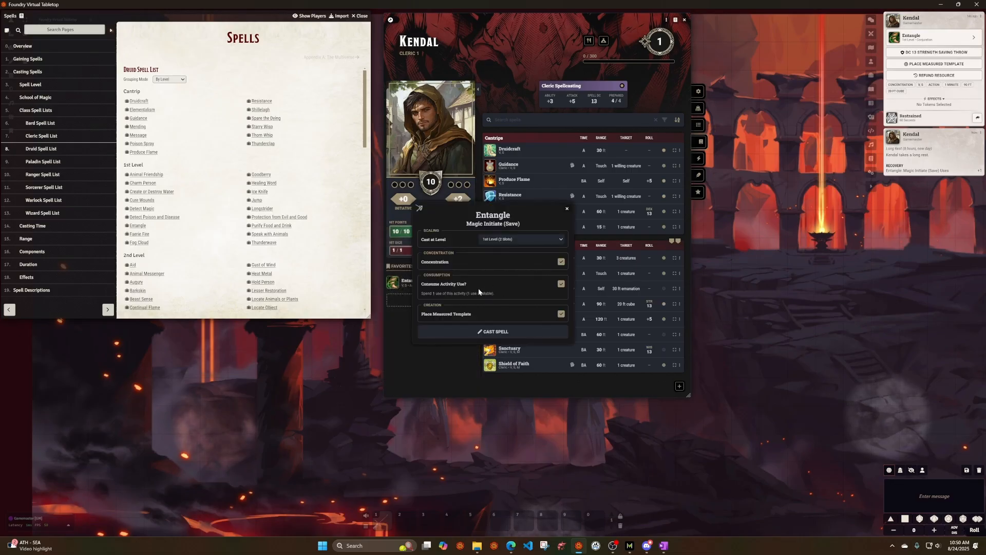
pyautogui.click(567, 208)
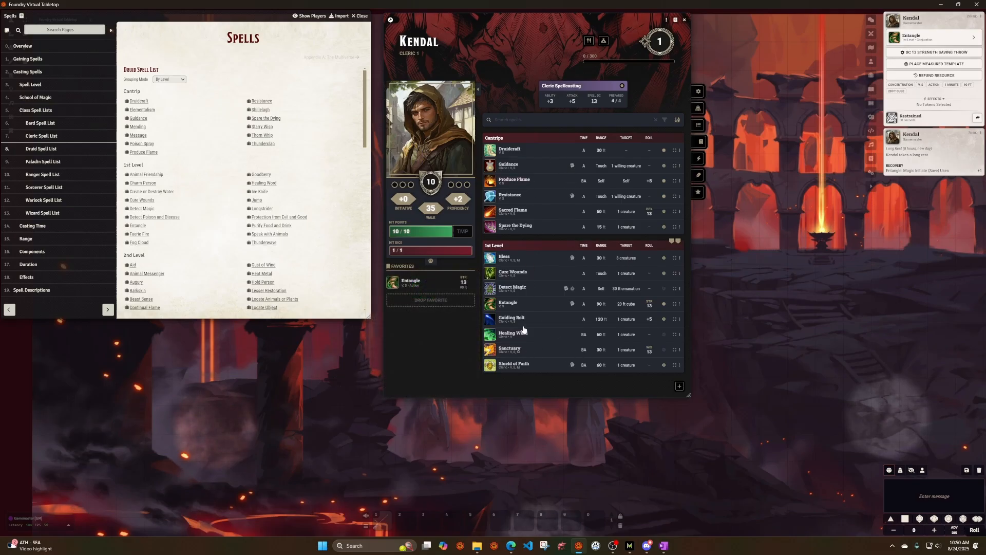
pyautogui.moveTo(524, 329)
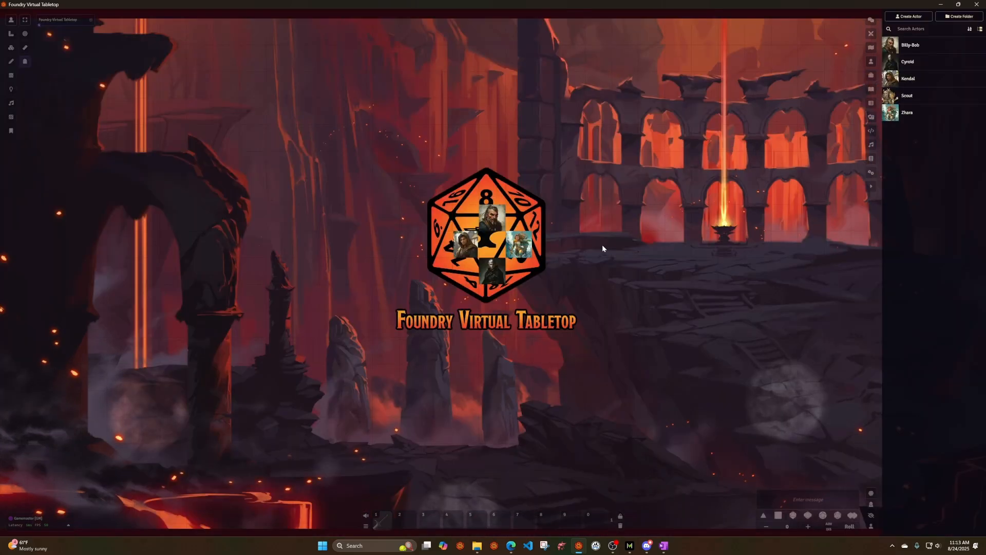
# Step: Open the level 1 Sorcerer's sheet from its scene token, review its details and spells, and close it
pyautogui.doubleClick(492, 271)
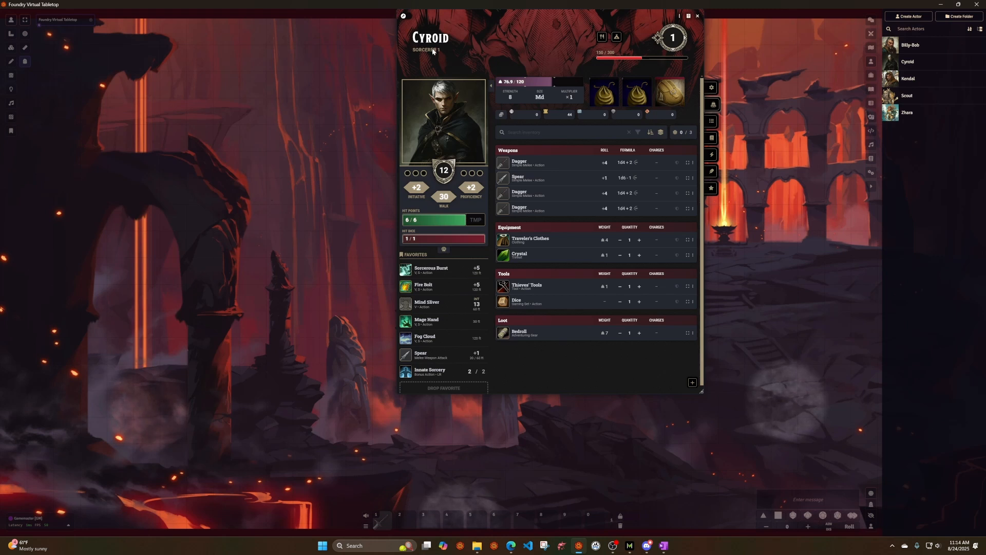
pyautogui.click(711, 89)
pyautogui.moveTo(631, 205)
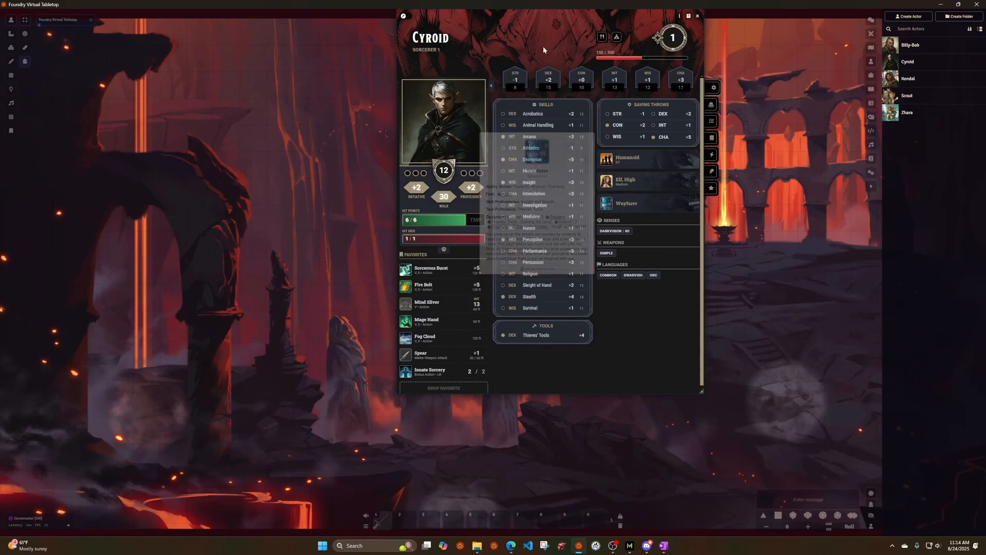
pyautogui.click(711, 138)
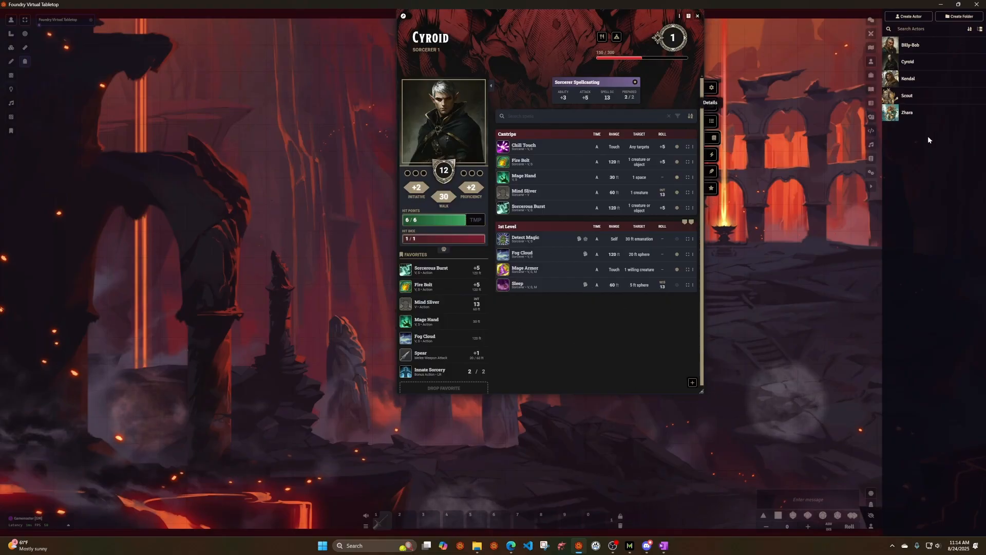
pyautogui.click(697, 16)
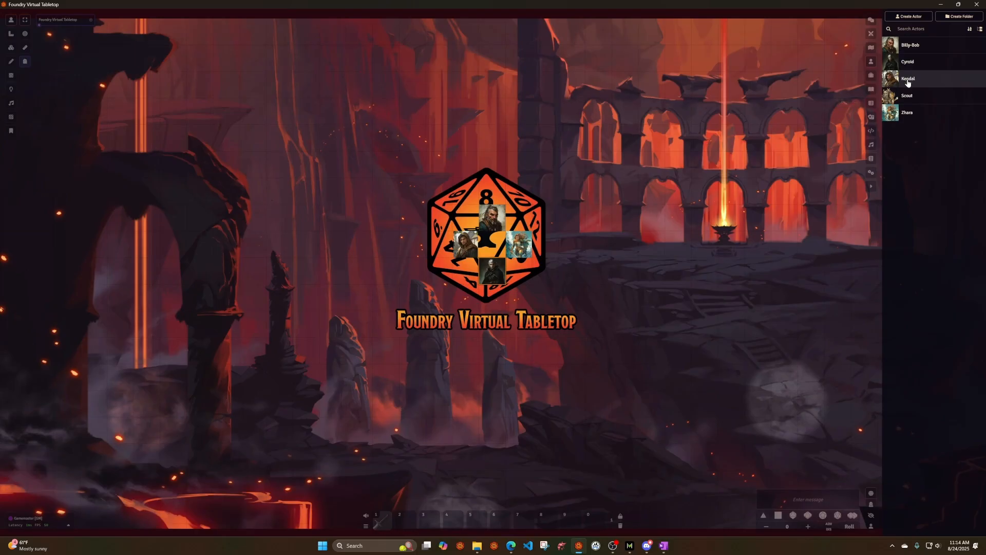
# Step: Review the Cleric's Acolyte background, spell list and Cure Wounds activities, and close the character sheet
pyautogui.click(908, 82)
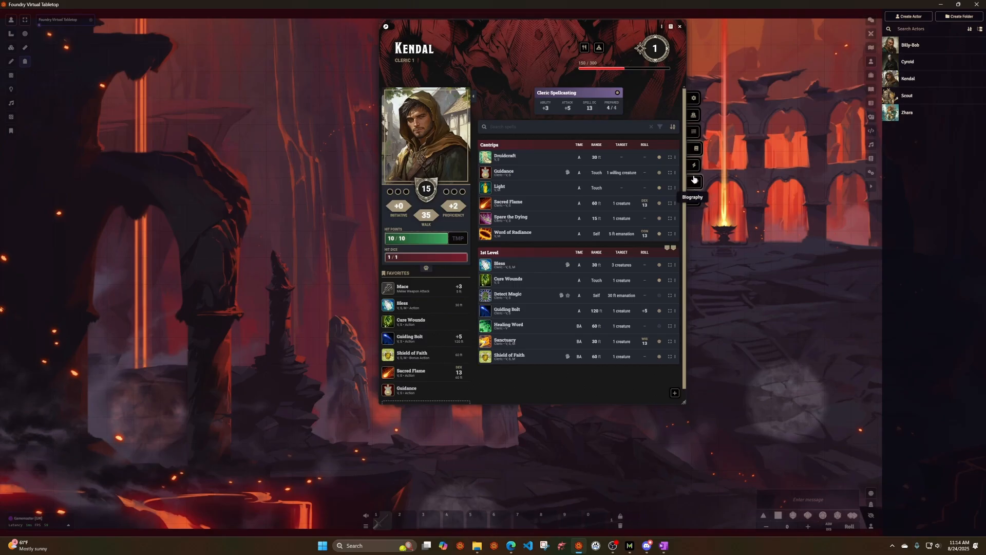
pyautogui.click(694, 97)
pyautogui.moveTo(608, 215)
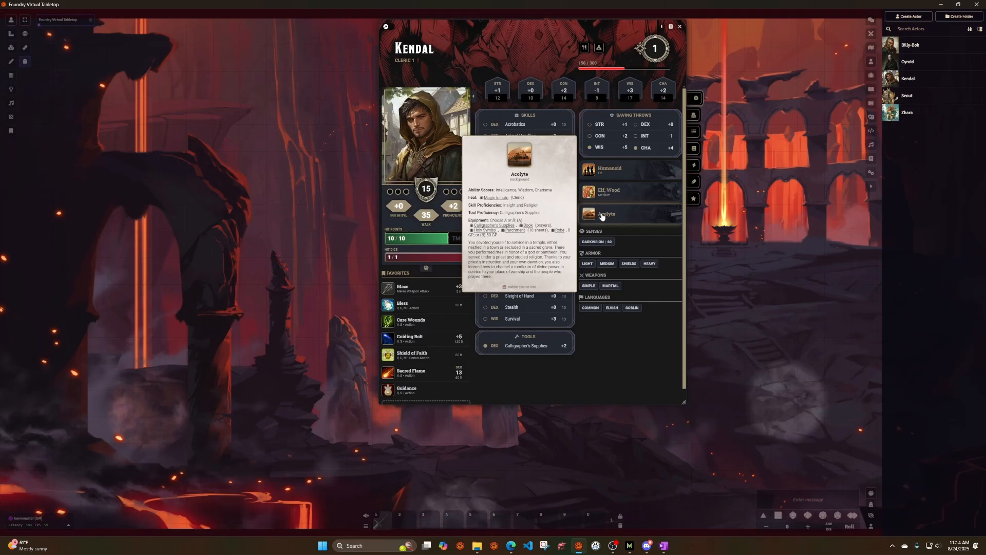
pyautogui.click(694, 149)
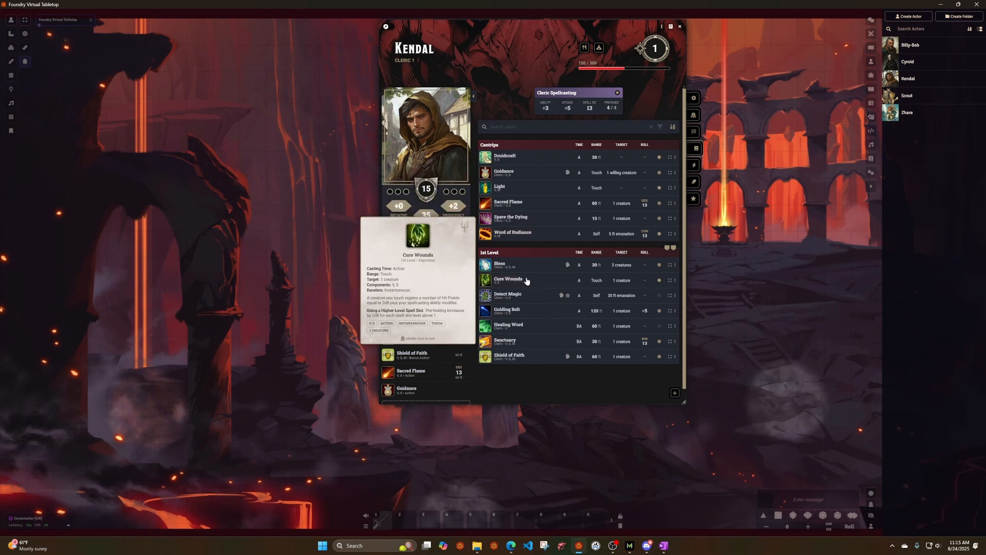
pyautogui.click(503, 281)
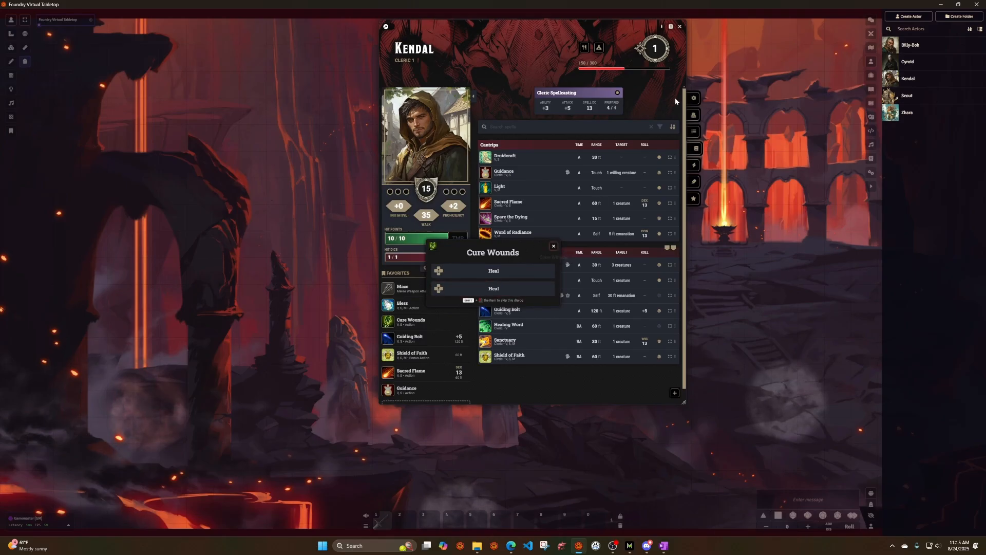
pyautogui.click(554, 246)
pyautogui.click(680, 27)
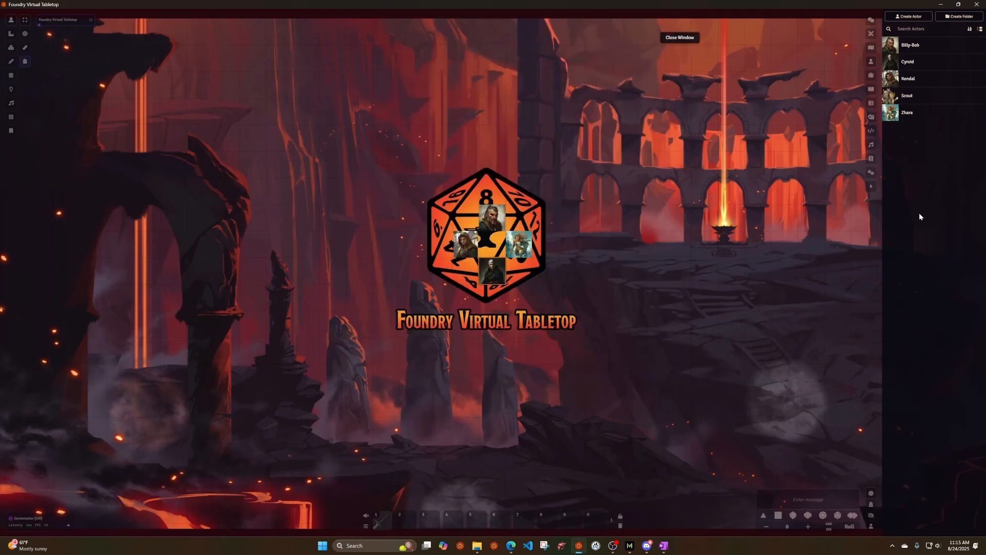
# Step: Create a Group actor named Party 1 and set it as the primary party
pyautogui.click(900, 17)
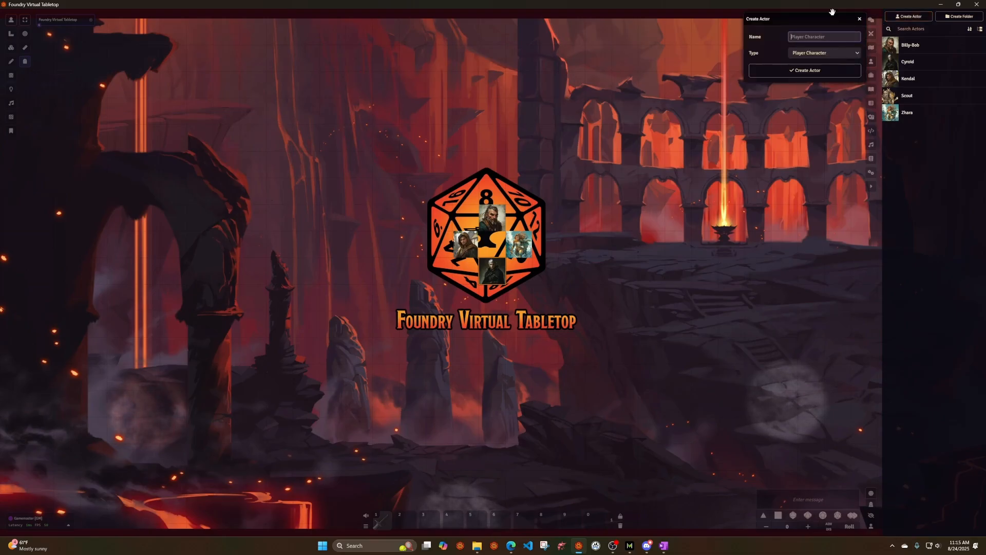
pyautogui.write('Party 1')
pyautogui.click(841, 52)
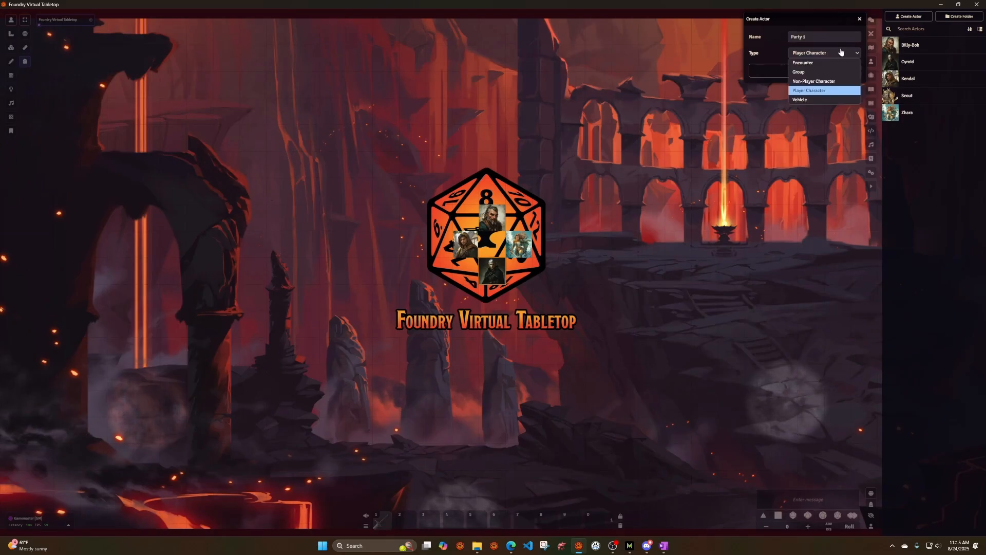
pyautogui.click(808, 73)
pyautogui.click(778, 72)
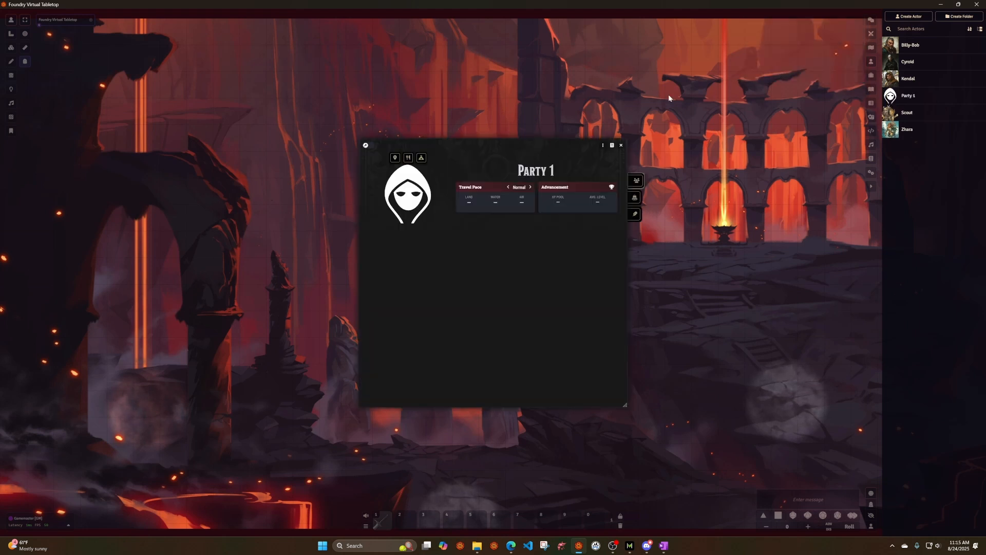
pyautogui.rightClick(912, 96)
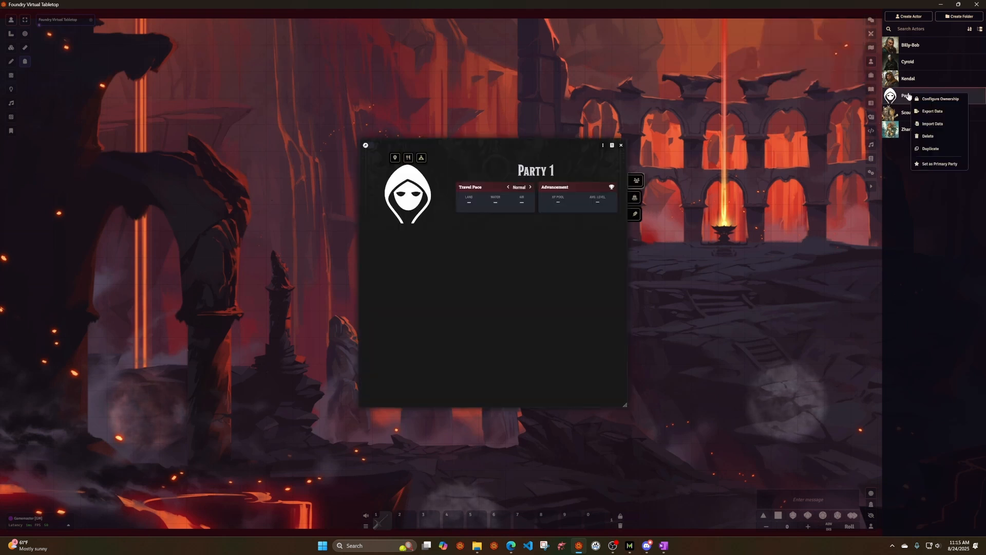
pyautogui.click(931, 165)
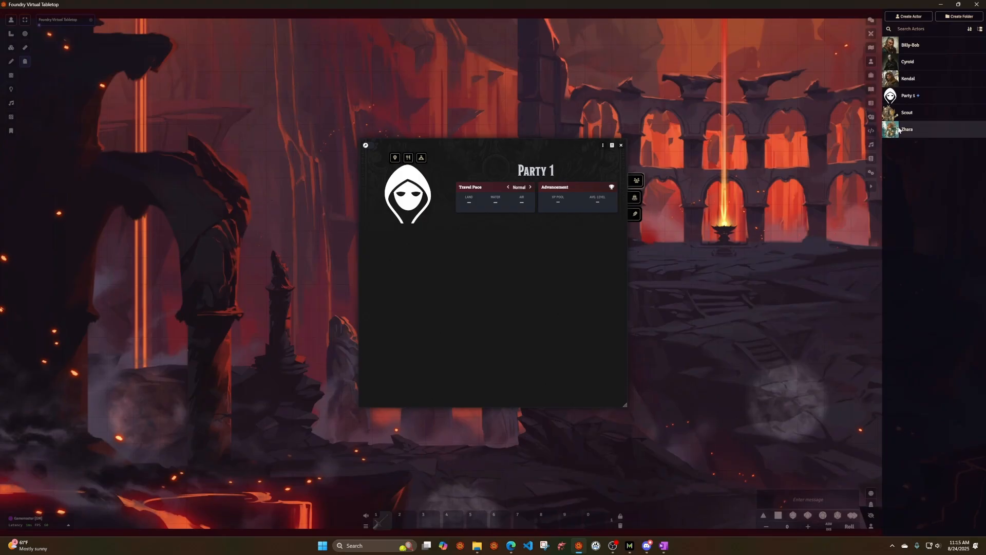
# Step: Add the four player characters from the actor directory as members of Party 1
pyautogui.moveTo(904, 132); pyautogui.dragTo(525, 315)
pyautogui.moveTo(891, 81); pyautogui.dragTo(519, 282)
pyautogui.moveTo(908, 59); pyautogui.dragTo(529, 318)
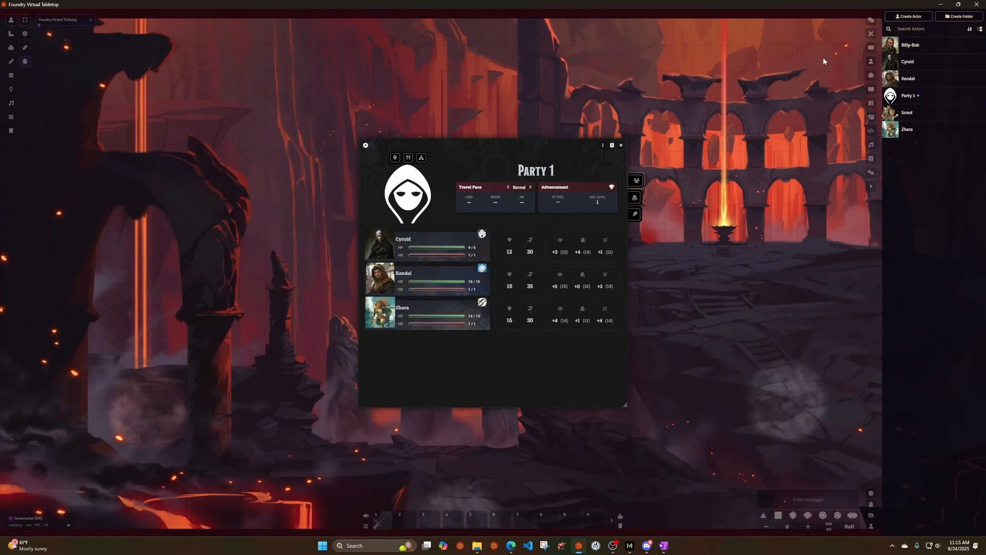
pyautogui.moveTo(891, 45); pyautogui.dragTo(488, 373)
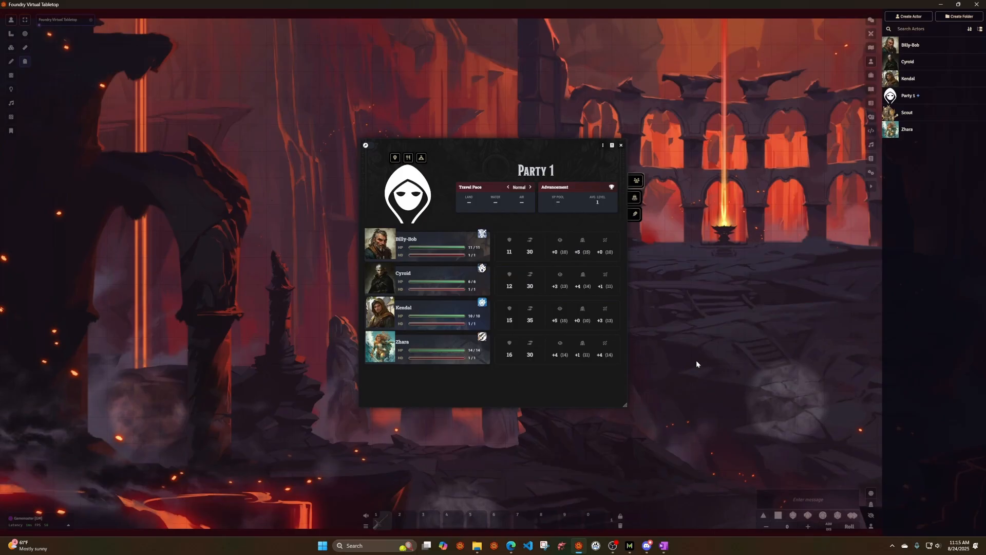
# Step: Move the Party 1 sheet higher on the scene and add the Scout non-player character to the group
pyautogui.moveTo(537, 145); pyautogui.dragTo(568, 73)
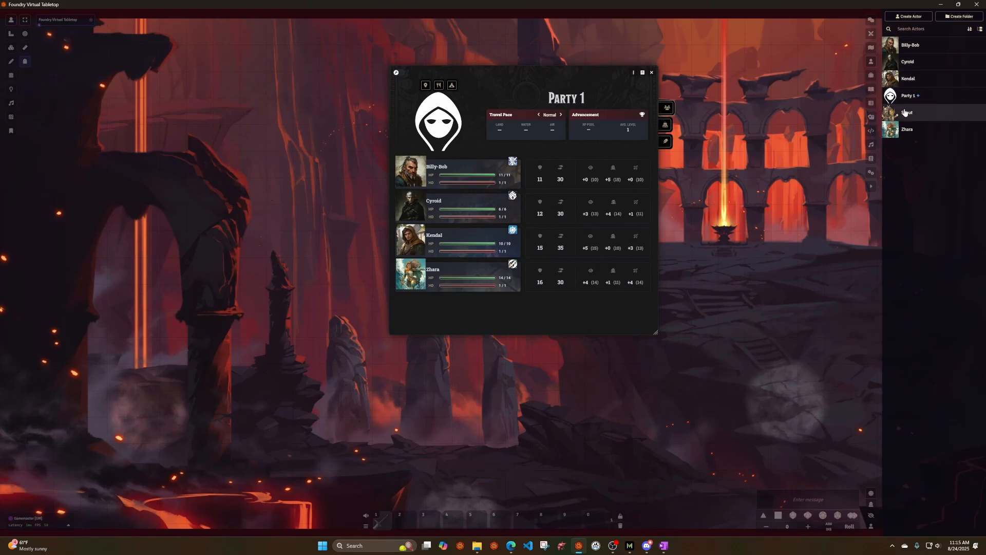
pyautogui.moveTo(907, 113); pyautogui.dragTo(518, 311)
pyautogui.scroll(-1, 524, 248)
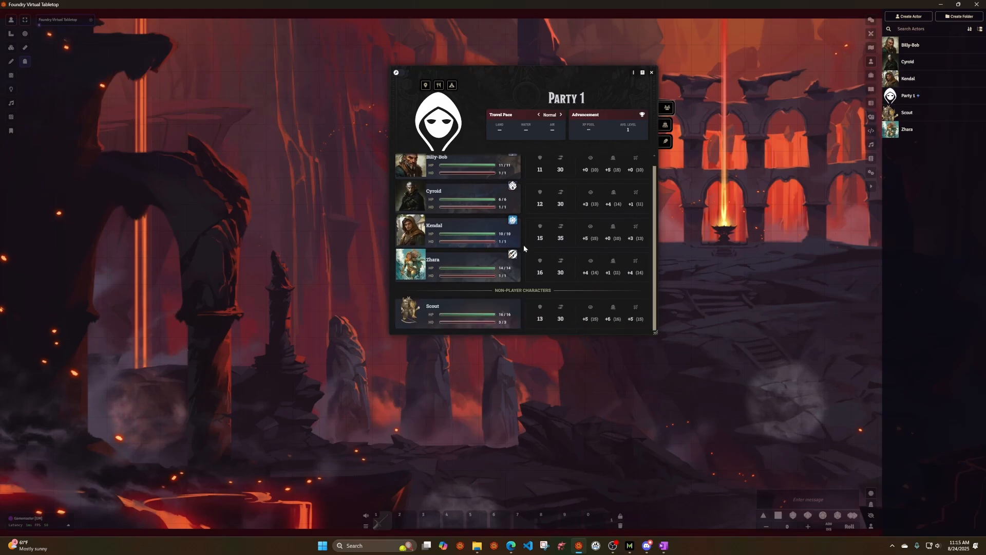
pyautogui.scroll(1, 531, 297)
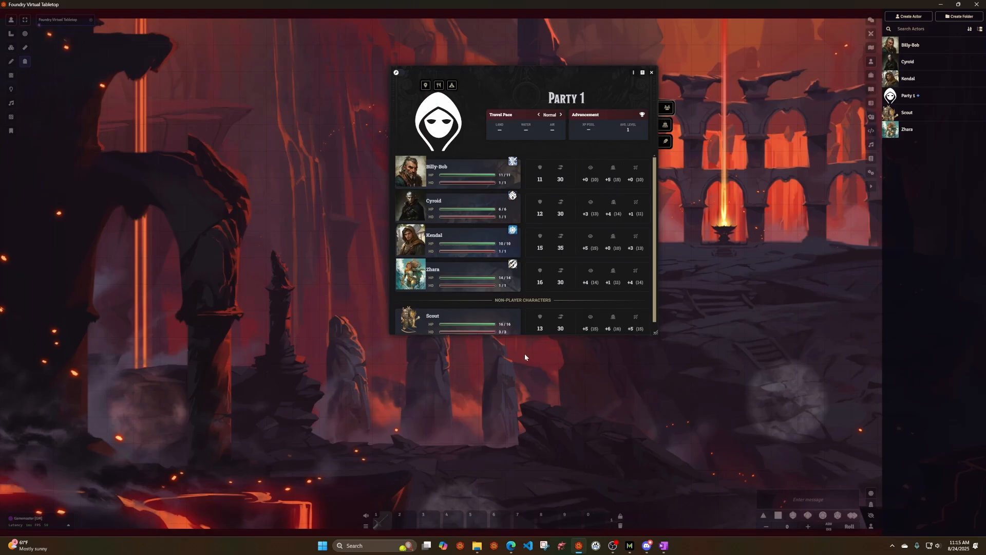
# Step: Enlarge the Party 1 sheet so that the whole member list, including the Scout, fits
pyautogui.scroll(-1, 534, 267)
pyautogui.scroll(1, 543, 235)
pyautogui.moveTo(653, 333); pyautogui.dragTo(662, 352)
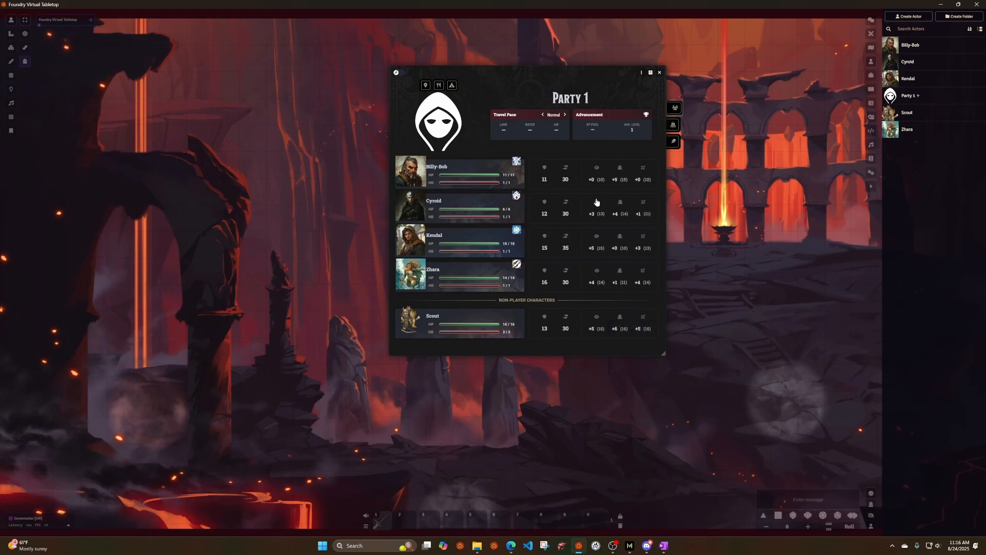
# Step: Set Party 1's ownership for all players to Observer and save the changes
pyautogui.rightClick(921, 99)
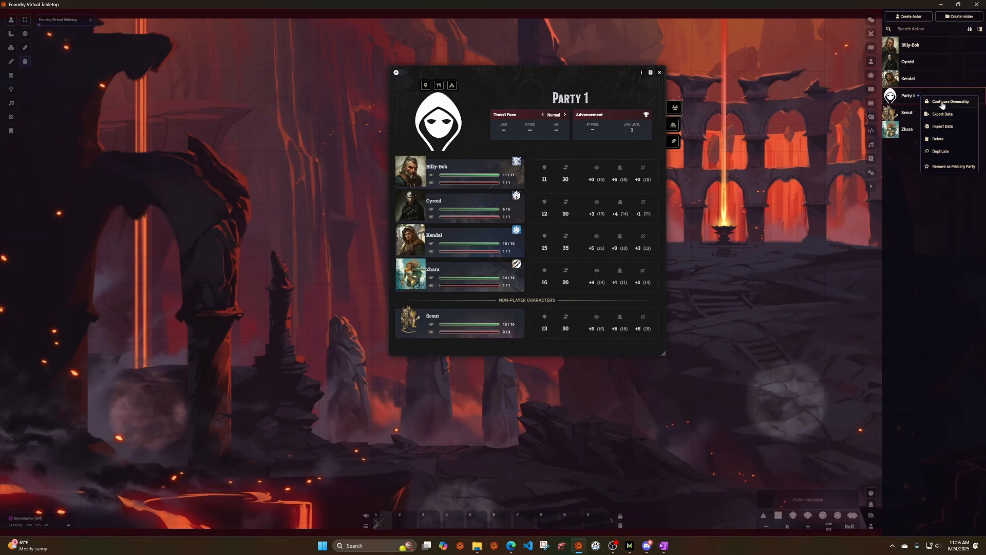
pyautogui.click(939, 102)
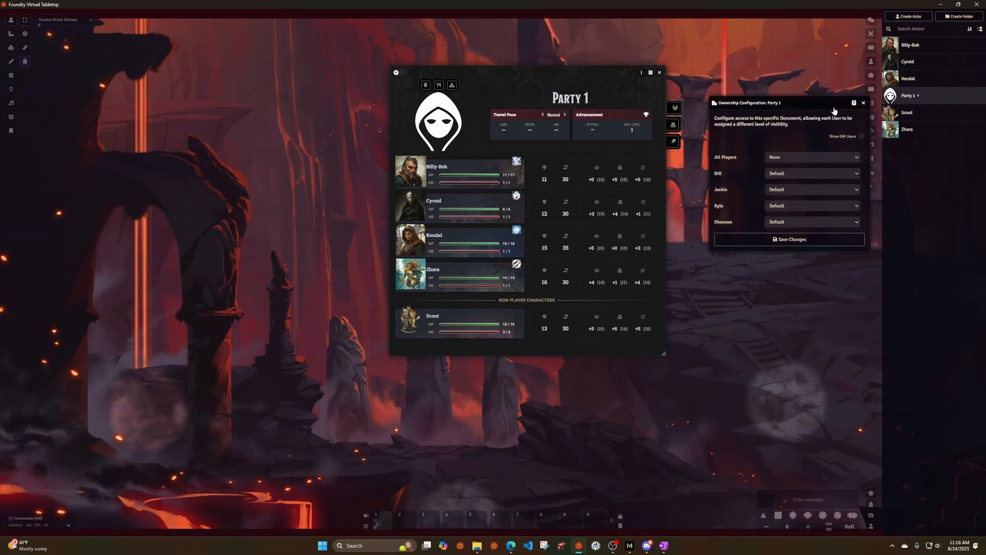
pyautogui.click(783, 158)
pyautogui.click(783, 187)
pyautogui.click(771, 239)
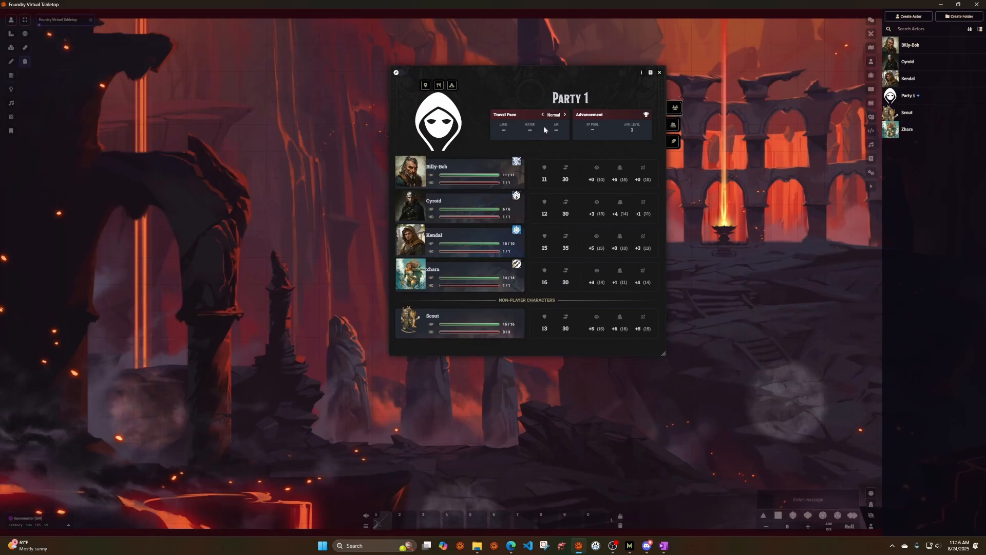
# Step: Try the Slow travel pace for Party 1 and restore it to Normal
pyautogui.click(565, 115)
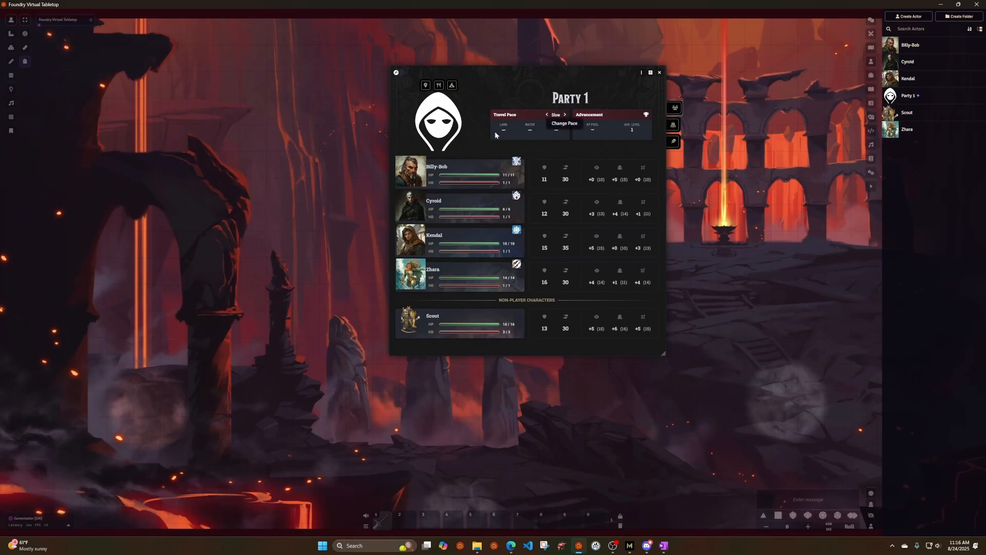
pyautogui.click(547, 115)
pyautogui.click(547, 115)
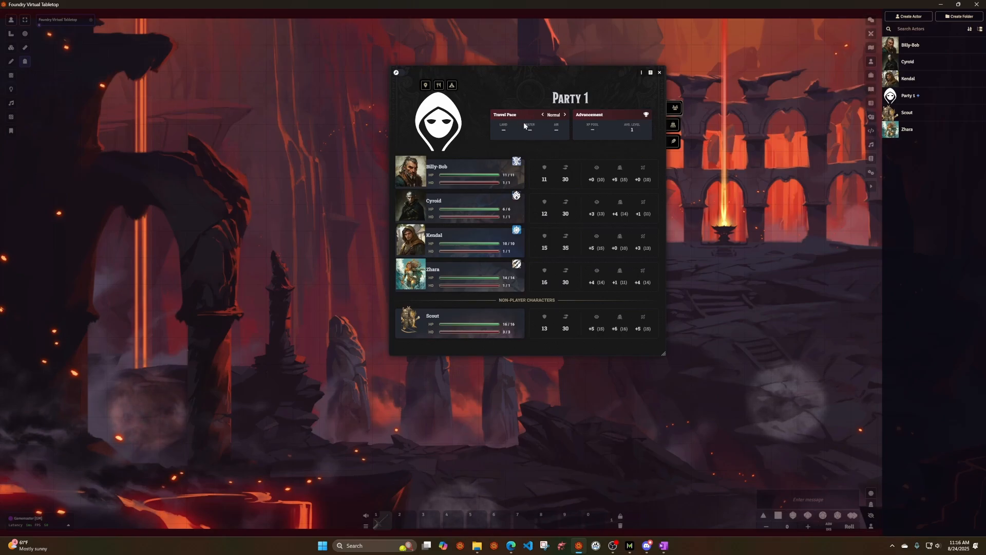
# Step: View the image files available for Party 1's portrait in edit mode, without choosing one
pyautogui.click(398, 73)
pyautogui.click(443, 131)
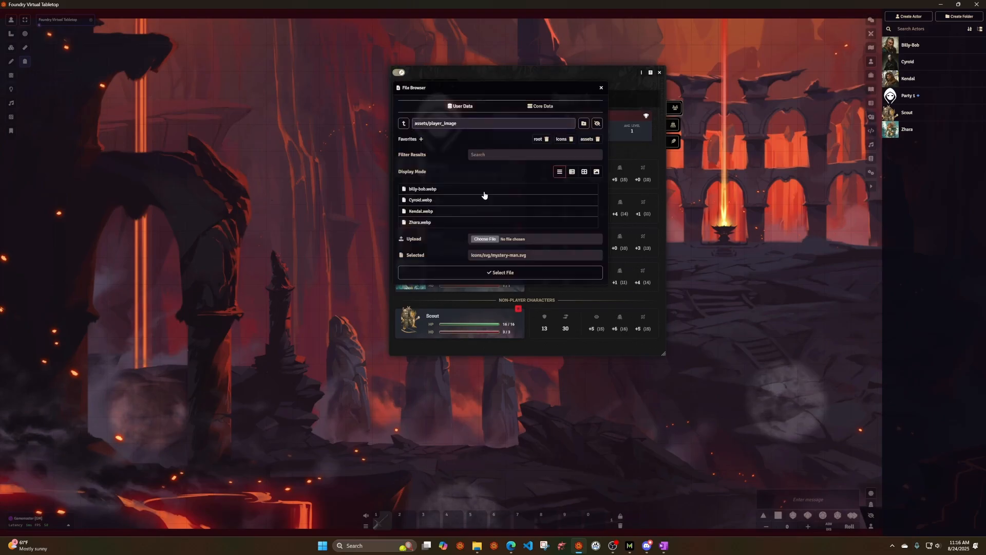
pyautogui.click(601, 87)
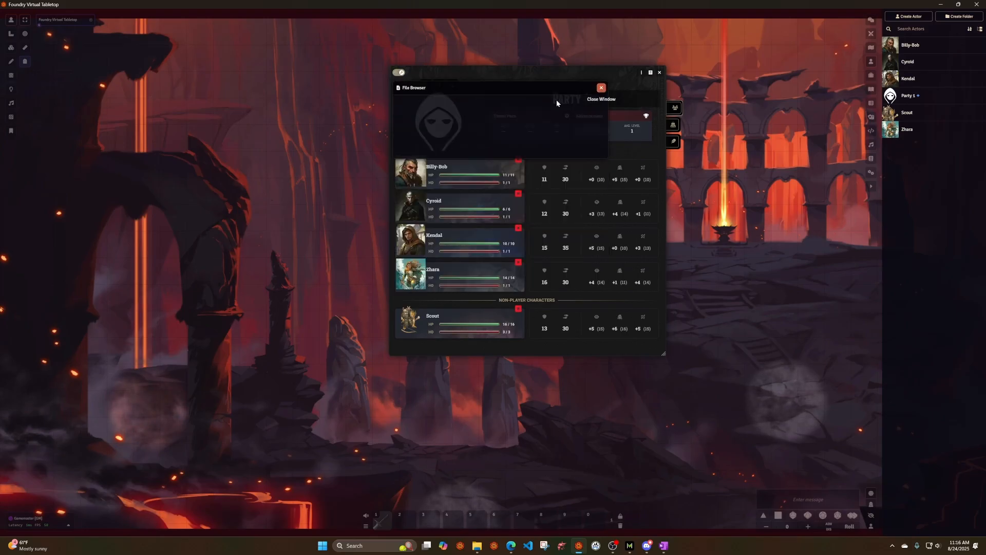
pyautogui.click(402, 73)
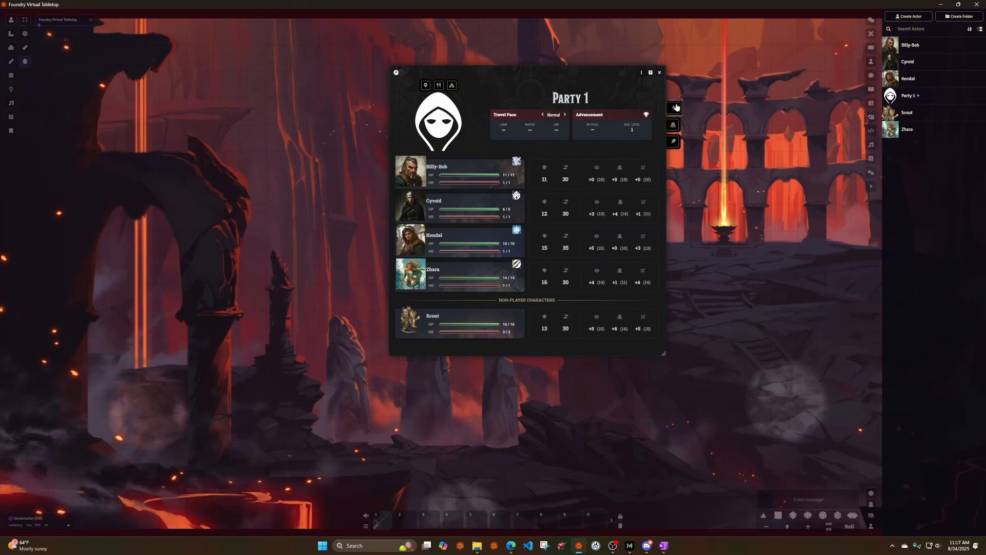
# Step: Review Party 1's shared inventory and its summary and description sections
pyautogui.click(673, 125)
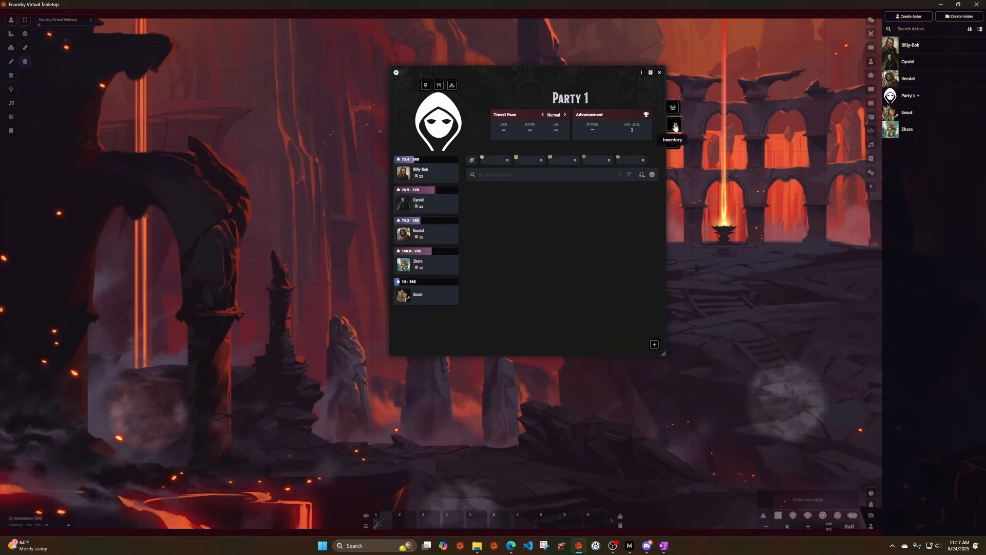
pyautogui.click(675, 141)
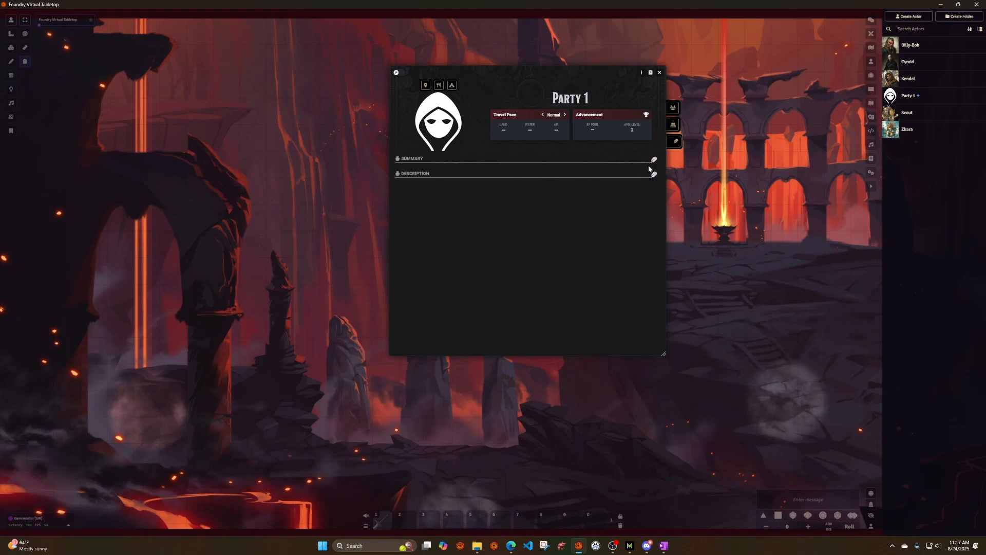
# Step: Set Party 1's ownership for all players to Owner and save the changes
pyautogui.rightClick(913, 99)
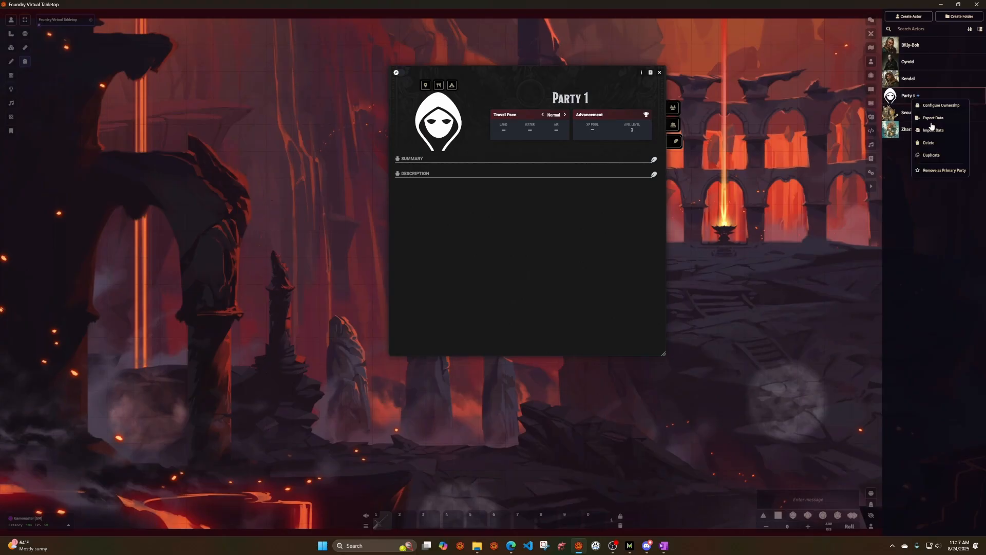
pyautogui.click(937, 108)
pyautogui.click(794, 160)
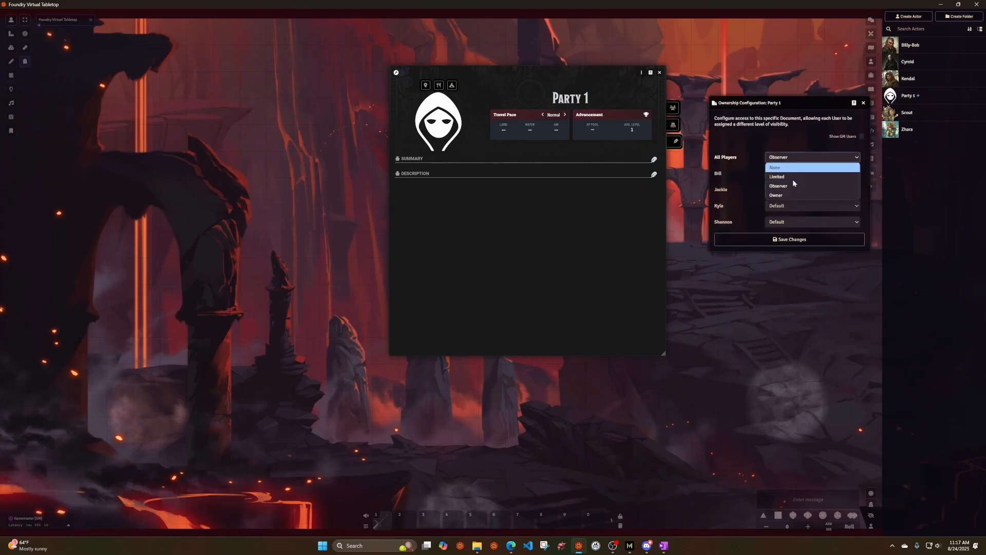
pyautogui.click(785, 195)
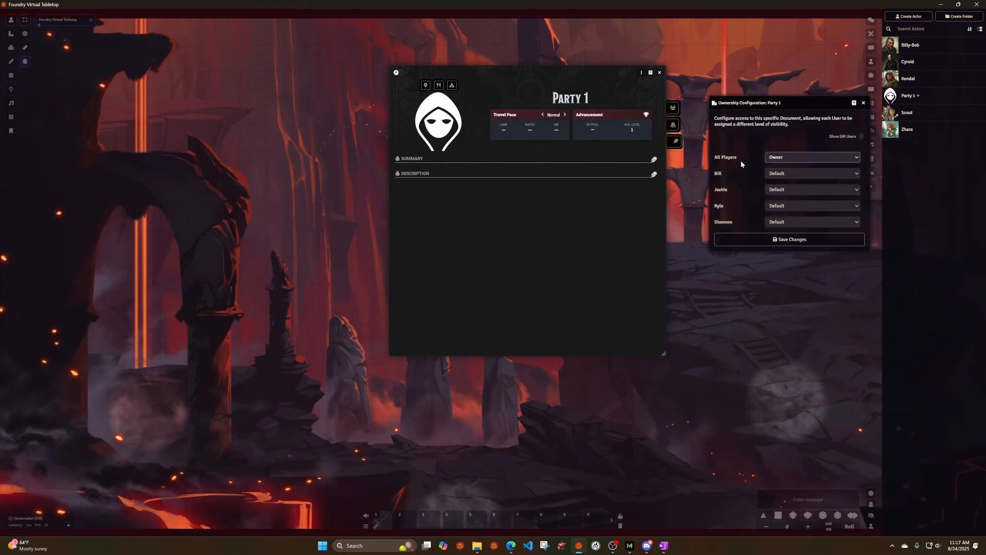
pyautogui.click(778, 242)
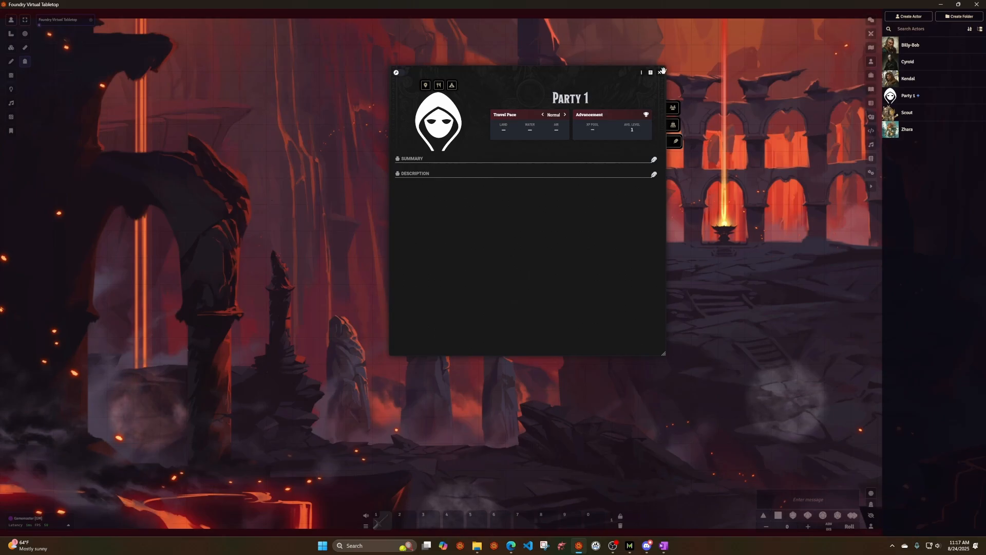
# Step: Show Party 1's member list beside the scene and start a 200 XP award with a chat command, keeping the chat log open
pyautogui.click(674, 109)
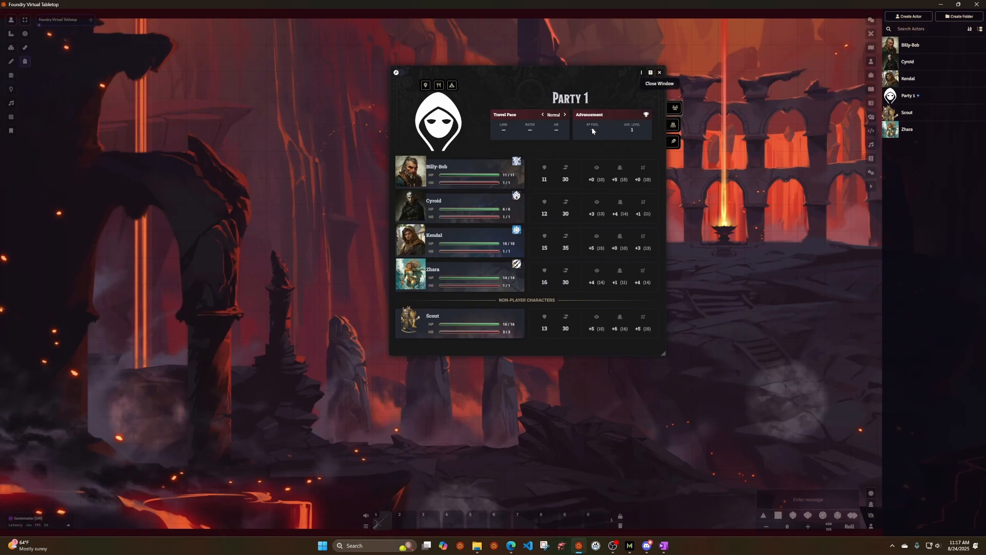
pyautogui.moveTo(585, 76); pyautogui.dragTo(244, 29)
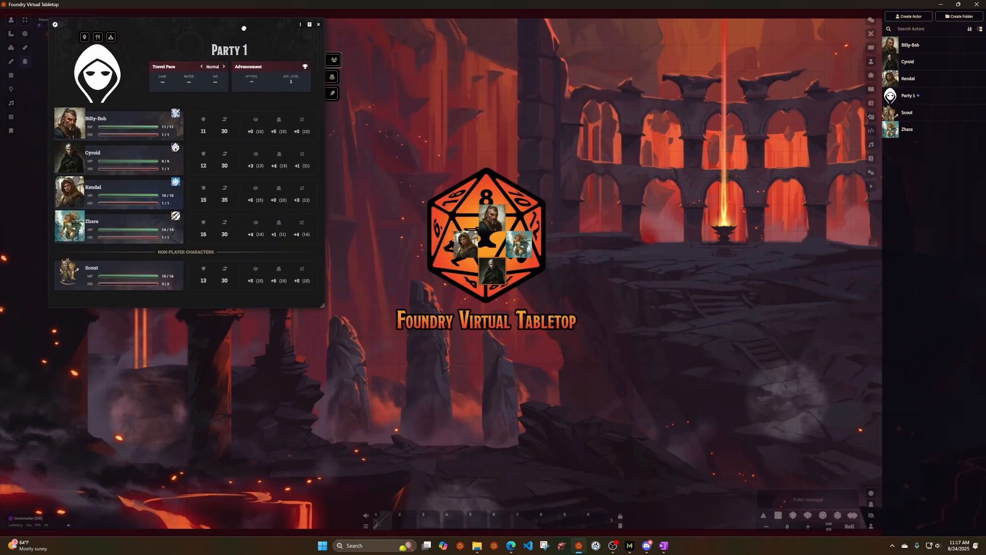
pyautogui.click(775, 502)
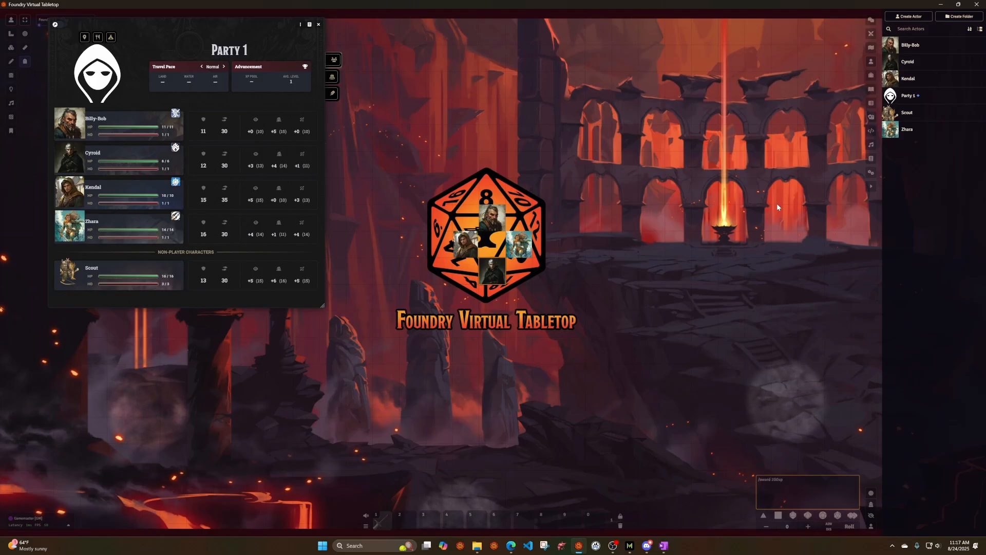
pyautogui.press('Return')
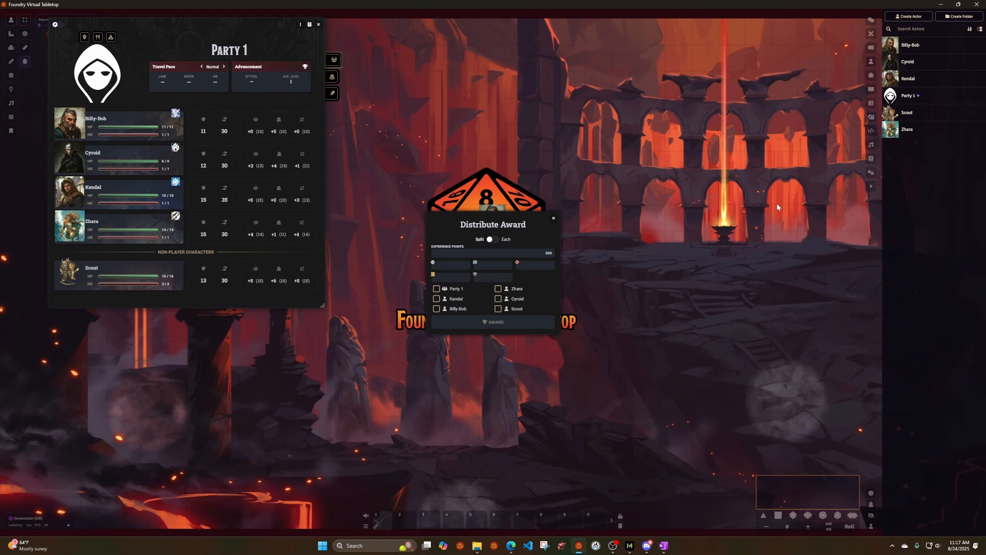
pyautogui.click(871, 19)
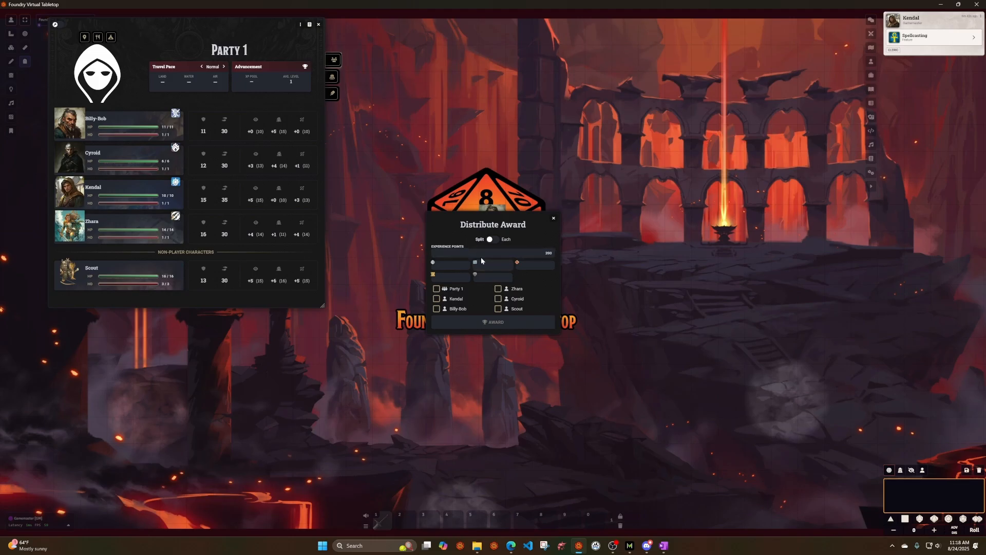
pyautogui.moveTo(461, 224); pyautogui.dragTo(516, 183)
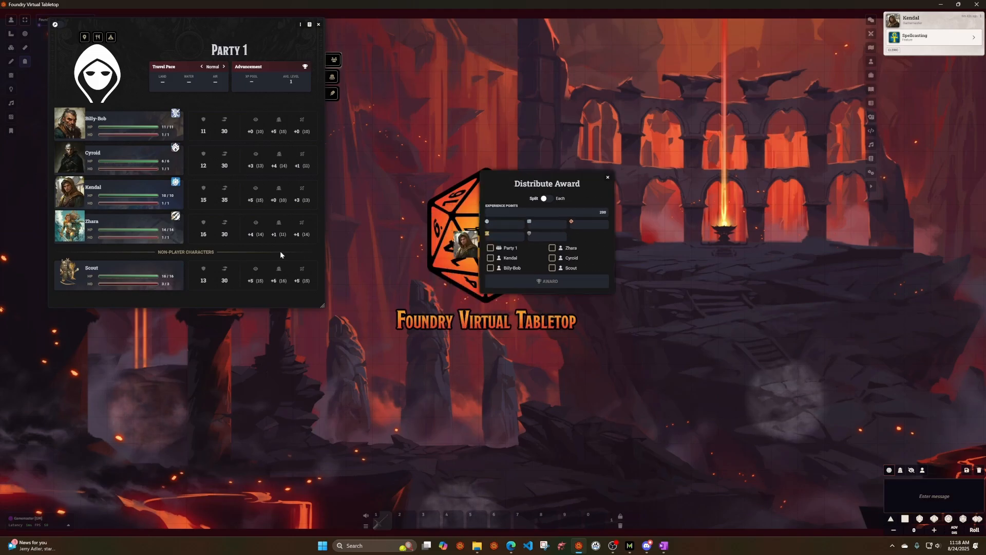
# Step: Try the Each and Split award options with the four player characters as recipients, and clear the selection
pyautogui.click(552, 248)
pyautogui.click(552, 257)
pyautogui.click(490, 257)
pyautogui.click(490, 267)
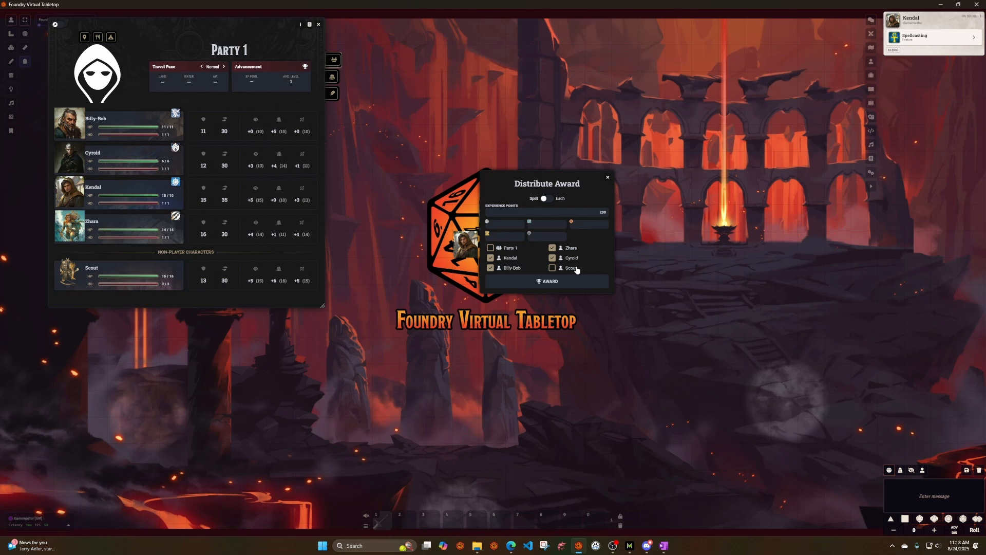
pyautogui.click(547, 200)
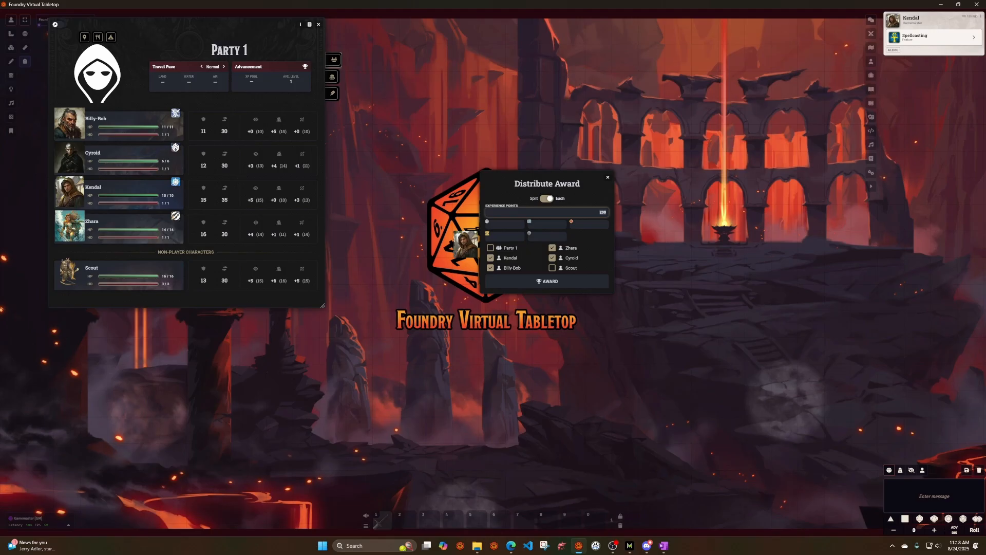
pyautogui.click(570, 194)
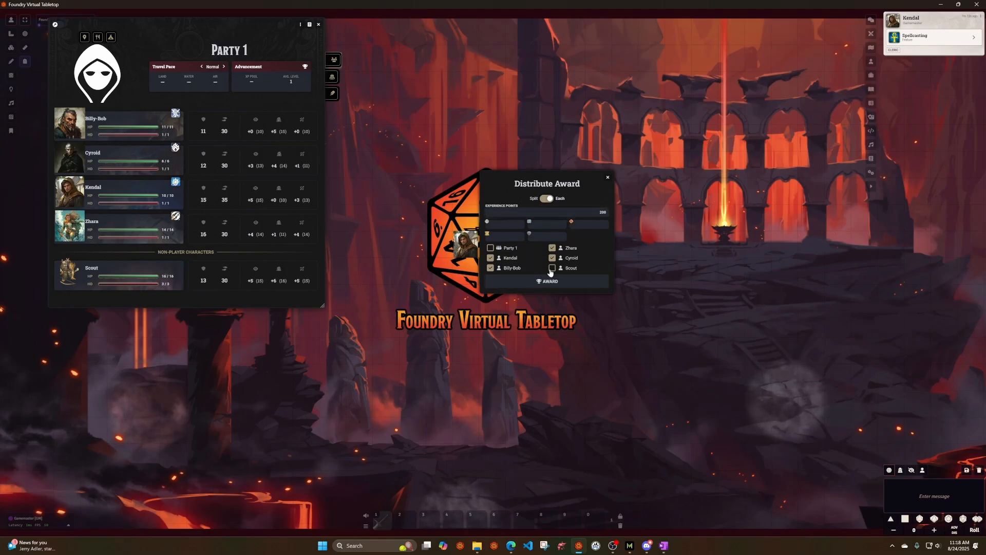
pyautogui.click(545, 199)
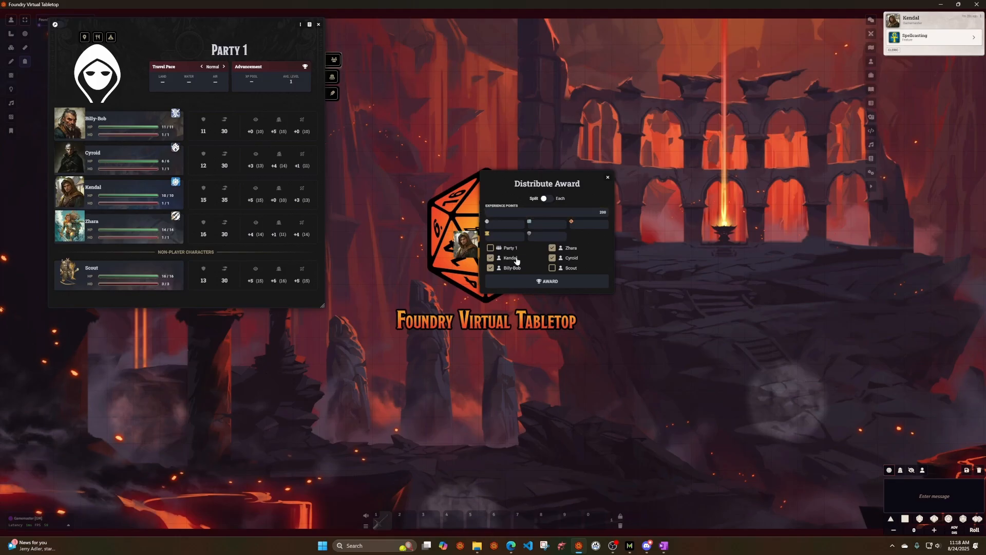
pyautogui.click(552, 247)
pyautogui.click(552, 258)
pyautogui.click(490, 257)
pyautogui.click(490, 267)
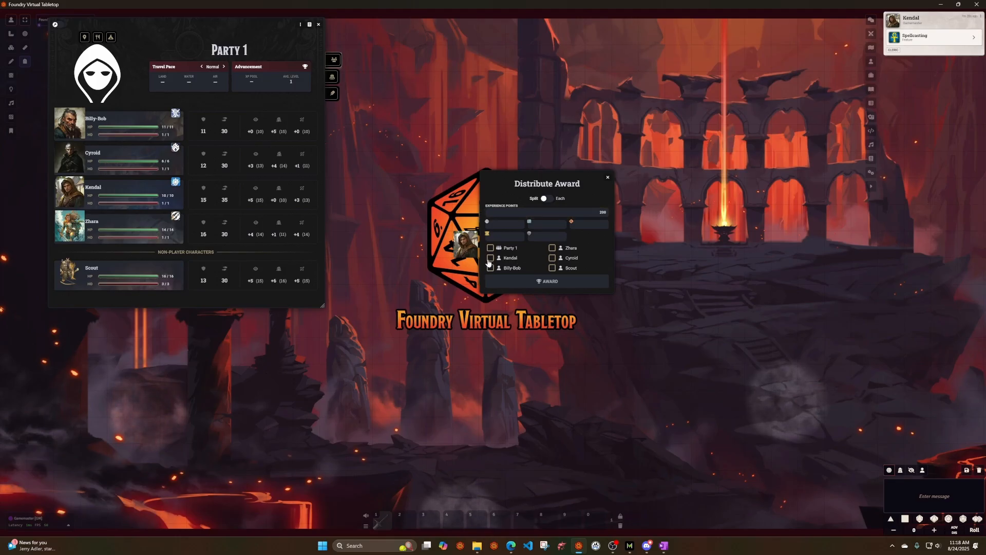
# Step: Award the 200 experience points to Party 1 as a group
pyautogui.click(489, 248)
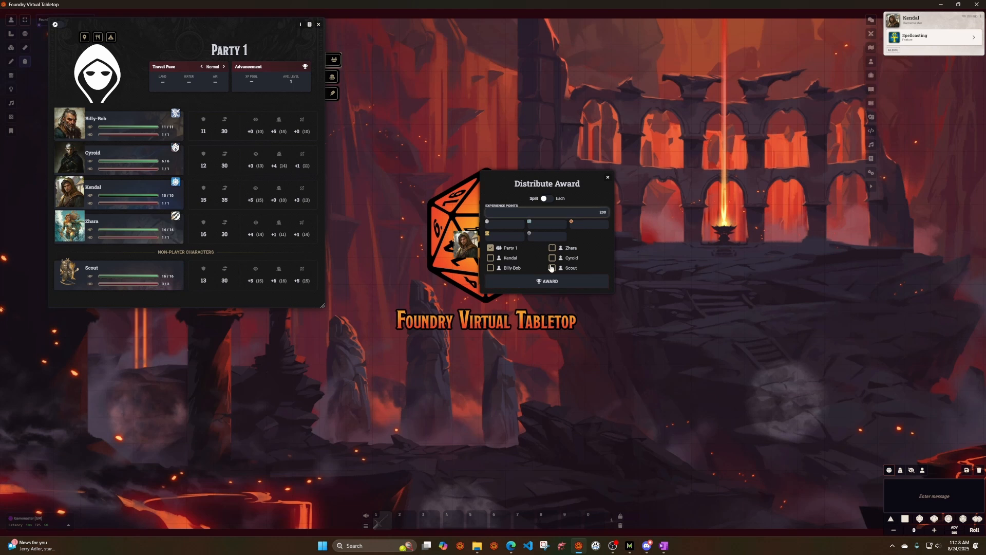
pyautogui.click(520, 285)
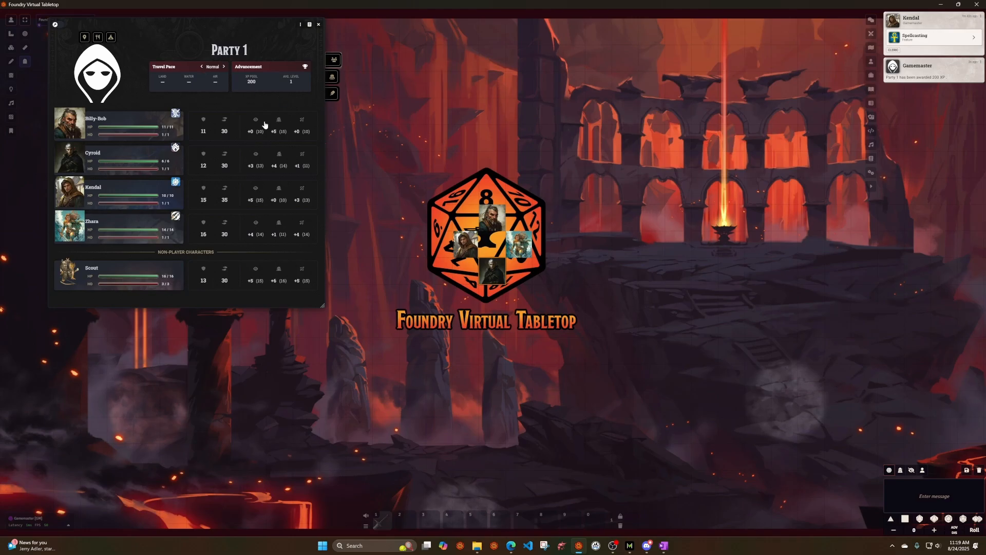
# Step: Distribute the party's pooled 200 XP as a split award among the four player characters, excluding the Scout
pyautogui.moveTo(233, 25); pyautogui.dragTo(357, 52)
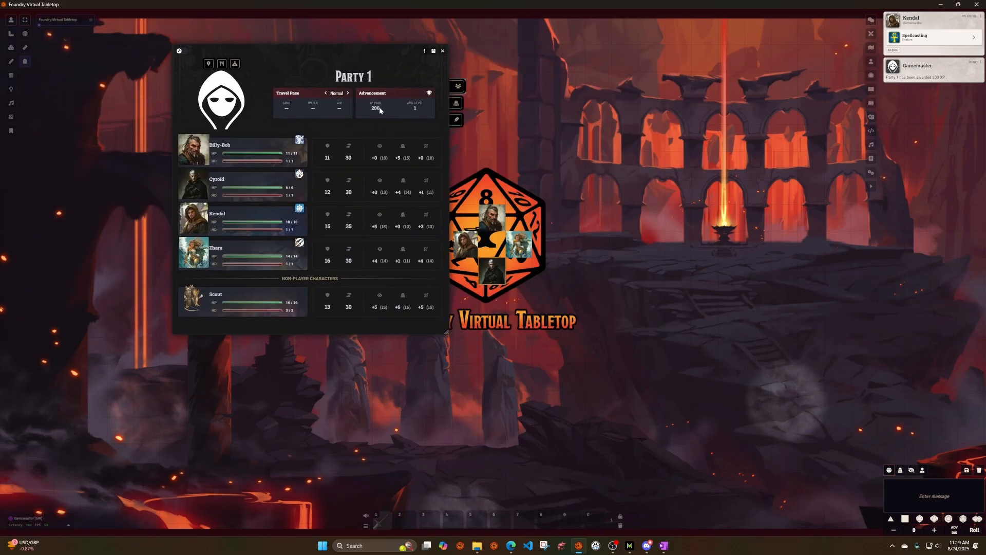
pyautogui.click(428, 93)
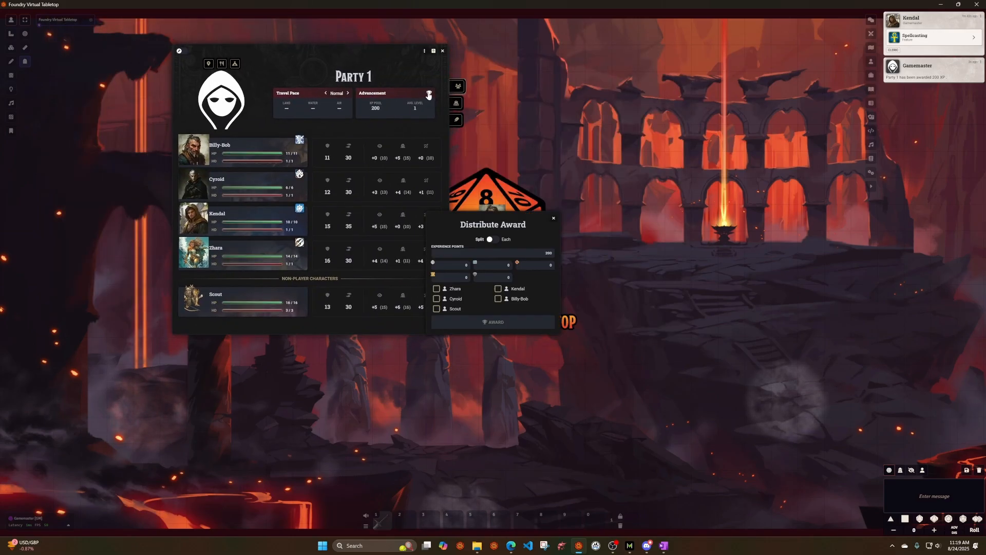
pyautogui.click(436, 299)
pyautogui.click(437, 288)
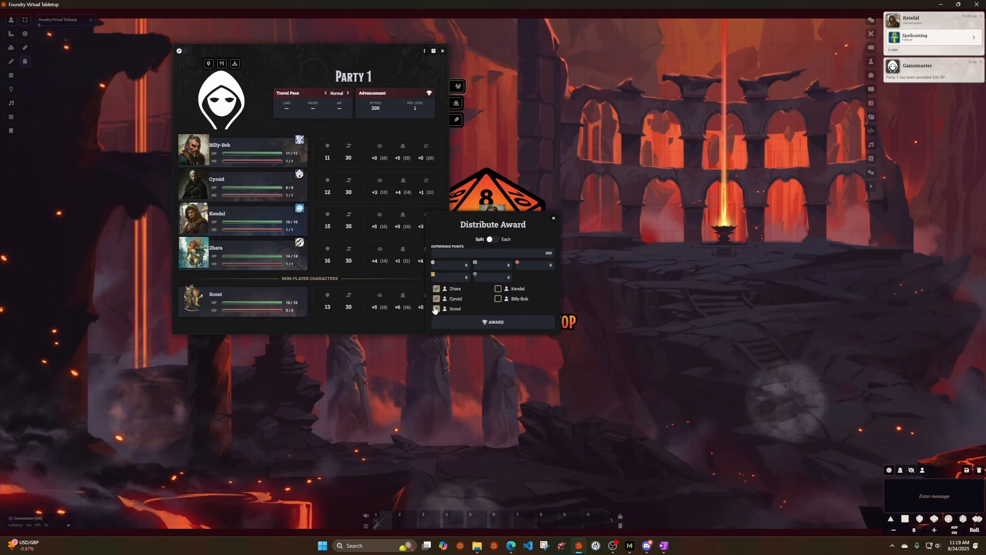
pyautogui.click(498, 289)
pyautogui.click(498, 299)
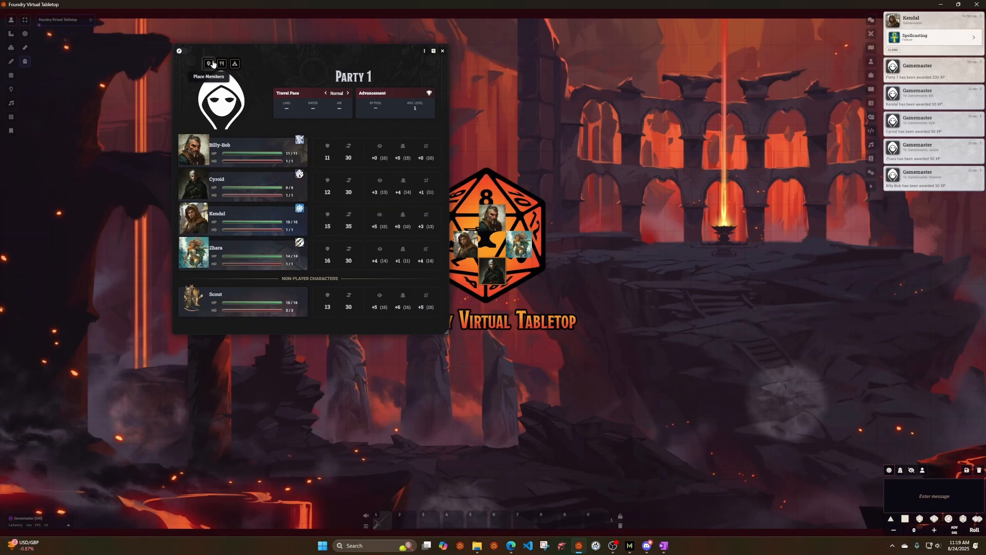
# Step: Place the tokens of all Party 1 members on the scene around the flaming brazier by the arches
pyautogui.click(210, 65)
pyautogui.click(705, 217)
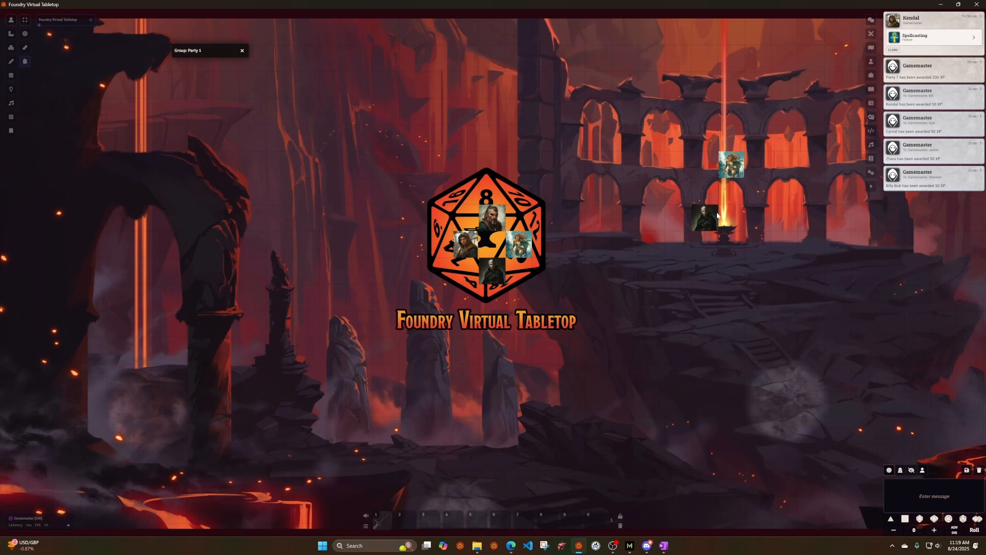
pyautogui.click(705, 165)
pyautogui.click(679, 191)
pyautogui.click(763, 202)
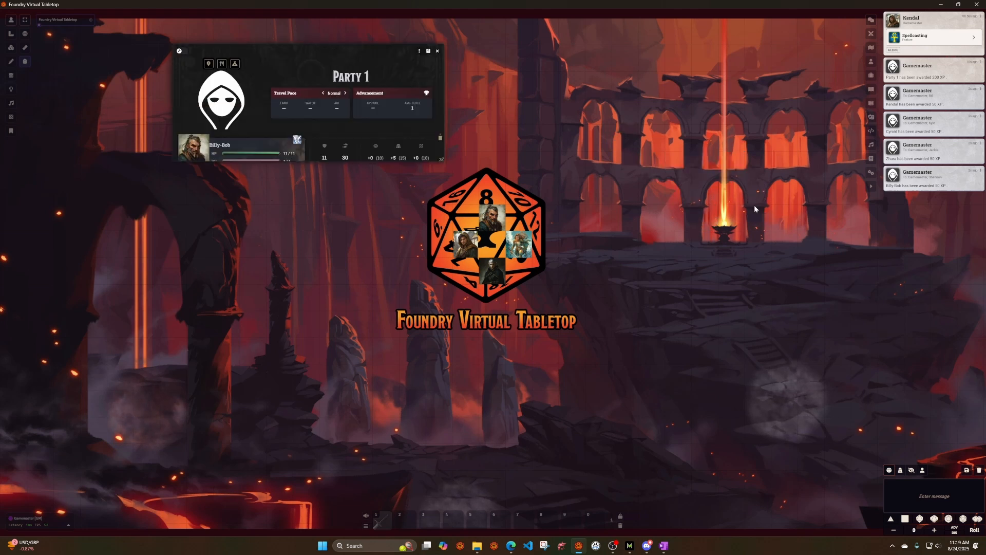
pyautogui.scroll(3, 709, 206)
pyautogui.moveTo(737, 265); pyautogui.dragTo(476, 297)
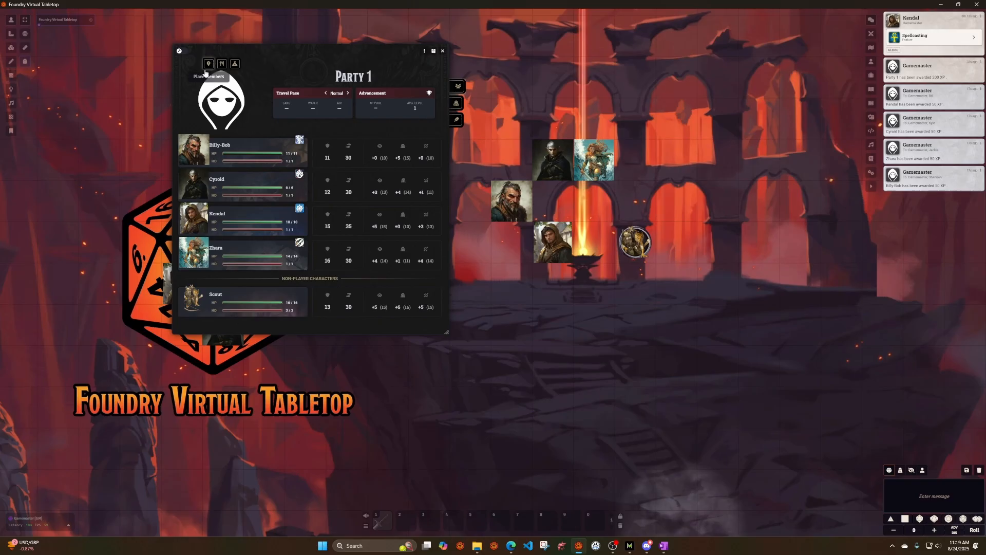
# Step: Send long rest and short rest requests to all Party 1 members, and complete Zhara's requested long rest
pyautogui.click(235, 64)
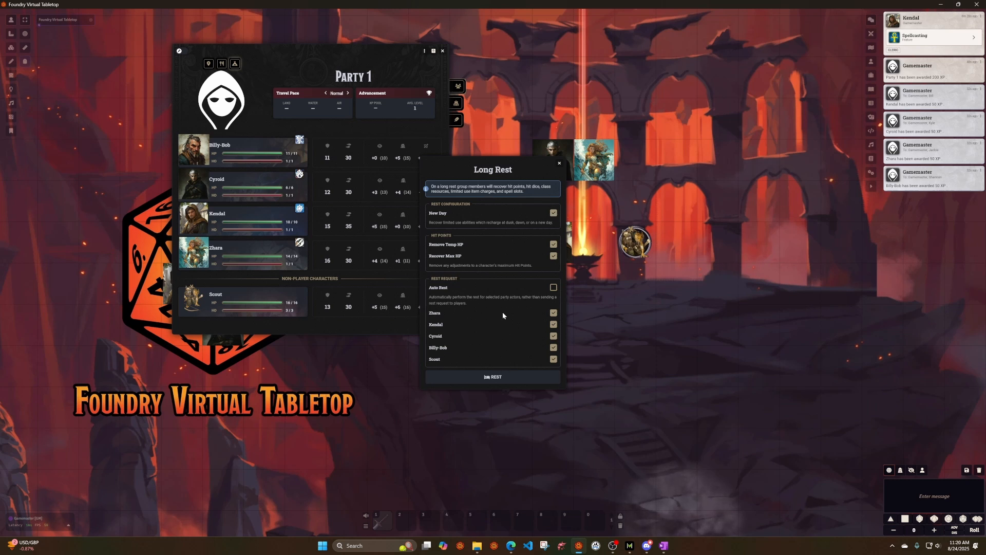
pyautogui.click(484, 378)
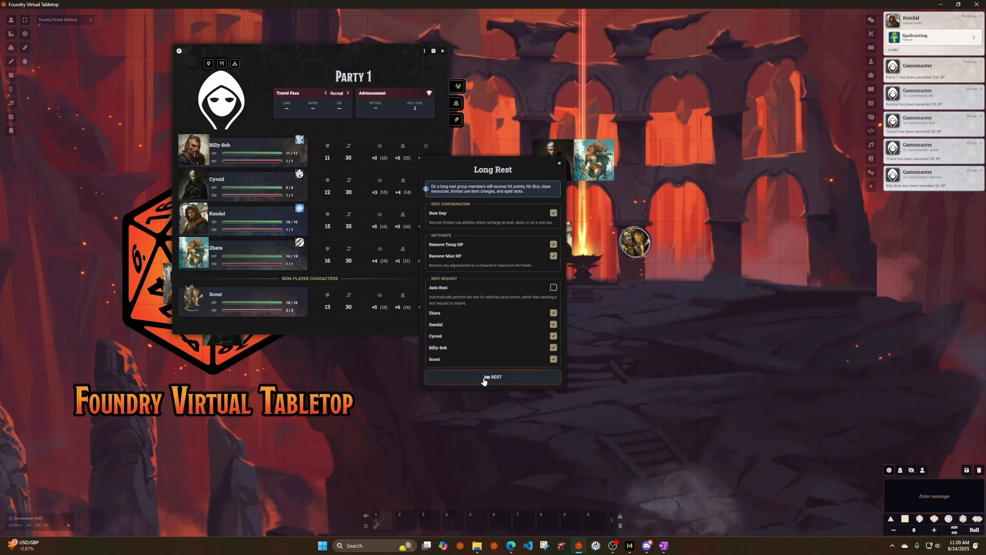
pyautogui.click(222, 63)
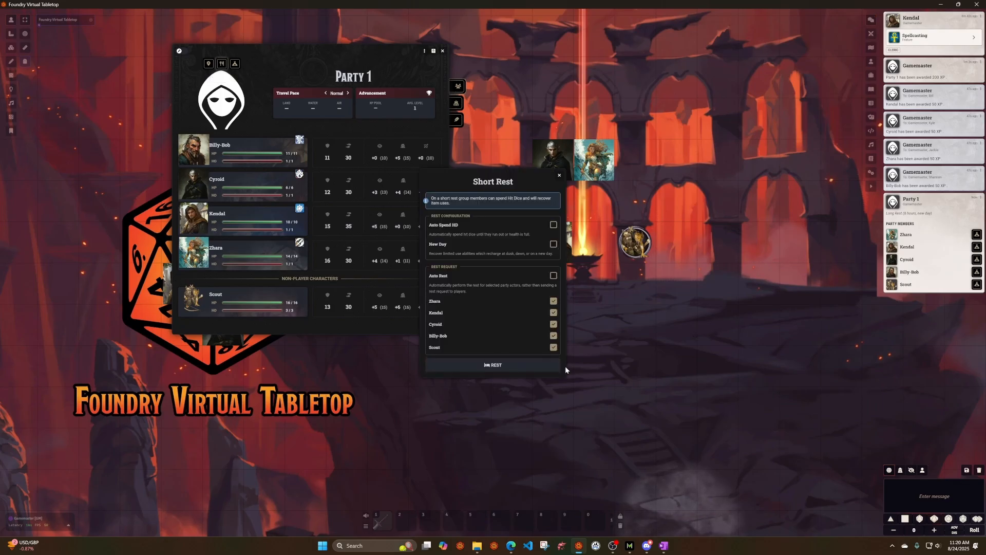
pyautogui.click(506, 368)
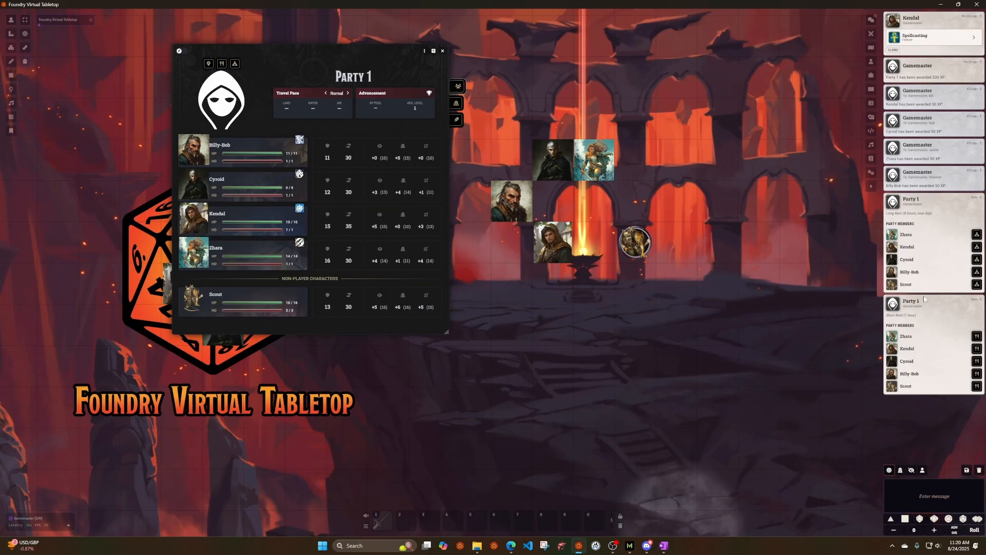
pyautogui.click(977, 234)
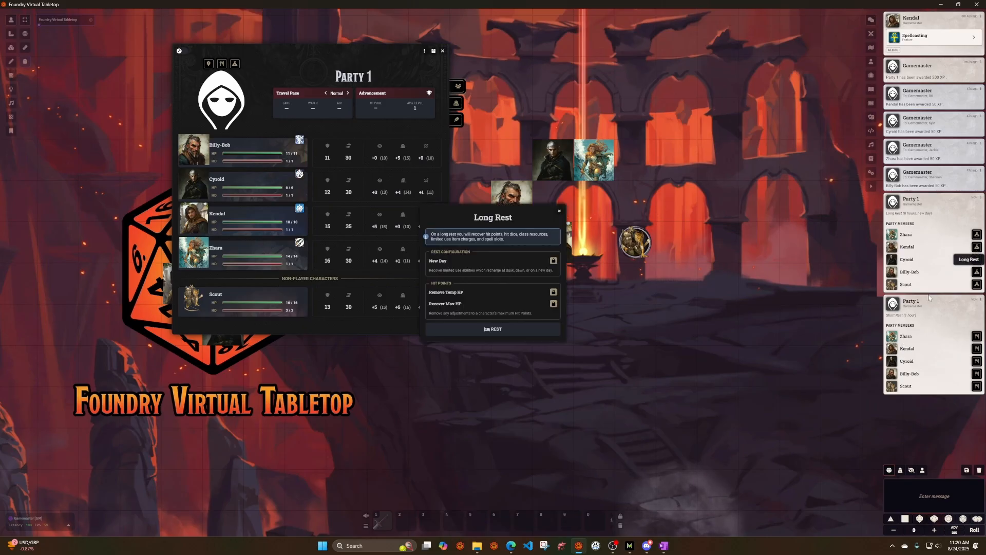
pyautogui.click(504, 333)
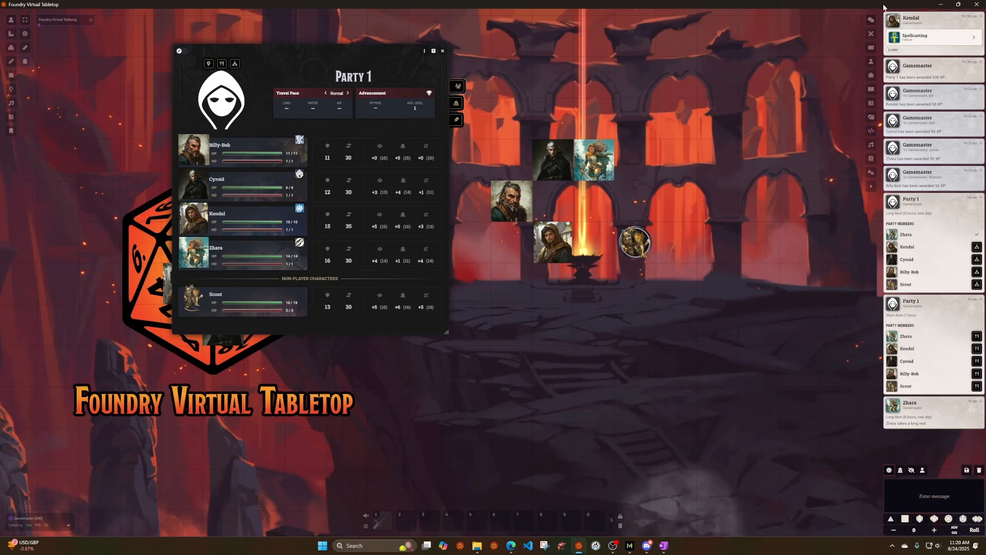
# Step: Create an actor folder named Players
pyautogui.click(871, 20)
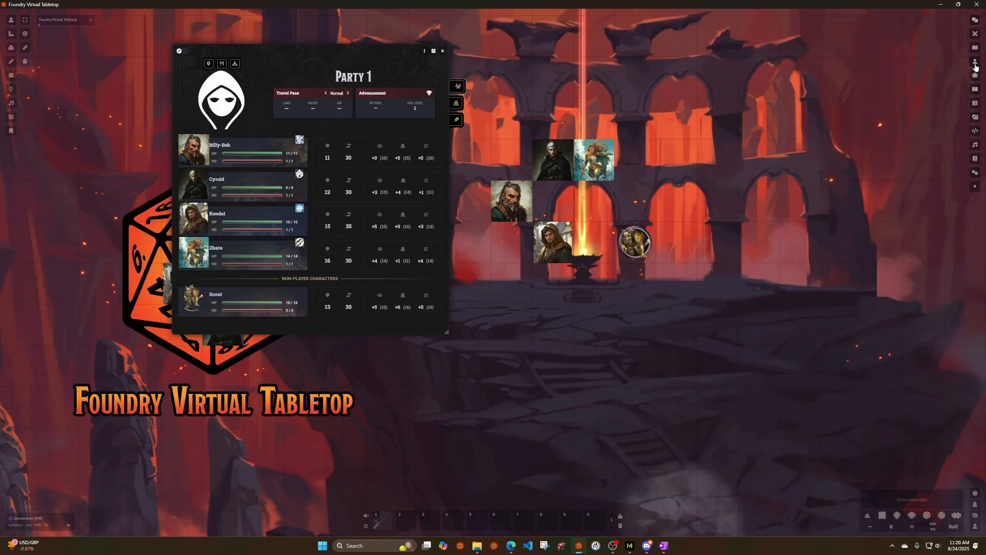
pyautogui.click(975, 64)
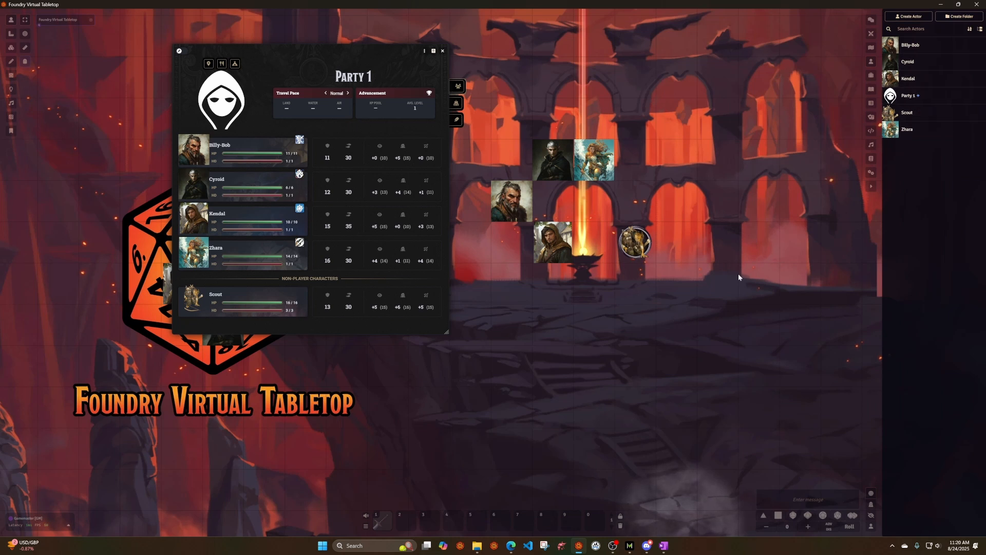
pyautogui.click(956, 18)
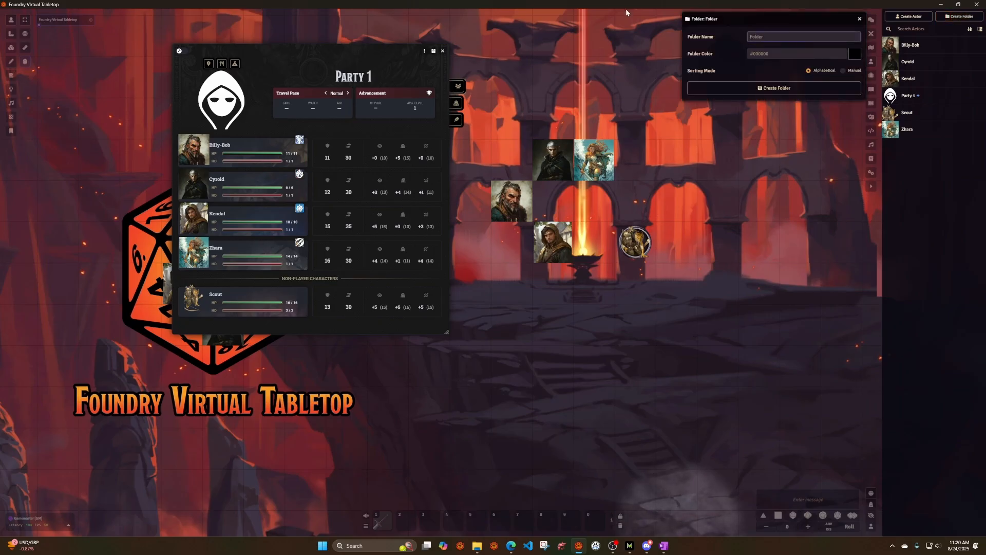
pyautogui.write('Players')
pyautogui.press('Return')
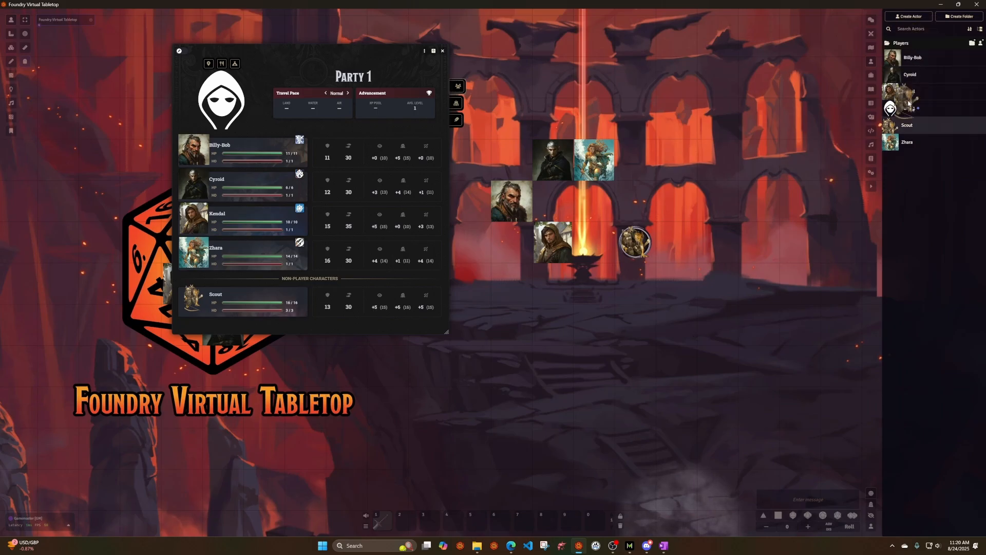
# Step: Move the four player characters and Party 1 into the Players folder, leaving the Scout outside it
pyautogui.moveTo(903, 114); pyautogui.dragTo(919, 81)
pyautogui.moveTo(908, 141); pyautogui.dragTo(925, 84)
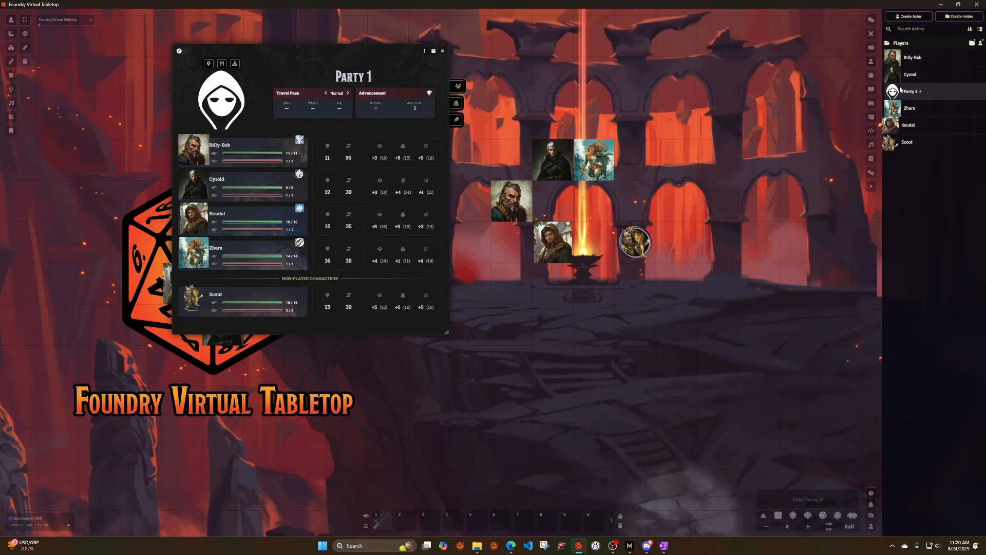
pyautogui.click(908, 46)
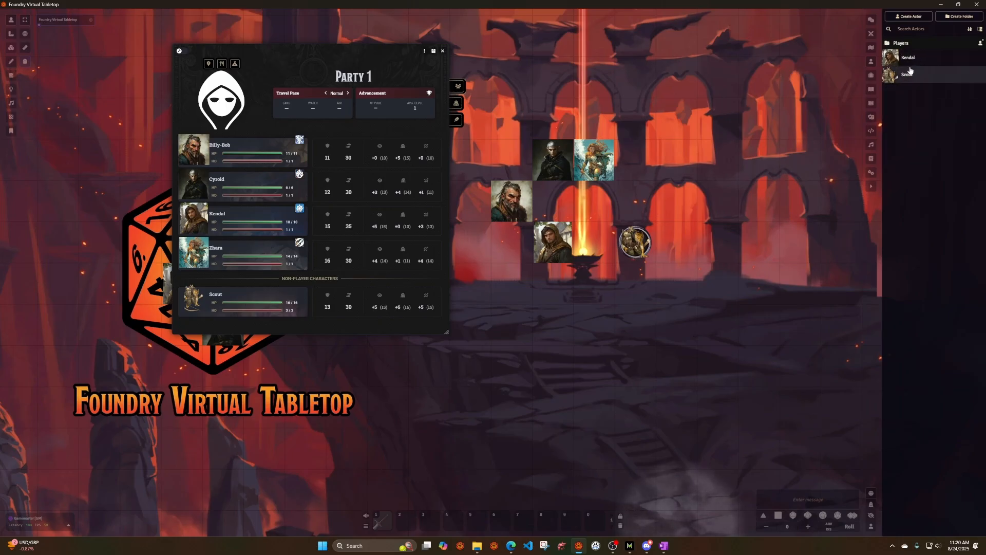
pyautogui.click(905, 44)
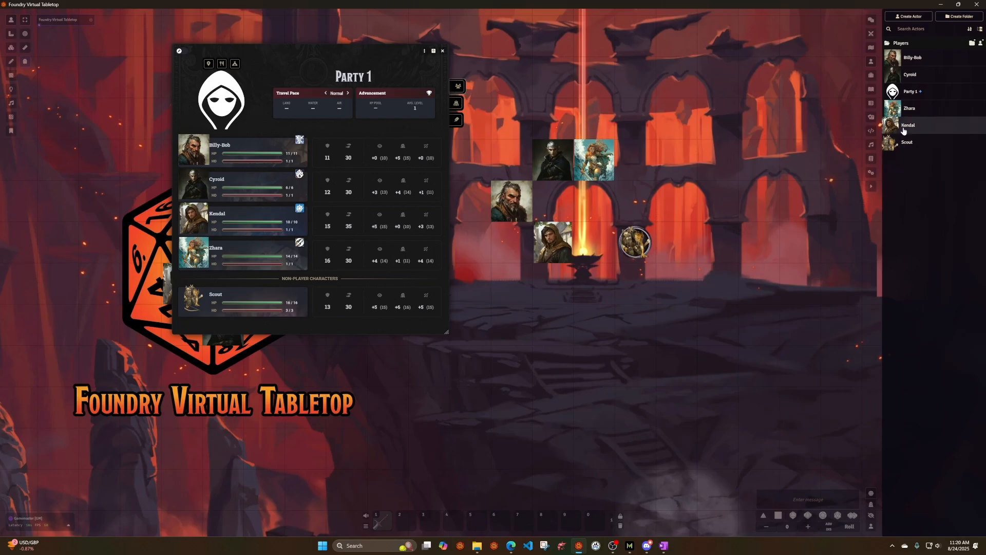
pyautogui.moveTo(902, 128); pyautogui.dragTo(919, 77)
pyautogui.click(907, 47)
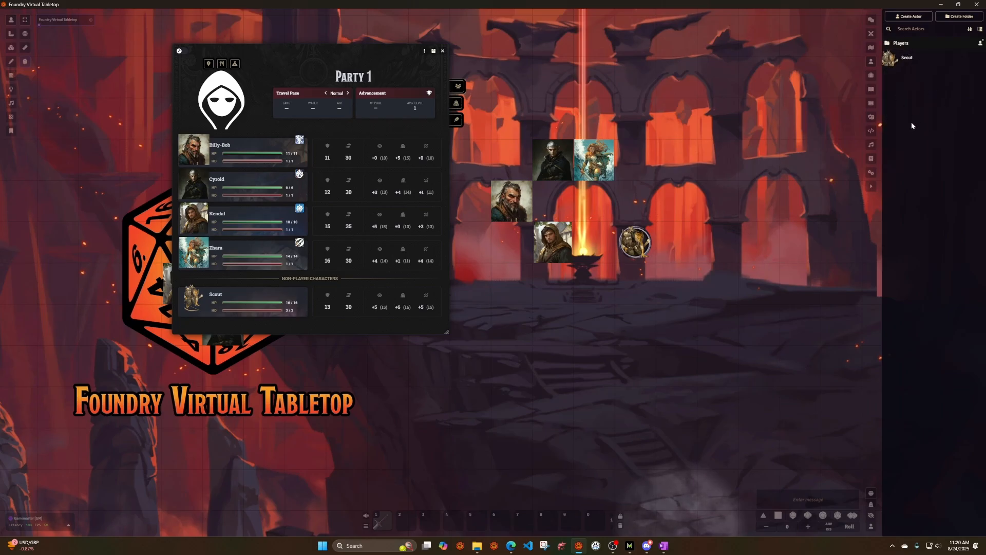
pyautogui.click(950, 20)
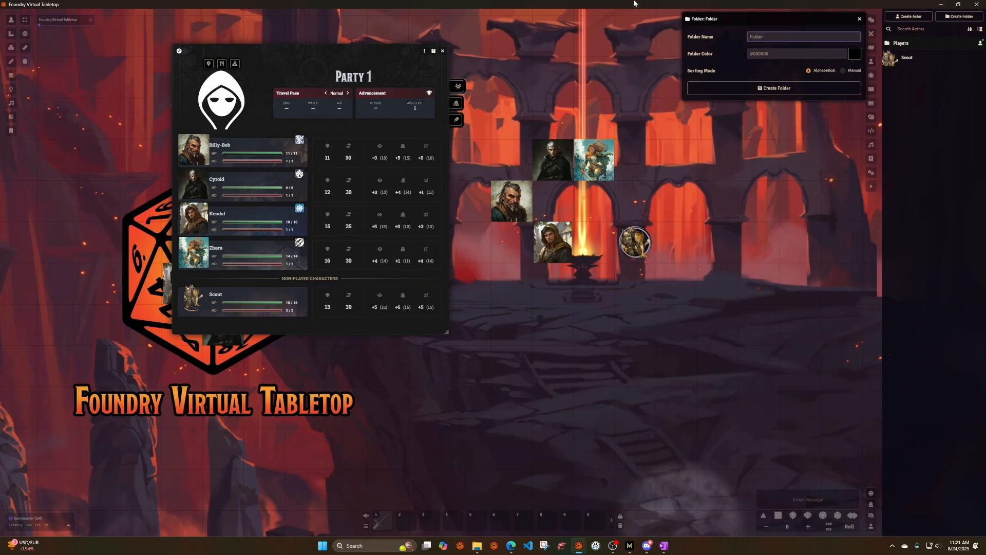
pyautogui.click(920, 116)
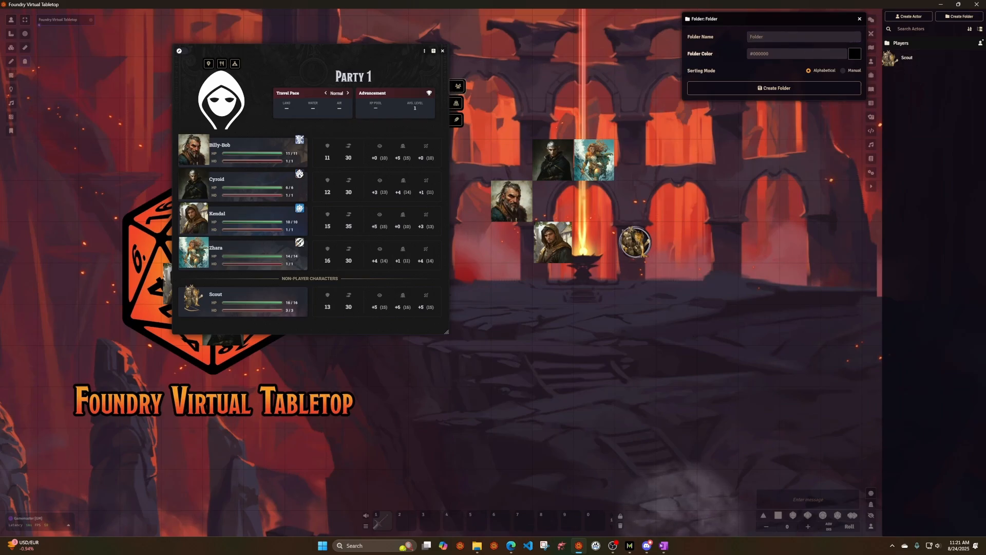
pyautogui.click(859, 19)
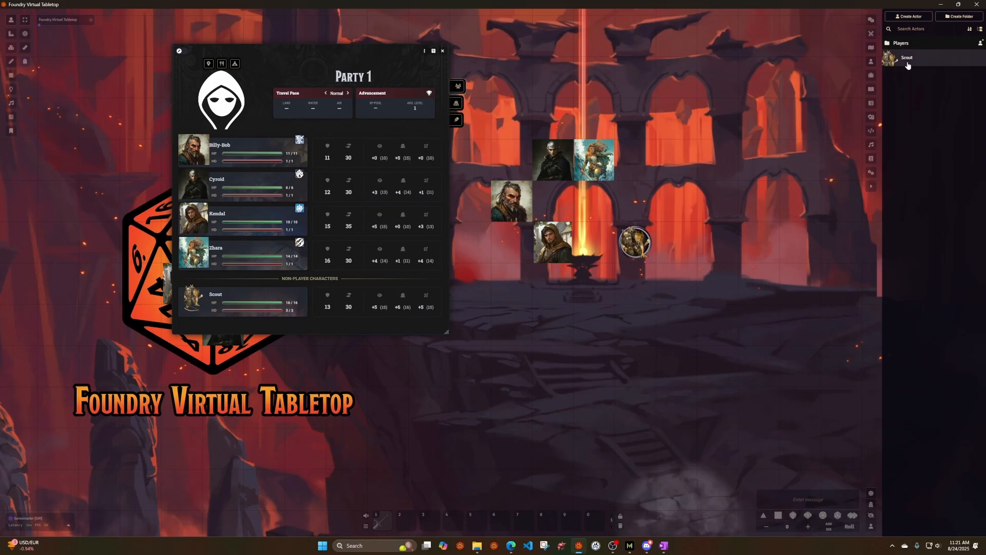
# Step: Expand the Players folder and create another actor folder named Summons
pyautogui.click(903, 43)
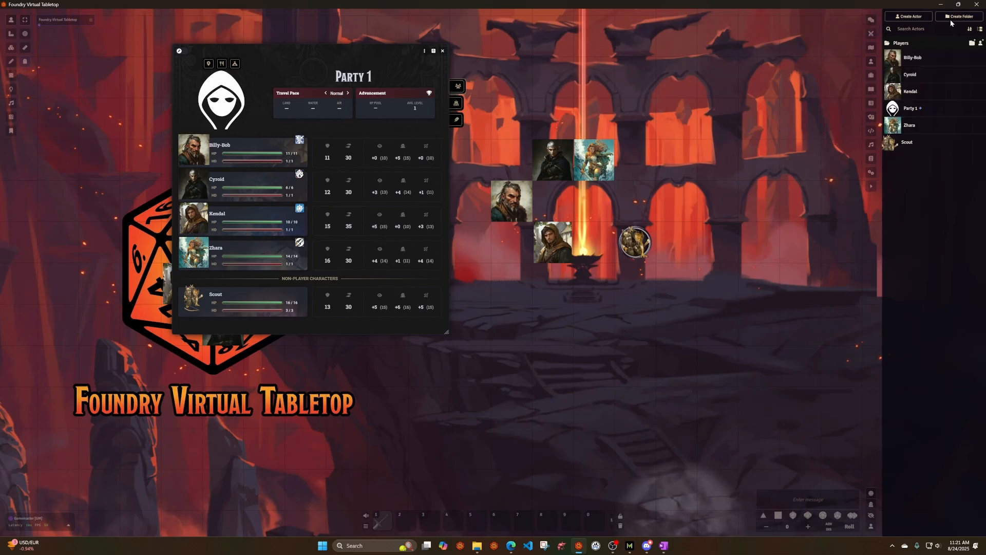
pyautogui.click(959, 16)
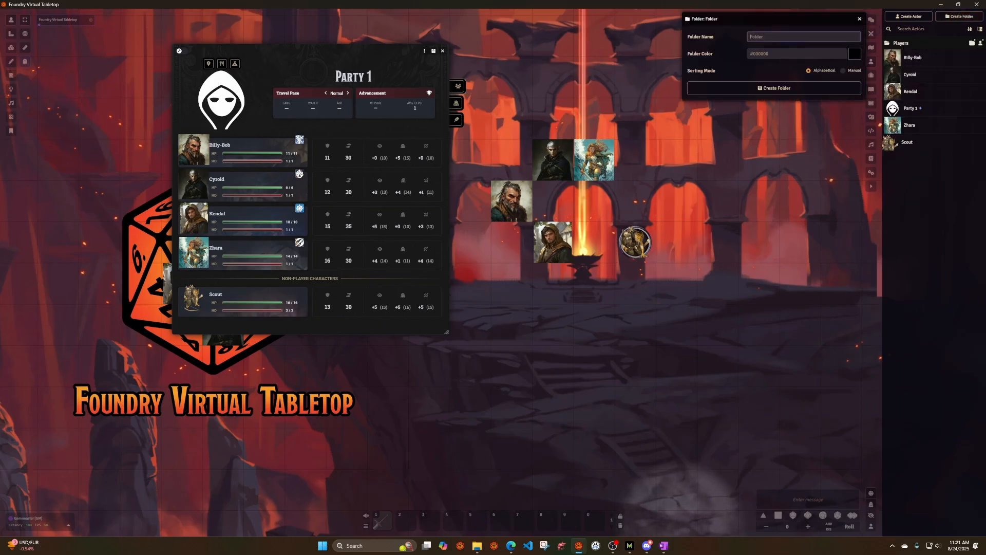
pyautogui.write('SUmom')
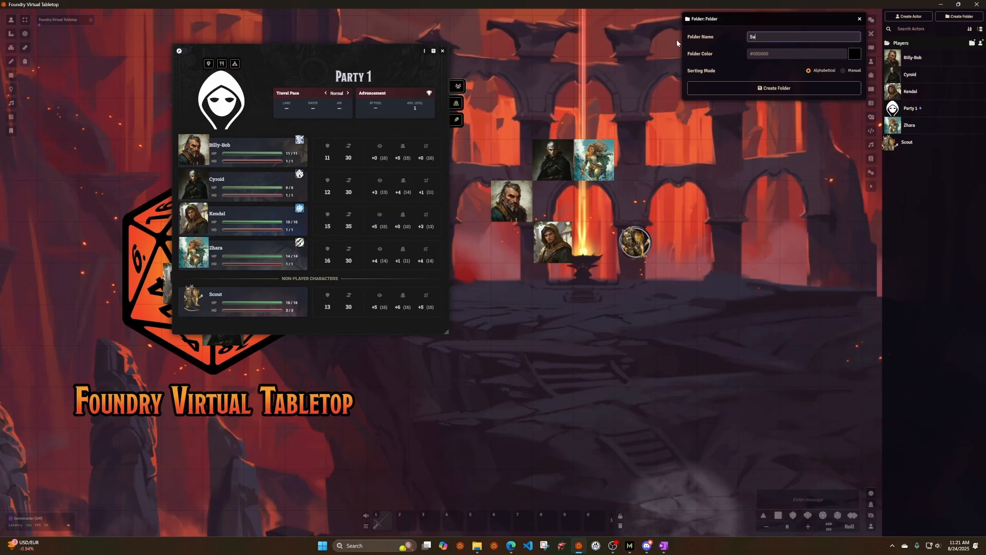
pyautogui.write('mmons')
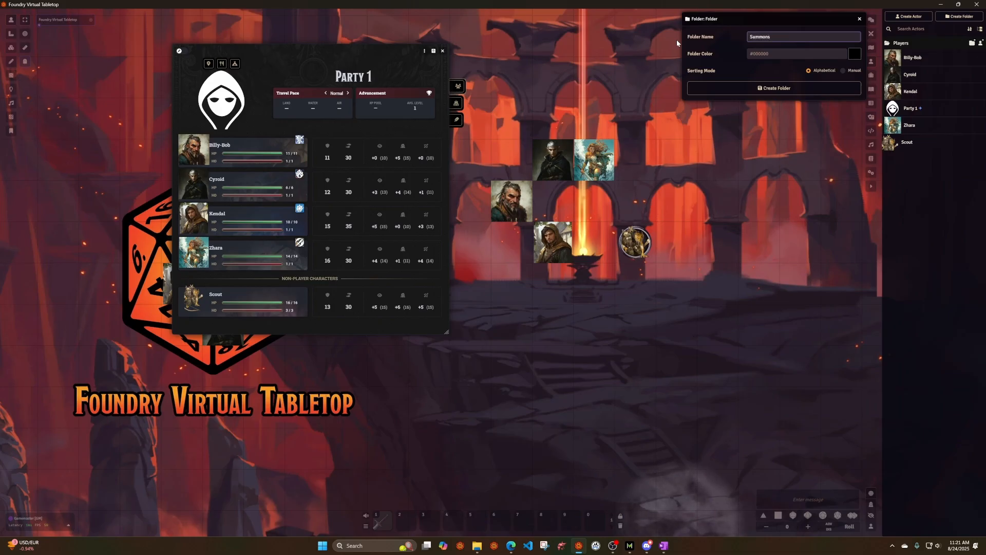
pyautogui.press('Return')
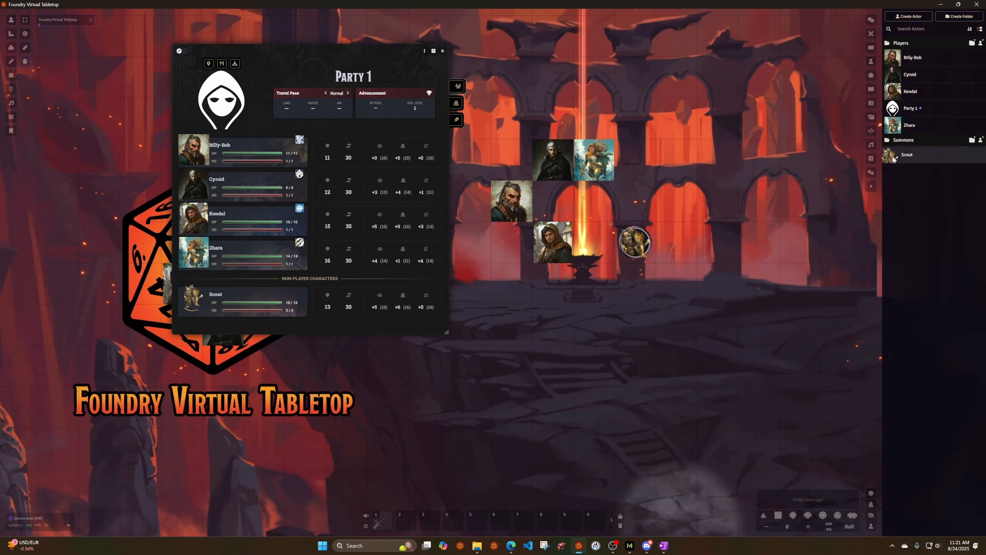
# Step: Move the Scout into the Summons folder, and collapse both the Summons and Players folders
pyautogui.click(904, 142)
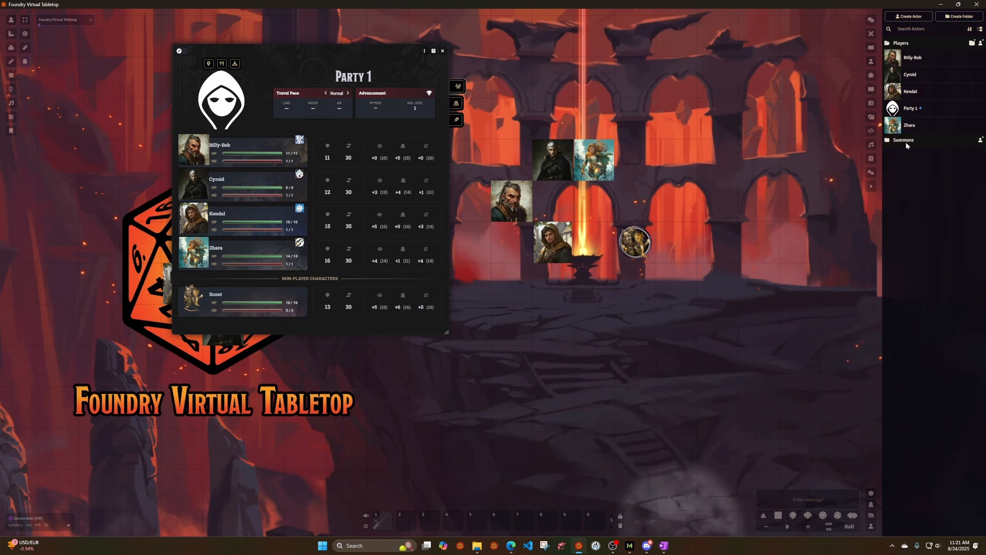
pyautogui.click(907, 143)
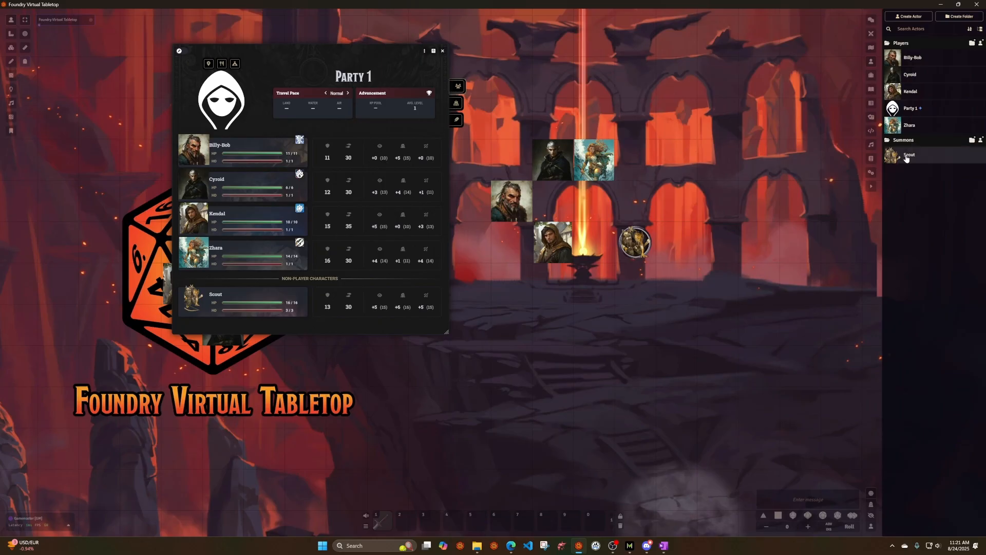
pyautogui.click(905, 144)
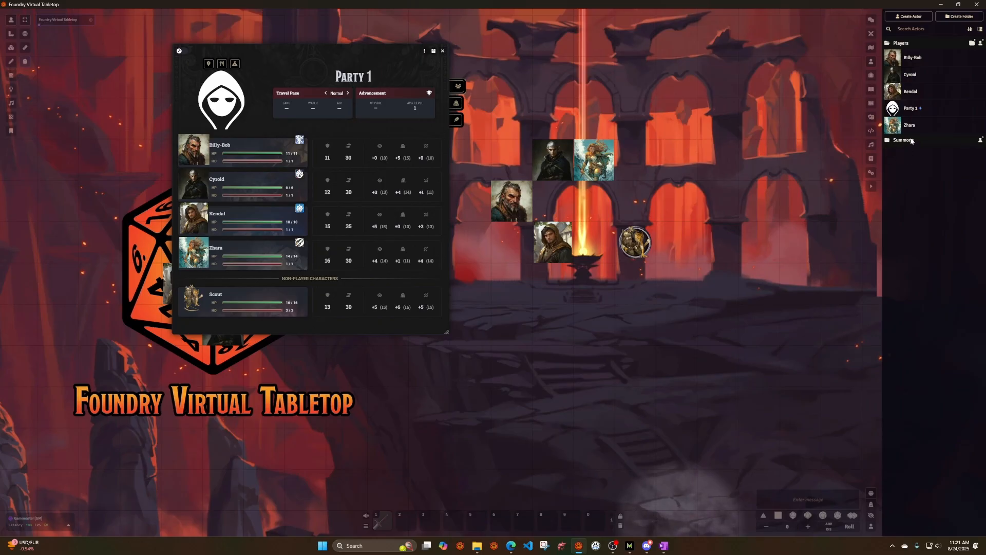
pyautogui.click(908, 143)
pyautogui.click(906, 143)
pyautogui.click(904, 144)
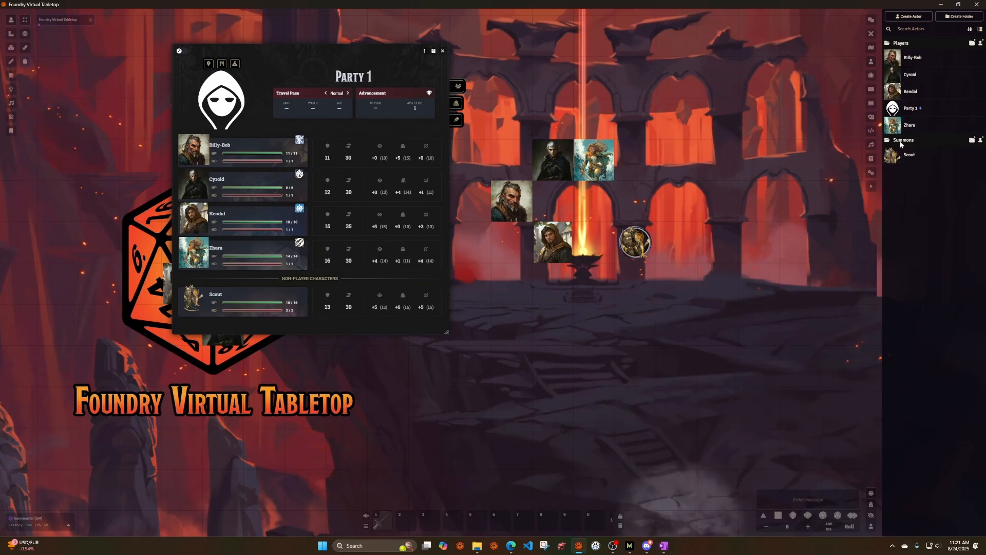
pyautogui.click(911, 143)
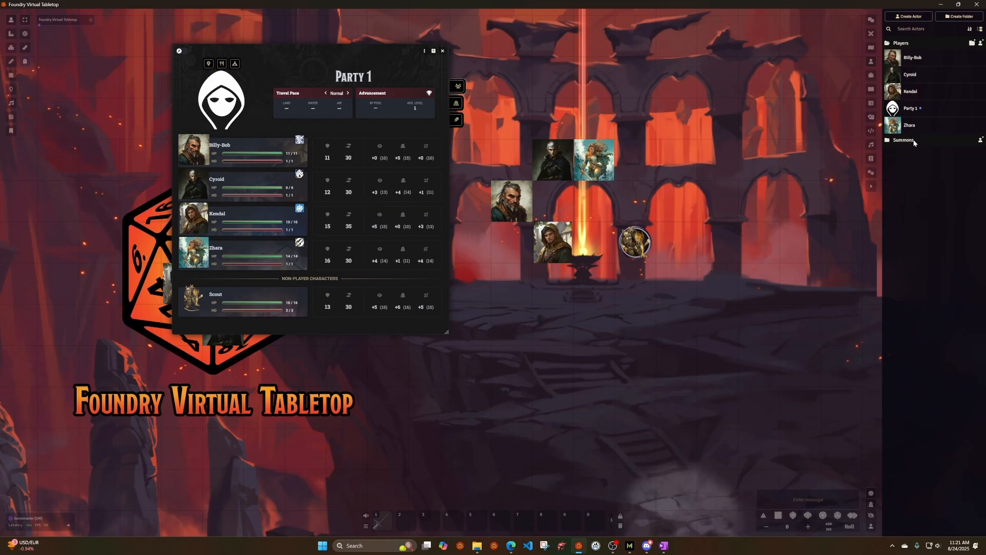
pyautogui.click(913, 45)
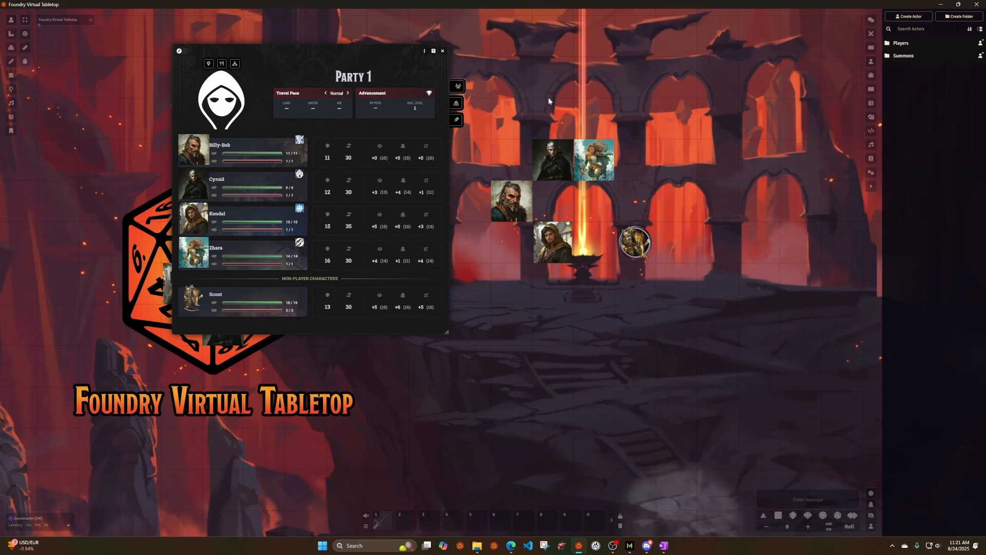
# Step: Close the Party 1 sheet and examine the party's tokens around the flaming brazier and arches
pyautogui.click(444, 51)
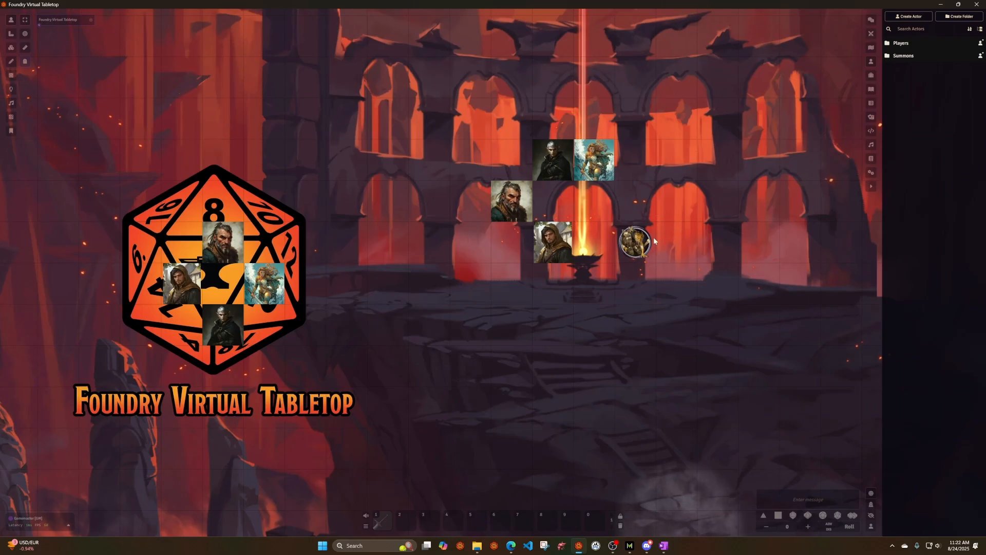
pyautogui.scroll(10, 653, 241)
pyautogui.moveTo(621, 307); pyautogui.dragTo(298, 359)
pyautogui.scroll(4, 299, 321)
pyautogui.moveTo(298, 320); pyautogui.dragTo(454, 407)
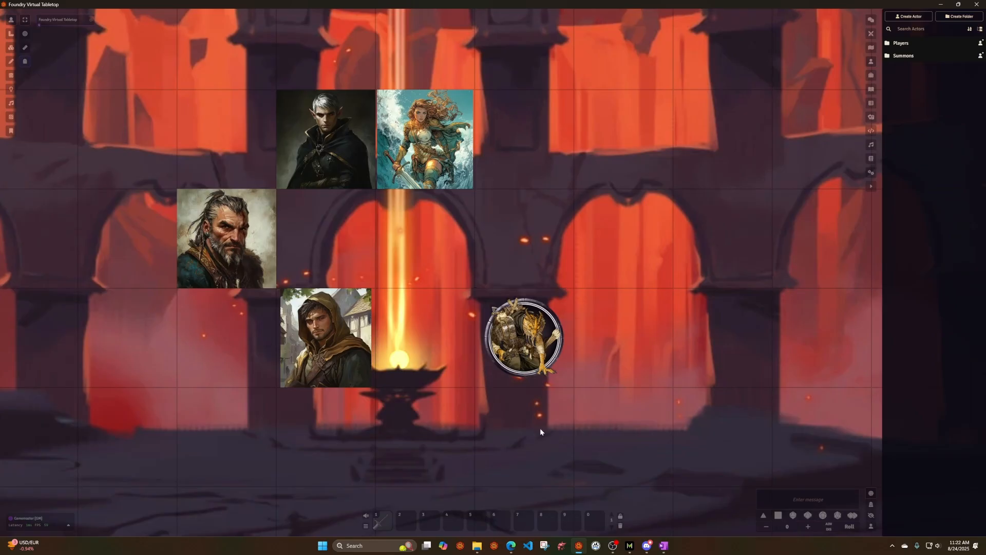
pyautogui.scroll(1, 541, 427)
pyautogui.scroll(-3, 580, 321)
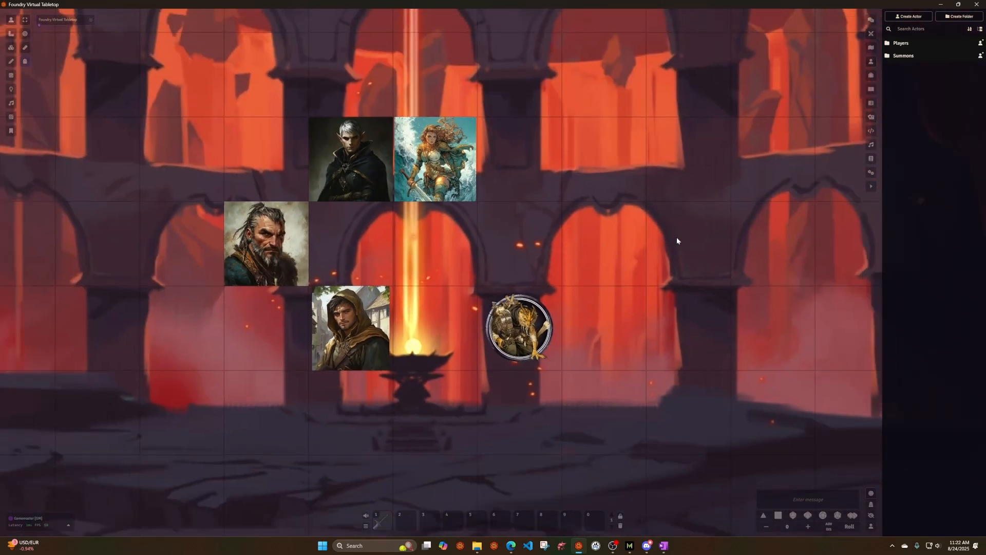
pyautogui.scroll(-1, 579, 251)
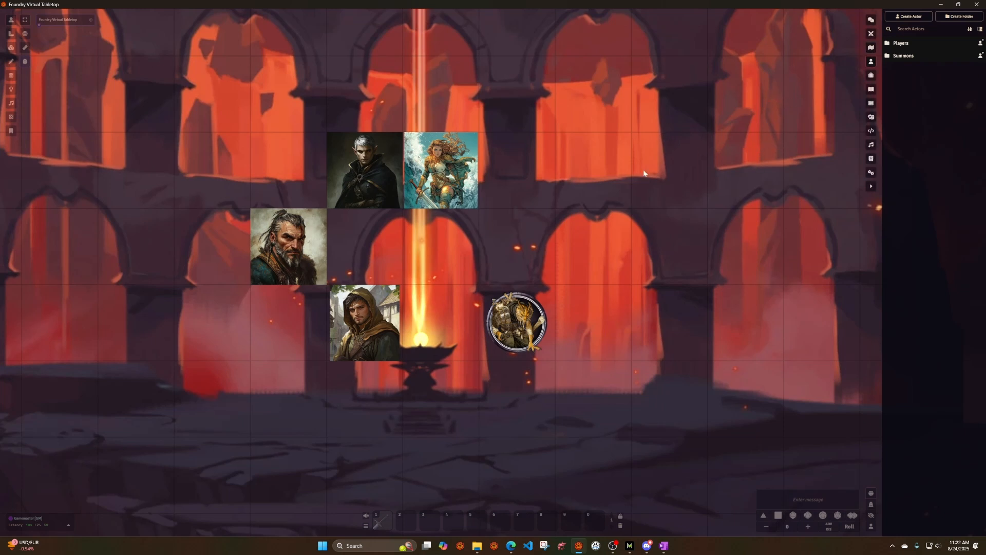
pyautogui.scroll(1, 521, 239)
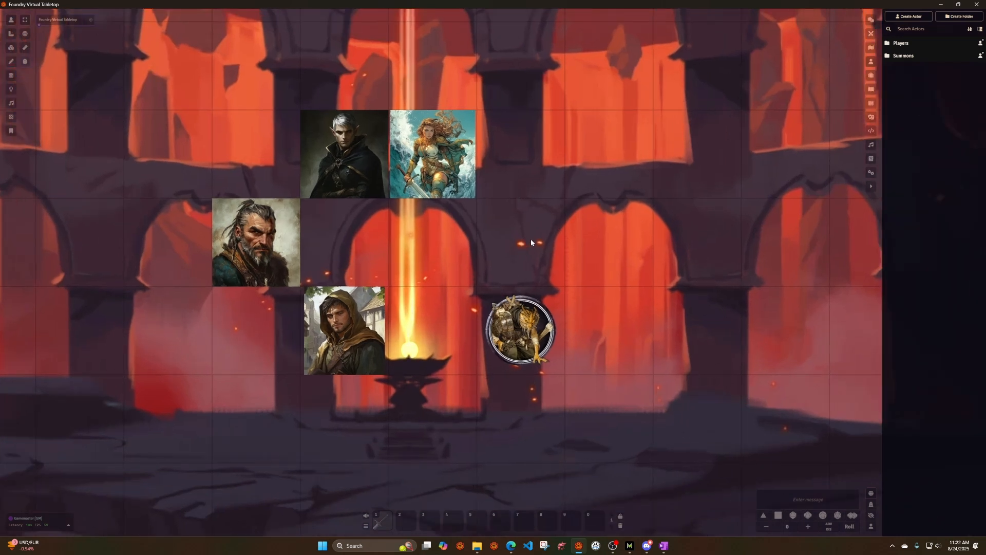
pyautogui.scroll(-1, 552, 244)
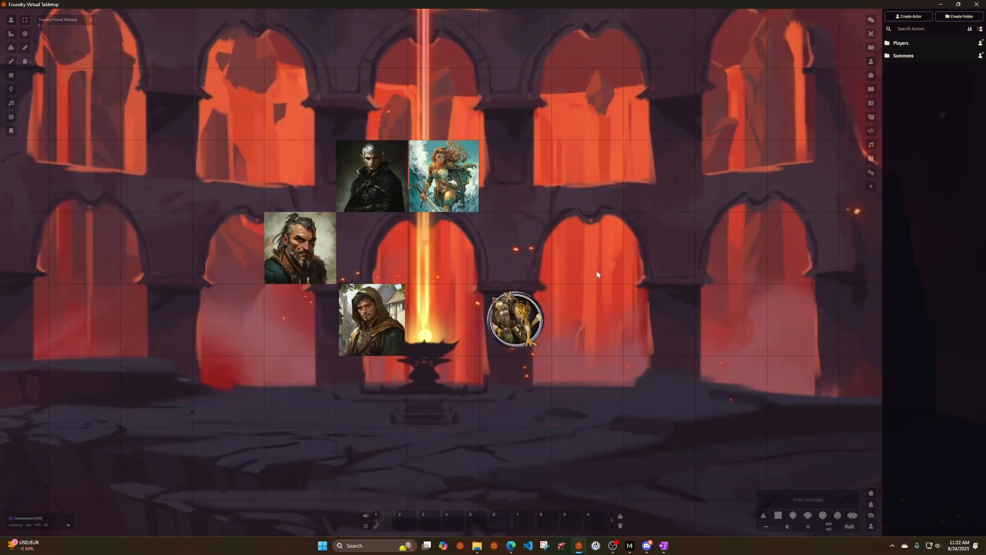
pyautogui.scroll(1, 610, 287)
pyautogui.scroll(-2, 597, 277)
pyautogui.moveTo(587, 255); pyautogui.dragTo(576, 322)
pyautogui.scroll(1, 578, 303)
pyautogui.scroll(-2, 578, 303)
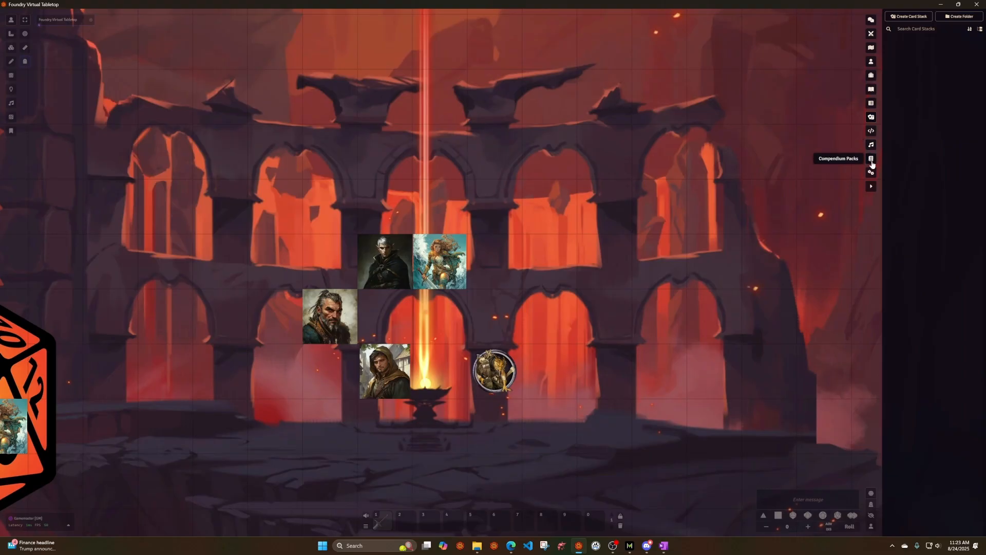
# Step: Look at the scene folders in the Dungeon Master's Guide compendium, and close them again
pyautogui.click(871, 158)
pyautogui.click(923, 109)
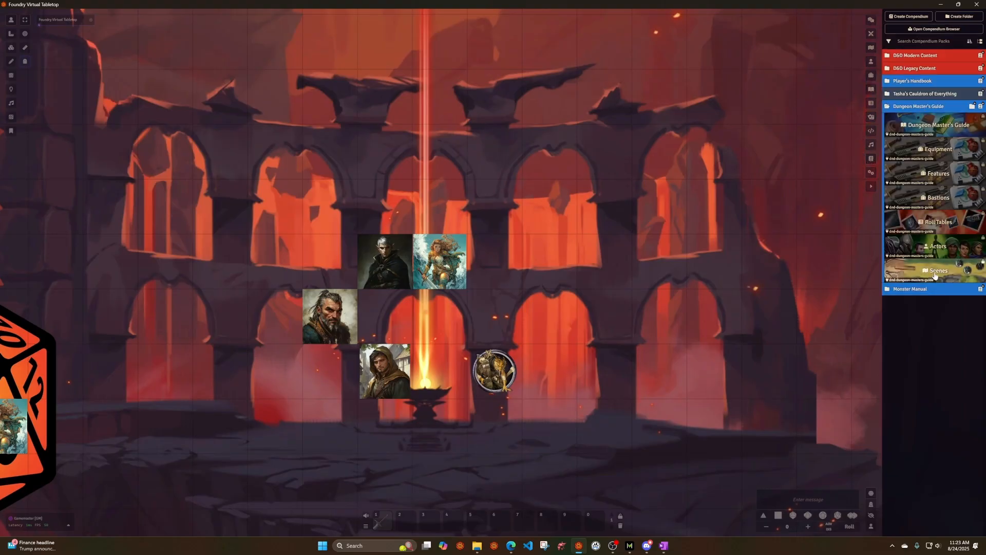
pyautogui.click(939, 267)
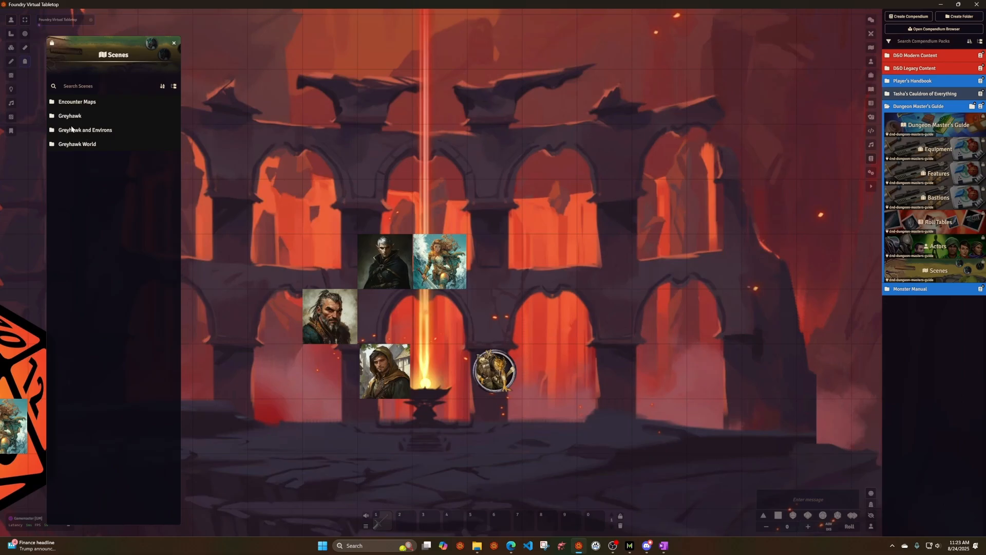
pyautogui.click(175, 42)
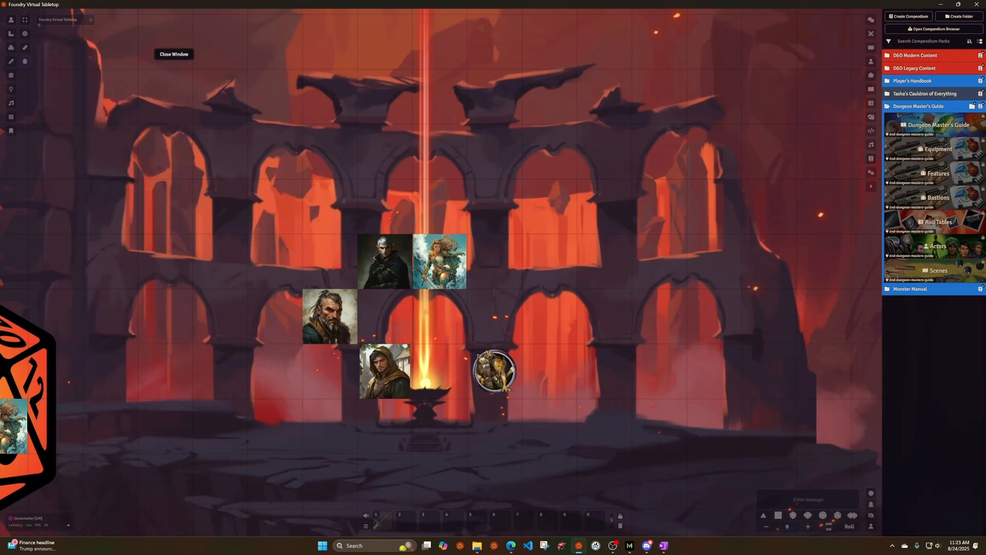
pyautogui.click(923, 107)
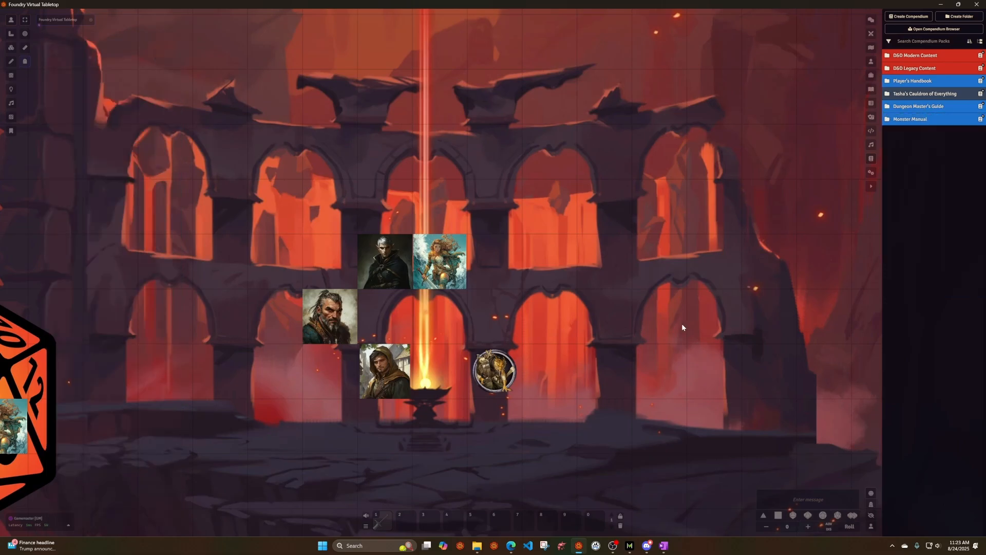